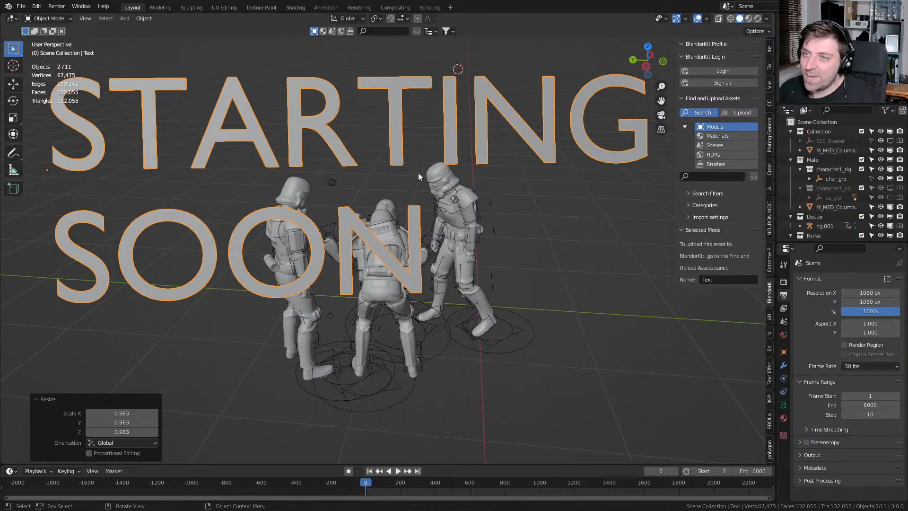
Delete the "STARTING SOON" text from the scene
{"action": "key", "text": "Delete"}
{"action": "scroll", "coordinate": [465, 222], "scroll_direction": "down", "scroll_amount": 3}
{"action": "middle_click_drag", "start_coordinate": [456, 224], "coordinate": [381, 261]}
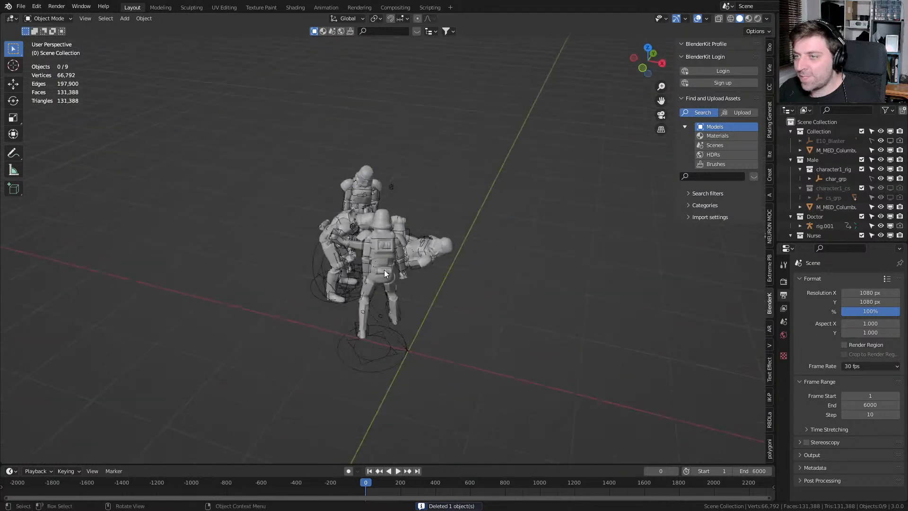
Add a 2 m mesh plane and clear its location so it sits at the world origin
{"action": "scroll", "coordinate": [383, 270], "scroll_direction": "up", "scroll_amount": 4}
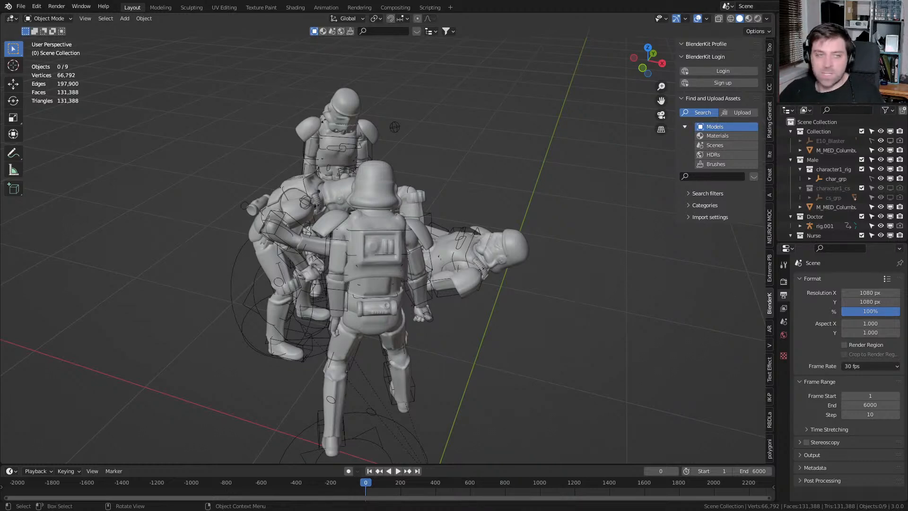
{"action": "middle_click_drag", "start_coordinate": [202, 313], "coordinate": [272, 320]}
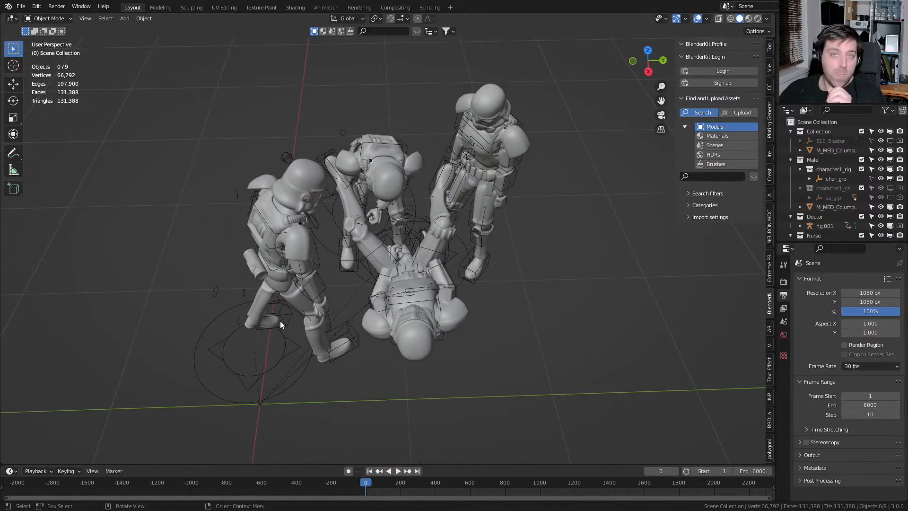
{"action": "middle_click_drag", "start_coordinate": [281, 324], "coordinate": [429, 320]}
{"action": "key", "text": "shift+a"}
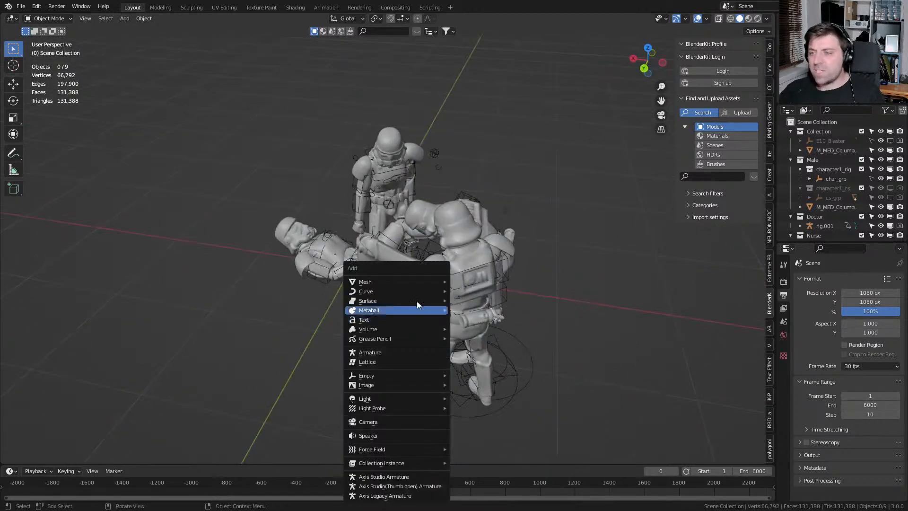
{"action": "mouse_move", "coordinate": [444, 281]}
{"action": "left_click", "coordinate": [476, 50]}
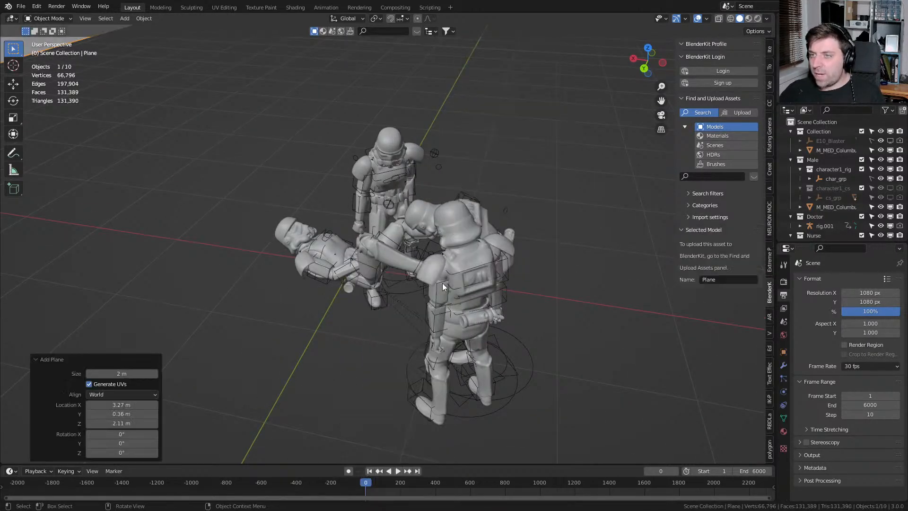
{"action": "key", "text": "alt+g"}
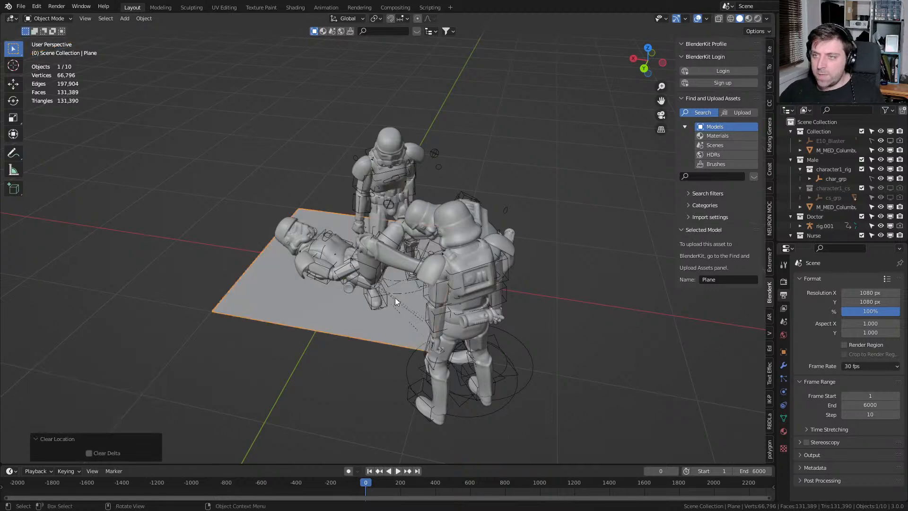
Move the plane -0.4 m in X and 1 m in Y so it lies beneath the stormtroopers as a floor
{"action": "middle_click_drag", "start_coordinate": [385, 296], "coordinate": [430, 334]}
{"action": "key", "text": "KP_7"}
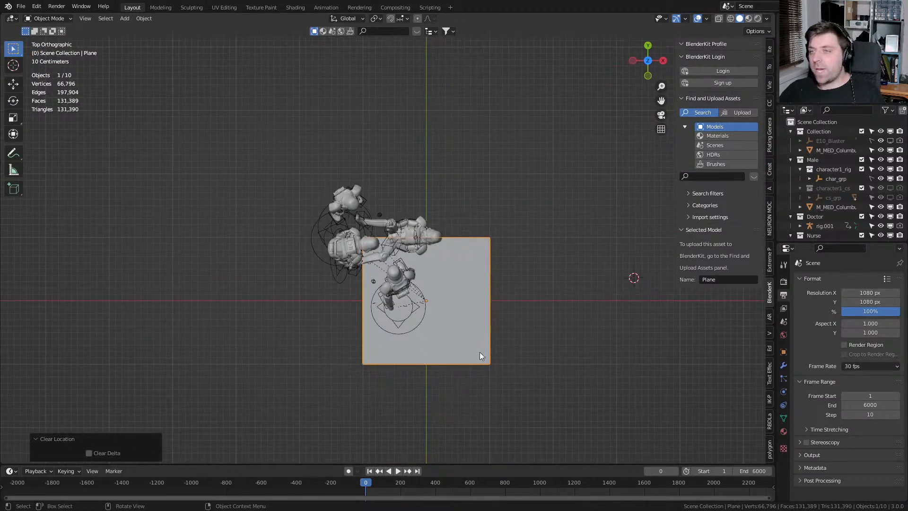
{"action": "middle_click_drag", "start_coordinate": [430, 371], "coordinate": [448, 350]}
{"action": "key", "text": "KP_7"}
{"action": "key", "text": "g"}
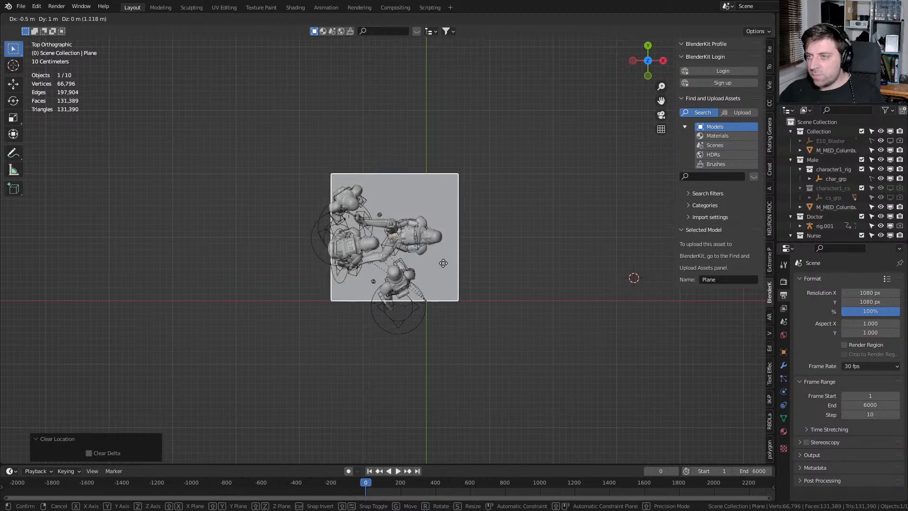
{"action": "left_click", "coordinate": [455, 264]}
Duplicate the floor plane and offset the copy 1 m along X
{"action": "middle_click_drag", "start_coordinate": [455, 264], "coordinate": [445, 298]}
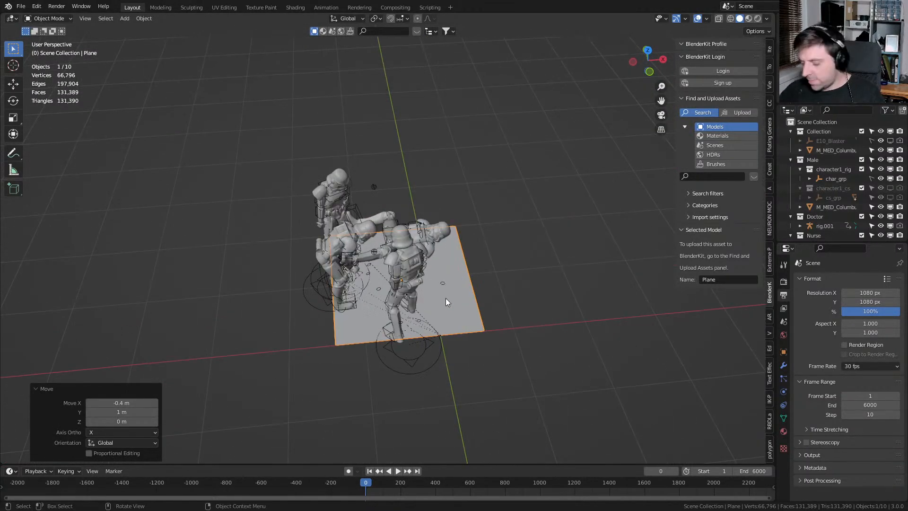
{"action": "key", "text": "KP_1"}
{"action": "key", "text": "shift+d"}
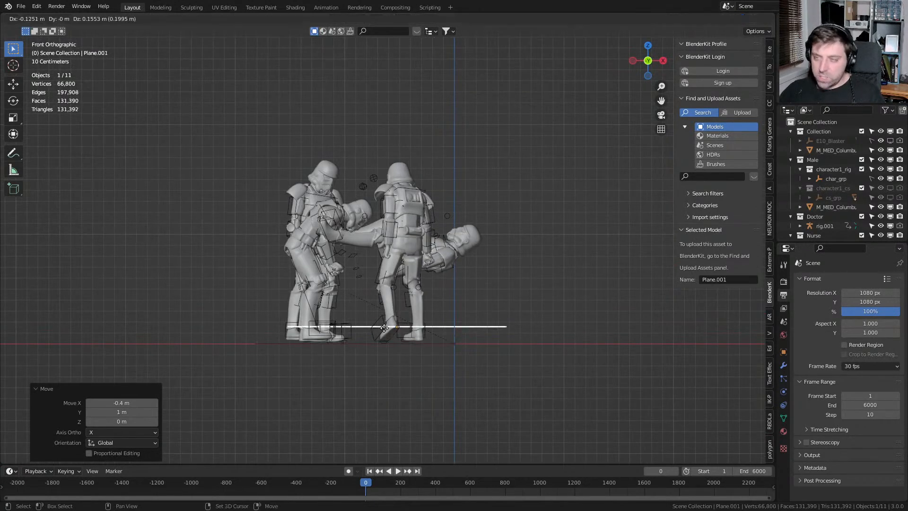
{"action": "key", "text": "x"}
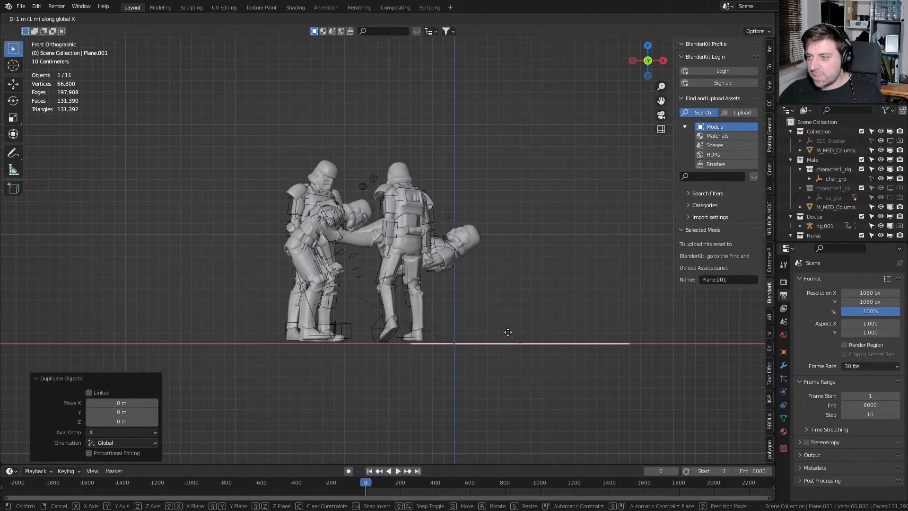
{"action": "left_click", "coordinate": [500, 331]}
In wireframe display, stand the duplicated plane's mesh upright by rotating it 90° about Y and raising it 1 m in Z
{"action": "middle_click_drag", "start_coordinate": [500, 332], "coordinate": [500, 362]}
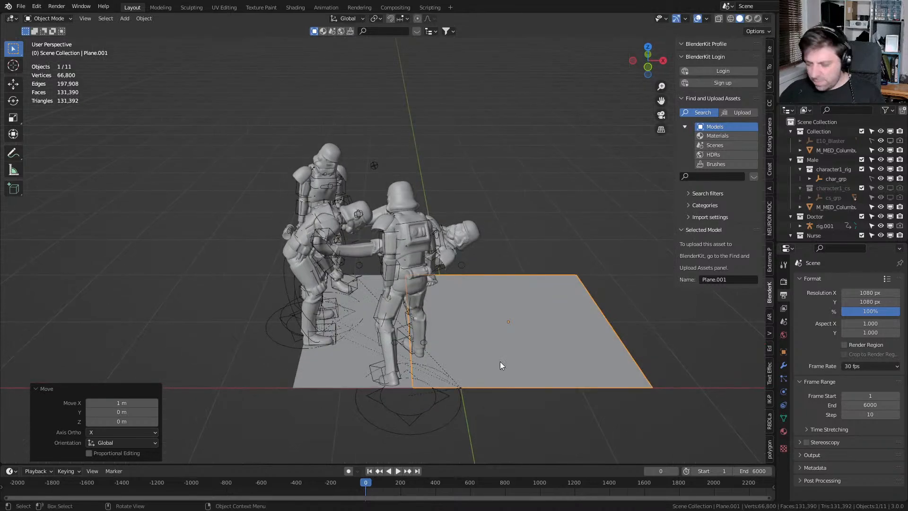
{"action": "key", "text": "KP_7"}
{"action": "key", "text": "z"}
{"action": "left_click", "coordinate": [447, 355]}
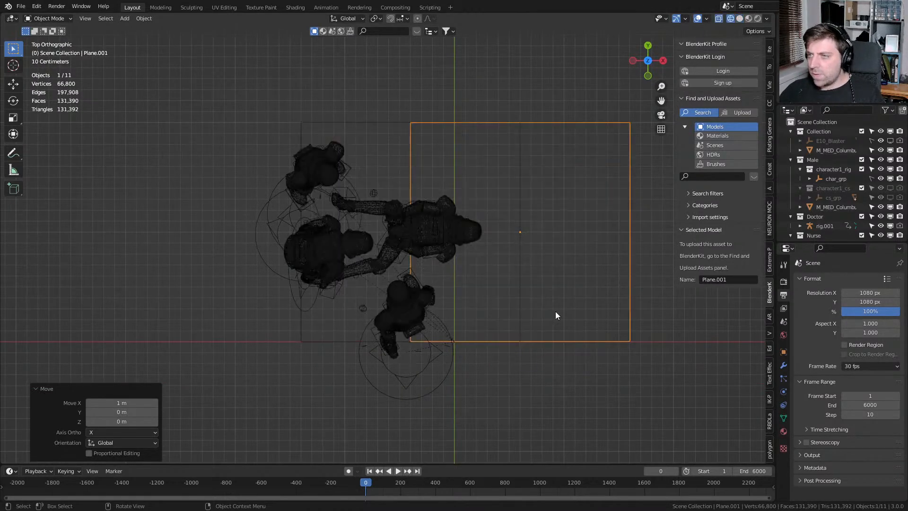
{"action": "middle_click_drag", "start_coordinate": [474, 326], "coordinate": [555, 334]}
{"action": "key", "text": "Tab"}
{"action": "type", "text": "ry90"}
{"action": "key", "text": "Return"}
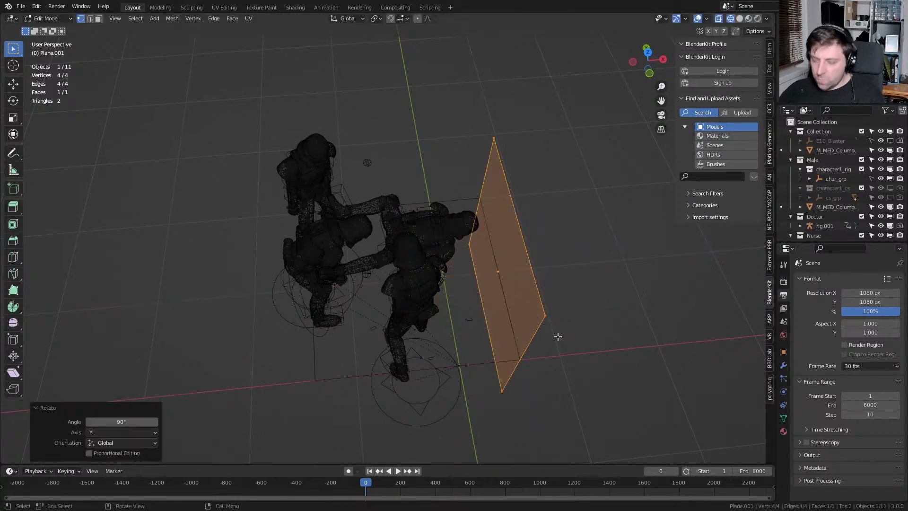
{"action": "type", "text": "gz1"}
{"action": "key", "text": "Return"}
Raise the upright plane's top edge 0.5 m along Z to make the wall taller
{"action": "middle_click_drag", "start_coordinate": [488, 338], "coordinate": [486, 265]}
{"action": "key", "text": "2"}
{"action": "left_click", "coordinate": [472, 184]}
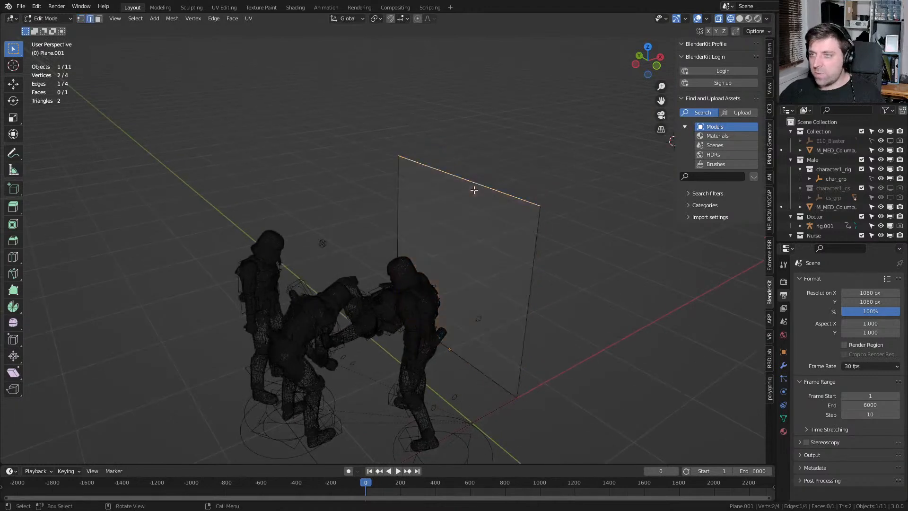
{"action": "key", "text": "g"}
{"action": "type", "text": "z"}
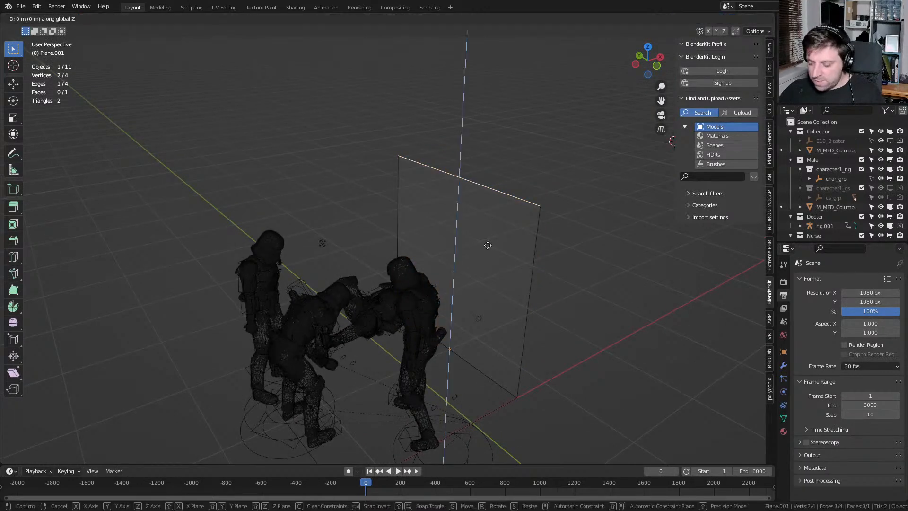
{"action": "type", "text": ".5"}
{"action": "key", "text": "Return"}
{"action": "middle_click_drag", "start_coordinate": [414, 251], "coordinate": [383, 243]}
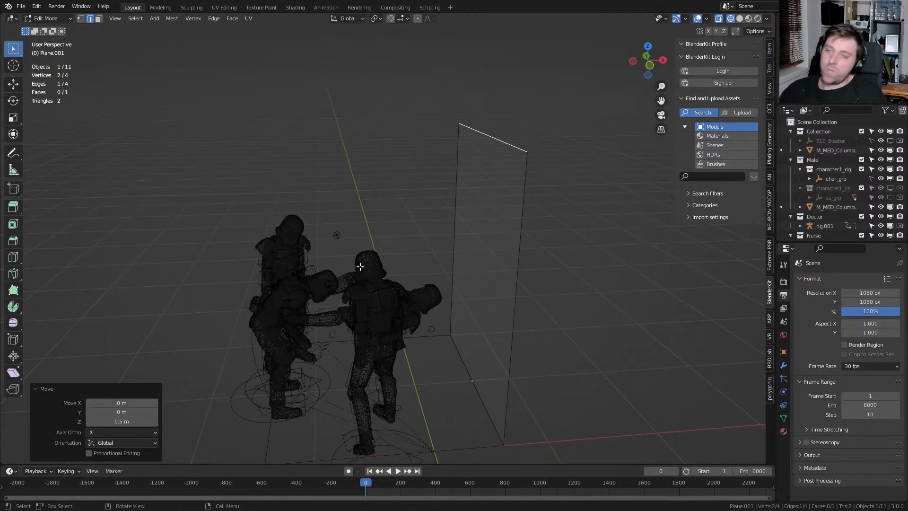
{"action": "middle_click_drag", "start_coordinate": [341, 246], "coordinate": [610, 176]}
{"action": "scroll", "coordinate": [432, 294], "scroll_direction": "up", "scroll_amount": 3}
{"action": "scroll", "coordinate": [452, 253], "scroll_direction": "up", "scroll_amount": 2}
{"action": "middle_click_drag", "start_coordinate": [431, 294], "coordinate": [419, 269], "text": "shift"}
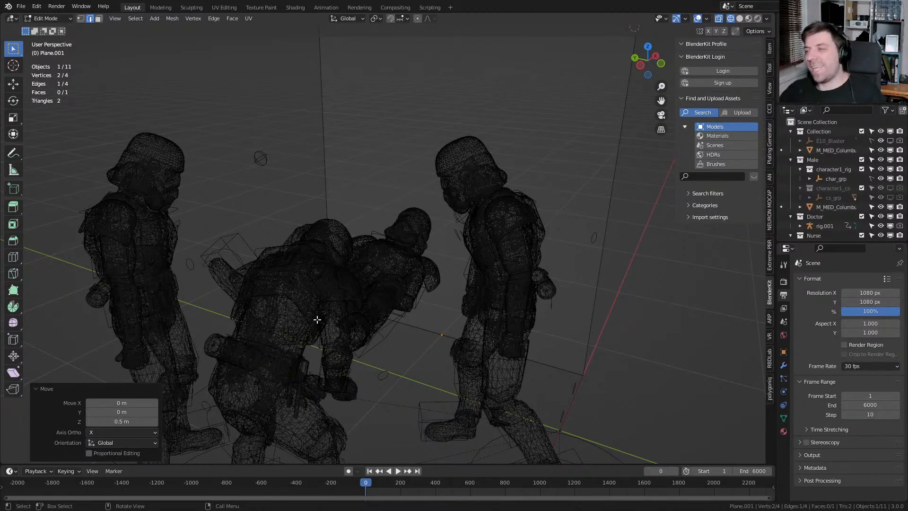
{"action": "middle_click_drag", "start_coordinate": [397, 258], "coordinate": [377, 340], "text": "shift"}
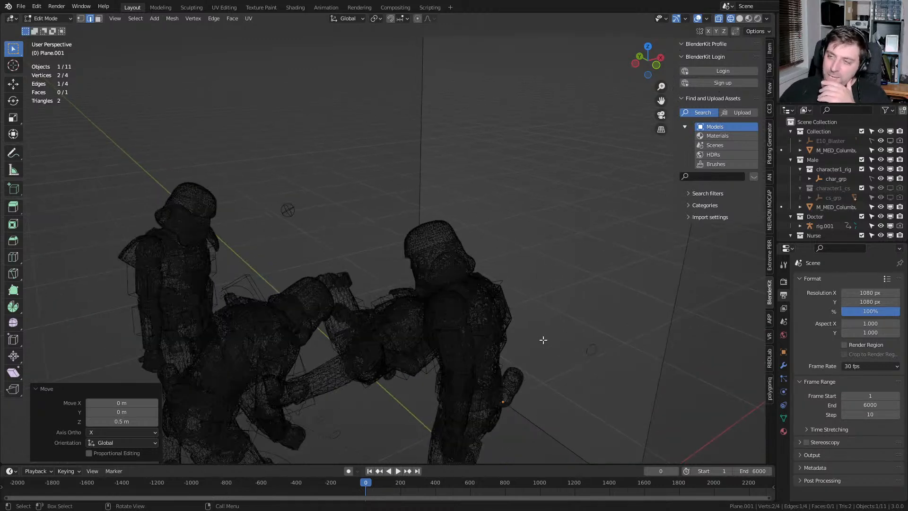
{"action": "middle_click_drag", "start_coordinate": [571, 312], "coordinate": [545, 314]}
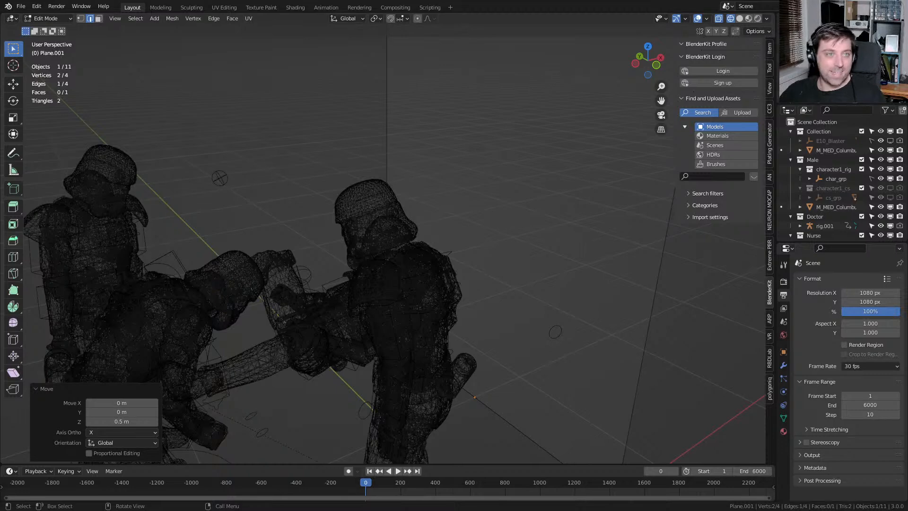
Switch to Chrome and search Google for "death star medbay"
{"action": "key", "text": "alt+Tab"}
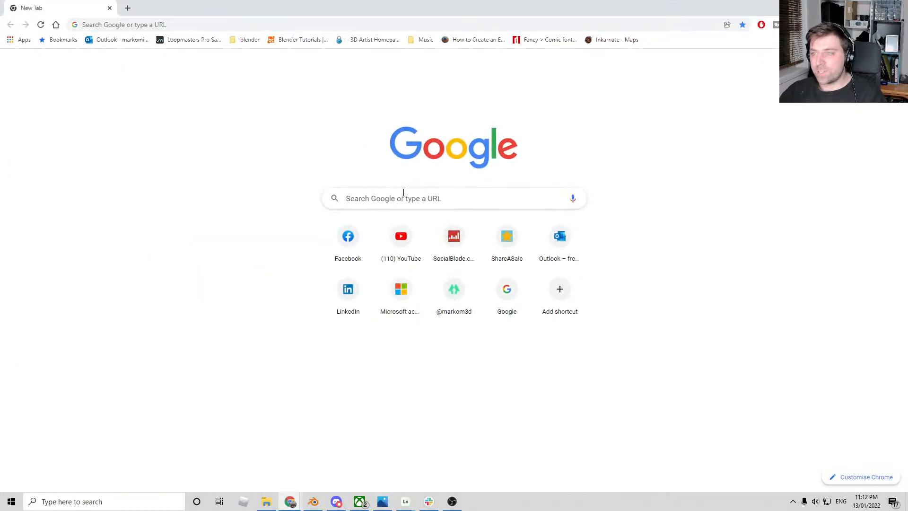
{"action": "left_click", "coordinate": [402, 194]}
{"action": "type", "text": "death st"}
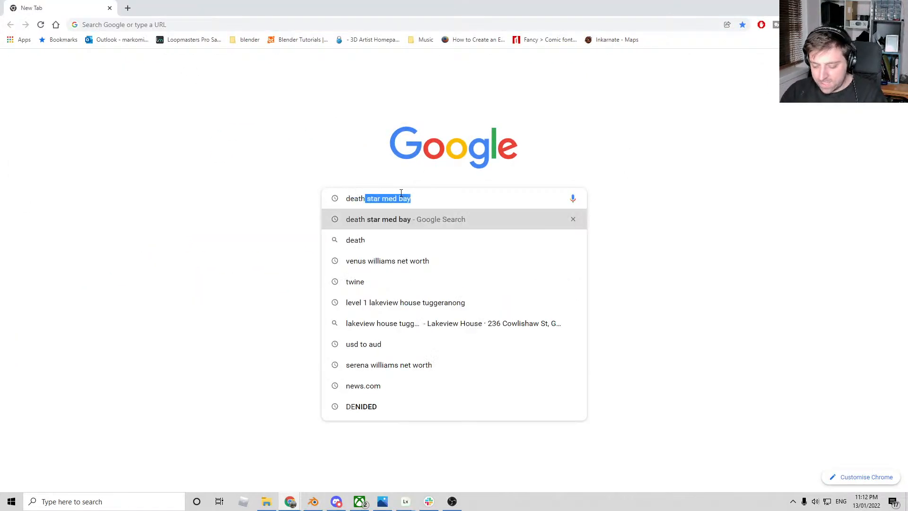
{"action": "type", "text": "ar"}
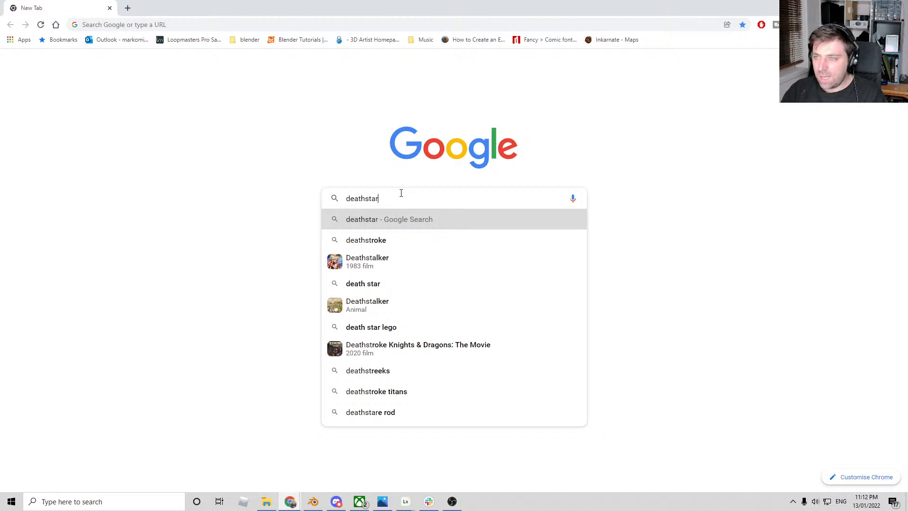
{"action": "key", "text": "BackSpace"}
{"action": "key", "text": "BackSpace"}
{"action": "key", "text": "BackSpace"}
{"action": "key", "text": "BackSpace"}
{"action": "type", "text": "star medbay"}
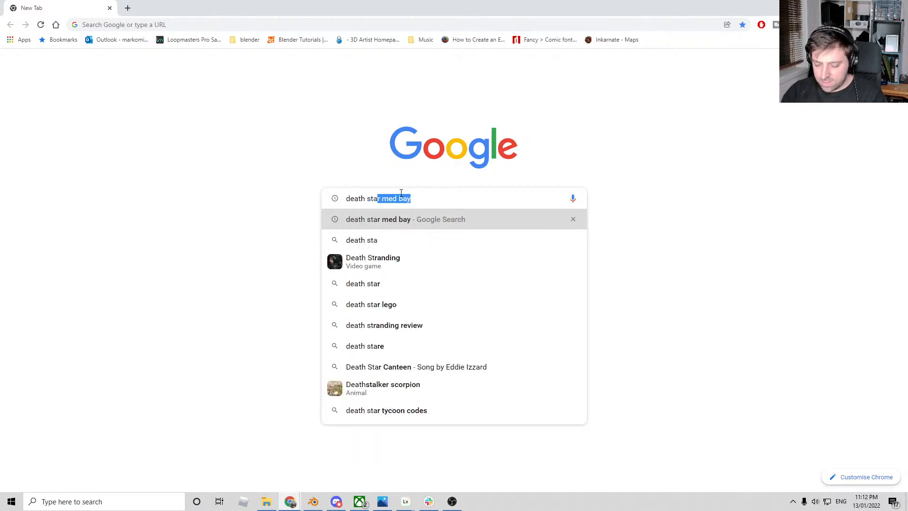
{"action": "key", "text": "Return"}
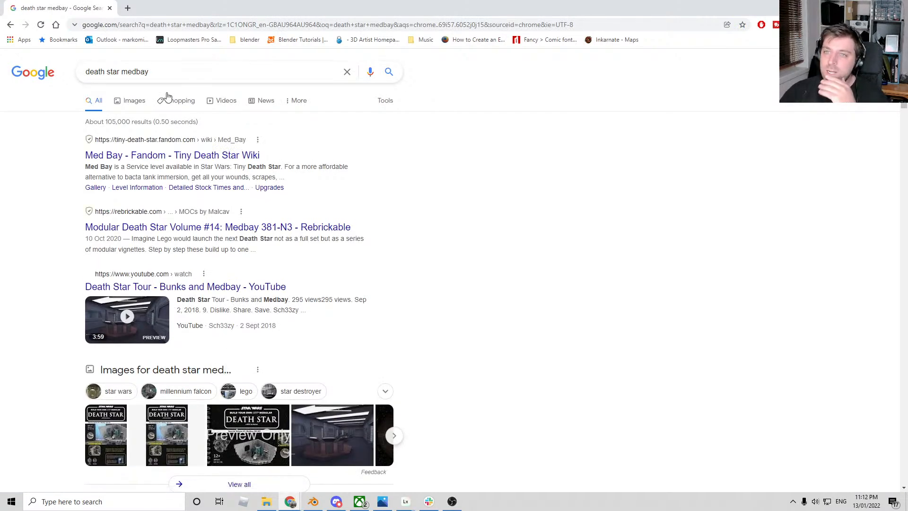
Open the image results and preview the Death Star Tour medbay picture and the related Star Wars Hoth base UE4 test image
{"action": "left_click", "coordinate": [135, 100]}
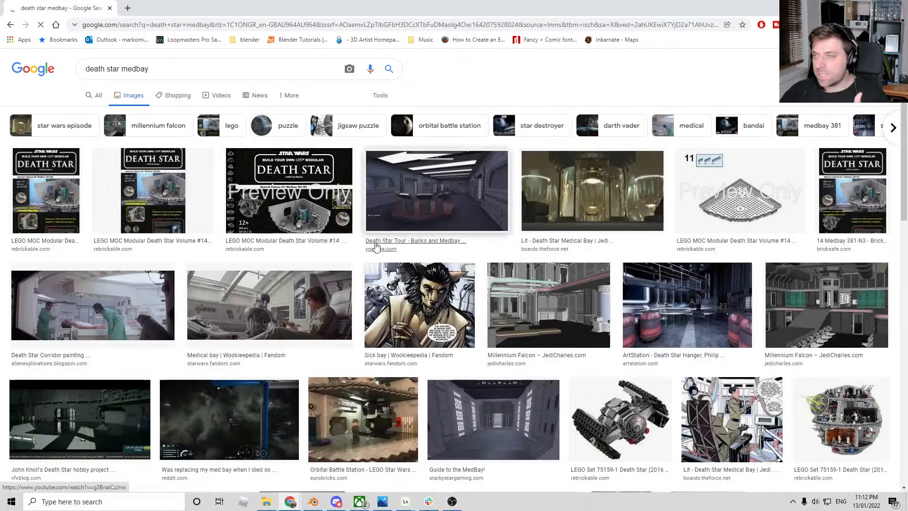
{"action": "left_click", "coordinate": [470, 189]}
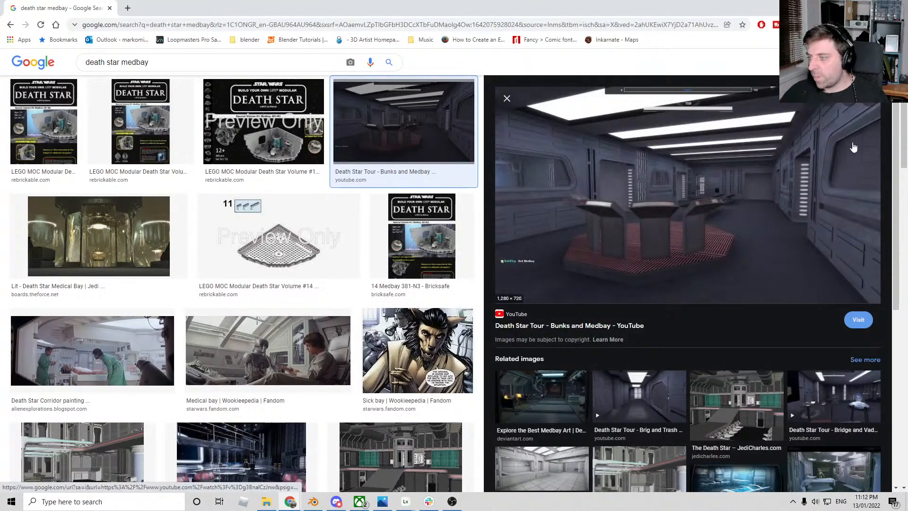
{"action": "scroll", "coordinate": [857, 140], "scroll_direction": "down", "scroll_amount": 3}
{"action": "left_click", "coordinate": [854, 356]}
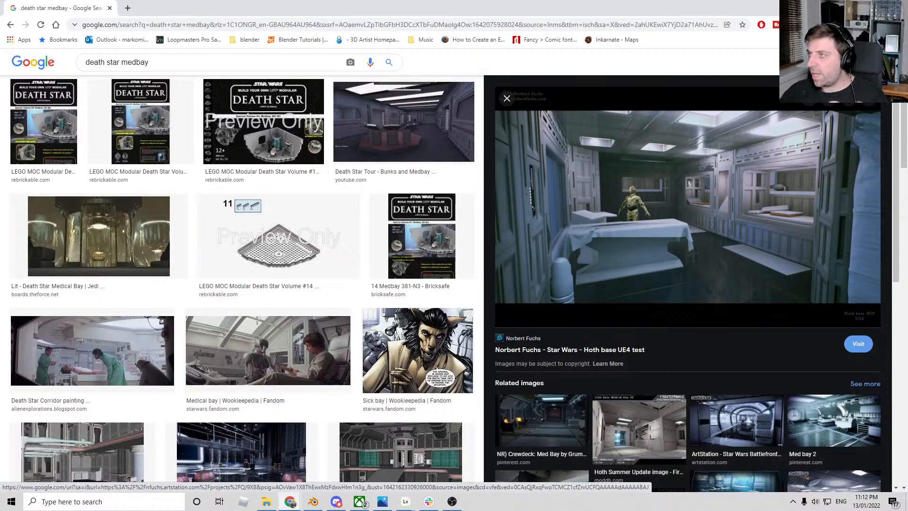
Return to Blender and duplicate the wall plane in place
{"action": "key", "text": "alt+Tab"}
{"action": "middle_click_drag", "start_coordinate": [596, 156], "coordinate": [538, 221]}
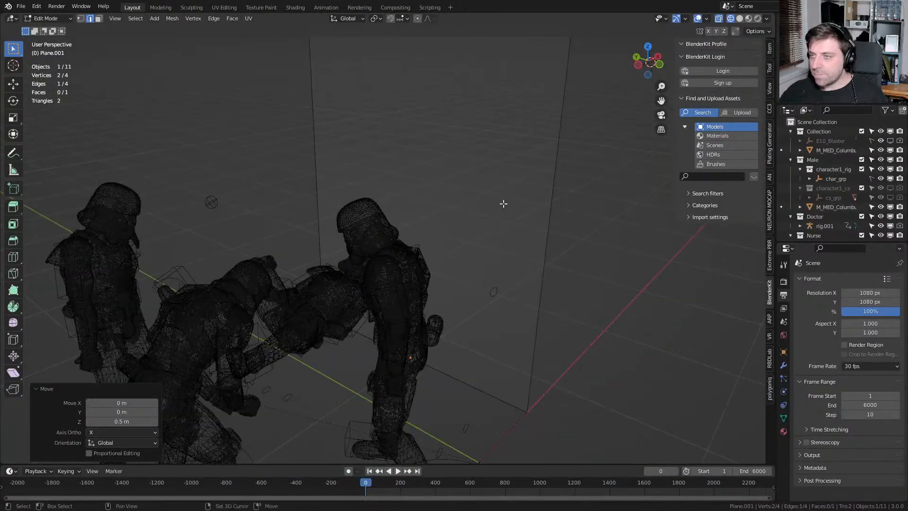
{"action": "middle_click_drag", "start_coordinate": [472, 233], "coordinate": [420, 232]}
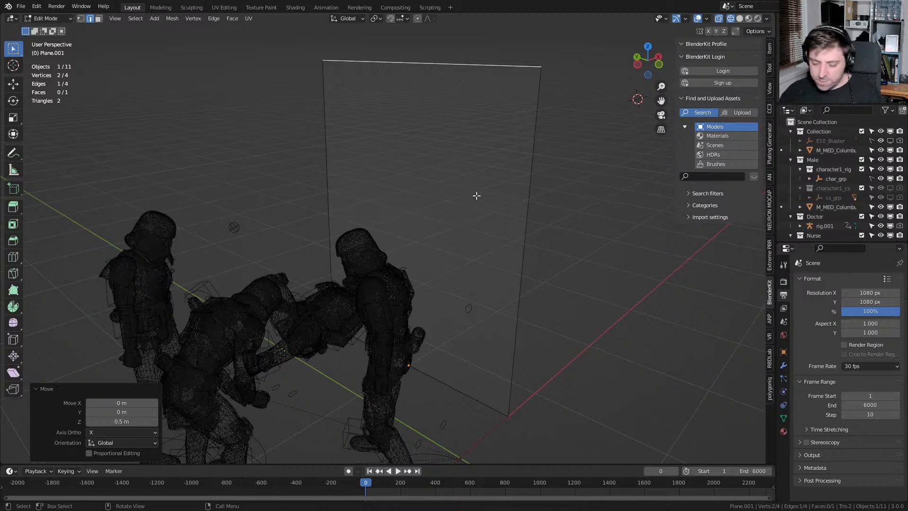
{"action": "key", "text": "Tab"}
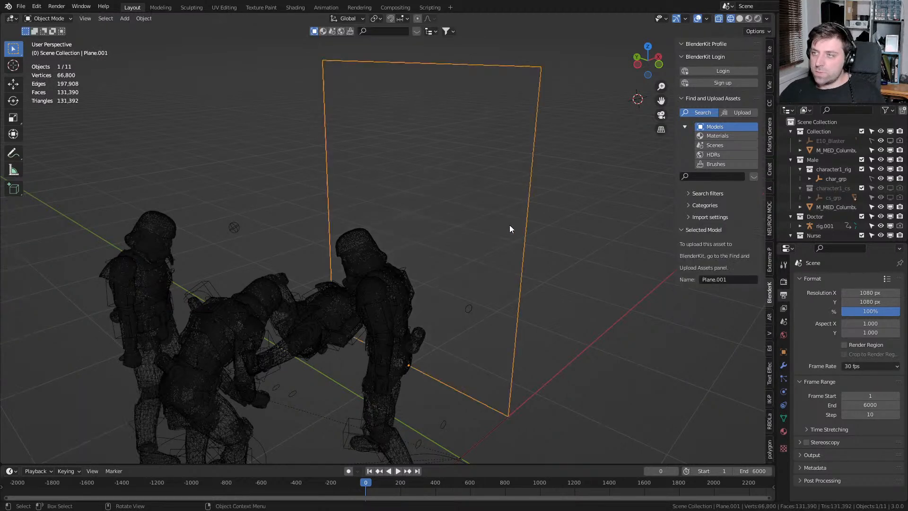
{"action": "key", "text": "shift+d"}
{"action": "left_click", "coordinate": [520, 280]}
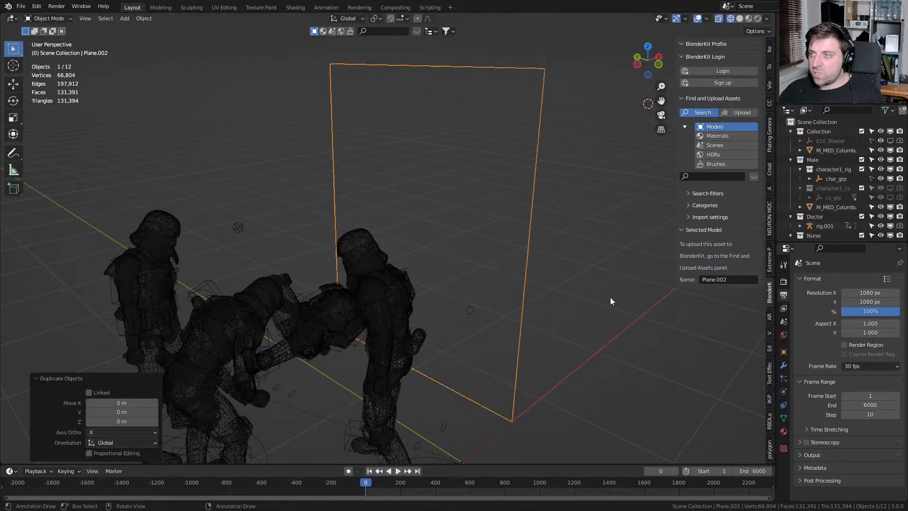
Scale the duplicated wall's mesh down so it forms a smaller panel within the original wall outline
{"action": "key", "text": "Tab"}
{"action": "key", "text": "a"}
{"action": "key", "text": "s"}
{"action": "left_click", "coordinate": [472, 137]}
Narrow the smaller panel's top edge to a short segment so the panel tapers upward
{"action": "left_click", "coordinate": [473, 117]}
{"action": "key", "text": "s"}
{"action": "key", "text": "x"}
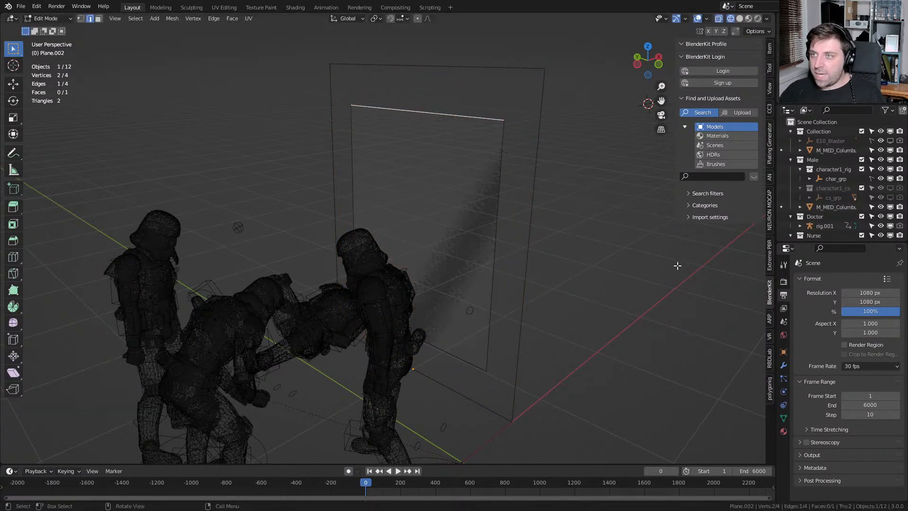
{"action": "left_click", "coordinate": [458, 136]}
Inset the tapered panel's face by about 0.121 m and delete the inner face to leave a frame
{"action": "key", "text": "3"}
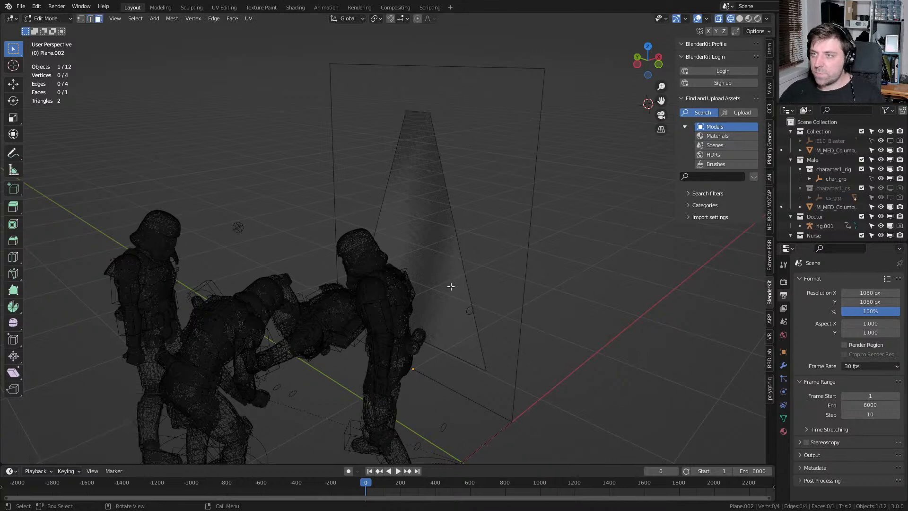
{"action": "key", "text": "a"}
{"action": "key", "text": "KP_Decimal"}
{"action": "middle_click_drag", "start_coordinate": [517, 333], "coordinate": [603, 350]}
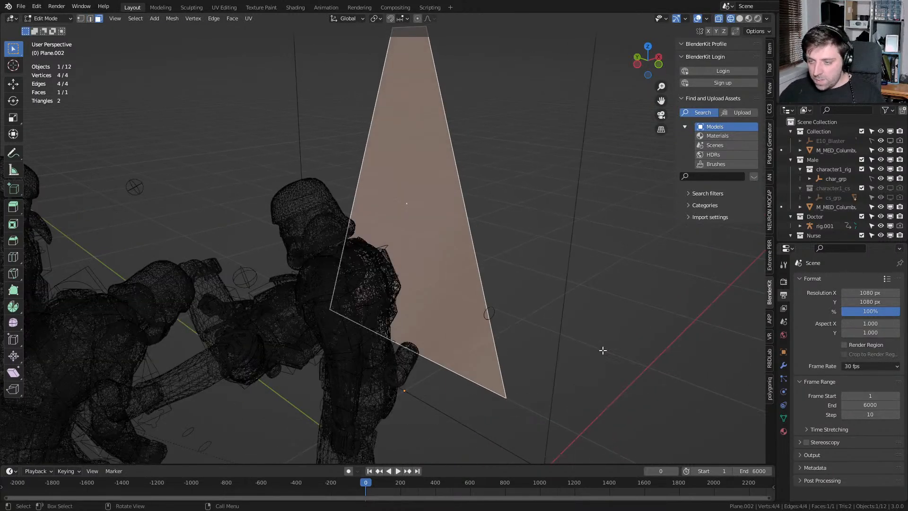
{"action": "key", "text": "i"}
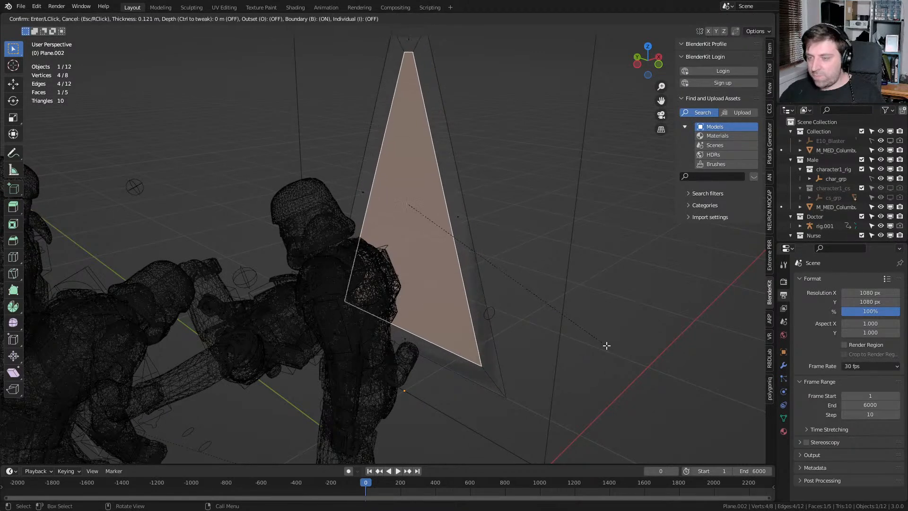
{"action": "left_click", "coordinate": [606, 346]}
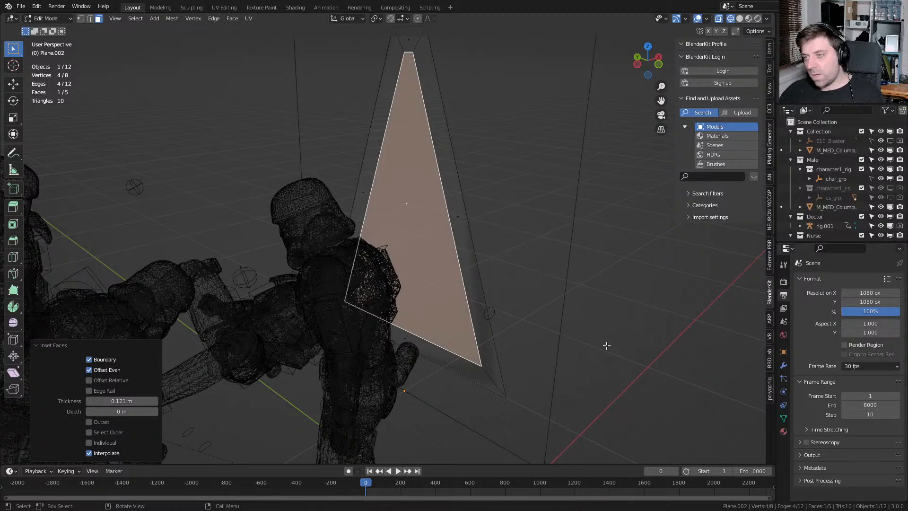
{"action": "key", "text": "x"}
{"action": "left_click", "coordinate": [592, 361]}
{"action": "middle_click_drag", "start_coordinate": [592, 367], "coordinate": [521, 324]}
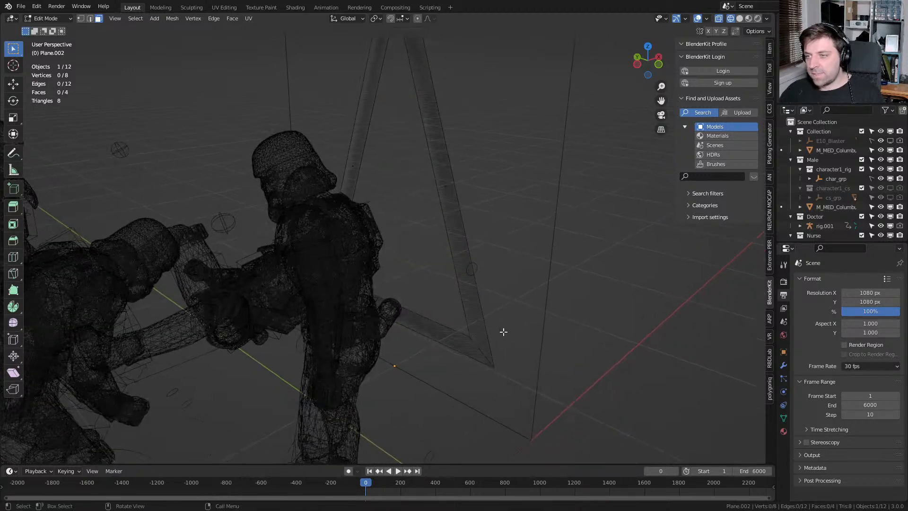
Bevel the frame's diagonal corner edges with 6 segments and a width of about 0.0228 m
{"action": "middle_click_drag", "start_coordinate": [422, 321], "coordinate": [280, 339]}
{"action": "middle_click_drag", "start_coordinate": [281, 156], "coordinate": [346, 328], "text": "shift"}
{"action": "scroll", "coordinate": [347, 329], "scroll_direction": "up", "scroll_amount": 2}
{"action": "left_click", "coordinate": [303, 361], "text": "shift"}
{"action": "left_click", "coordinate": [327, 366], "text": "shift"}
{"action": "left_click", "coordinate": [303, 382], "text": "shift"}
{"action": "middle_click_drag", "start_coordinate": [302, 382], "coordinate": [322, 358], "text": "shift"}
{"action": "middle_click_drag", "start_coordinate": [399, 386], "coordinate": [492, 378], "text": "shift"}
{"action": "key", "text": "ctrl+b"}
{"action": "scroll", "coordinate": [520, 383], "scroll_direction": "up", "scroll_amount": 3}
{"action": "scroll", "coordinate": [577, 389], "scroll_direction": "up", "scroll_amount": 2}
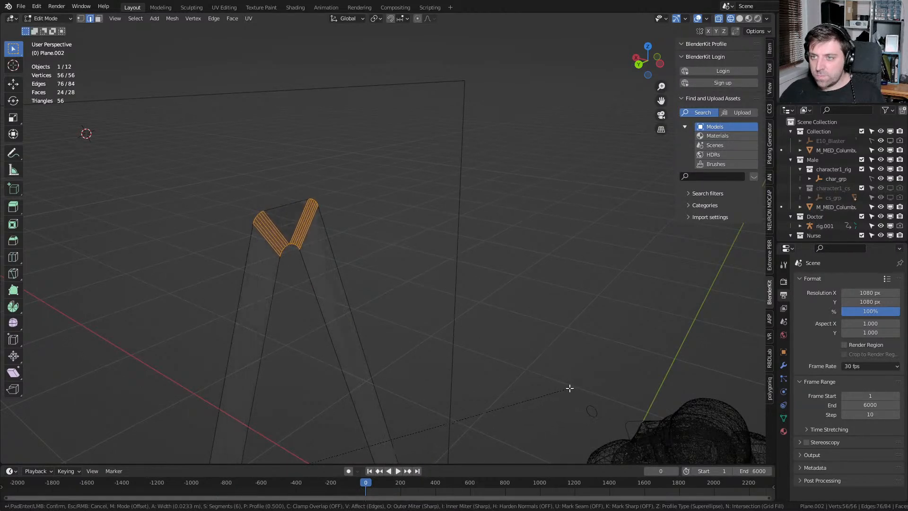
{"action": "left_click", "coordinate": [557, 385]}
Extrude the frame's outer and inner edge loops about 0.121 m along X to give it depth
{"action": "scroll", "coordinate": [476, 340], "scroll_direction": "down", "scroll_amount": 3}
{"action": "middle_click_drag", "start_coordinate": [477, 340], "coordinate": [419, 364]}
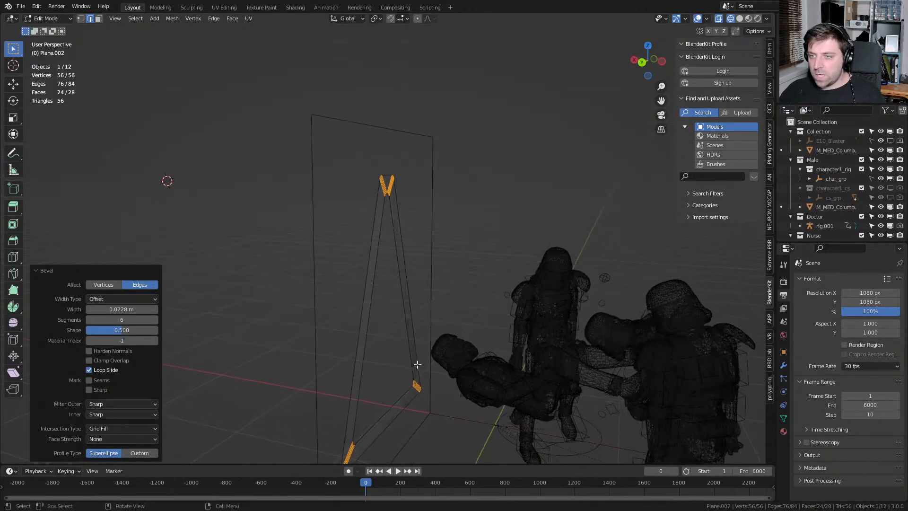
{"action": "left_click", "coordinate": [358, 349], "text": "alt"}
{"action": "left_click", "coordinate": [365, 353], "text": "alt+shift"}
{"action": "middle_click_drag", "start_coordinate": [502, 385], "coordinate": [515, 388]}
{"action": "key", "text": "e"}
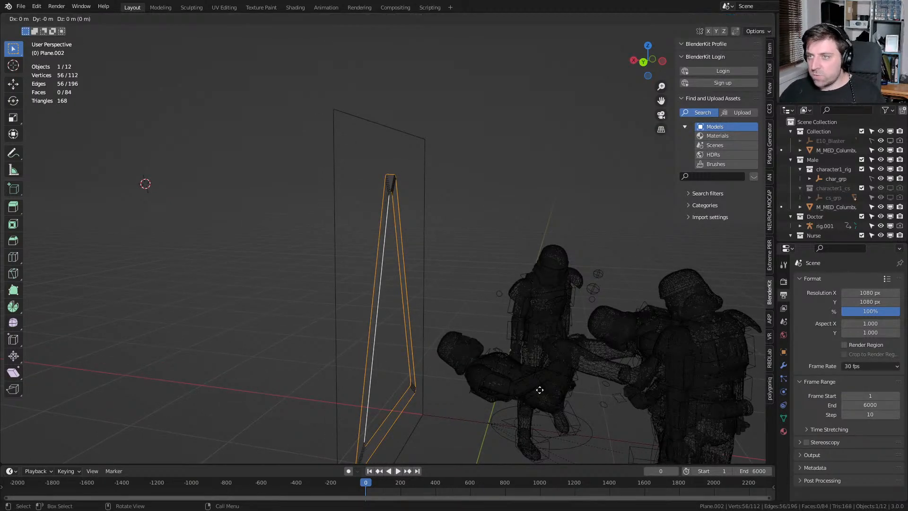
{"action": "key", "text": "z"}
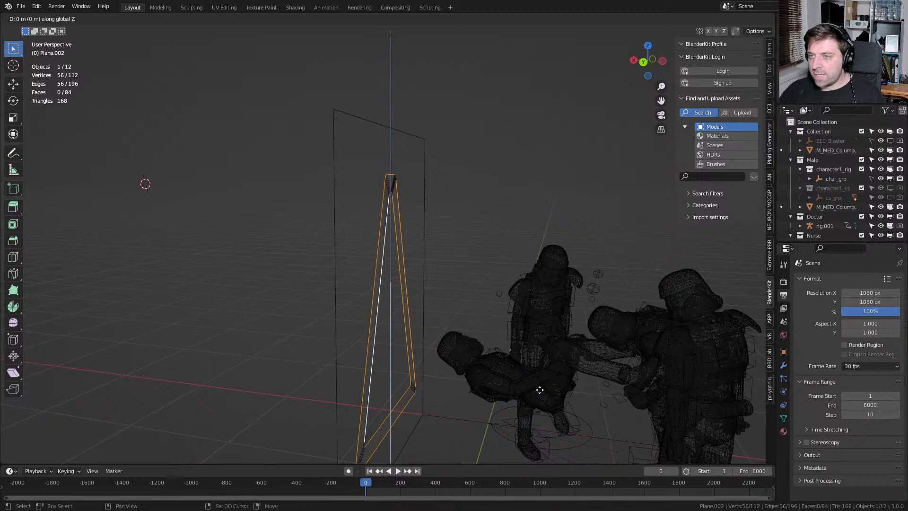
{"action": "key", "text": "x"}
{"action": "left_click", "coordinate": [381, 389]}
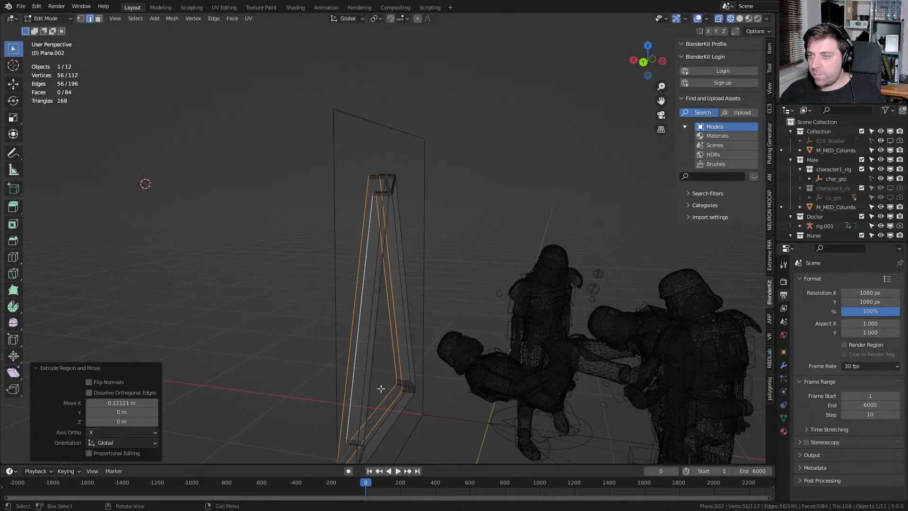
Move the entire frame mesh about -0.023 m along X
{"action": "key", "text": "a"}
{"action": "key", "text": "g"}
{"action": "key", "text": "x"}
{"action": "left_click", "coordinate": [409, 391]}
Switch to solid shading and bevel the frame's front outer and inner edges with 6 segments, finishing in Object Mode
{"action": "key", "text": "z"}
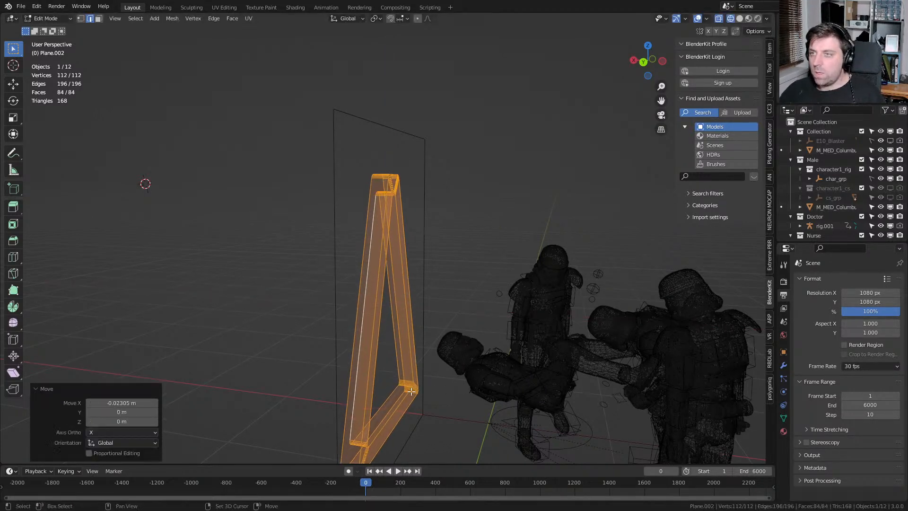
{"action": "left_click", "coordinate": [467, 392]}
{"action": "mouse_move", "coordinate": [467, 391]}
{"action": "middle_mouse_down"}
{"action": "mouse_move", "coordinate": [270, 334]}
{"action": "mouse_move", "coordinate": [429, 399]}
{"action": "middle_mouse_up"}
{"action": "scroll", "coordinate": [399, 378], "scroll_direction": "up", "scroll_amount": 10}
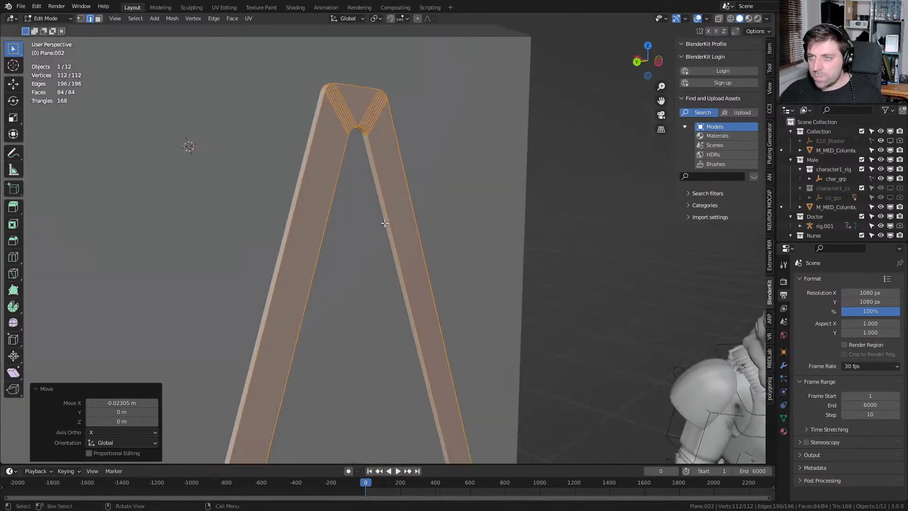
{"action": "left_click", "coordinate": [388, 217], "text": "alt"}
{"action": "key", "text": "ctrl+b"}
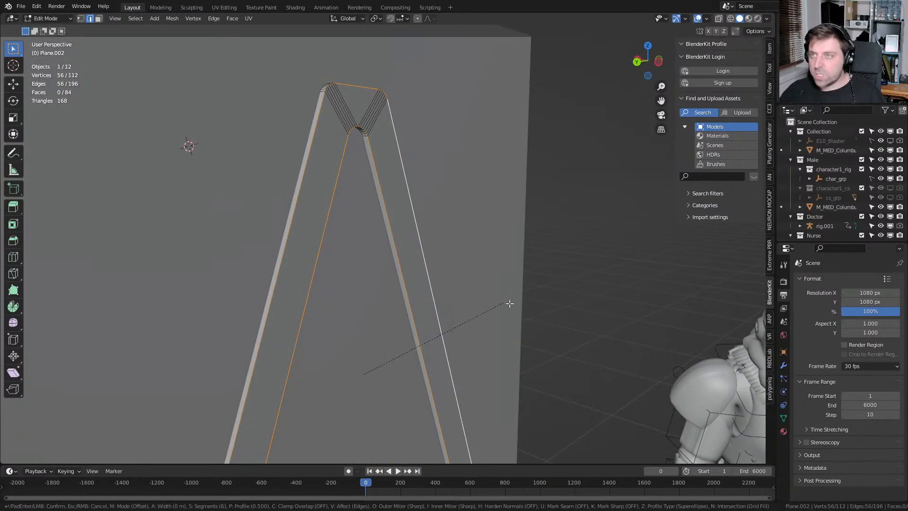
{"action": "left_click", "coordinate": [608, 318]}
{"action": "middle_click_drag", "start_coordinate": [608, 318], "coordinate": [522, 339]}
{"action": "scroll", "coordinate": [522, 339], "scroll_direction": "down", "scroll_amount": 5}
{"action": "key", "text": "Tab"}
Shift the triangular frame slightly along X towards the wall
{"action": "middle_click_drag", "start_coordinate": [395, 334], "coordinate": [417, 400]}
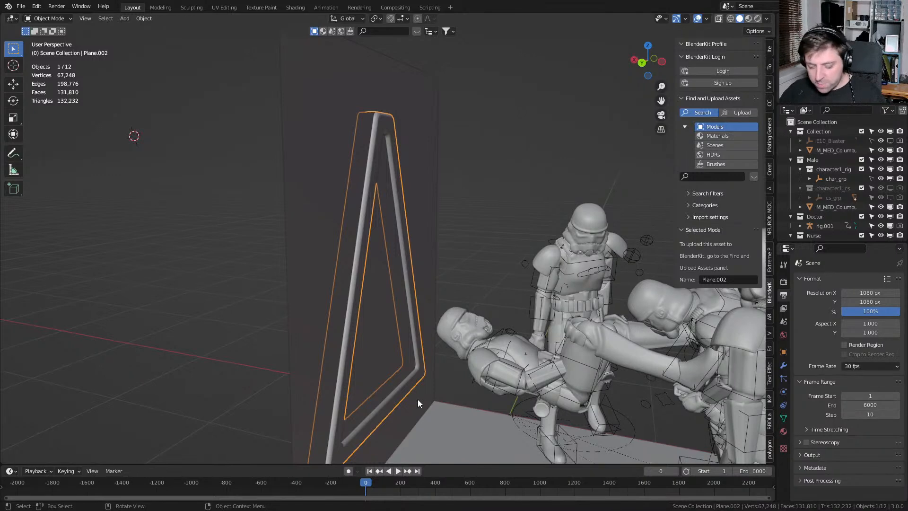
{"action": "key", "text": "g"}
{"action": "key", "text": "x"}
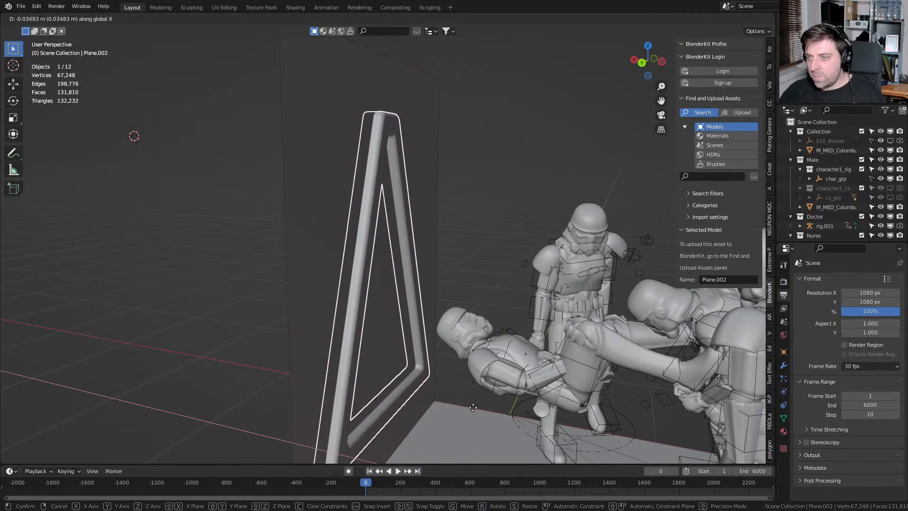
{"action": "left_click", "coordinate": [472, 396]}
Add a centred vertical loop cut to the wall and bevel it into two parallel edges forming a narrow strip
{"action": "left_click", "coordinate": [395, 367]}
{"action": "scroll", "coordinate": [350, 354], "scroll_direction": "down", "scroll_amount": 3}
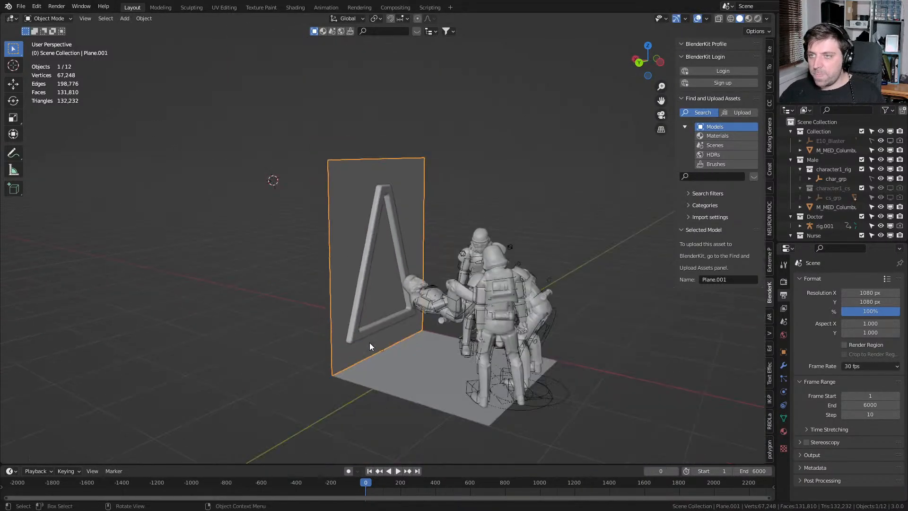
{"action": "key", "text": "Tab"}
{"action": "middle_click_drag", "start_coordinate": [350, 354], "coordinate": [385, 178]}
{"action": "key", "text": "ctrl+r"}
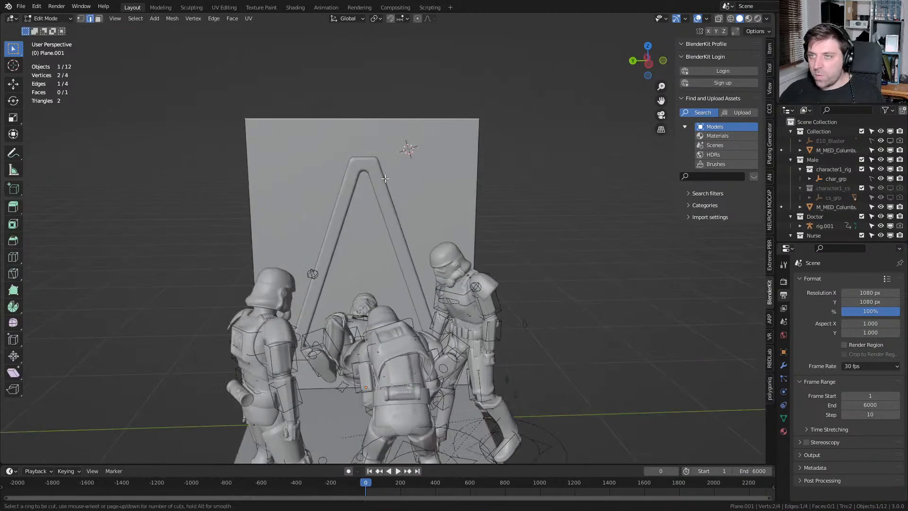
{"action": "left_click", "coordinate": [367, 124]}
{"action": "right_click", "coordinate": [367, 124]}
{"action": "key", "text": "ctrl+b"}
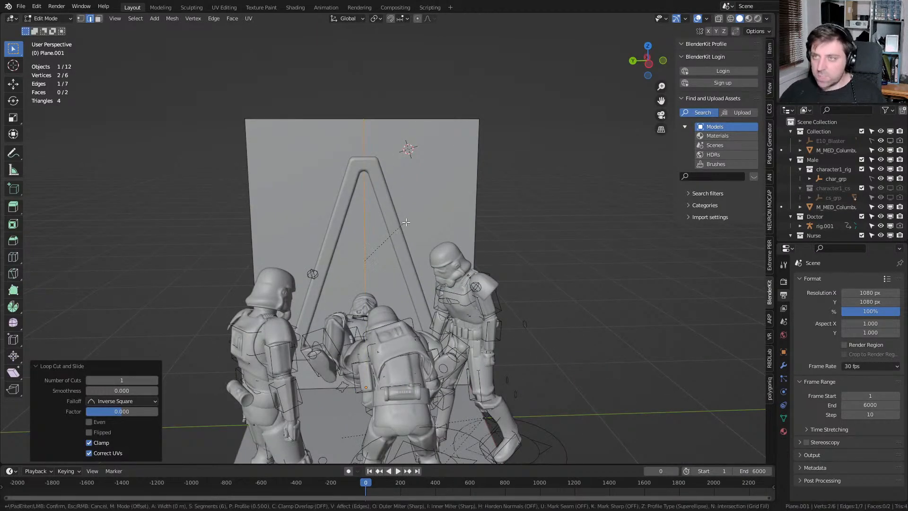
{"action": "left_click", "coordinate": [508, 238]}
In wireframe, widen the bottom edge of the wall's central strip along Y to follow the frame's slanted sides
{"action": "middle_click_drag", "start_coordinate": [419, 345], "coordinate": [400, 253], "text": "shift"}
{"action": "key", "text": "z"}
{"action": "left_click", "coordinate": [319, 283]}
{"action": "left_click", "coordinate": [347, 269]}
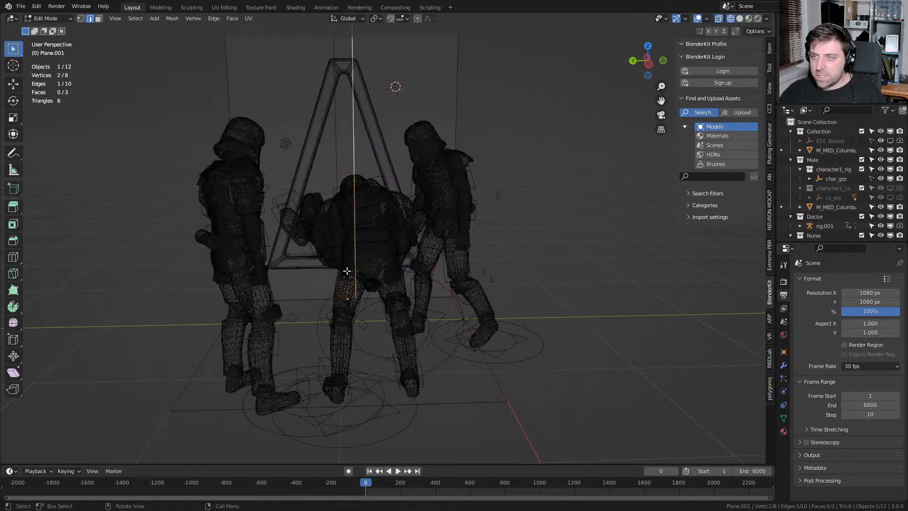
{"action": "key", "text": "s"}
{"action": "key", "text": "x"}
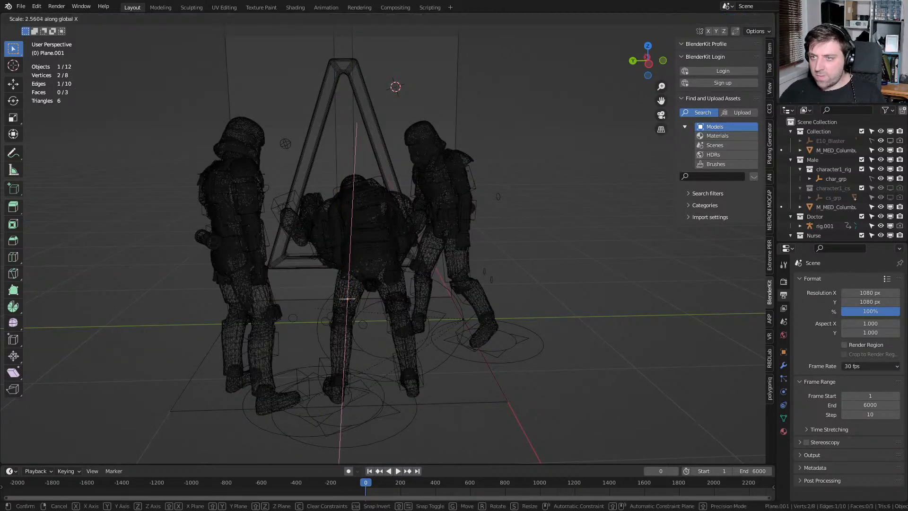
{"action": "key", "text": "y"}
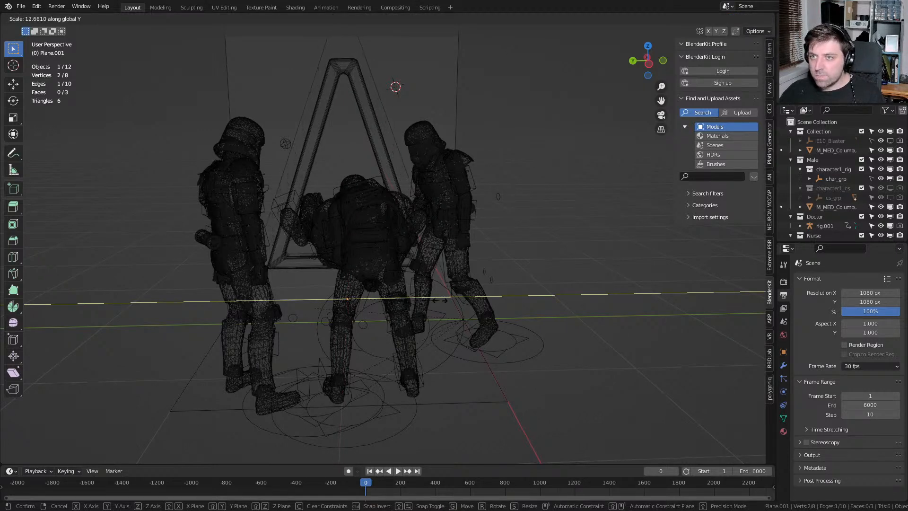
{"action": "left_click", "coordinate": [419, 296]}
Add a horizontal loop cut across the wall at the frame's apex, with a slide factor of about 0.699
{"action": "middle_click_drag", "start_coordinate": [372, 123], "coordinate": [378, 221], "text": "shift"}
{"action": "key", "text": "ctrl+r"}
{"action": "left_click", "coordinate": [378, 221]}
{"action": "left_click", "coordinate": [381, 66]}
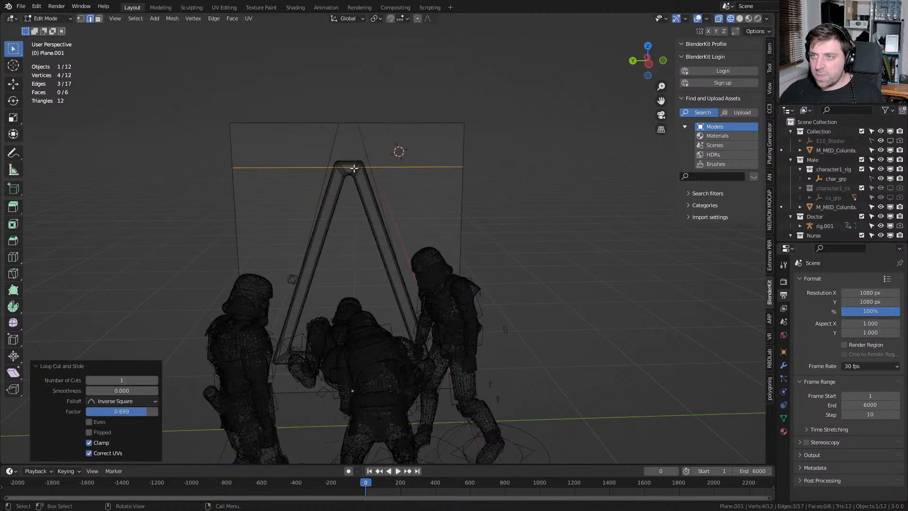
Scale the cut's central segment to about 0.49 along Y so it fits within the frame's apex
{"action": "left_click", "coordinate": [355, 167]}
{"action": "key", "text": "s"}
{"action": "key", "text": "x"}
{"action": "key", "text": "y"}
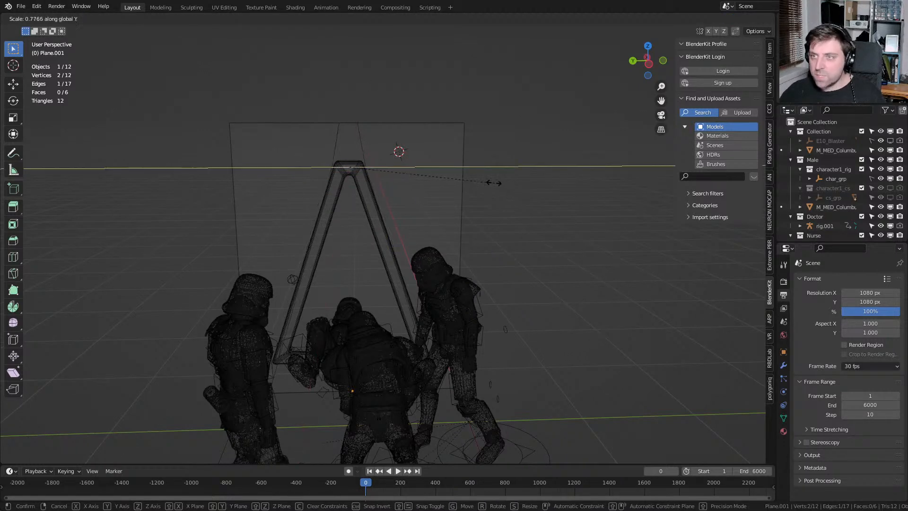
{"action": "left_click", "coordinate": [456, 178]}
From the right orthographic view, add a horizontal loop cut through the wall at the frame's bottom bar
{"action": "middle_click_drag", "start_coordinate": [407, 206], "coordinate": [421, 259]}
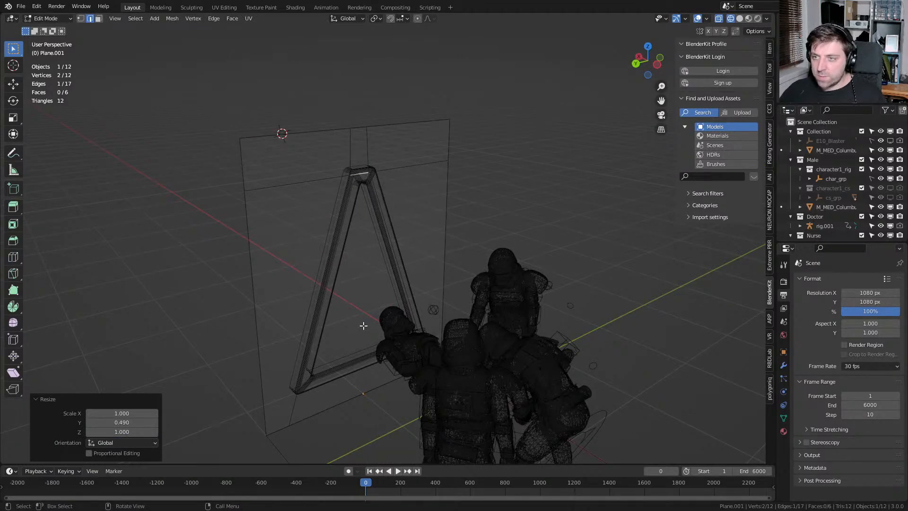
{"action": "key", "text": "3"}
{"action": "scroll", "coordinate": [363, 326], "scroll_direction": "down", "scroll_amount": 3}
{"action": "scroll", "coordinate": [374, 282], "scroll_direction": "up", "scroll_amount": 2}
{"action": "left_click", "coordinate": [366, 291]}
{"action": "middle_click_drag", "start_coordinate": [415, 325], "coordinate": [465, 290], "text": "shift"}
{"action": "middle_click_drag", "start_coordinate": [326, 353], "coordinate": [298, 295]}
{"action": "key", "text": "KP_1"}
{"action": "key", "text": "KP_3"}
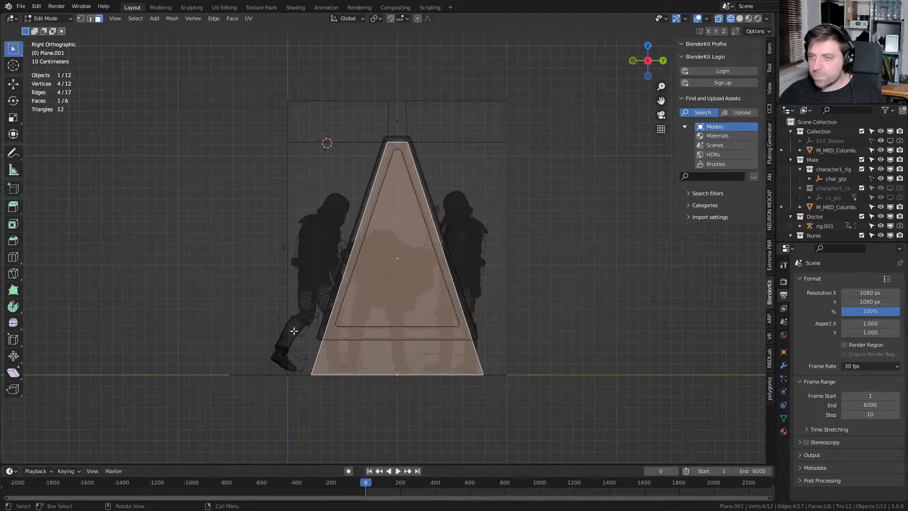
{"action": "middle_click_drag", "start_coordinate": [339, 345], "coordinate": [353, 296], "text": "shift"}
{"action": "key", "text": "ctrl+r"}
{"action": "left_click", "coordinate": [353, 295]}
{"action": "left_click", "coordinate": [362, 363]}
Extrude the wall face inside the frame about 0.078 m backwards as a recess, and return to Object Mode in solid shading
{"action": "key", "text": "3"}
{"action": "left_click", "coordinate": [417, 191]}
{"action": "middle_click_drag", "start_coordinate": [418, 191], "coordinate": [466, 253]}
{"action": "key", "text": "e"}
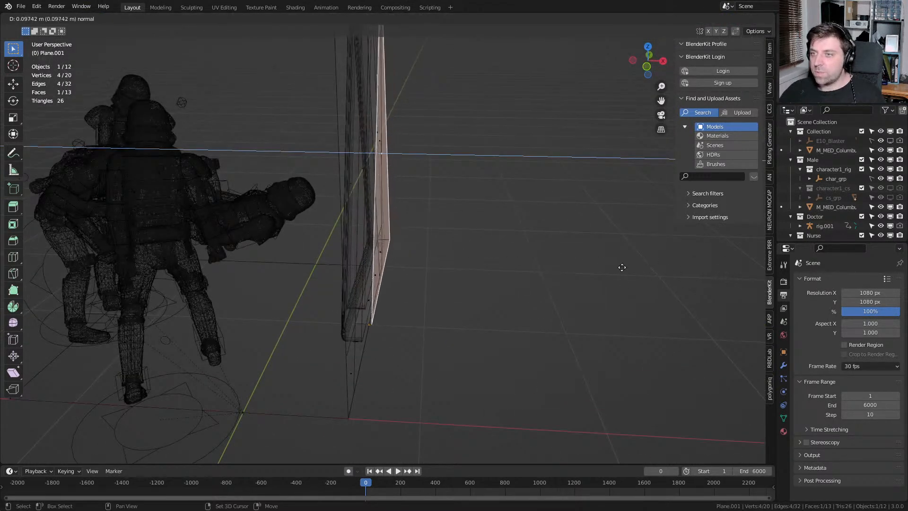
{"action": "left_click", "coordinate": [588, 265]}
{"action": "middle_click_drag", "start_coordinate": [588, 265], "coordinate": [504, 266]}
{"action": "key", "text": "z"}
{"action": "left_click", "coordinate": [565, 267]}
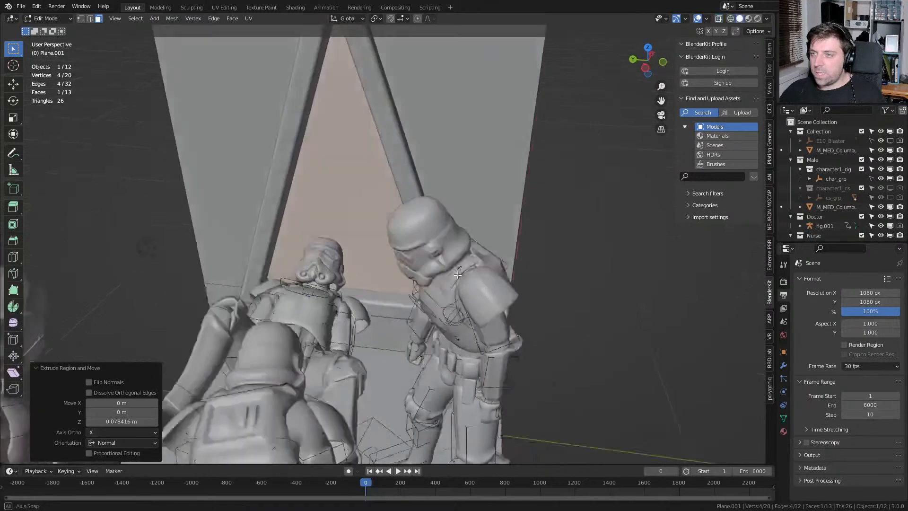
{"action": "middle_click_drag", "start_coordinate": [373, 303], "coordinate": [470, 323]}
{"action": "key", "text": "Tab"}
{"action": "scroll", "coordinate": [453, 341], "scroll_direction": "down", "scroll_amount": 4}
{"action": "middle_click_drag", "start_coordinate": [392, 306], "coordinate": [365, 312]}
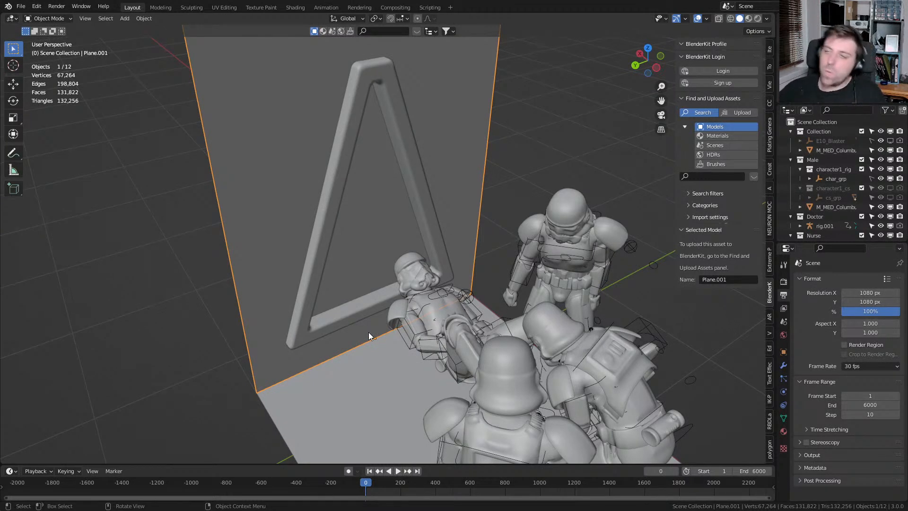
Try to snap the wall to the 3D cursor, and undo the snap
{"action": "left_click", "coordinate": [418, 227]}
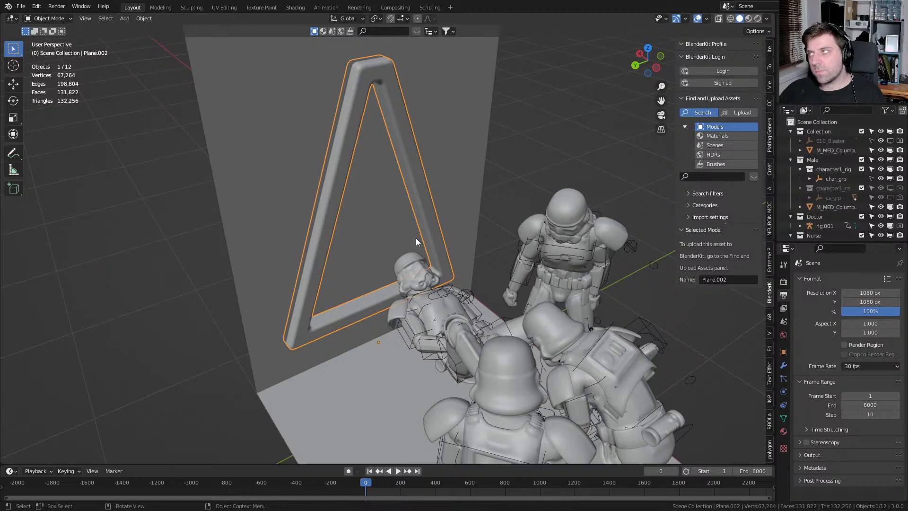
{"action": "middle_click_drag", "start_coordinate": [416, 237], "coordinate": [400, 270]}
{"action": "left_click", "coordinate": [332, 245]}
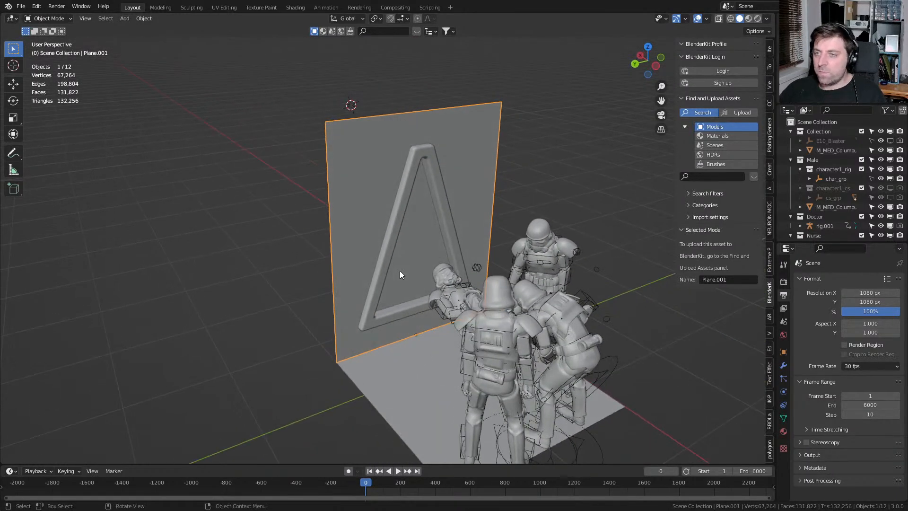
{"action": "key", "text": "shift+s"}
{"action": "key", "text": "8"}
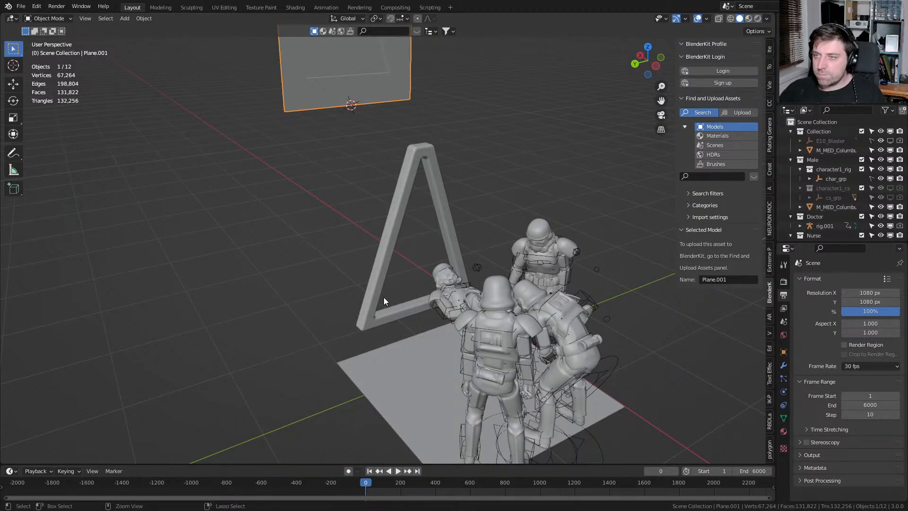
{"action": "key", "text": "ctrl+z"}
{"action": "key", "text": "ctrl+z"}
Move the wall, the triangular frame and the floor together into a new collection named Scene
{"action": "scroll", "coordinate": [385, 279], "scroll_direction": "down", "scroll_amount": 2}
{"action": "middle_click_drag", "start_coordinate": [400, 292], "coordinate": [595, 315]}
{"action": "scroll", "coordinate": [373, 227], "scroll_direction": "up", "scroll_amount": 2}
{"action": "left_click", "coordinate": [415, 305]}
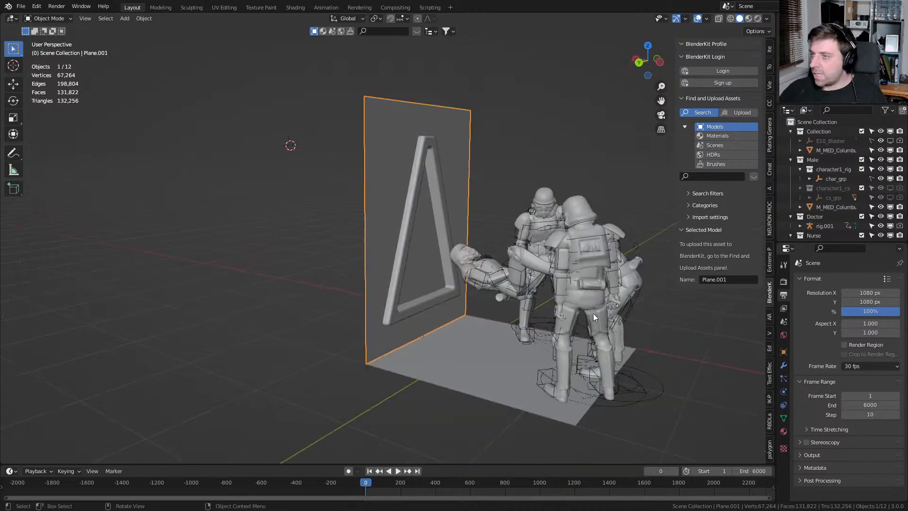
{"action": "left_click", "coordinate": [583, 280]}
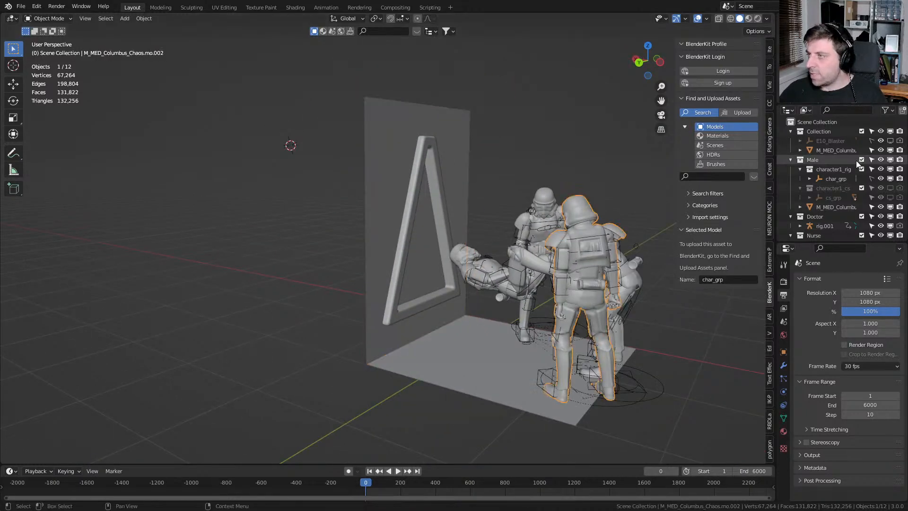
{"action": "left_click", "coordinate": [440, 144]}
{"action": "left_click", "coordinate": [431, 354], "text": "shift"}
{"action": "left_click", "coordinate": [431, 356], "text": "shift"}
{"action": "key", "text": "m"}
{"action": "left_click", "coordinate": [432, 356]}
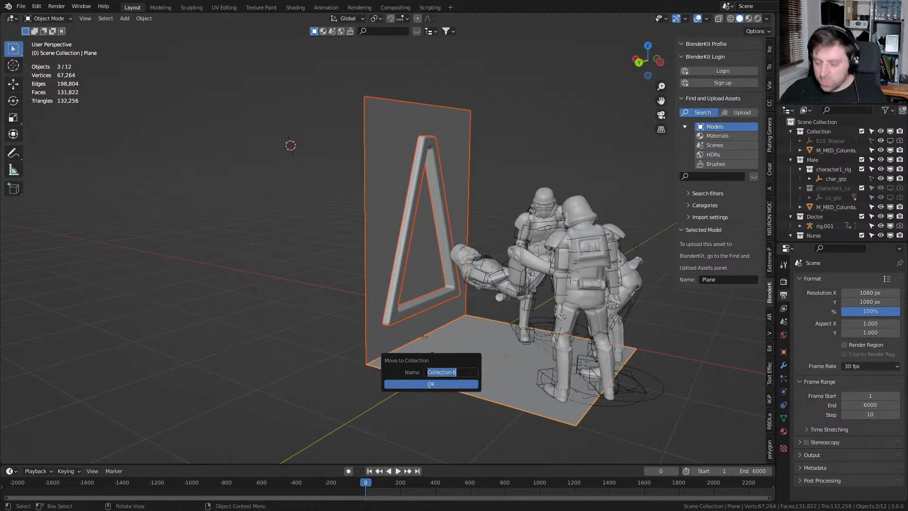
{"action": "type", "text": "Scene"}
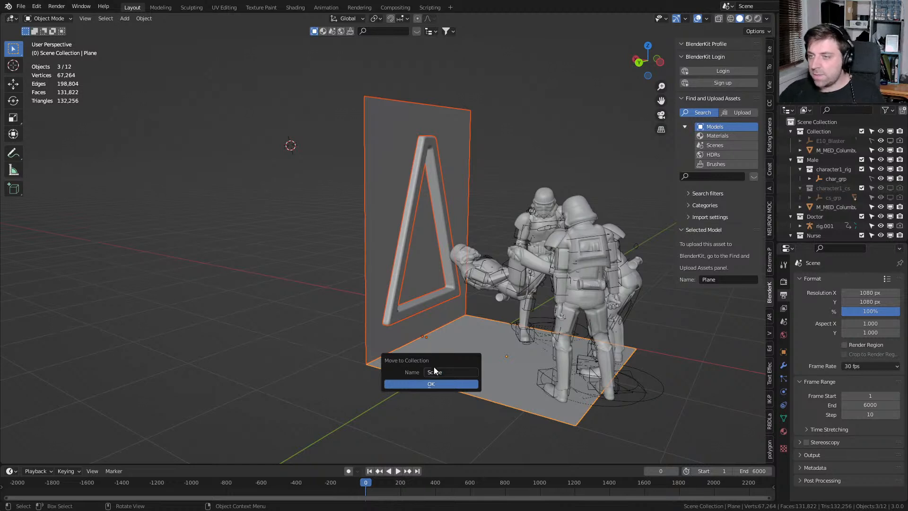
{"action": "left_click", "coordinate": [434, 383]}
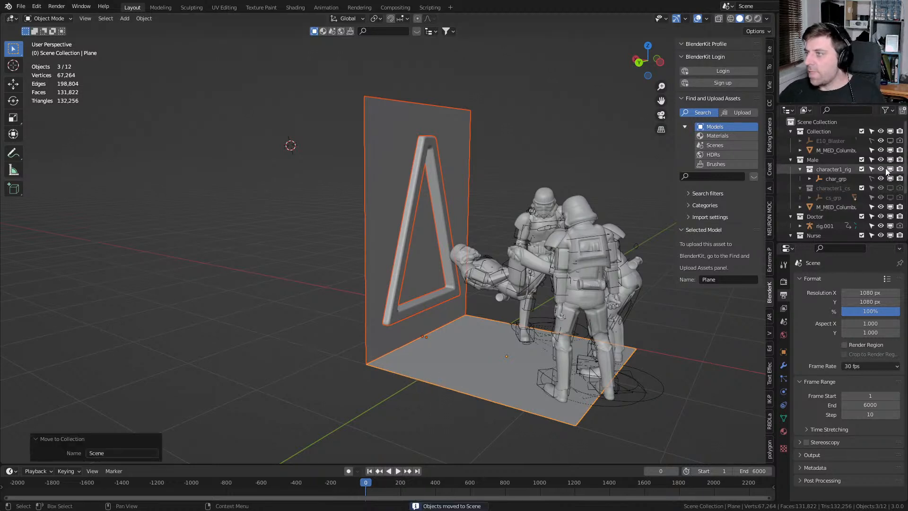
Exclude the Collection, Male, Doctor, Nurse and Wife collections so only the Scene objects stay in view
{"action": "left_click", "coordinate": [862, 131]}
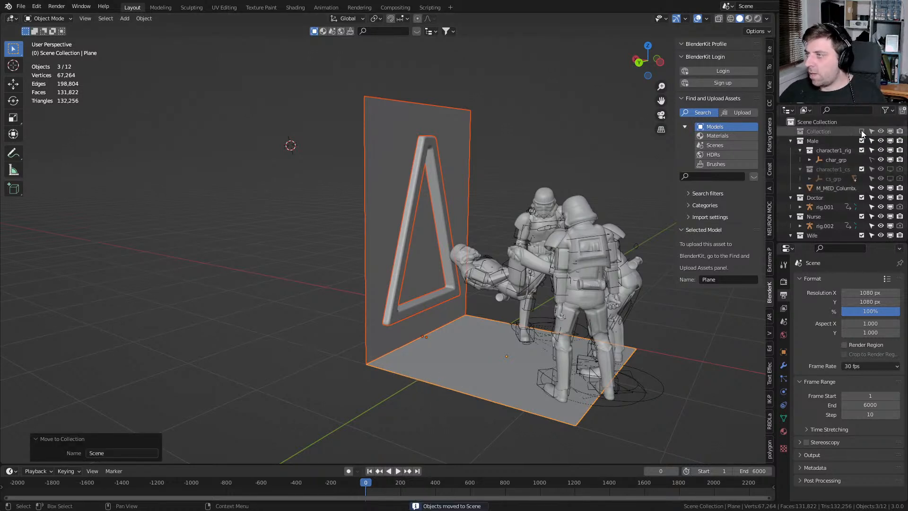
{"action": "left_click", "coordinate": [861, 140]}
{"action": "left_click", "coordinate": [861, 169]}
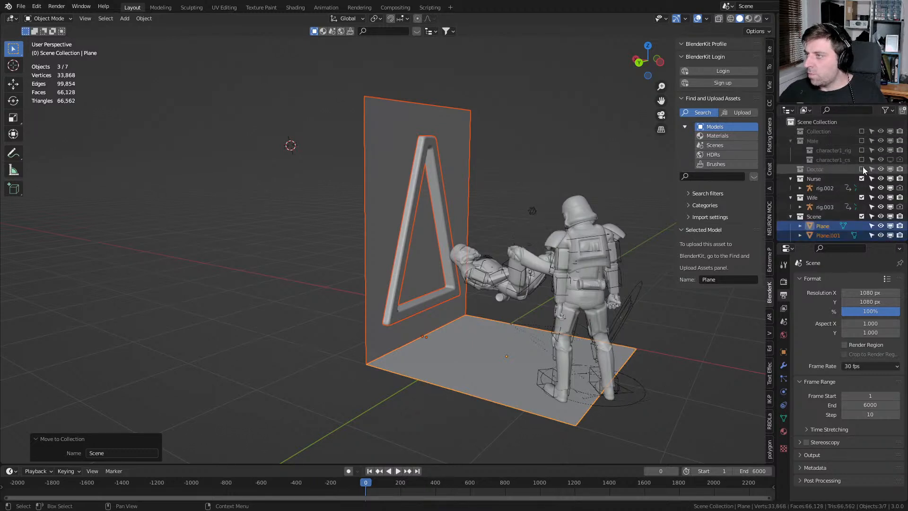
{"action": "left_click", "coordinate": [862, 197]}
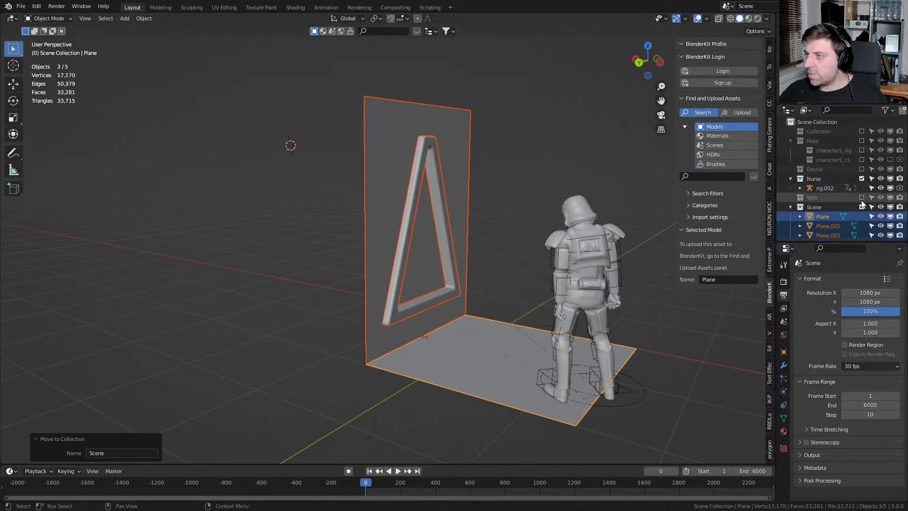
{"action": "left_click", "coordinate": [860, 179]}
{"action": "middle_click_drag", "start_coordinate": [507, 263], "coordinate": [480, 271]}
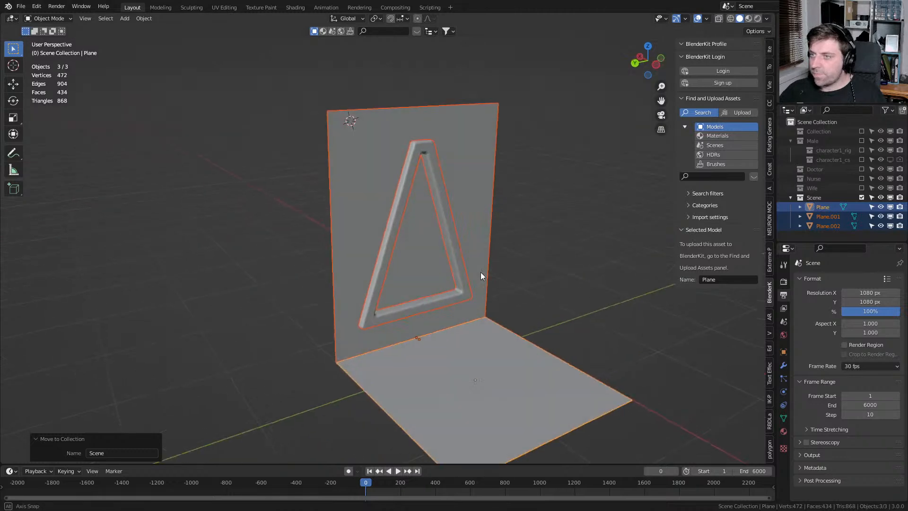
Select the wall and examine its mesh and the recess face inside the triangular frame in Edit Mode
{"action": "left_click", "coordinate": [317, 259]}
{"action": "scroll", "coordinate": [395, 284], "scroll_direction": "up", "scroll_amount": 3}
{"action": "left_click", "coordinate": [344, 244]}
{"action": "scroll", "coordinate": [395, 258], "scroll_direction": "down", "scroll_amount": 2}
{"action": "key", "text": "Tab"}
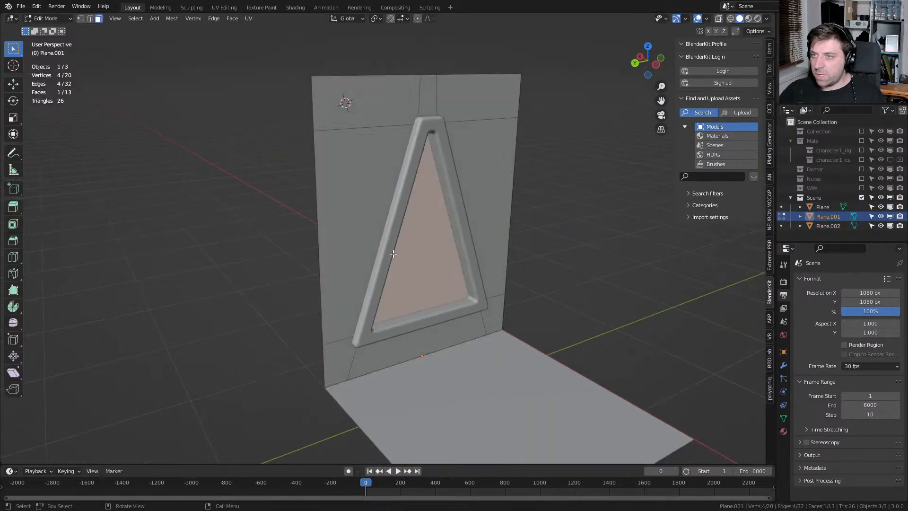
{"action": "middle_click_drag", "start_coordinate": [395, 255], "coordinate": [442, 284], "text": "shift"}
{"action": "scroll", "coordinate": [442, 274], "scroll_direction": "up", "scroll_amount": 3}
{"action": "scroll", "coordinate": [442, 274], "scroll_direction": "down", "scroll_amount": 2}
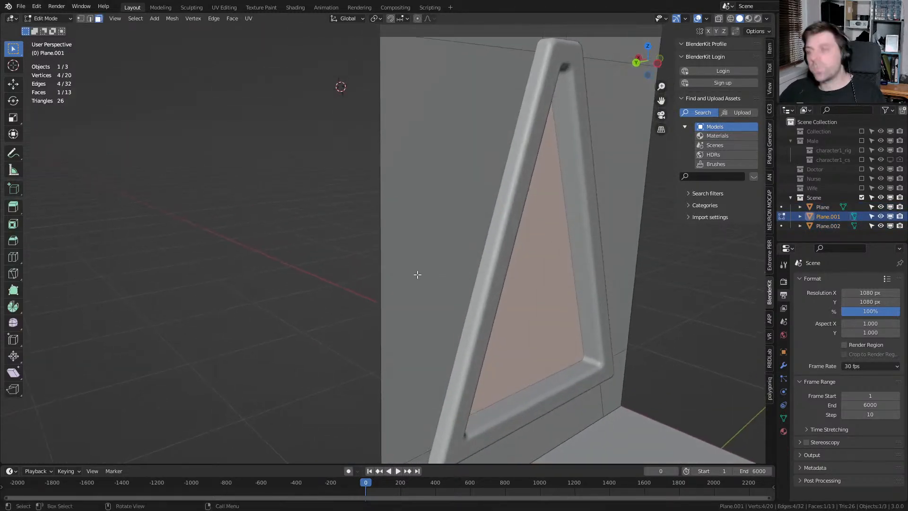
{"action": "scroll", "coordinate": [433, 258], "scroll_direction": "down", "scroll_amount": 2}
{"action": "key", "text": "Tab"}
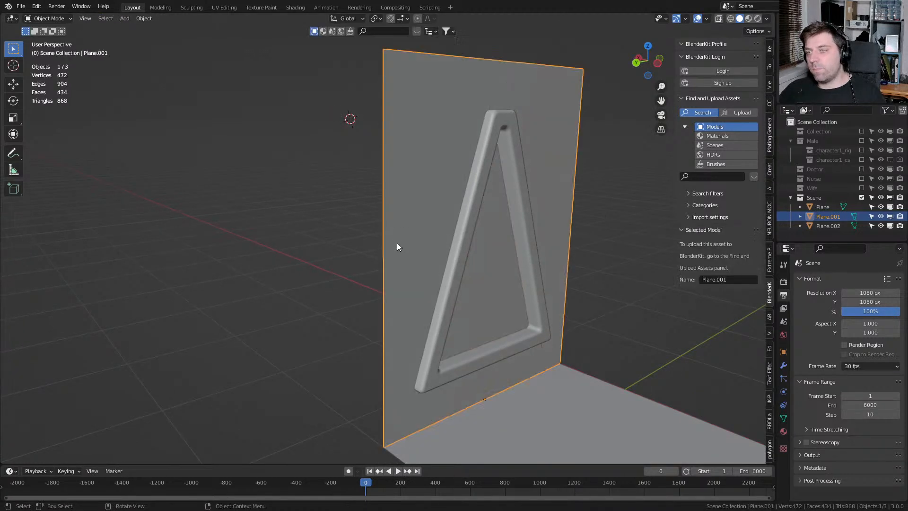
{"action": "key", "text": "g"}
{"action": "key", "text": "Escape"}
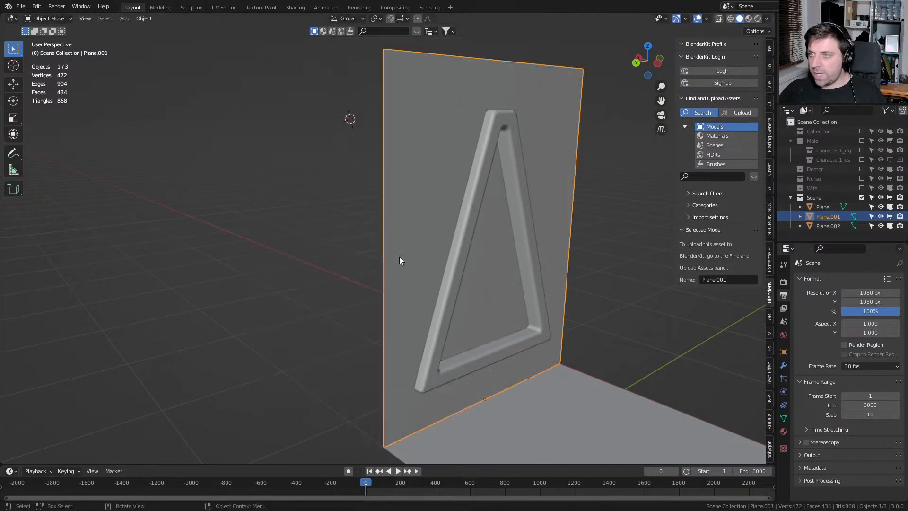
Duplicate the wall in place and open the copy in Edit Mode, framed in the view
{"action": "key", "text": "shift+d"}
{"action": "key", "text": "Escape"}
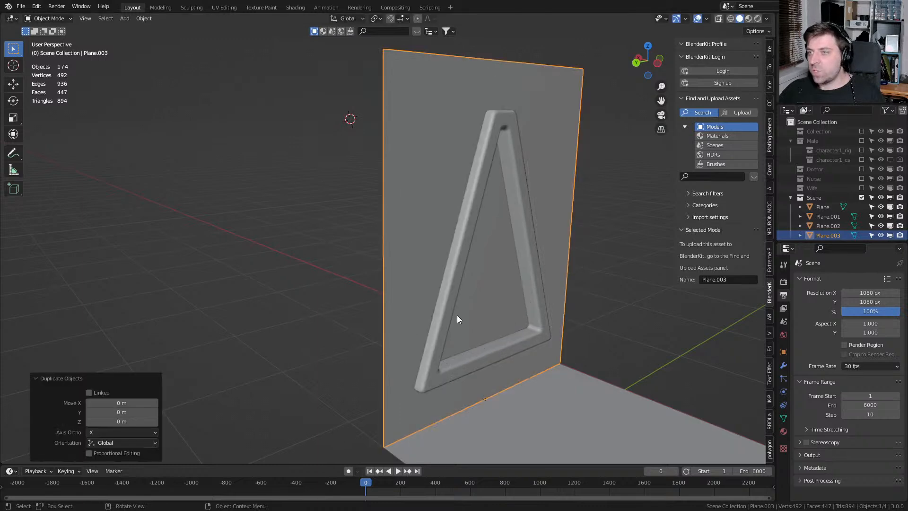
{"action": "key", "text": "Tab"}
{"action": "key", "text": "KP_Decimal"}
Delete all vertices of the wall copy except its four outer corners, and fill these with a single face
{"action": "key", "text": "1"}
{"action": "left_click", "coordinate": [309, 53]}
{"action": "scroll", "coordinate": [390, 262], "scroll_direction": "down", "scroll_amount": 4}
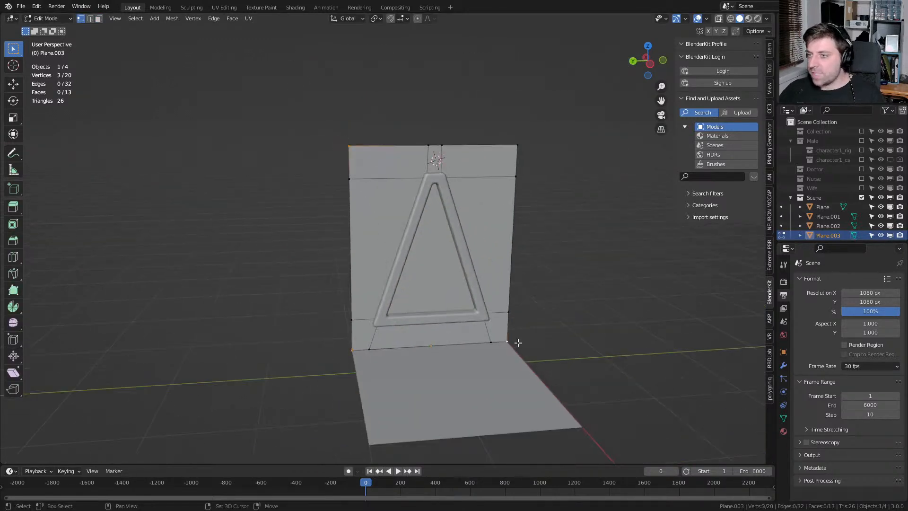
{"action": "left_click", "coordinate": [522, 145], "text": "shift"}
{"action": "key", "text": "ctrl+i"}
{"action": "key", "text": "x"}
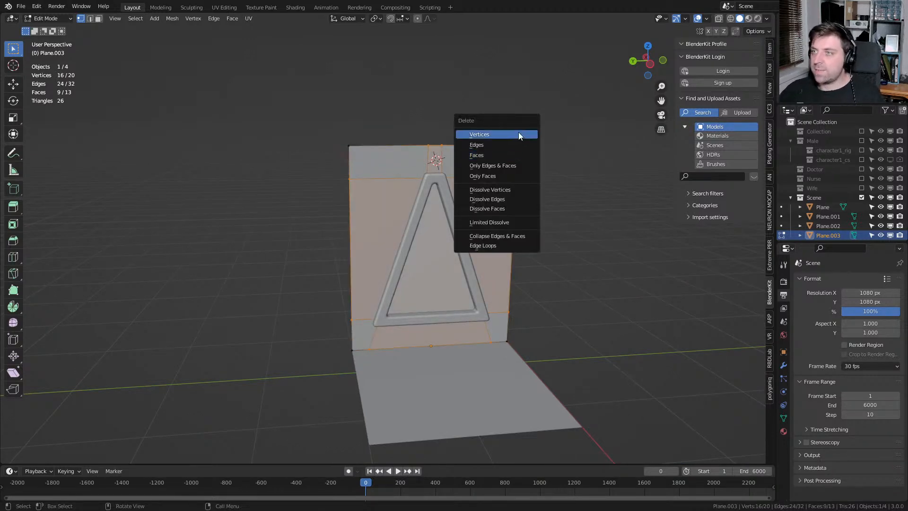
{"action": "left_click", "coordinate": [518, 132]}
{"action": "middle_click_drag", "start_coordinate": [531, 200], "coordinate": [570, 247]}
{"action": "key", "text": "a"}
{"action": "scroll", "coordinate": [574, 255], "scroll_direction": "up", "scroll_amount": 3}
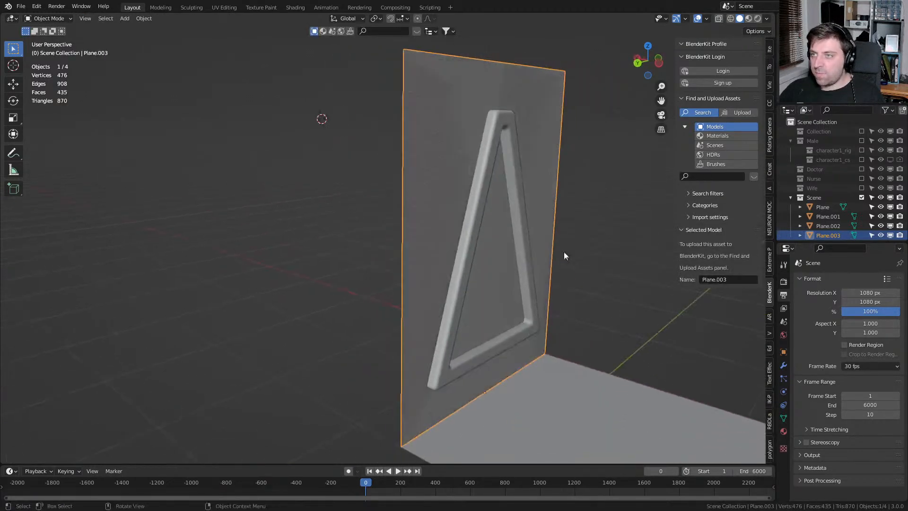
From the left orthographic view, add a centred vertical loop cut to the wall copy and bevel it about 0.091 m wide
{"action": "scroll", "coordinate": [514, 296], "scroll_direction": "up", "scroll_amount": 5}
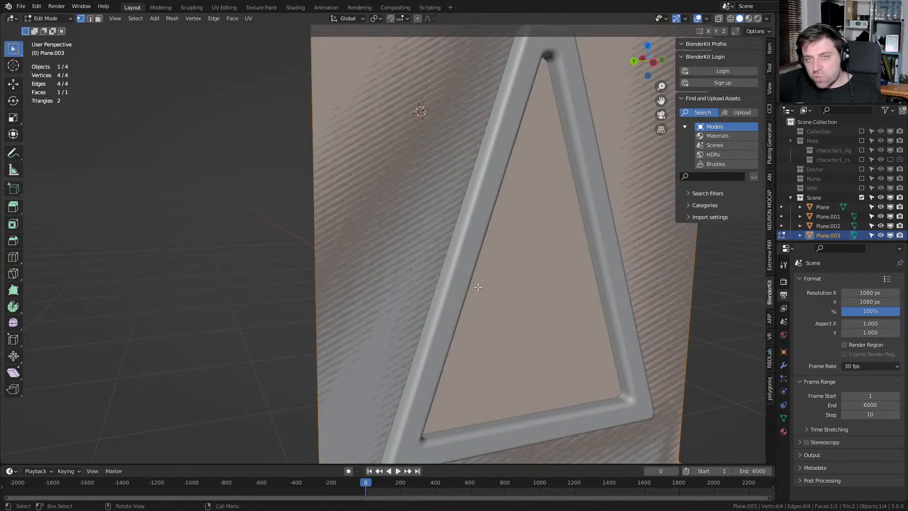
{"action": "key", "text": "KP_1"}
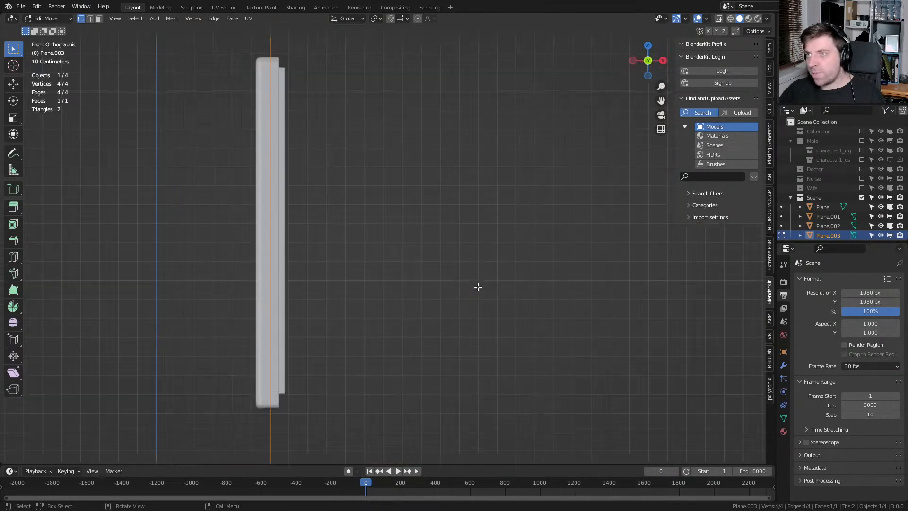
{"action": "key", "text": "KP_3"}
{"action": "key", "text": "ctrl+KP_1"}
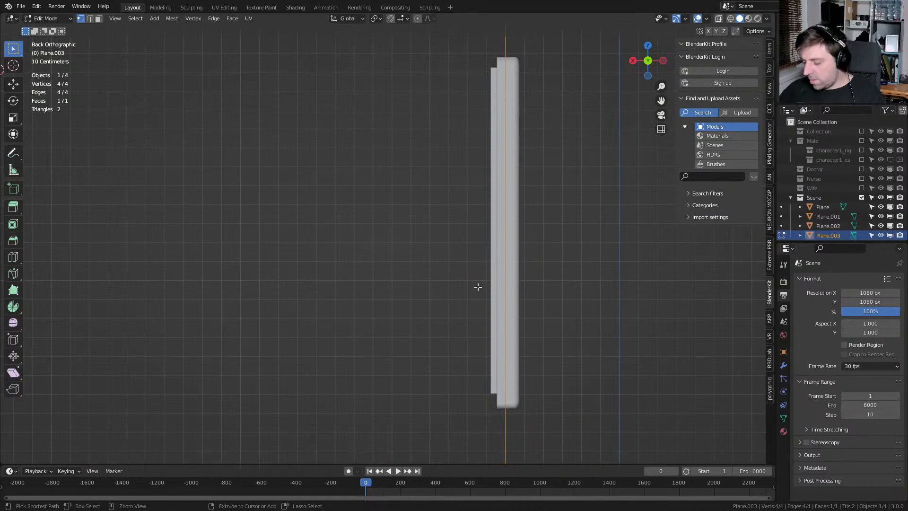
{"action": "key", "text": "ctrl+KP_3"}
{"action": "scroll", "coordinate": [405, 197], "scroll_direction": "down", "scroll_amount": 4}
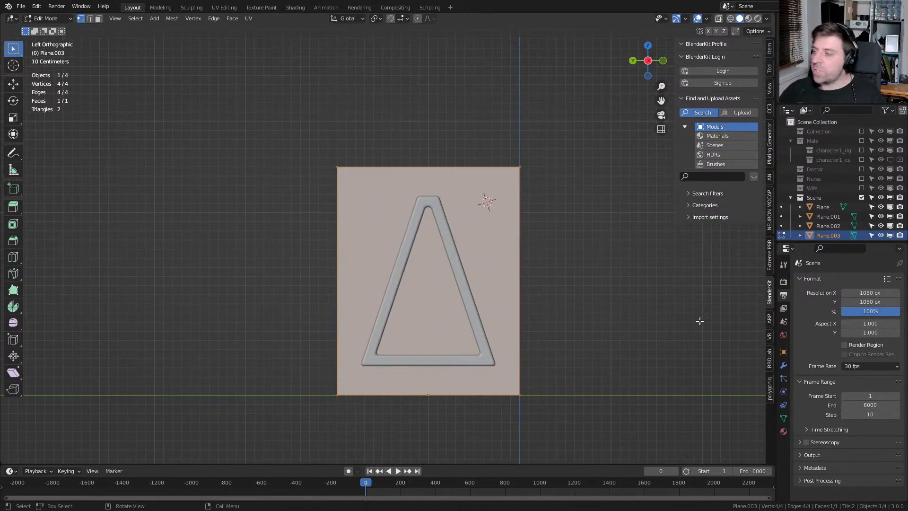
{"action": "left_click", "coordinate": [783, 365]}
{"action": "left_click", "coordinate": [833, 280]}
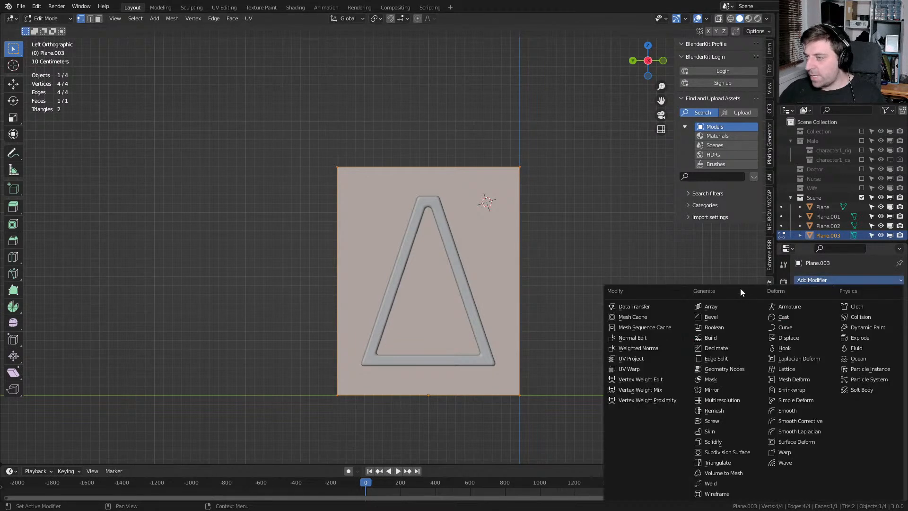
{"action": "scroll", "coordinate": [358, 194], "scroll_direction": "up", "scroll_amount": 2}
{"action": "key", "text": "ctrl+r"}
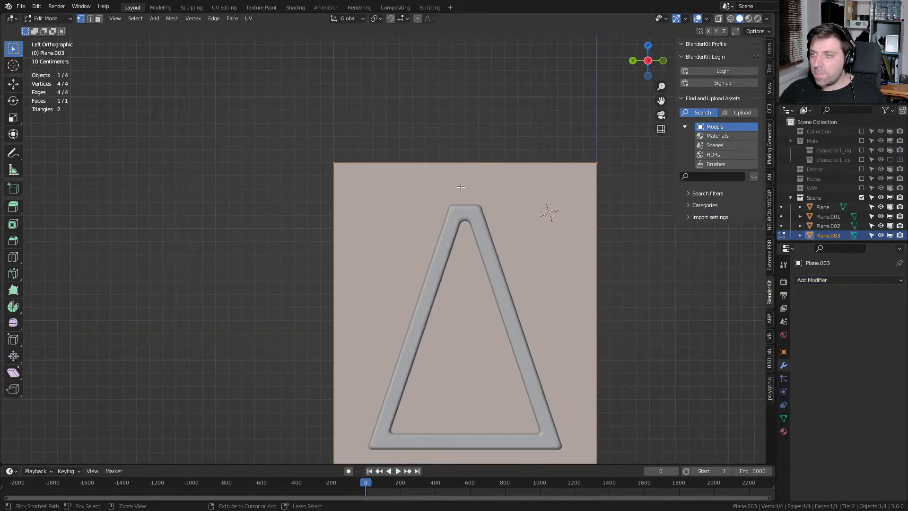
{"action": "left_click", "coordinate": [471, 169]}
{"action": "key", "text": "ctrl+b"}
{"action": "left_click", "coordinate": [637, 251]}
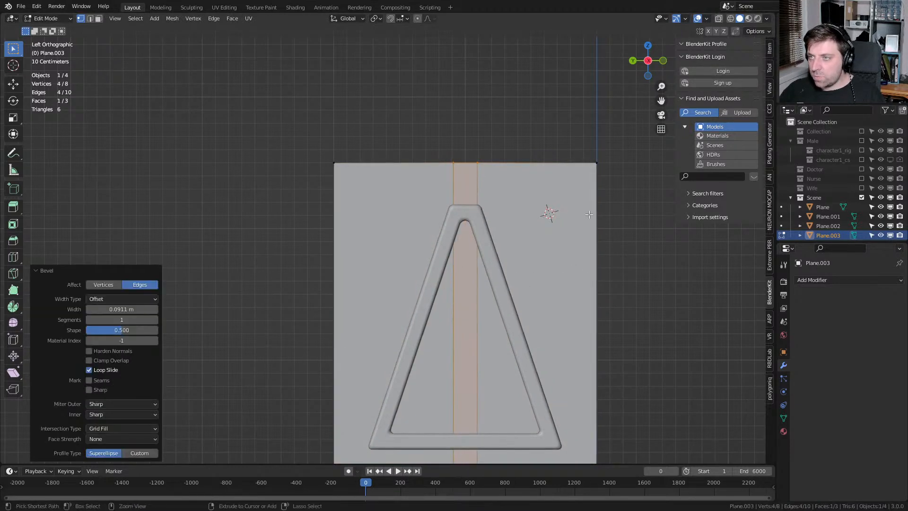
Add two horizontal loop cuts to the wall copy, one at the frame's apex and one at its bottom bar
{"action": "key", "text": "ctrl+r"}
{"action": "left_click", "coordinate": [588, 214]}
{"action": "left_click", "coordinate": [605, 103]}
{"action": "middle_click_drag", "start_coordinate": [604, 102], "coordinate": [609, 31], "text": "shift"}
{"action": "key", "text": "ctrl+r"}
{"action": "left_click", "coordinate": [597, 335]}
{"action": "left_click", "coordinate": [599, 420]}
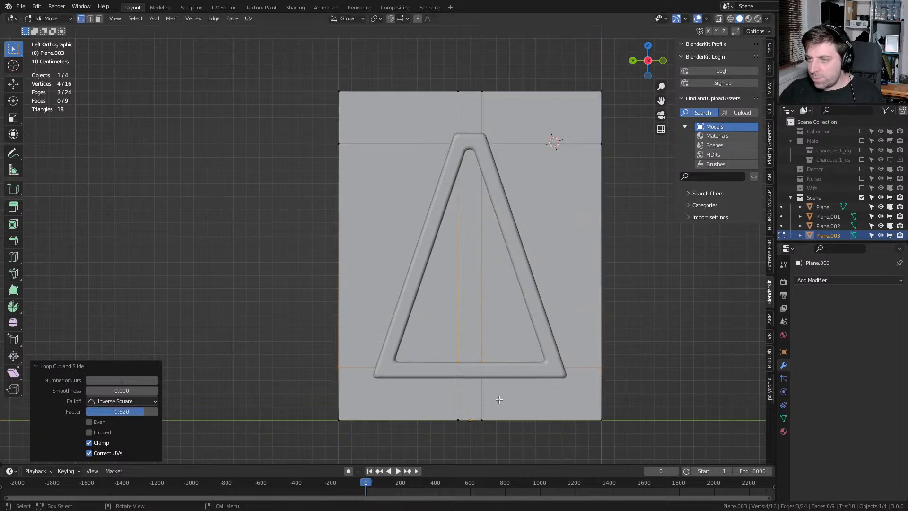
Scale the two vertical edges below the bottom bar about 7.06 along Y so they align with the frame's lower corners
{"action": "left_click", "coordinate": [458, 400]}
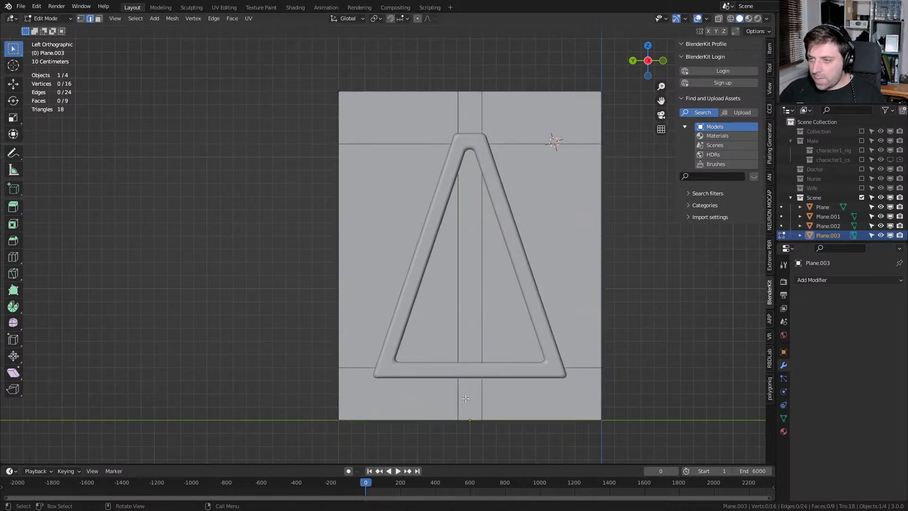
{"action": "left_click", "coordinate": [482, 398], "text": "shift"}
{"action": "key", "text": "s"}
{"action": "key", "text": "x"}
{"action": "key", "text": "y"}
{"action": "left_click", "coordinate": [551, 391]}
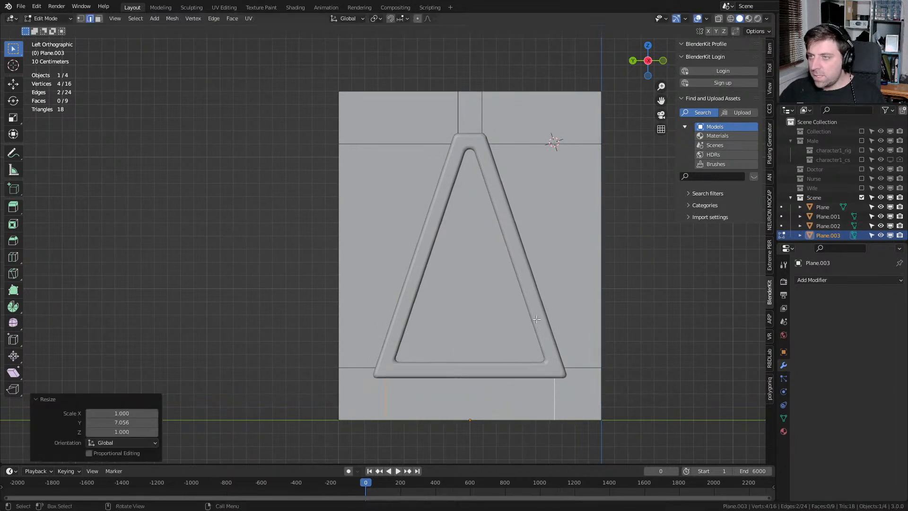
Delete the wall copy's face inside the triangular frame
{"action": "key", "text": "3"}
{"action": "left_click", "coordinate": [501, 279]}
{"action": "key", "text": "x"}
{"action": "left_click", "coordinate": [495, 304]}
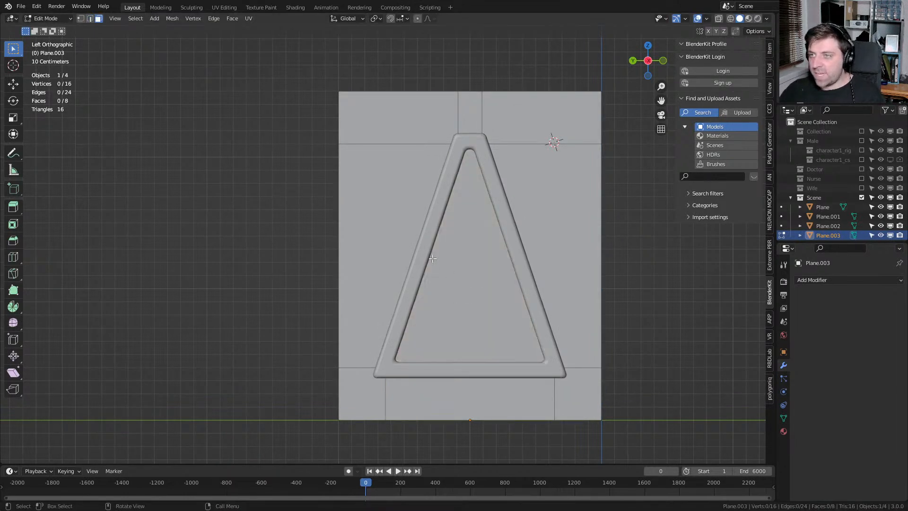
Add centred cuts through the left side panel and through the narrow panels above and below the triangular frame
{"action": "middle_click_drag", "start_coordinate": [435, 266], "coordinate": [441, 285], "text": "shift"}
{"action": "left_click", "coordinate": [385, 244]}
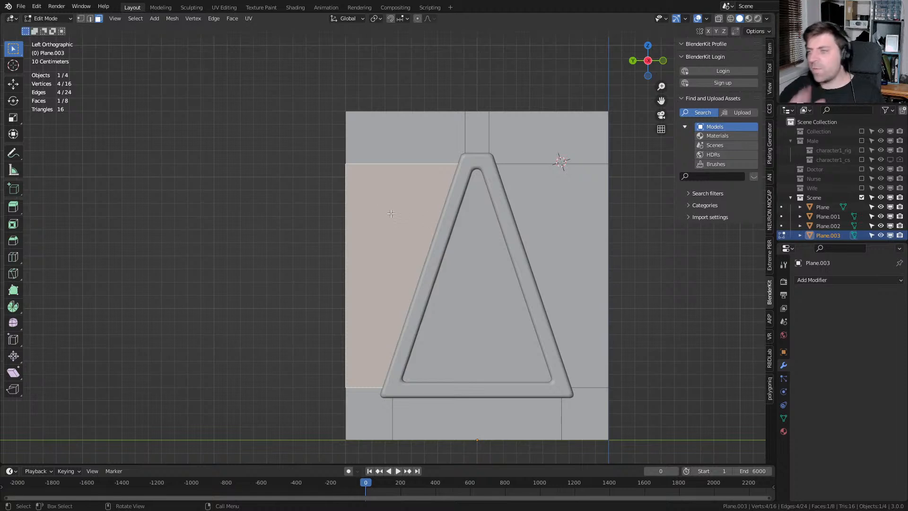
{"action": "middle_click_drag", "start_coordinate": [409, 199], "coordinate": [402, 156], "text": "shift"}
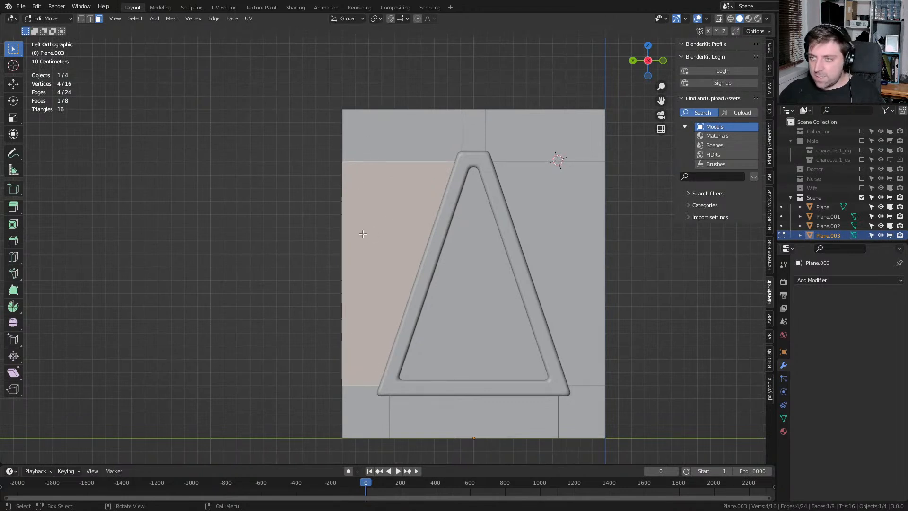
{"action": "key", "text": "ctrl+r"}
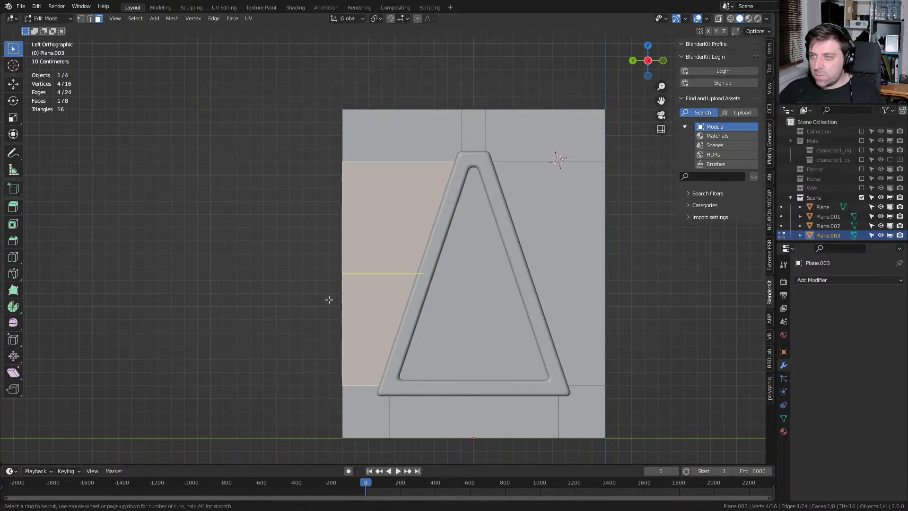
{"action": "left_click", "coordinate": [342, 323]}
{"action": "right_click", "coordinate": [342, 323]}
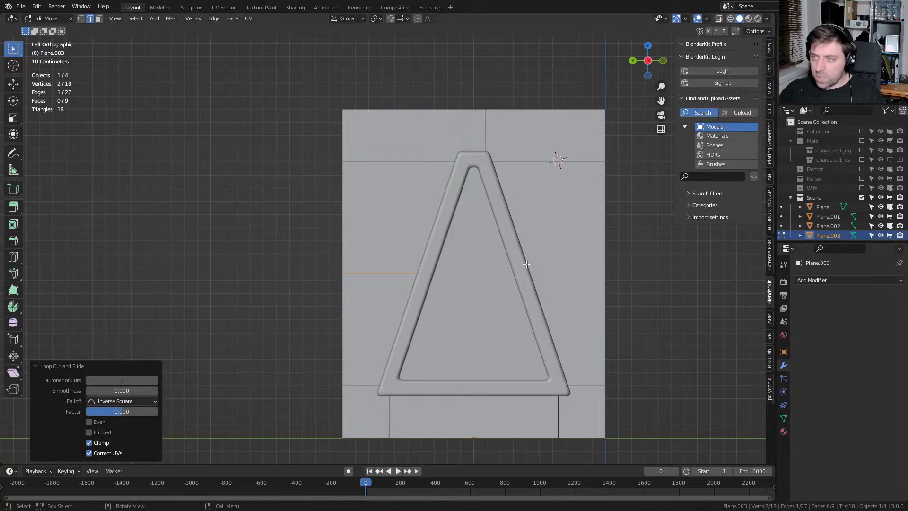
{"action": "key", "text": "ctrl+r"}
{"action": "left_click", "coordinate": [472, 116]}
{"action": "right_click", "coordinate": [471, 110]}
{"action": "key", "text": "ctrl+r"}
{"action": "left_click", "coordinate": [471, 428]}
{"action": "right_click", "coordinate": [471, 429]}
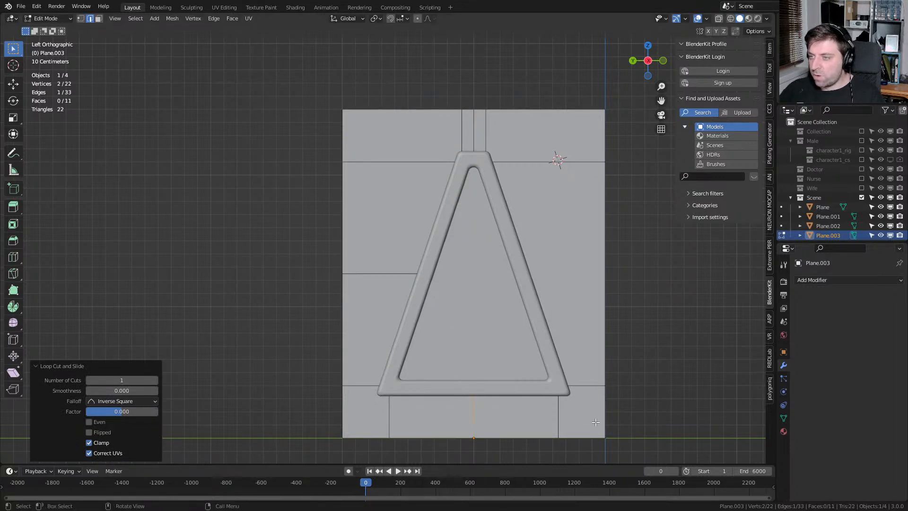
Delete all vertices of the wall copy to the right of its vertical centre line
{"action": "key", "text": "1"}
{"action": "key", "text": "c"}
{"action": "left_click_drag", "start_coordinate": [597, 414], "coordinate": [587, 125]}
{"action": "right_click", "coordinate": [587, 126]}
{"action": "key", "text": "x"}
{"action": "left_click", "coordinate": [584, 103]}
{"action": "key", "text": "x"}
{"action": "left_click", "coordinate": [496, 163]}
Add a Mirror modifier to the half wall, mirroring on the Y axis only
{"action": "left_click", "coordinate": [815, 279]}
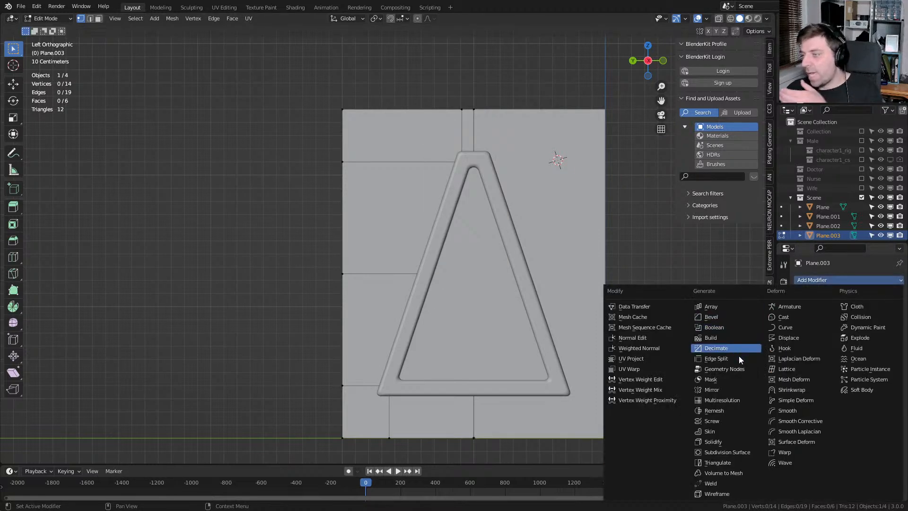
{"action": "left_click", "coordinate": [734, 388]}
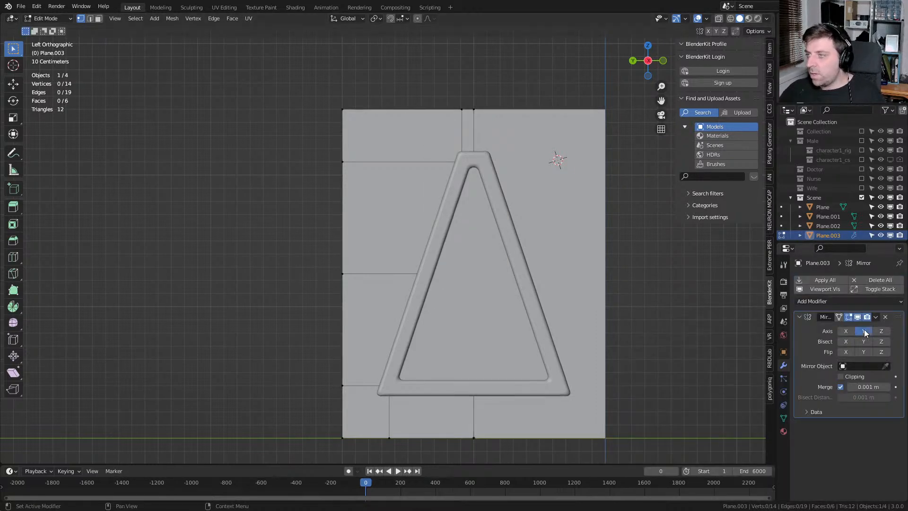
{"action": "mouse_move", "coordinate": [567, 274]}
{"action": "middle_mouse_down"}
{"action": "mouse_move", "coordinate": [605, 275]}
{"action": "mouse_move", "coordinate": [558, 267]}
{"action": "middle_mouse_up"}
{"action": "key", "text": "ctrl+KP_3"}
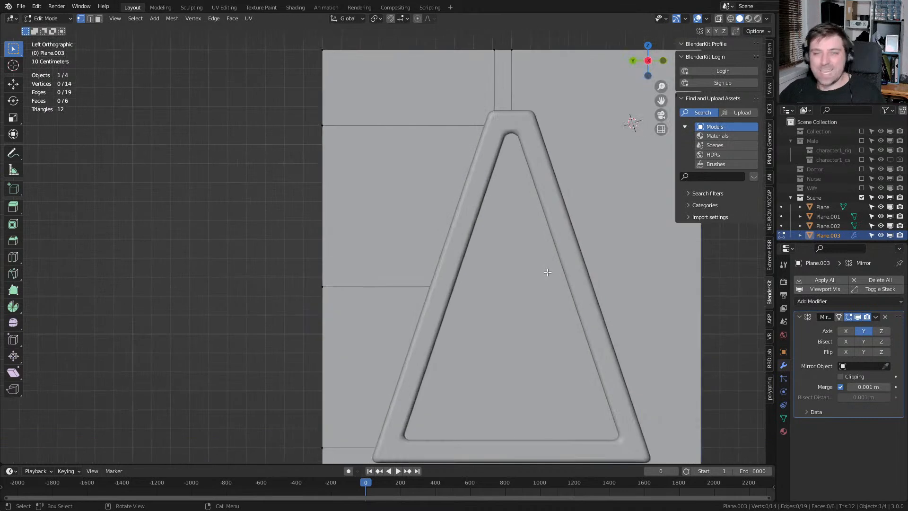
Bevel the three horizontal seams in the left wall panels about 0.01 m wide and delete the resulting strips to open gaps
{"action": "middle_click_drag", "start_coordinate": [547, 272], "coordinate": [556, 292], "text": "shift"}
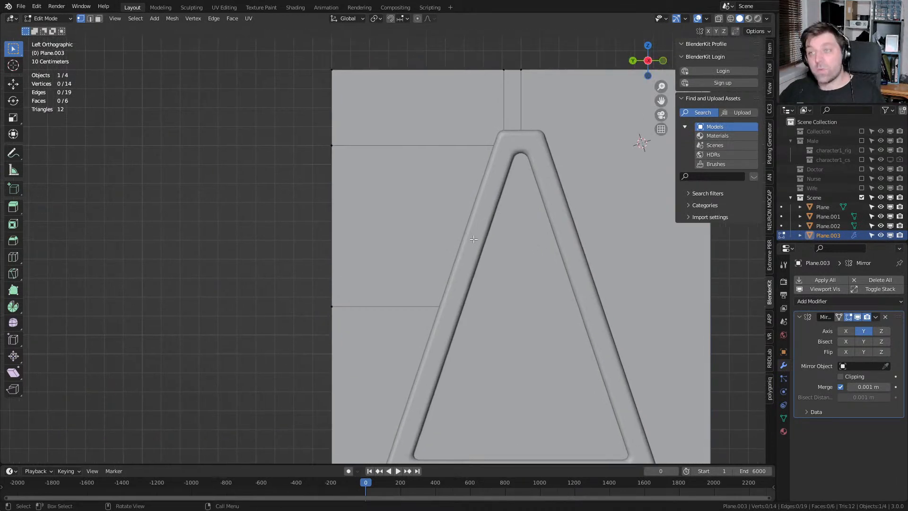
{"action": "middle_click_drag", "start_coordinate": [462, 170], "coordinate": [464, 183], "text": "shift"}
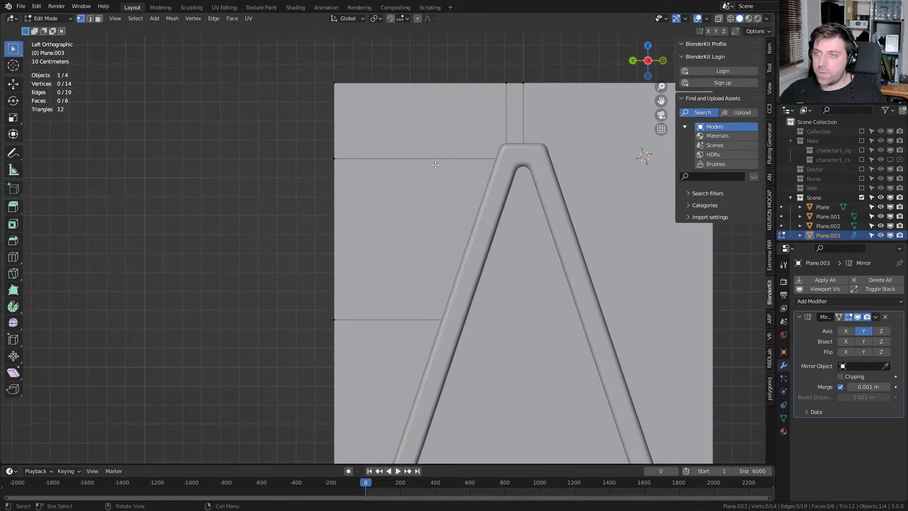
{"action": "key", "text": "2"}
{"action": "left_click", "coordinate": [411, 163]}
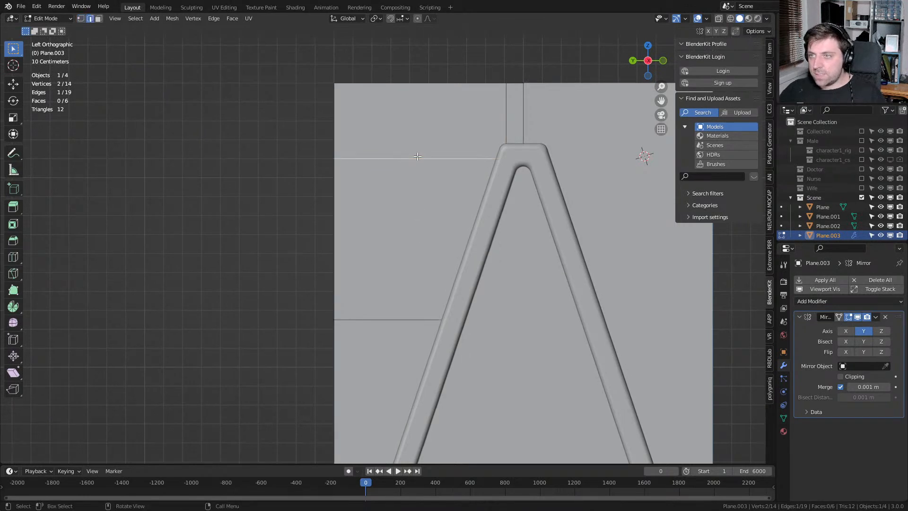
{"action": "left_click", "coordinate": [401, 312], "text": "shift"}
{"action": "middle_click_drag", "start_coordinate": [432, 341], "coordinate": [438, 245], "text": "shift"}
{"action": "left_click", "coordinate": [380, 368], "text": "shift"}
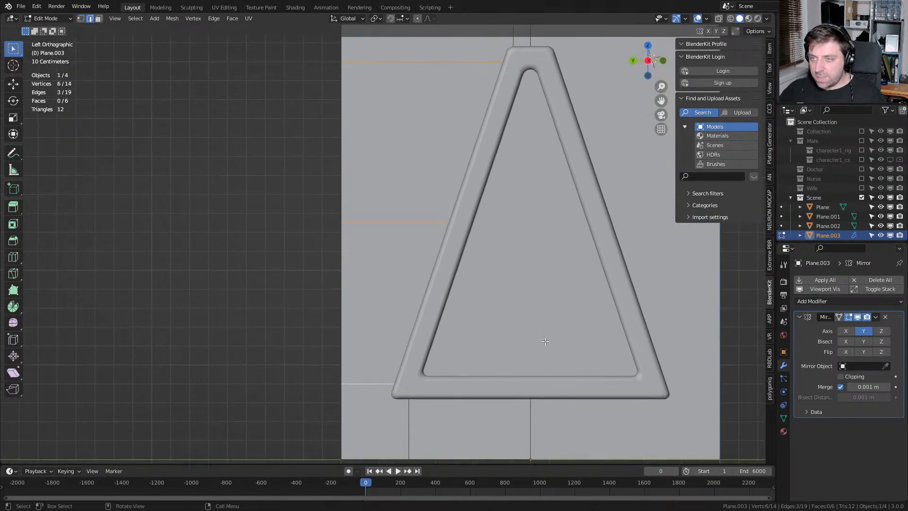
{"action": "key", "text": "ctrl+b"}
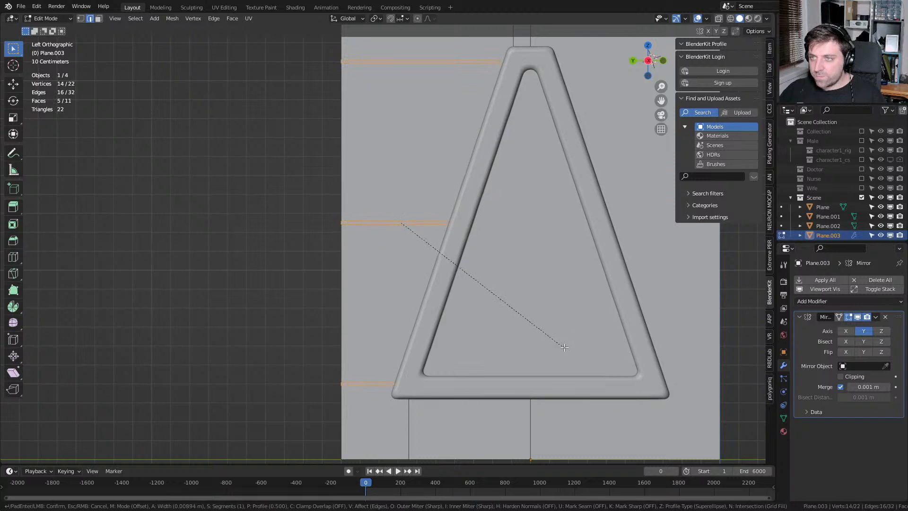
{"action": "left_click", "coordinate": [559, 343]}
{"action": "key", "text": "x"}
{"action": "left_click", "coordinate": [551, 365]}
Move the four outer left edges of the wall panels about -0.0216 m along Y, inward from the border
{"action": "middle_click_drag", "start_coordinate": [492, 271], "coordinate": [501, 300], "text": "shift"}
{"action": "scroll", "coordinate": [502, 300], "scroll_direction": "up", "scroll_amount": 1}
{"action": "left_click", "coordinate": [363, 200]}
{"action": "left_click", "coordinate": [354, 303], "text": "shift"}
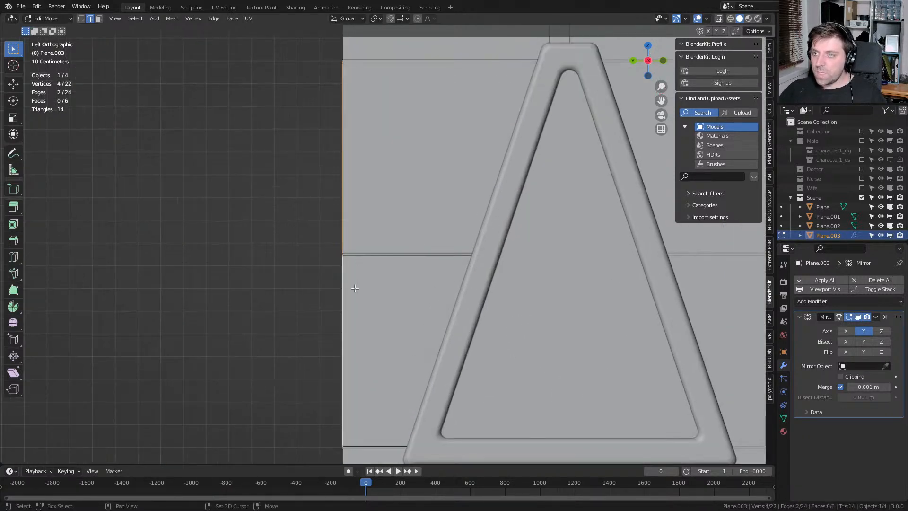
{"action": "scroll", "coordinate": [355, 198], "scroll_direction": "down", "scroll_amount": 1}
{"action": "scroll", "coordinate": [356, 114], "scroll_direction": "down", "scroll_amount": 1}
{"action": "left_click", "coordinate": [356, 77], "text": "shift"}
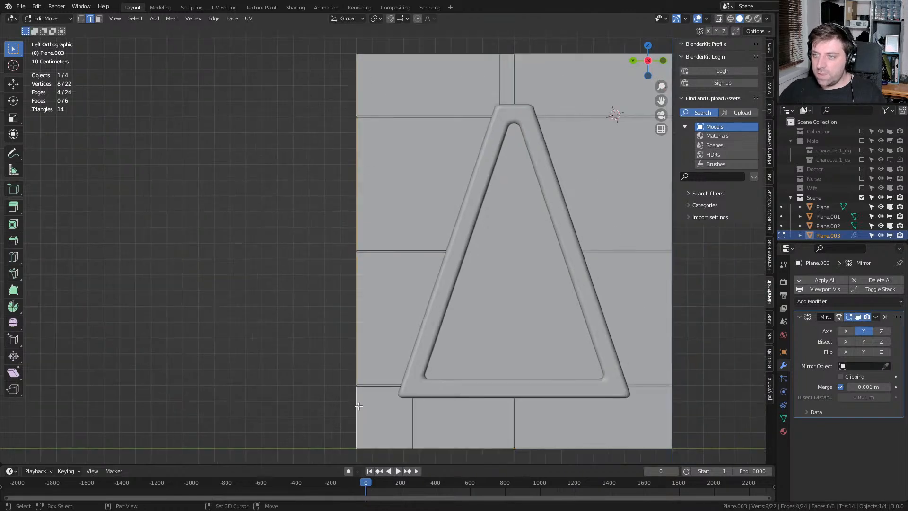
{"action": "key", "text": "g"}
{"action": "key", "text": "y"}
{"action": "left_click", "coordinate": [478, 391]}
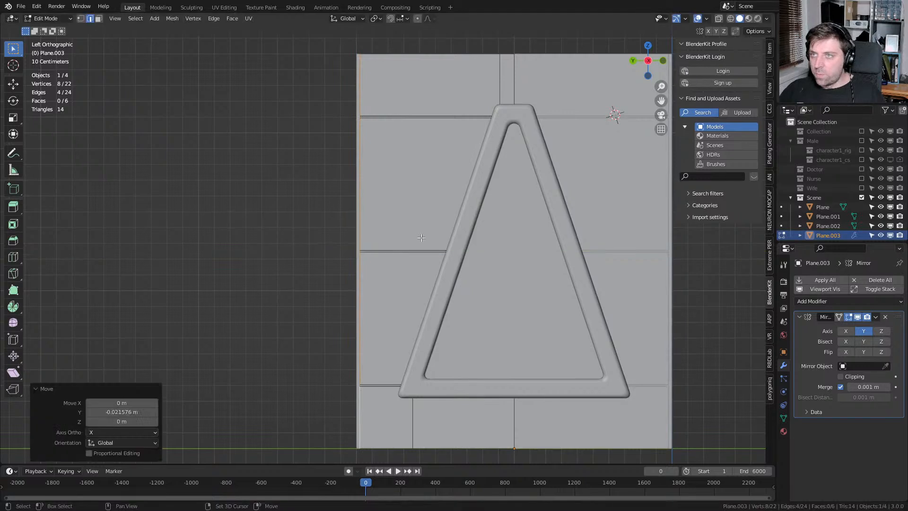
Lower the wall panels' top edges slightly, and bevel the vertical seam beside the narrow top panel and delete its strip
{"action": "middle_click_drag", "start_coordinate": [444, 107], "coordinate": [442, 184], "text": "shift"}
{"action": "left_click", "coordinate": [447, 137]}
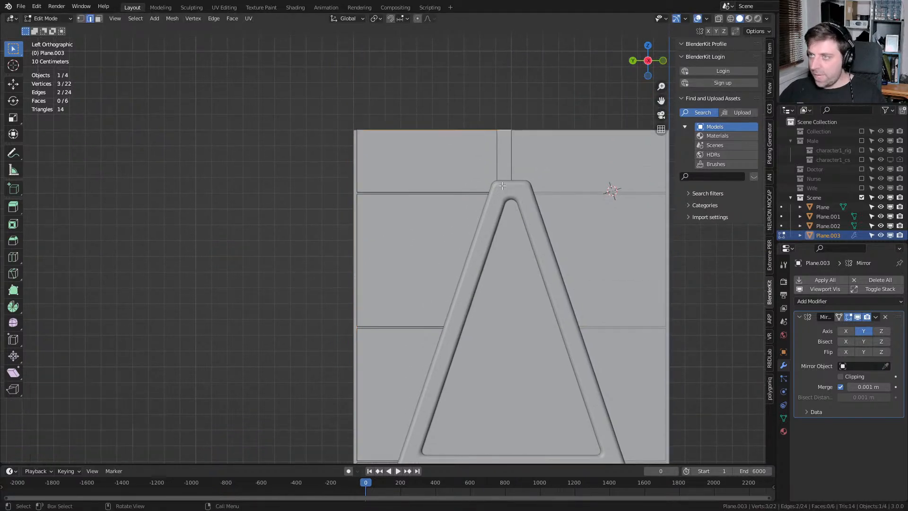
{"action": "left_click", "coordinate": [497, 163]}
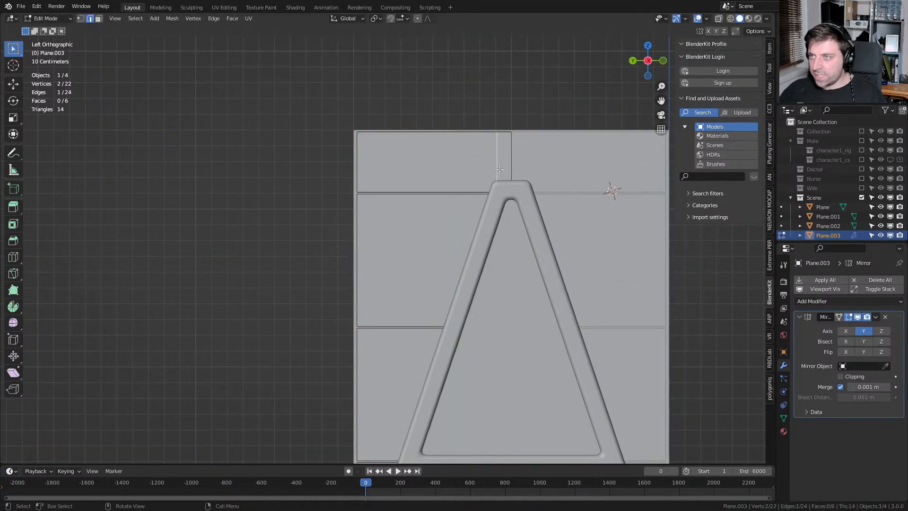
{"action": "key", "text": "ctrl+b"}
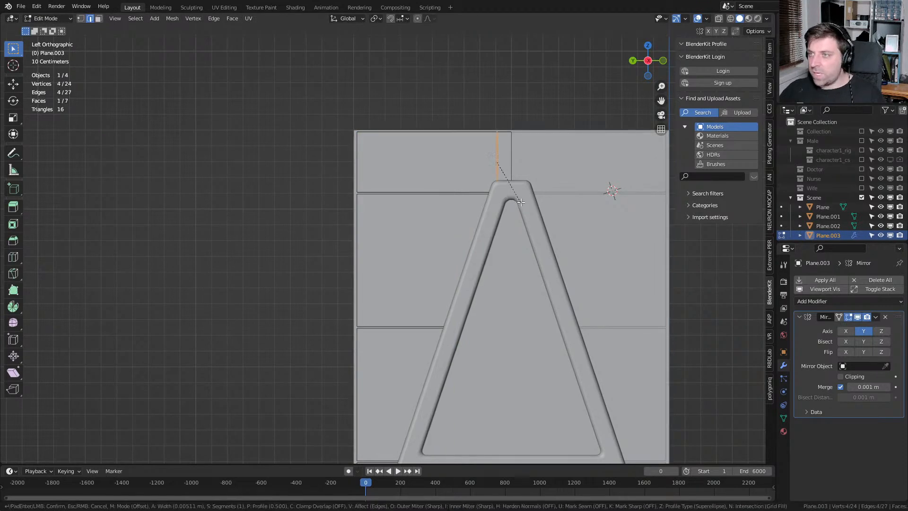
{"action": "left_click", "coordinate": [524, 205]}
{"action": "key", "text": "x"}
{"action": "left_click", "coordinate": [523, 206]}
Add a vertical loop cut through the upper-middle left panel and straighten it by scaling to 0 along Y
{"action": "middle_click_drag", "start_coordinate": [481, 242], "coordinate": [461, 250]}
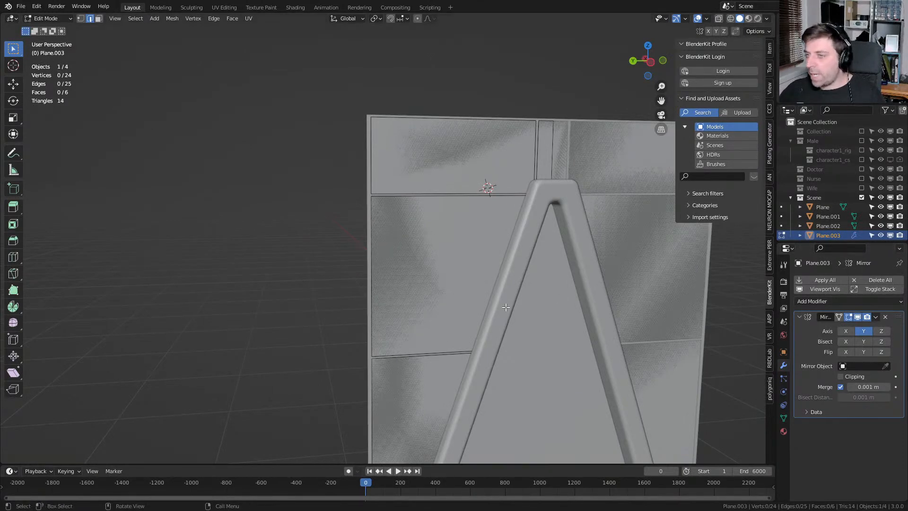
{"action": "key", "text": "KP_3"}
{"action": "key", "text": "KP_1"}
{"action": "key", "text": "KP_3"}
{"action": "key", "text": "ctrl+KP_1"}
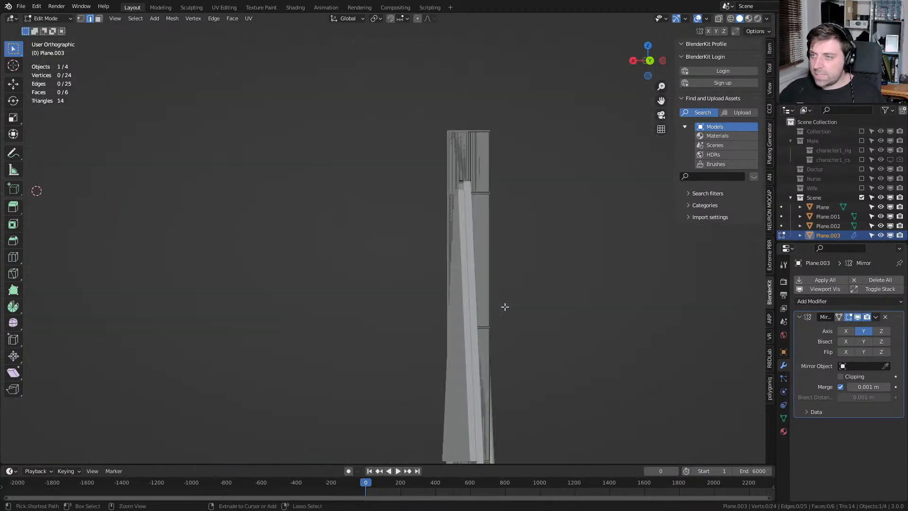
{"action": "key", "text": "ctrl+KP_3"}
{"action": "key", "text": "ctrl+r"}
{"action": "left_click", "coordinate": [414, 298]}
{"action": "left_click", "coordinate": [412, 298]}
{"action": "key", "text": "s"}
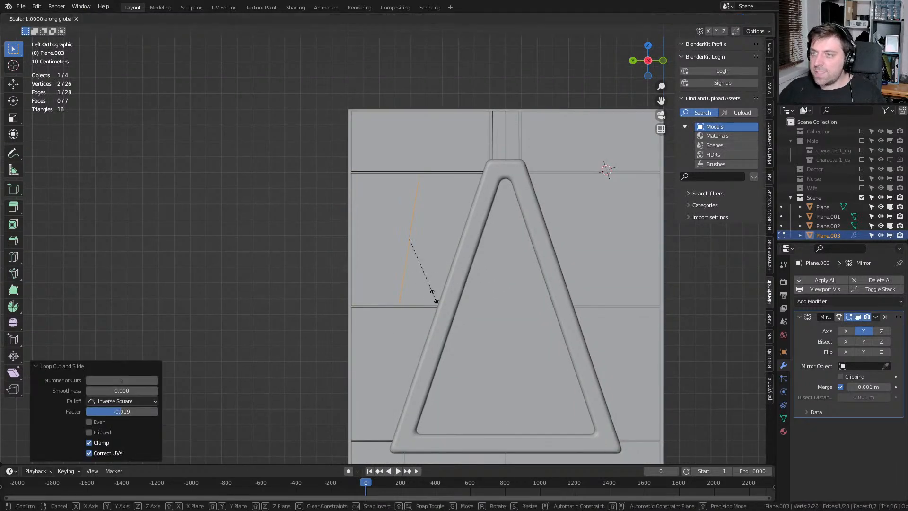
{"action": "key", "text": "y"}
{"action": "key", "text": "0"}
{"action": "key", "text": "Return"}
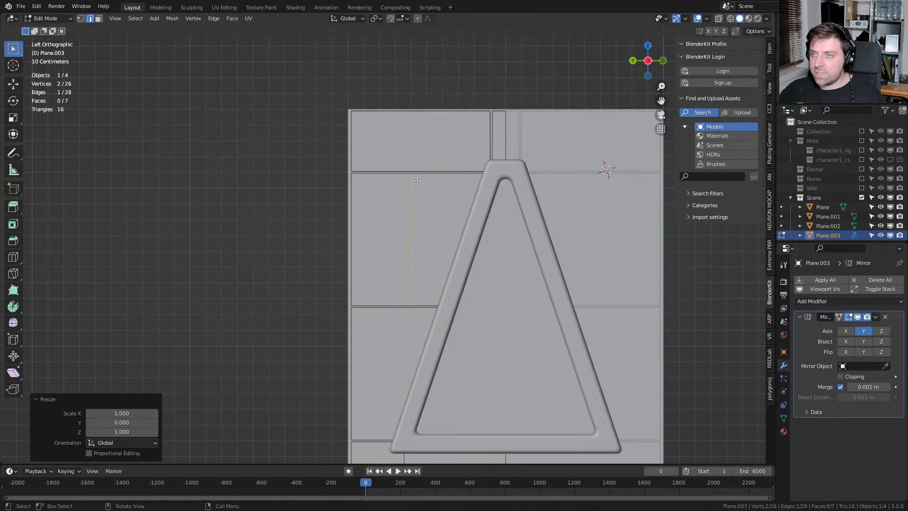
Bevel the new vertical cut about 0.0103 m wide and delete the resulting strip
{"action": "key", "text": "ctrl+b"}
{"action": "left_click", "coordinate": [506, 362]}
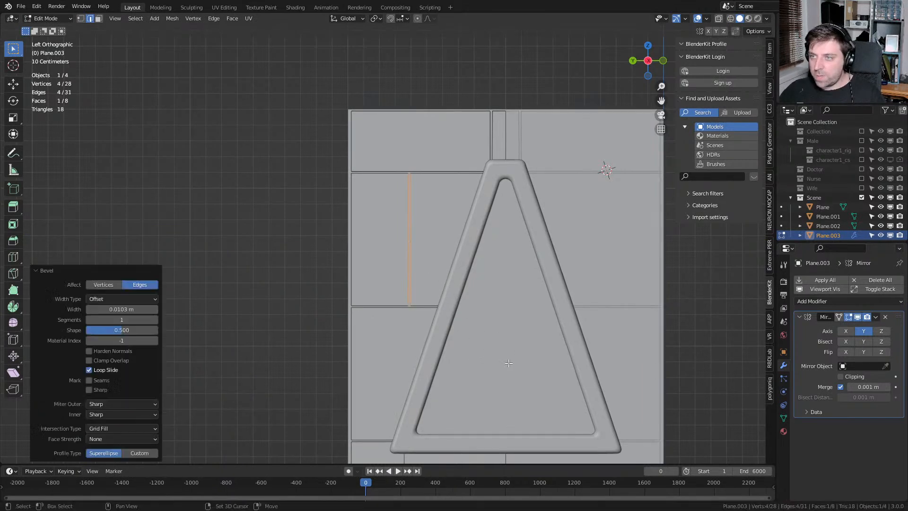
{"action": "key", "text": "x"}
{"action": "left_click", "coordinate": [507, 362]}
In wireframe view, move the two slanted panel edges beside the triangular frame about 0.103 m along Y, away from the frame
{"action": "left_click", "coordinate": [433, 359]}
{"action": "key", "text": "z"}
{"action": "key", "text": "4"}
{"action": "left_click", "coordinate": [425, 361], "text": "shift"}
{"action": "key", "text": "g"}
{"action": "key", "text": "y"}
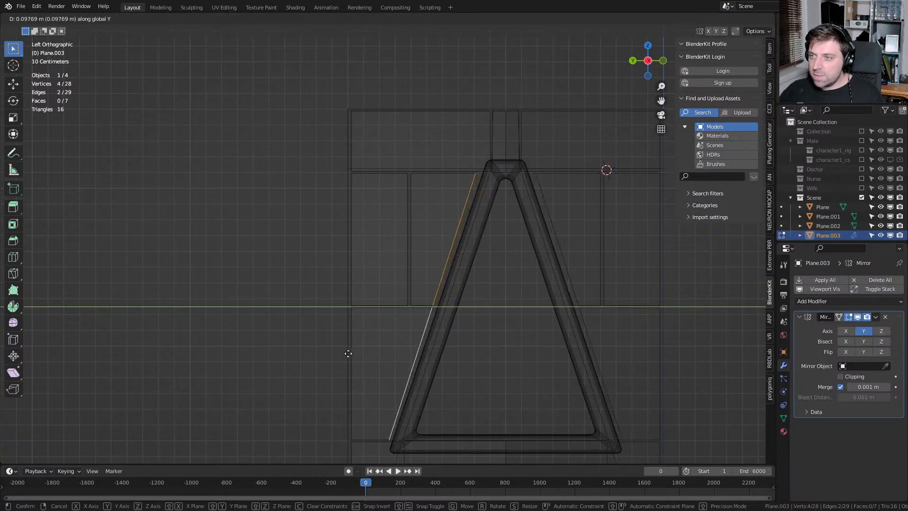
{"action": "left_click", "coordinate": [340, 353]}
Cut the outer upper-middle panel horizontally near its lower end at factor 0.652, bevel the cut and delete the strip
{"action": "middle_click_drag", "start_coordinate": [435, 388], "coordinate": [459, 265], "text": "shift"}
{"action": "scroll", "coordinate": [459, 284], "scroll_direction": "down", "scroll_amount": 1}
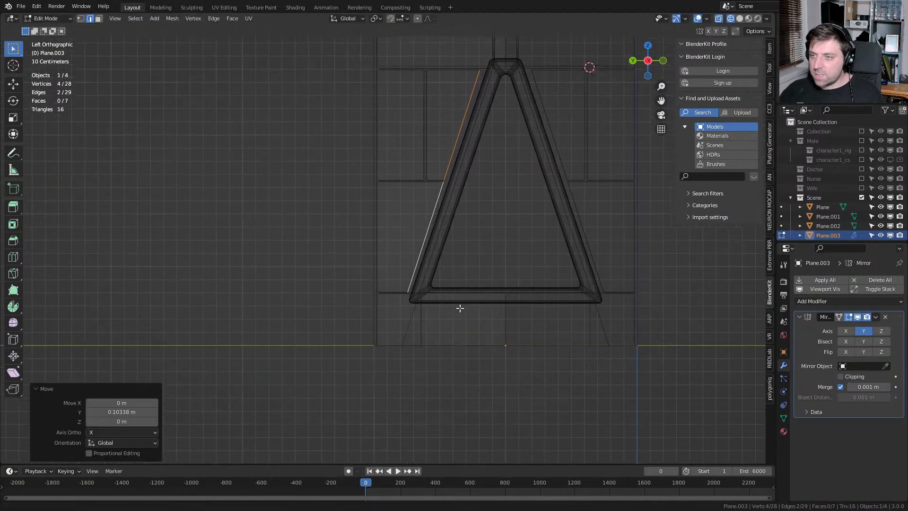
{"action": "middle_click_drag", "start_coordinate": [460, 314], "coordinate": [458, 300], "text": "shift"}
{"action": "scroll", "coordinate": [455, 331], "scroll_direction": "up", "scroll_amount": 3}
{"action": "middle_click_drag", "start_coordinate": [405, 193], "coordinate": [420, 264], "text": "shift"}
{"action": "middle_click_drag", "start_coordinate": [444, 211], "coordinate": [449, 277], "text": "shift"}
{"action": "key", "text": "ctrl+r"}
{"action": "left_click", "coordinate": [455, 200]}
{"action": "left_click", "coordinate": [458, 268]}
{"action": "key", "text": "ctrl+b"}
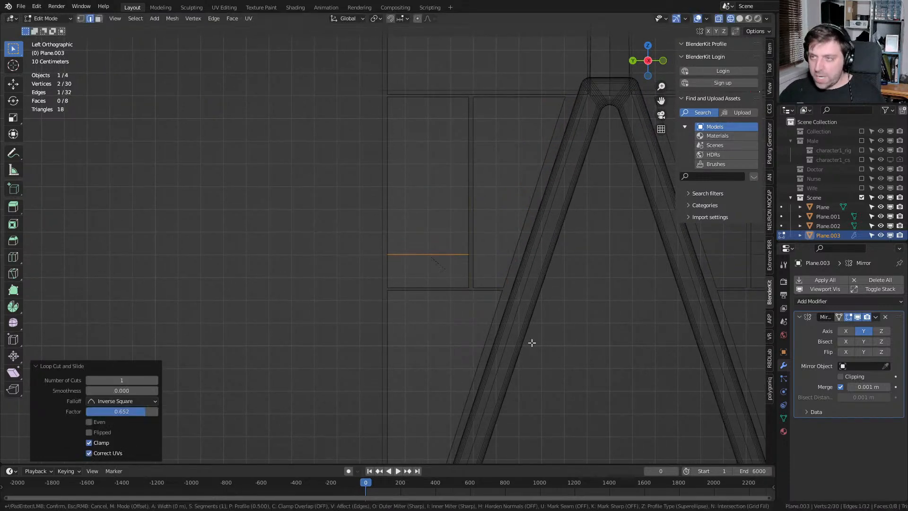
{"action": "left_click", "coordinate": [547, 353]}
{"action": "key", "text": "x"}
{"action": "left_click", "coordinate": [547, 353]}
Add a vertical loop cut at factor 0.189 through the lower-middle left panel and straighten it by scaling to 0 along Y
{"action": "middle_click_drag", "start_coordinate": [499, 389], "coordinate": [481, 325], "text": "shift"}
{"action": "key", "text": "ctrl+r"}
{"action": "left_click", "coordinate": [434, 242]}
{"action": "left_click", "coordinate": [430, 249]}
{"action": "key", "text": "s"}
{"action": "key", "text": "x"}
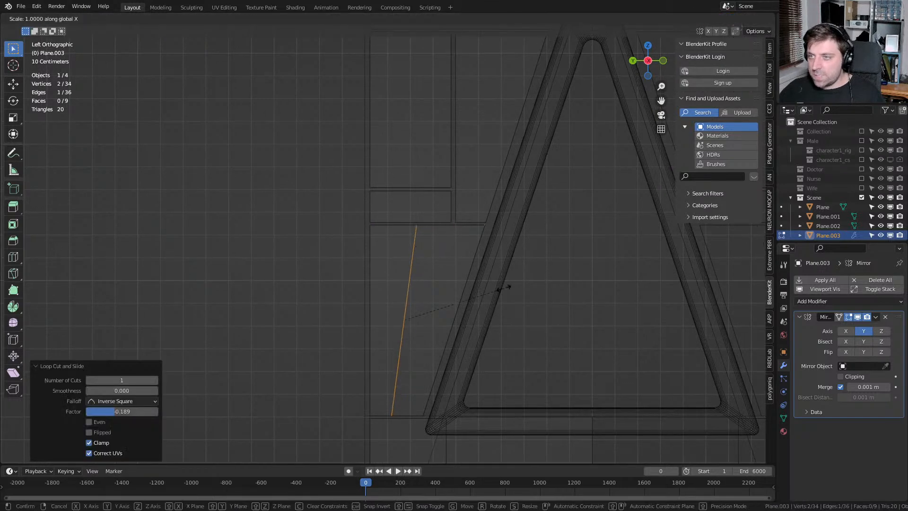
{"action": "key", "text": "y"}
{"action": "key", "text": "0"}
{"action": "key", "text": "Return"}
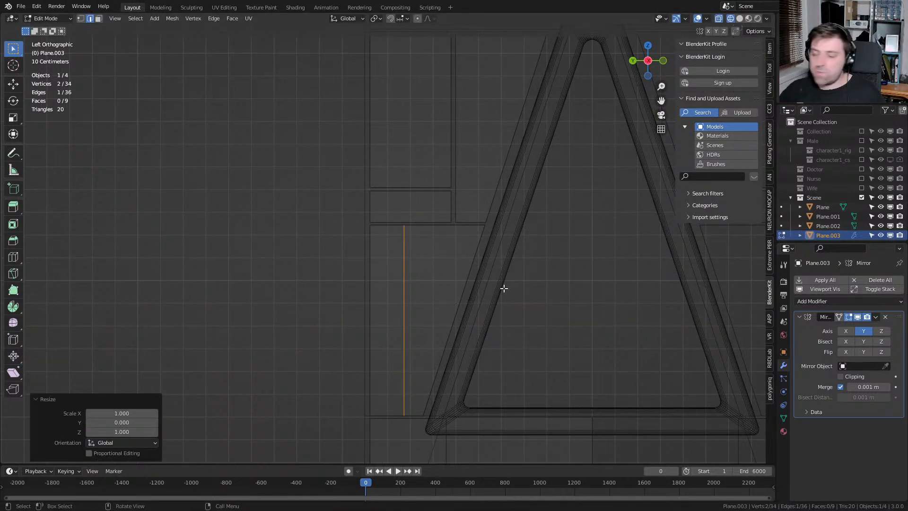
Add three horizontal cuts across the lower-middle left panel and shift the vertical cut's lowest segment outward along Y by about 0.09 m
{"action": "middle_click_drag", "start_coordinate": [437, 326], "coordinate": [441, 290], "text": "shift"}
{"action": "key", "text": "ctrl+r"}
{"action": "scroll", "coordinate": [411, 304], "scroll_direction": "up", "scroll_amount": 2}
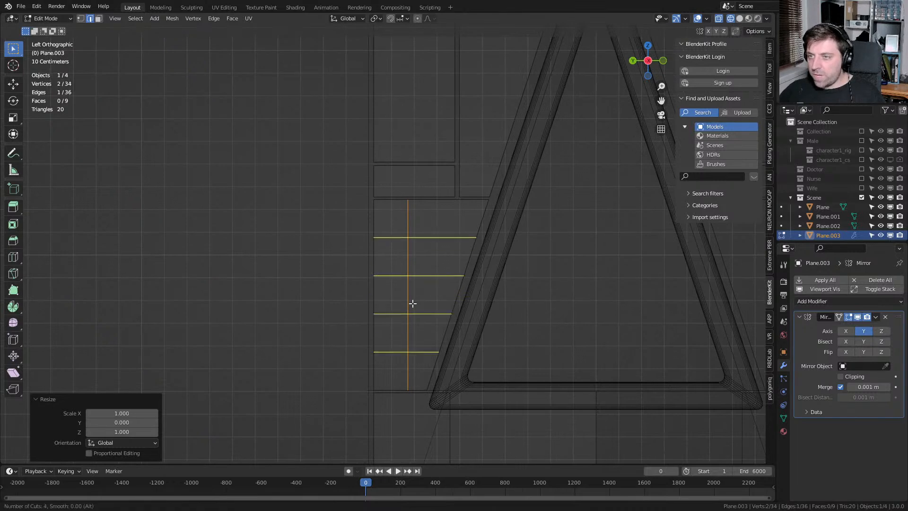
{"action": "left_click", "coordinate": [411, 304]}
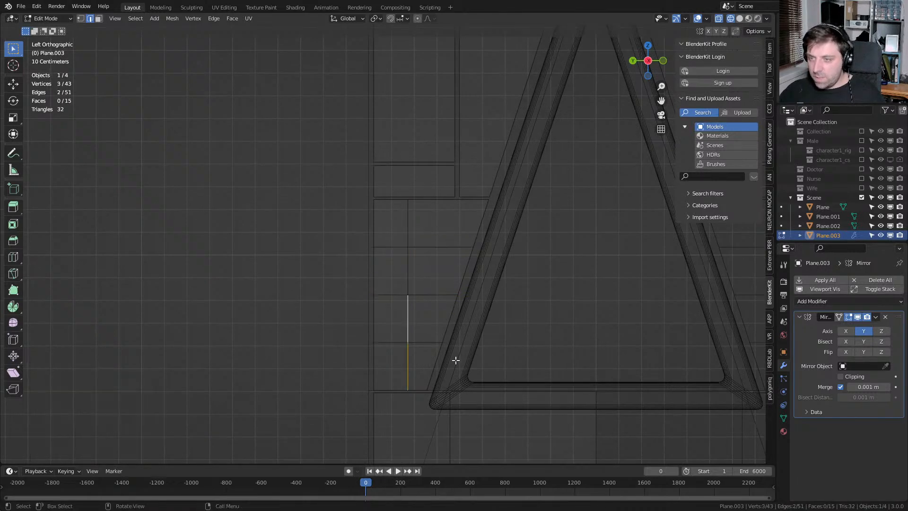
{"action": "key", "text": "g"}
{"action": "key", "text": "z"}
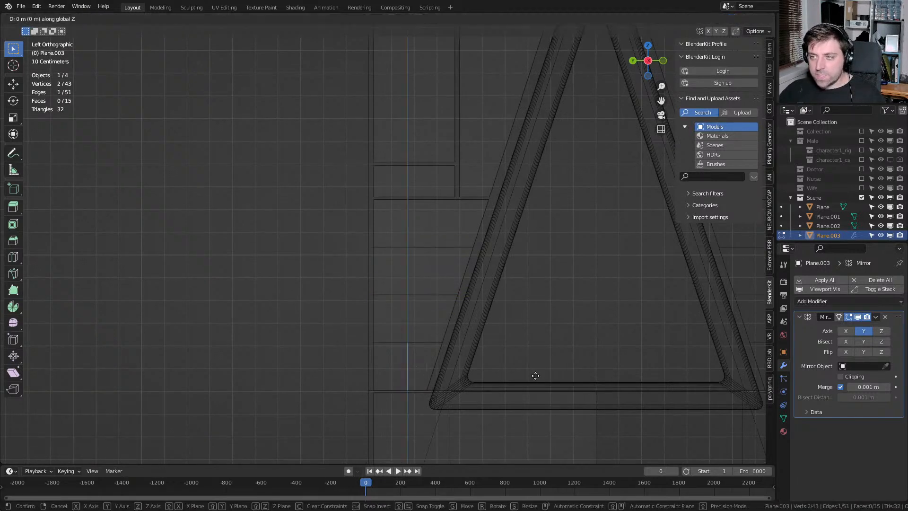
{"action": "key", "text": "y"}
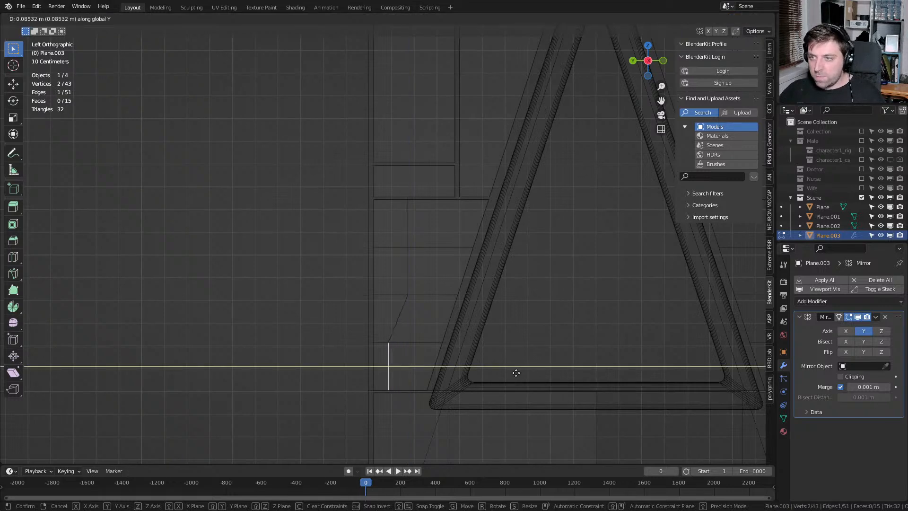
{"action": "left_click", "coordinate": [387, 371]}
Bevel the whole jogged vertical seam narrowly and delete the resulting strip
{"action": "left_click", "coordinate": [392, 370], "text": "alt"}
{"action": "key", "text": "ctrl+b"}
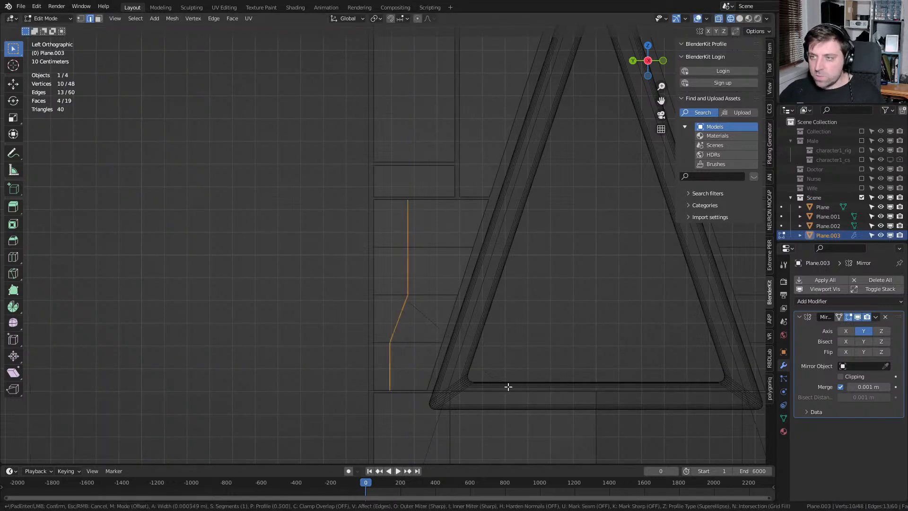
{"action": "left_click", "coordinate": [515, 389]}
{"action": "key", "text": "x"}
{"action": "left_click", "coordinate": [516, 389]}
Bevel the middle horizontal edge between the jogged seam and the frame, delete its strip, and return to solid shading
{"action": "left_click", "coordinate": [437, 301]}
{"action": "key", "text": "ctrl+b"}
{"action": "left_click", "coordinate": [567, 373]}
{"action": "key", "text": "x"}
{"action": "left_click", "coordinate": [566, 375]}
{"action": "scroll", "coordinate": [493, 370], "scroll_direction": "down", "scroll_amount": 2}
{"action": "key", "text": "z"}
{"action": "left_click", "coordinate": [567, 371]}
{"action": "scroll", "coordinate": [467, 367], "scroll_direction": "down", "scroll_amount": 2}
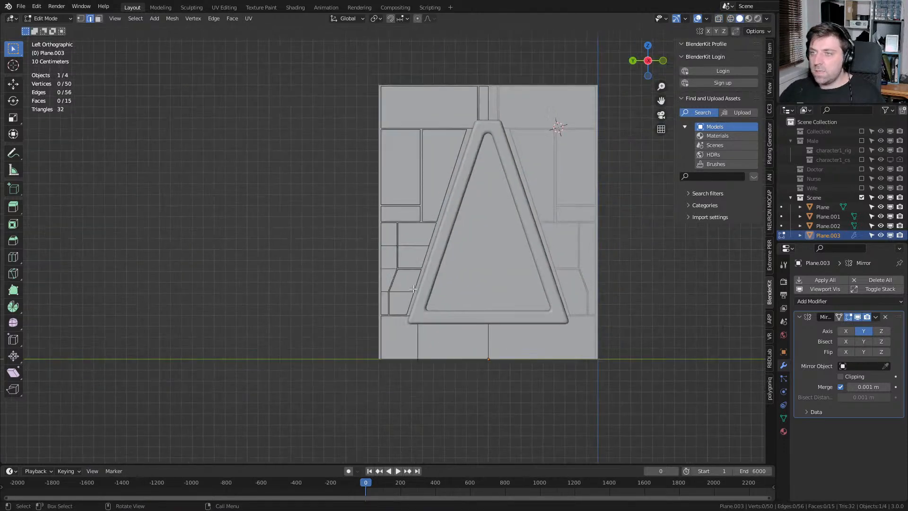
Cut the upper-left panel vertically at factor 0.614 and delete the face between the cut and the narrow top panel
{"action": "key", "text": "Tab"}
{"action": "middle_click_drag", "start_coordinate": [340, 323], "coordinate": [536, 277]}
{"action": "scroll", "coordinate": [423, 318], "scroll_direction": "up", "scroll_amount": 6}
{"action": "key", "text": "KP_3"}
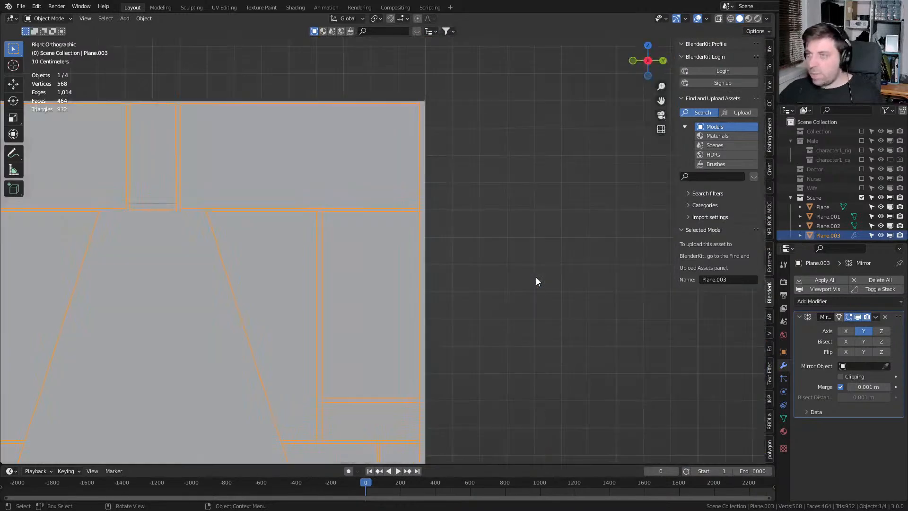
{"action": "key", "text": "KP_1"}
{"action": "key", "text": "ctrl+KP_3"}
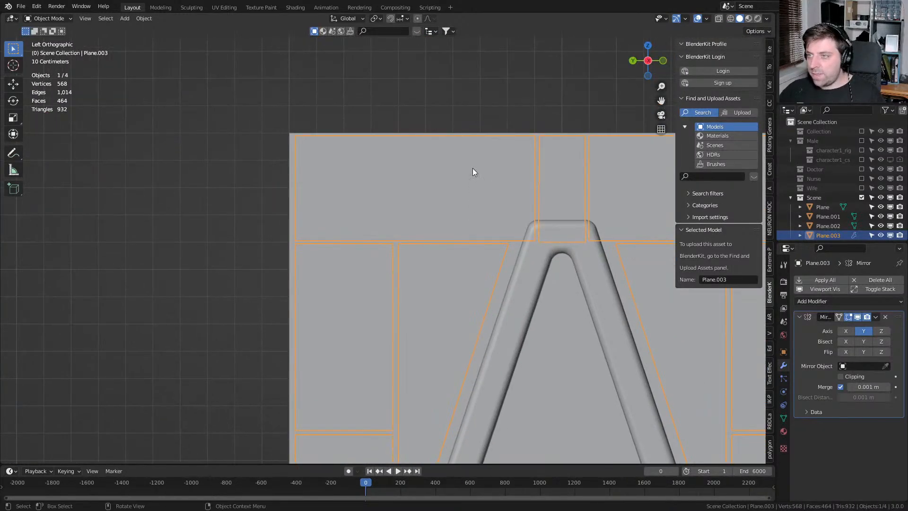
{"action": "key", "text": "Tab"}
{"action": "key", "text": "ctrl+r"}
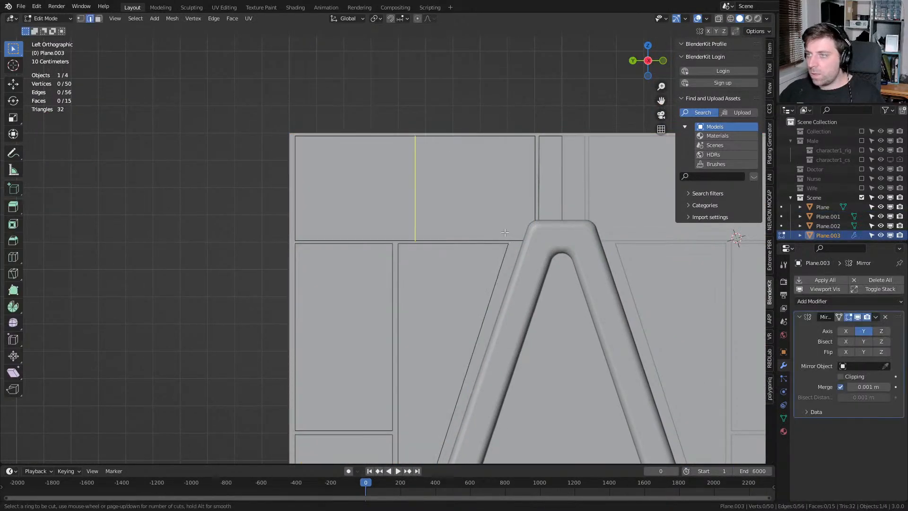
{"action": "left_click", "coordinate": [504, 232]}
{"action": "left_click", "coordinate": [579, 237]}
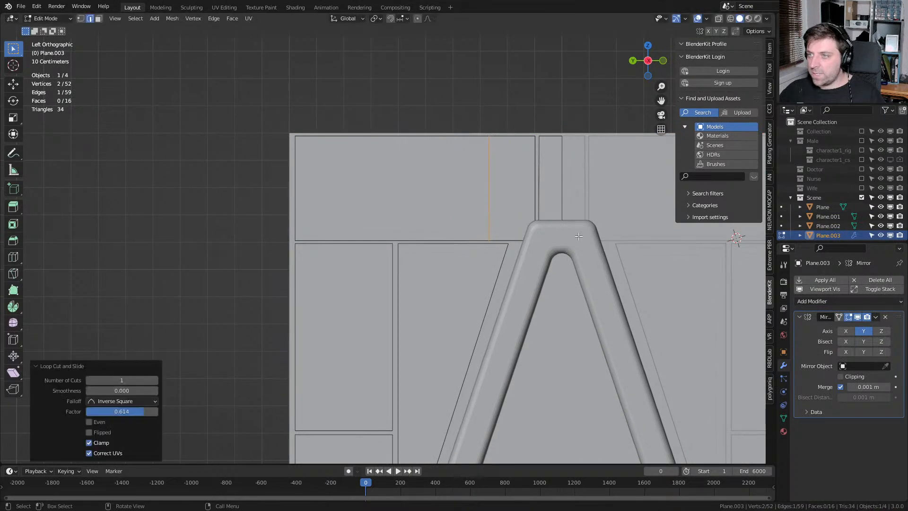
{"action": "key", "text": "3"}
{"action": "left_click", "coordinate": [508, 210]}
{"action": "key", "text": "x"}
{"action": "left_click", "coordinate": [512, 203]}
Switch to wireframe shading and try to move the narrow top panel's lower edge along Z
{"action": "key", "text": "z"}
{"action": "left_click", "coordinate": [513, 236]}
{"action": "key", "text": "2"}
{"action": "key", "text": "g"}
{"action": "key", "text": "z"}
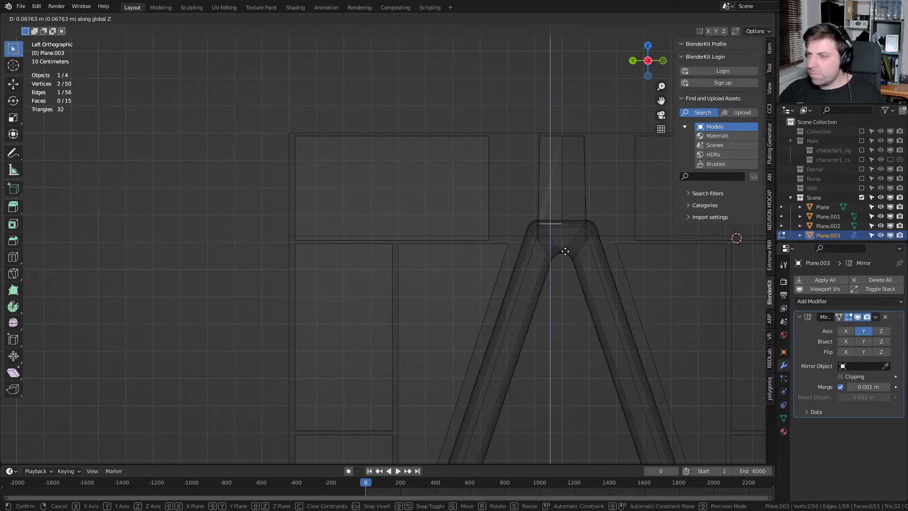
{"action": "key", "text": "Escape"}
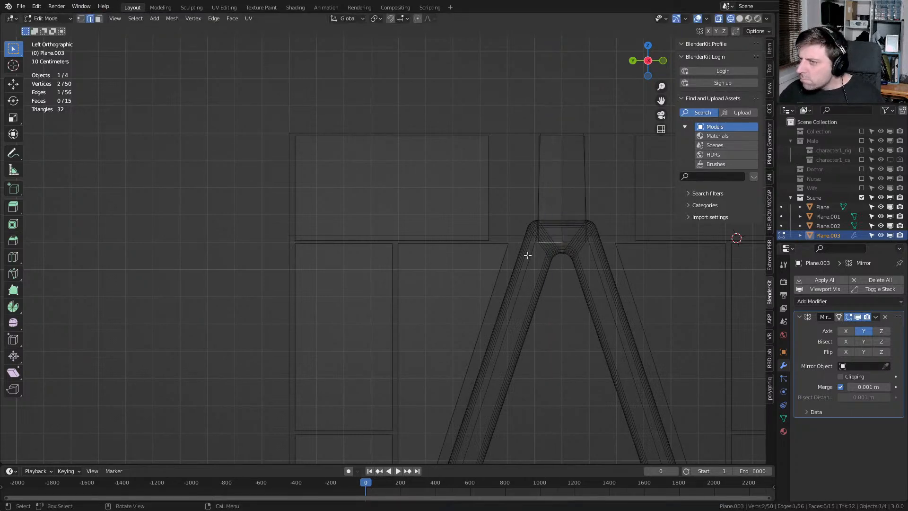
Merge the duplicate vertices of the whole panel mesh by distance at 0.0001 m
{"action": "key", "text": "1"}
{"action": "scroll", "coordinate": [545, 246], "scroll_direction": "up", "scroll_amount": 4}
{"action": "middle_click_drag", "start_coordinate": [630, 243], "coordinate": [520, 308], "text": "shift"}
{"action": "scroll", "coordinate": [522, 307], "scroll_direction": "up", "scroll_amount": 4}
{"action": "left_click", "coordinate": [544, 302]}
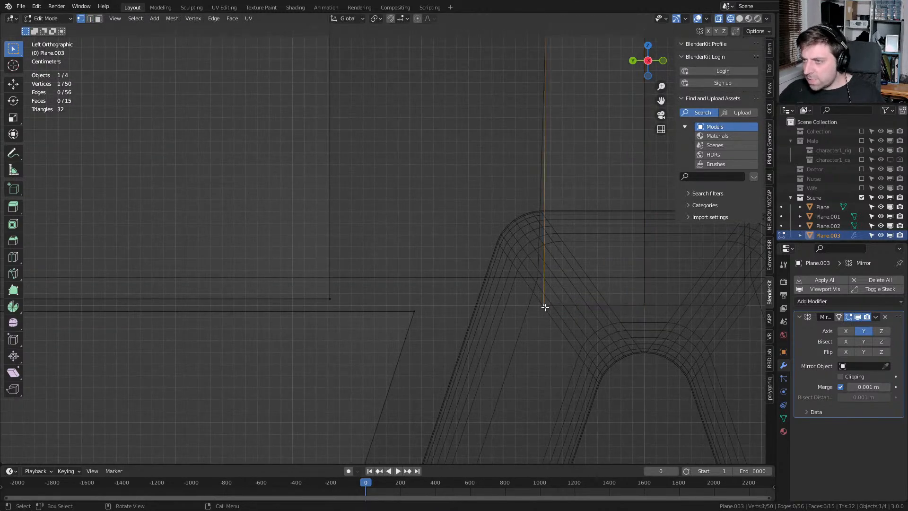
{"action": "key", "text": "a"}
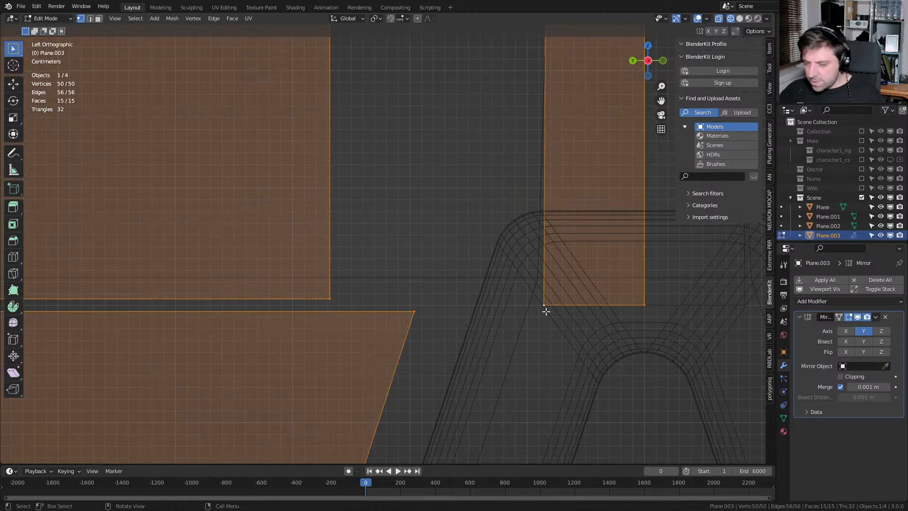
{"action": "key", "text": "m"}
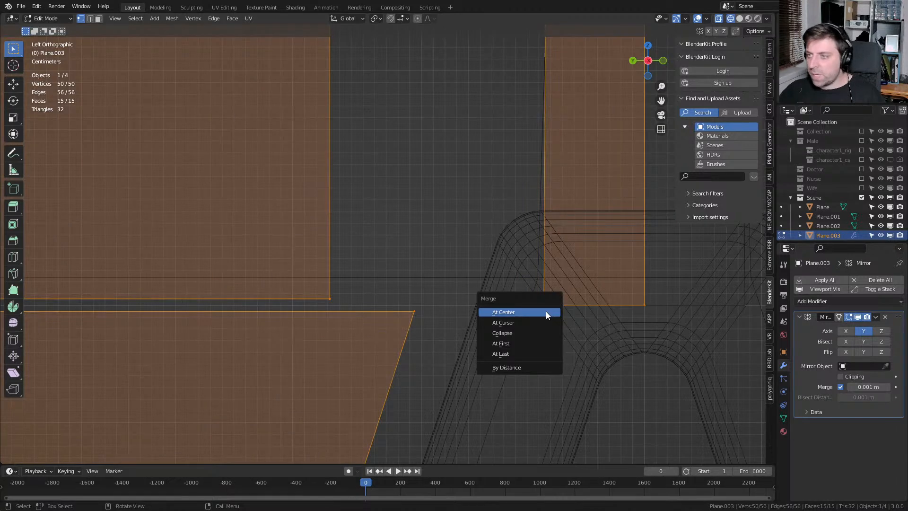
{"action": "left_click", "coordinate": [527, 366]}
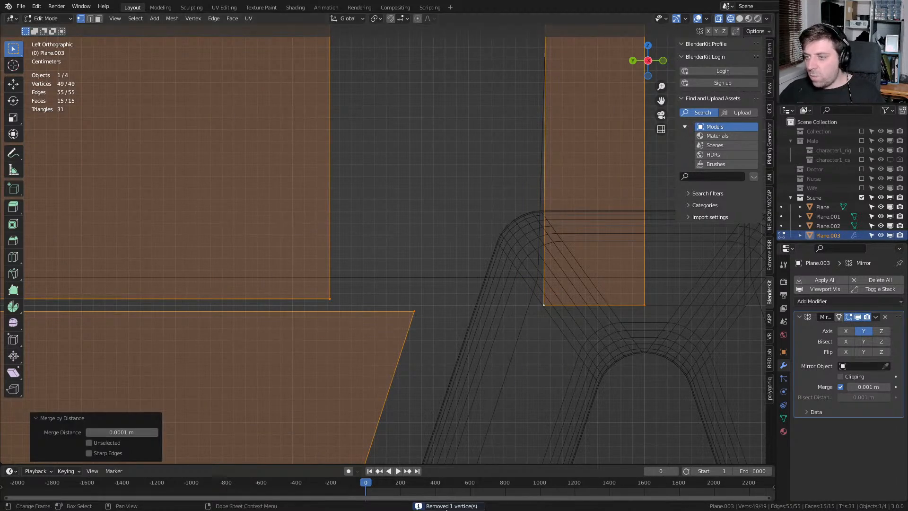
Straighten the narrow top panel's outer vertical edge by scaling it to 0 along Y
{"action": "middle_click_drag", "start_coordinate": [548, 310], "coordinate": [523, 349], "text": "shift"}
{"action": "left_click", "coordinate": [520, 344]}
{"action": "middle_click_drag", "start_coordinate": [540, 151], "coordinate": [523, 256], "text": "shift"}
{"action": "scroll", "coordinate": [497, 223], "scroll_direction": "down", "scroll_amount": 3}
{"action": "left_click", "coordinate": [452, 188]}
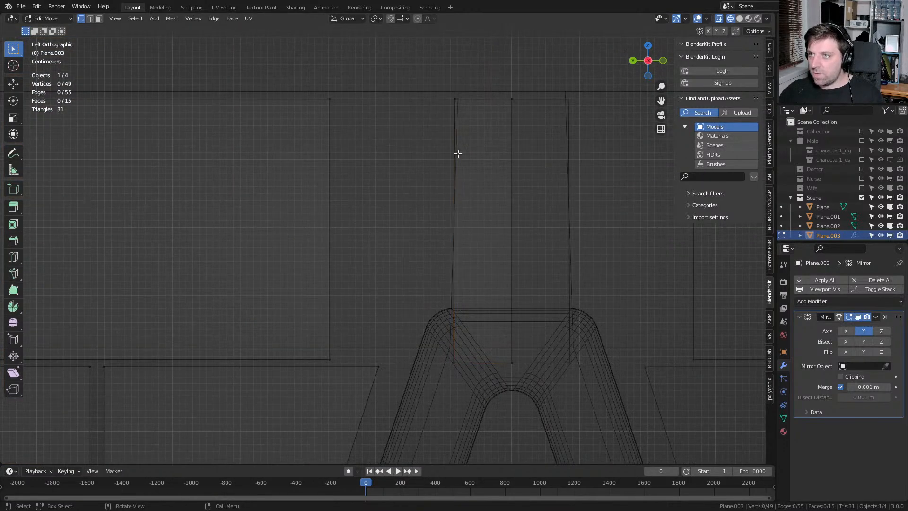
{"action": "left_click", "coordinate": [455, 155]}
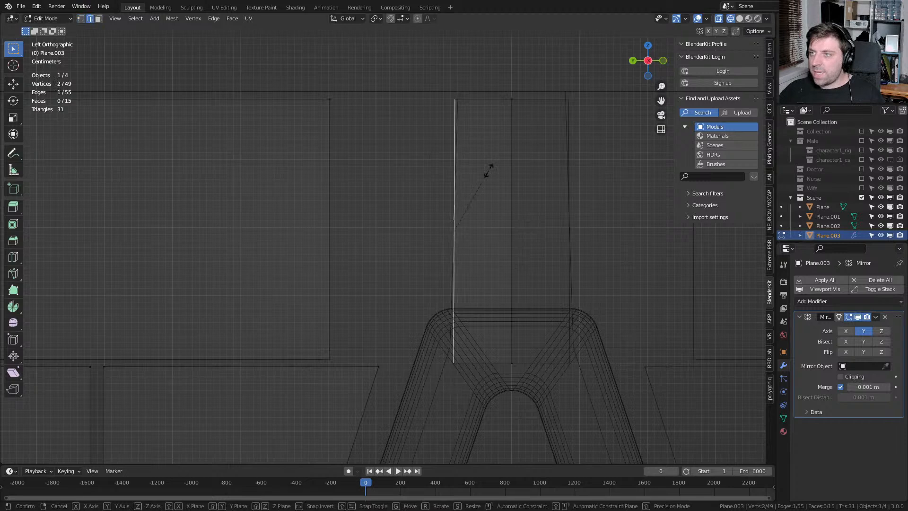
{"action": "key", "text": "s"}
{"action": "key", "text": "x"}
{"action": "key", "text": "y"}
{"action": "key", "text": "0"}
{"action": "key", "text": "Return"}
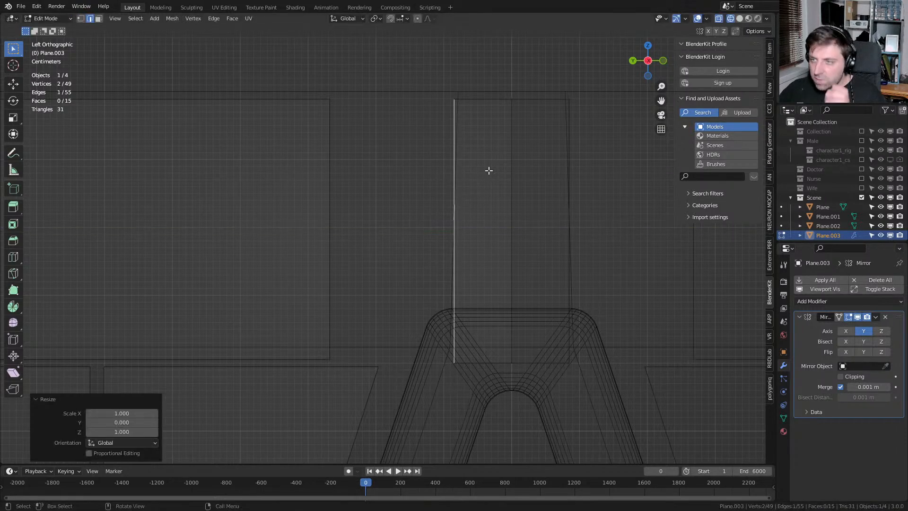
Raise the narrow top panel's lower edge along Z to just above the triangular frame and enable clipping on the Mirror modifier
{"action": "left_click", "coordinate": [482, 370]}
{"action": "key", "text": "g"}
{"action": "key", "text": "y"}
{"action": "key", "text": "z"}
{"action": "left_click", "coordinate": [490, 303]}
{"action": "left_click", "coordinate": [840, 376]}
{"action": "scroll", "coordinate": [557, 324], "scroll_direction": "down", "scroll_amount": 8}
{"action": "key", "text": "Tab"}
{"action": "scroll", "coordinate": [418, 383], "scroll_direction": "down", "scroll_amount": 2}
{"action": "middle_click_drag", "start_coordinate": [430, 391], "coordinate": [466, 337], "text": "shift"}
{"action": "scroll", "coordinate": [464, 337], "scroll_direction": "up", "scroll_amount": 4}
{"action": "key", "text": "Tab"}
{"action": "middle_click_drag", "start_coordinate": [425, 369], "coordinate": [426, 355], "text": "shift"}
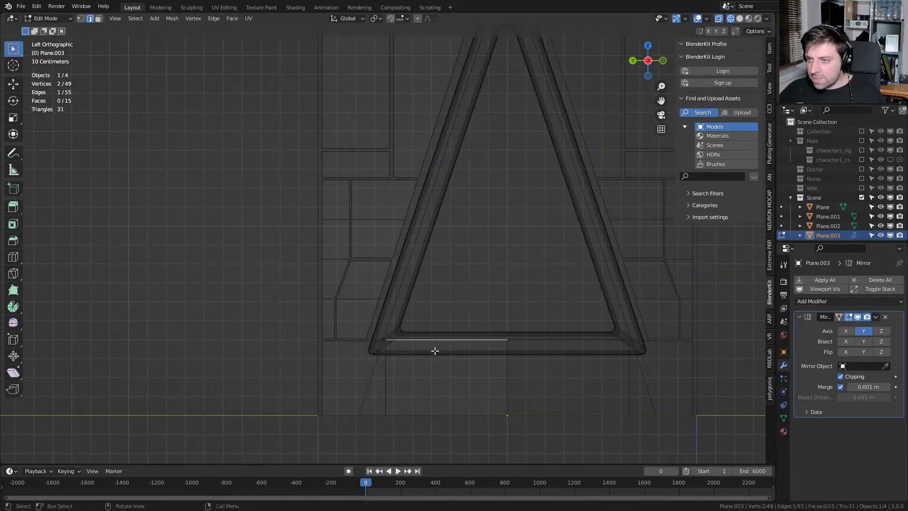
{"action": "key", "text": "ctrl+r"}
{"action": "left_click", "coordinate": [379, 366]}
{"action": "right_click", "coordinate": [399, 368]}
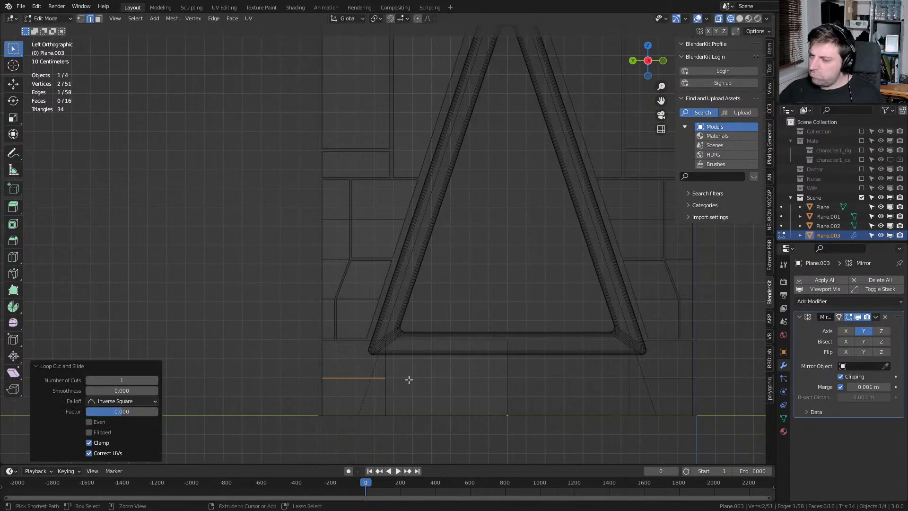
{"action": "key", "text": "ctrl+z"}
{"action": "left_click", "coordinate": [396, 400]}
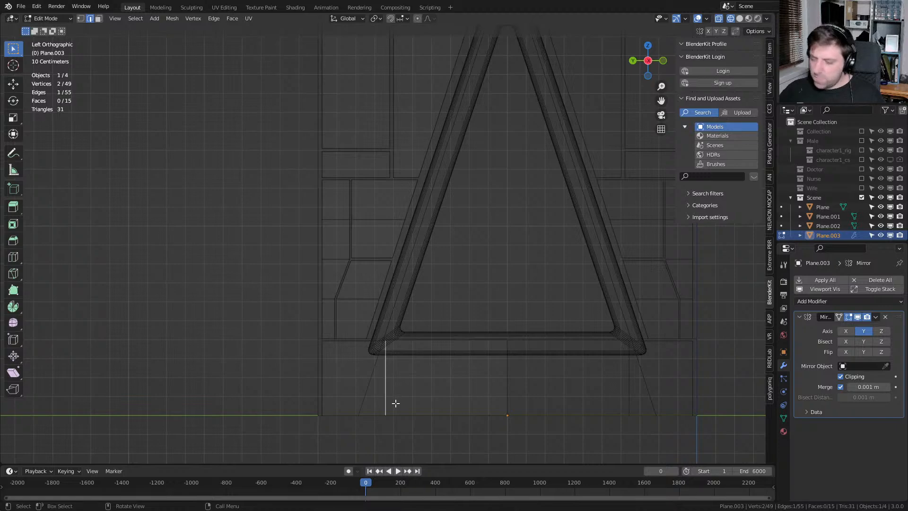
{"action": "key", "text": "g"}
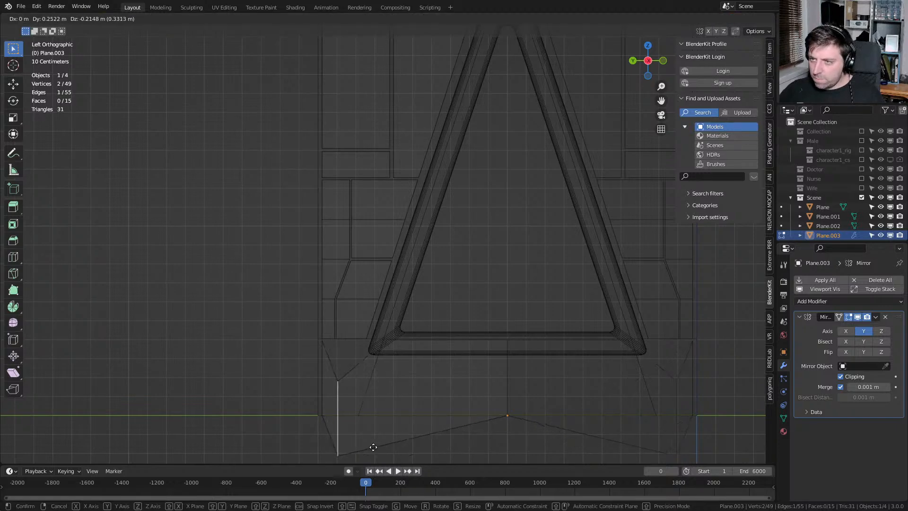
{"action": "right_click", "coordinate": [424, 441]}
Align the upper edges of the two bottom panels by scaling them to 0 along Z, and nudge them about 0.002 m along Z
{"action": "scroll", "coordinate": [399, 394], "scroll_direction": "up", "scroll_amount": 5}
{"action": "middle_click_drag", "start_coordinate": [399, 394], "coordinate": [387, 237], "text": "shift"}
{"action": "scroll", "coordinate": [387, 236], "scroll_direction": "up", "scroll_amount": 5}
{"action": "scroll", "coordinate": [429, 394], "scroll_direction": "down", "scroll_amount": 5, "text": "shift"}
{"action": "left_click", "coordinate": [421, 344], "text": "alt"}
{"action": "left_click", "coordinate": [331, 341], "text": "alt+shift"}
{"action": "scroll", "coordinate": [426, 360], "scroll_direction": "down", "scroll_amount": 3}
{"action": "key", "text": "s"}
{"action": "key", "text": "z"}
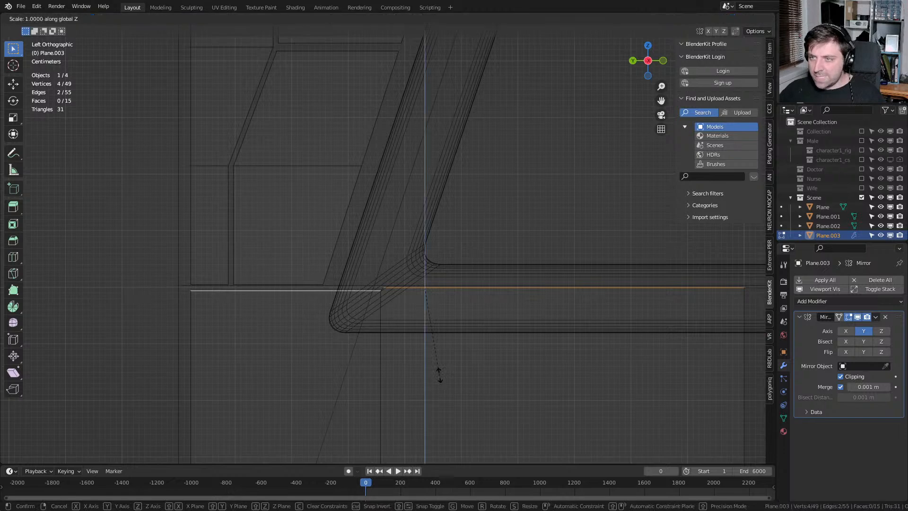
{"action": "key", "text": "0"}
{"action": "key", "text": "Return"}
{"action": "key", "text": "g"}
{"action": "key", "text": "z"}
{"action": "left_click", "coordinate": [420, 363]}
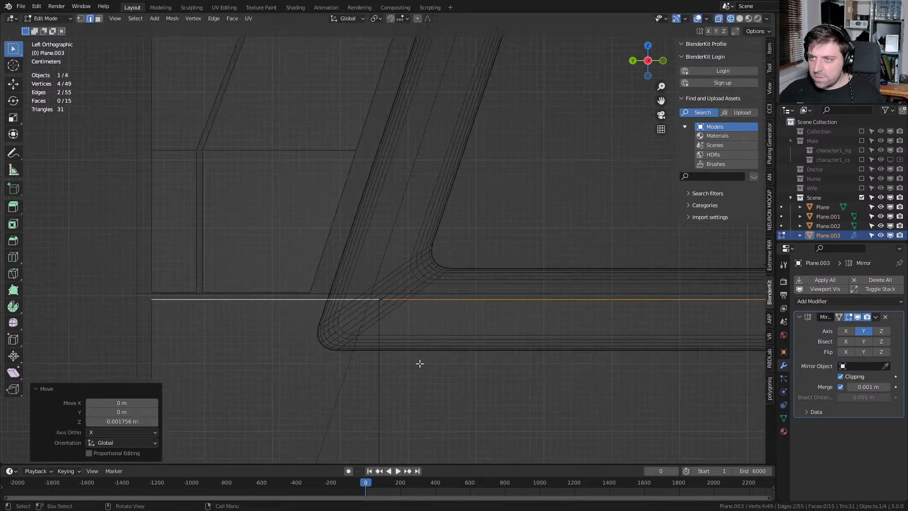
Merge the two nearly coincident vertices where the bottom panels' upper edges meet near the frame's lower corner
{"action": "scroll", "coordinate": [406, 359], "scroll_direction": "up", "scroll_amount": 5}
{"action": "key", "text": "1"}
{"action": "left_click", "coordinate": [378, 359]}
{"action": "left_click", "coordinate": [378, 359], "text": "shift"}
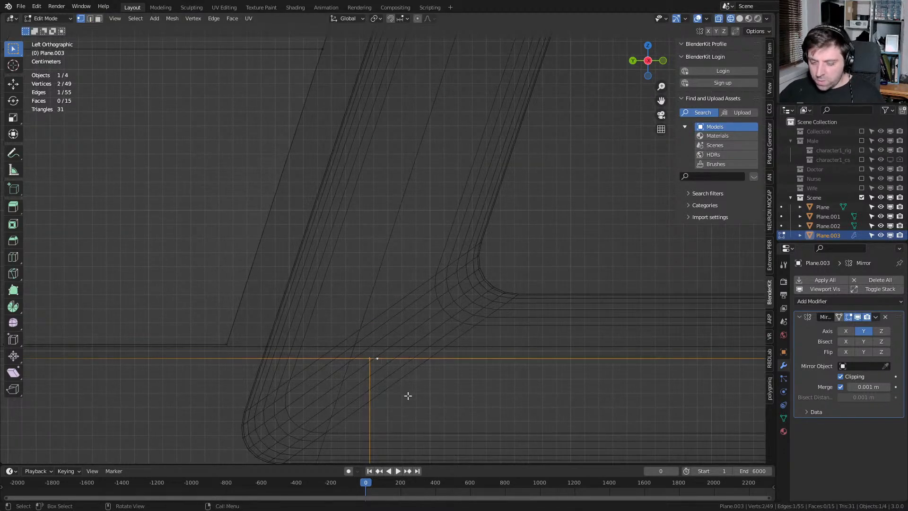
{"action": "key", "text": "m"}
{"action": "left_click", "coordinate": [397, 382]}
Straighten the vertical edge between the two bottom panels by scaling it to 0 along Y
{"action": "scroll", "coordinate": [415, 391], "scroll_direction": "down", "scroll_amount": 2}
{"action": "middle_click_drag", "start_coordinate": [416, 391], "coordinate": [439, 118], "text": "shift"}
{"action": "middle_click_drag", "start_coordinate": [421, 343], "coordinate": [422, 259], "text": "shift"}
{"action": "key", "text": "2"}
{"action": "left_click", "coordinate": [410, 296]}
{"action": "key", "text": "s"}
{"action": "key", "text": "y"}
{"action": "key", "text": "0"}
{"action": "key", "text": "Return"}
Cut the bottom panels horizontally just below the frame at factor 0.518 and vertically just outside the frame's lower corner
{"action": "scroll", "coordinate": [479, 274], "scroll_direction": "down", "scroll_amount": 2}
{"action": "key", "text": "ctrl+r"}
{"action": "left_click", "coordinate": [381, 223]}
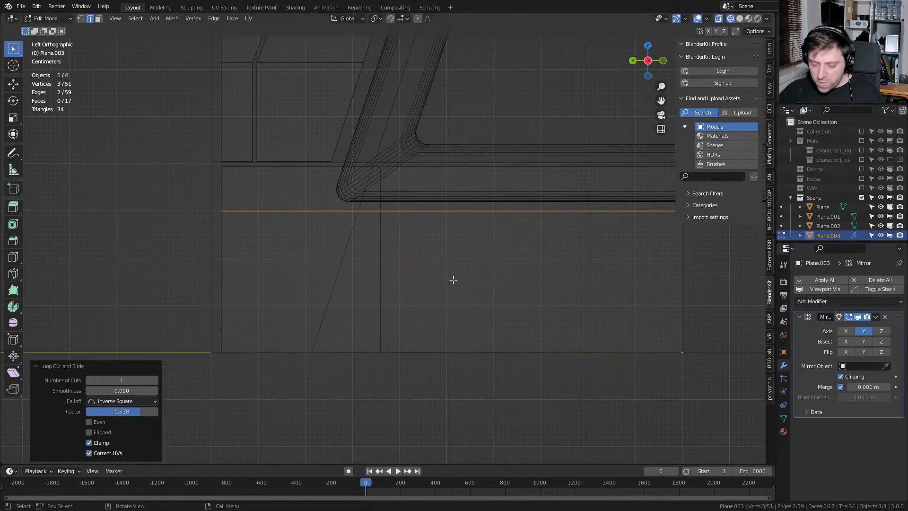
{"action": "key", "text": "ctrl+r"}
{"action": "left_click", "coordinate": [329, 198]}
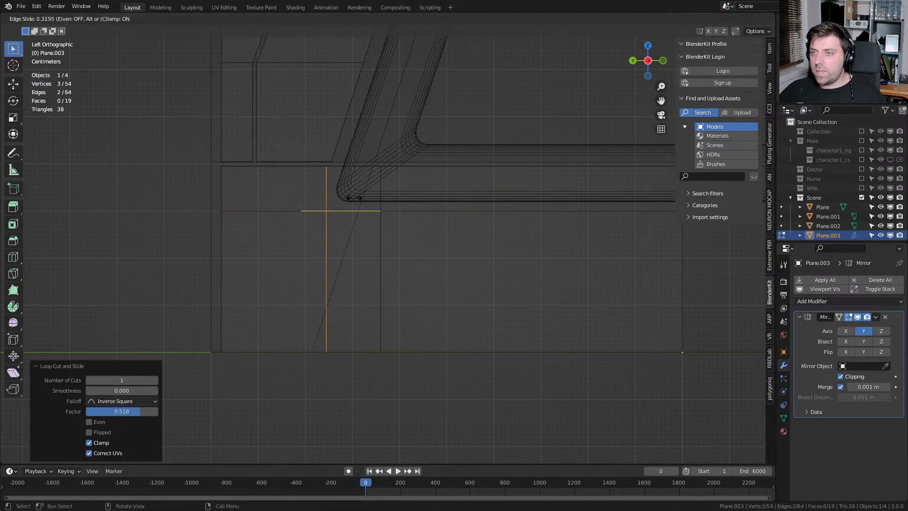
{"action": "left_click", "coordinate": [356, 190]}
Delete the two faces that lie behind the frame's base between the new cuts
{"action": "left_click", "coordinate": [533, 189], "text": "alt"}
{"action": "key", "text": "x"}
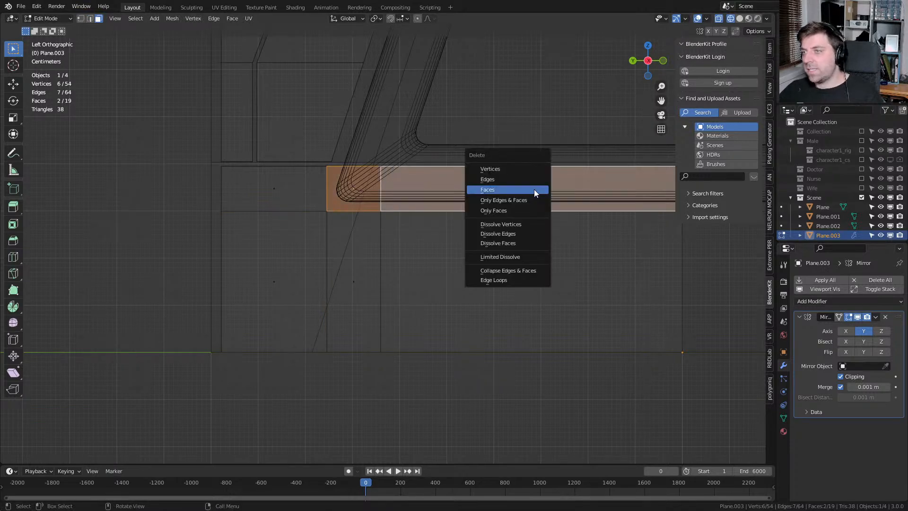
{"action": "left_click", "coordinate": [533, 189]}
{"action": "key", "text": "ctrl+r"}
{"action": "key", "text": "Escape"}
Return to solid shading and leave Edit Mode to show the whole wall module in perspective
{"action": "scroll", "coordinate": [347, 328], "scroll_direction": "down", "scroll_amount": 1}
{"action": "scroll", "coordinate": [347, 328], "scroll_direction": "down", "scroll_amount": 5}
{"action": "key", "text": "z"}
{"action": "left_click", "coordinate": [383, 324]}
{"action": "mouse_move", "coordinate": [383, 324]}
{"action": "middle_mouse_down"}
{"action": "mouse_move", "coordinate": [413, 373]}
{"action": "mouse_move", "coordinate": [457, 322]}
{"action": "middle_mouse_up"}
{"action": "key", "text": "Tab"}
{"action": "middle_click_drag", "start_coordinate": [441, 259], "coordinate": [427, 352], "text": "shift"}
{"action": "scroll", "coordinate": [427, 352], "scroll_direction": "down", "scroll_amount": 2}
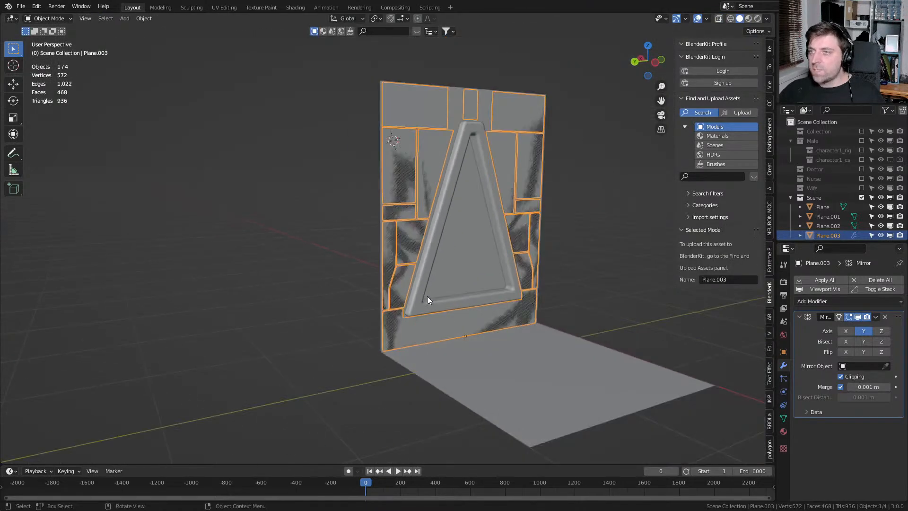
Add a Solidify modifier to the mirrored wall panels
{"action": "left_click", "coordinate": [783, 378]}
{"action": "left_click", "coordinate": [784, 365]}
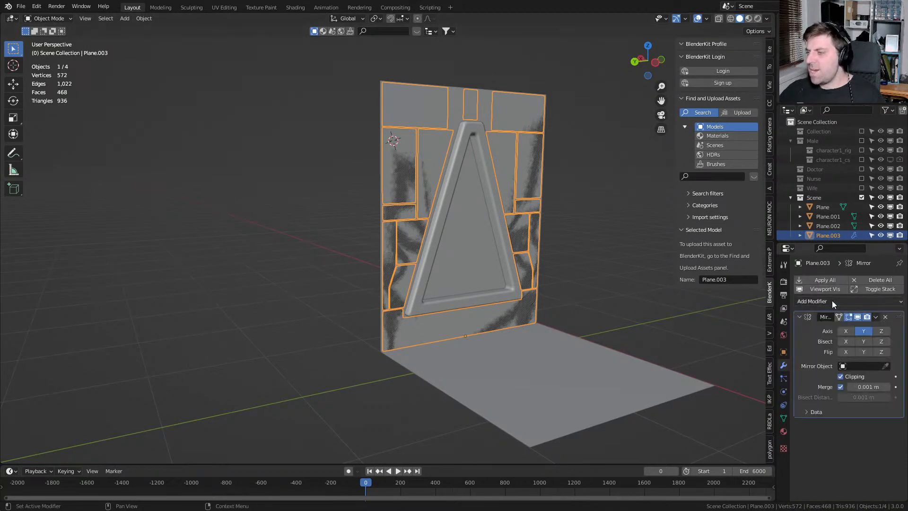
{"action": "left_click", "coordinate": [832, 301]}
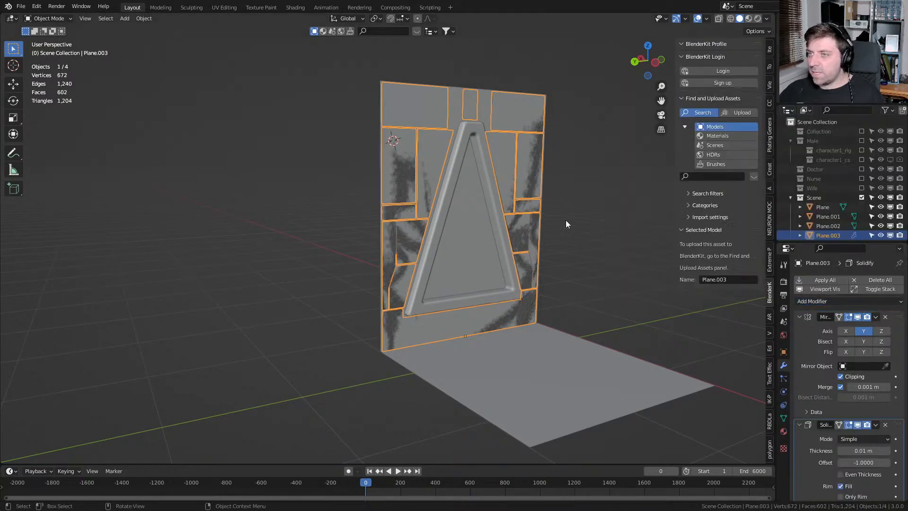
{"action": "middle_click_drag", "start_coordinate": [501, 194], "coordinate": [520, 360], "text": "shift"}
{"action": "scroll", "coordinate": [520, 360], "scroll_direction": "up", "scroll_amount": 3}
{"action": "middle_click_drag", "start_coordinate": [657, 443], "coordinate": [597, 271], "text": "shift"}
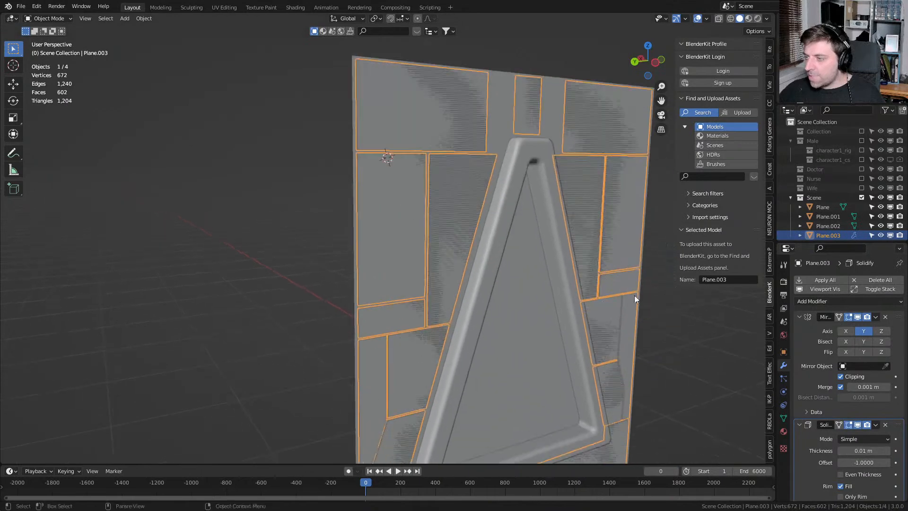
Set the Solidify offset to 0 and its thickness to 0.03 m, then deselect the panels
{"action": "left_click", "coordinate": [857, 462]}
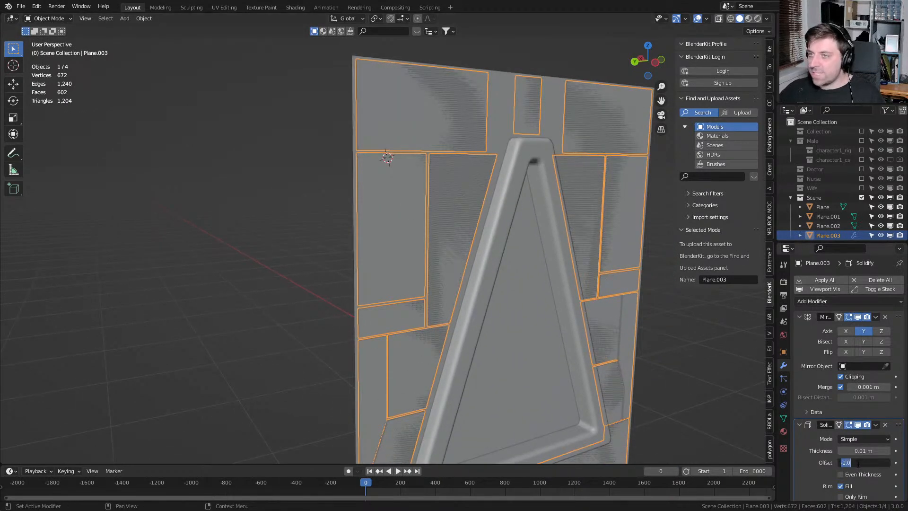
{"action": "type", "text": "0"}
{"action": "key", "text": "Return"}
{"action": "left_click", "coordinate": [888, 451]}
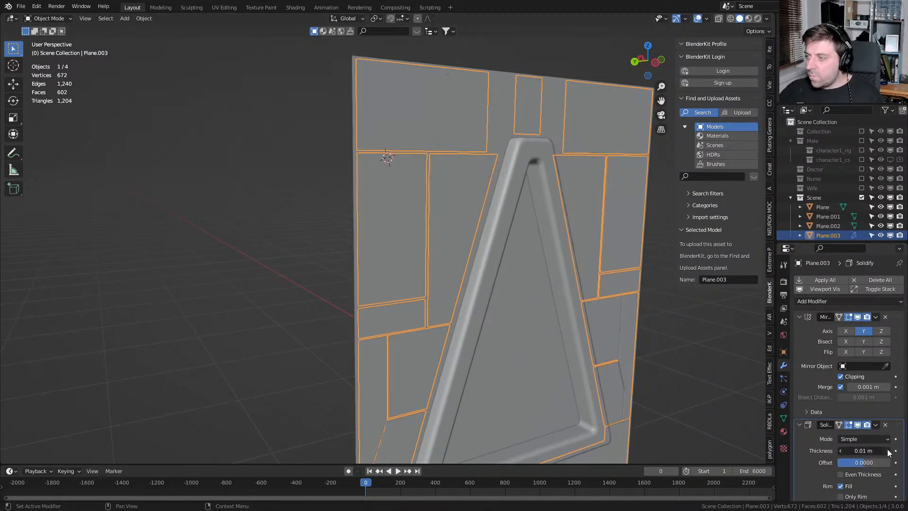
{"action": "left_click", "coordinate": [888, 451]}
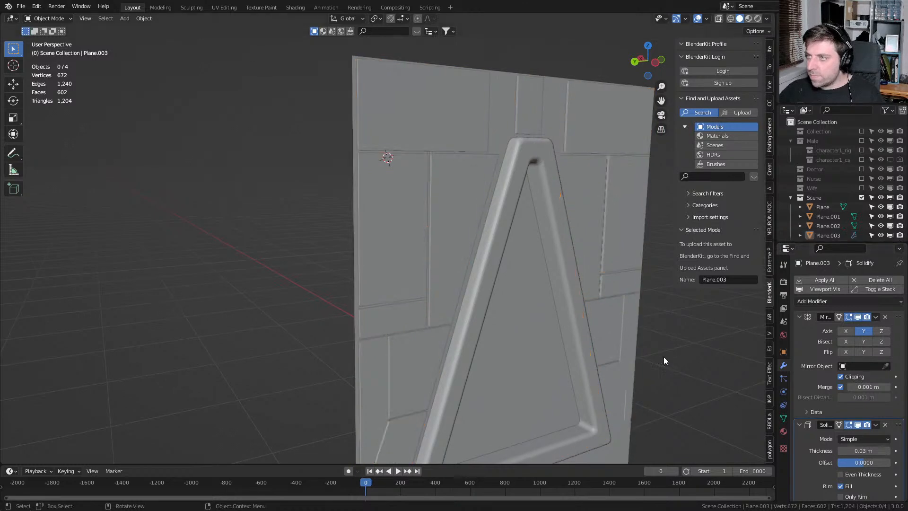
{"action": "left_click", "coordinate": [664, 357]}
Add a Bevel modifier to the wall panels with an amount of 0.01 m
{"action": "left_click", "coordinate": [819, 300]}
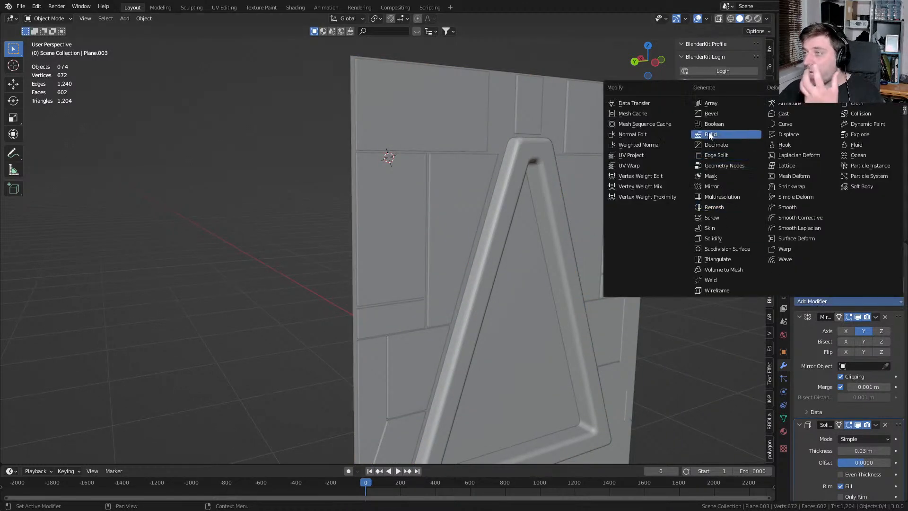
{"action": "left_click", "coordinate": [714, 116]}
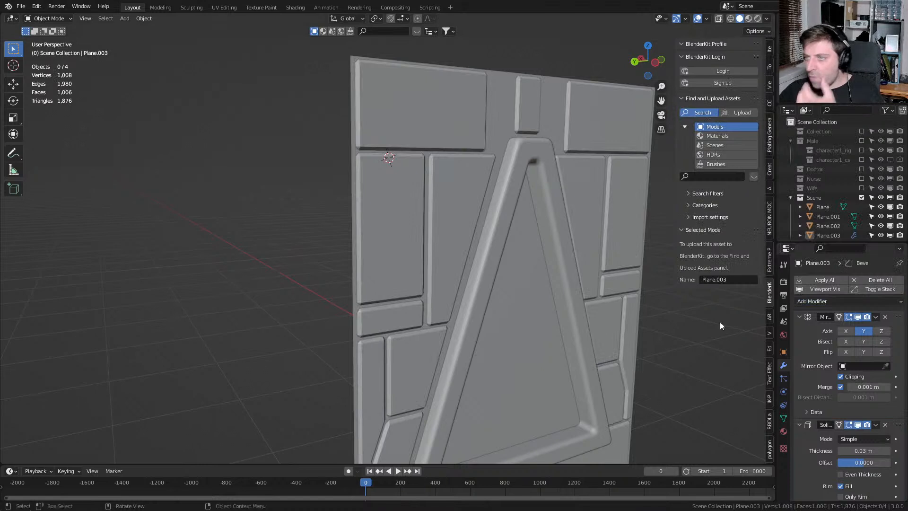
{"action": "scroll", "coordinate": [827, 452], "scroll_direction": "down", "scroll_amount": 10}
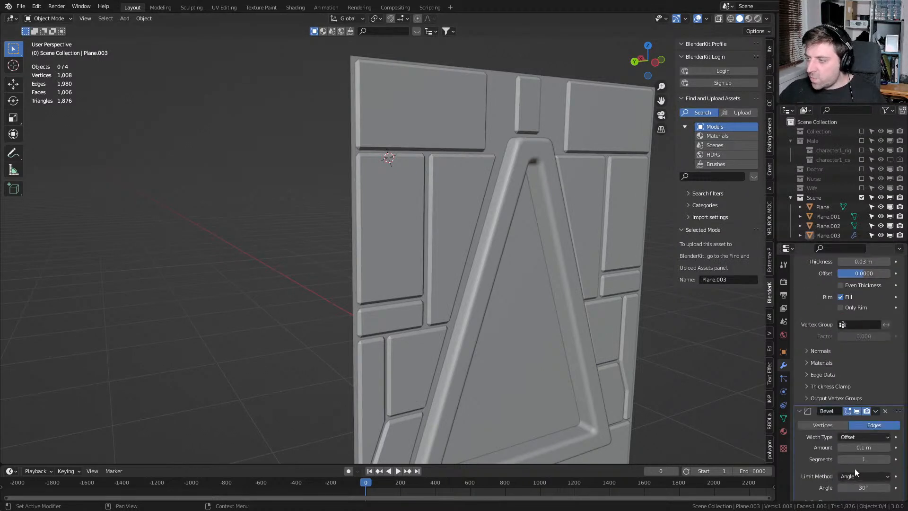
{"action": "left_click", "coordinate": [863, 448]}
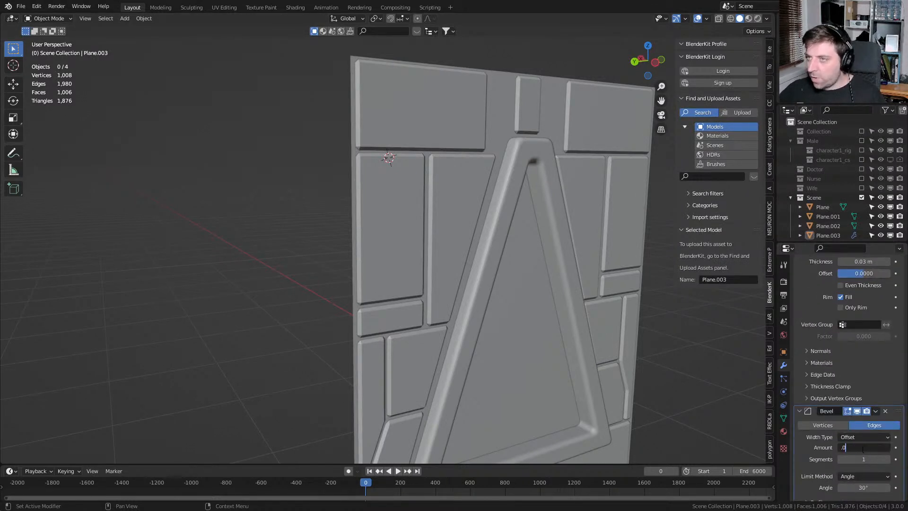
{"action": "type", "text": ".01"}
{"action": "key", "text": "Return"}
Set the Bevel modifier's amount to 0.005 m and its segments to 2
{"action": "left_click", "coordinate": [862, 447]}
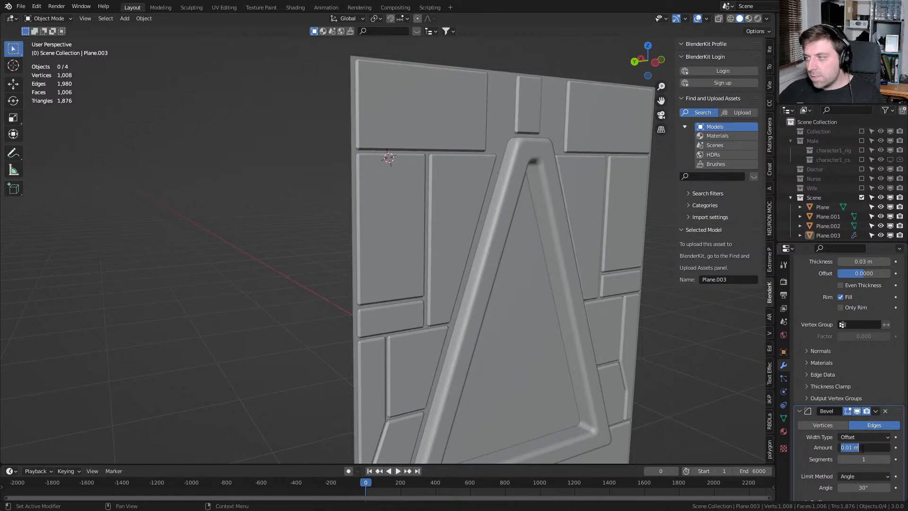
{"action": "type", "text": ".005"}
{"action": "key", "text": "Return"}
{"action": "left_click", "coordinate": [887, 459]}
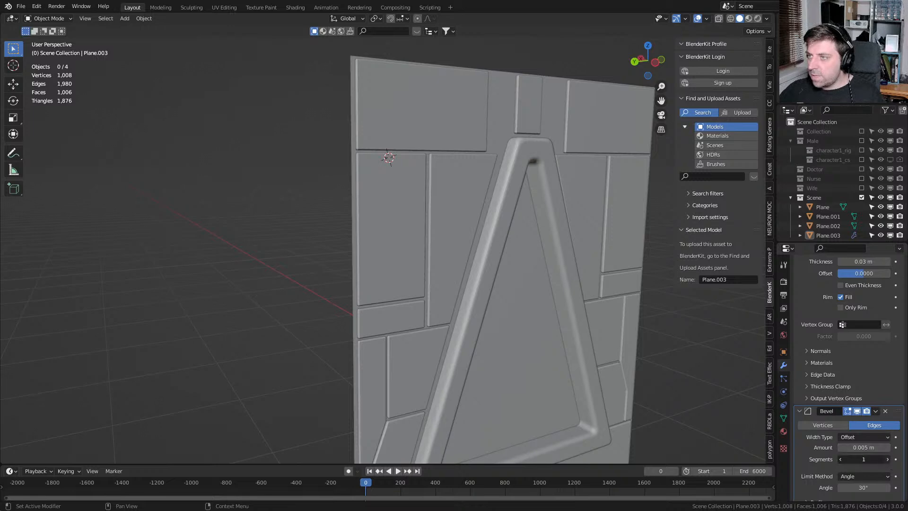
{"action": "scroll", "coordinate": [387, 372], "scroll_direction": "down", "scroll_amount": 5}
{"action": "middle_click_drag", "start_coordinate": [388, 372], "coordinate": [346, 370]}
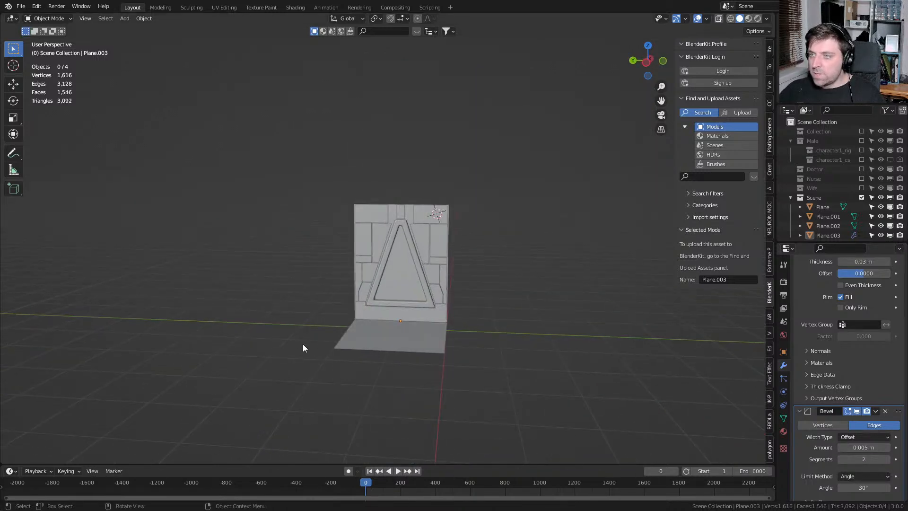
{"action": "middle_click_drag", "start_coordinate": [303, 348], "coordinate": [341, 356]}
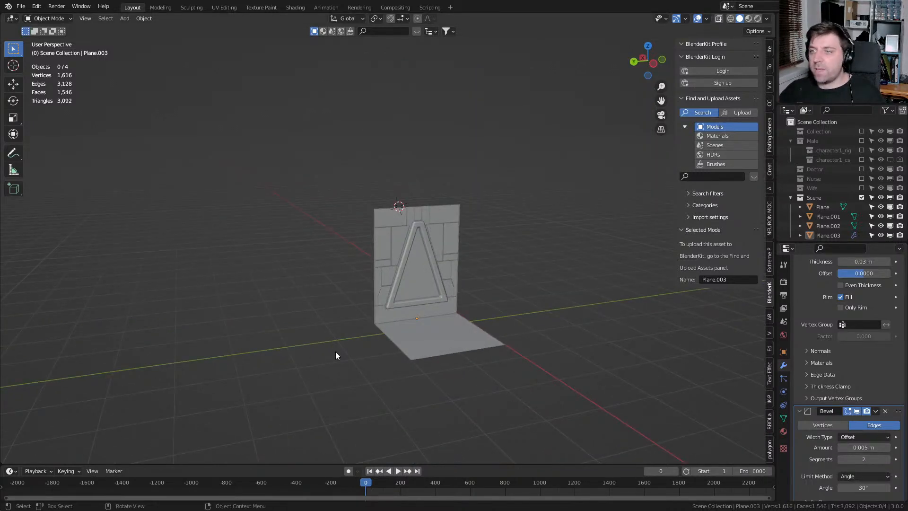
{"action": "scroll", "coordinate": [359, 349], "scroll_direction": "up", "scroll_amount": 5}
{"action": "scroll", "coordinate": [411, 316], "scroll_direction": "up", "scroll_amount": 1}
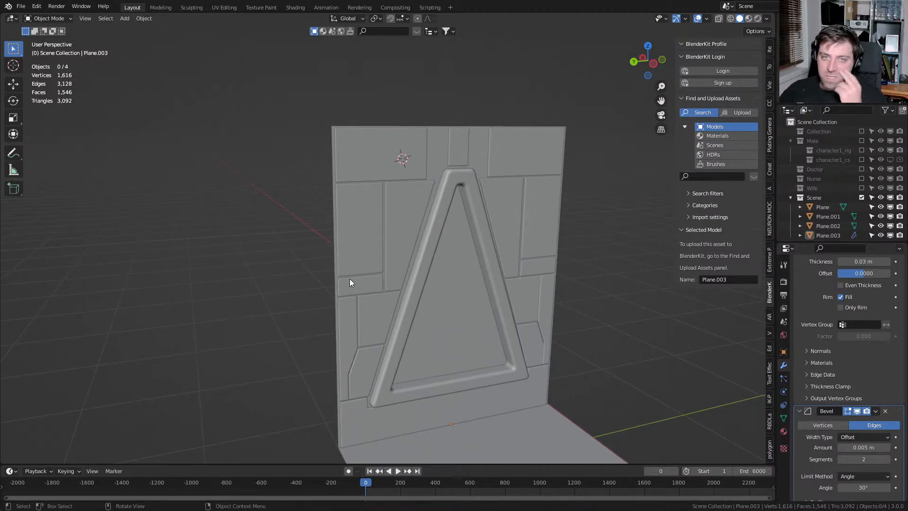
Add eight evenly spaced loop cuts along the right side of the triangular frame
{"action": "middle_click_drag", "start_coordinate": [466, 306], "coordinate": [406, 279]}
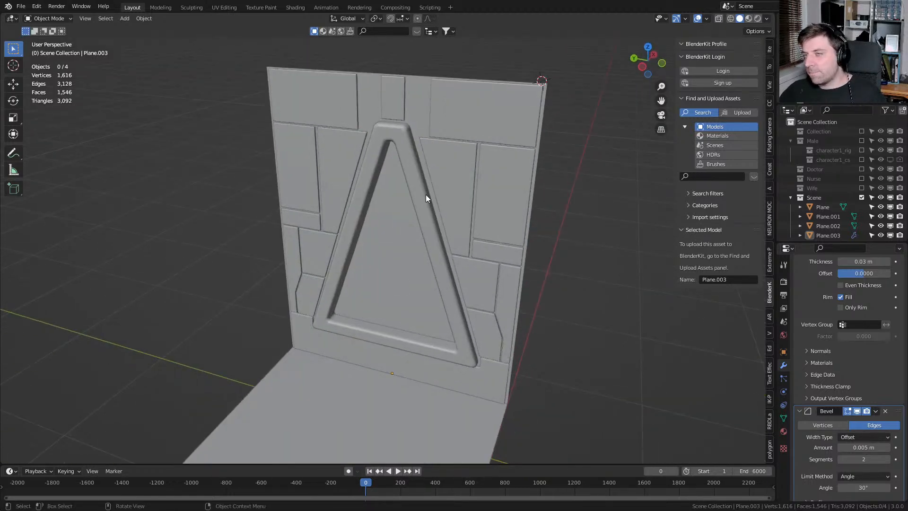
{"action": "middle_click_drag", "start_coordinate": [413, 239], "coordinate": [434, 272]}
{"action": "left_click", "coordinate": [474, 303]}
{"action": "scroll", "coordinate": [478, 305], "scroll_direction": "up", "scroll_amount": 4}
{"action": "key", "text": "Tab"}
{"action": "middle_click_drag", "start_coordinate": [539, 284], "coordinate": [495, 278]}
{"action": "scroll", "coordinate": [492, 270], "scroll_direction": "down", "scroll_amount": 1}
{"action": "key", "text": "ctrl+r"}
{"action": "scroll", "coordinate": [495, 283], "scroll_direction": "up", "scroll_amount": 7}
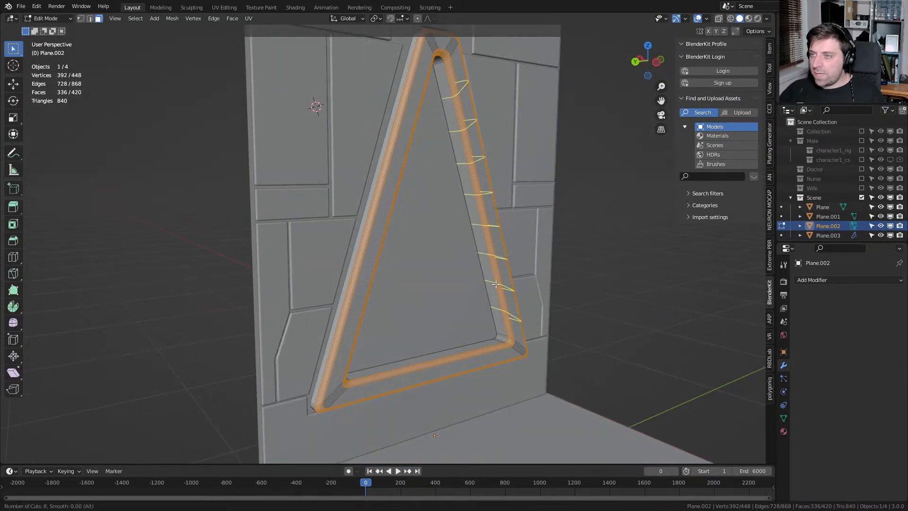
{"action": "left_click", "coordinate": [496, 284]}
{"action": "right_click", "coordinate": [497, 284]}
Add seven evenly spaced loop cuts along the left side of the triangular frame
{"action": "key", "text": "ctrl+r"}
{"action": "scroll", "coordinate": [374, 269], "scroll_direction": "down", "scroll_amount": 1}
{"action": "left_click", "coordinate": [374, 269]}
{"action": "right_click", "coordinate": [373, 271]}
Select the eight faces running along the inner wall of one slanted side of the frame
{"action": "middle_click_drag", "start_coordinate": [423, 272], "coordinate": [343, 272]}
{"action": "key", "text": "3"}
{"action": "left_click", "coordinate": [265, 307]}
{"action": "left_click", "coordinate": [269, 281], "text": "shift"}
{"action": "left_click", "coordinate": [276, 250], "text": "shift"}
{"action": "left_click", "coordinate": [283, 218], "text": "shift"}
{"action": "left_click", "coordinate": [289, 187], "text": "shift"}
{"action": "left_click", "coordinate": [295, 156], "text": "shift"}
{"action": "left_click", "coordinate": [303, 114], "text": "shift"}
{"action": "left_click", "coordinate": [306, 98], "text": "shift"}
Add the nine inner-wall faces along the frame's opposite slanted side to the selection
{"action": "middle_click_drag", "start_coordinate": [307, 98], "coordinate": [421, 128]}
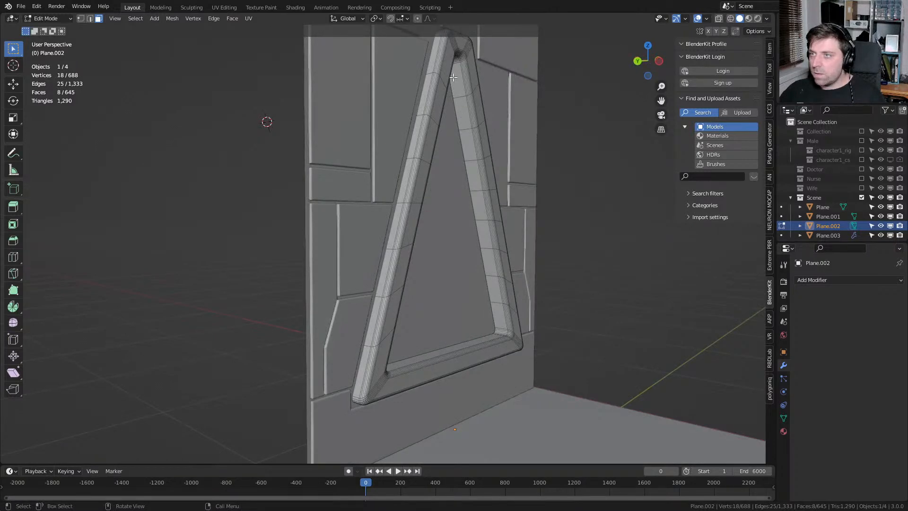
{"action": "mouse_move", "coordinate": [454, 204]}
{"action": "middle_mouse_down"}
{"action": "mouse_move", "coordinate": [552, 100]}
{"action": "mouse_move", "coordinate": [458, 219]}
{"action": "middle_mouse_up"}
{"action": "scroll", "coordinate": [468, 177], "scroll_direction": "up", "scroll_amount": 2}
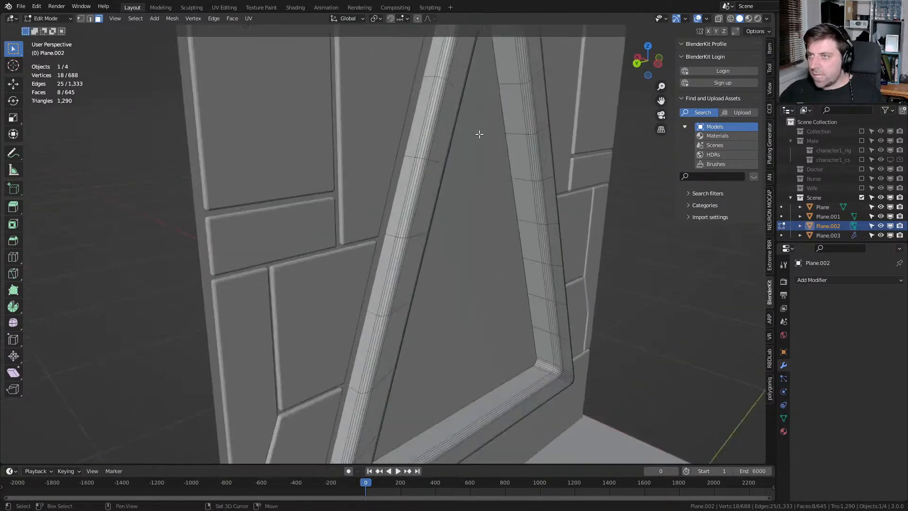
{"action": "middle_click_drag", "start_coordinate": [478, 133], "coordinate": [440, 177], "text": "shift"}
{"action": "left_click", "coordinate": [454, 70], "text": "shift"}
{"action": "left_click", "coordinate": [461, 121], "text": "shift"}
{"action": "left_click", "coordinate": [470, 166], "text": "shift"}
{"action": "left_click", "coordinate": [478, 204], "text": "shift"}
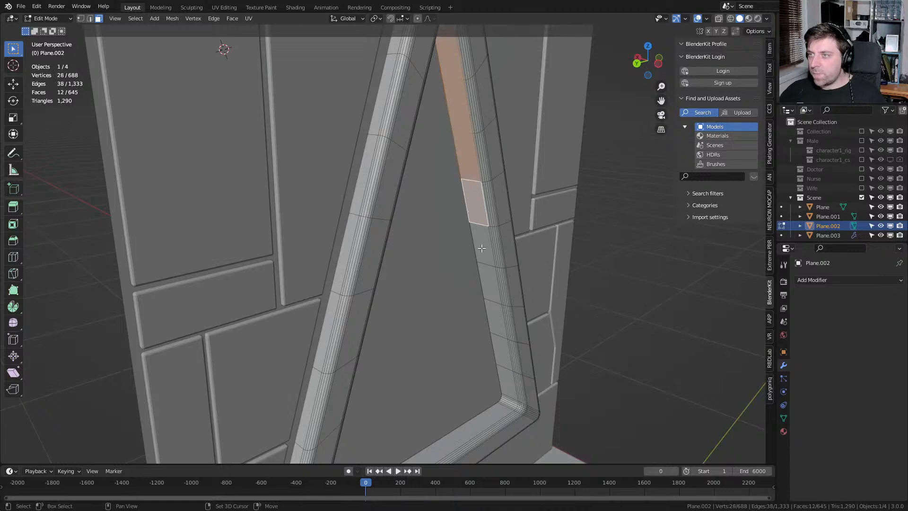
{"action": "left_click", "coordinate": [482, 244], "text": "shift"}
{"action": "left_click", "coordinate": [488, 284], "text": "shift"}
{"action": "left_click", "coordinate": [494, 321], "text": "shift"}
{"action": "left_click", "coordinate": [500, 352], "text": "shift"}
{"action": "left_click", "coordinate": [503, 383], "text": "shift"}
{"action": "middle_click_drag", "start_coordinate": [504, 383], "coordinate": [588, 362]}
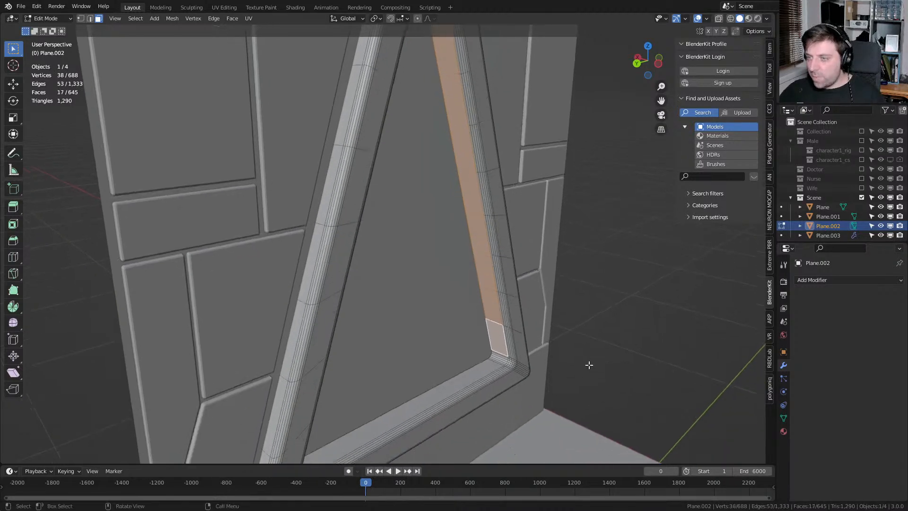
Inset the selected inner-wall faces individually by about 0.027 m
{"action": "key", "text": "i"}
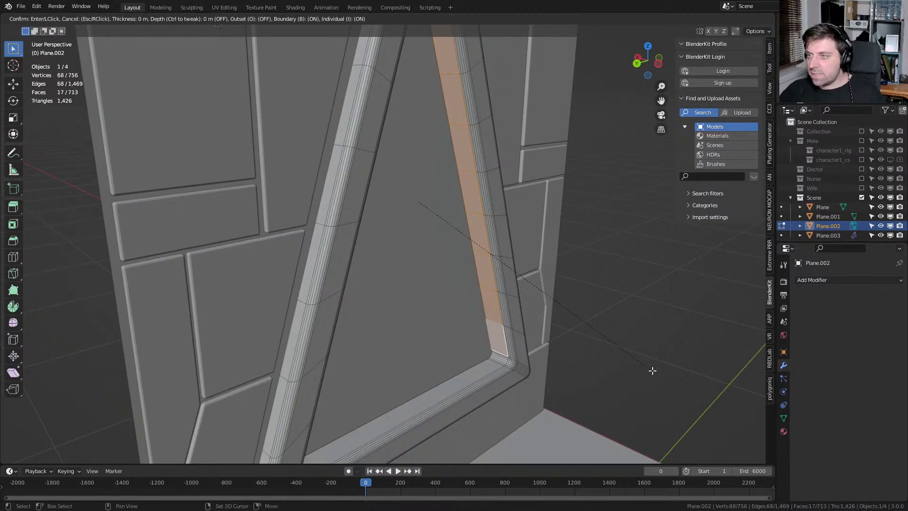
{"action": "left_click", "coordinate": [589, 328]}
{"action": "middle_click_drag", "start_coordinate": [590, 328], "coordinate": [446, 339]}
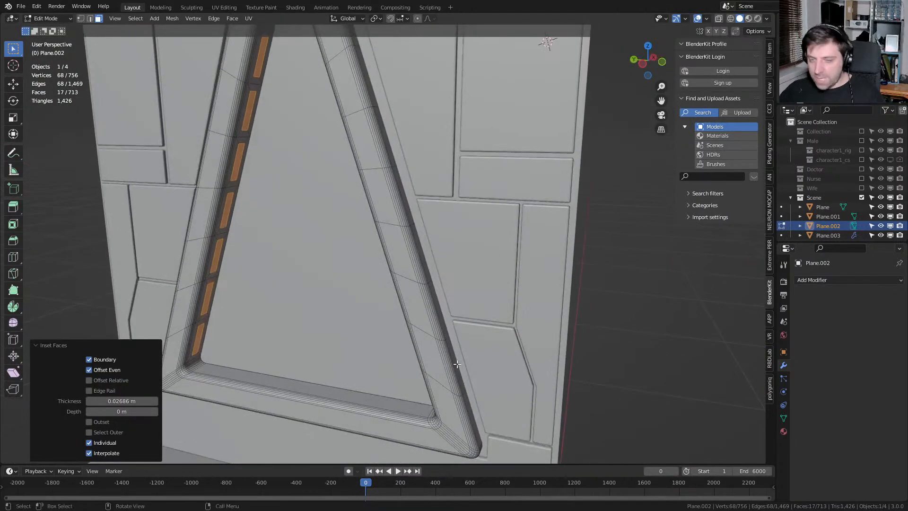
{"action": "key", "text": "e"}
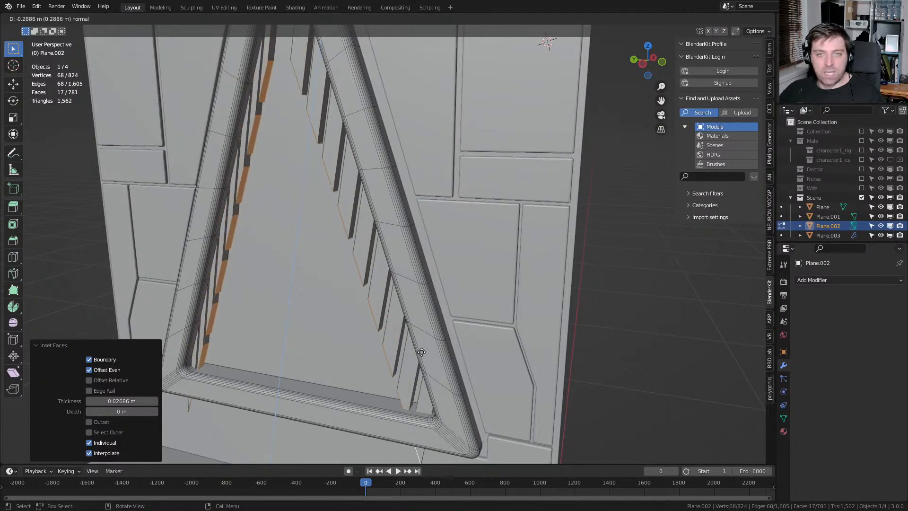
{"action": "left_click", "coordinate": [424, 322]}
{"action": "key", "text": "ctrl+z"}
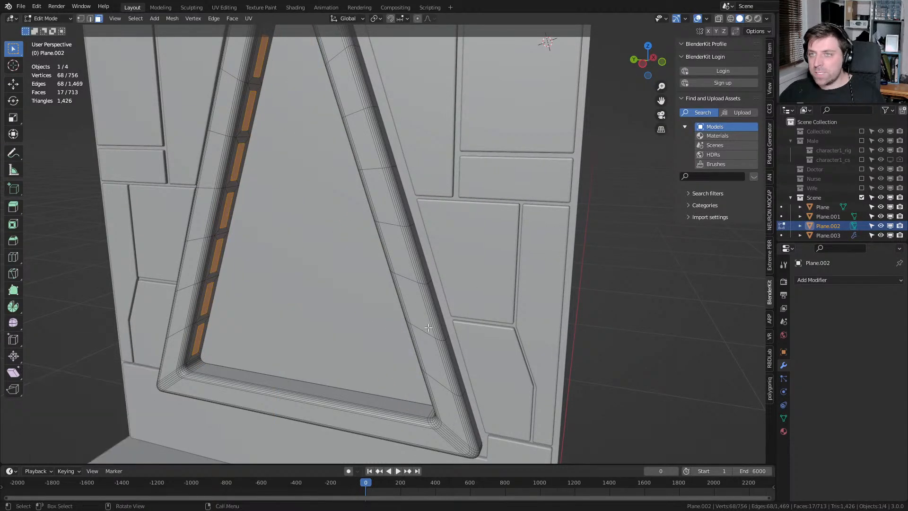
Set the pivot point to Individual Origins and extrude the inset faces about 0.012 m into the frame
{"action": "left_click", "coordinate": [375, 19]}
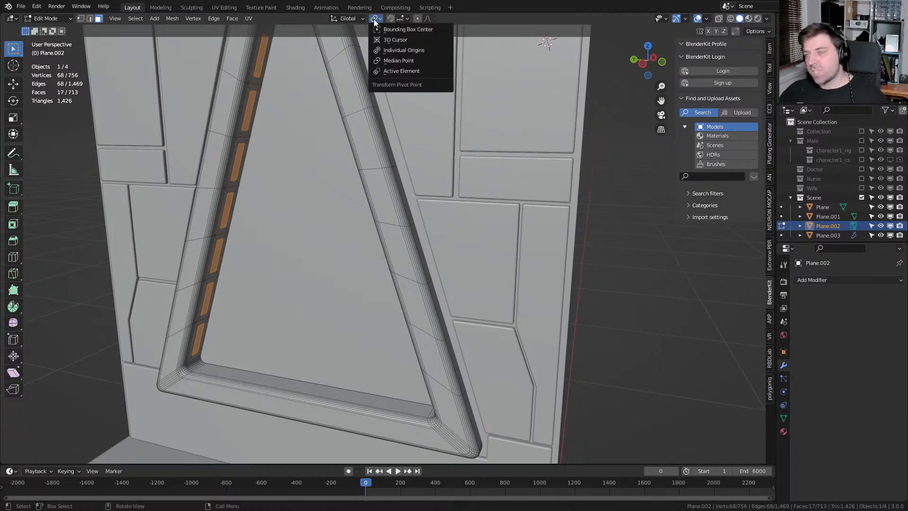
{"action": "left_click", "coordinate": [403, 50]}
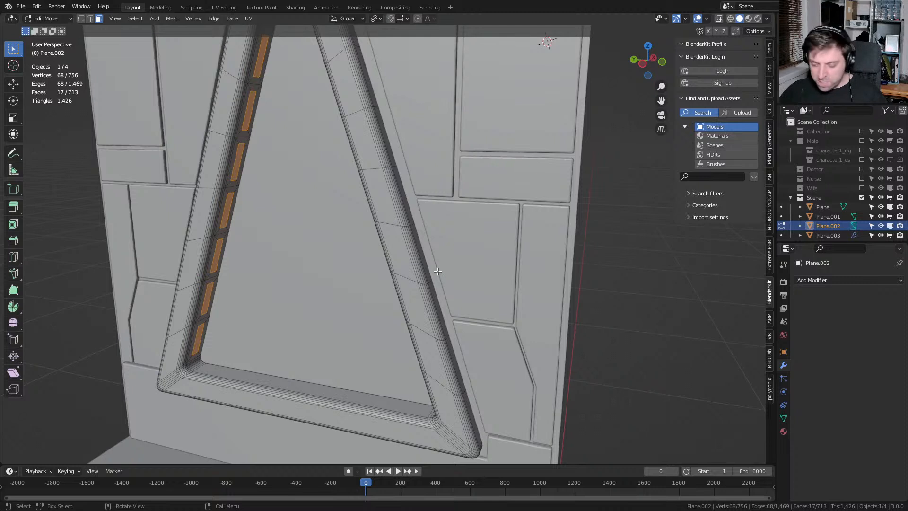
{"action": "key", "text": "e"}
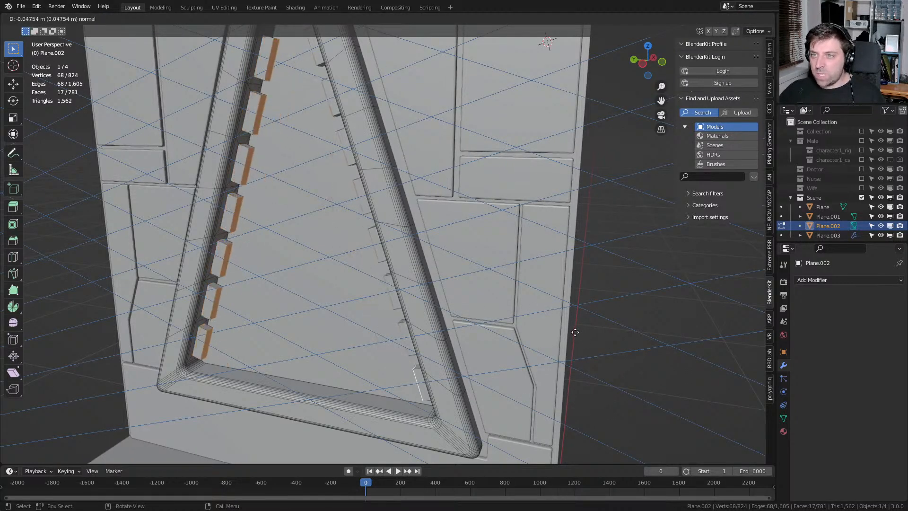
{"action": "left_click", "coordinate": [577, 315]}
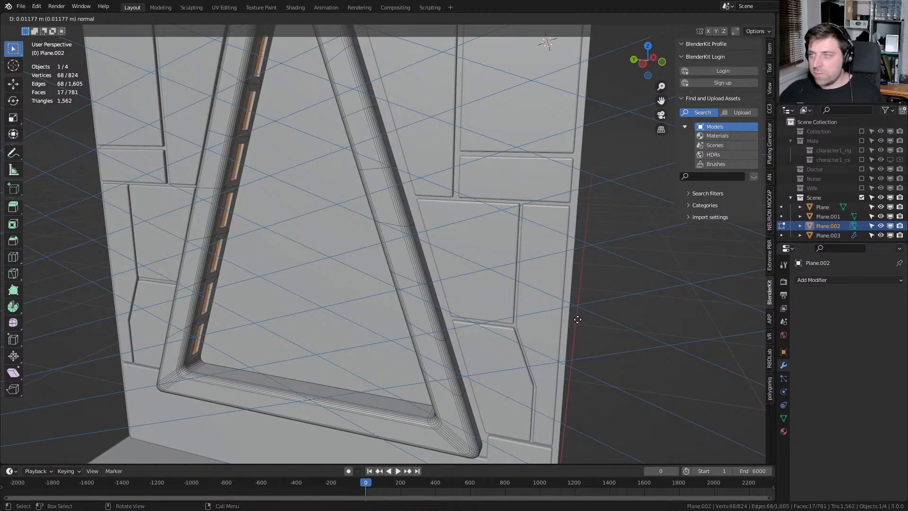
Add two material slots to the frame and create a material named Emmision in the second slot
{"action": "left_click", "coordinate": [783, 430]}
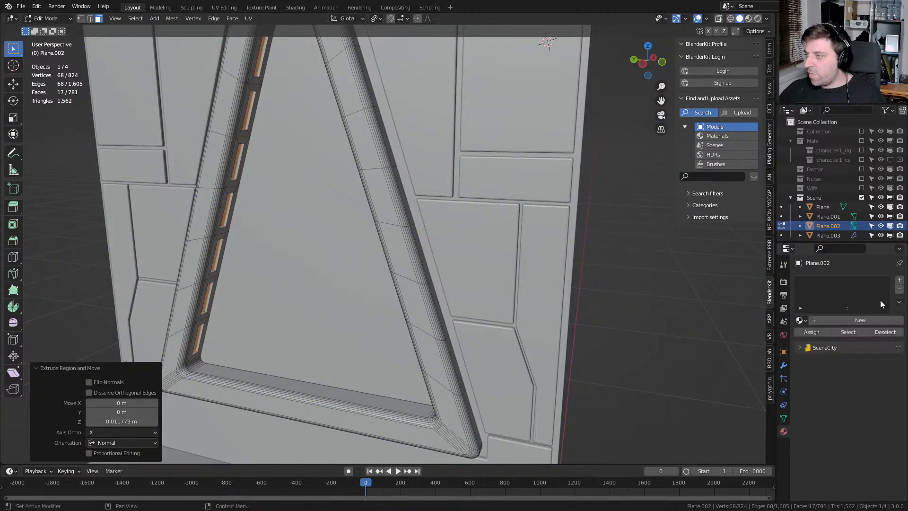
{"action": "double_click", "coordinate": [900, 281]}
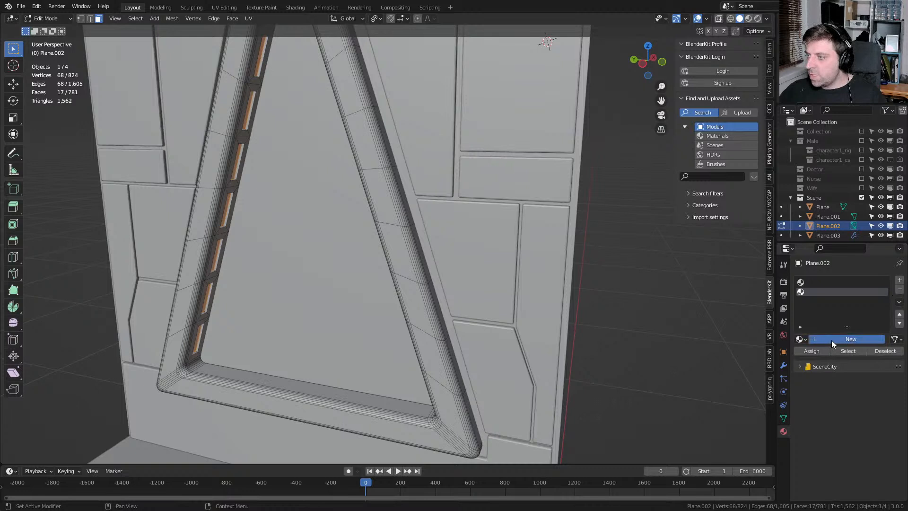
{"action": "left_click", "coordinate": [831, 339]}
{"action": "type", "text": "Emmision"}
{"action": "key", "text": "Return"}
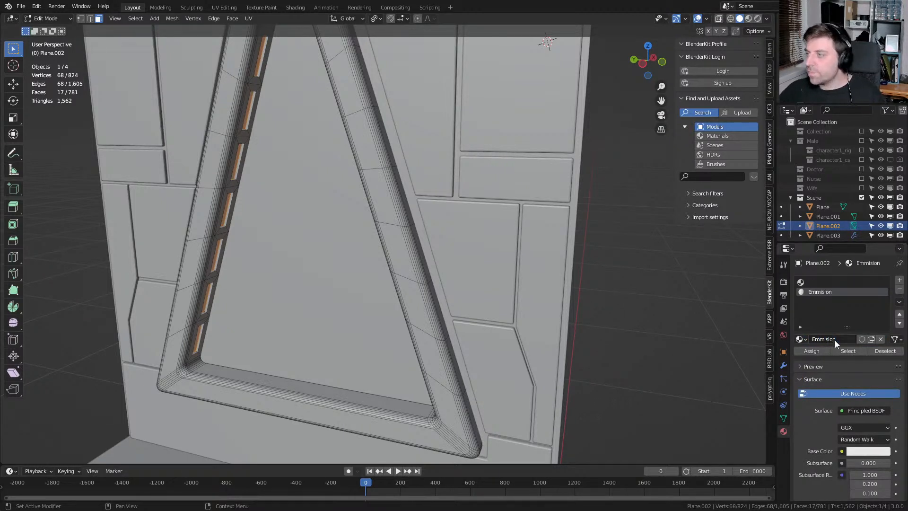
Change the Emmision material's surface to Emission and assign it to the recessed faces
{"action": "left_click", "coordinate": [863, 410]}
{"action": "left_click", "coordinate": [722, 223]}
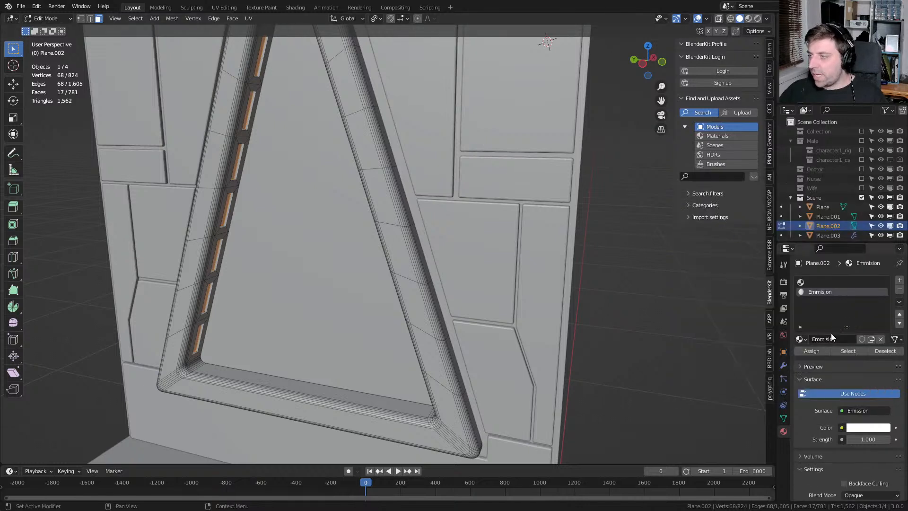
{"action": "left_click", "coordinate": [811, 351]}
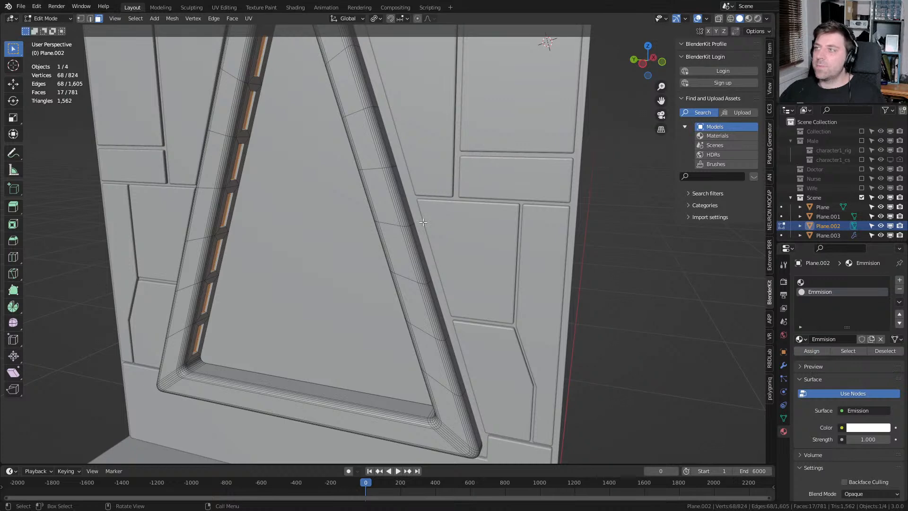
Leave Edit Mode on the frame and preview the glowing strips in rendered shading
{"action": "scroll", "coordinate": [423, 222], "scroll_direction": "down", "scroll_amount": 2}
{"action": "key", "text": "Tab"}
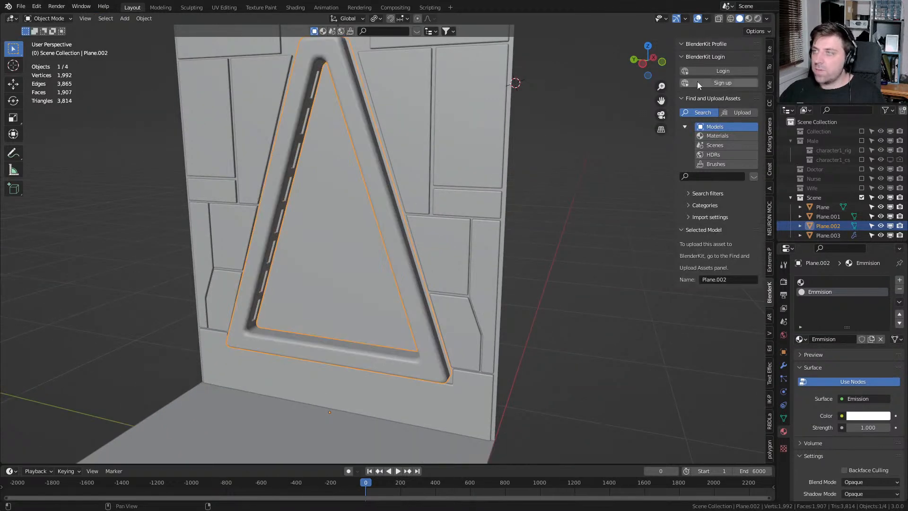
{"action": "left_click", "coordinate": [756, 18]}
{"action": "middle_click_drag", "start_coordinate": [602, 223], "coordinate": [481, 251]}
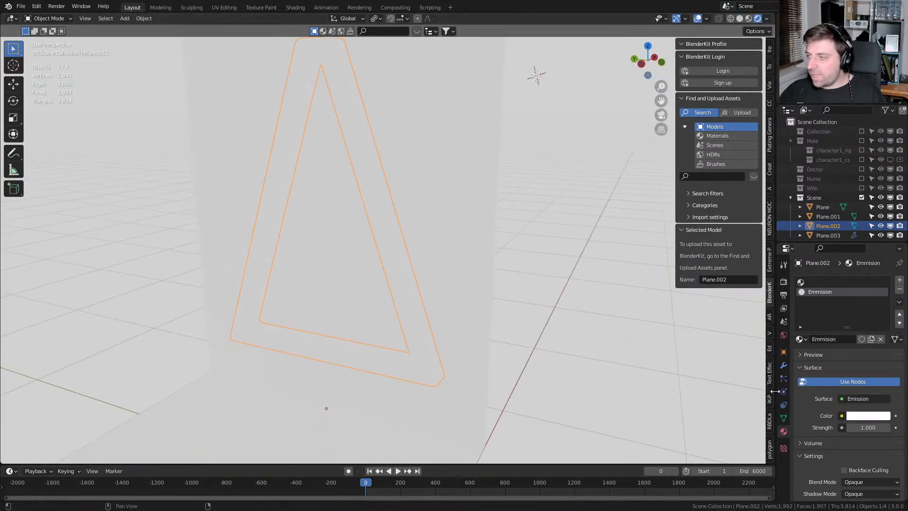
Darken the world background color to near black, set its strength to 1 and deselect the frame
{"action": "left_click", "coordinate": [784, 334]}
{"action": "left_click", "coordinate": [875, 344]}
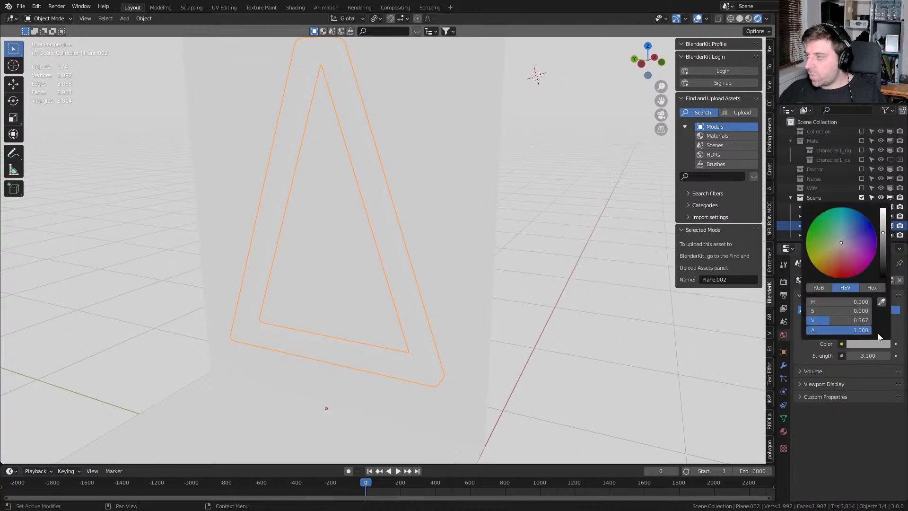
{"action": "left_click_drag", "start_coordinate": [882, 233], "coordinate": [882, 278]}
{"action": "left_click", "coordinate": [873, 354]}
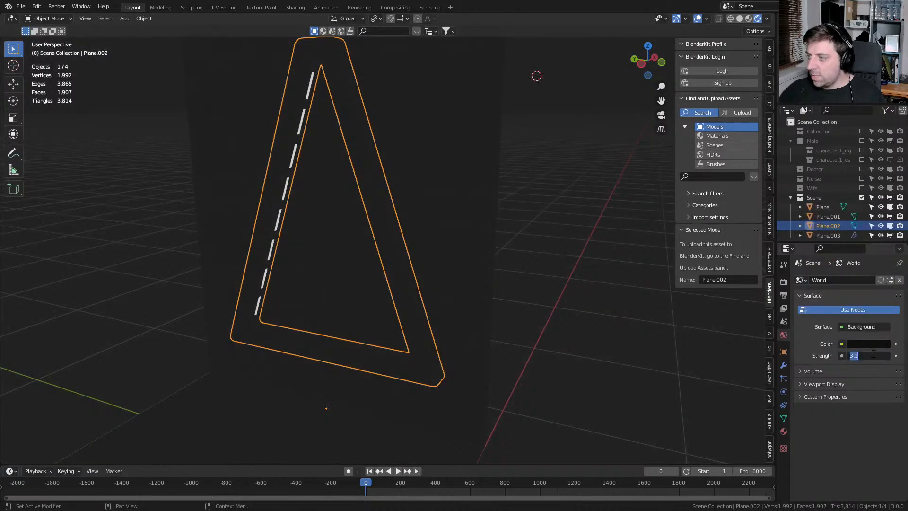
{"action": "key", "text": "Return"}
{"action": "left_click", "coordinate": [587, 348]}
{"action": "middle_click_drag", "start_coordinate": [587, 347], "coordinate": [609, 303]}
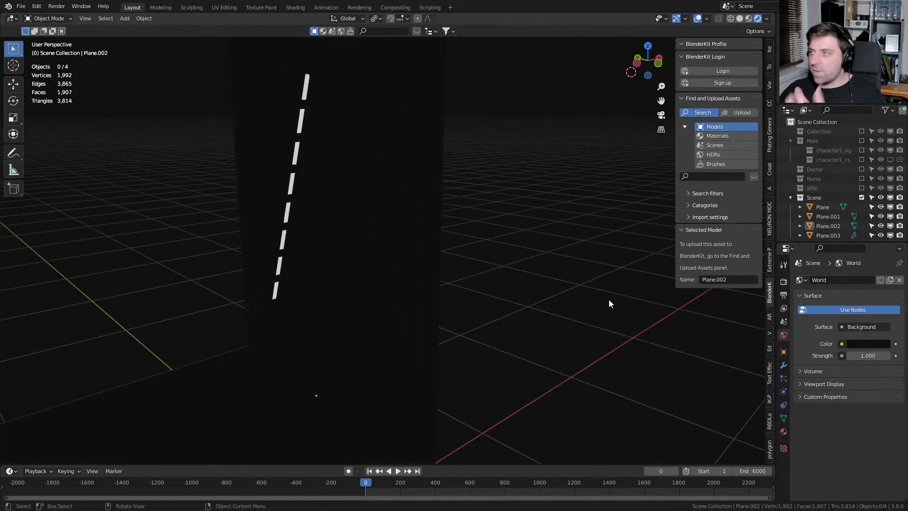
Set the render engine to Cycles
{"action": "left_click", "coordinate": [784, 281]}
{"action": "left_click", "coordinate": [860, 280]}
{"action": "left_click", "coordinate": [851, 311]}
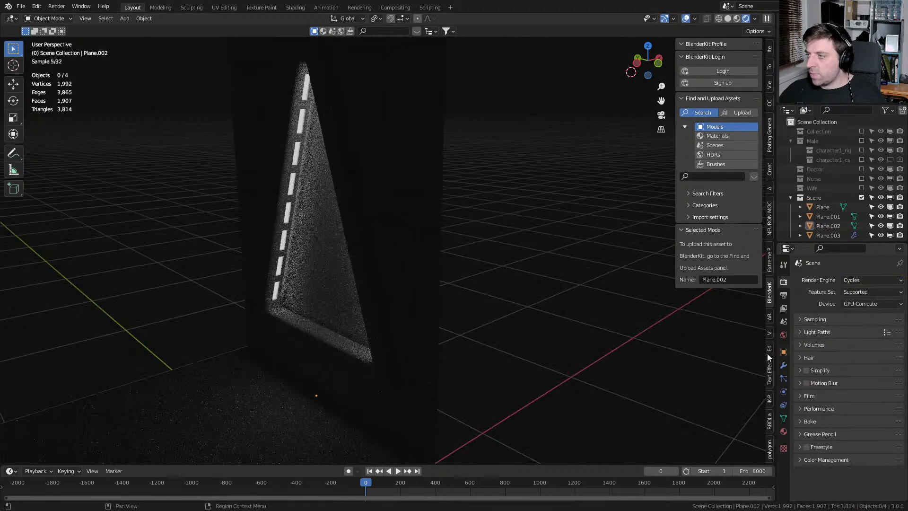
{"action": "mouse_move", "coordinate": [552, 298]}
{"action": "middle_mouse_down"}
{"action": "mouse_move", "coordinate": [668, 290]}
{"action": "mouse_move", "coordinate": [561, 298]}
{"action": "middle_mouse_up"}
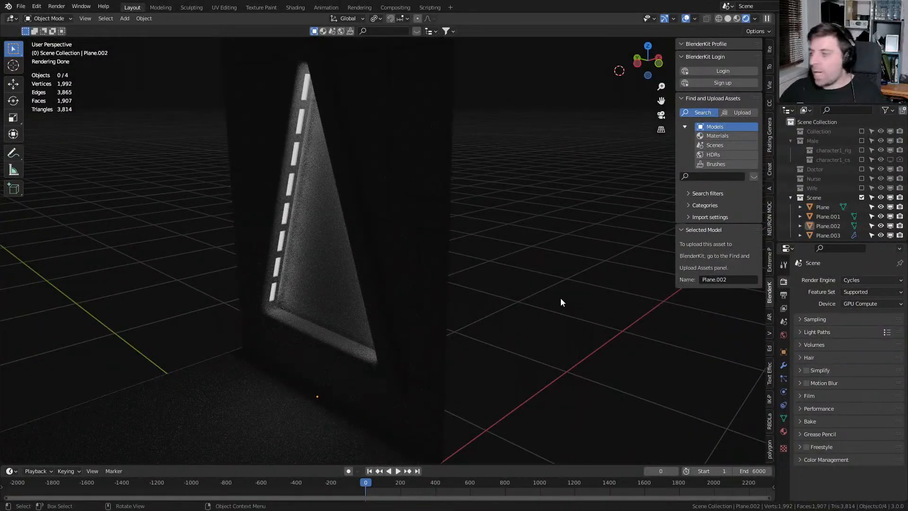
Set the Emmision material's strength to 4 and inspect the light it casts on the wall and floor
{"action": "left_click", "coordinate": [783, 430]}
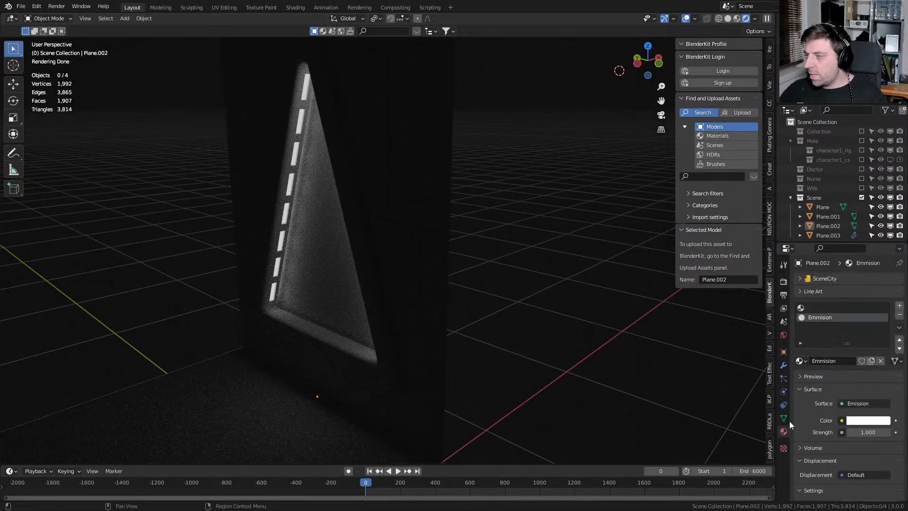
{"action": "left_click", "coordinate": [870, 432]}
{"action": "type", "text": "4"}
{"action": "key", "text": "Return"}
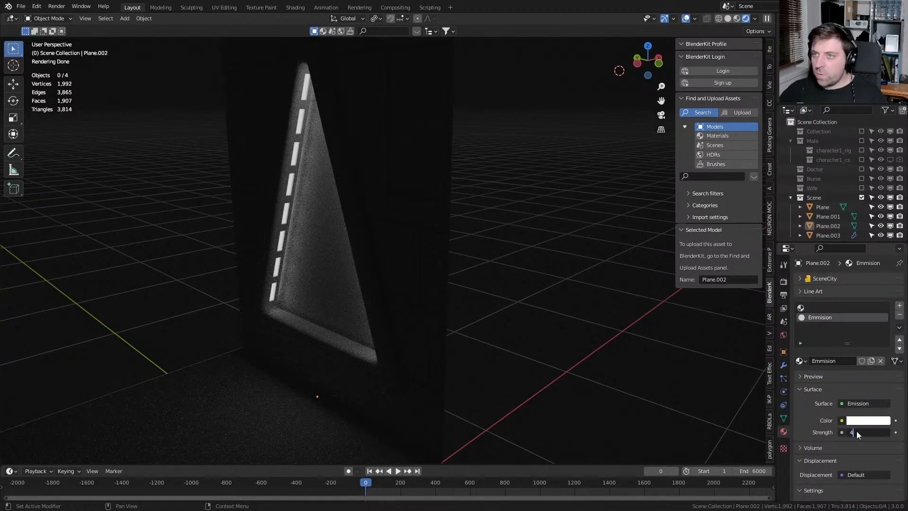
{"action": "middle_click_drag", "start_coordinate": [540, 352], "coordinate": [642, 344]}
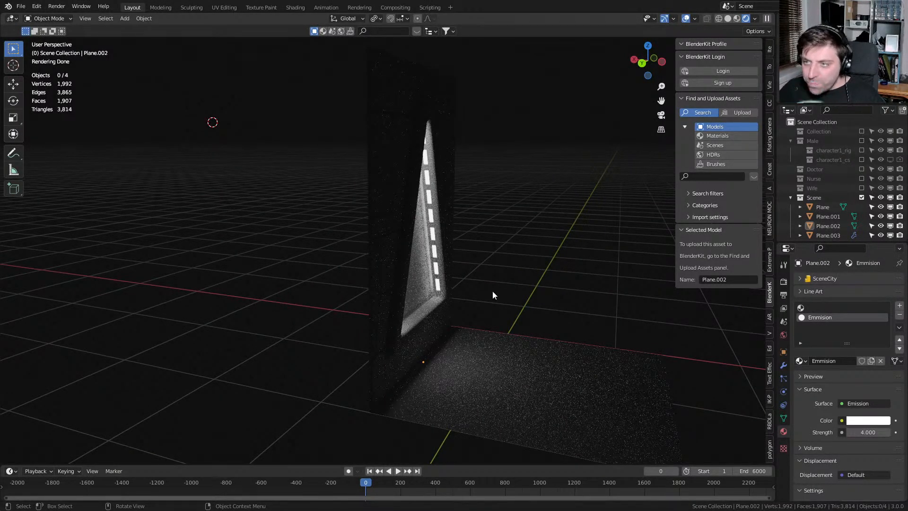
{"action": "middle_click_drag", "start_coordinate": [563, 308], "coordinate": [523, 269]}
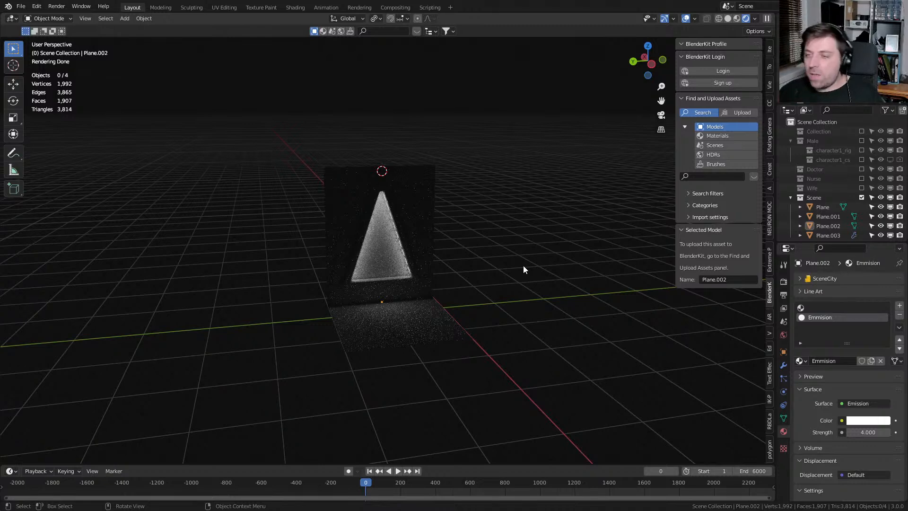
{"action": "middle_click_drag", "start_coordinate": [503, 284], "coordinate": [448, 292]}
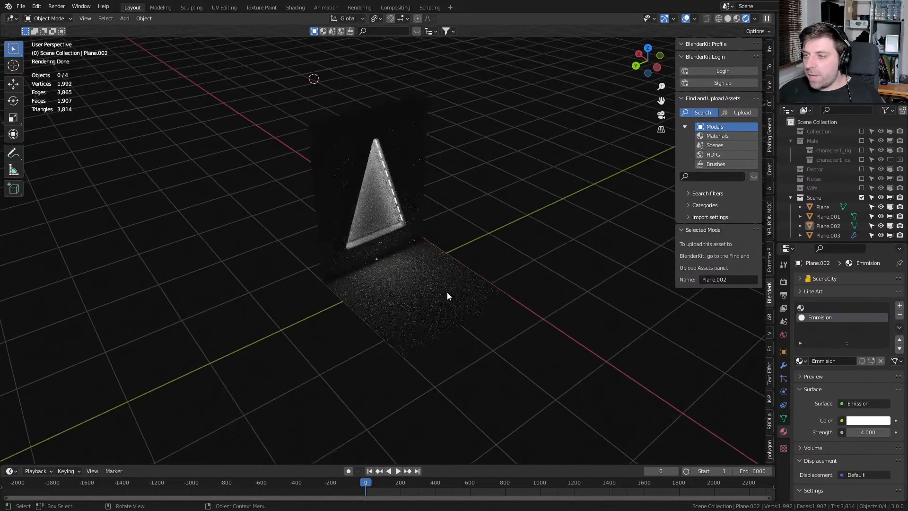
Select the floor plane and return the viewport to solid shading
{"action": "left_click", "coordinate": [447, 292]}
{"action": "middle_click_drag", "start_coordinate": [436, 249], "coordinate": [433, 234]}
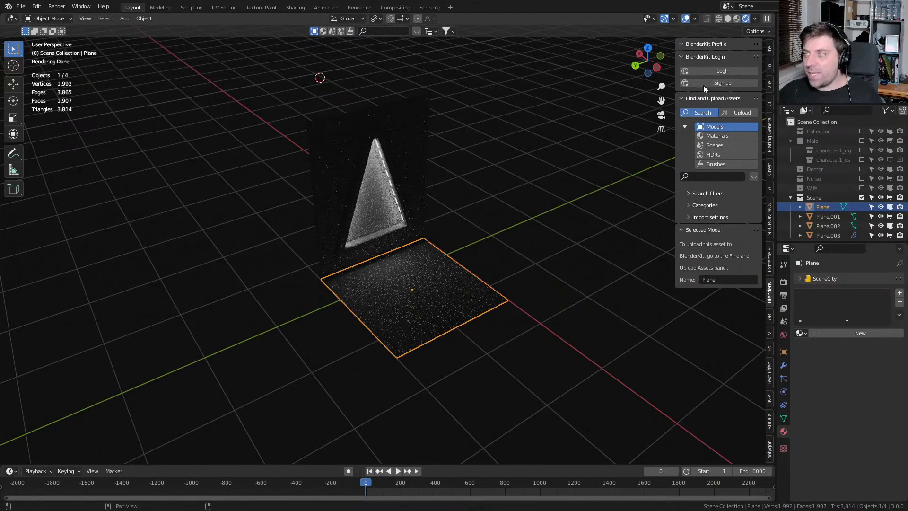
{"action": "left_click", "coordinate": [722, 19]}
{"action": "left_click", "coordinate": [740, 19]}
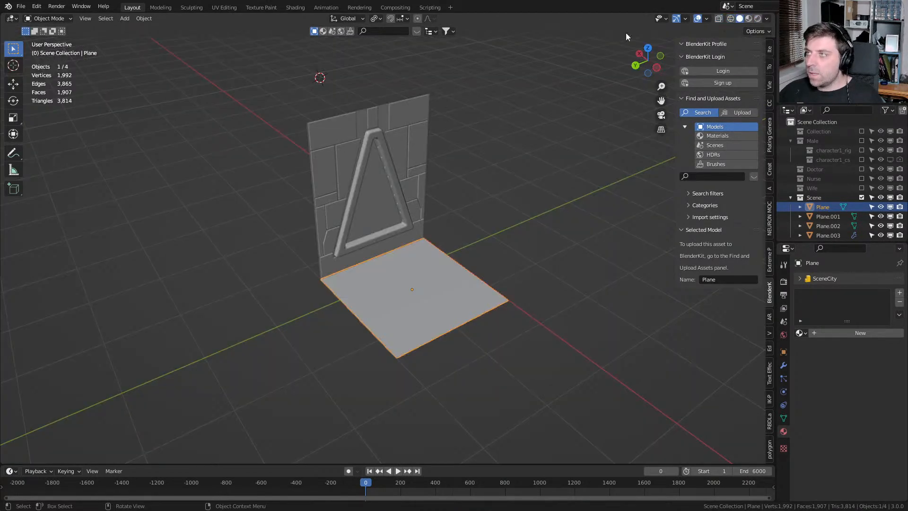
Snap the 3D cursor to the selected floor plane
{"action": "left_click", "coordinate": [376, 19]}
{"action": "middle_click_drag", "start_coordinate": [472, 195], "coordinate": [442, 249]}
{"action": "key", "text": "shift+s"}
{"action": "left_click", "coordinate": [356, 282]}
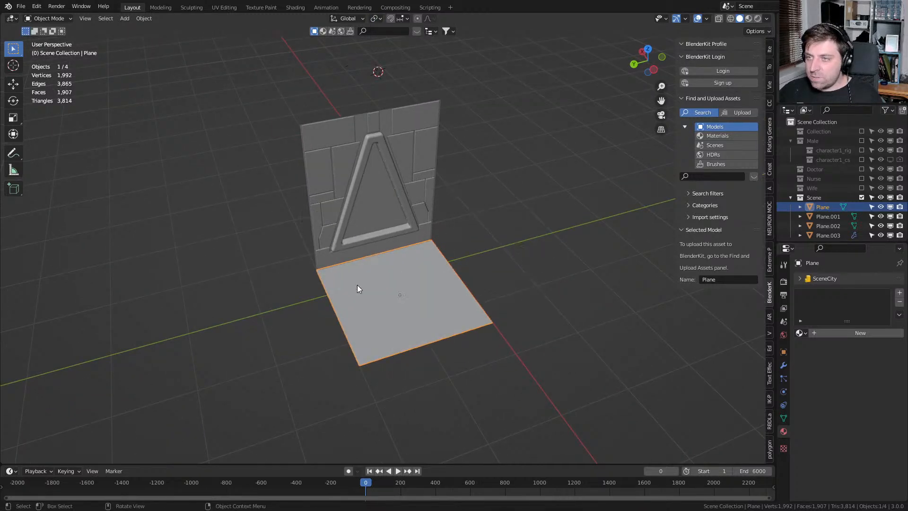
{"action": "key", "text": "shift+s"}
{"action": "left_click", "coordinate": [361, 285]}
Add a cube at the 3D cursor and scale its mesh down to about 0.149
{"action": "key", "text": "shift+a"}
{"action": "key", "text": "Escape"}
{"action": "key", "text": "shift+a"}
{"action": "mouse_move", "coordinate": [310, 284]}
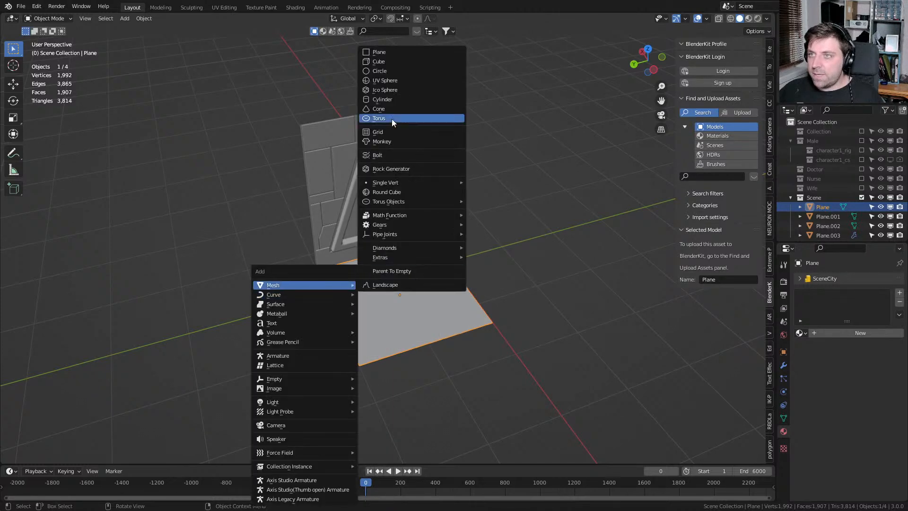
{"action": "left_click", "coordinate": [395, 62]}
{"action": "middle_click_drag", "start_coordinate": [440, 222], "coordinate": [512, 297]}
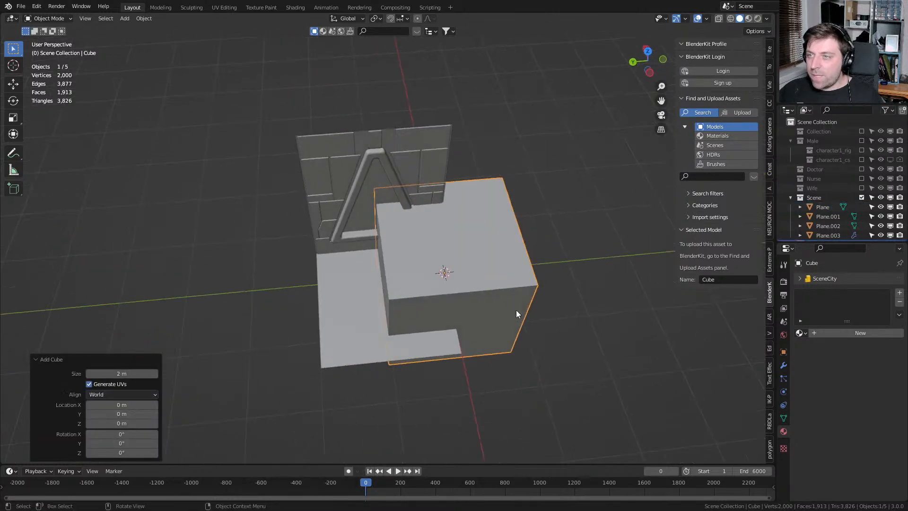
{"action": "key", "text": "Tab"}
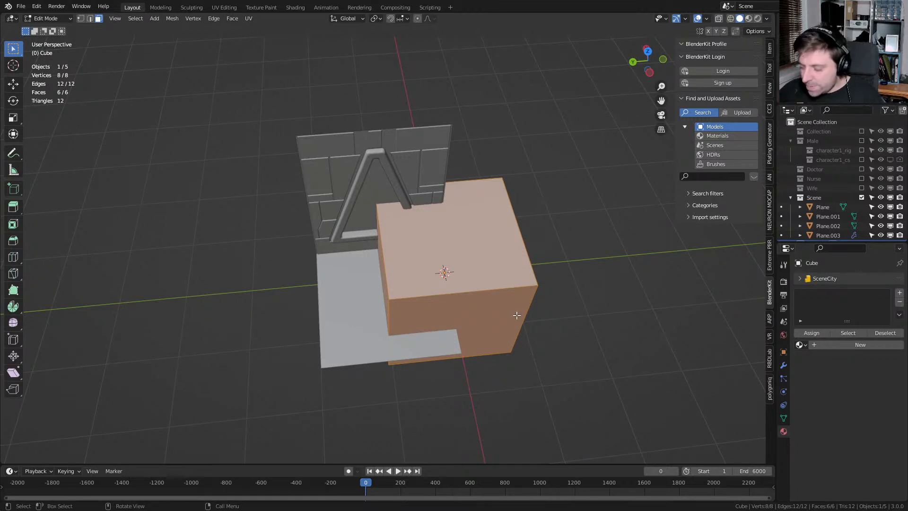
{"action": "key", "text": "s"}
{"action": "left_click", "coordinate": [465, 280]}
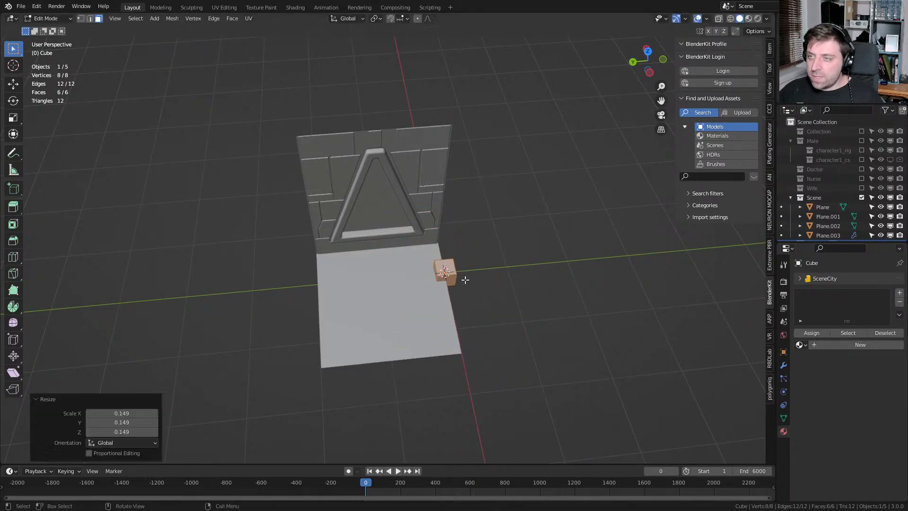
Shift the small cube's mesh -0.2 m along Y in top view
{"action": "key", "text": "KP_7"}
{"action": "key", "text": "Tab"}
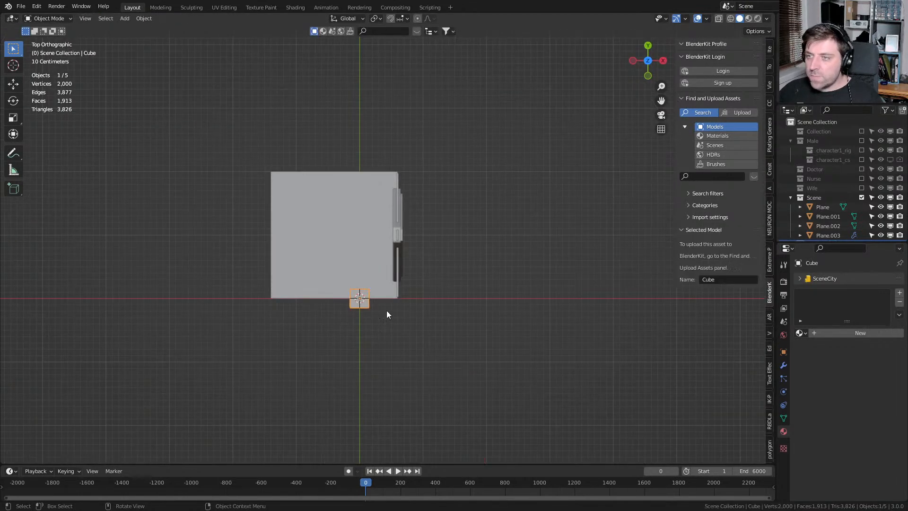
{"action": "key", "text": "g"}
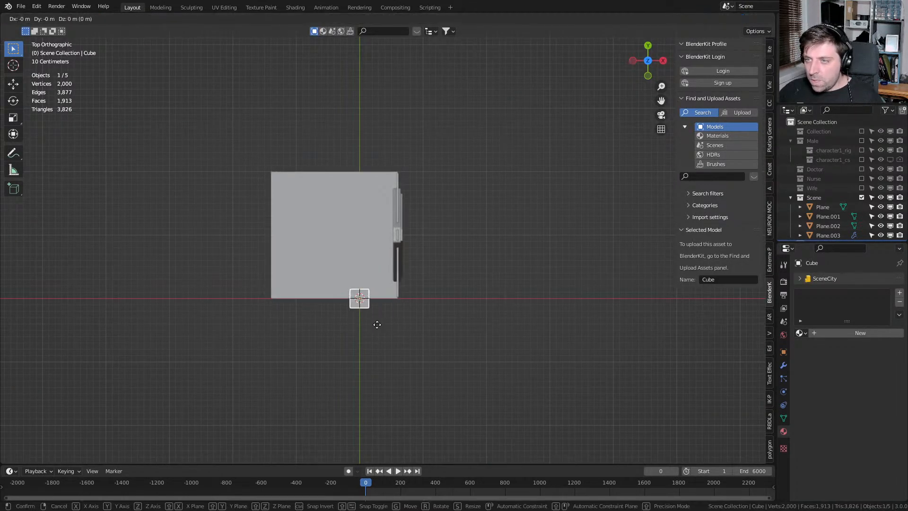
{"action": "left_click", "coordinate": [376, 324], "text": "ctrl"}
{"action": "scroll", "coordinate": [394, 265], "scroll_direction": "up", "scroll_amount": 5}
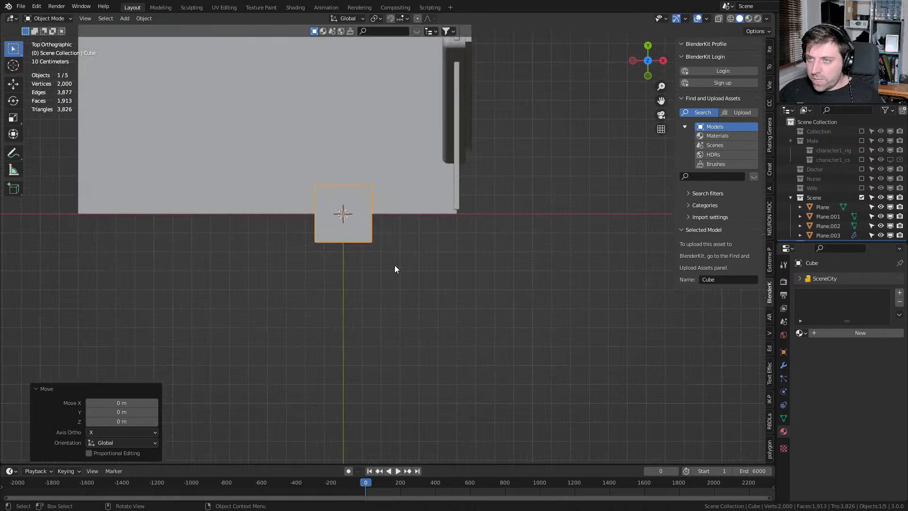
{"action": "key", "text": "Tab"}
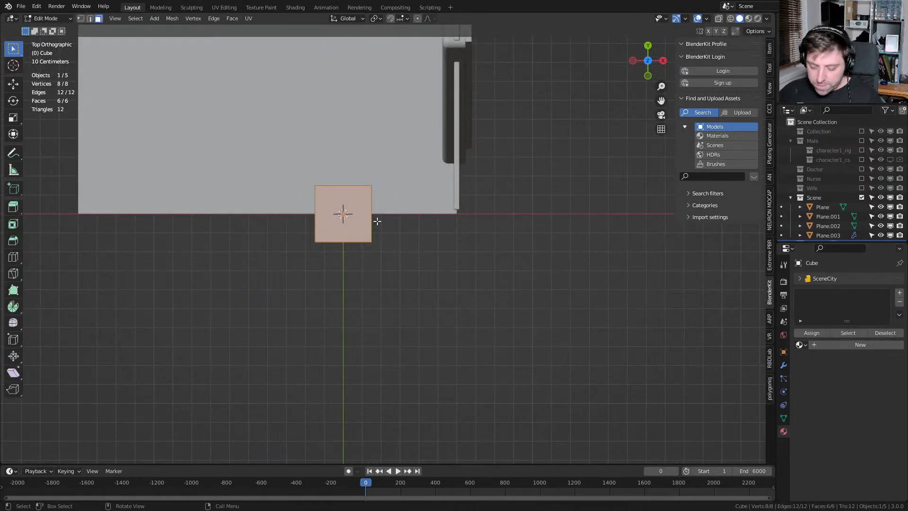
{"action": "key", "text": "g"}
{"action": "key", "text": "y"}
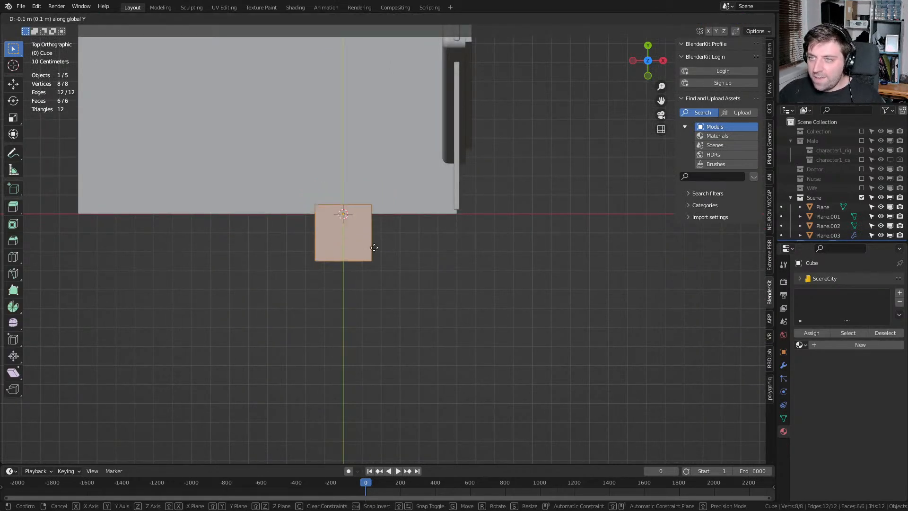
{"action": "left_click", "coordinate": [374, 265]}
Set the local Y position of the cube face nearest the floor plane to 0 m, working in wireframe
{"action": "key", "text": "z"}
{"action": "left_click", "coordinate": [298, 255]}
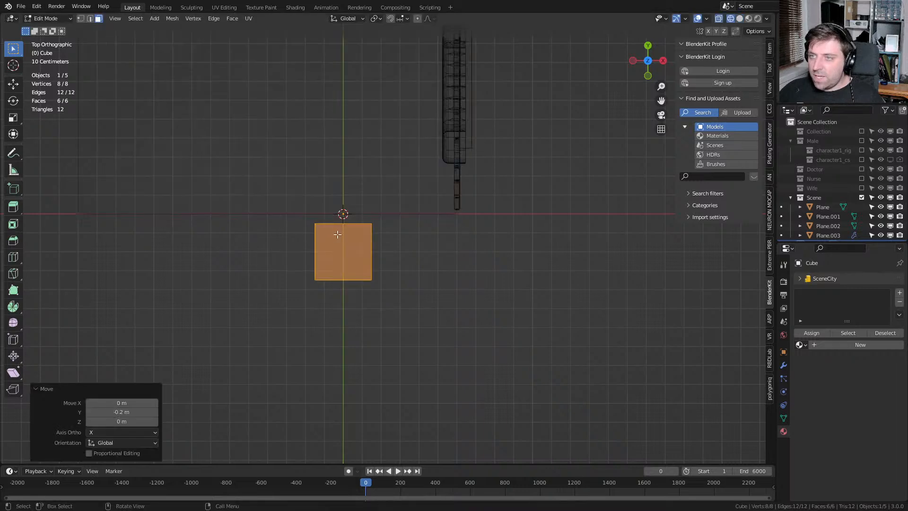
{"action": "left_click", "coordinate": [769, 48]}
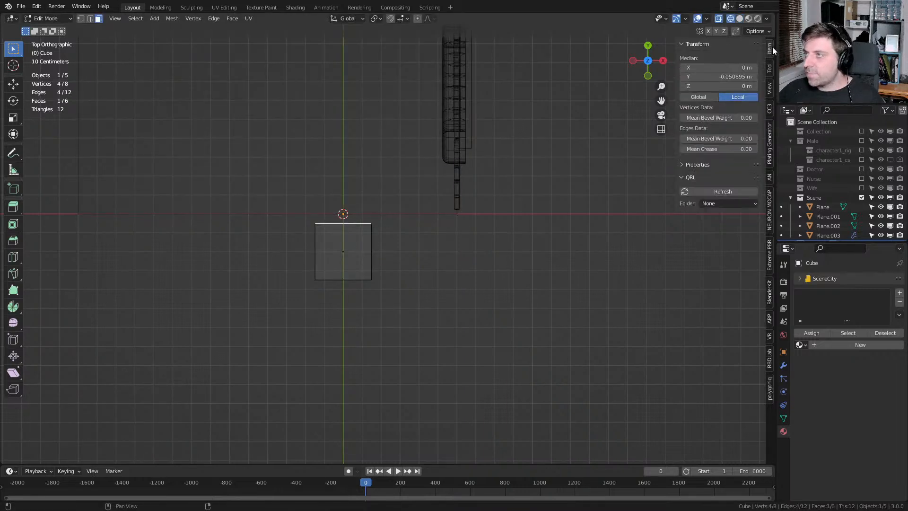
{"action": "left_click", "coordinate": [728, 77]}
{"action": "type", "text": "0"}
{"action": "key", "text": "Return"}
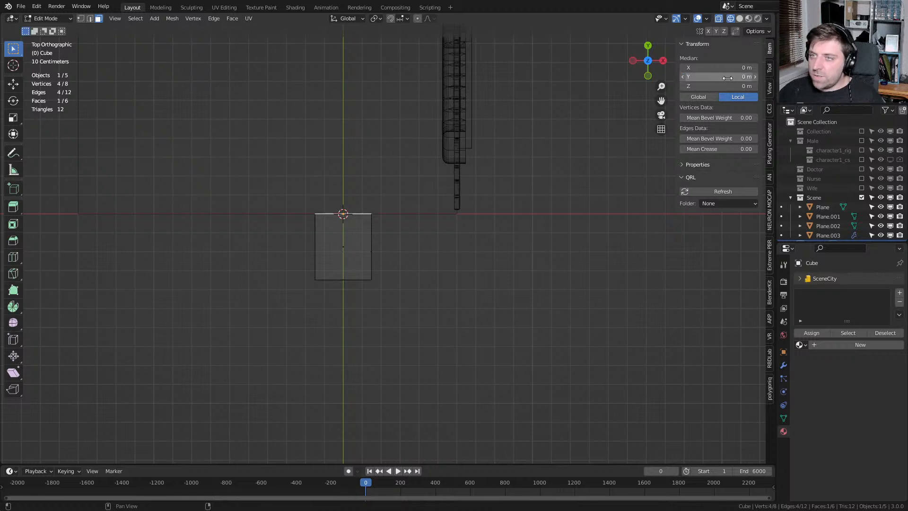
Set the opposite end face of the cube to a local Y position of -0.5 m
{"action": "left_click", "coordinate": [344, 280]}
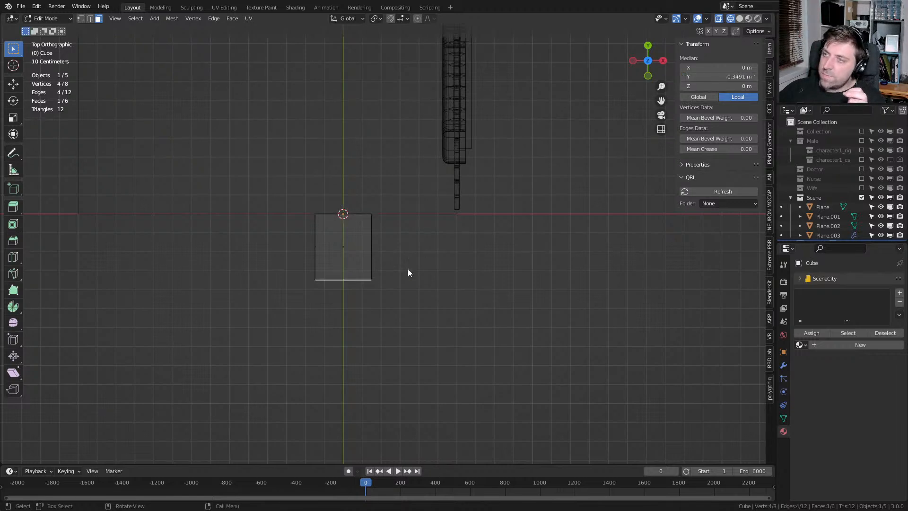
{"action": "left_click", "coordinate": [728, 77]}
{"action": "type", "text": "-0.5"}
{"action": "key", "text": "Return"}
{"action": "middle_click_drag", "start_coordinate": [355, 330], "coordinate": [415, 310]}
{"action": "key", "text": "Tab"}
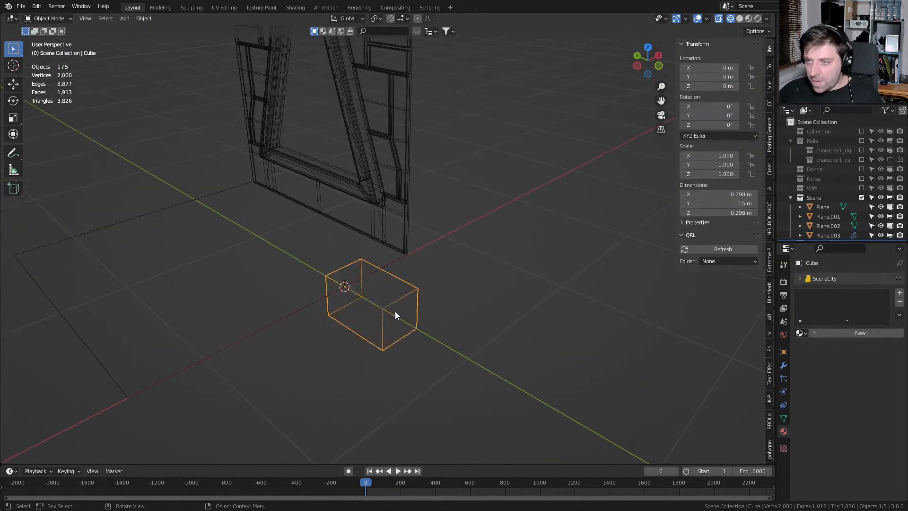
Move the box along X to 0.6 m so it lines up with the end of the wall
{"action": "key", "text": "KP_7"}
{"action": "key", "text": "g"}
{"action": "key", "text": "y"}
{"action": "key", "text": "x"}
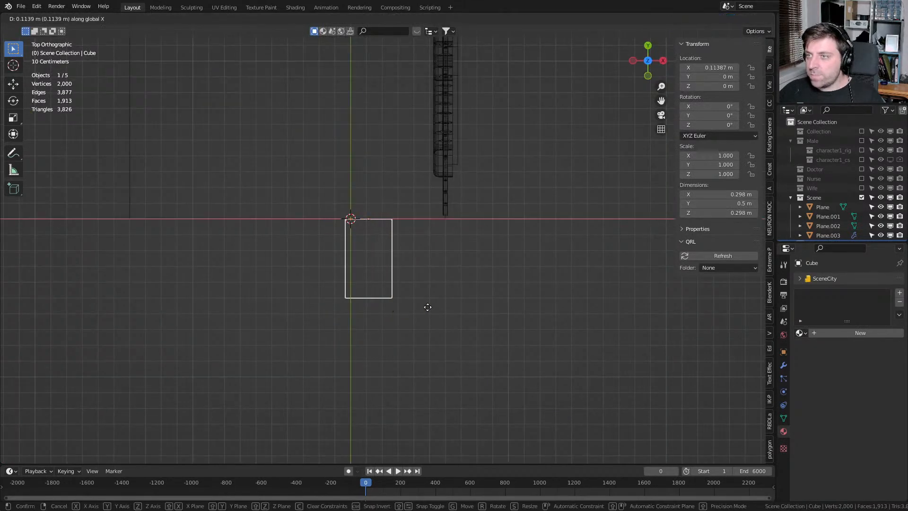
{"action": "left_click", "coordinate": [482, 306]}
{"action": "middle_click_drag", "start_coordinate": [483, 306], "coordinate": [426, 265]}
Raise the box's top face about 2.62 m along Z to form a pillar taller than the wall
{"action": "key", "text": "Tab"}
{"action": "left_click", "coordinate": [413, 263]}
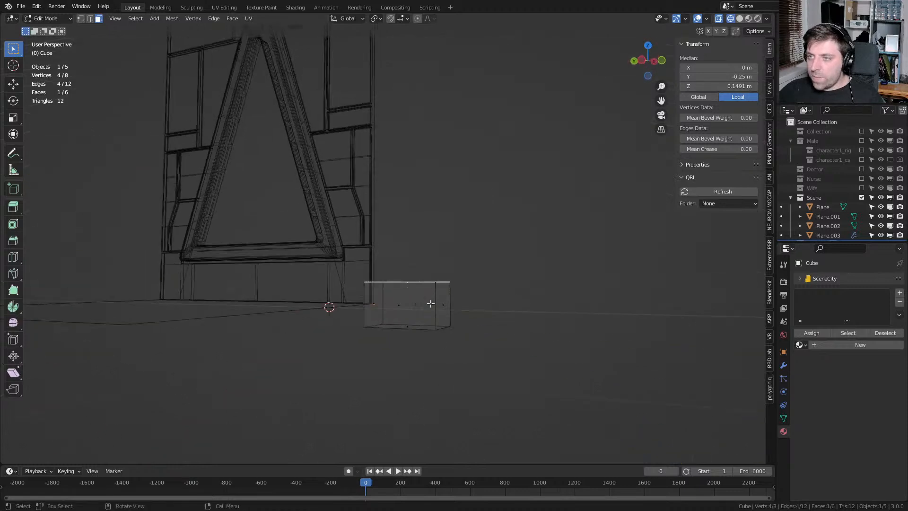
{"action": "key", "text": "g"}
{"action": "key", "text": "z"}
{"action": "left_click", "coordinate": [448, 412]}
{"action": "scroll", "coordinate": [442, 349], "scroll_direction": "down", "scroll_amount": 3}
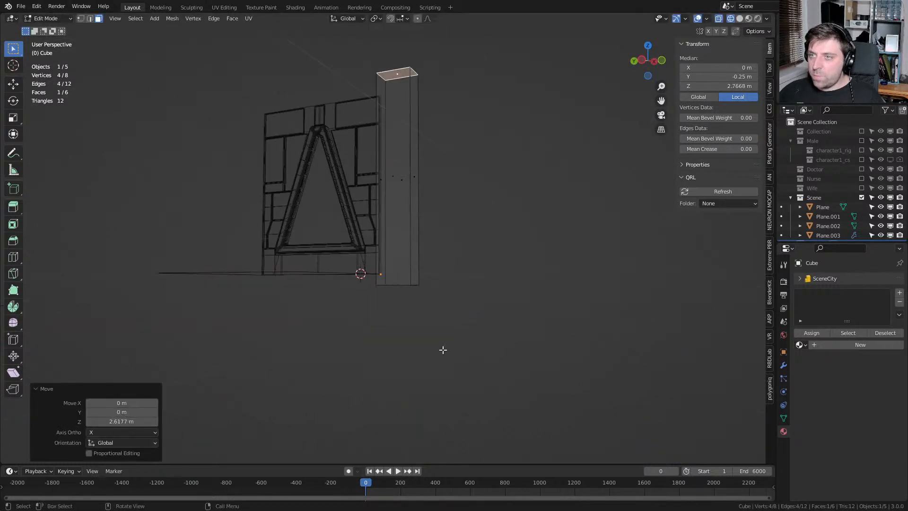
{"action": "middle_click_drag", "start_coordinate": [429, 275], "coordinate": [410, 299]}
Bevel the pillar's two front vertical edges by about 0.106 m with 5 segments and return to solid shading
{"action": "key", "text": "2"}
{"action": "left_click", "coordinate": [380, 256]}
{"action": "left_click", "coordinate": [413, 280]}
{"action": "left_click", "coordinate": [385, 268], "text": "shift"}
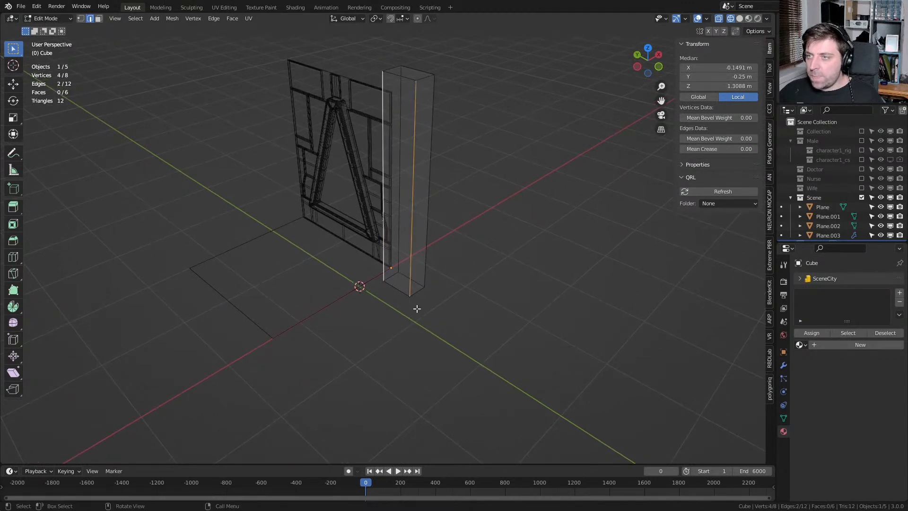
{"action": "middle_click_drag", "start_coordinate": [412, 348], "coordinate": [406, 332]}
{"action": "scroll", "coordinate": [407, 332], "scroll_direction": "up", "scroll_amount": 2}
{"action": "key", "text": "ctrl+b"}
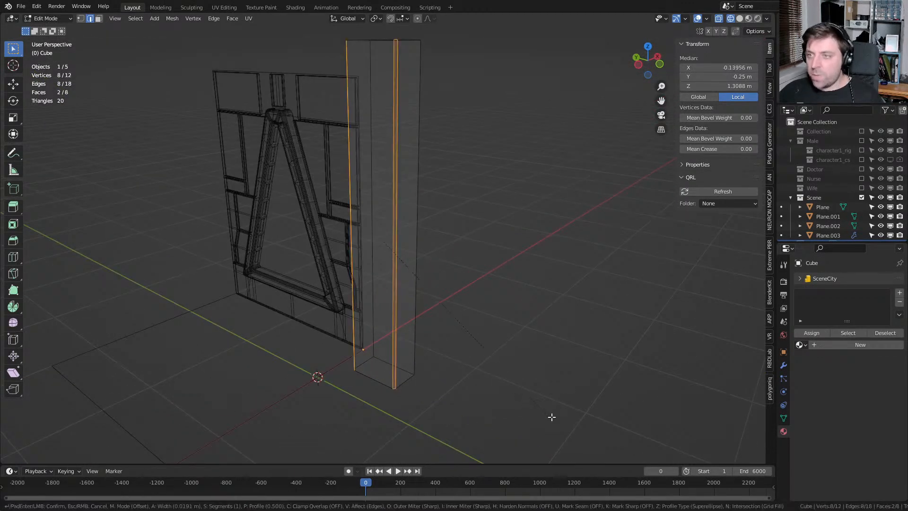
{"action": "scroll", "coordinate": [676, 429], "scroll_direction": "up", "scroll_amount": 4}
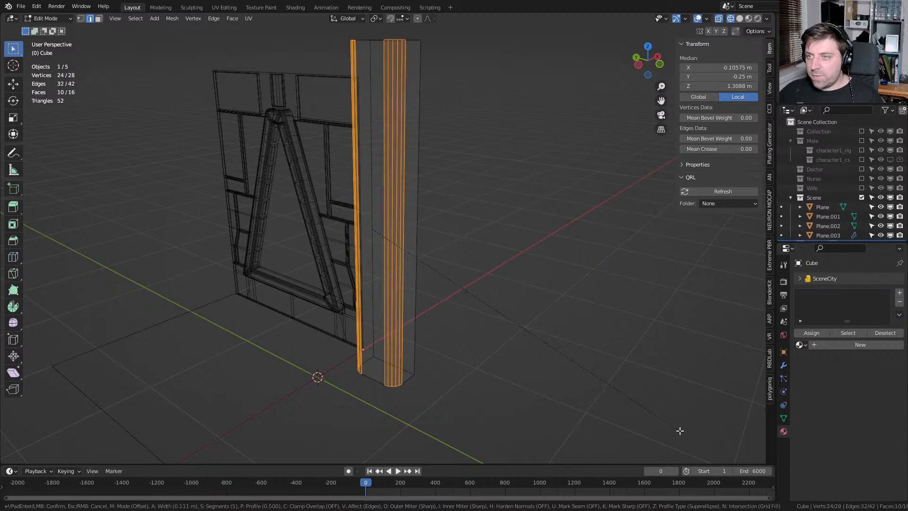
{"action": "left_click", "coordinate": [674, 429]}
{"action": "key", "text": "shift+z"}
{"action": "scroll", "coordinate": [497, 378], "scroll_direction": "down", "scroll_amount": 4}
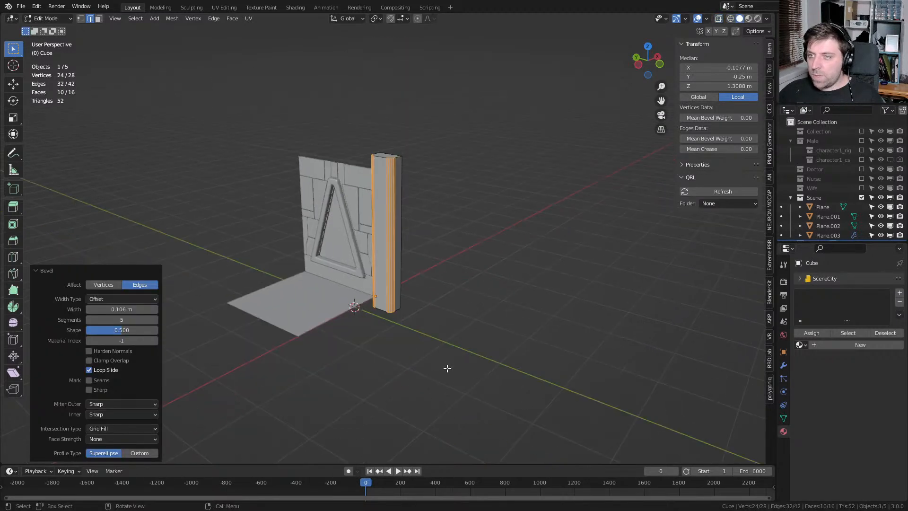
Apply Shade Smooth to the pillar object
{"action": "key", "text": "Tab"}
{"action": "scroll", "coordinate": [433, 348], "scroll_direction": "up", "scroll_amount": 3}
{"action": "key", "text": "F3"}
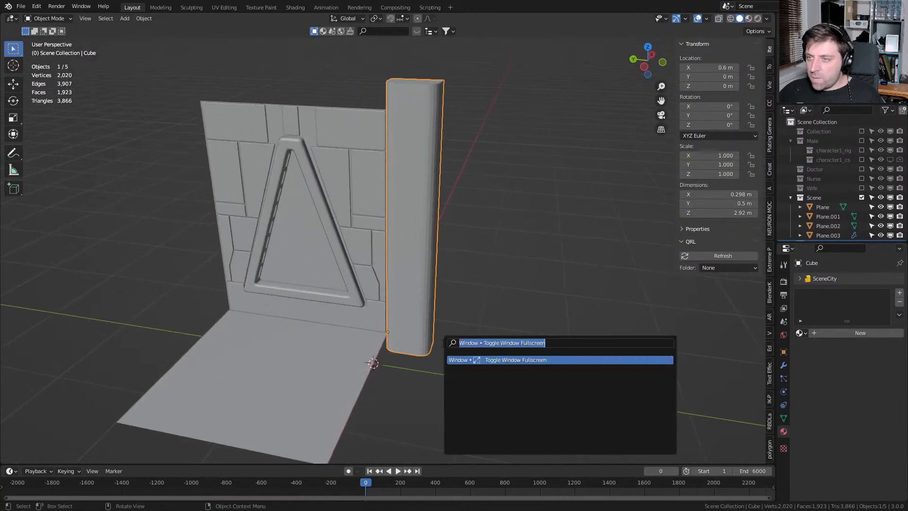
{"action": "type", "text": "smo"}
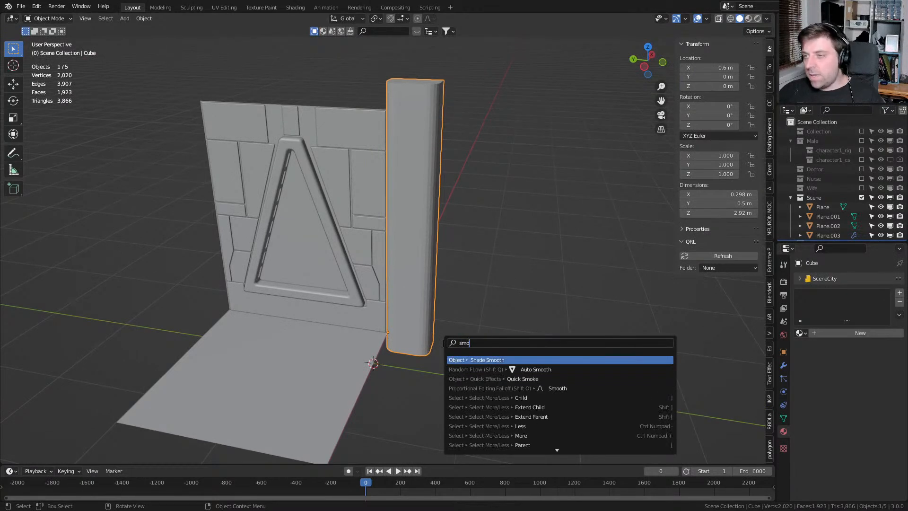
{"action": "key", "text": "Return"}
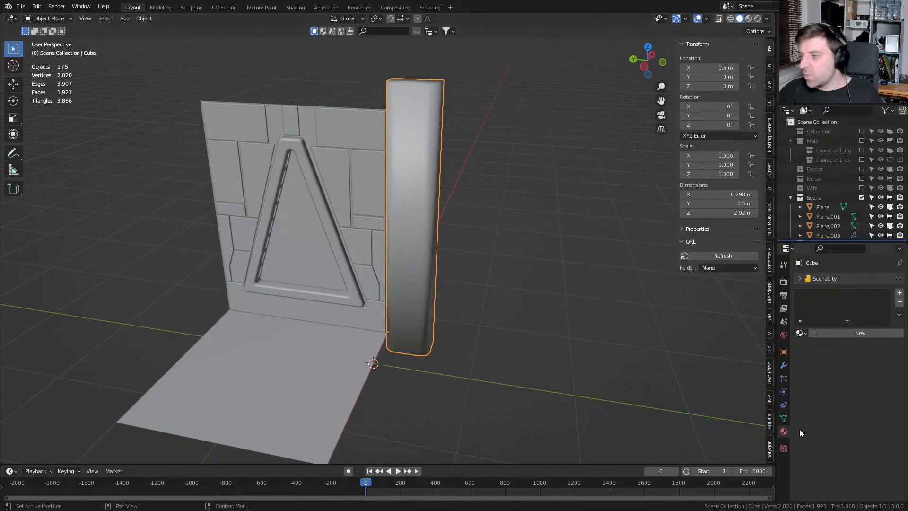
Inspect the pillar's smoothed surface and search its object properties for a normal smoothing option
{"action": "middle_click_drag", "start_coordinate": [542, 374], "coordinate": [601, 343]}
{"action": "left_click", "coordinate": [783, 418]}
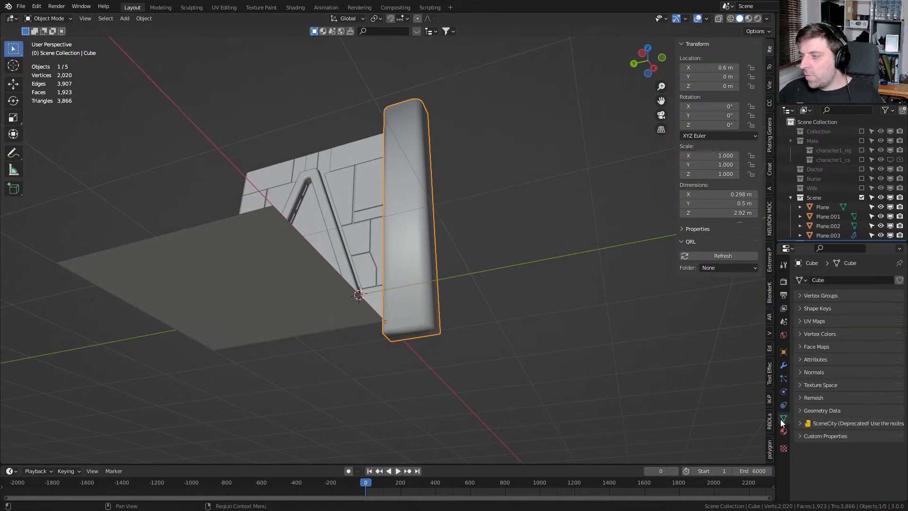
{"action": "left_click", "coordinate": [782, 379]}
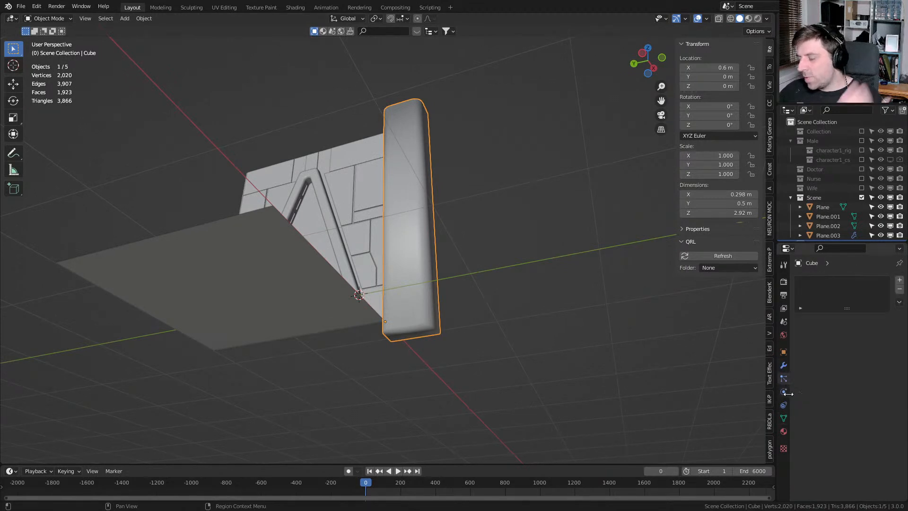
{"action": "left_click", "coordinate": [783, 352]}
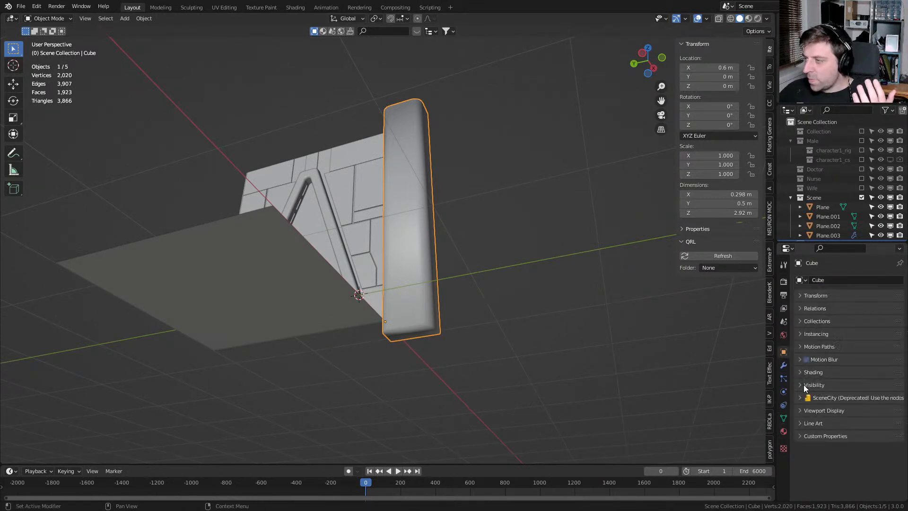
{"action": "left_click", "coordinate": [798, 372]}
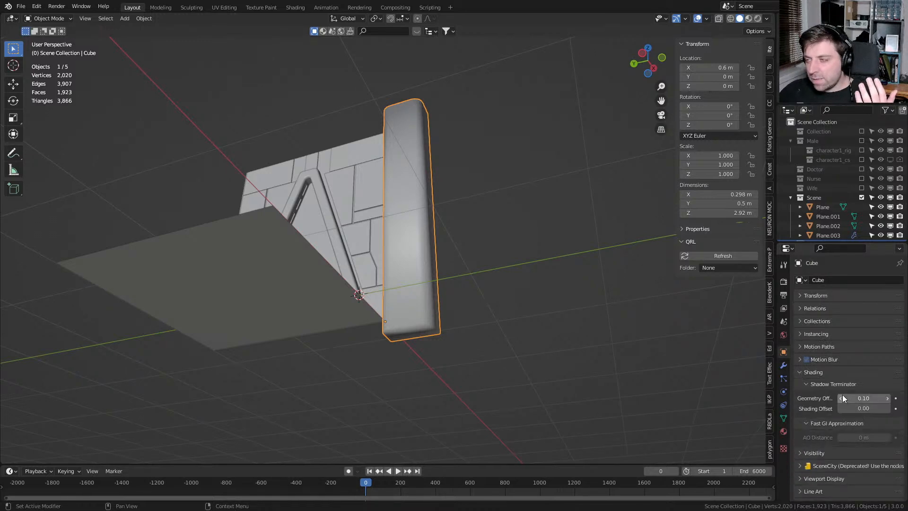
{"action": "left_click", "coordinate": [799, 374]}
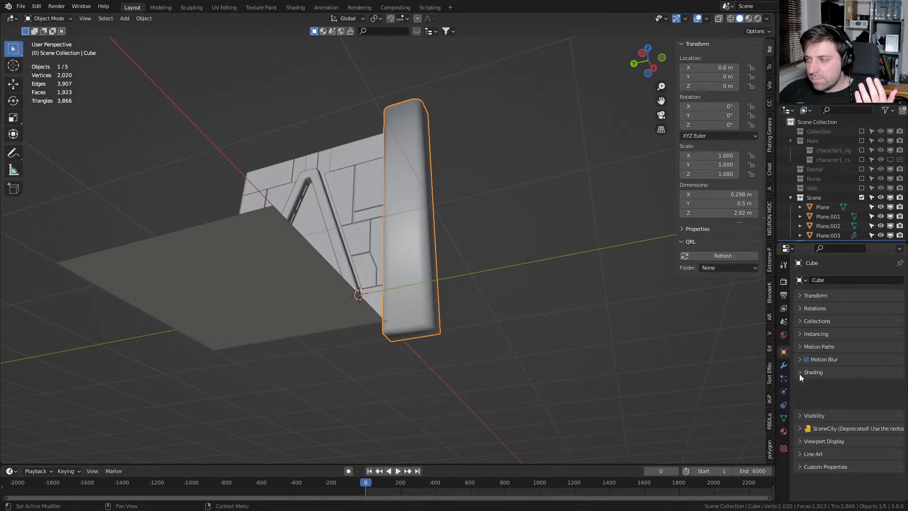
{"action": "left_click", "coordinate": [799, 386]}
{"action": "left_click", "coordinate": [799, 387]}
{"action": "left_click", "coordinate": [799, 387]}
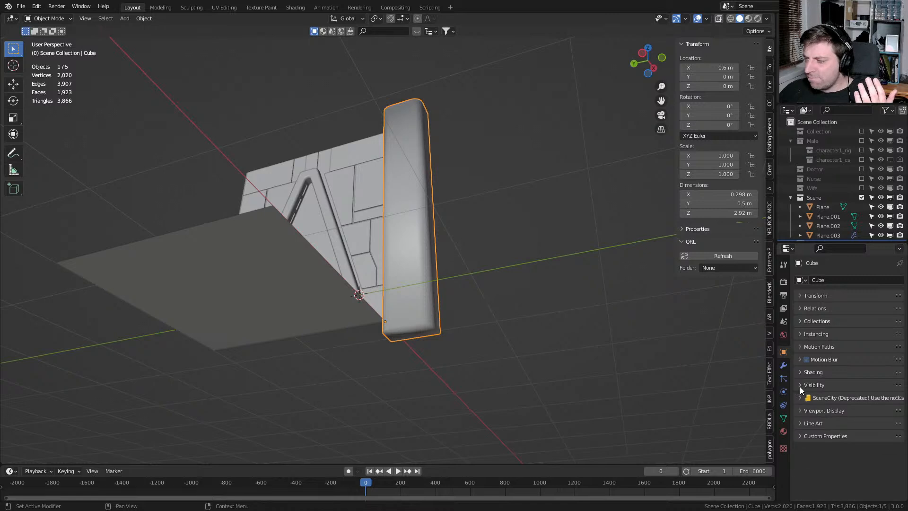
Enable Auto Smooth in the pillar's mesh normals settings
{"action": "left_click", "coordinate": [783, 415]}
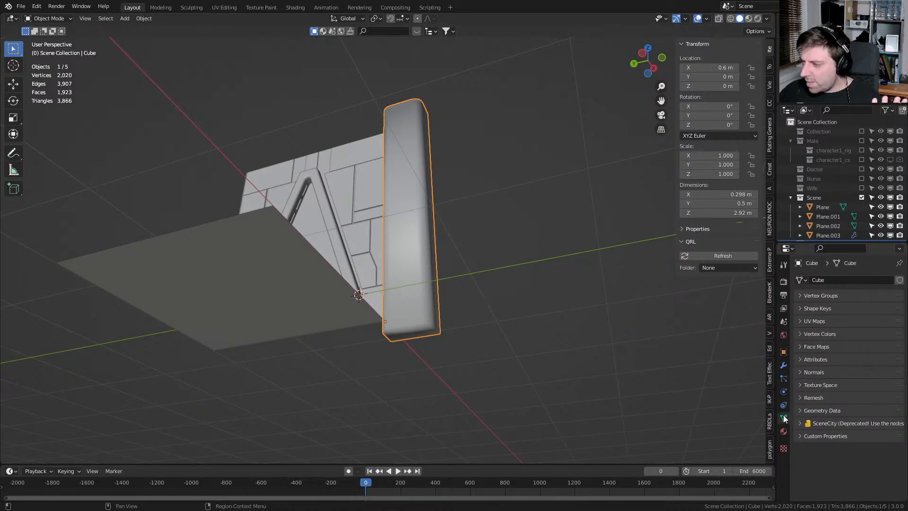
{"action": "left_click", "coordinate": [797, 372]}
{"action": "left_click", "coordinate": [840, 386]}
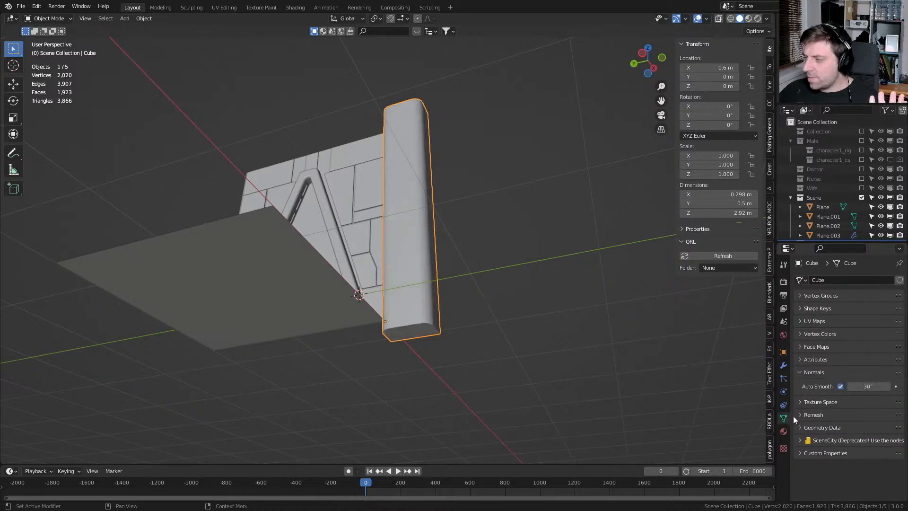
Delete the pillar's top, bottom and back faces
{"action": "middle_click_drag", "start_coordinate": [497, 293], "coordinate": [460, 156]}
{"action": "key", "text": "Tab"}
{"action": "left_click", "coordinate": [390, 71]}
{"action": "left_click", "coordinate": [412, 256], "text": "shift"}
{"action": "middle_click_drag", "start_coordinate": [503, 257], "coordinate": [450, 308]}
{"action": "left_click", "coordinate": [373, 257], "text": "shift"}
{"action": "key", "text": "x"}
{"action": "left_click", "coordinate": [373, 257]}
{"action": "key", "text": "Tab"}
Duplicate the pillar 2.5 m along Y to the other side of the wall panel
{"action": "key", "text": "KP_1"}
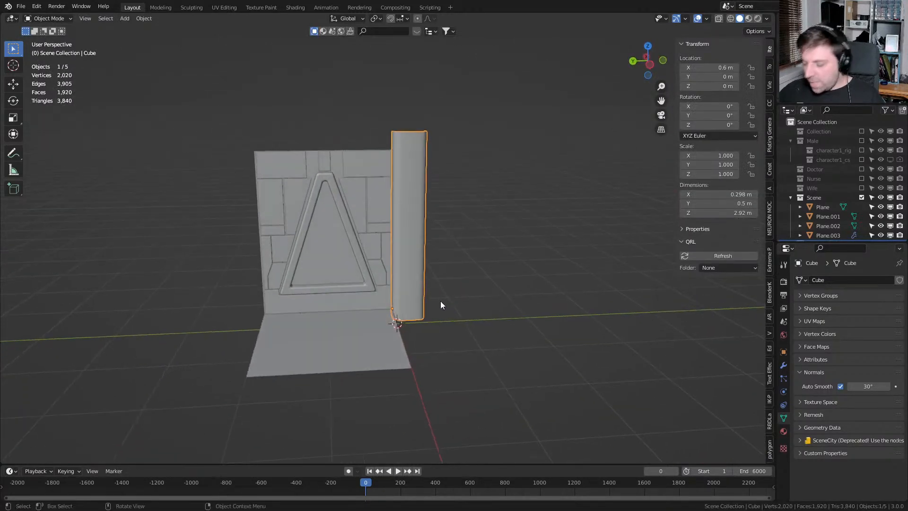
{"action": "key", "text": "KP_7"}
{"action": "key", "text": "shift+d"}
{"action": "key", "text": "y"}
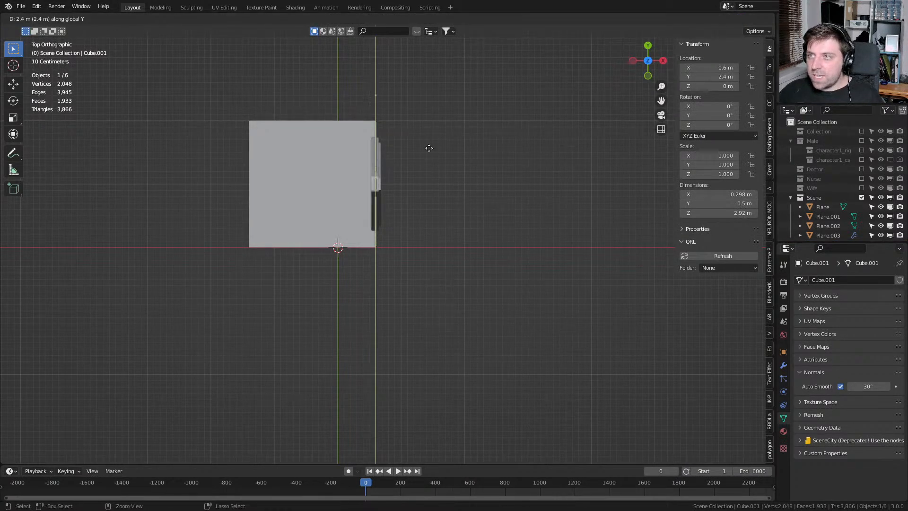
{"action": "left_click", "coordinate": [429, 144]}
{"action": "middle_click_drag", "start_coordinate": [429, 144], "coordinate": [452, 232]}
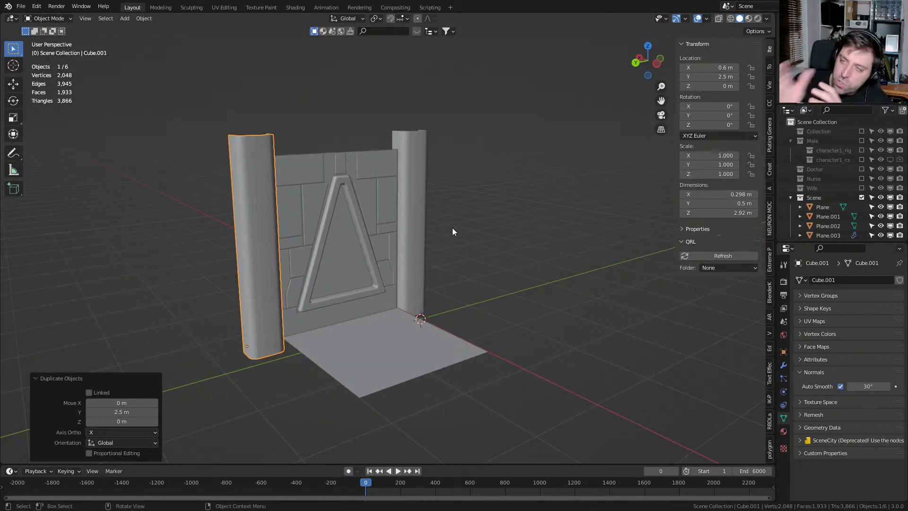
Add a new 2 m mesh plane at the world origin beside the floor plane
{"action": "middle_click_drag", "start_coordinate": [421, 356], "coordinate": [435, 377]}
{"action": "left_click", "coordinate": [436, 377]}
{"action": "scroll", "coordinate": [435, 371], "scroll_direction": "down", "scroll_amount": 4}
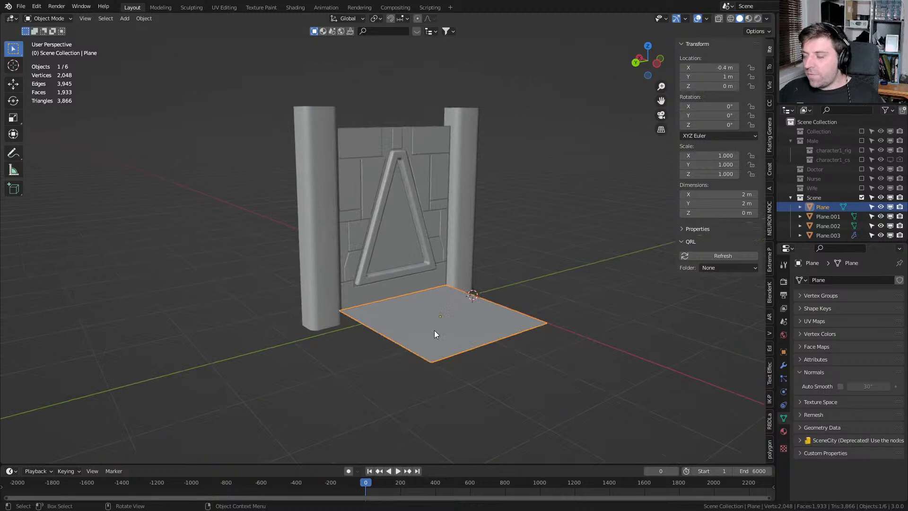
{"action": "scroll", "coordinate": [435, 334], "scroll_direction": "down", "scroll_amount": 2}
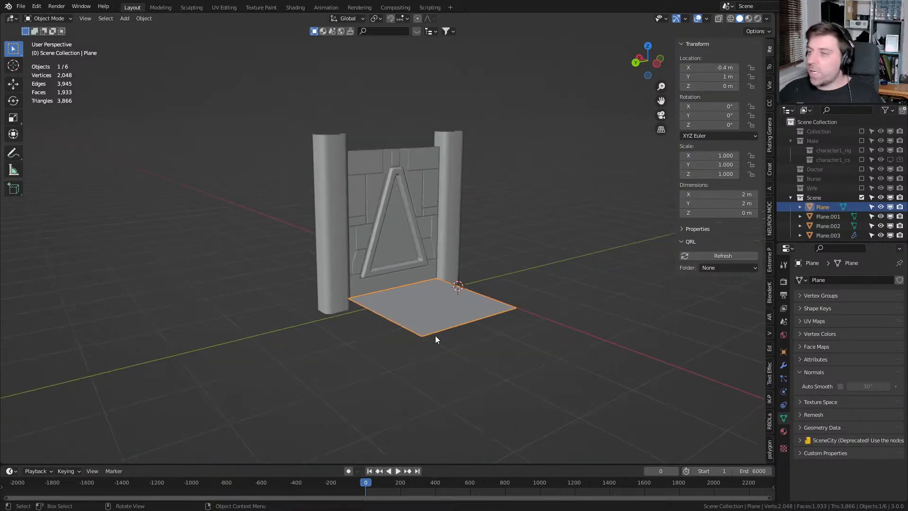
{"action": "key", "text": "shift+a"}
{"action": "mouse_move", "coordinate": [415, 286]}
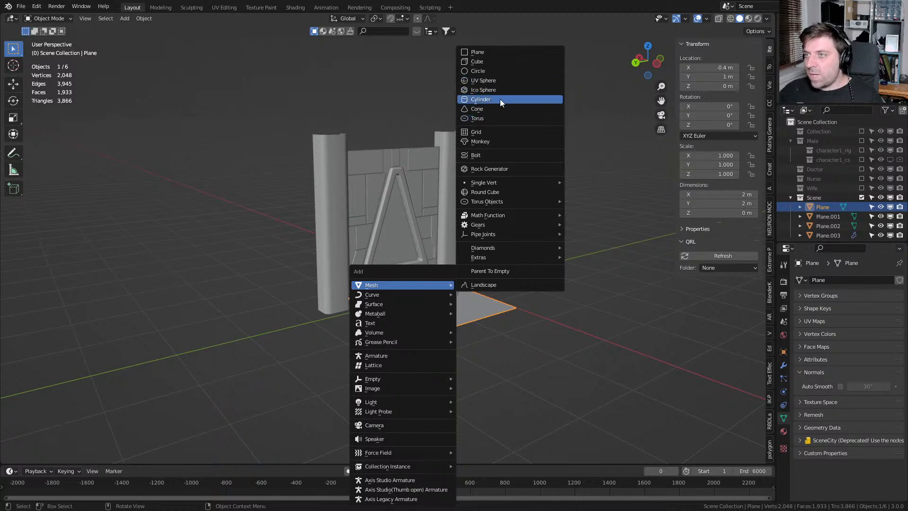
{"action": "left_click", "coordinate": [498, 49]}
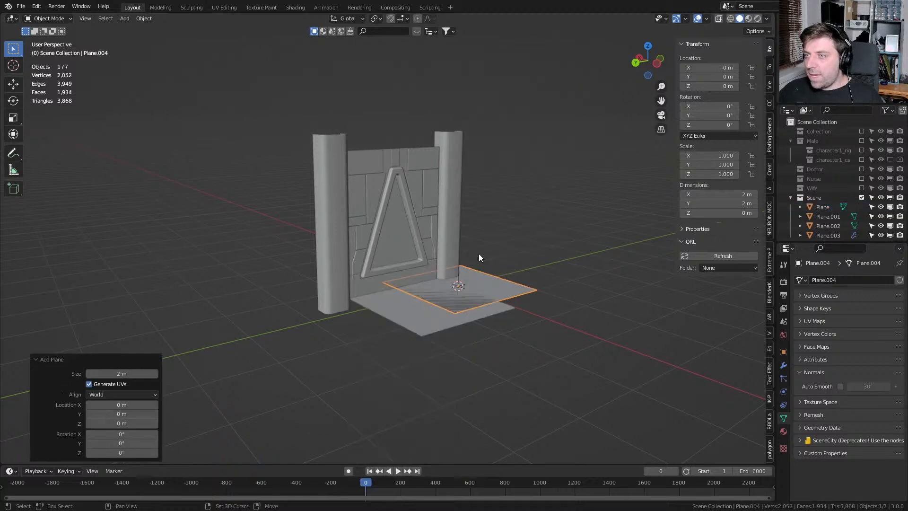
{"action": "middle_click_drag", "start_coordinate": [478, 256], "coordinate": [410, 275], "text": "shift"}
Cut two evenly spaced edge loops across the new plane and bevel both into narrow strips
{"action": "key", "text": "Tab"}
{"action": "middle_click_drag", "start_coordinate": [431, 328], "coordinate": [416, 341]}
{"action": "key", "text": "ctrl+r"}
{"action": "scroll", "coordinate": [405, 330], "scroll_direction": "up", "scroll_amount": 1}
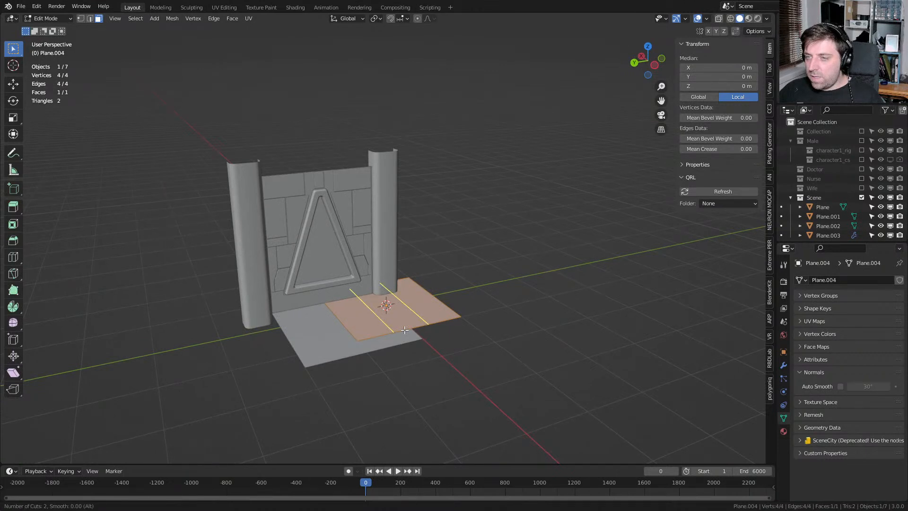
{"action": "left_click", "coordinate": [404, 330]}
{"action": "right_click", "coordinate": [405, 330]}
{"action": "scroll", "coordinate": [454, 327], "scroll_direction": "up", "scroll_amount": 3}
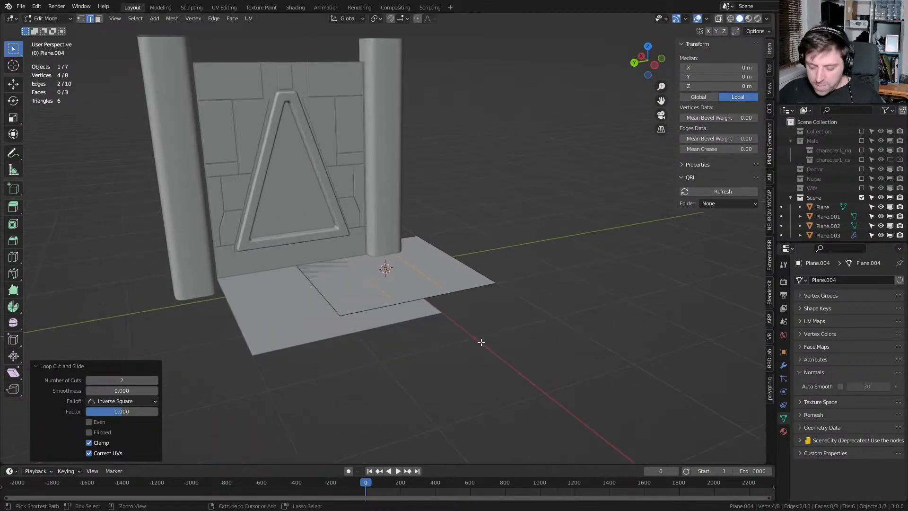
{"action": "key", "text": "ctrl+b"}
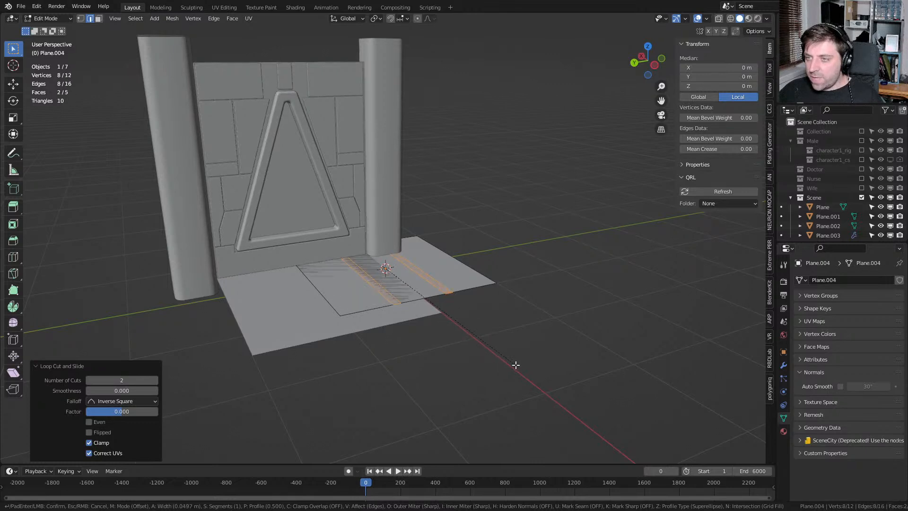
{"action": "left_click", "coordinate": [498, 353]}
Lower the plane's middle face by about 0.33 m along Z to form a trough with sloped sides
{"action": "key", "text": "3"}
{"action": "left_click", "coordinate": [406, 285]}
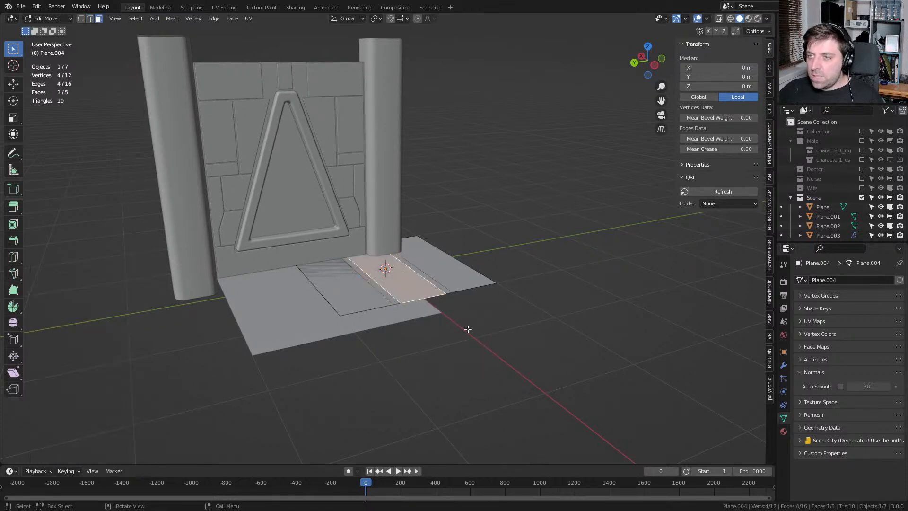
{"action": "middle_click_drag", "start_coordinate": [462, 327], "coordinate": [467, 310]}
{"action": "key", "text": "g"}
{"action": "key", "text": "z"}
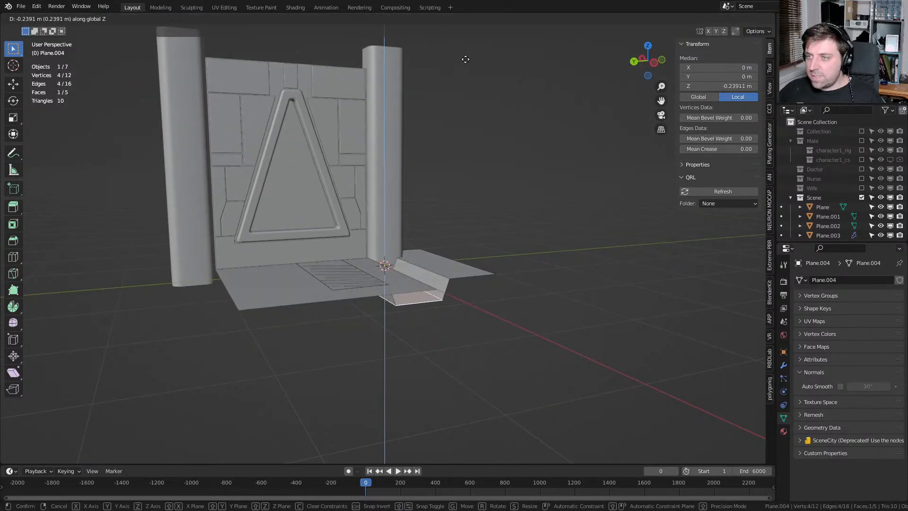
{"action": "left_click", "coordinate": [461, 109]}
{"action": "scroll", "coordinate": [440, 235], "scroll_direction": "down", "scroll_amount": 4}
{"action": "key", "text": "Tab"}
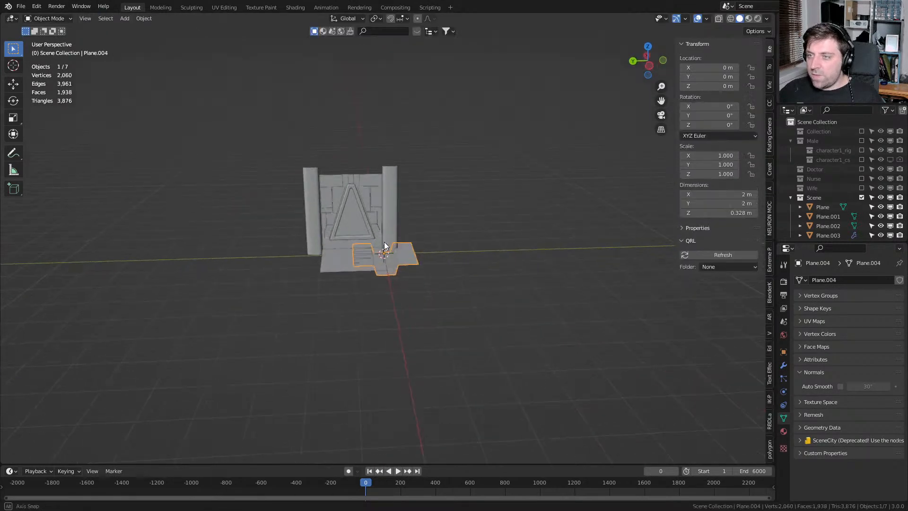
Move the trough-shaped plane 1 m along Y and 2.5 m up along Z to serve as the ceiling
{"action": "key", "text": "KP_3"}
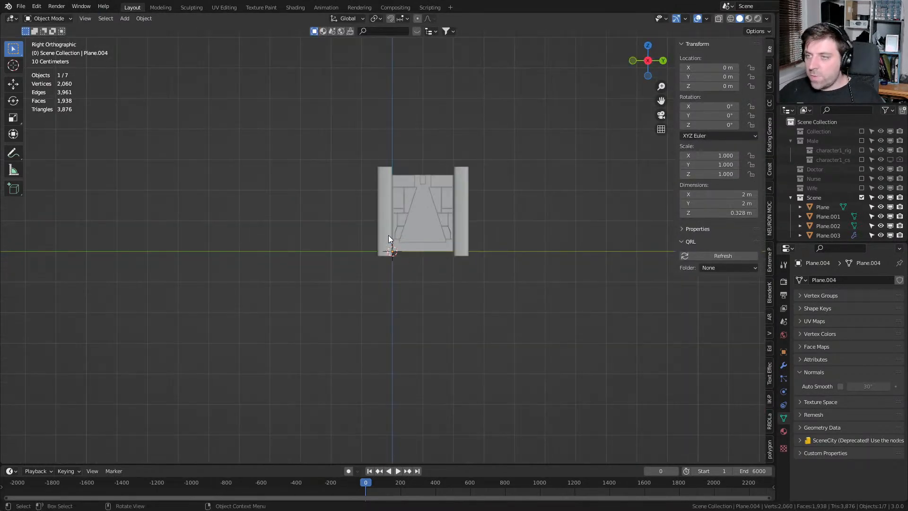
{"action": "key", "text": "g"}
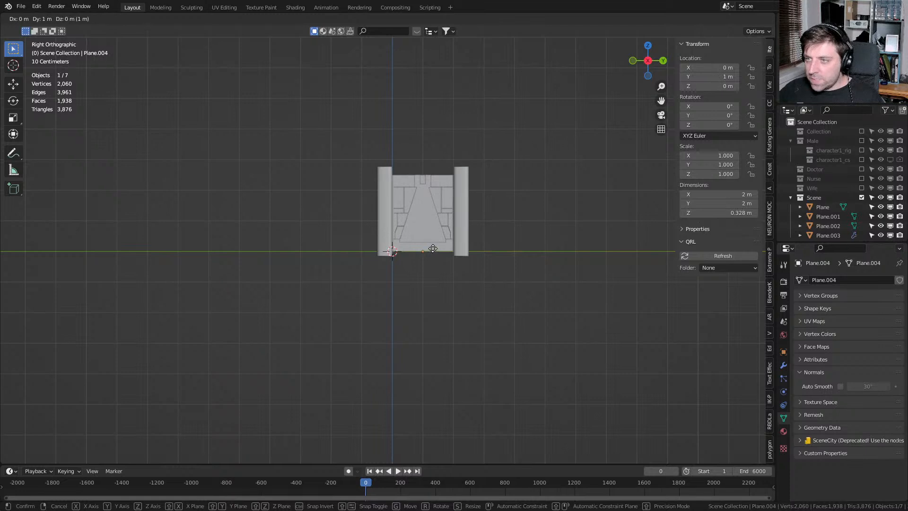
{"action": "left_click", "coordinate": [440, 281]}
{"action": "key", "text": "g"}
{"action": "key", "text": "z"}
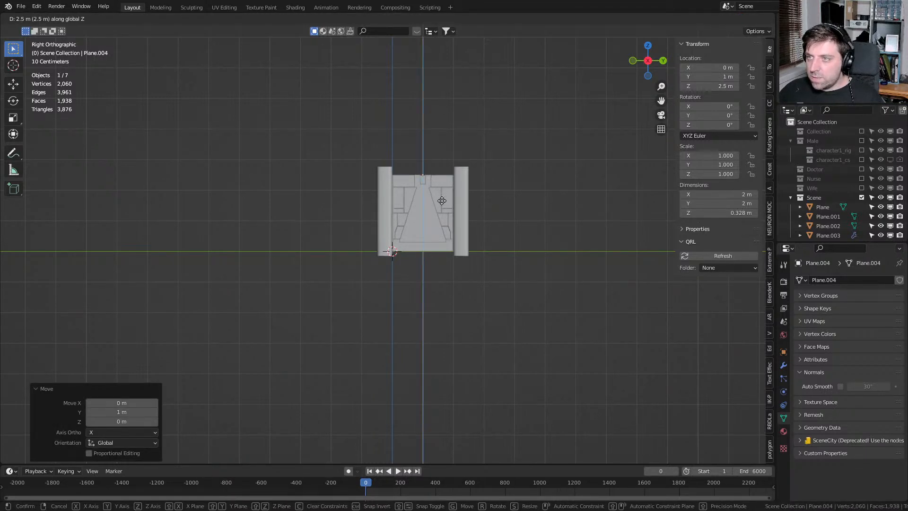
{"action": "left_click", "coordinate": [442, 201]}
{"action": "middle_click_drag", "start_coordinate": [467, 200], "coordinate": [342, 205]}
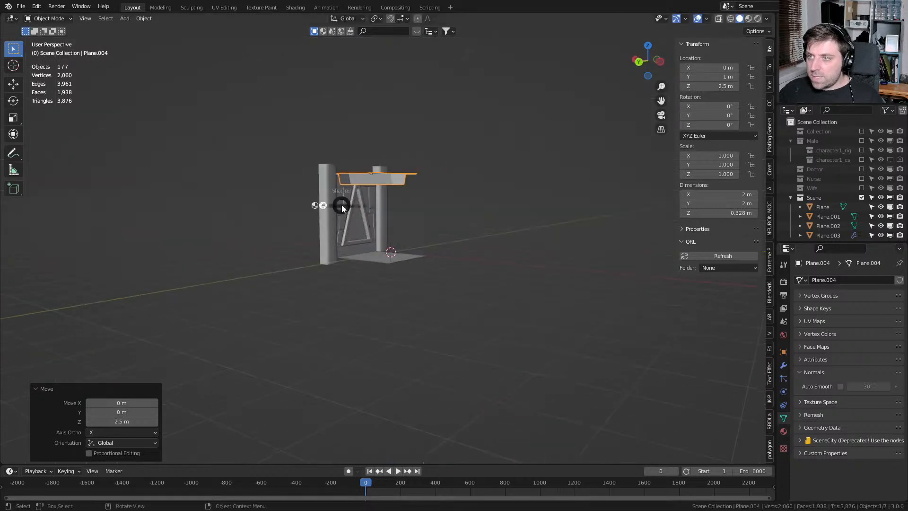
{"action": "middle_click_drag", "start_coordinate": [413, 204], "coordinate": [453, 268]}
{"action": "scroll", "coordinate": [375, 213], "scroll_direction": "up", "scroll_amount": 5}
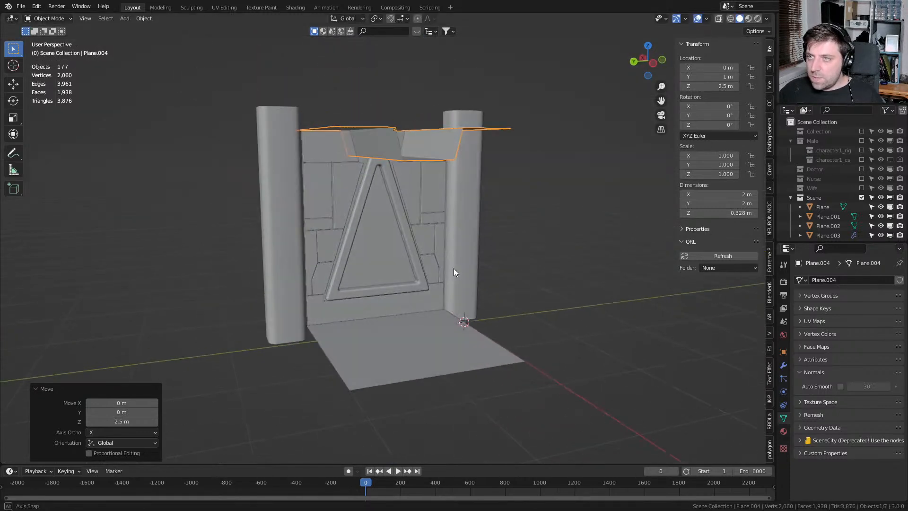
Raise the ceiling piece's lowered middle face along Z, making the piece about 0.116 m deep
{"action": "middle_click_drag", "start_coordinate": [424, 169], "coordinate": [402, 144]}
{"action": "key", "text": "Tab"}
{"action": "key", "text": "g"}
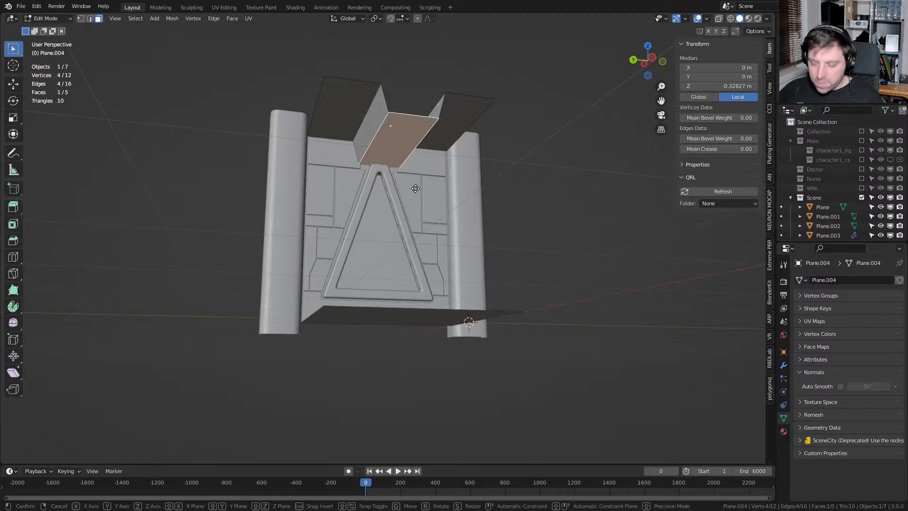
{"action": "key", "text": "z"}
{"action": "left_click", "coordinate": [413, 33]}
{"action": "middle_click_drag", "start_coordinate": [414, 33], "coordinate": [446, 158]}
{"action": "middle_click_drag", "start_coordinate": [412, 213], "coordinate": [409, 191]}
{"action": "key", "text": "Tab"}
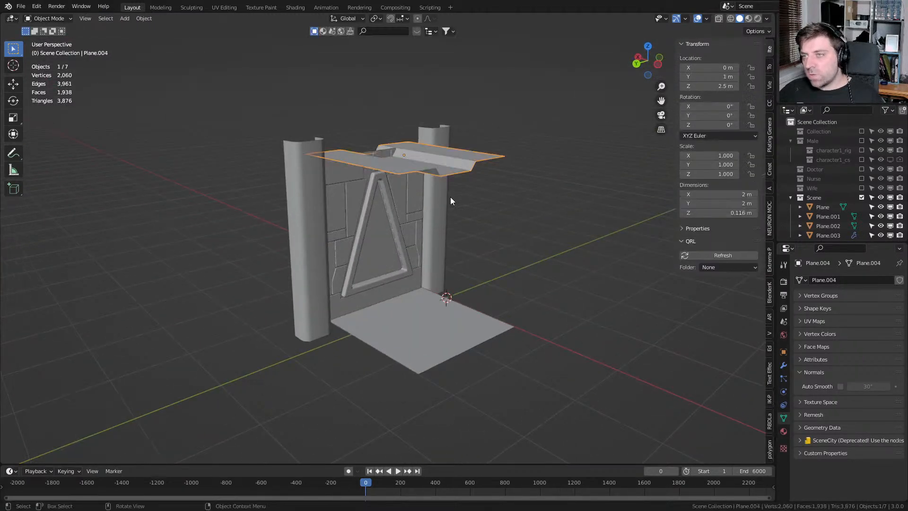
Rotate the ceiling piece 90° about the vertical axis so its trough runs parallel to the wall
{"action": "key", "text": "KP_7"}
{"action": "type", "text": "r"}
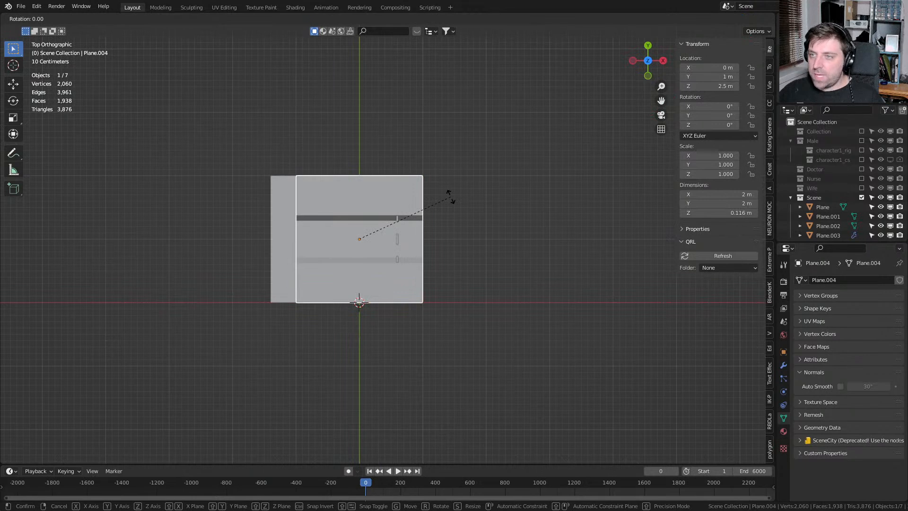
{"action": "type", "text": "90"}
{"action": "key", "text": "Return"}
{"action": "middle_click_drag", "start_coordinate": [410, 255], "coordinate": [453, 193]}
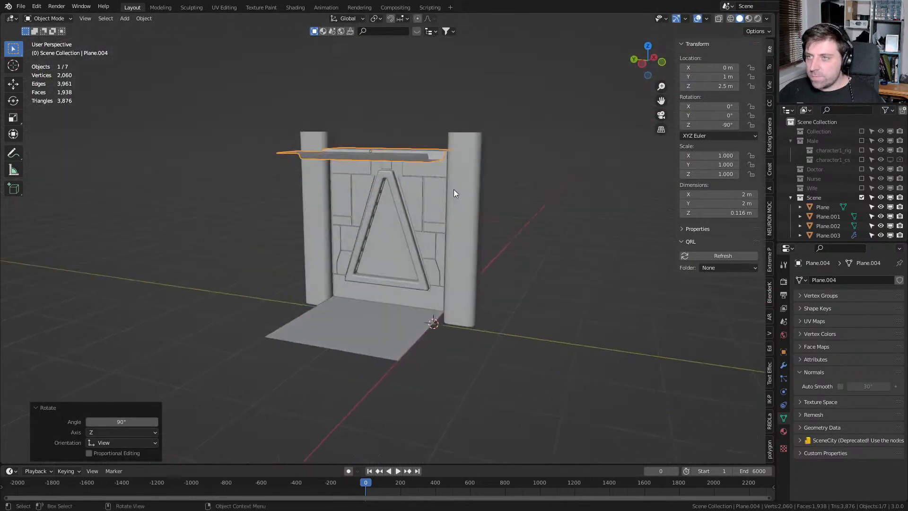
Move the ceiling piece -0.4 m along X to align it with the floor plane
{"action": "middle_click_drag", "start_coordinate": [415, 166], "coordinate": [415, 186]}
{"action": "key", "text": "KP_7"}
{"action": "key", "text": "g"}
{"action": "key", "text": "x"}
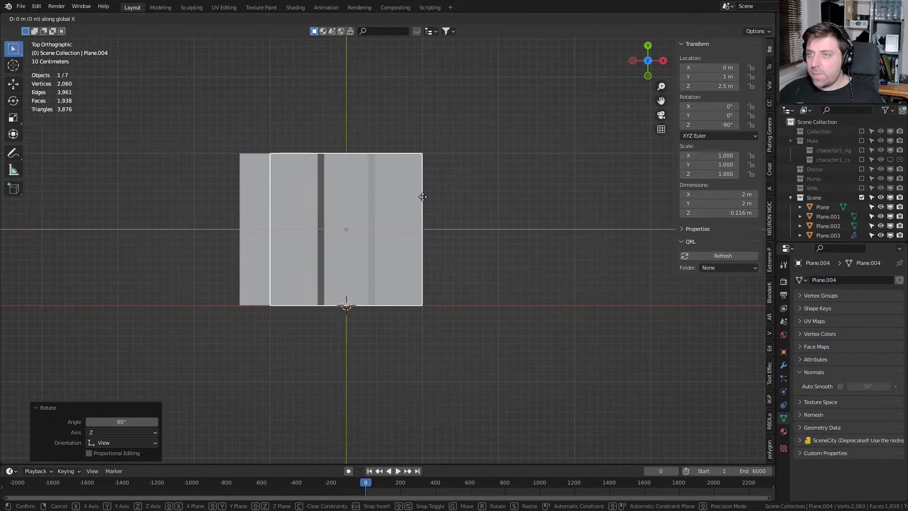
{"action": "left_click", "coordinate": [342, 248]}
{"action": "middle_click_drag", "start_coordinate": [342, 249], "coordinate": [336, 191]}
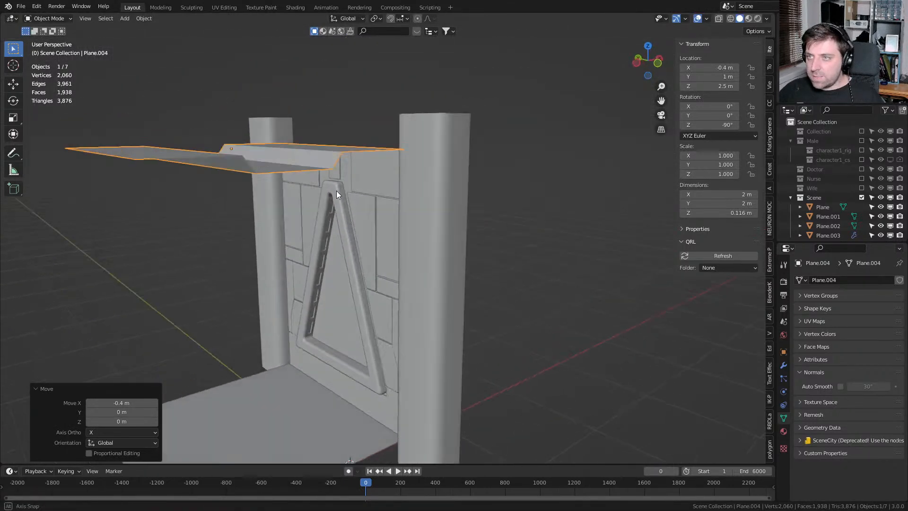
Lower the ceiling piece's entire mesh by about 0.01 m along Z while keeping its object origin in place
{"action": "scroll", "coordinate": [336, 191], "scroll_direction": "up", "scroll_amount": 2}
{"action": "key", "text": "Tab"}
{"action": "key", "text": "a"}
{"action": "key", "text": "g"}
{"action": "key", "text": "z"}
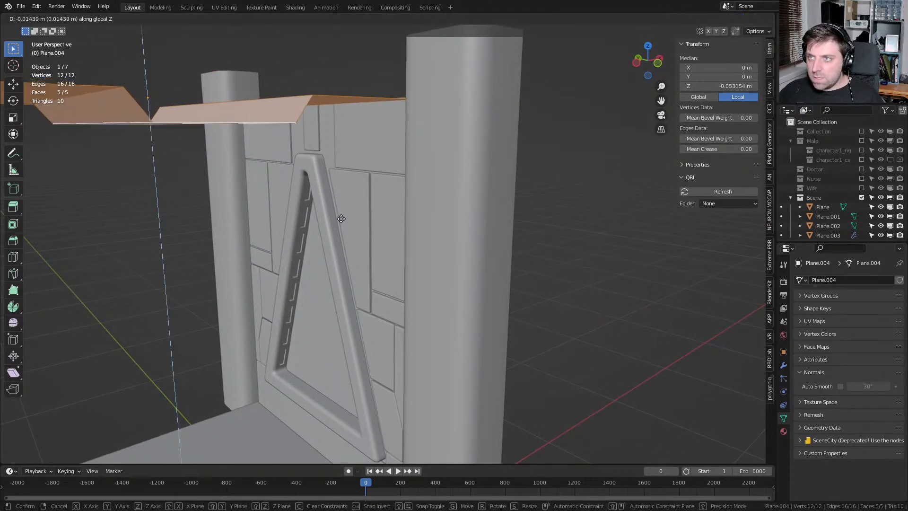
{"action": "left_click", "coordinate": [326, 235]}
{"action": "scroll", "coordinate": [326, 235], "scroll_direction": "down", "scroll_amount": 5}
{"action": "key", "text": "Tab"}
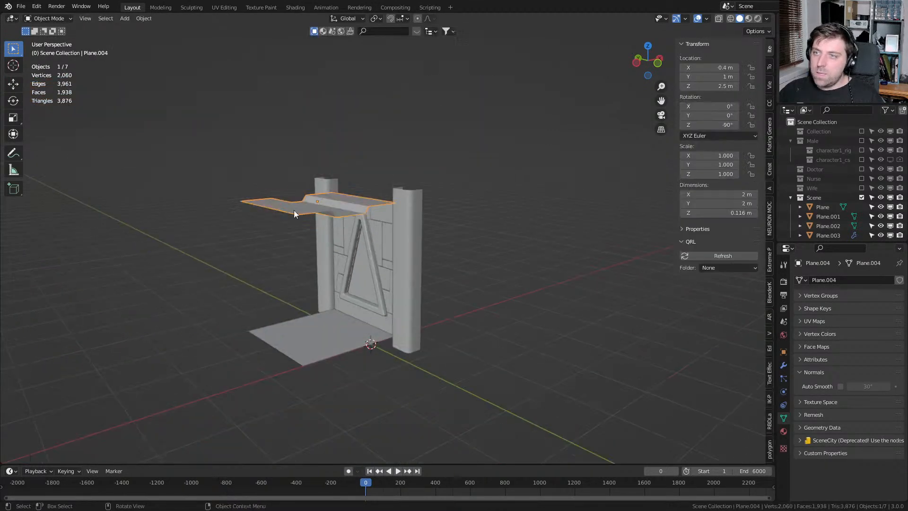
Inset the ceiling piece's lowered underside face by about 0.05 m
{"action": "middle_click_drag", "start_coordinate": [311, 228], "coordinate": [259, 223]}
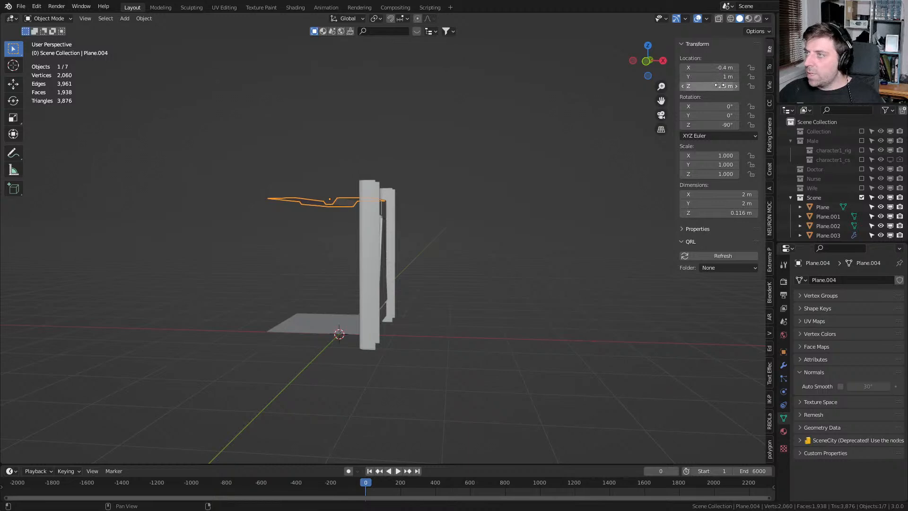
{"action": "middle_click_drag", "start_coordinate": [254, 230], "coordinate": [365, 229]}
{"action": "scroll", "coordinate": [343, 244], "scroll_direction": "up", "scroll_amount": 2}
{"action": "key", "text": "KP_3"}
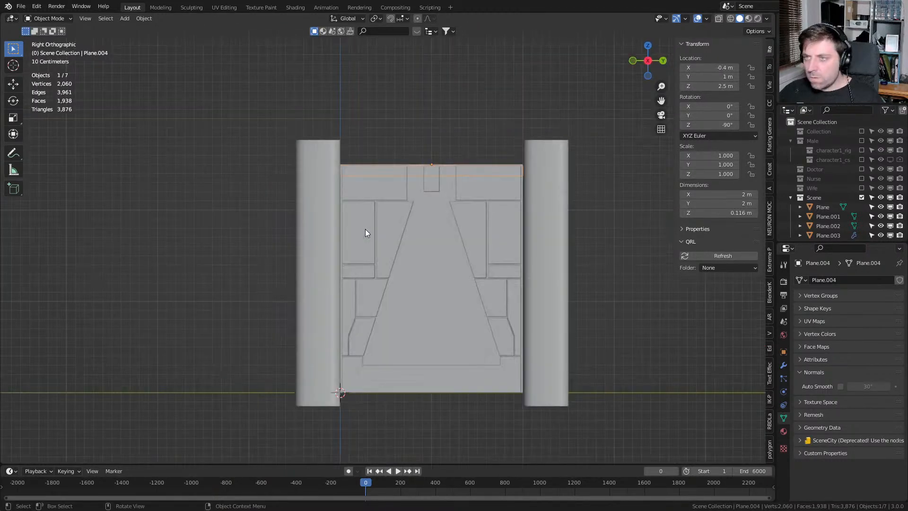
{"action": "key", "text": "KP_1"}
{"action": "key", "text": "Tab"}
{"action": "middle_click_drag", "start_coordinate": [365, 233], "coordinate": [320, 179]}
{"action": "scroll", "coordinate": [361, 293], "scroll_direction": "up", "scroll_amount": 2}
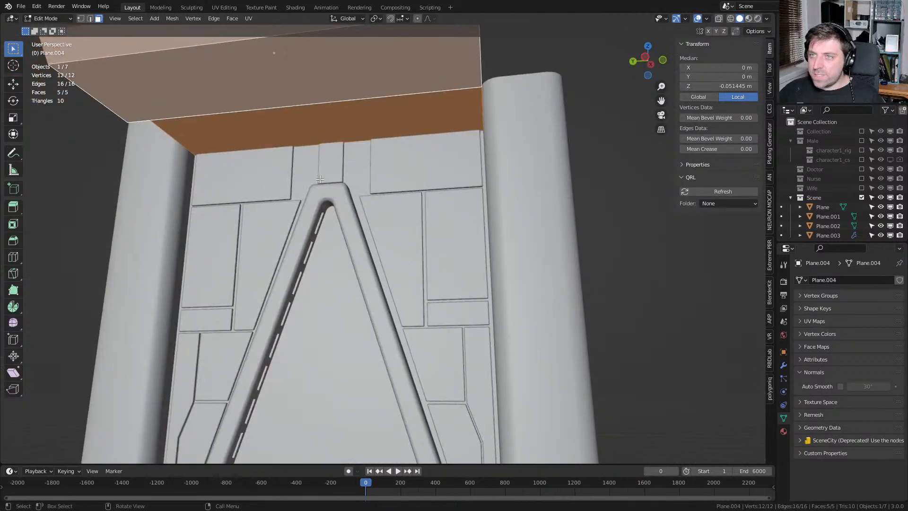
{"action": "left_click", "coordinate": [305, 74]}
{"action": "scroll", "coordinate": [331, 165], "scroll_direction": "down", "scroll_amount": 5}
{"action": "scroll", "coordinate": [475, 249], "scroll_direction": "up", "scroll_amount": 2}
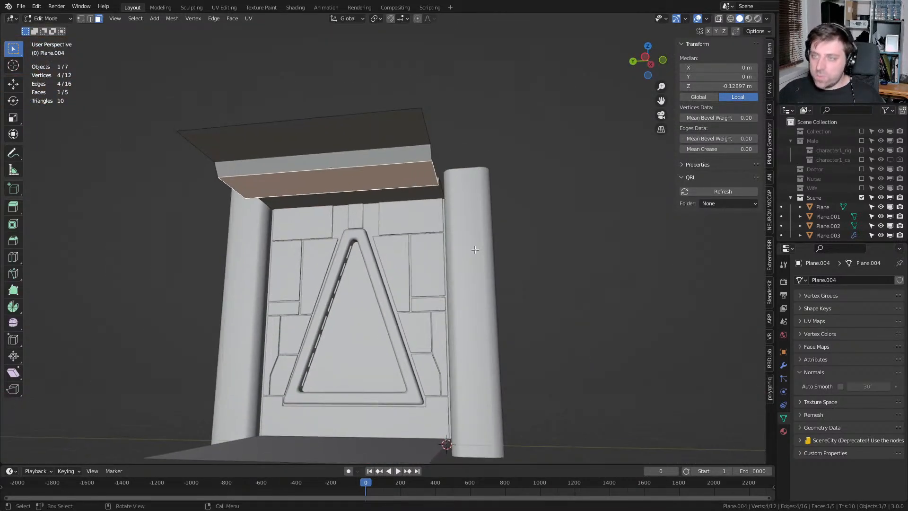
{"action": "key", "text": "i"}
{"action": "left_click", "coordinate": [532, 244]}
Scale the inset ceiling face to 0.82 along X and to just over half its length along Y
{"action": "key", "text": "s"}
{"action": "key", "text": "x"}
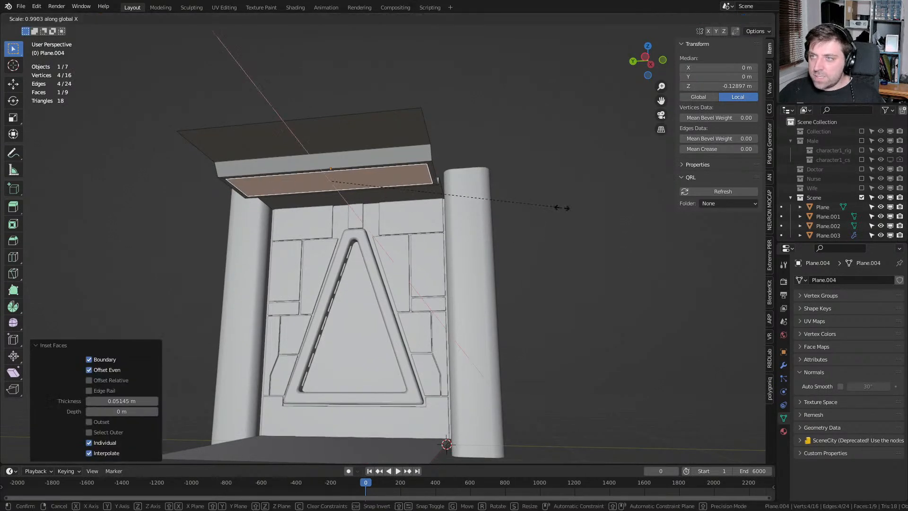
{"action": "left_click", "coordinate": [523, 205]}
{"action": "key", "text": "s"}
{"action": "key", "text": "y"}
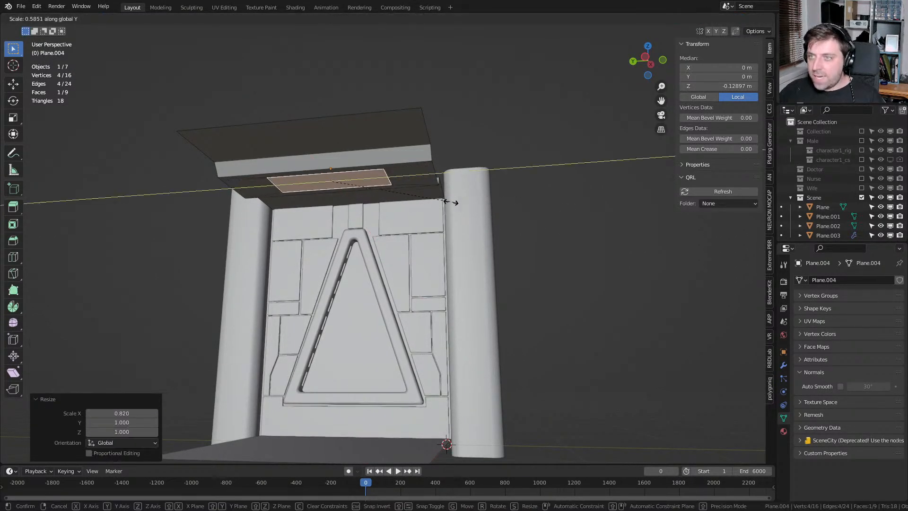
{"action": "left_click", "coordinate": [427, 246]}
Extrude the inset ceiling face upward by about 0.011 m to recess the light panel
{"action": "key", "text": "e"}
{"action": "middle_click_drag", "start_coordinate": [427, 246], "coordinate": [427, 245]}
{"action": "left_click", "coordinate": [427, 246]}
Add two material slots to the ceiling piece and assign the existing Emmision material in the second slot to the recessed face
{"action": "left_click", "coordinate": [784, 431]}
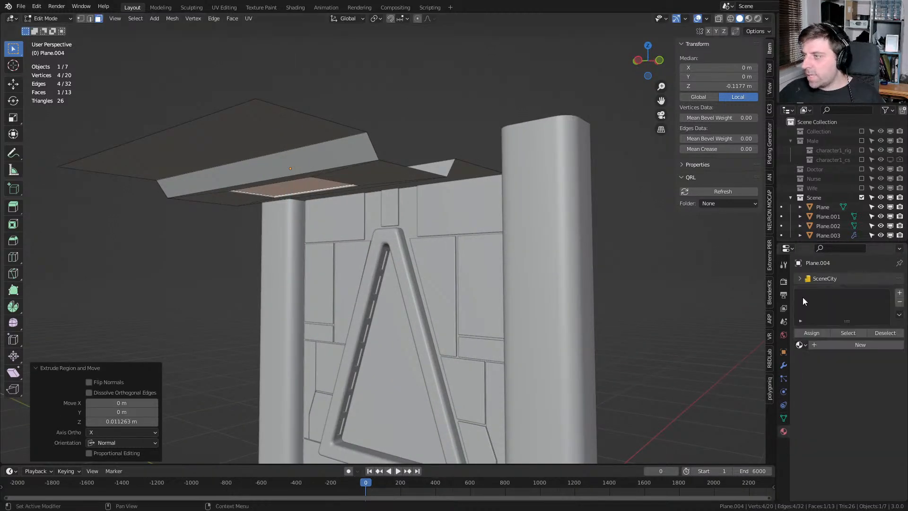
{"action": "left_click", "coordinate": [898, 294]}
{"action": "left_click", "coordinate": [899, 294]}
{"action": "left_click", "coordinate": [800, 360]}
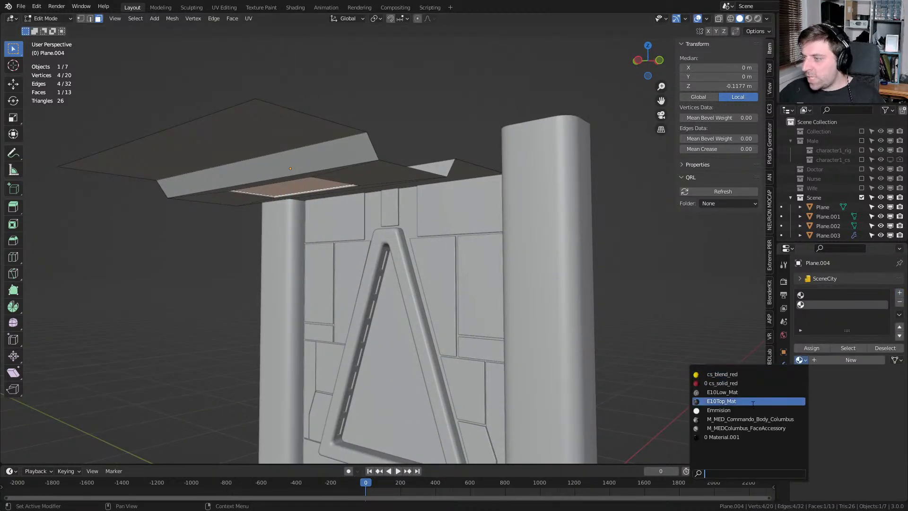
{"action": "left_click", "coordinate": [752, 410]}
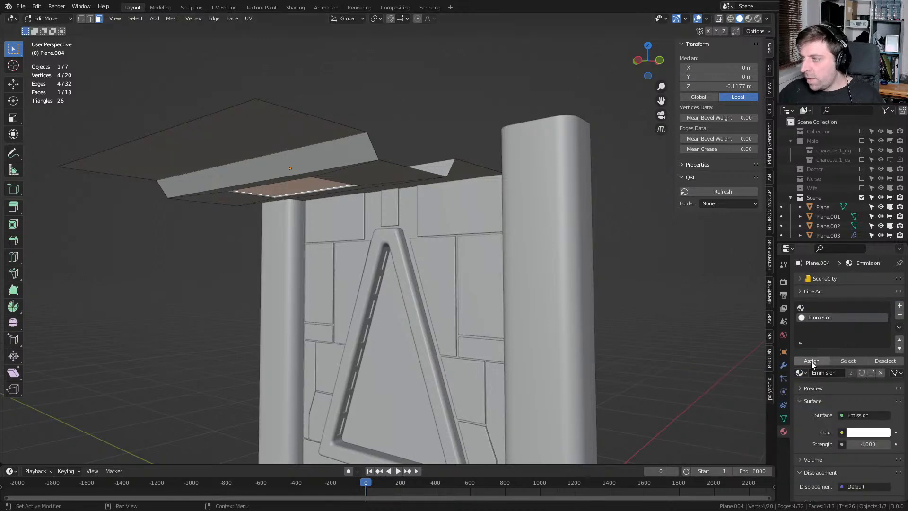
{"action": "scroll", "coordinate": [593, 339], "scroll_direction": "down", "scroll_amount": 2}
{"action": "middle_click_drag", "start_coordinate": [478, 304], "coordinate": [457, 303]}
{"action": "key", "text": "Tab"}
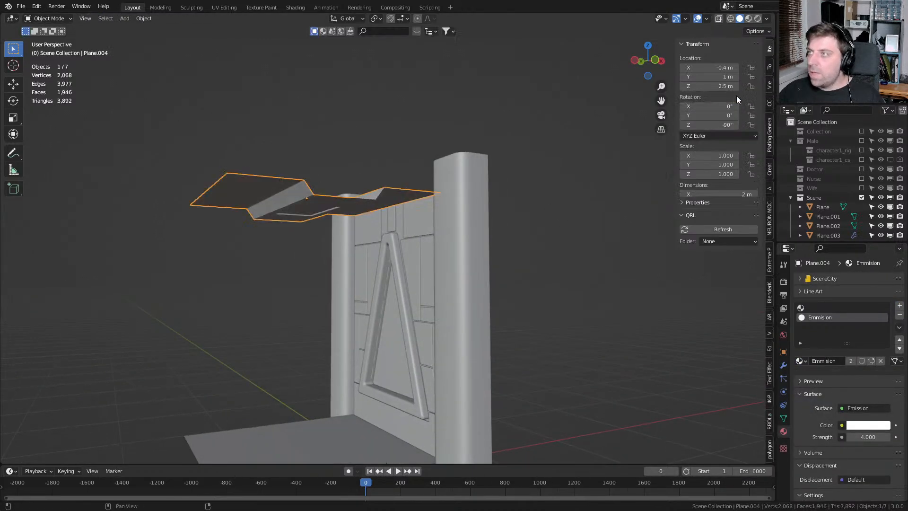
Preview the lighting on the wall, floor and ceiling section in rendered viewport shading from several angles
{"action": "left_click", "coordinate": [758, 19]}
{"action": "mouse_move", "coordinate": [520, 296]}
{"action": "middle_mouse_down"}
{"action": "mouse_move", "coordinate": [557, 308]}
{"action": "mouse_move", "coordinate": [546, 311]}
{"action": "mouse_move", "coordinate": [603, 271]}
{"action": "mouse_move", "coordinate": [456, 199]}
{"action": "mouse_move", "coordinate": [435, 255]}
{"action": "middle_mouse_up"}
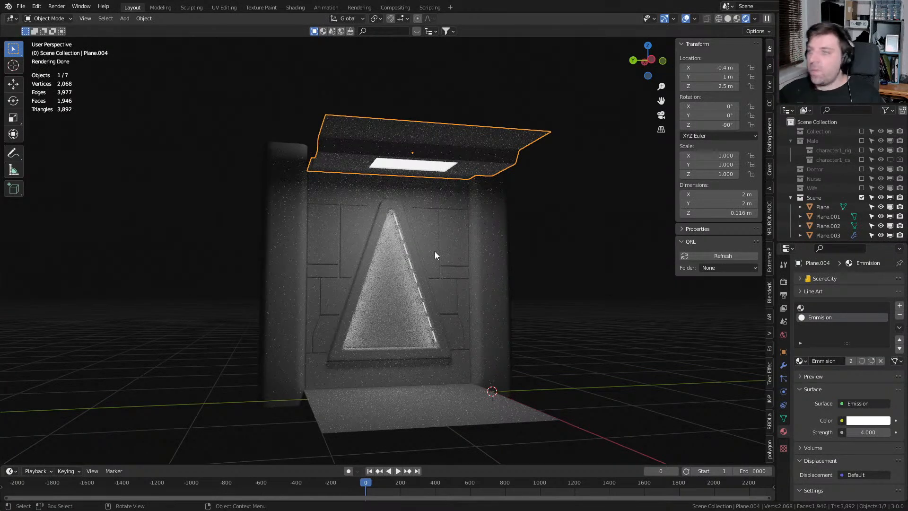
{"action": "middle_click_drag", "start_coordinate": [435, 252], "coordinate": [456, 274]}
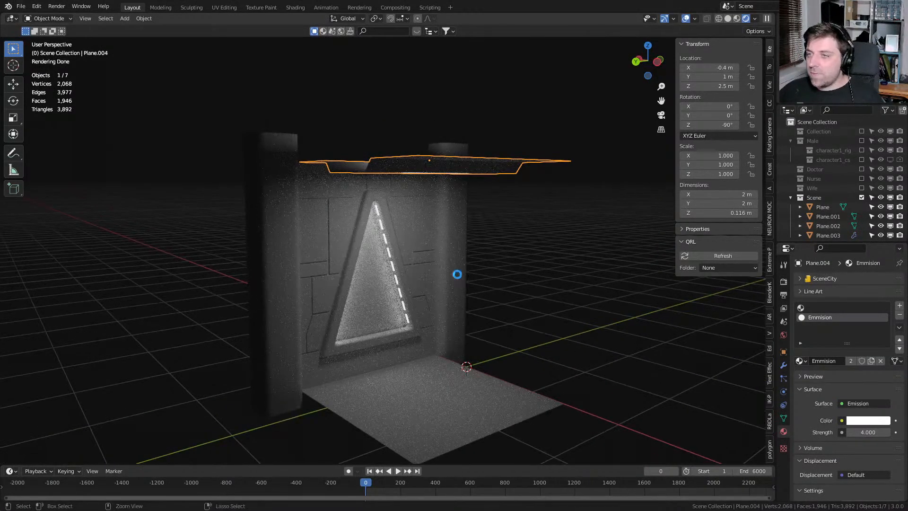
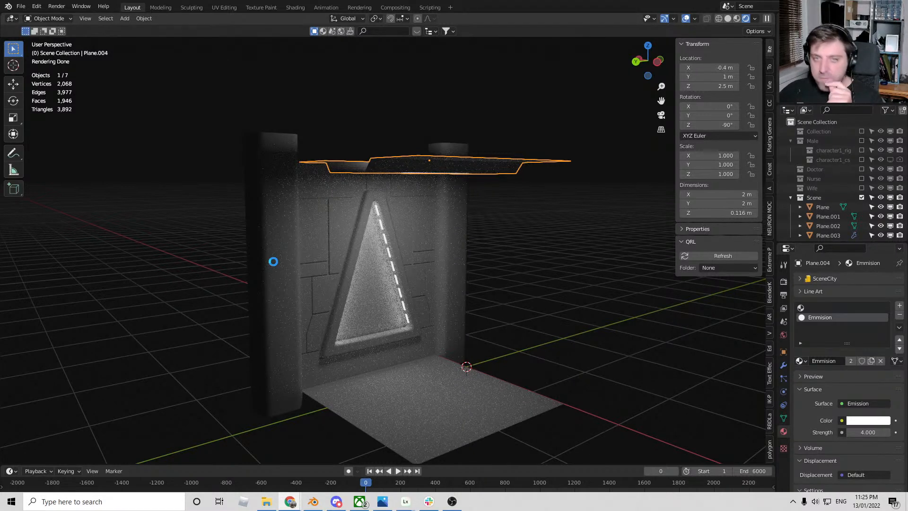
{"action": "left_click", "coordinate": [554, 9]}
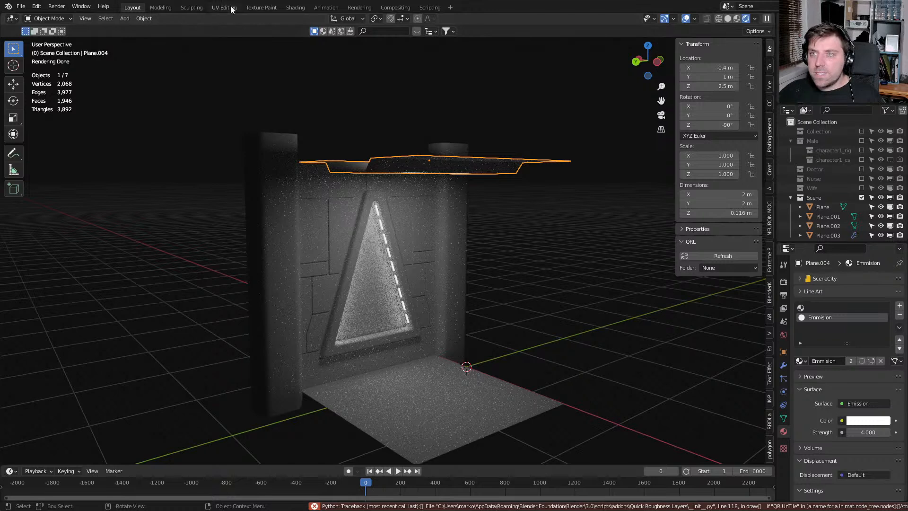
{"action": "left_click", "coordinate": [295, 7]}
{"action": "left_click", "coordinate": [340, 298]}
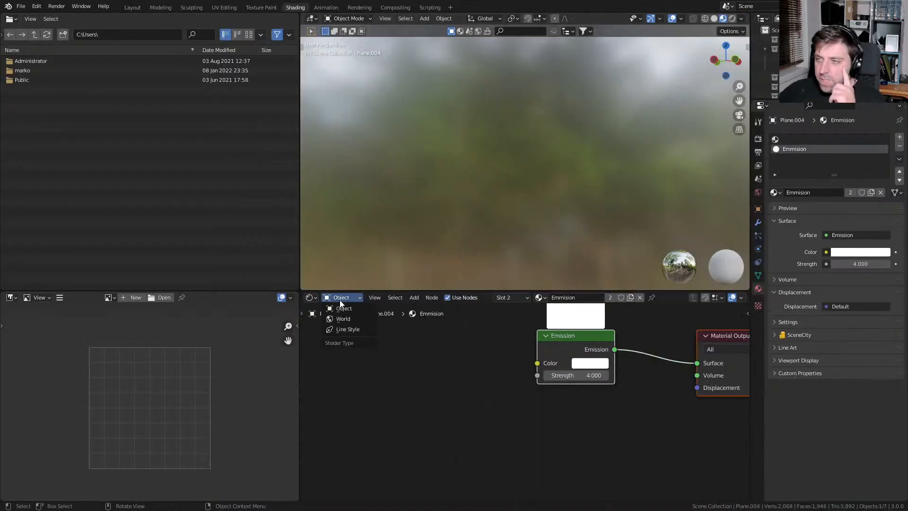
{"action": "left_click", "coordinate": [540, 297]}
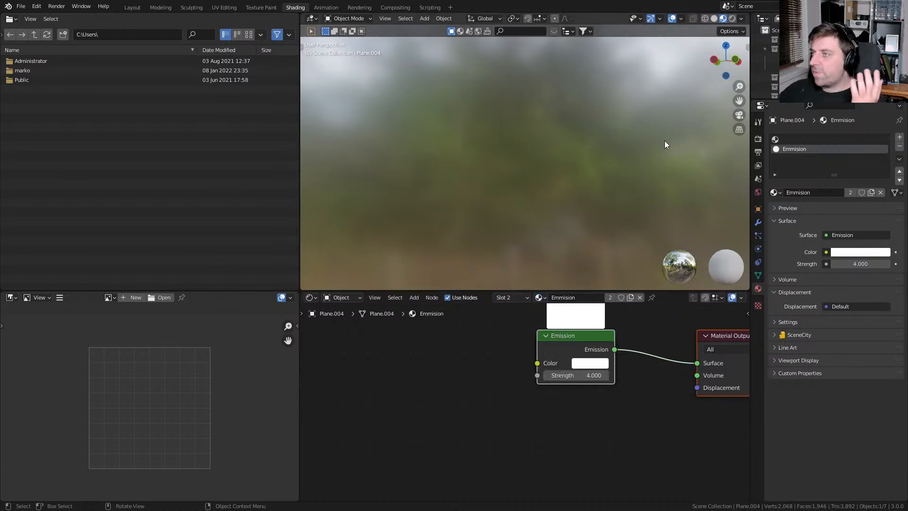
{"action": "left_click", "coordinate": [132, 7]}
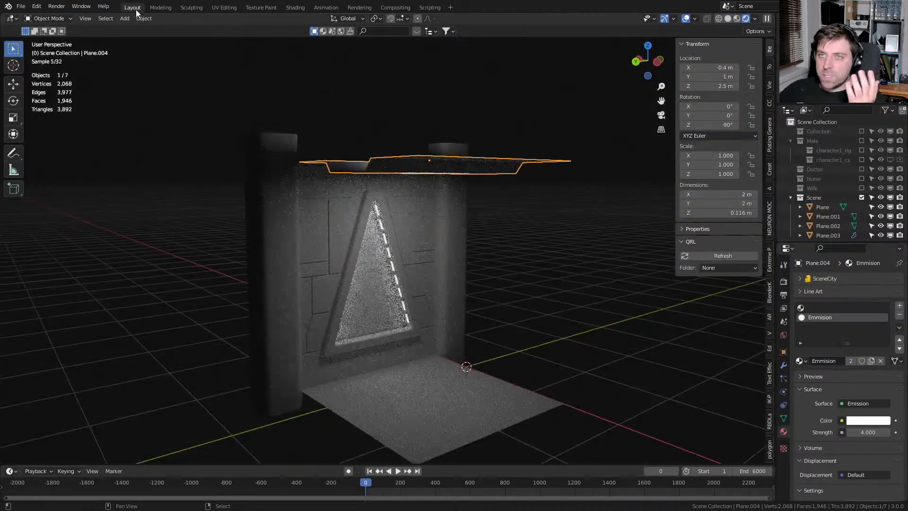
Re-enable the Wife, Male, Doctor and Nurse collections so all the posed stormtroopers are in the scene
{"action": "left_click", "coordinate": [862, 188]}
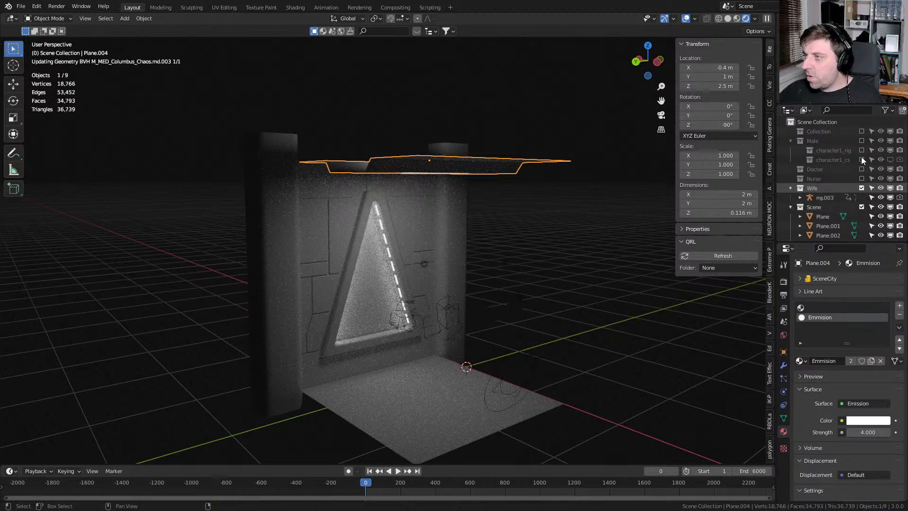
{"action": "left_click", "coordinate": [861, 141]}
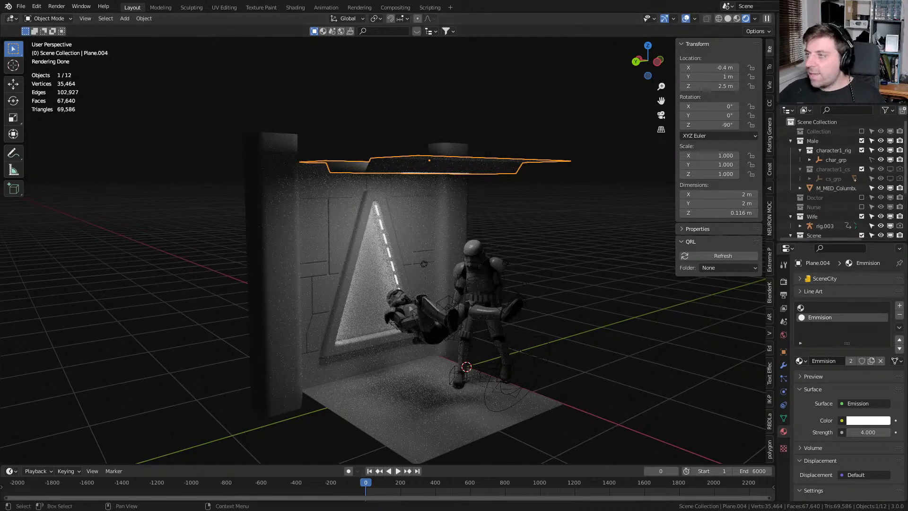
{"action": "left_click", "coordinate": [862, 200]}
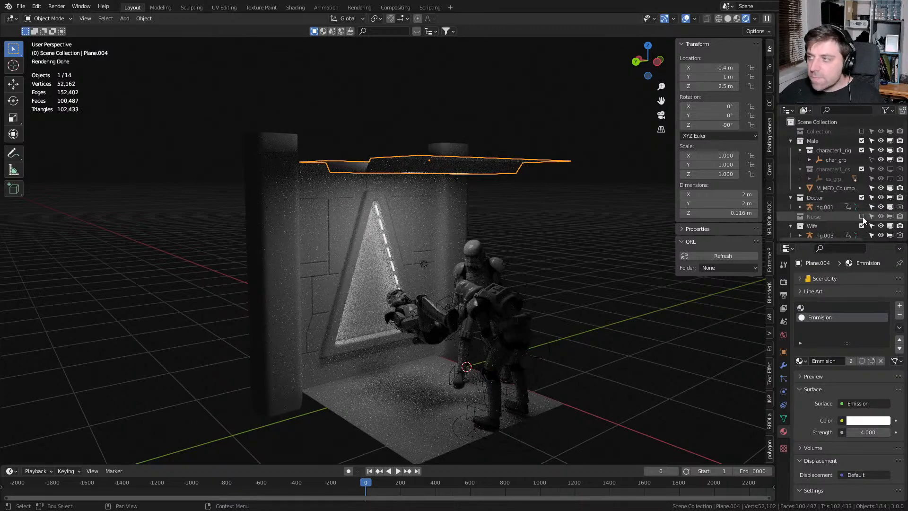
{"action": "left_click", "coordinate": [862, 216]}
Add an area light at the ceiling's emissive panel and lower it about 0.049 m along Z
{"action": "middle_click_drag", "start_coordinate": [462, 355], "coordinate": [483, 310]}
{"action": "key", "text": "shift+a"}
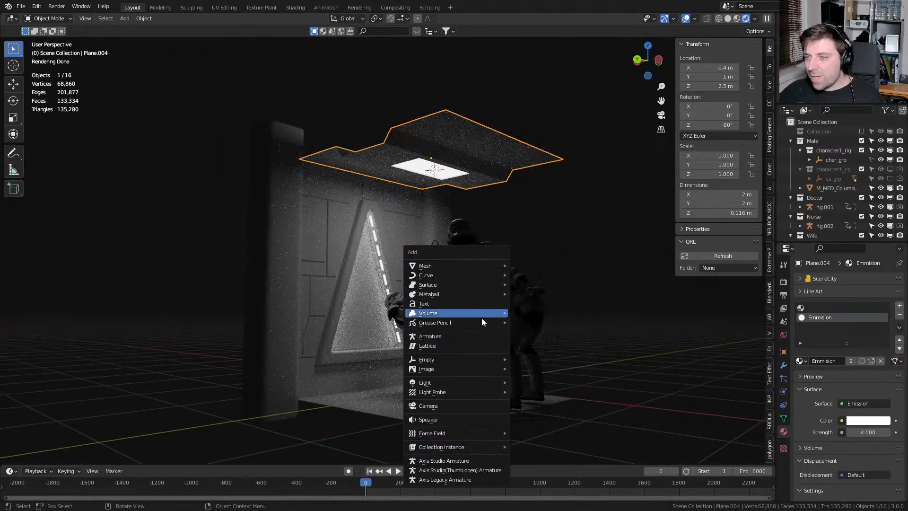
{"action": "mouse_move", "coordinate": [472, 381]}
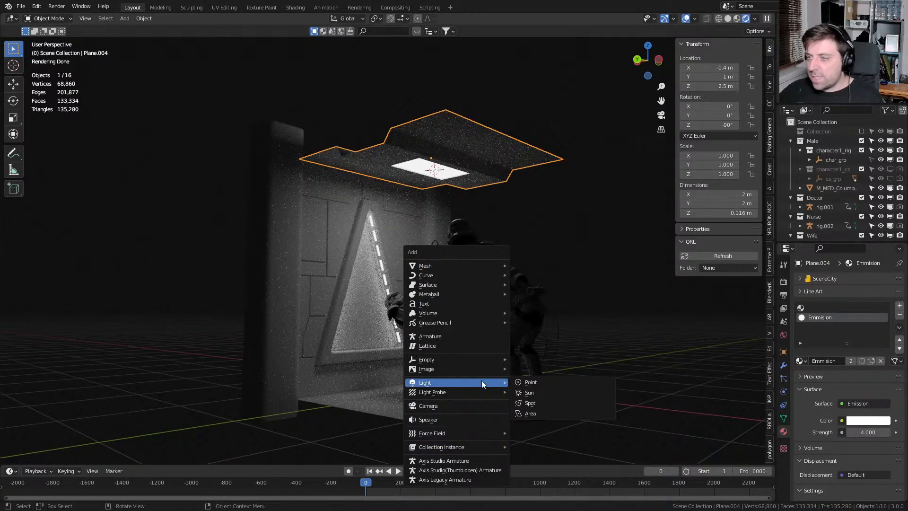
{"action": "left_click", "coordinate": [537, 412]}
{"action": "key", "text": "g"}
{"action": "key", "text": "z"}
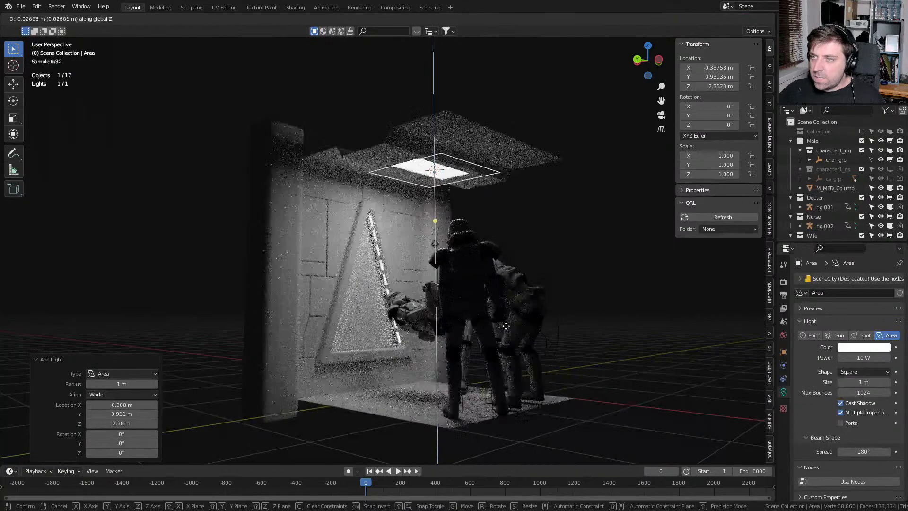
{"action": "left_click", "coordinate": [503, 347]}
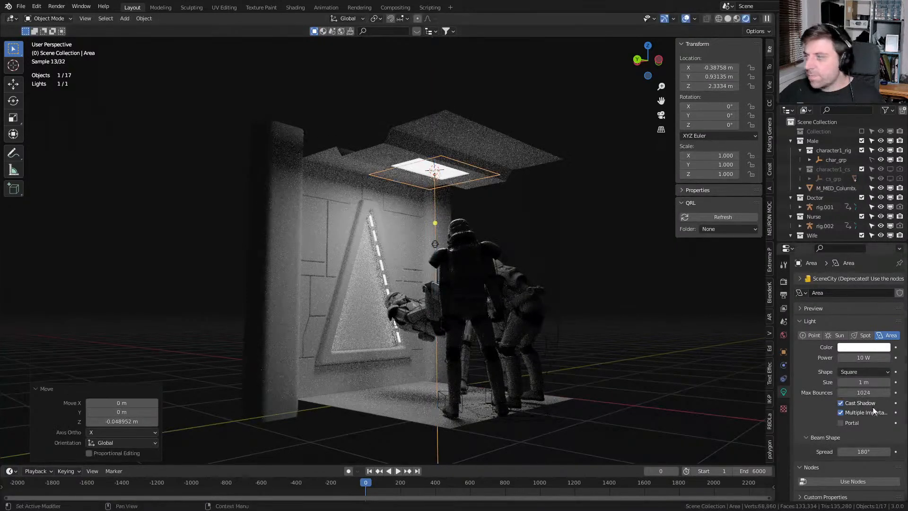
Try the area light at 100 W and settle on a power of 50 W
{"action": "left_click", "coordinate": [860, 357]}
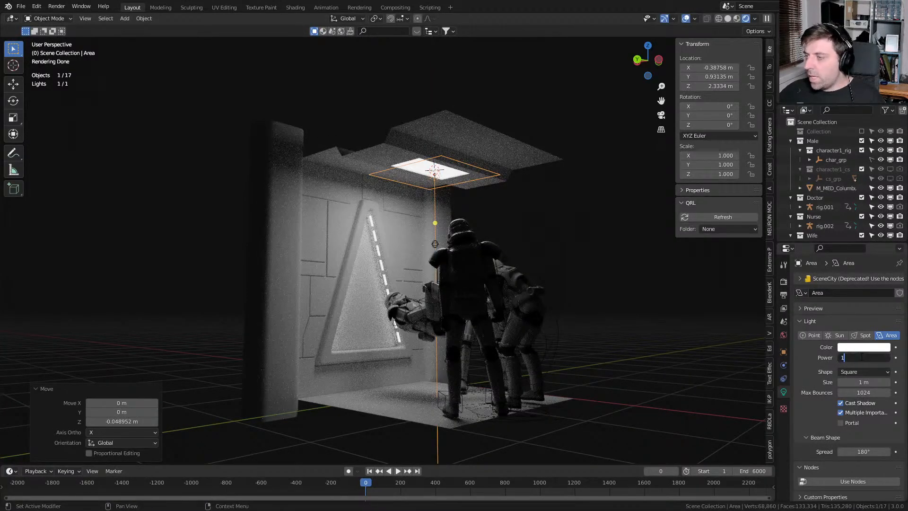
{"action": "type", "text": "100"}
{"action": "key", "text": "Return"}
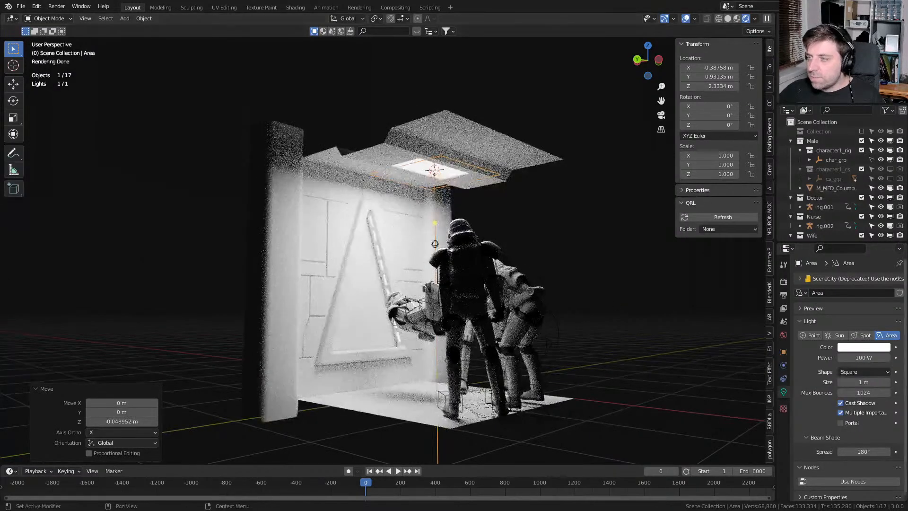
{"action": "key", "text": "Return"}
Examine how the area light falls on the stormtroopers, wall and floor, from several angles and close up
{"action": "middle_click_drag", "start_coordinate": [569, 288], "coordinate": [624, 331]}
{"action": "scroll", "coordinate": [597, 317], "scroll_direction": "up", "scroll_amount": 3}
{"action": "middle_click_drag", "start_coordinate": [356, 307], "coordinate": [284, 343]}
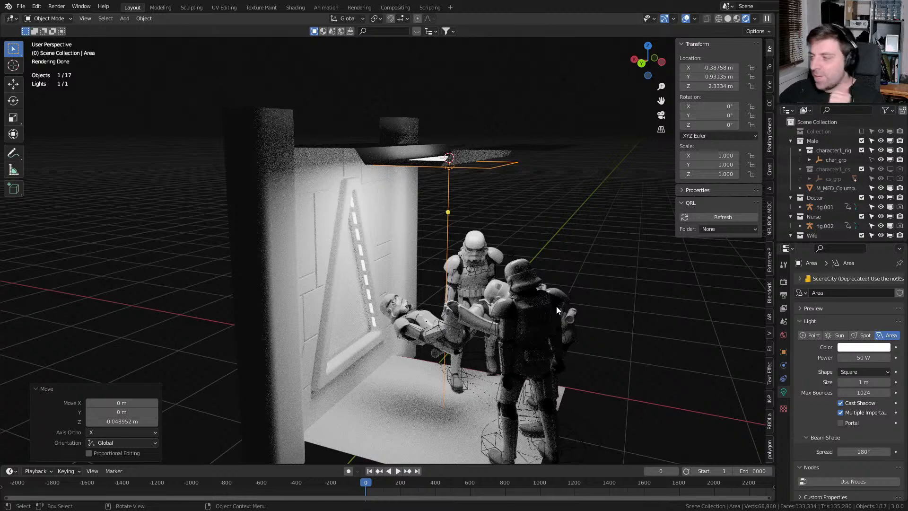
{"action": "middle_click_drag", "start_coordinate": [699, 321], "coordinate": [610, 323]}
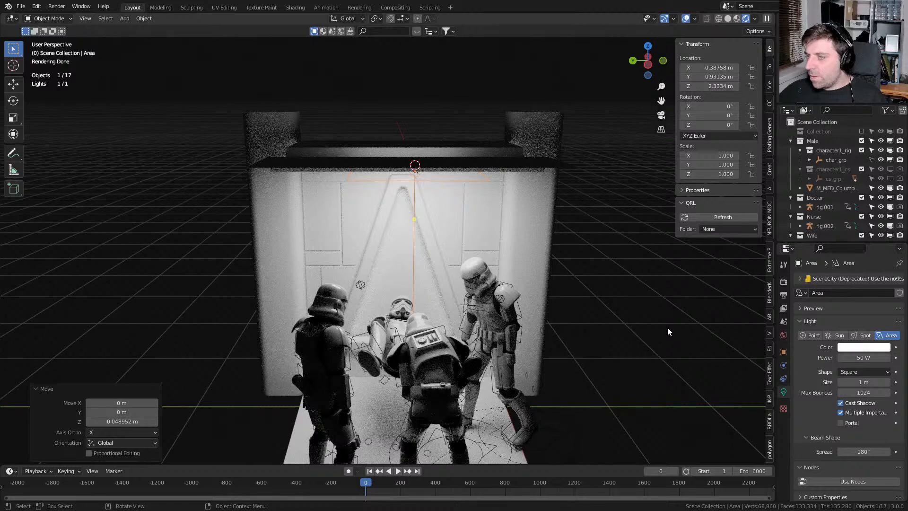
{"action": "middle_click_drag", "start_coordinate": [668, 327], "coordinate": [486, 325]}
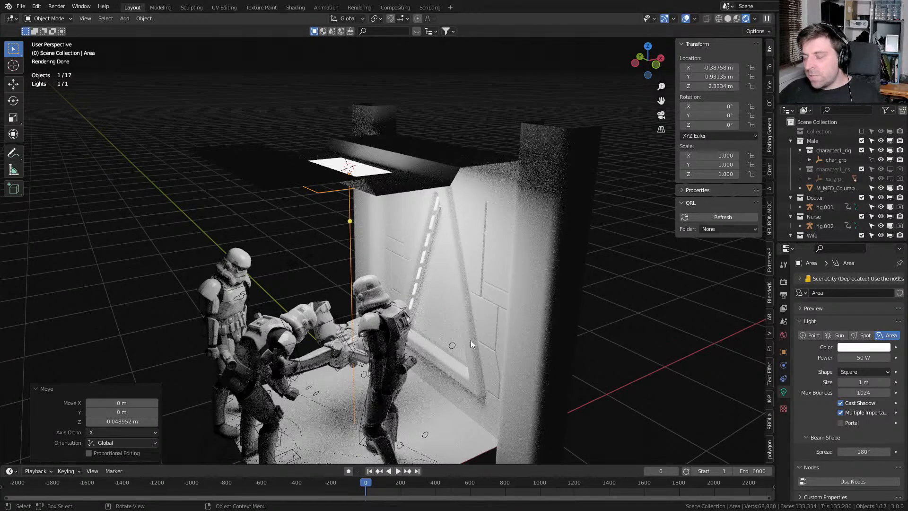
{"action": "middle_click_drag", "start_coordinate": [463, 342], "coordinate": [521, 332]}
{"action": "middle_click_drag", "start_coordinate": [492, 369], "coordinate": [455, 313]}
{"action": "scroll", "coordinate": [520, 338], "scroll_direction": "up", "scroll_amount": 3}
{"action": "scroll", "coordinate": [458, 340], "scroll_direction": "up", "scroll_amount": 5}
{"action": "middle_click_drag", "start_coordinate": [517, 380], "coordinate": [527, 303]}
{"action": "middle_click_drag", "start_coordinate": [517, 268], "coordinate": [513, 288]}
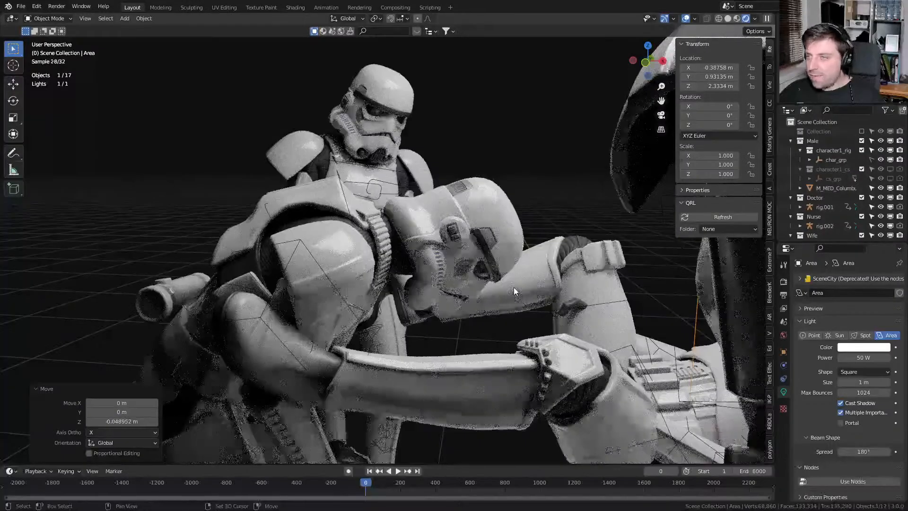
{"action": "middle_click_drag", "start_coordinate": [513, 287], "coordinate": [614, 333]}
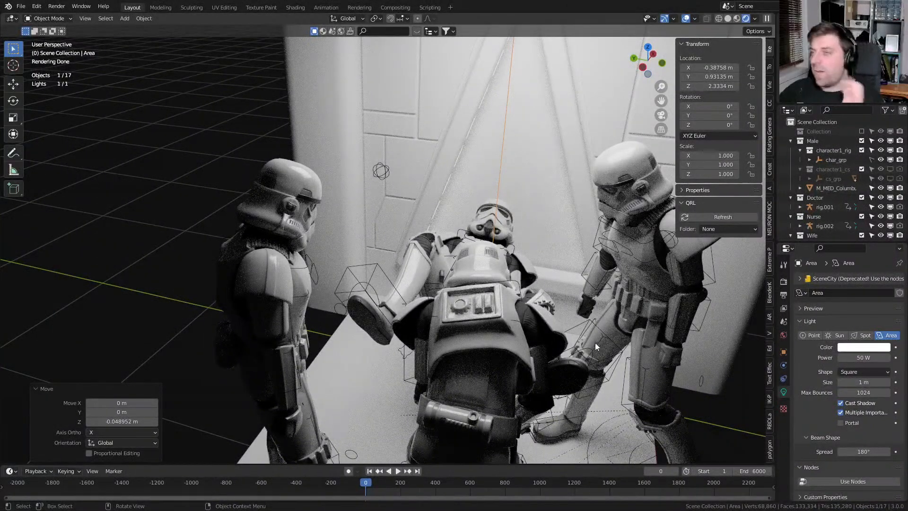
{"action": "scroll", "coordinate": [586, 331], "scroll_direction": "up", "scroll_amount": 2}
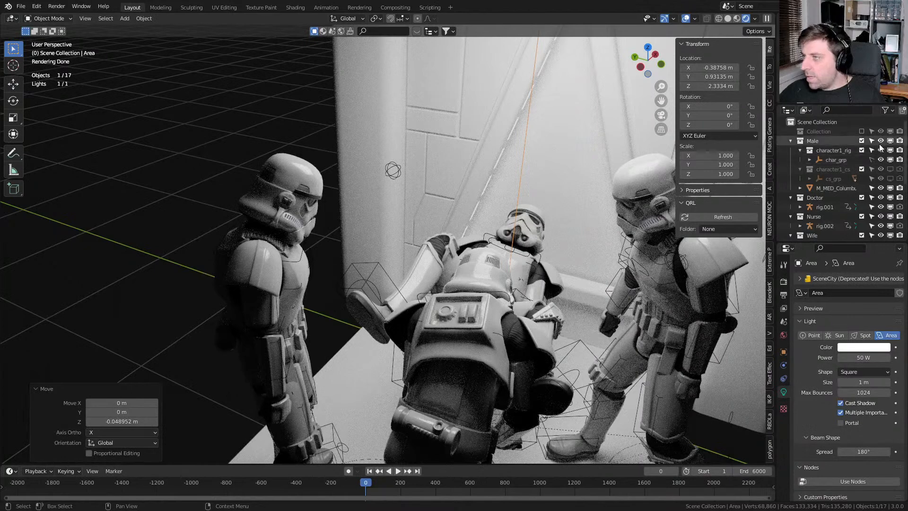
Exclude the Male, Doctor and Nurse collections, leaving the lying trooper, and move the timeline to frame 78
{"action": "left_click", "coordinate": [862, 140]}
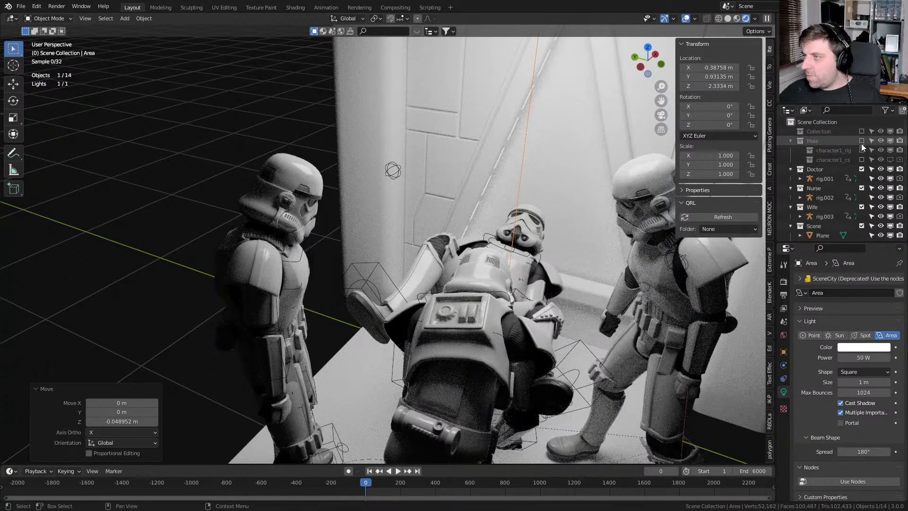
{"action": "left_click", "coordinate": [862, 169]}
{"action": "left_click", "coordinate": [862, 178]}
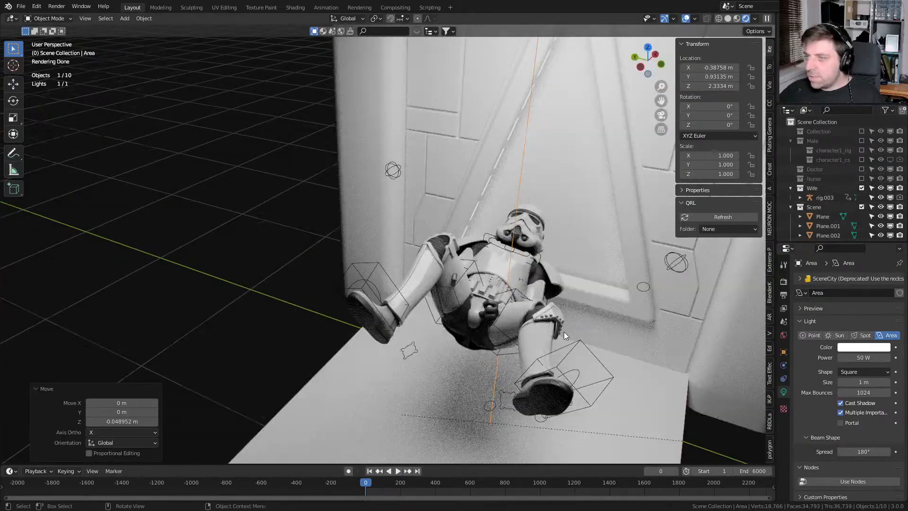
{"action": "middle_click_drag", "start_coordinate": [564, 331], "coordinate": [473, 289]}
{"action": "left_click_drag", "start_coordinate": [377, 485], "coordinate": [379, 485]}
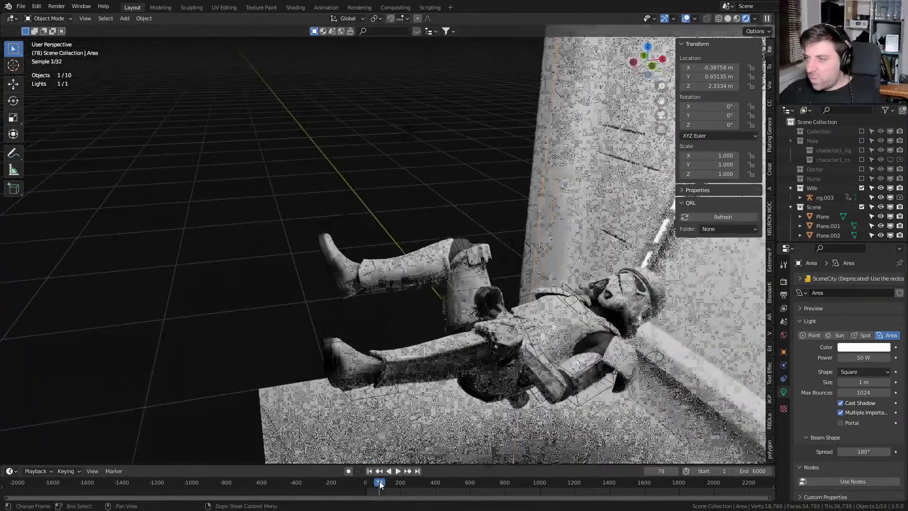
{"action": "middle_click_drag", "start_coordinate": [518, 384], "coordinate": [463, 313], "text": "shift"}
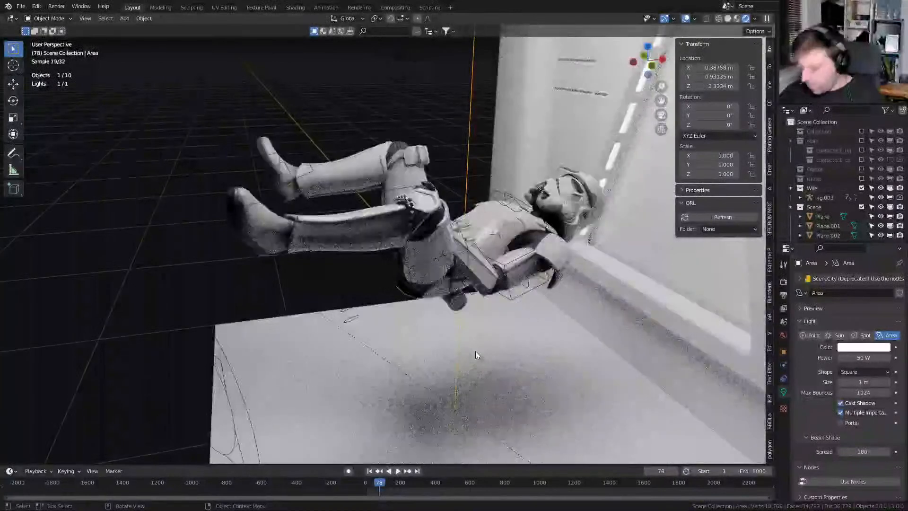
Add a cube mesh in front view and clear its location to the world origin
{"action": "key", "text": "KP_3"}
{"action": "key", "text": "KP_1"}
{"action": "scroll", "coordinate": [470, 331], "scroll_direction": "down", "scroll_amount": 2}
{"action": "key", "text": "shift+a"}
{"action": "mouse_move", "coordinate": [455, 218]}
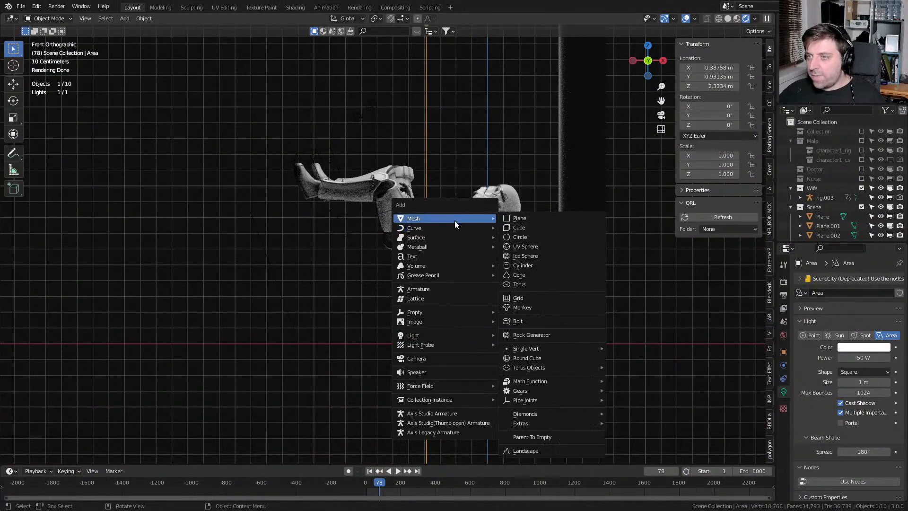
{"action": "left_click", "coordinate": [533, 228]}
{"action": "scroll", "coordinate": [541, 245], "scroll_direction": "down", "scroll_amount": 3}
{"action": "key", "text": "Tab"}
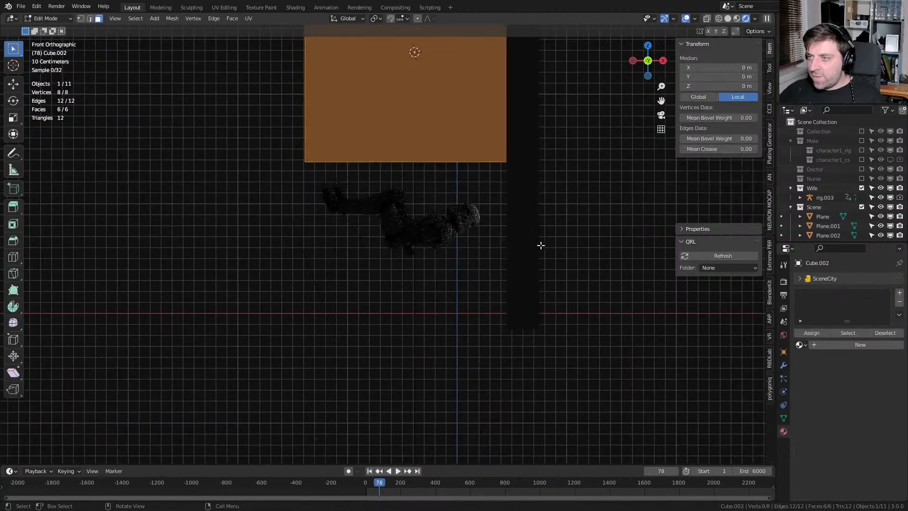
{"action": "key", "text": "Tab"}
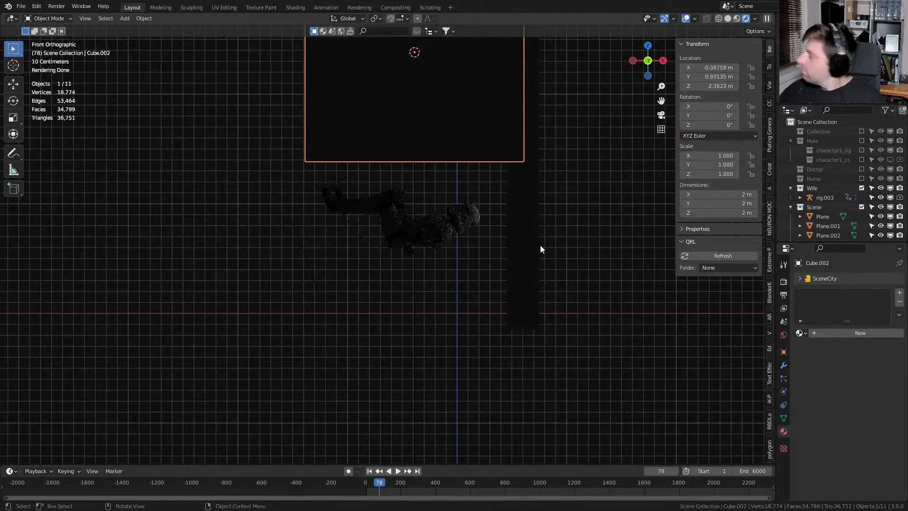
{"action": "key", "text": "alt+g"}
Reshape the cube's mesh into a slab about 0.53 m square and 0.076 m thick, placed at the height of the lying trooper's underside
{"action": "key", "text": "Tab"}
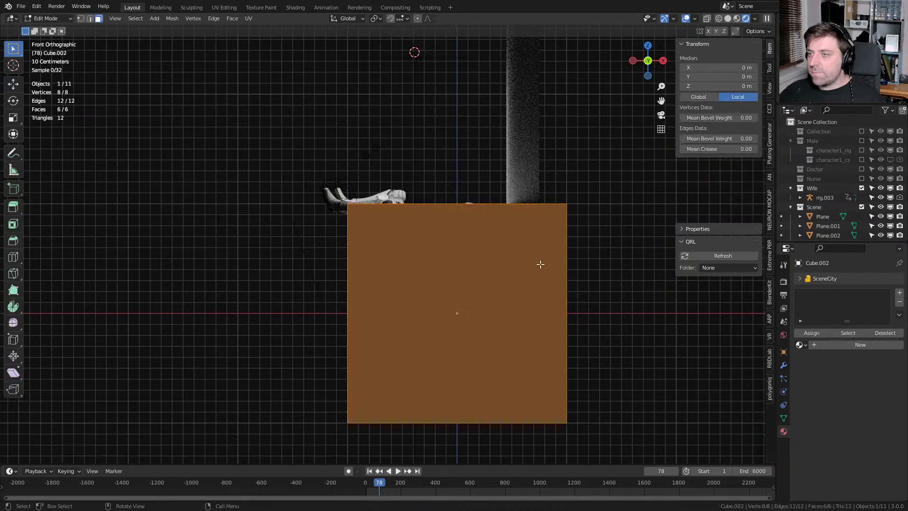
{"action": "key", "text": "g"}
{"action": "left_click", "coordinate": [641, 350]}
{"action": "key", "text": "s"}
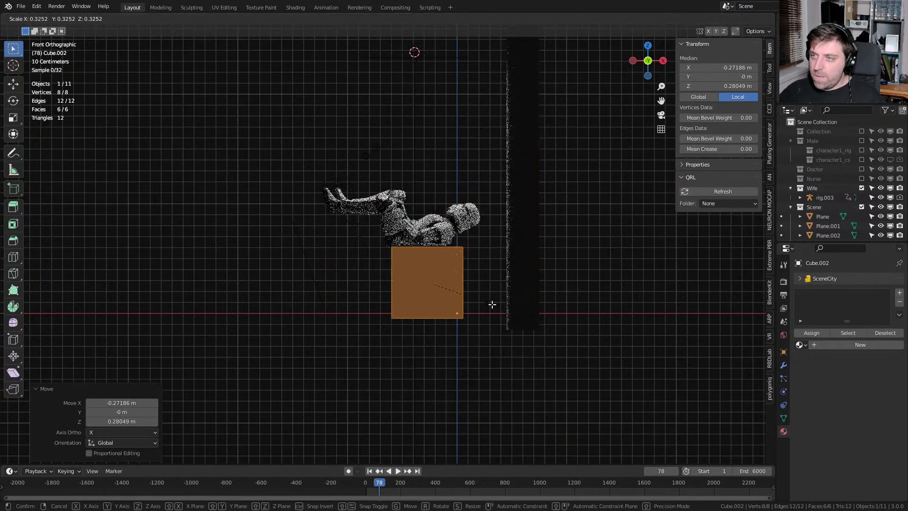
{"action": "left_click", "coordinate": [494, 315]}
{"action": "key", "text": "s"}
{"action": "key", "text": "z"}
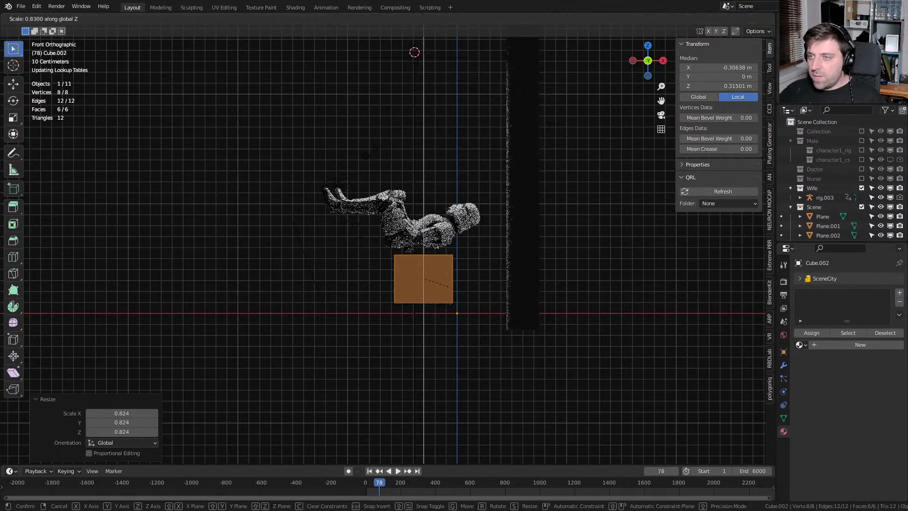
{"action": "left_click", "coordinate": [442, 283]}
{"action": "key", "text": "g"}
{"action": "left_click", "coordinate": [452, 266]}
{"action": "middle_click_drag", "start_coordinate": [452, 267], "coordinate": [495, 322]}
{"action": "scroll", "coordinate": [494, 322], "scroll_direction": "up", "scroll_amount": 4}
{"action": "key", "text": "Tab"}
Move the slab 0.9 m along Y in top wireframe view to sit under the lying trooper's torso
{"action": "key", "text": "KP_7"}
{"action": "key", "text": "z"}
{"action": "left_click", "coordinate": [526, 332]}
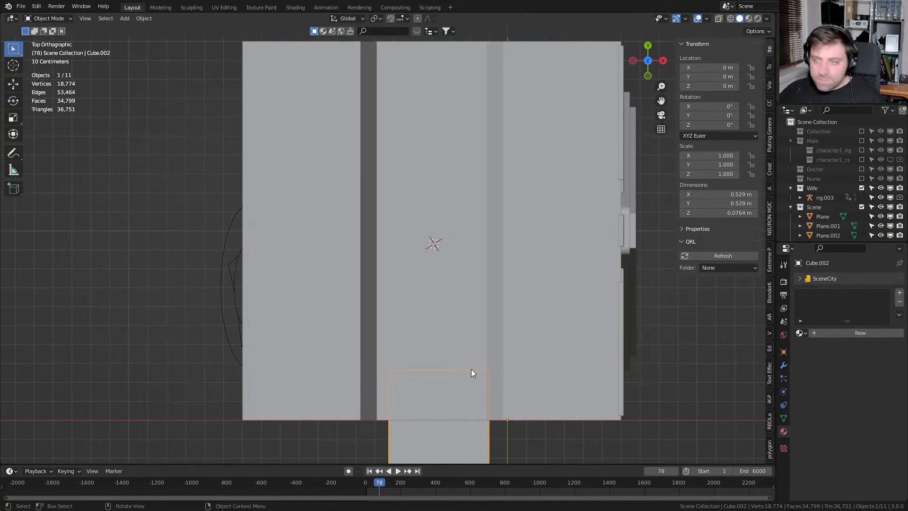
{"action": "key", "text": "shift+z"}
{"action": "key", "text": "z"}
{"action": "left_click", "coordinate": [399, 370]}
{"action": "key", "text": "g"}
{"action": "key", "text": "y"}
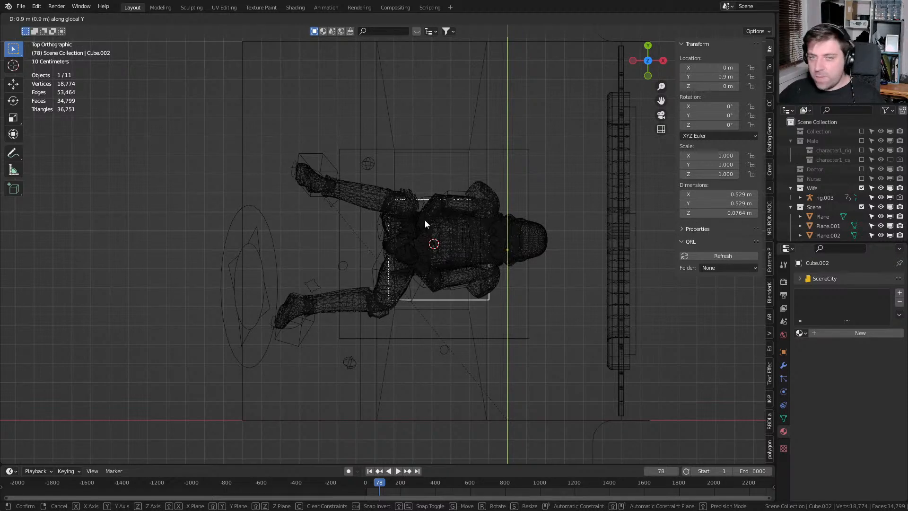
{"action": "left_click", "coordinate": [420, 211]}
Thin the slab's mesh by scaling it to 0.598 along Z
{"action": "middle_click_drag", "start_coordinate": [445, 319], "coordinate": [472, 260]}
{"action": "middle_click_drag", "start_coordinate": [555, 282], "coordinate": [551, 149]}
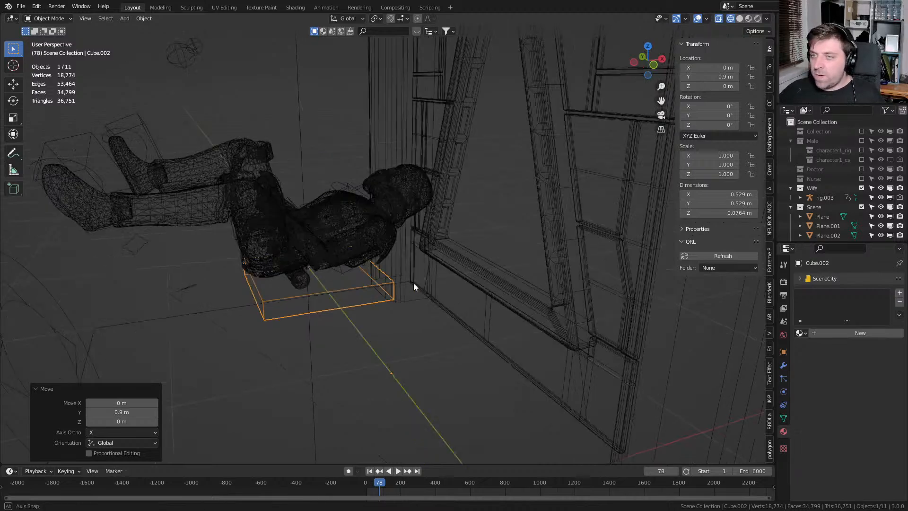
{"action": "middle_click_drag", "start_coordinate": [400, 285], "coordinate": [452, 302]}
{"action": "scroll", "coordinate": [452, 302], "scroll_direction": "up", "scroll_amount": 4}
{"action": "key", "text": "Tab"}
{"action": "middle_click_drag", "start_coordinate": [395, 313], "coordinate": [397, 340]}
{"action": "key", "text": "s"}
{"action": "key", "text": "z"}
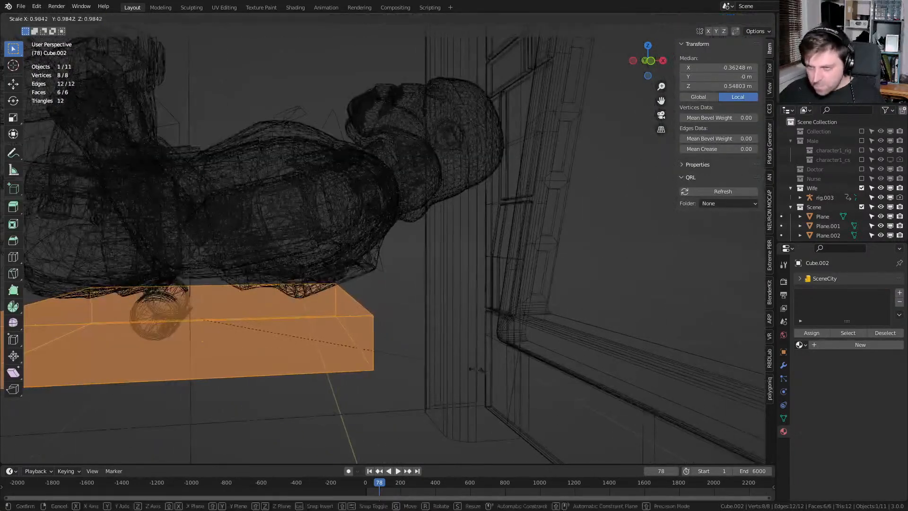
{"action": "left_click", "coordinate": [368, 350]}
{"action": "key", "text": "KP_3"}
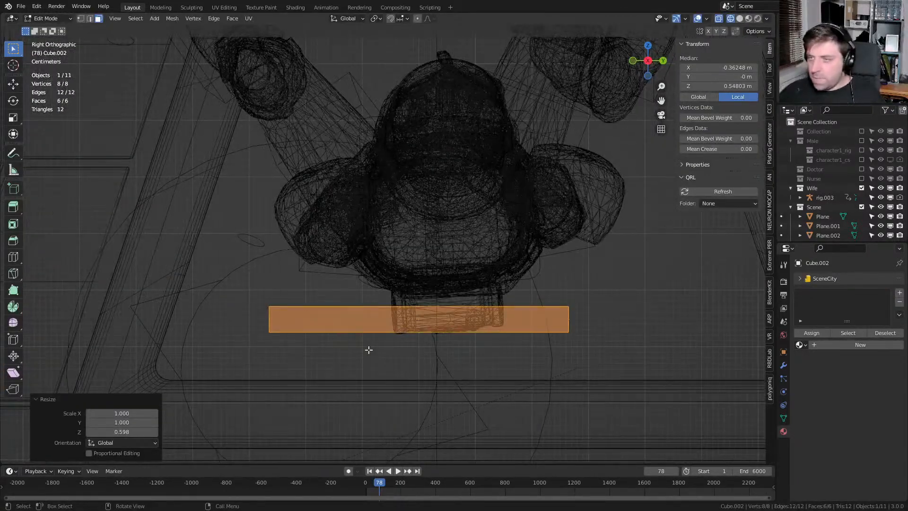
Raise the slab about 0.028 m along Z in front view so it meets the lying trooper's underside
{"action": "key", "text": "KP_1"}
{"action": "key", "text": "g"}
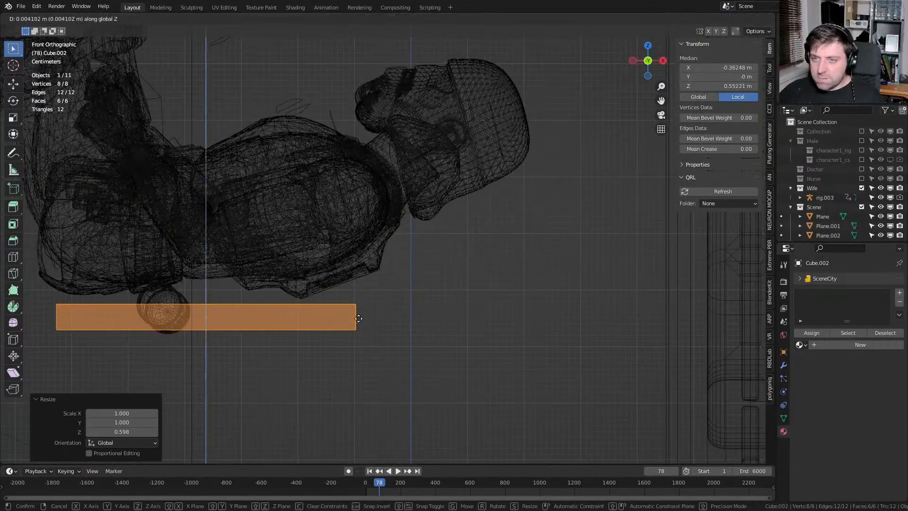
{"action": "left_click", "coordinate": [370, 303]}
Select the slab's head-end face and move it about 0.067 m along X toward the trooper's head
{"action": "key", "text": "Tab"}
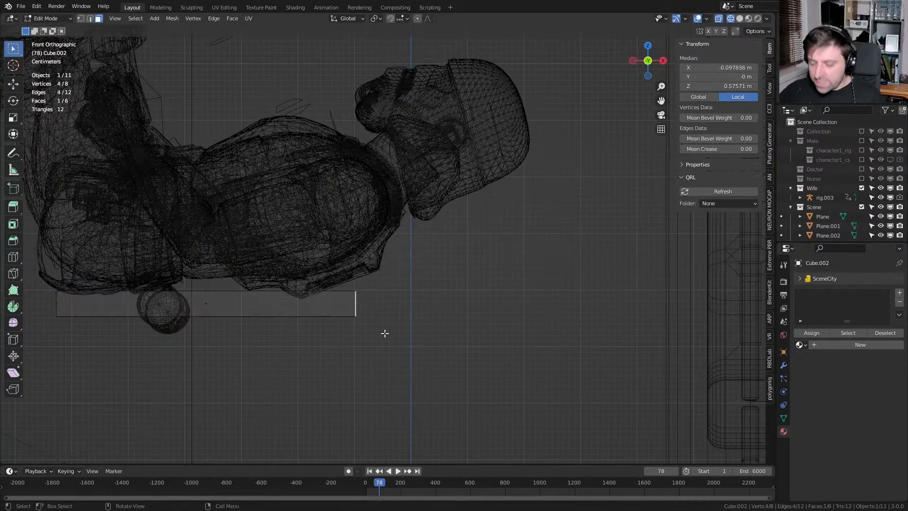
{"action": "key", "text": "g"}
{"action": "key", "text": "x"}
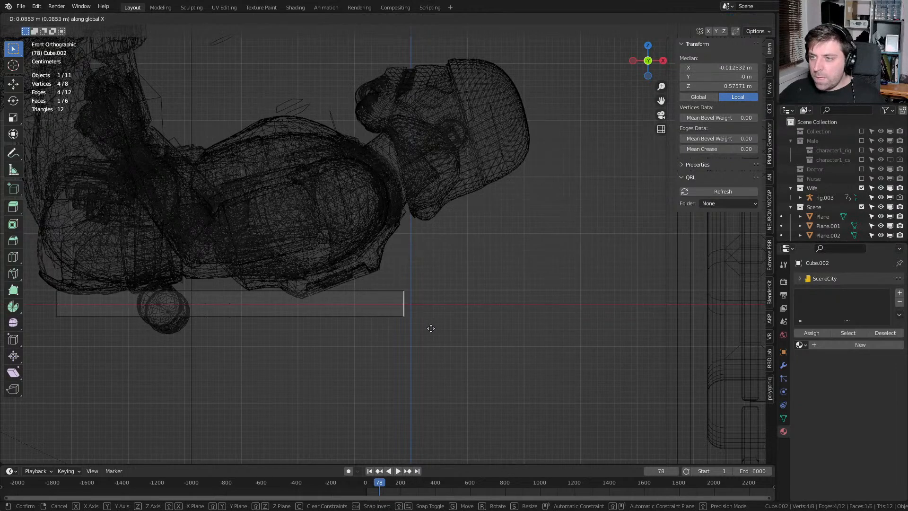
{"action": "left_click", "coordinate": [423, 328]}
Extrude the head-end face about 0.34 m outward and raise it about 0.227 m along Z to form an inclined headrest
{"action": "key", "text": "e"}
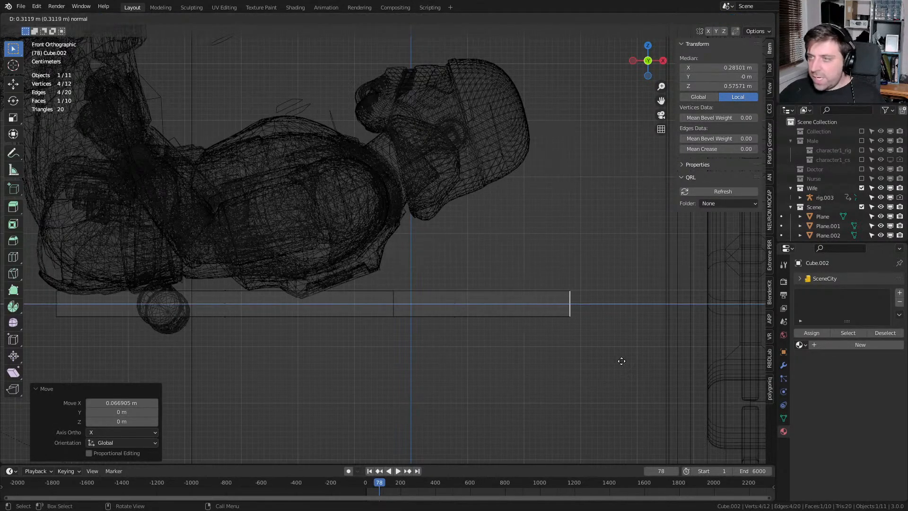
{"action": "left_click", "coordinate": [634, 361]}
{"action": "key", "text": "g"}
{"action": "key", "text": "z"}
{"action": "left_click", "coordinate": [626, 232]}
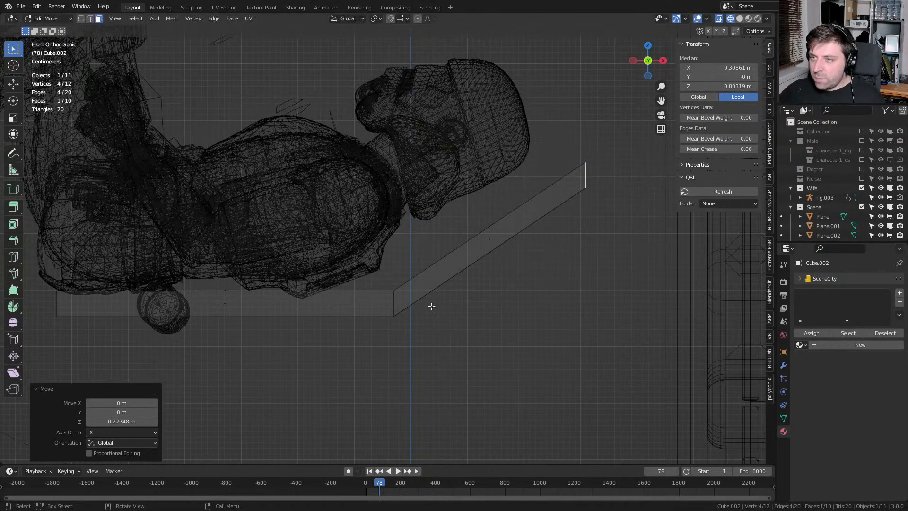
Move the upper vertices at the headrest's bend and tip about 0.018 m along negative X to even its thickness
{"action": "key", "text": "1"}
{"action": "left_click", "coordinate": [393, 291]}
{"action": "left_click", "coordinate": [393, 288], "text": "shift"}
{"action": "left_click", "coordinate": [582, 160], "text": "shift"}
{"action": "left_click", "coordinate": [581, 161], "text": "shift"}
{"action": "key", "text": "g"}
{"action": "key", "text": "x"}
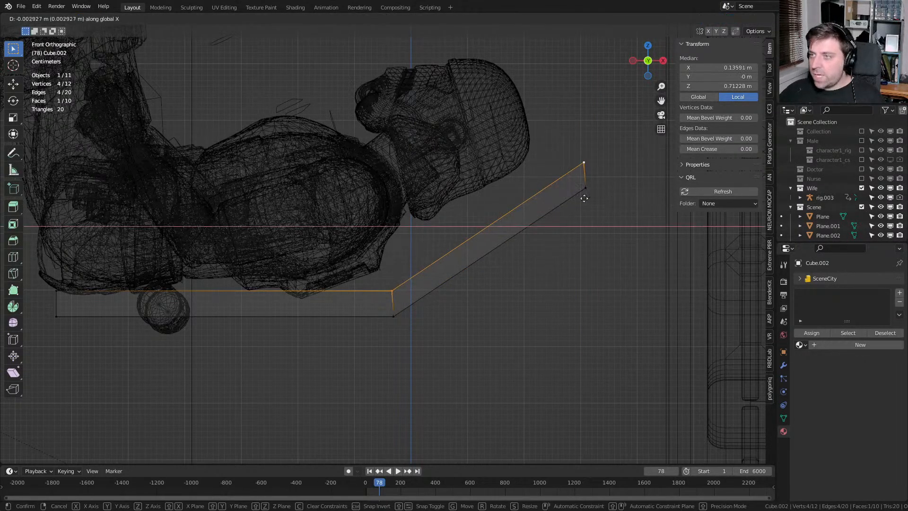
{"action": "left_click", "coordinate": [508, 208]}
Select the whole bed mesh and shift it along X toward the lying trooper's feet
{"action": "scroll", "coordinate": [468, 281], "scroll_direction": "down", "scroll_amount": 3}
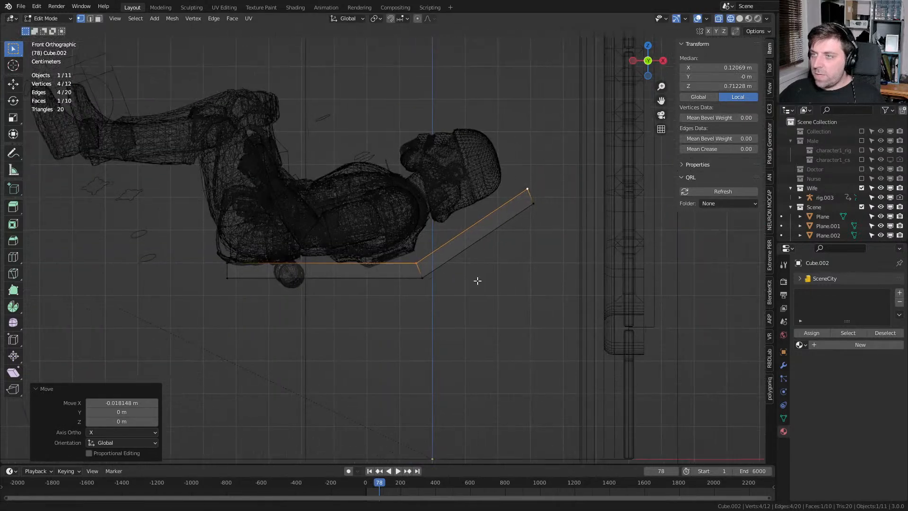
{"action": "key", "text": "a"}
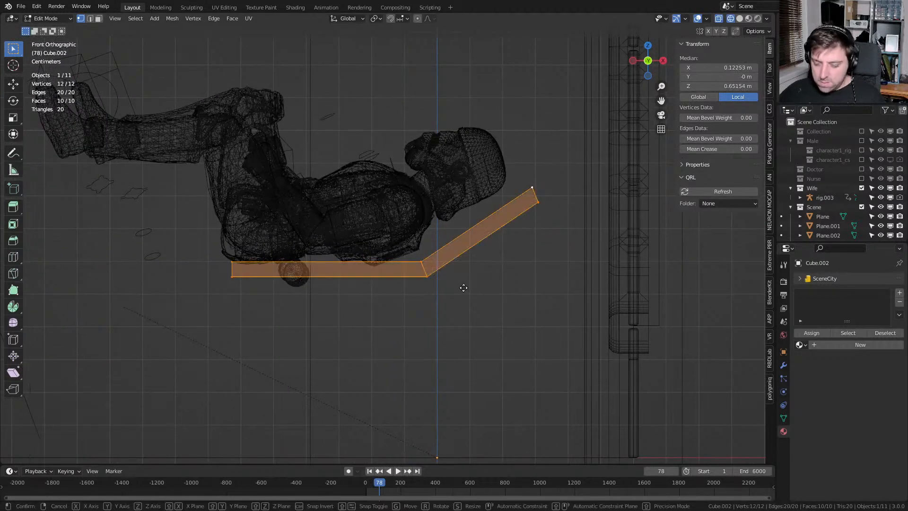
{"action": "key", "text": "g"}
{"action": "key", "text": "x"}
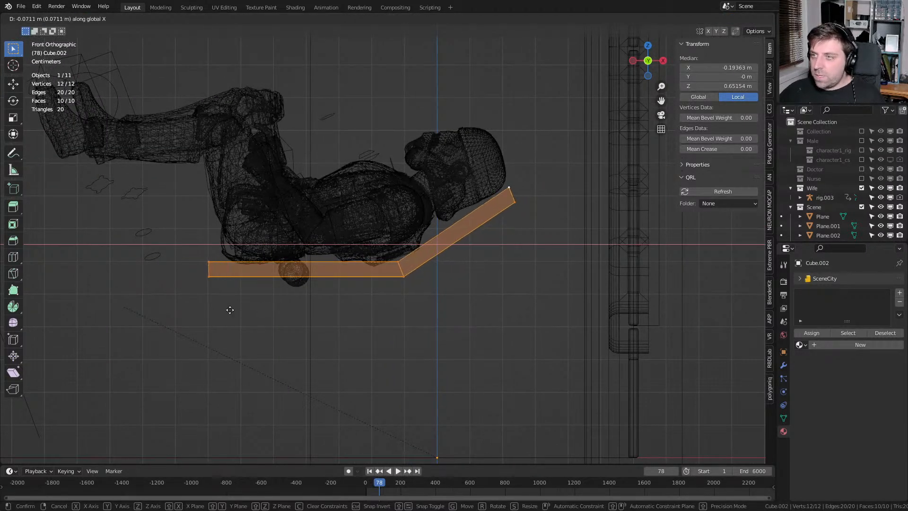
Shift the bed slab about -0.073 m along X, leave Edit Mode and scrub the animation to frame 439
{"action": "left_click", "coordinate": [225, 309]}
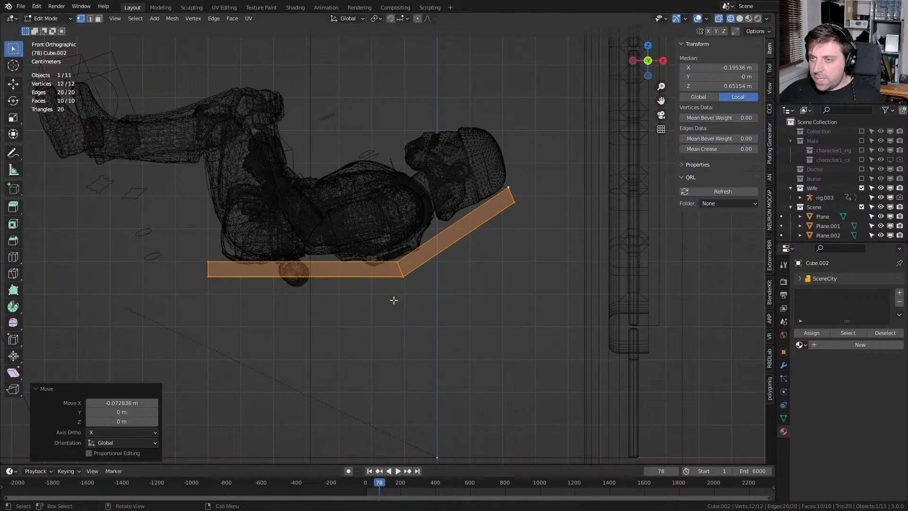
{"action": "key", "text": "Tab"}
{"action": "key", "text": "space"}
{"action": "left_click_drag", "start_coordinate": [387, 483], "coordinate": [561, 506]}
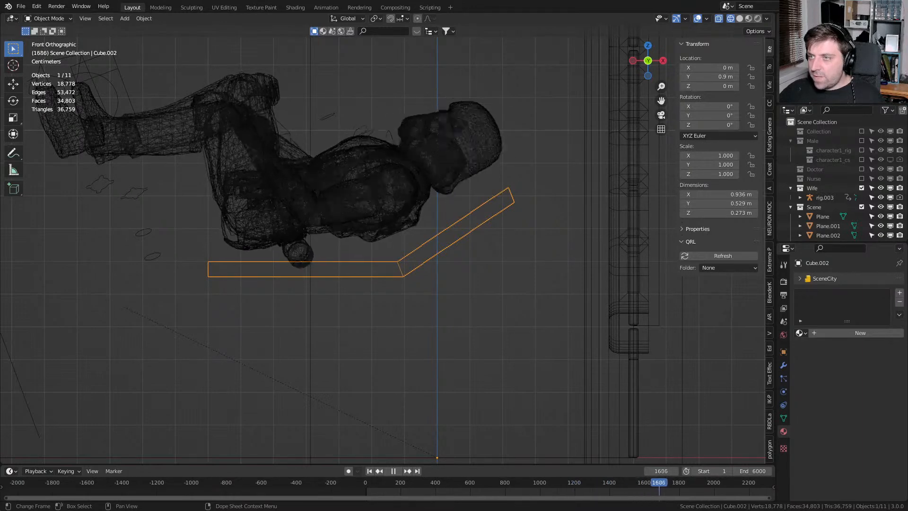
{"action": "left_click_drag", "start_coordinate": [619, 493], "coordinate": [443, 509]}
{"action": "scroll", "coordinate": [419, 268], "scroll_direction": "up", "scroll_amount": 2}
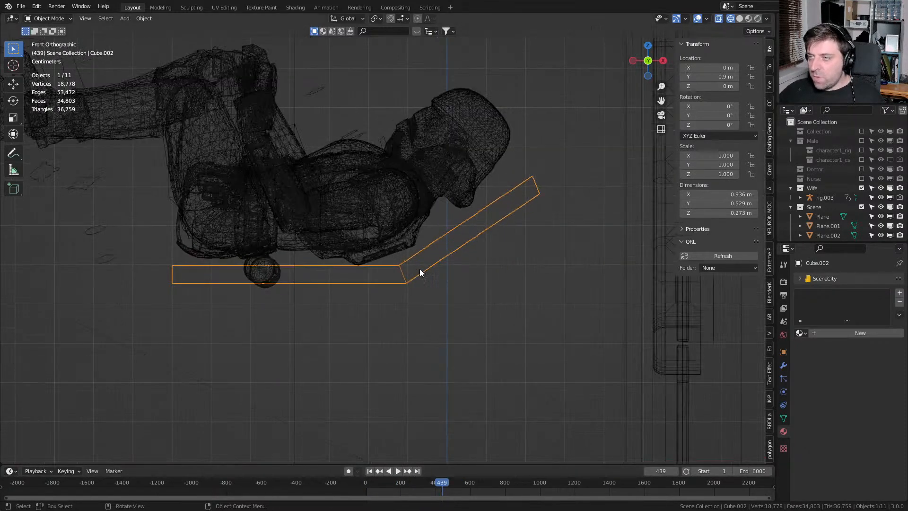
Select all vertices of the slab's raised headrest section and move them about -0.038 m along X
{"action": "key", "text": "Tab"}
{"action": "middle_click_drag", "start_coordinate": [550, 217], "coordinate": [548, 225], "text": "shift"}
{"action": "left_click", "coordinate": [562, 173]}
{"action": "left_click", "coordinate": [571, 192], "text": "shift"}
{"action": "key", "text": "c"}
{"action": "key", "text": "Escape"}
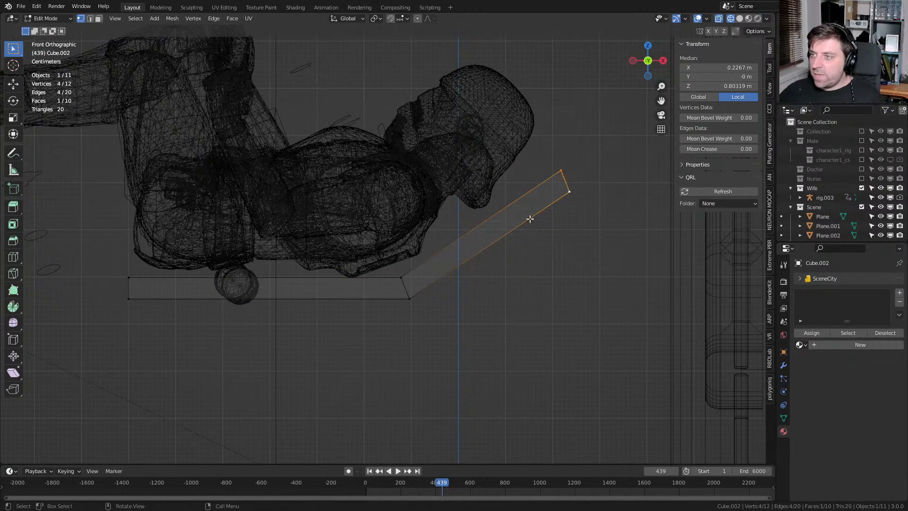
{"action": "scroll", "coordinate": [543, 202], "scroll_direction": "up", "scroll_amount": 3}
{"action": "key", "text": "c"}
{"action": "left_click", "coordinate": [436, 295]}
{"action": "key", "text": "Escape"}
{"action": "key", "text": "c"}
{"action": "left_click", "coordinate": [434, 308]}
{"action": "key", "text": "Escape"}
{"action": "scroll", "coordinate": [468, 293], "scroll_direction": "down", "scroll_amount": 1}
{"action": "middle_click_drag", "start_coordinate": [513, 279], "coordinate": [501, 277], "text": "shift"}
{"action": "key", "text": "g"}
{"action": "key", "text": "y"}
{"action": "key", "text": "x"}
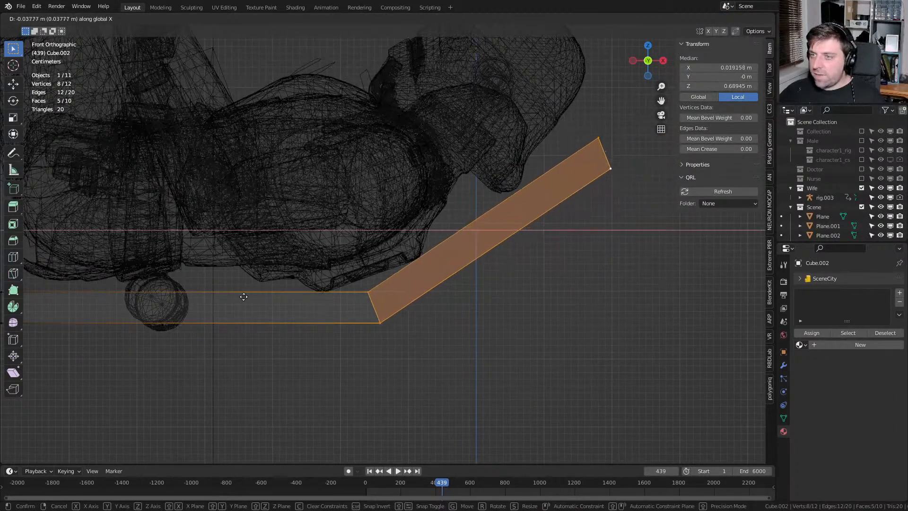
{"action": "left_click", "coordinate": [480, 279]}
Move the headrest section about 0.057 m along X towards the head end and leave Edit Mode
{"action": "middle_click_drag", "start_coordinate": [522, 208], "coordinate": [453, 246], "text": "shift"}
{"action": "scroll", "coordinate": [490, 258], "scroll_direction": "down", "scroll_amount": 1}
{"action": "key", "text": "g"}
{"action": "key", "text": "x"}
{"action": "left_click", "coordinate": [509, 260]}
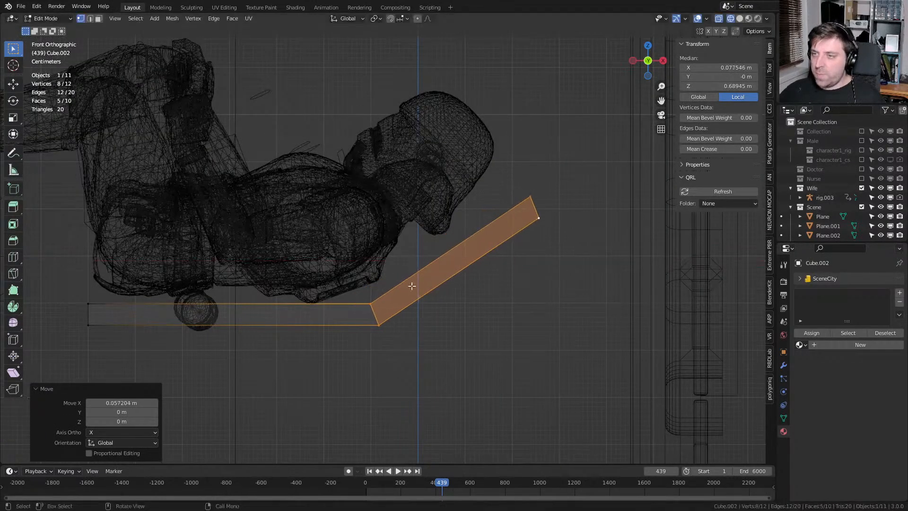
{"action": "scroll", "coordinate": [473, 274], "scroll_direction": "down", "scroll_amount": 2}
{"action": "key", "text": "Tab"}
{"action": "middle_click_drag", "start_coordinate": [368, 298], "coordinate": [227, 305]}
{"action": "middle_click_drag", "start_coordinate": [250, 253], "coordinate": [264, 221], "text": "shift"}
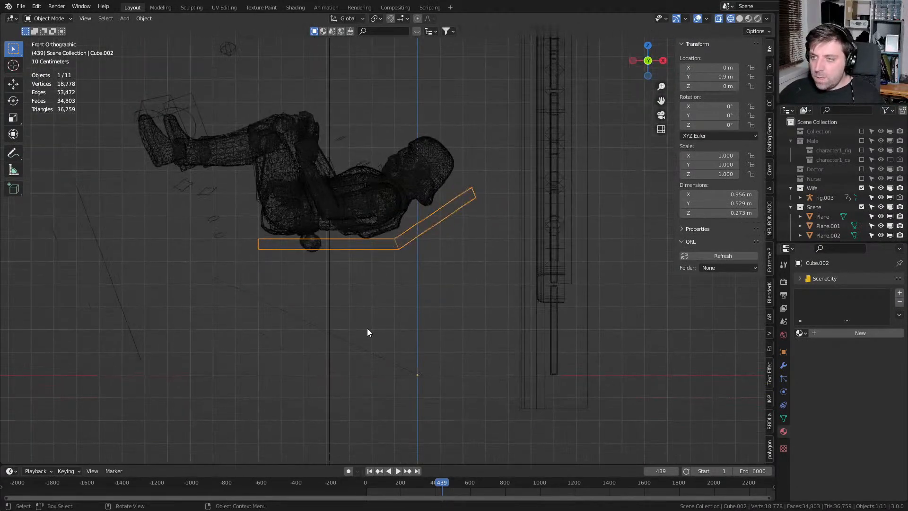
Duplicate the underside face of the slab's flat section and move the copy about 0.185 m down along Z
{"action": "key", "text": "Tab"}
{"action": "middle_click_drag", "start_coordinate": [361, 257], "coordinate": [351, 253]}
{"action": "left_click", "coordinate": [351, 253]}
{"action": "middle_click_drag", "start_coordinate": [343, 309], "coordinate": [405, 355]}
{"action": "key", "text": "shift+d"}
{"action": "right_click", "coordinate": [475, 330]}
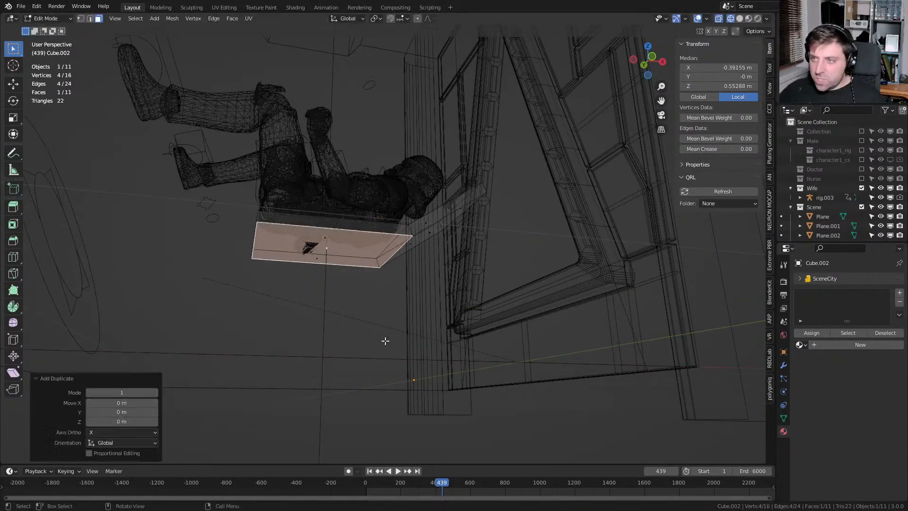
{"action": "key", "text": "g"}
{"action": "key", "text": "z"}
{"action": "left_click", "coordinate": [415, 351]}
Shrink the duplicated face along X and scale it by about -0.173 along Y
{"action": "middle_click_drag", "start_coordinate": [417, 349], "coordinate": [503, 325]}
{"action": "key", "text": "s"}
{"action": "key", "text": "x"}
{"action": "left_click", "coordinate": [393, 307]}
{"action": "key", "text": "s"}
{"action": "key", "text": "y"}
{"action": "left_click", "coordinate": [346, 316]}
{"action": "middle_click_drag", "start_coordinate": [377, 308], "coordinate": [317, 332]}
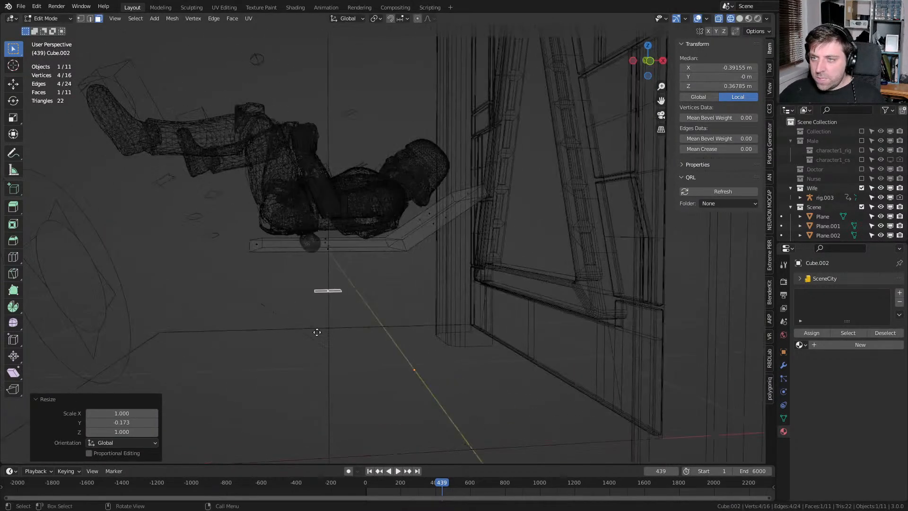
{"action": "key", "text": "e"}
{"action": "key", "text": "x"}
{"action": "key", "text": "ctrl+z"}
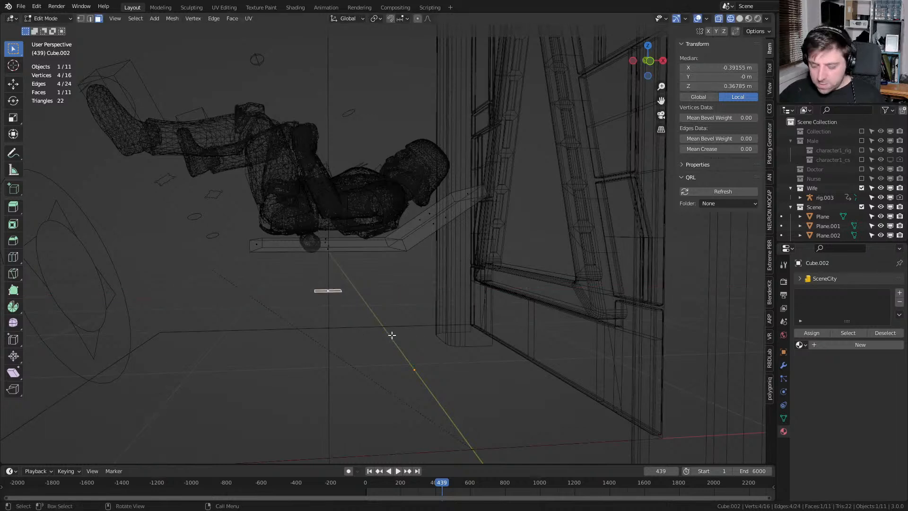
Stretch the duplicated face by about 6.343 along X into a long narrow strip
{"action": "key", "text": "s"}
{"action": "key", "text": "x"}
{"action": "left_click", "coordinate": [29, 309]}
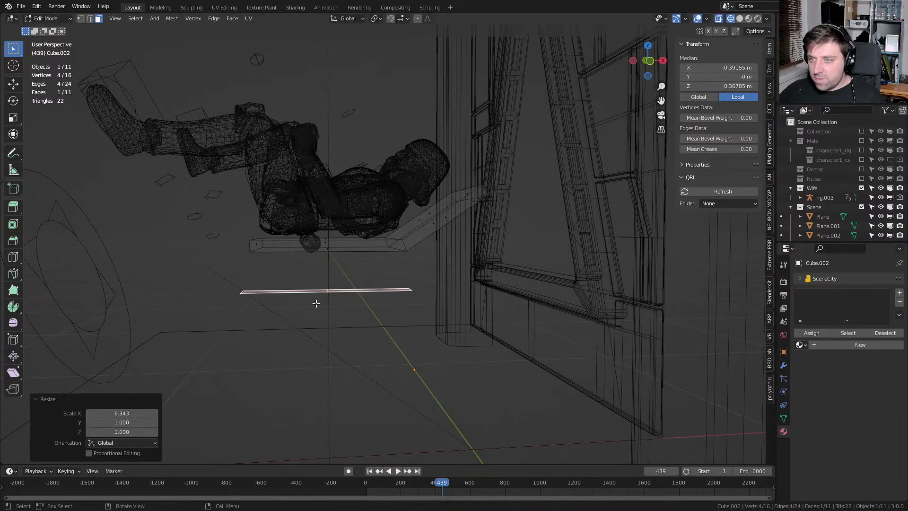
Move the strip about 0.154 m along X and about 0.206 m up along Z into the slab
{"action": "key", "text": "g"}
{"action": "key", "text": "x"}
{"action": "left_click", "coordinate": [360, 301]}
{"action": "key", "text": "g"}
{"action": "key", "text": "z"}
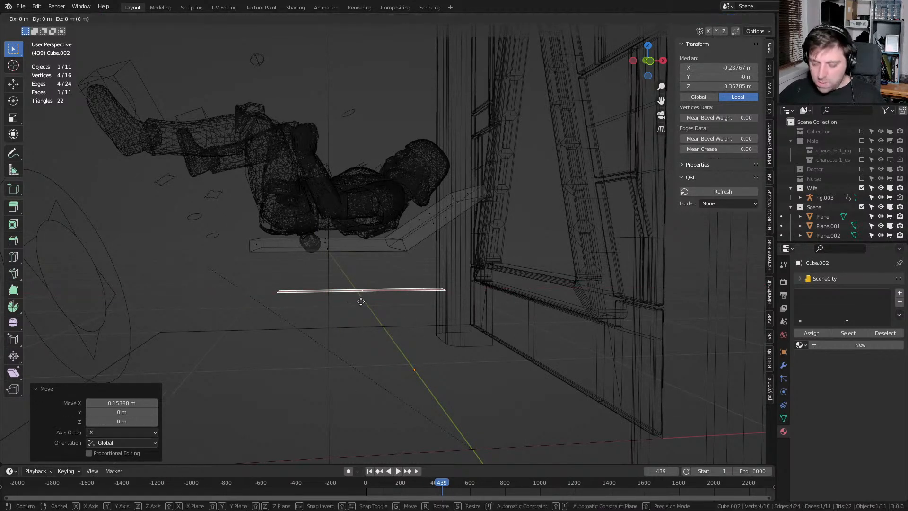
{"action": "left_click", "coordinate": [372, 284]}
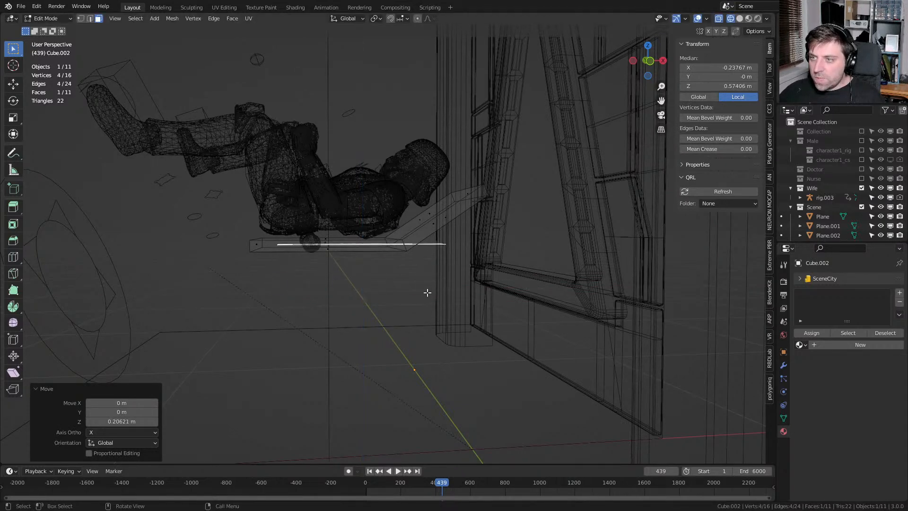
In front view, extrude the strip about 0.518 m down to form the bed's pedestal
{"action": "key", "text": "KP_1"}
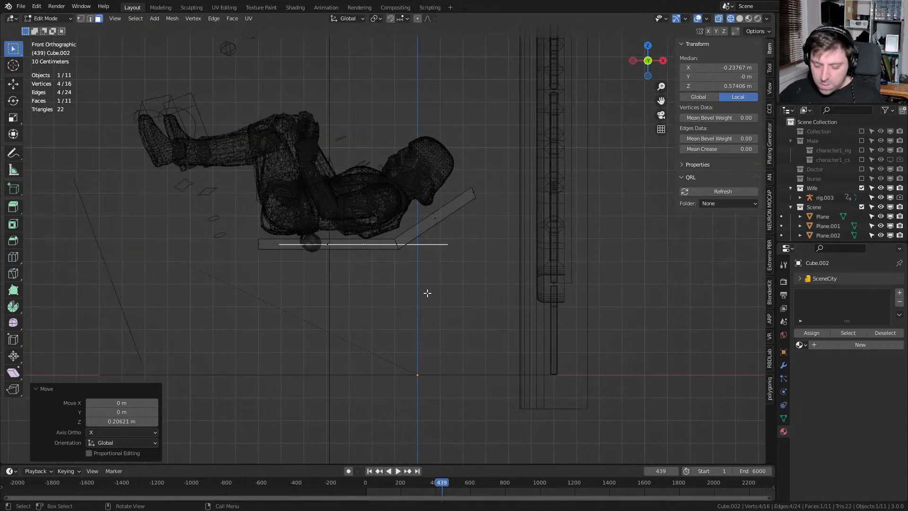
{"action": "key", "text": "e"}
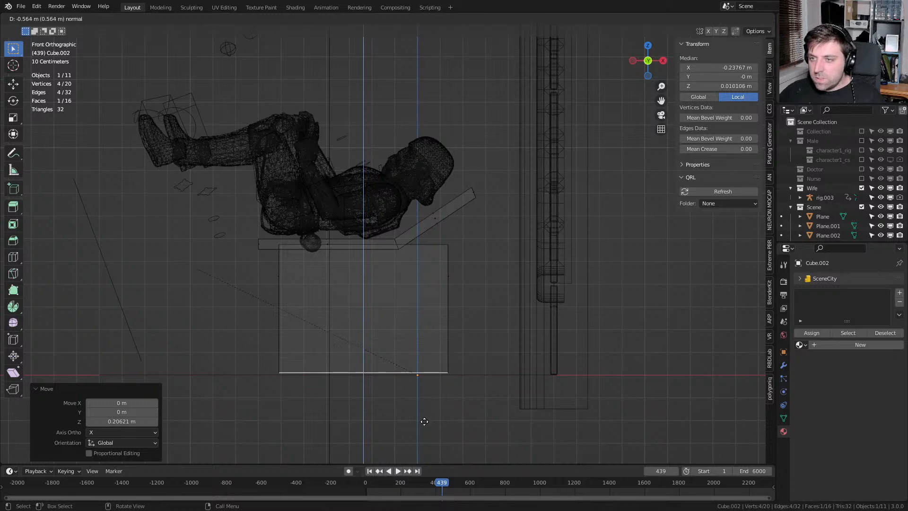
{"action": "left_click", "coordinate": [425, 410]}
Extrude the pedestal's bottom face about 0.027 m down along Z and widen it by about 6.235 along Y
{"action": "key", "text": "e"}
{"action": "key", "text": "z"}
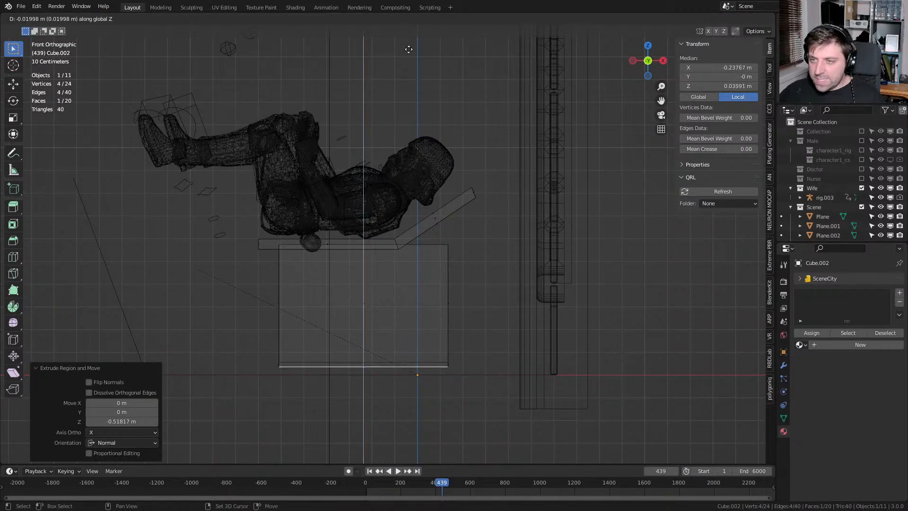
{"action": "left_click", "coordinate": [371, 218]}
{"action": "middle_click_drag", "start_coordinate": [371, 219], "coordinate": [482, 286]}
{"action": "key", "text": "s"}
{"action": "key", "text": "x"}
{"action": "key", "text": "y"}
{"action": "left_click", "coordinate": [345, 264]}
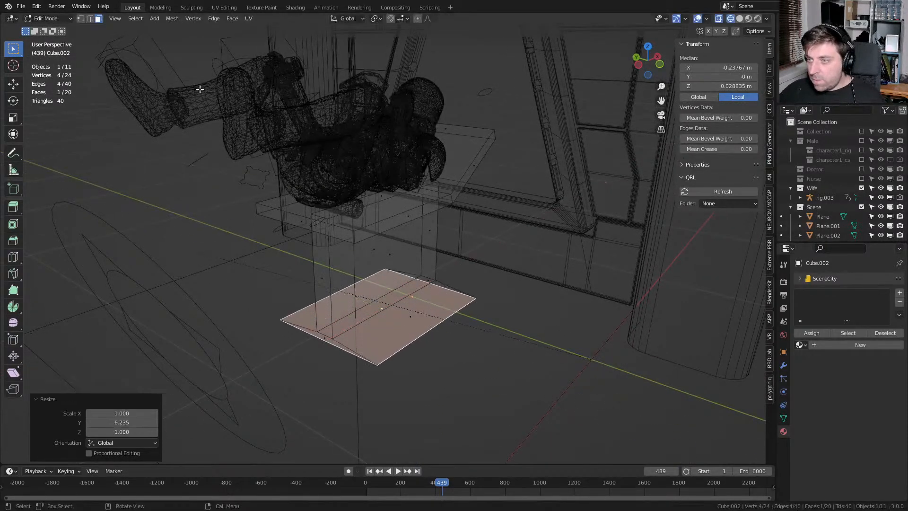
Show the model in solid shading, extrude the widened bottom face about 0.029 m down to the floor and leave Edit Mode
{"action": "middle_click_drag", "start_coordinate": [371, 275], "coordinate": [409, 294]}
{"action": "key", "text": "shift+z"}
{"action": "mouse_move", "coordinate": [468, 294]}
{"action": "middle_mouse_down"}
{"action": "mouse_move", "coordinate": [453, 243]}
{"action": "mouse_move", "coordinate": [462, 263]}
{"action": "middle_mouse_up"}
{"action": "scroll", "coordinate": [433, 294], "scroll_direction": "up", "scroll_amount": 1}
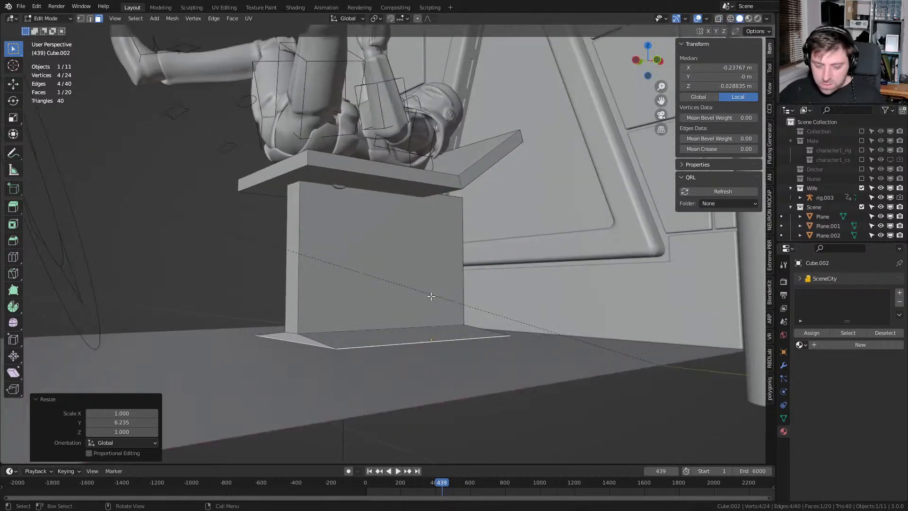
{"action": "key", "text": "e"}
{"action": "left_click", "coordinate": [425, 401]}
{"action": "middle_click_drag", "start_coordinate": [425, 401], "coordinate": [353, 185]}
{"action": "key", "text": "Tab"}
{"action": "left_click", "coordinate": [410, 214]}
{"action": "middle_click_drag", "start_coordinate": [410, 214], "coordinate": [489, 233]}
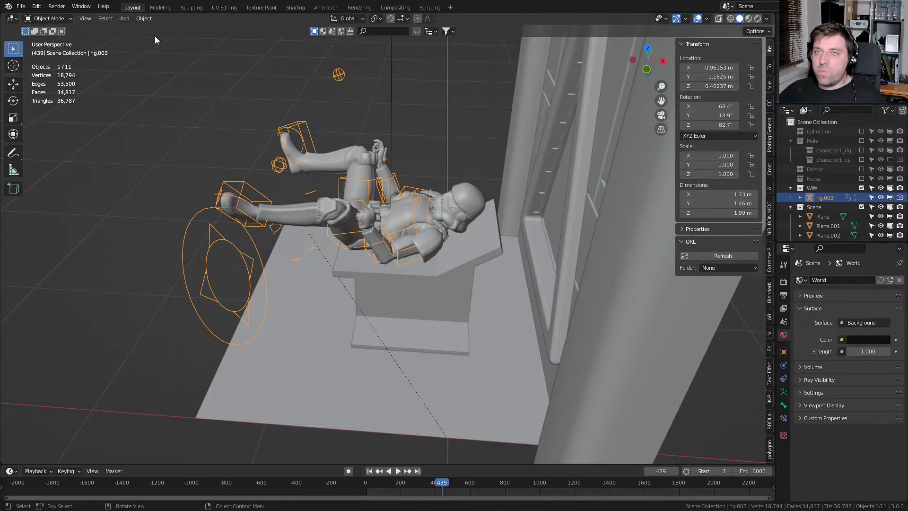
Reopen the bed mesh for editing and add one vertical loop cut across the pedestal with a slide factor of -0.443
{"action": "middle_click_drag", "start_coordinate": [478, 334], "coordinate": [488, 261]}
{"action": "scroll", "coordinate": [422, 287], "scroll_direction": "up", "scroll_amount": 3}
{"action": "key", "text": "Tab"}
{"action": "key", "text": "Tab"}
{"action": "left_click", "coordinate": [484, 285]}
{"action": "key", "text": "Tab"}
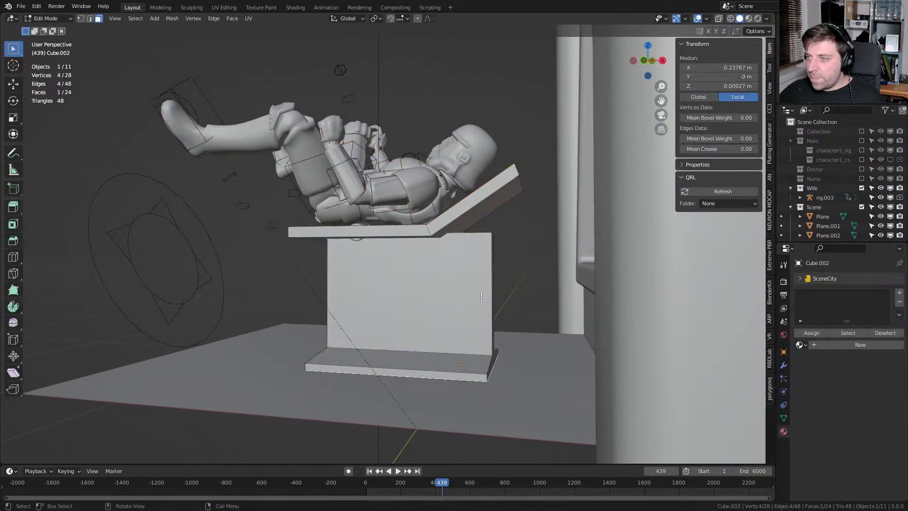
{"action": "key", "text": "ctrl+r"}
{"action": "left_click", "coordinate": [437, 363]}
{"action": "left_click", "coordinate": [478, 363]}
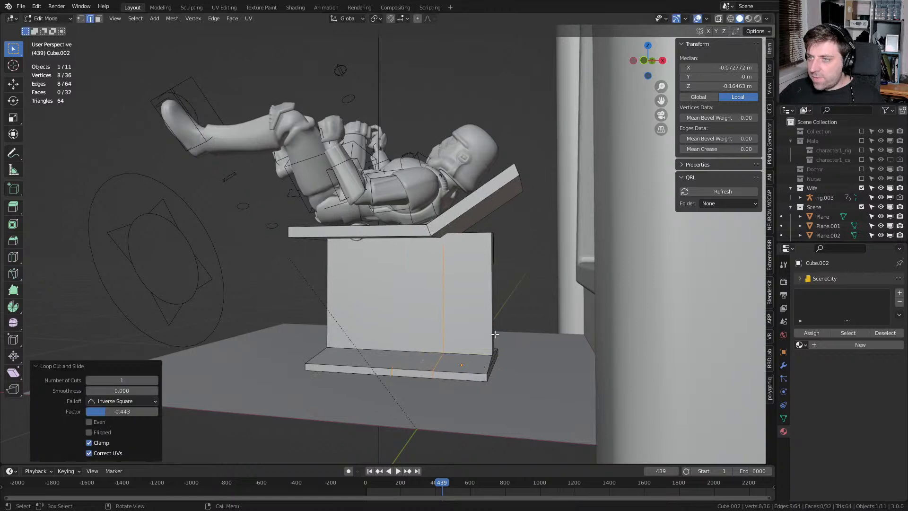
Raise the pedestal's two upper corner vertices beneath the headrest about 0.14 m along Z
{"action": "middle_click_drag", "start_coordinate": [503, 286], "coordinate": [495, 310]}
{"action": "key", "text": "1"}
{"action": "left_click", "coordinate": [491, 244]}
{"action": "left_click", "coordinate": [493, 239], "text": "shift"}
{"action": "middle_click_drag", "start_coordinate": [493, 239], "coordinate": [505, 279]}
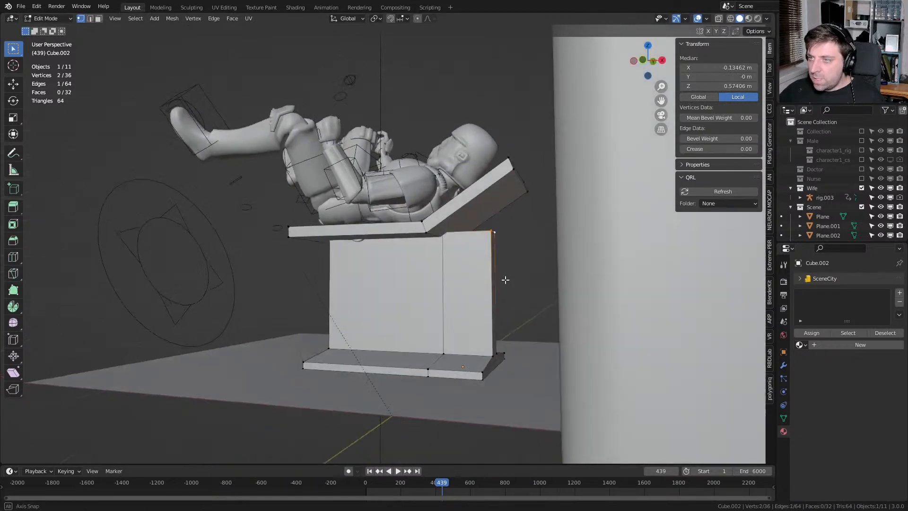
{"action": "key", "text": "g"}
{"action": "key", "text": "z"}
{"action": "left_click", "coordinate": [483, 445]}
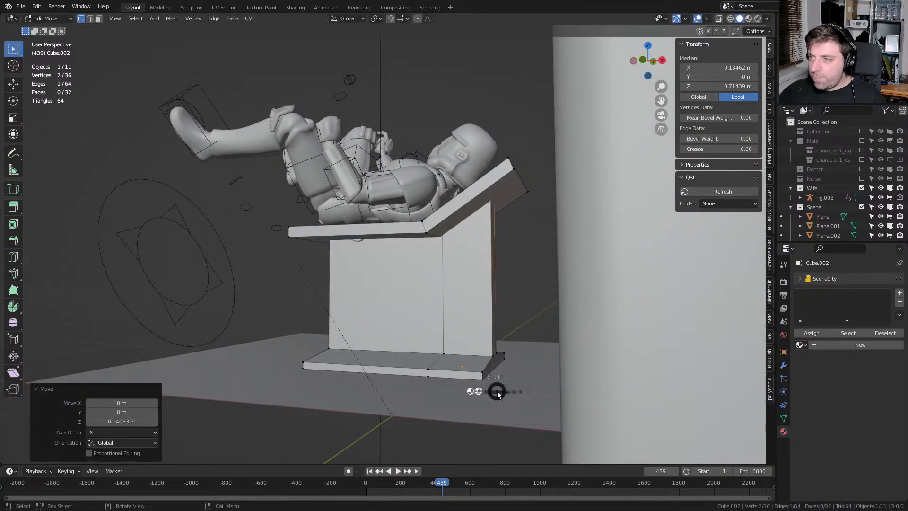
Preview the bed and figure in rendered shading and examine how the character fits the bed from the front
{"action": "key", "text": "z"}
{"action": "left_click", "coordinate": [498, 351]}
{"action": "left_click", "coordinate": [532, 378]}
{"action": "scroll", "coordinate": [430, 368], "scroll_direction": "down", "scroll_amount": 3}
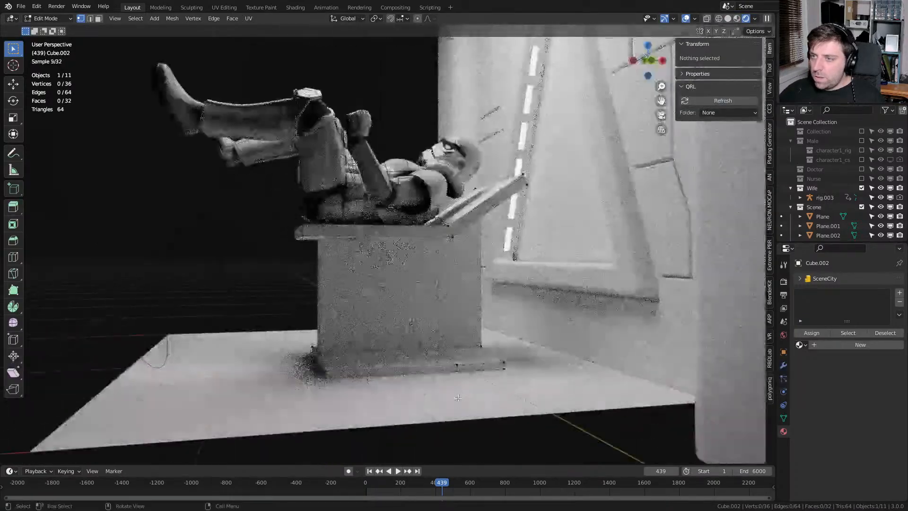
{"action": "key", "text": "Tab"}
{"action": "middle_click_drag", "start_coordinate": [458, 398], "coordinate": [451, 406]}
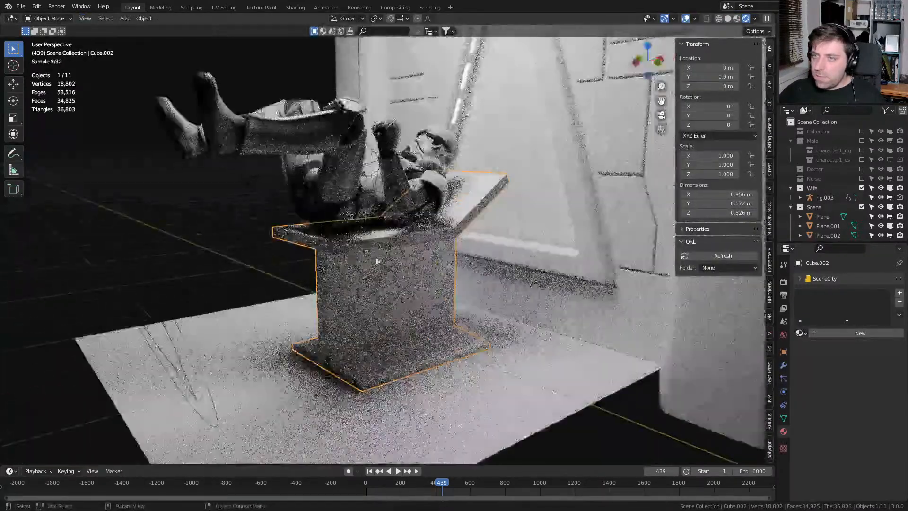
{"action": "key", "text": "KP_3"}
{"action": "key", "text": "KP_1"}
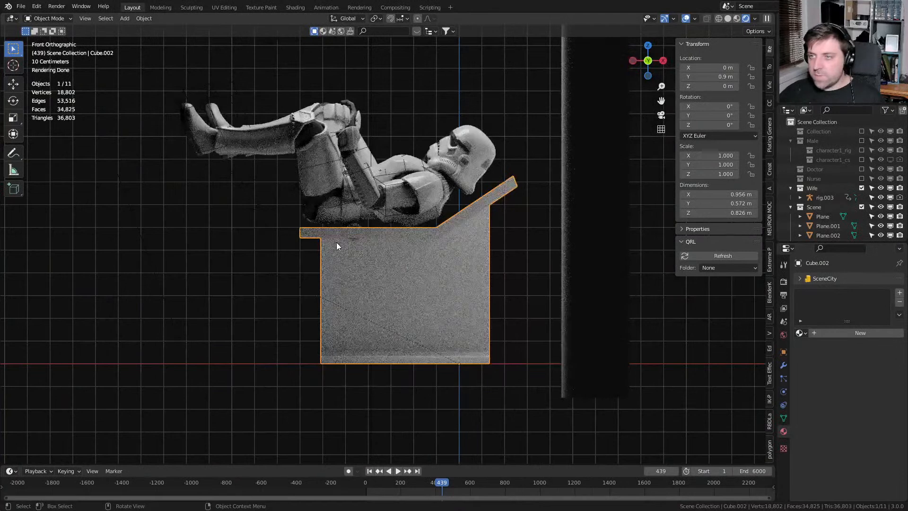
{"action": "middle_click_drag", "start_coordinate": [361, 271], "coordinate": [409, 324], "text": "shift"}
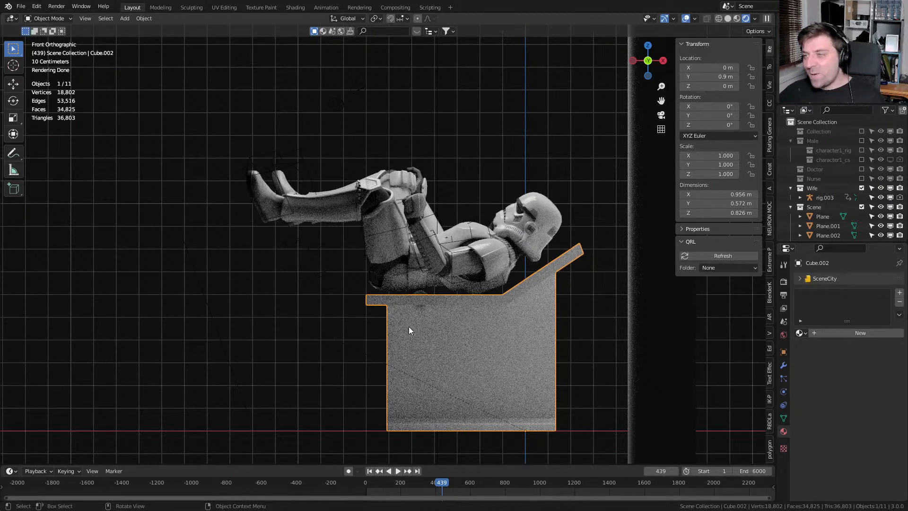
{"action": "middle_click_drag", "start_coordinate": [424, 314], "coordinate": [418, 319], "text": "shift"}
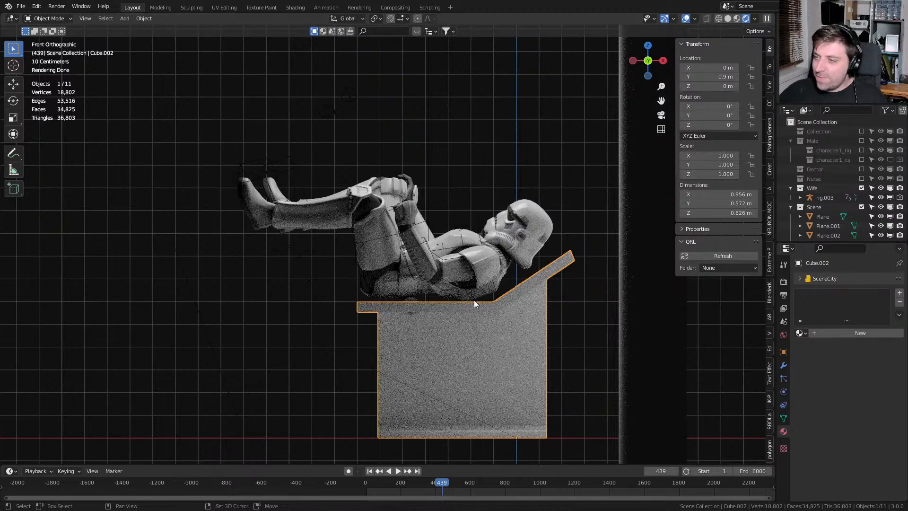
In wireframe, select everything above the pedestal's base plate and lower it slightly along Z
{"action": "key", "text": "Tab"}
{"action": "key", "text": "z"}
{"action": "left_click", "coordinate": [402, 405]}
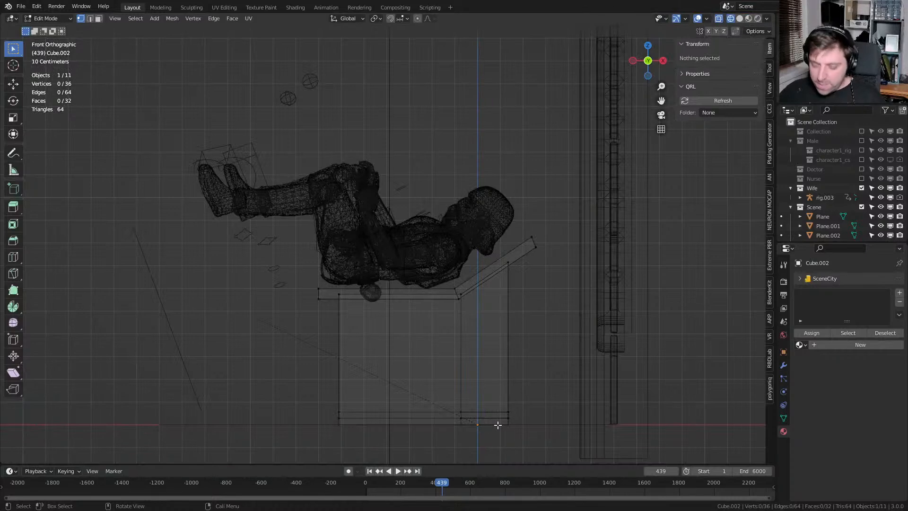
{"action": "left_click_drag", "start_coordinate": [513, 407], "coordinate": [314, 435]}
{"action": "key", "text": "ctrl+i"}
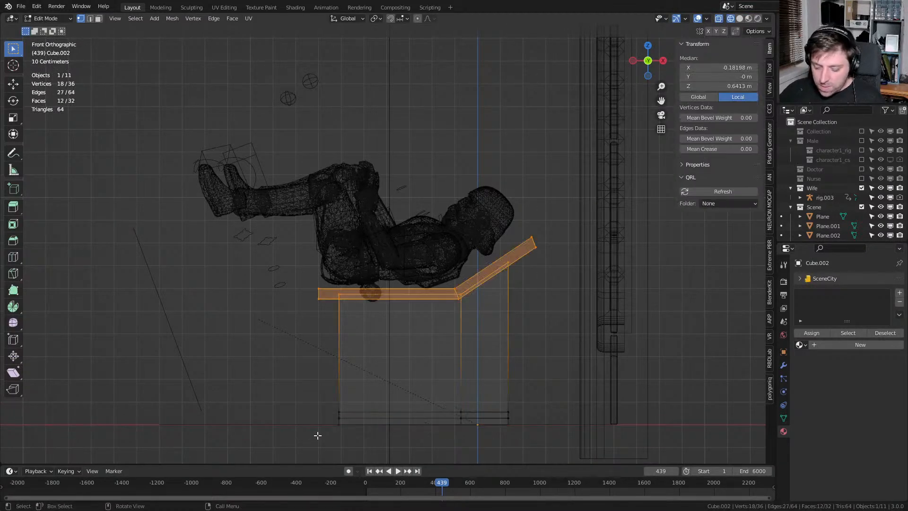
{"action": "key", "text": "g"}
{"action": "key", "text": "z"}
{"action": "left_click", "coordinate": [331, 38]}
{"action": "mouse_move", "coordinate": [454, 199]}
{"action": "middle_mouse_down"}
{"action": "mouse_move", "coordinate": [462, 205]}
{"action": "mouse_move", "coordinate": [456, 311]}
{"action": "mouse_move", "coordinate": [484, 290]}
{"action": "mouse_move", "coordinate": [501, 292]}
{"action": "mouse_move", "coordinate": [339, 342]}
{"action": "mouse_move", "coordinate": [440, 353]}
{"action": "middle_mouse_up"}
{"action": "key", "text": "s"}
{"action": "key", "text": "x"}
{"action": "right_click", "coordinate": [501, 292]}
Return to solid shading and select the loop of side faces around the bed slab
{"action": "key", "text": "z"}
{"action": "left_click", "coordinate": [510, 293]}
{"action": "key", "text": "3"}
{"action": "left_click", "coordinate": [322, 342], "text": "alt"}
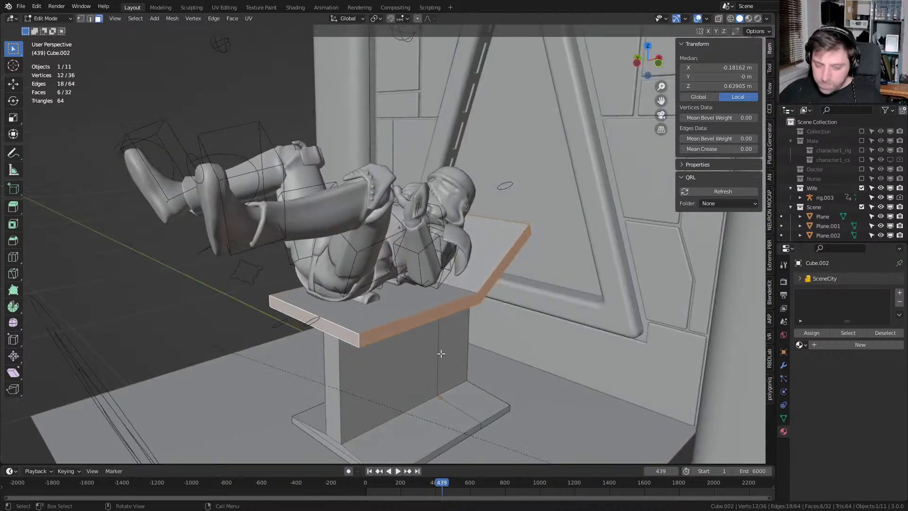
{"action": "key", "text": "e"}
{"action": "right_click", "coordinate": [425, 360]}
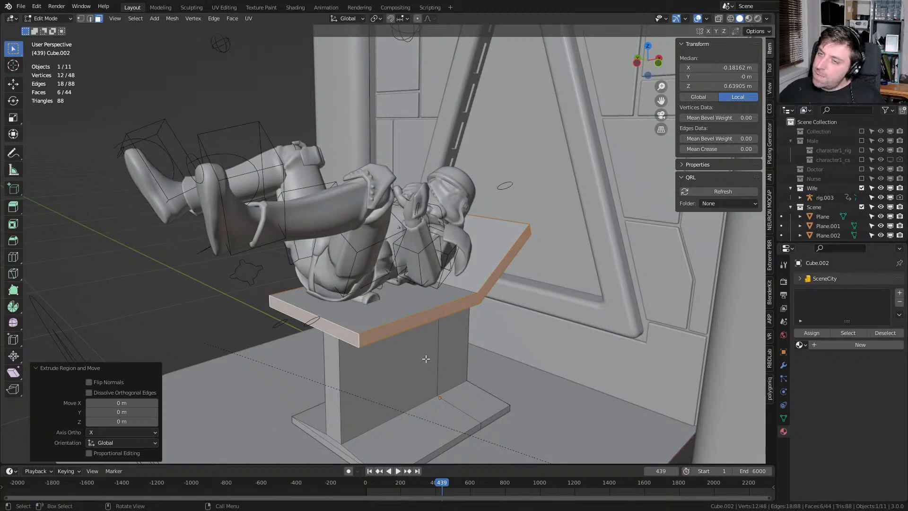
{"action": "key", "text": "g"}
{"action": "right_click", "coordinate": [423, 360]}
{"action": "key", "text": "ctrl+z"}
Duplicate the slab's side faces in place, extrude the copy without offset, and scale it about 1.07 outward in X and Y only
{"action": "key", "text": "shift+d"}
{"action": "right_click", "coordinate": [413, 367]}
{"action": "key", "text": "e"}
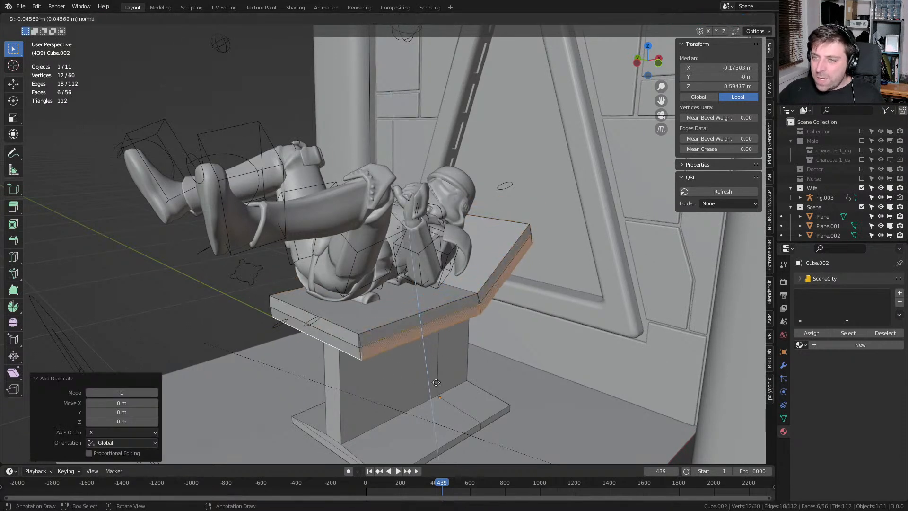
{"action": "right_click", "coordinate": [428, 360]}
{"action": "key", "text": "s"}
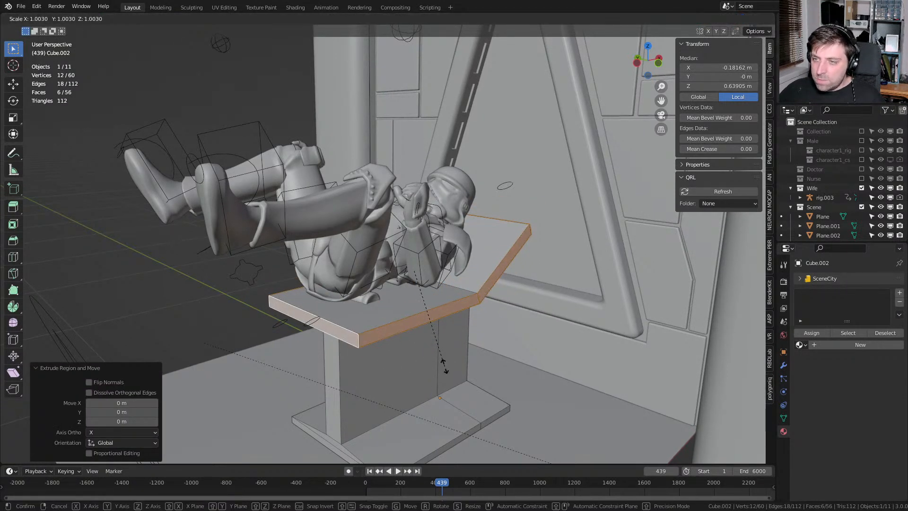
{"action": "key", "text": "shift+z"}
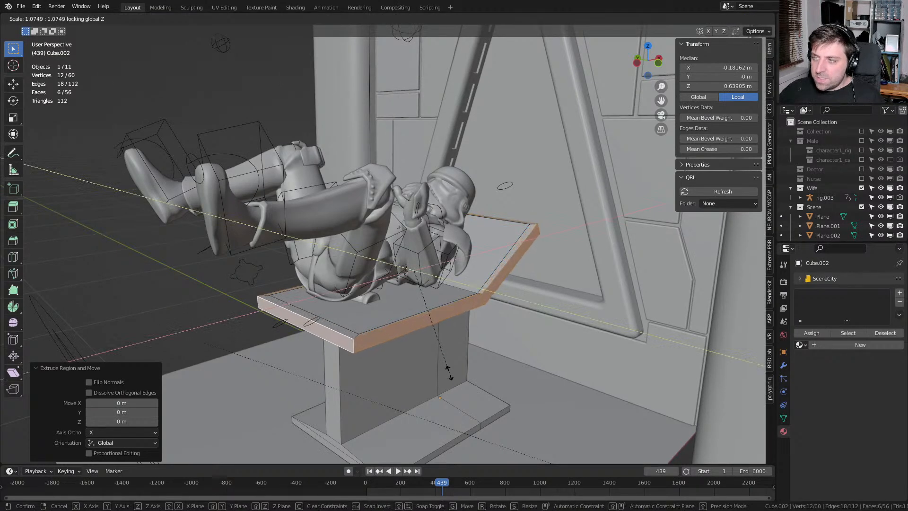
{"action": "left_click", "coordinate": [453, 379]}
Raise the rim's end face at the head of the bed about 0.03 m along Z in front view
{"action": "middle_click_drag", "start_coordinate": [454, 378], "coordinate": [405, 313]}
{"action": "middle_click_drag", "start_coordinate": [473, 290], "coordinate": [482, 259]}
{"action": "left_click", "coordinate": [471, 259]}
{"action": "key", "text": "KP_1"}
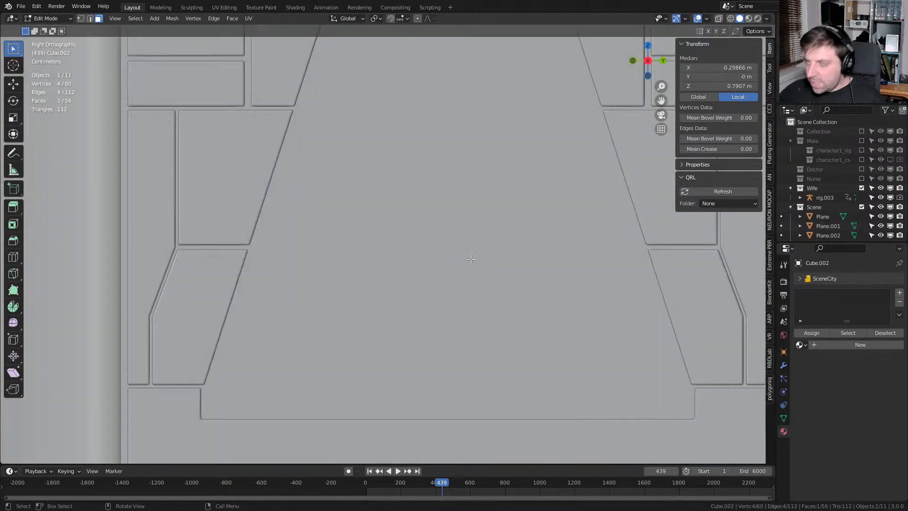
{"action": "scroll", "coordinate": [470, 259], "scroll_direction": "up", "scroll_amount": 4}
{"action": "key", "text": "g"}
{"action": "key", "text": "z"}
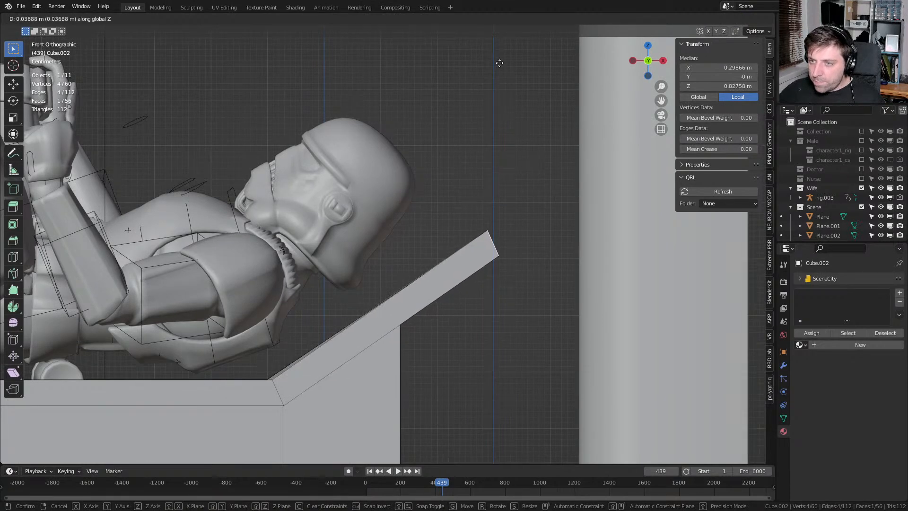
{"action": "left_click", "coordinate": [503, 86]}
In wireframe vertex mode, select all connected geometry of the rim around the slab
{"action": "middle_click_drag", "start_coordinate": [385, 221], "coordinate": [489, 125], "text": "shift"}
{"action": "key", "text": "1"}
{"action": "key", "text": "z"}
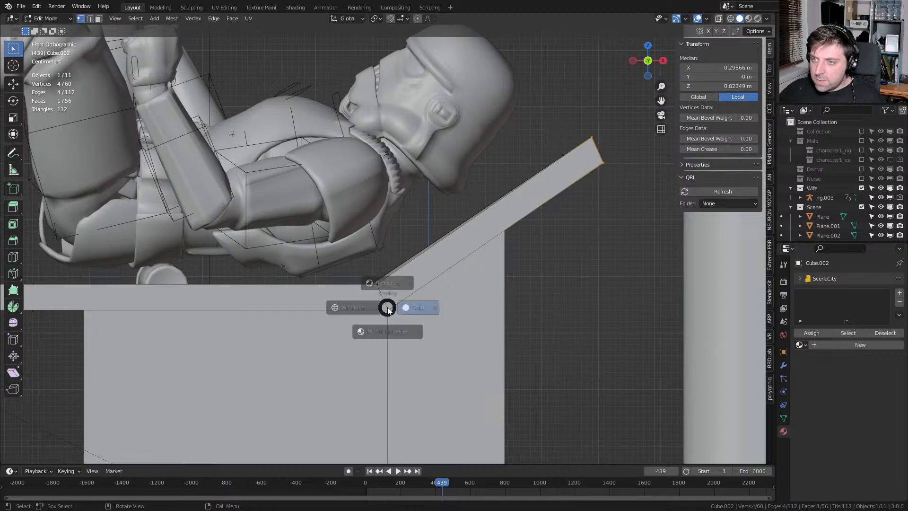
{"action": "left_click", "coordinate": [353, 305]}
{"action": "middle_click_drag", "start_coordinate": [353, 305], "coordinate": [395, 340]}
{"action": "left_click", "coordinate": [404, 360]}
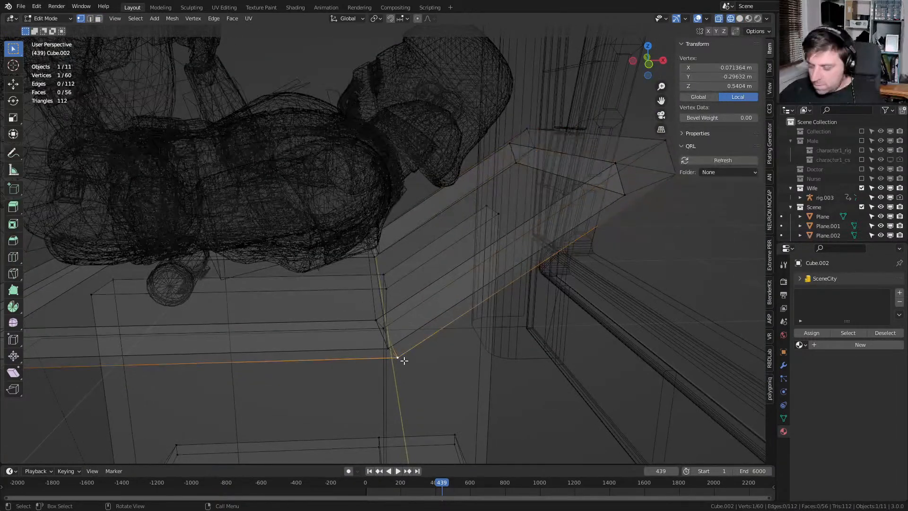
{"action": "key", "text": "ctrl+l"}
{"action": "key", "text": "KP_3"}
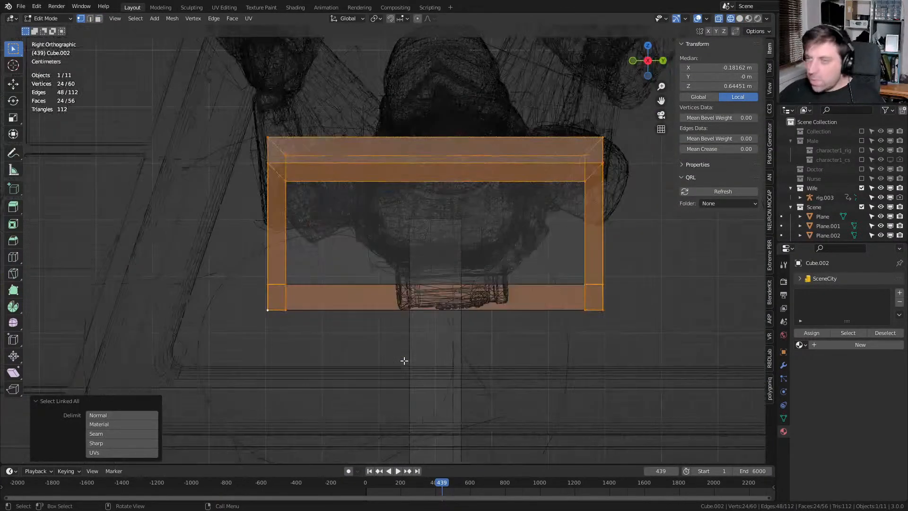
Keep only the rim's vertices at the headrest bend selected in front view and flatten them by scaling X to 0
{"action": "key", "text": "KP_1"}
{"action": "scroll", "coordinate": [409, 357], "scroll_direction": "down", "scroll_amount": 2}
{"action": "key", "text": "c"}
{"action": "mouse_move", "coordinate": [415, 233]}
{"action": "middle_mouse_down"}
{"action": "mouse_move", "coordinate": [381, 270]}
{"action": "mouse_move", "coordinate": [112, 270]}
{"action": "middle_mouse_up"}
{"action": "key", "text": "Escape"}
{"action": "scroll", "coordinate": [381, 368], "scroll_direction": "up", "scroll_amount": 3}
{"action": "middle_click_drag", "start_coordinate": [473, 364], "coordinate": [482, 344], "text": "shift"}
{"action": "key", "text": "s"}
{"action": "key", "text": "x"}
{"action": "key", "text": "0"}
{"action": "key", "text": "Return"}
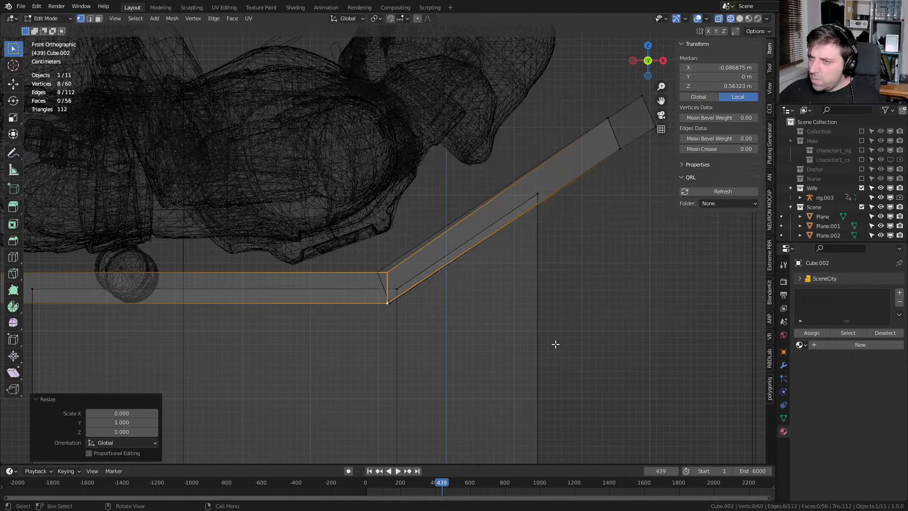
Rotate the rim's bend vertices -20.5° and shift them about 0.006 m toward the foot end to match the slab's bend, returning to solid shading
{"action": "key", "text": "r"}
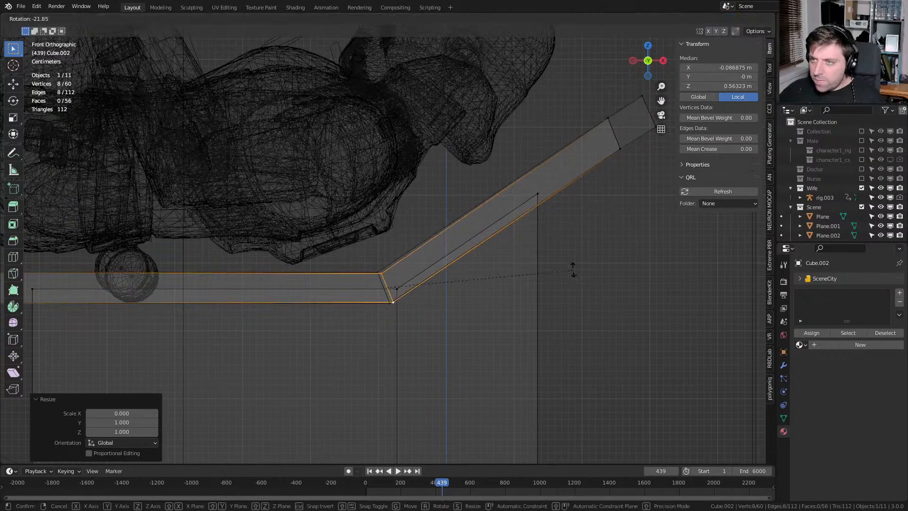
{"action": "left_click", "coordinate": [567, 275]}
{"action": "key", "text": "g"}
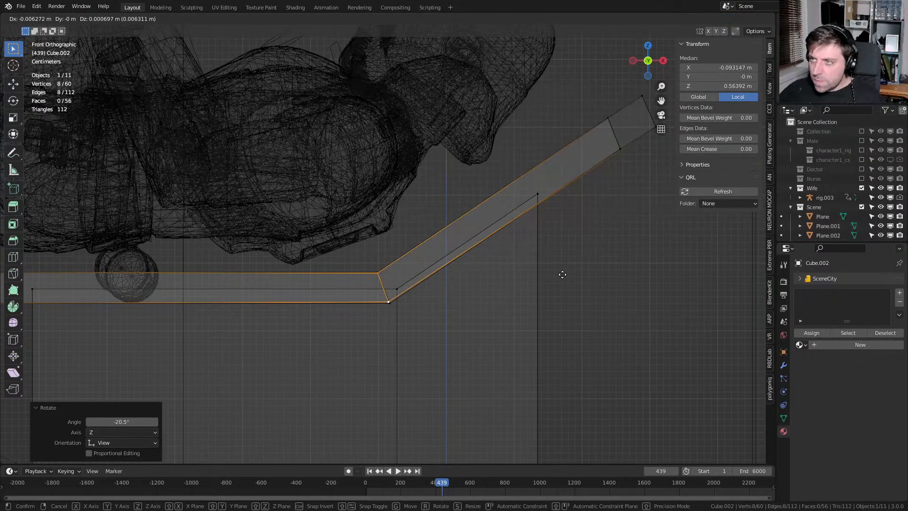
{"action": "left_click", "coordinate": [562, 274]}
{"action": "mouse_move", "coordinate": [561, 273]}
{"action": "middle_mouse_down"}
{"action": "mouse_move", "coordinate": [500, 284]}
{"action": "mouse_move", "coordinate": [527, 296]}
{"action": "middle_mouse_up"}
{"action": "key", "text": "z"}
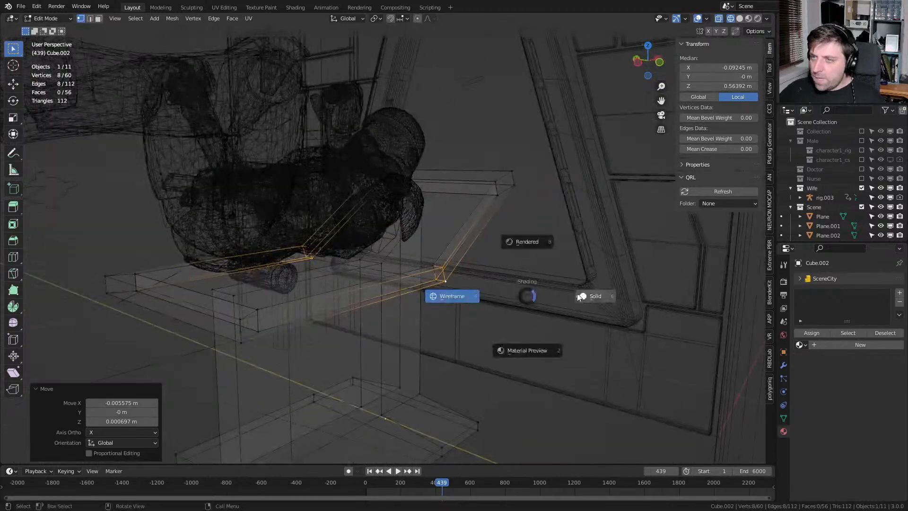
{"action": "left_click", "coordinate": [565, 297]}
{"action": "scroll", "coordinate": [462, 311], "scroll_direction": "up", "scroll_amount": 5}
{"action": "scroll", "coordinate": [462, 311], "scroll_direction": "up", "scroll_amount": 1}
{"action": "left_click", "coordinate": [463, 311]}
{"action": "key", "text": "ctrl+l"}
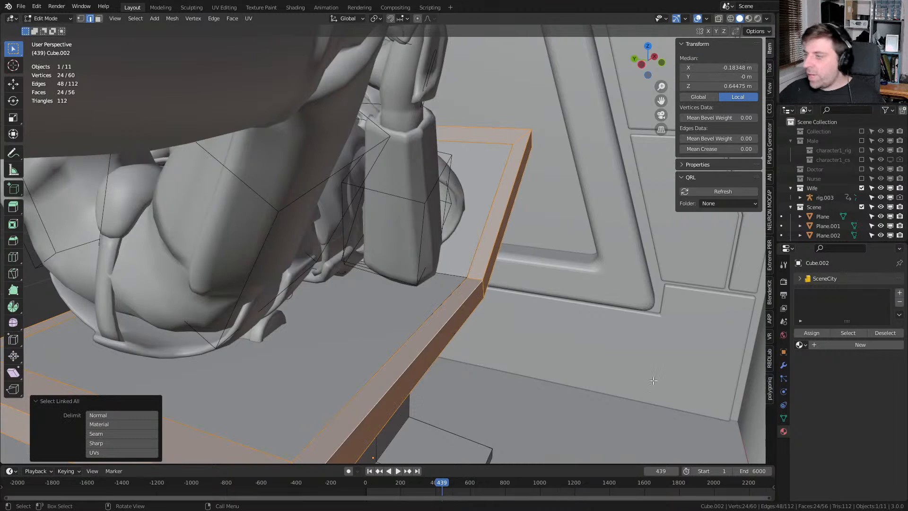
{"action": "key", "text": "ctrl+p"}
{"action": "left_click", "coordinate": [593, 348]}
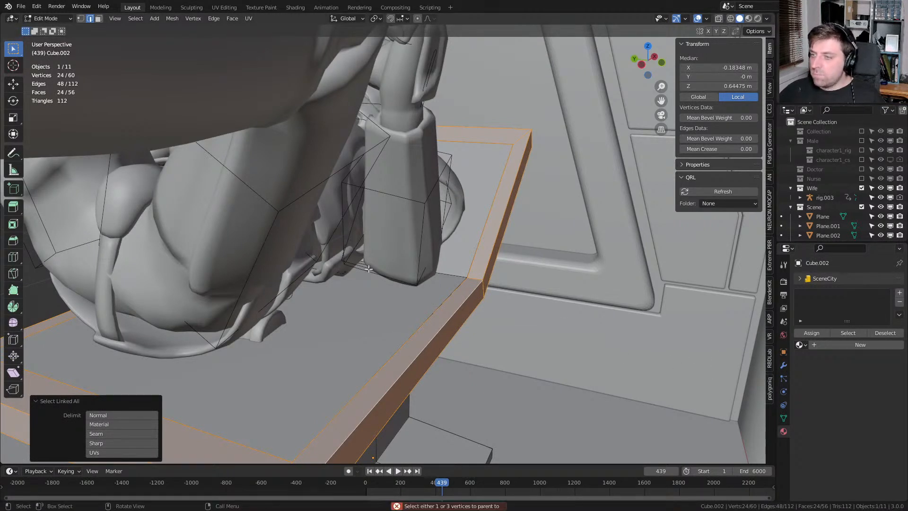
{"action": "key", "text": "ctrl+p"}
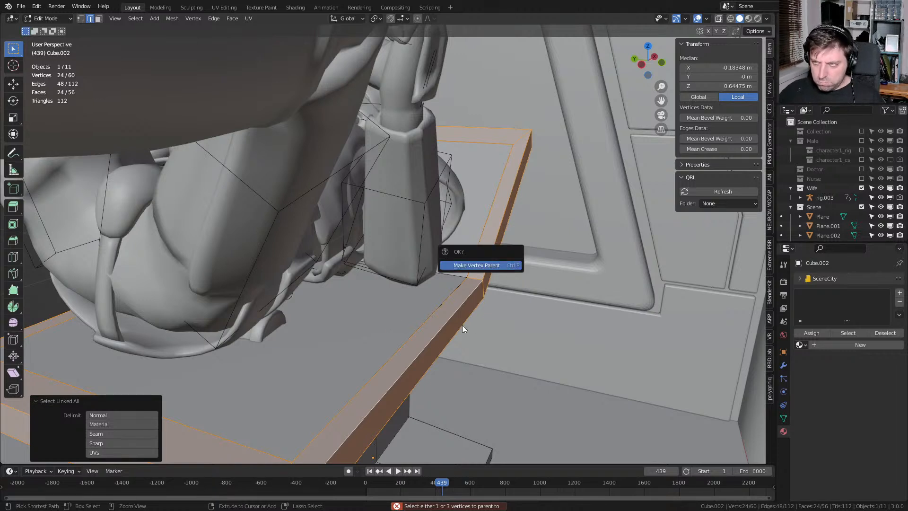
Select the whole connected rim, separate it into its own object, and return to Object Mode
{"action": "left_click", "coordinate": [463, 308]}
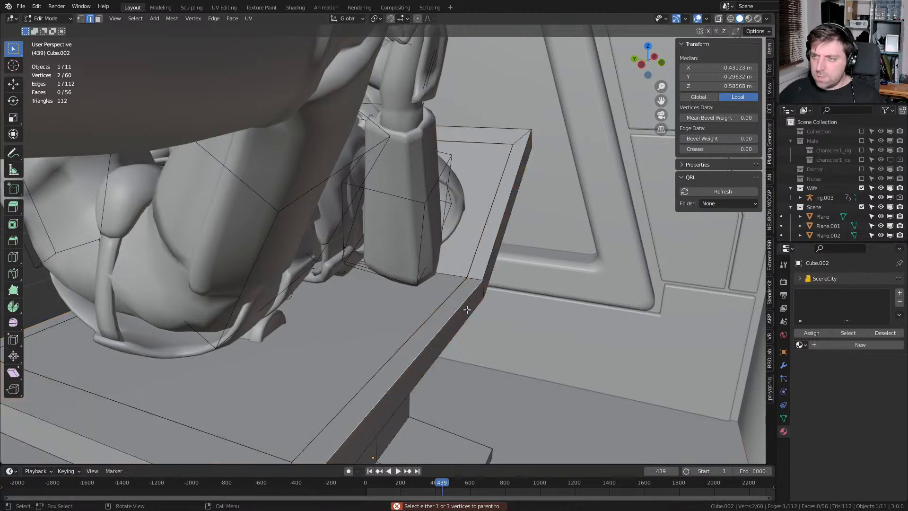
{"action": "key", "text": "p"}
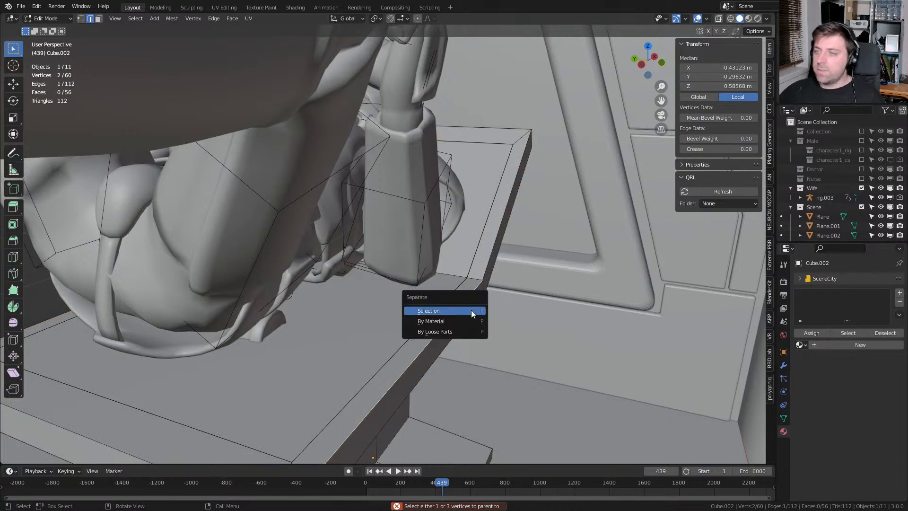
{"action": "key", "text": "Escape"}
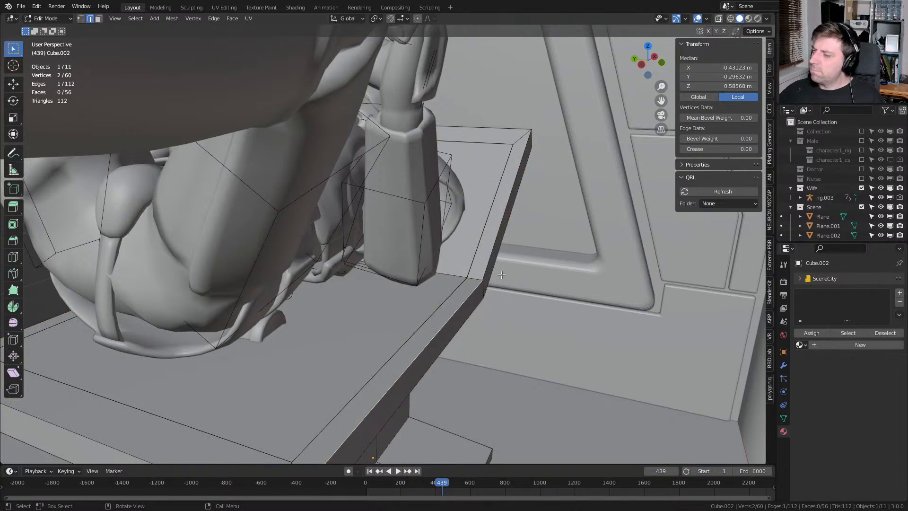
{"action": "key", "text": "ctrl+l"}
{"action": "key", "text": "p"}
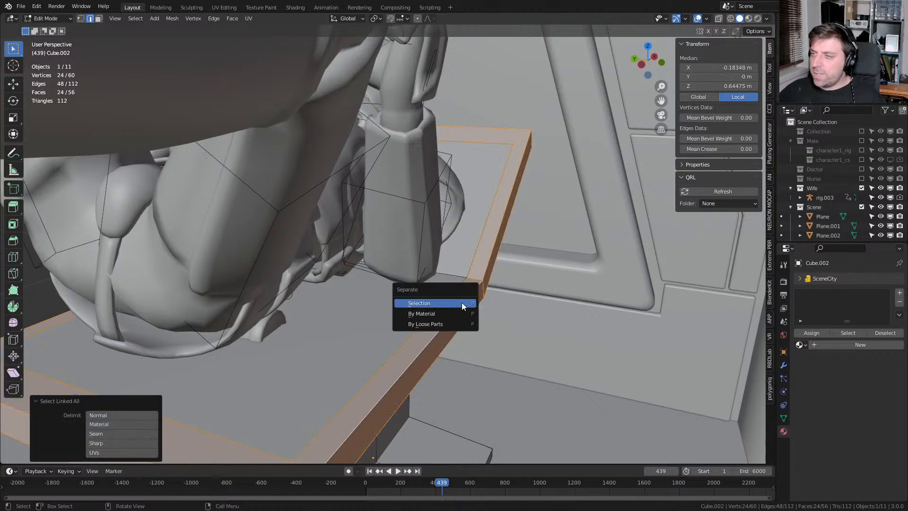
{"action": "left_click", "coordinate": [462, 302]}
{"action": "scroll", "coordinate": [516, 295], "scroll_direction": "down", "scroll_amount": 2}
{"action": "key", "text": "Tab"}
Add a Bevel modifier with 2 segments to the separated rim object
{"action": "left_click", "coordinate": [430, 285]}
{"action": "left_click", "coordinate": [783, 365]}
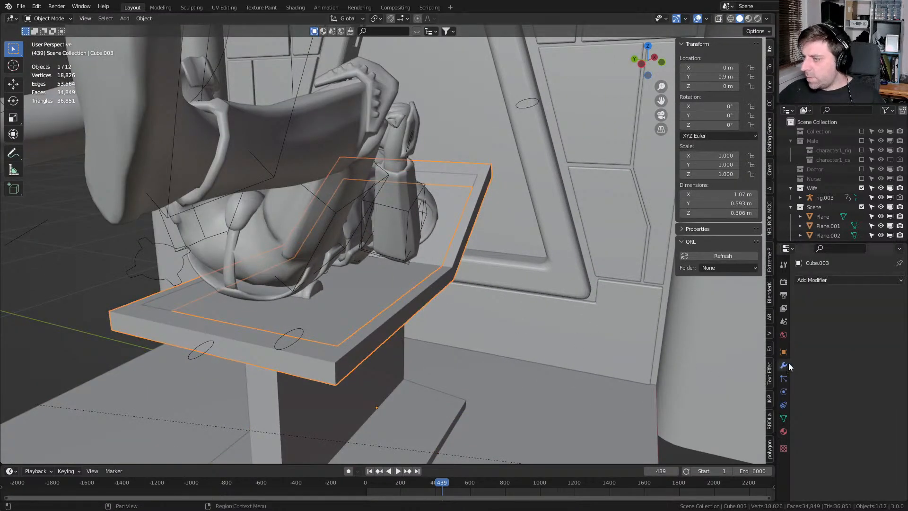
{"action": "left_click", "coordinate": [839, 279]}
{"action": "left_click", "coordinate": [738, 316]}
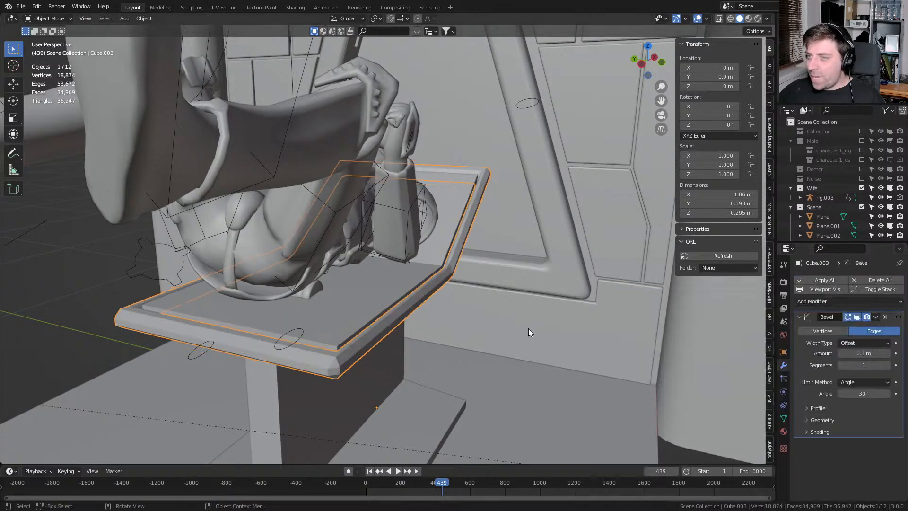
{"action": "middle_click_drag", "start_coordinate": [571, 378], "coordinate": [569, 313]}
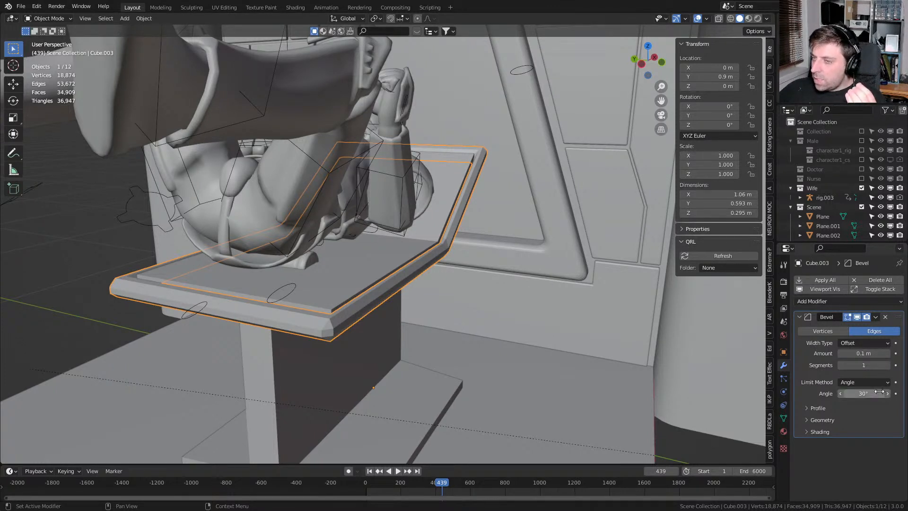
{"action": "left_click", "coordinate": [881, 363]}
Try bevel amounts of 0.02 m, 0.002 m and 0.05 m on the rim
{"action": "left_click", "coordinate": [868, 354]}
{"action": "type", "text": ".02"}
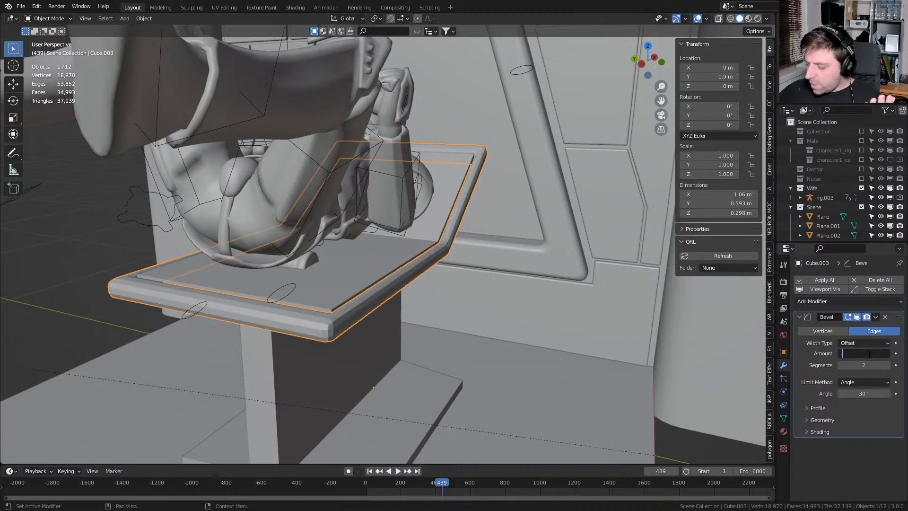
{"action": "key", "text": "Return"}
{"action": "left_click", "coordinate": [863, 353]}
{"action": "type", "text": ".002"}
{"action": "key", "text": "Return"}
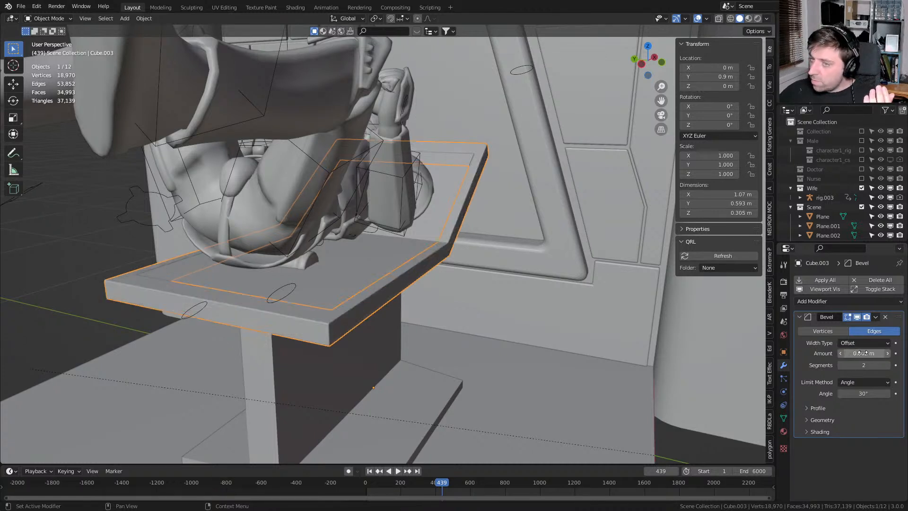
{"action": "left_click", "coordinate": [859, 354]}
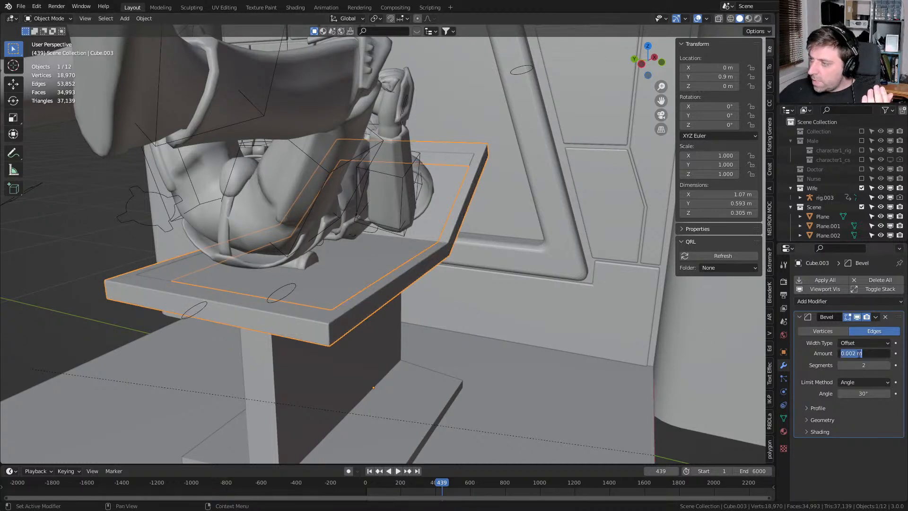
{"action": "type", "text": ".05"}
{"action": "key", "text": "Return"}
Set the rim's bevel amount to 0.005 m
{"action": "left_click", "coordinate": [858, 353]}
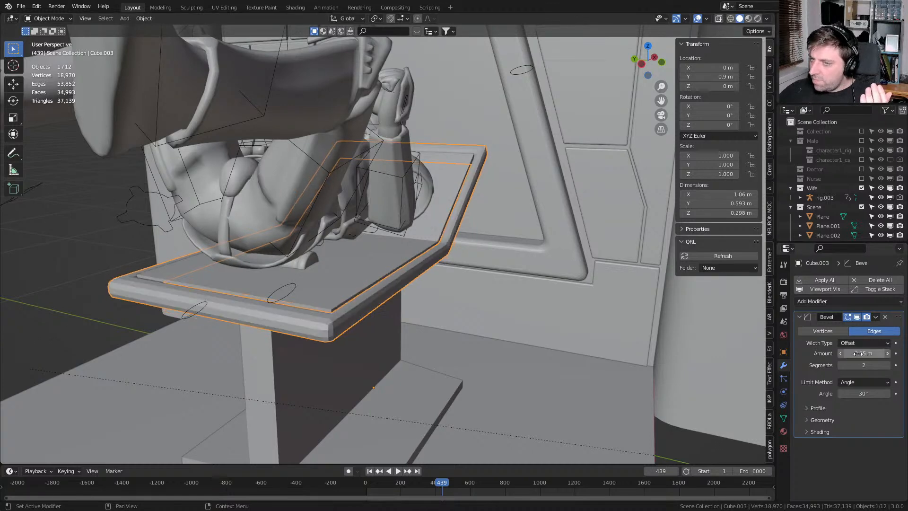
{"action": "type", "text": ".005"}
{"action": "key", "text": "Return"}
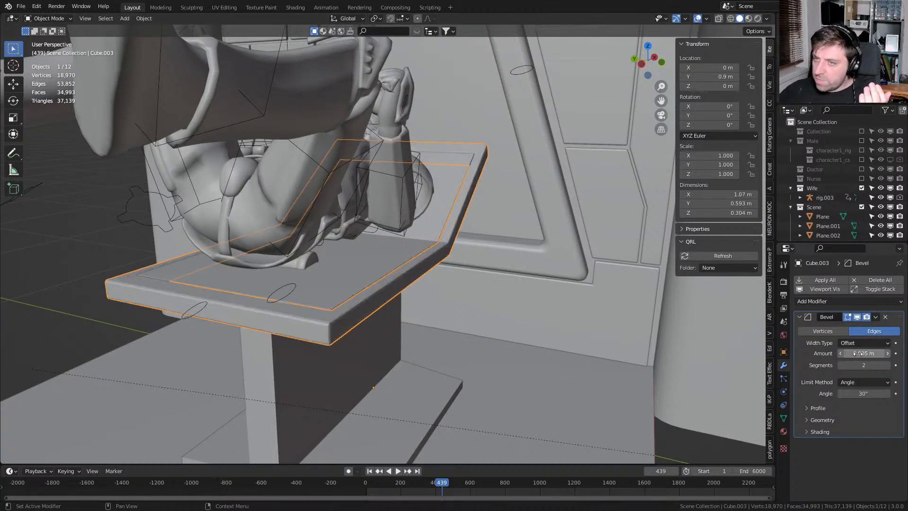
Examine the beveled rim, pedestal and base plate from several angles
{"action": "middle_click_drag", "start_coordinate": [482, 290], "coordinate": [480, 377]}
{"action": "left_click", "coordinate": [465, 302]}
{"action": "middle_click_drag", "start_coordinate": [465, 305], "coordinate": [419, 290]}
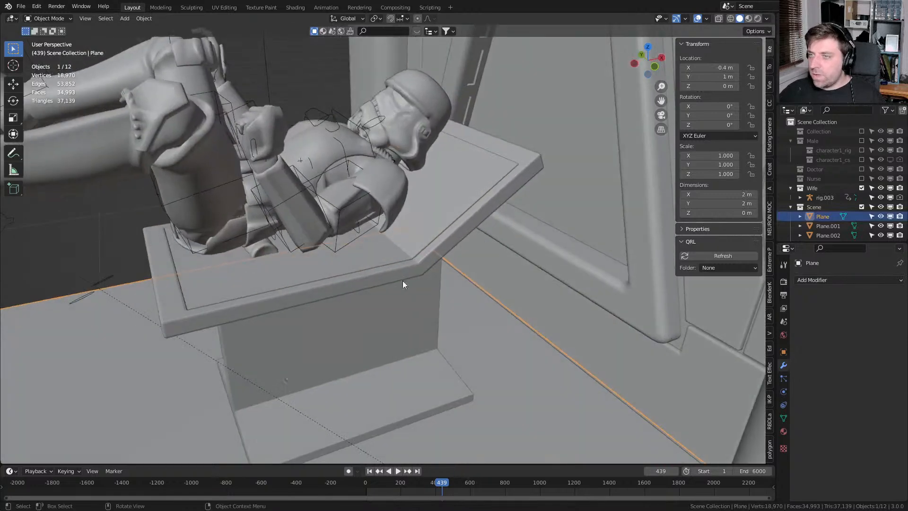
{"action": "left_click", "coordinate": [365, 262]}
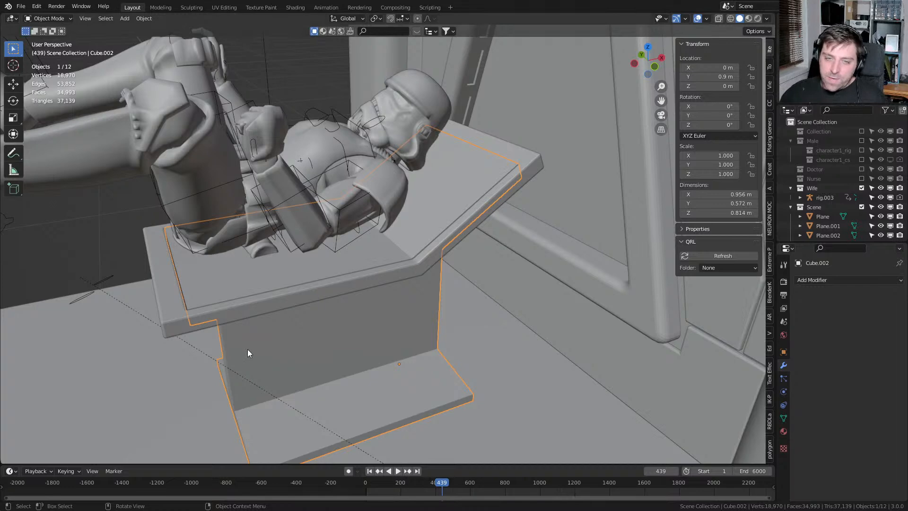
{"action": "middle_click_drag", "start_coordinate": [285, 325], "coordinate": [299, 278], "text": "shift"}
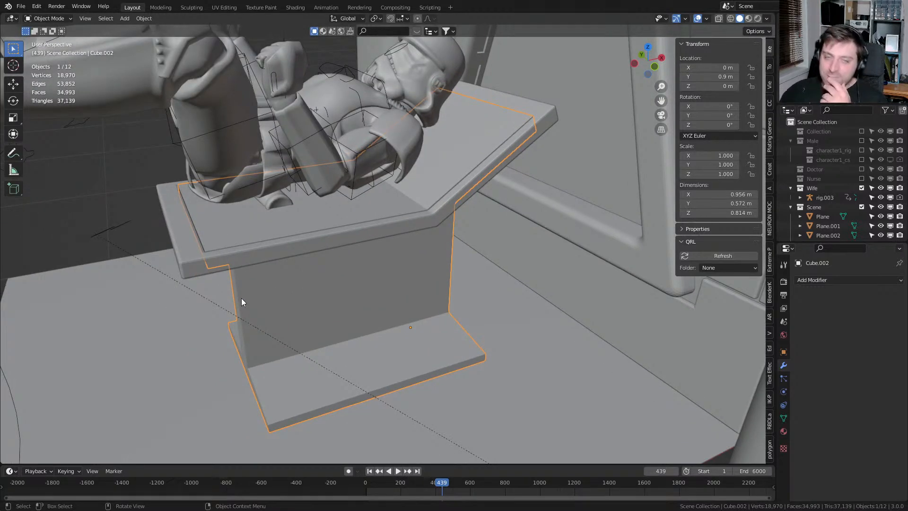
{"action": "middle_click_drag", "start_coordinate": [272, 297], "coordinate": [301, 289]}
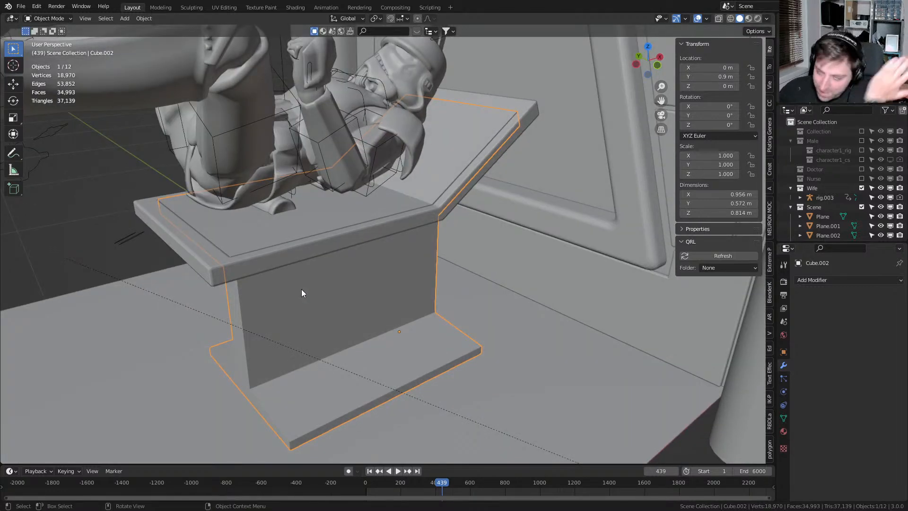
{"action": "middle_click_drag", "start_coordinate": [301, 289], "coordinate": [389, 345]}
{"action": "left_click", "coordinate": [402, 355]}
{"action": "key", "text": "Tab"}
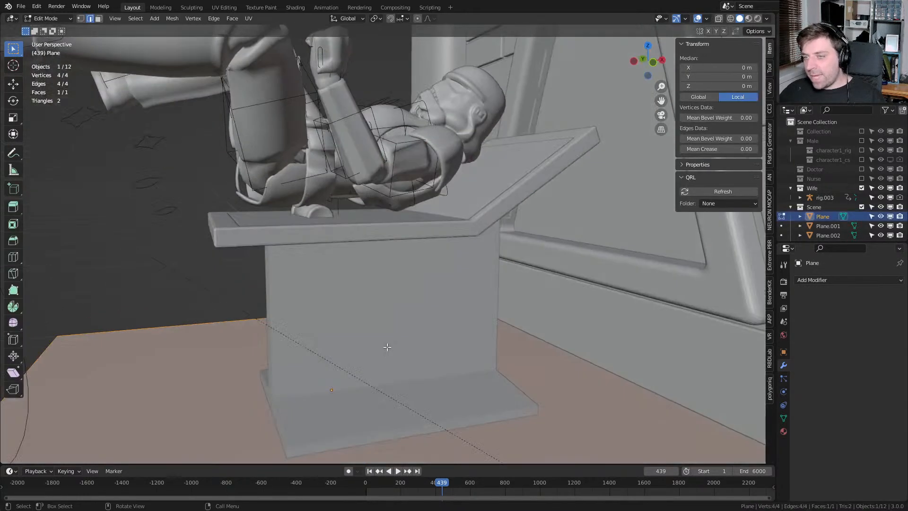
{"action": "key", "text": "Tab"}
Add a horizontal loop cut around the pedestal just below the bed surface
{"action": "left_click", "coordinate": [385, 355]}
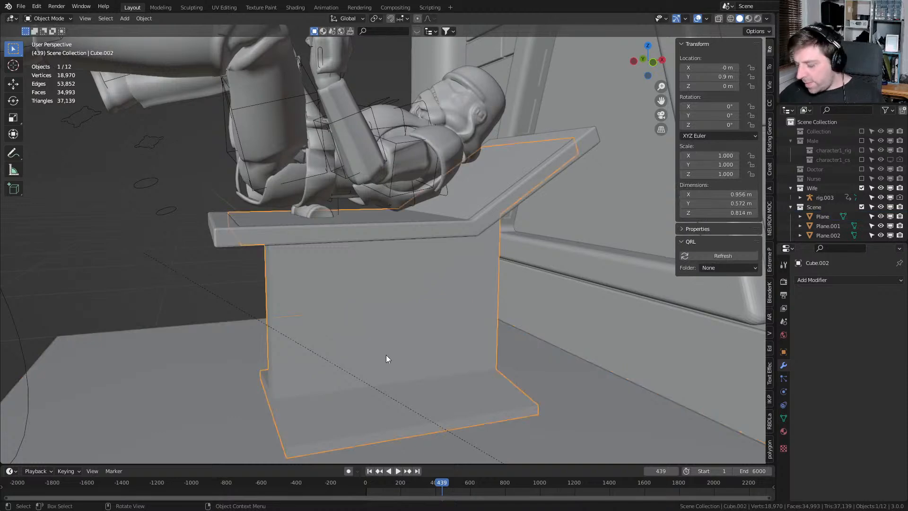
{"action": "key", "text": "KP_1"}
{"action": "key", "text": "Tab"}
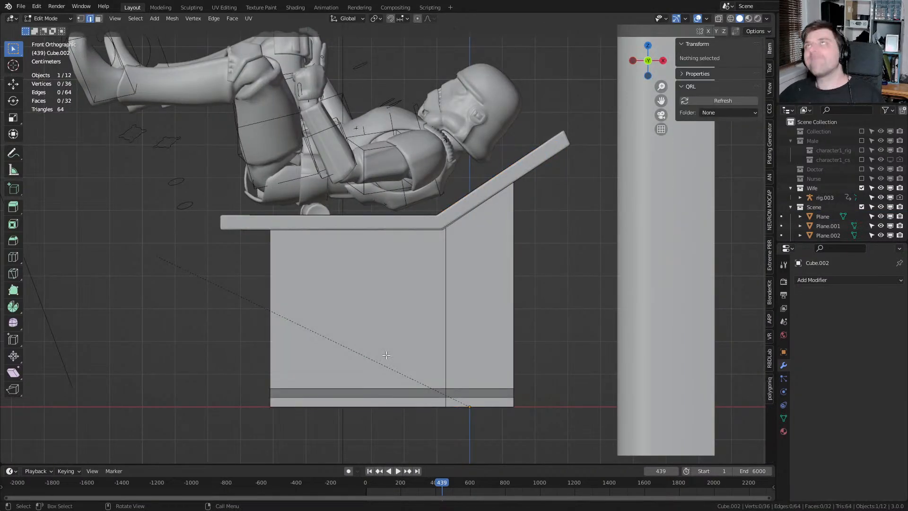
{"action": "key", "text": "ctrl+r"}
{"action": "left_click", "coordinate": [441, 243]}
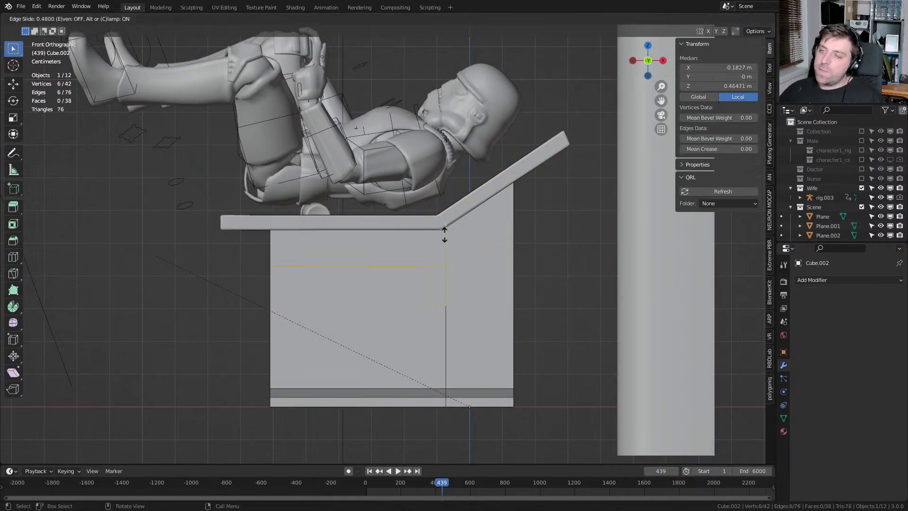
{"action": "left_click", "coordinate": [446, 217]}
Add a loop cut just above the pedestal's base plate and flatten it by scaling to 0 along Z
{"action": "key", "text": "ctrl+r"}
{"action": "left_click", "coordinate": [431, 379]}
{"action": "left_click", "coordinate": [432, 380]}
{"action": "key", "text": "s"}
{"action": "key", "text": "z"}
{"action": "key", "text": "0"}
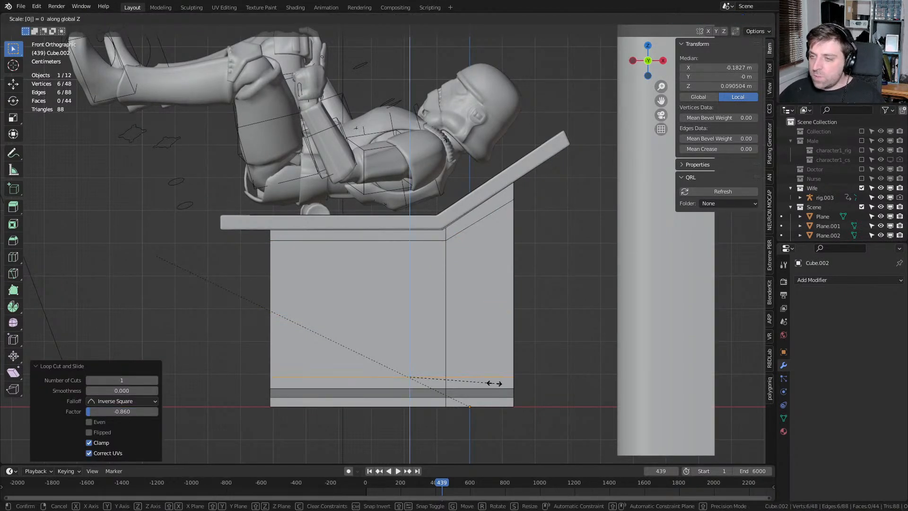
{"action": "key", "text": "Return"}
Add three evenly spaced vertical loop cuts to the pedestal section under the flat part of the bed
{"action": "key", "text": "ctrl+r"}
{"action": "scroll", "coordinate": [400, 384], "scroll_direction": "up", "scroll_amount": 2}
{"action": "left_click", "coordinate": [397, 385]}
{"action": "right_click", "coordinate": [397, 385]}
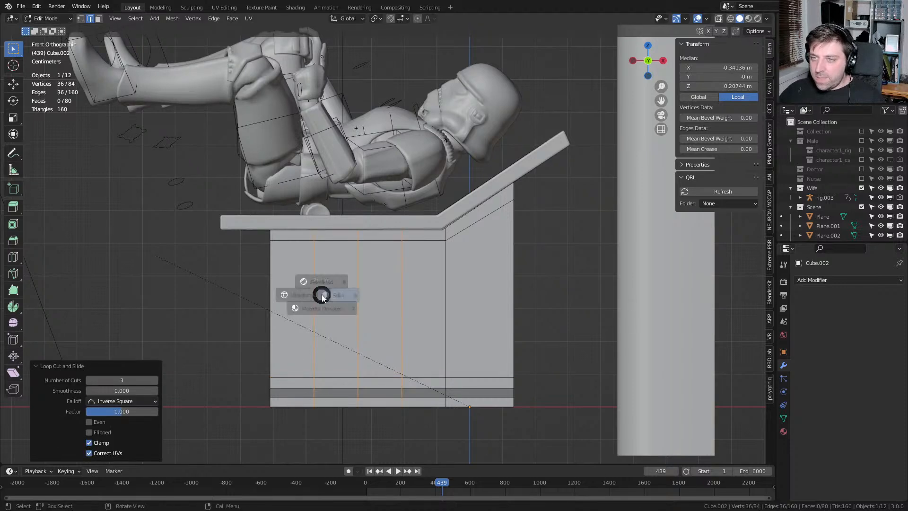
Show the scene in wireframe and deselect the upper vertices of the vertical cut nearest the foot end
{"action": "key", "text": "shift+z"}
{"action": "key", "text": "c"}
{"action": "scroll", "coordinate": [310, 235], "scroll_direction": "up", "scroll_amount": 1}
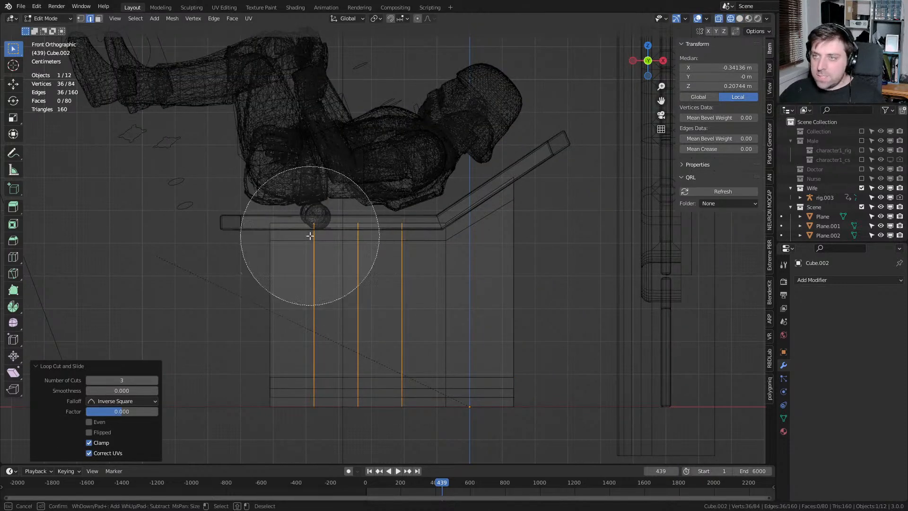
{"action": "right_click", "coordinate": [310, 235]}
{"action": "key", "text": "1"}
{"action": "key", "text": "c"}
{"action": "scroll", "coordinate": [308, 222], "scroll_direction": "up", "scroll_amount": 2}
{"action": "middle_click", "coordinate": [308, 220]}
{"action": "right_click", "coordinate": [308, 220]}
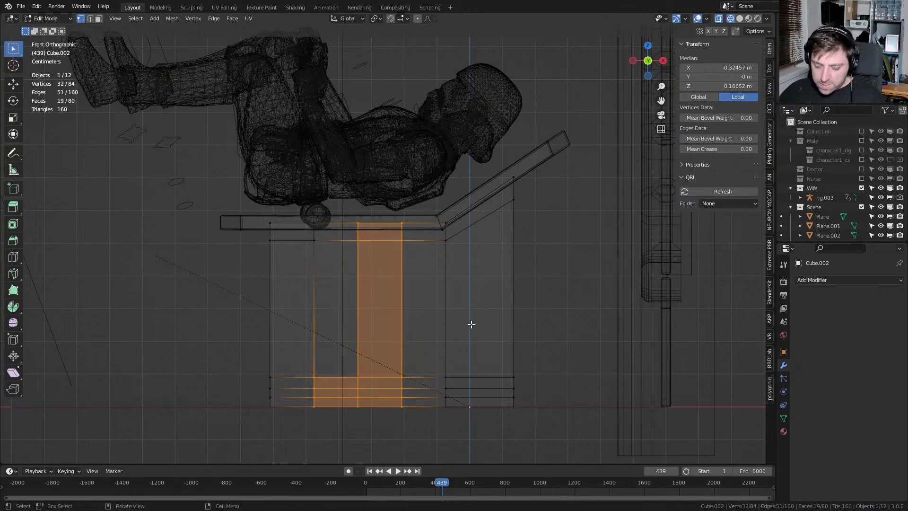
{"action": "key", "text": "g"}
{"action": "key", "text": "x"}
{"action": "right_click", "coordinate": [456, 323]}
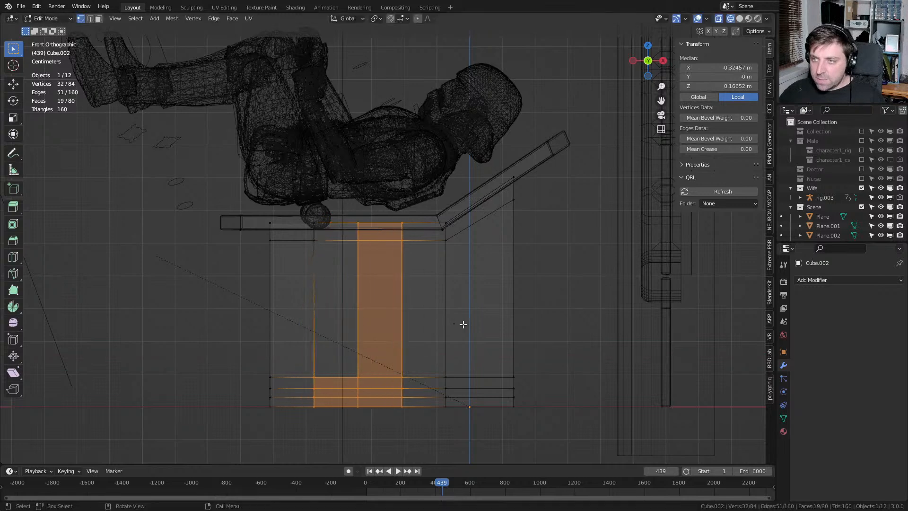
Reduce the selection to that cut's lower vertices and move them about 0.08 m along X toward the foot end
{"action": "key", "text": "c"}
{"action": "mouse_move", "coordinate": [378, 223]}
{"action": "middle_mouse_down"}
{"action": "mouse_move", "coordinate": [375, 414]}
{"action": "mouse_move", "coordinate": [399, 331]}
{"action": "middle_mouse_up"}
{"action": "right_click", "coordinate": [400, 318]}
{"action": "key", "text": "g"}
{"action": "key", "text": "x"}
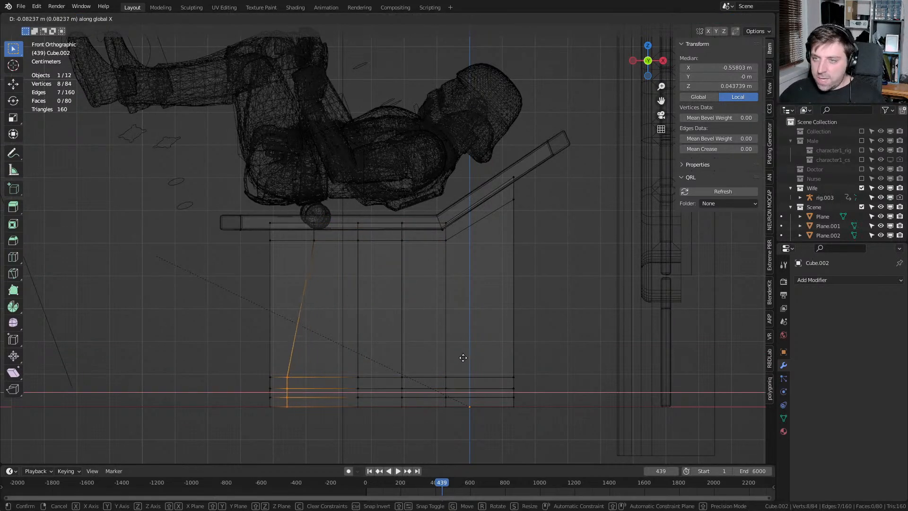
{"action": "left_click", "coordinate": [464, 357]}
Move the lower vertices of the other two vertical cuts about 0.065 m along X toward the head end
{"action": "key", "text": "alt+a"}
{"action": "key", "text": "c"}
{"action": "left_click_drag", "start_coordinate": [361, 385], "coordinate": [373, 388]}
{"action": "right_click", "coordinate": [373, 388]}
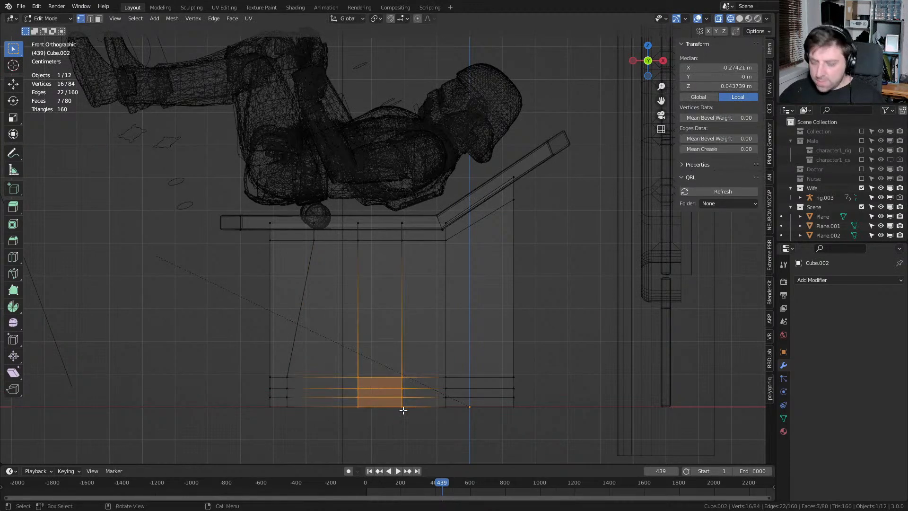
{"action": "key", "text": "g"}
{"action": "key", "text": "x"}
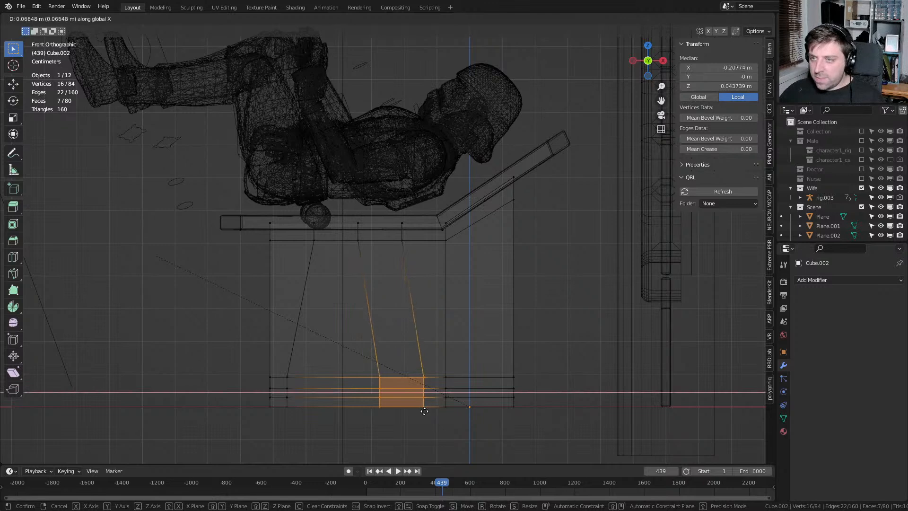
{"action": "left_click", "coordinate": [424, 410]}
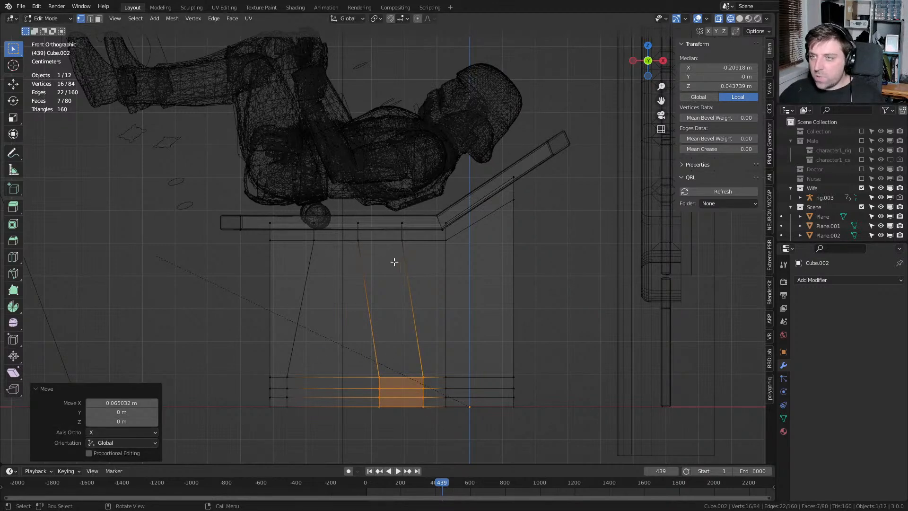
Move the upper vertices of the vertical cut nearest the head end about 0.12 m along X toward the headrest
{"action": "left_click", "coordinate": [399, 244]}
{"action": "left_click", "coordinate": [402, 223], "text": "shift"}
{"action": "key", "text": "c"}
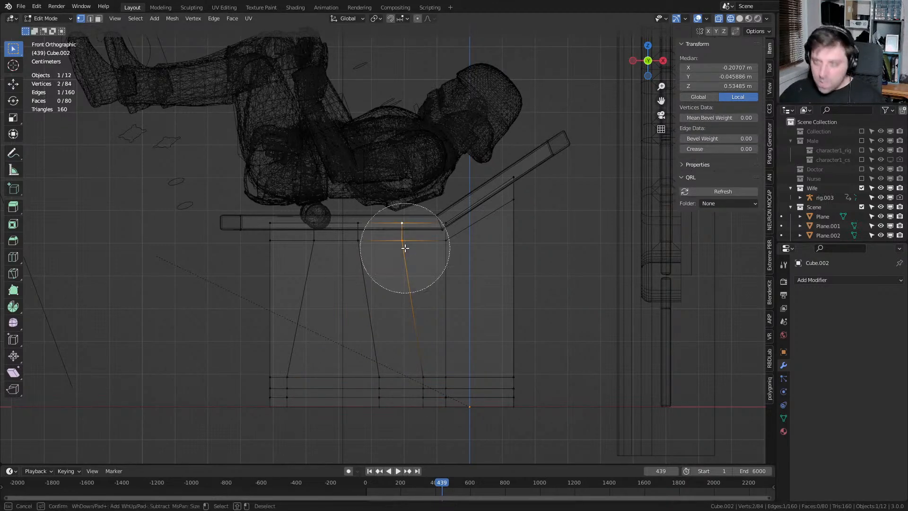
{"action": "left_click", "coordinate": [406, 241]}
{"action": "key", "text": "Escape"}
{"action": "key", "text": "g"}
{"action": "key", "text": "x"}
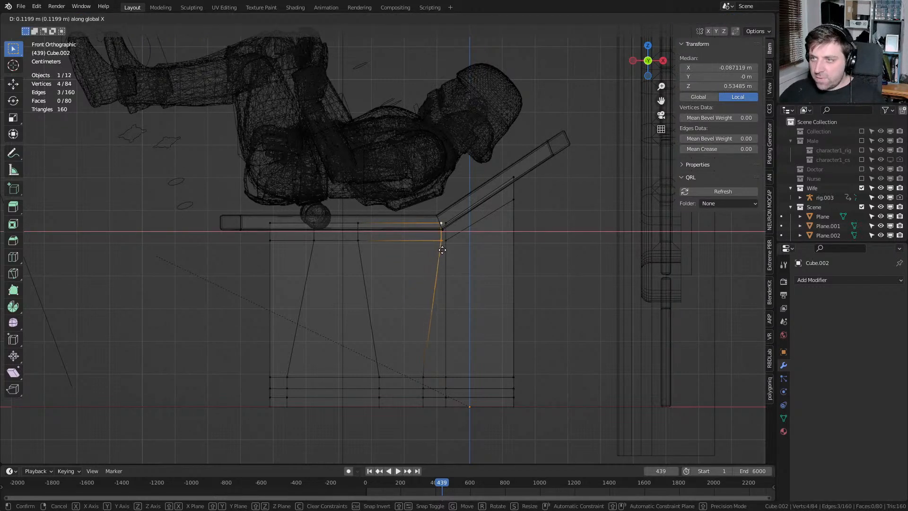
{"action": "left_click", "coordinate": [440, 254]}
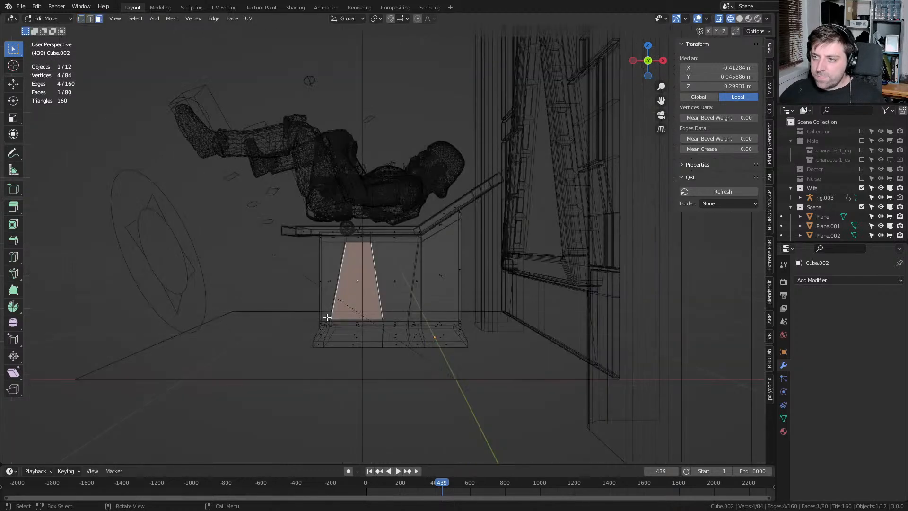
Inset the four tapered side faces of the pedestal individually and delete the inner faces to cut two openings
{"action": "mouse_move", "coordinate": [362, 312]}
{"action": "middle_mouse_down"}
{"action": "mouse_move", "coordinate": [377, 314]}
{"action": "mouse_move", "coordinate": [360, 302]}
{"action": "middle_mouse_up"}
{"action": "scroll", "coordinate": [361, 302], "scroll_direction": "up", "scroll_amount": 3}
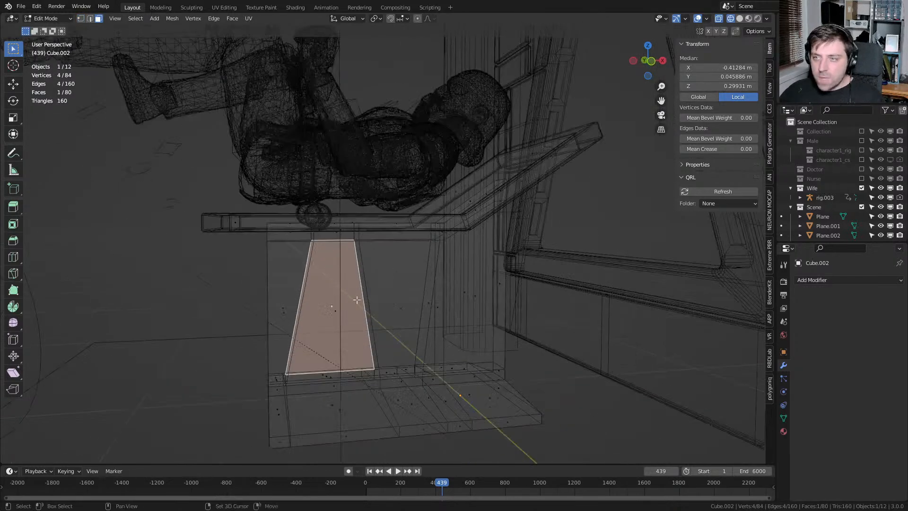
{"action": "left_click", "coordinate": [334, 310], "text": "shift"}
{"action": "left_click", "coordinate": [395, 308], "text": "shift"}
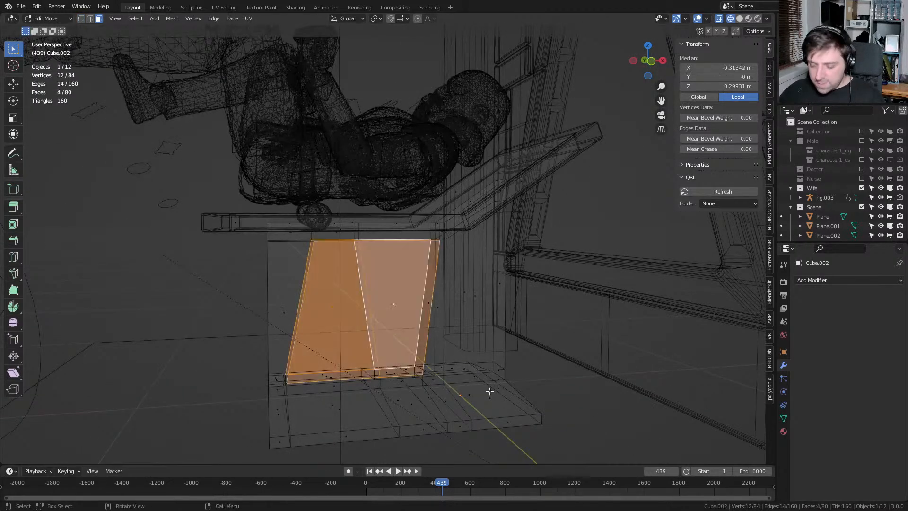
{"action": "key", "text": "i"}
{"action": "key", "text": "i"}
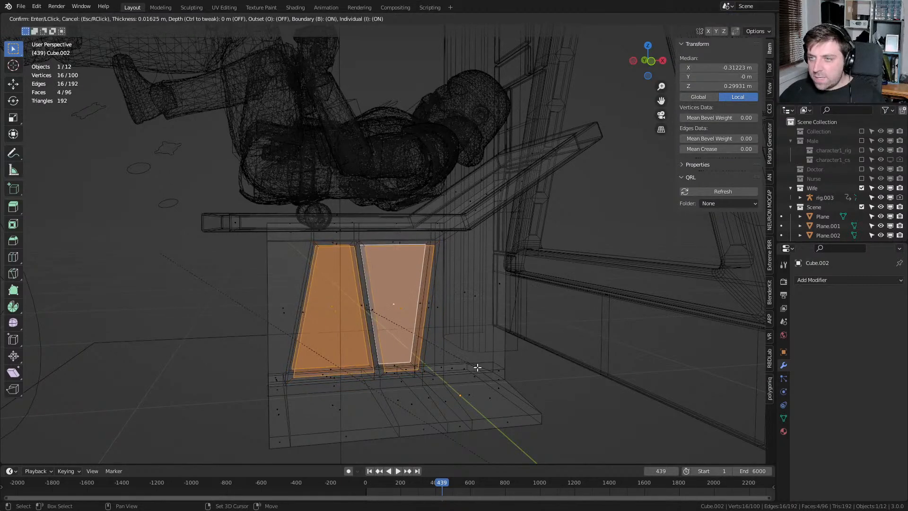
{"action": "left_click", "coordinate": [466, 357]}
{"action": "key", "text": "x"}
{"action": "left_click", "coordinate": [466, 357]}
Close the inner walls of the larger pedestal opening by filling faces between its front and back edges in solid shading
{"action": "mouse_move", "coordinate": [365, 374]}
{"action": "middle_mouse_down"}
{"action": "mouse_move", "coordinate": [379, 375]}
{"action": "mouse_move", "coordinate": [346, 365]}
{"action": "middle_mouse_up"}
{"action": "scroll", "coordinate": [379, 375], "scroll_direction": "up", "scroll_amount": 1}
{"action": "key", "text": "1"}
{"action": "key", "text": "z"}
{"action": "key", "text": "z"}
{"action": "left_click", "coordinate": [392, 368]}
{"action": "key", "text": "2"}
{"action": "left_click", "coordinate": [345, 379]}
{"action": "left_click", "coordinate": [350, 392], "text": "shift"}
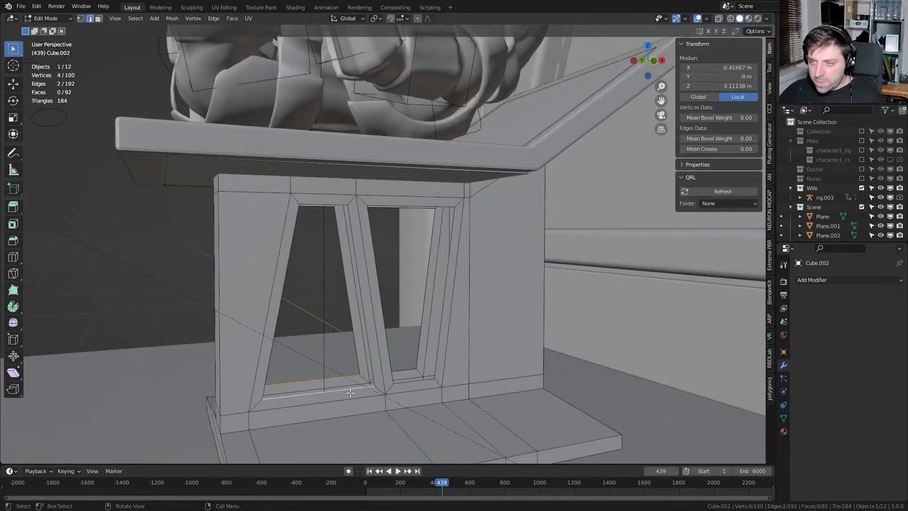
{"action": "key", "text": "f"}
{"action": "left_click", "coordinate": [367, 381]}
{"action": "key", "text": "f"}
{"action": "key", "text": "f"}
{"action": "key", "text": "f"}
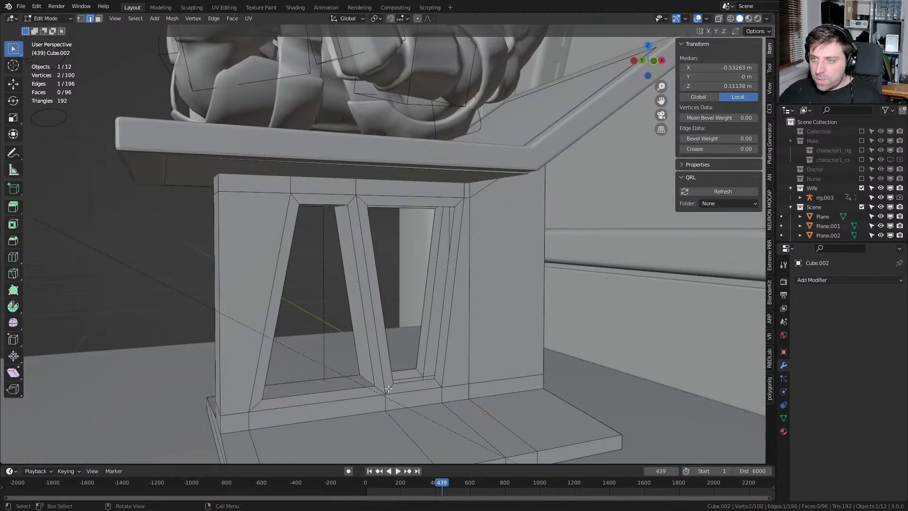
Fill faces between the front and back edges of the second opening, and leave mesh editing
{"action": "left_click", "coordinate": [401, 372]}
{"action": "left_click", "coordinate": [411, 380], "text": "shift"}
{"action": "key", "text": "f"}
{"action": "left_click", "coordinate": [422, 373]}
{"action": "key", "text": "f"}
{"action": "key", "text": "f"}
{"action": "key", "text": "f"}
{"action": "scroll", "coordinate": [422, 380], "scroll_direction": "down", "scroll_amount": 8}
{"action": "middle_click_drag", "start_coordinate": [423, 381], "coordinate": [452, 405]}
{"action": "key", "text": "Tab"}
{"action": "left_click", "coordinate": [452, 404]}
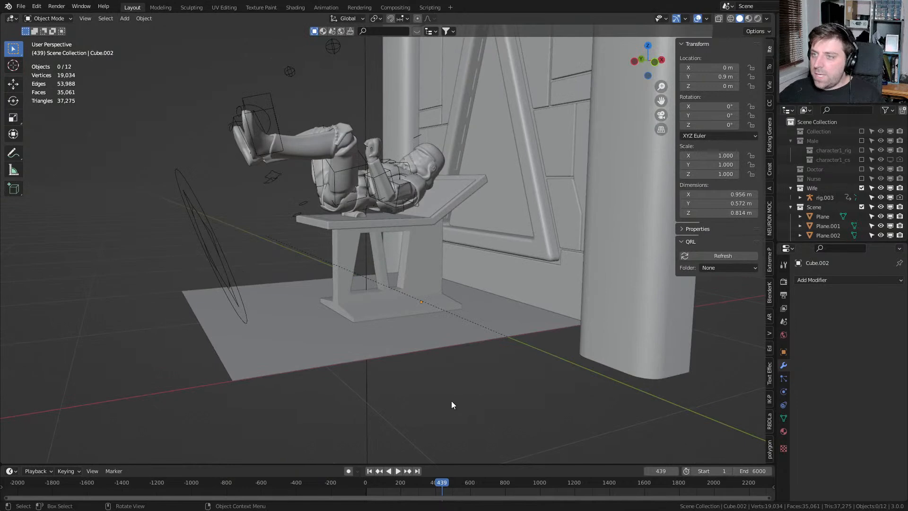
Examine the pedestal with its two tapered openings from several angles and from the front
{"action": "scroll", "coordinate": [428, 319], "scroll_direction": "up", "scroll_amount": 3}
{"action": "left_click", "coordinate": [428, 336]}
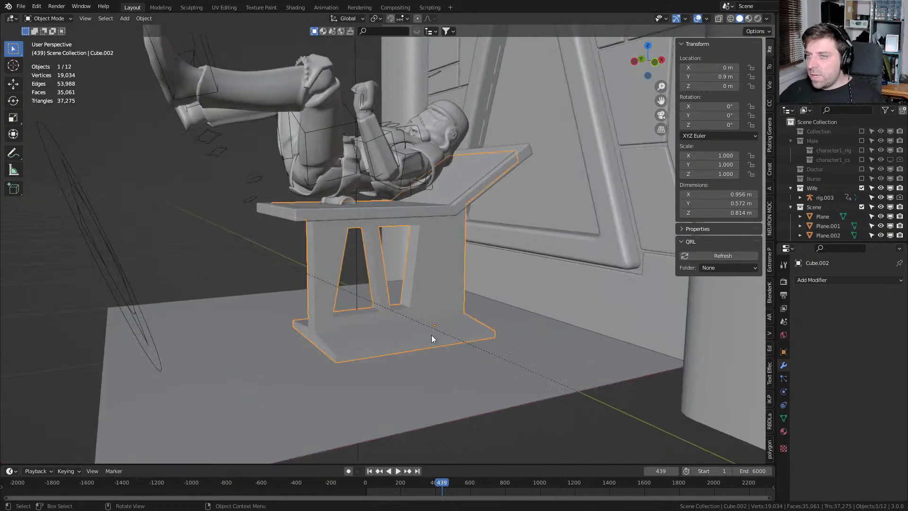
{"action": "middle_click_drag", "start_coordinate": [428, 336], "coordinate": [767, 347]}
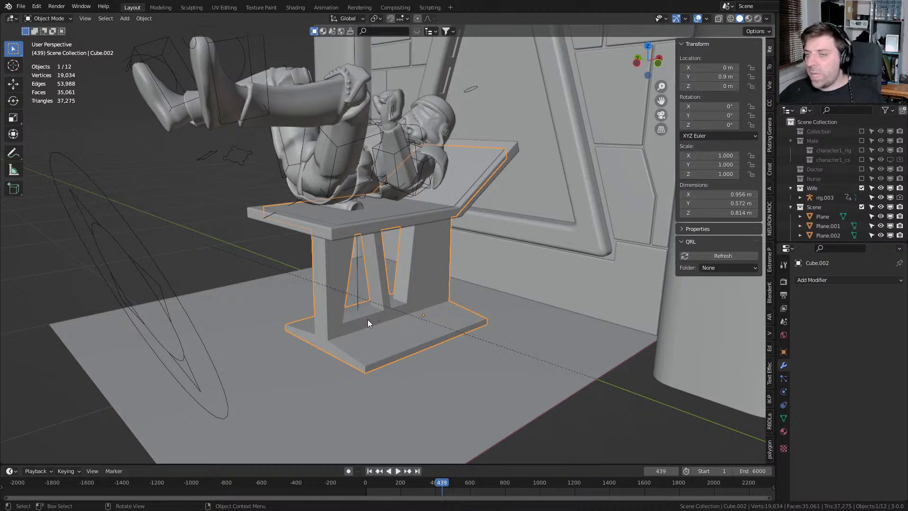
{"action": "middle_click_drag", "start_coordinate": [347, 365], "coordinate": [313, 328], "text": "shift"}
{"action": "key", "text": "KP_5"}
{"action": "key", "text": "KP_1"}
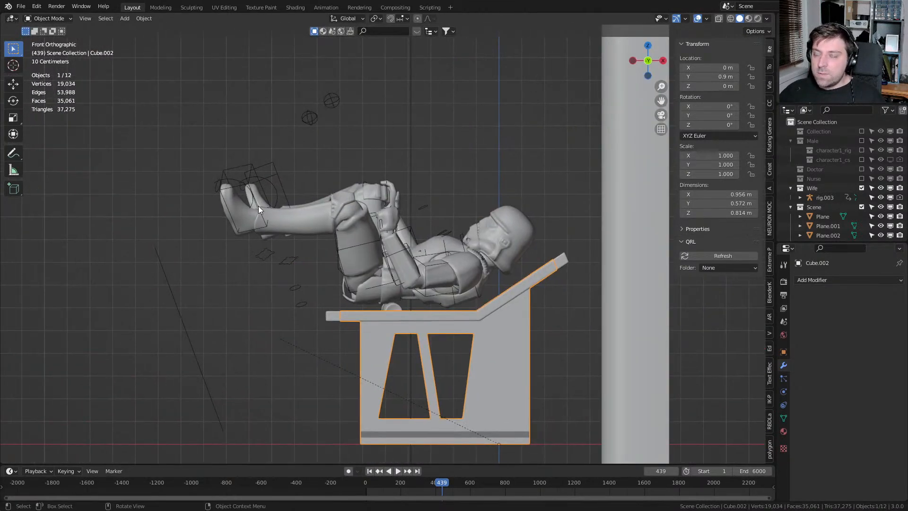
Select the character's rig, scrub and play the animation up to frame 1200 to check its pose above the bed
{"action": "left_click", "coordinate": [260, 196]}
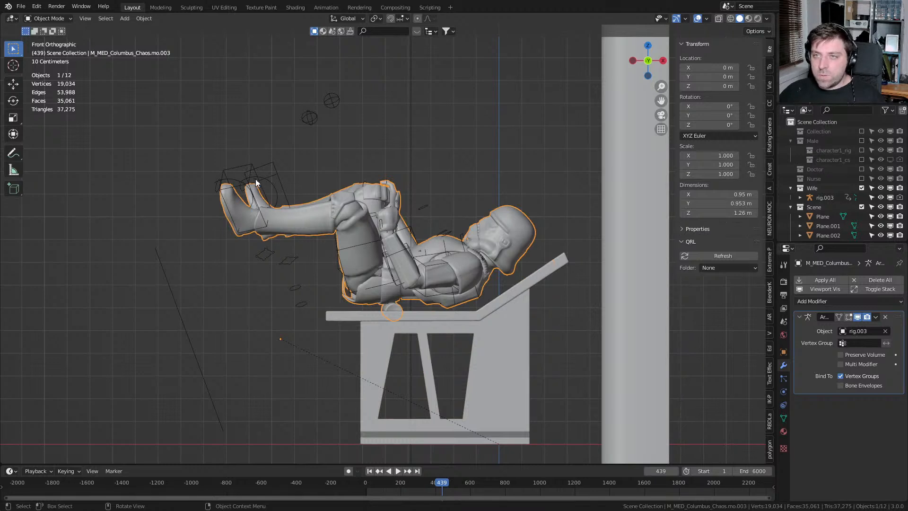
{"action": "left_click", "coordinate": [252, 177]}
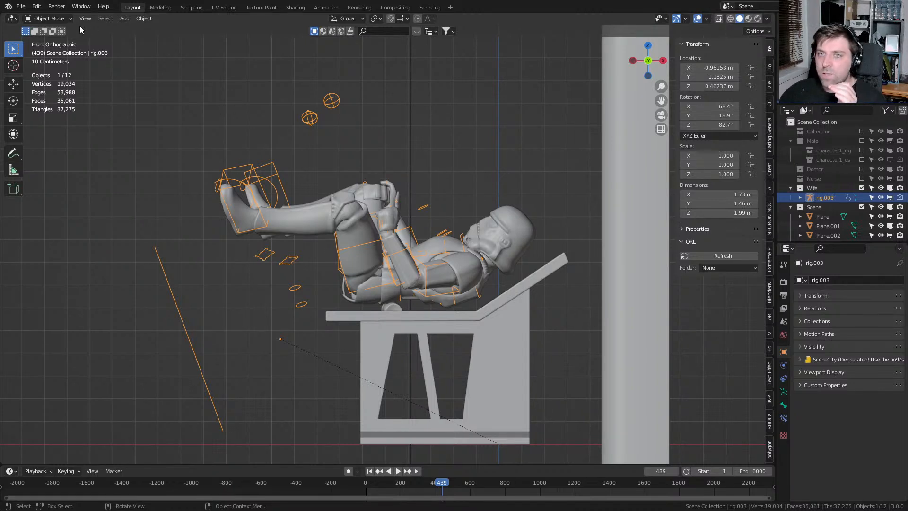
{"action": "left_click_drag", "start_coordinate": [410, 483], "coordinate": [578, 490]}
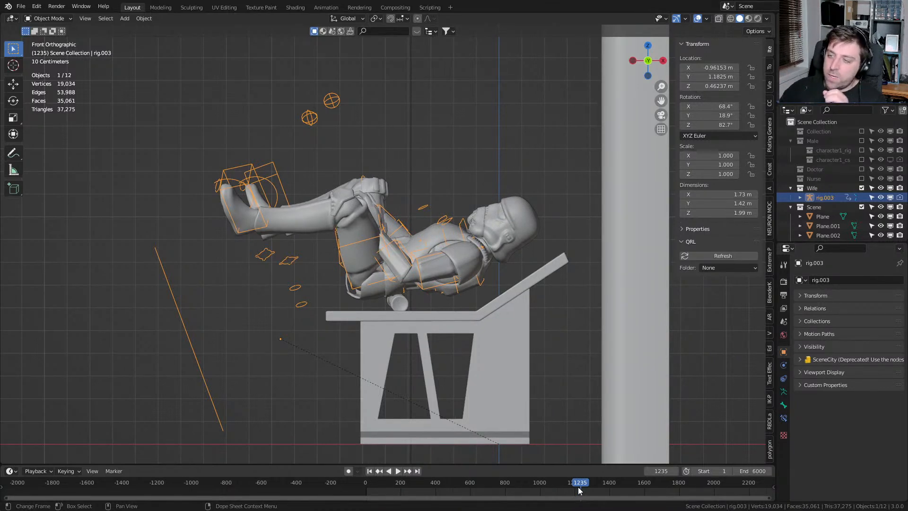
{"action": "left_click_drag", "start_coordinate": [579, 490], "coordinate": [529, 509]}
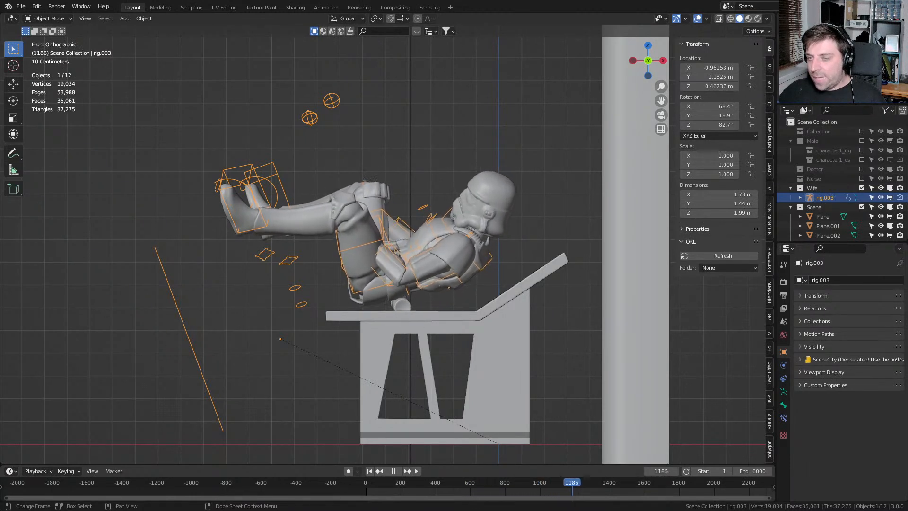
{"action": "key", "text": "space"}
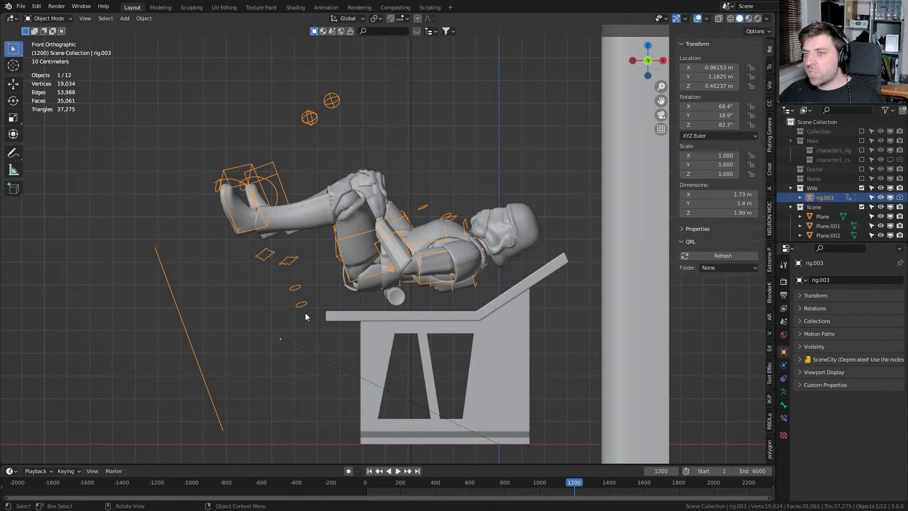
{"action": "left_click", "coordinate": [258, 202]}
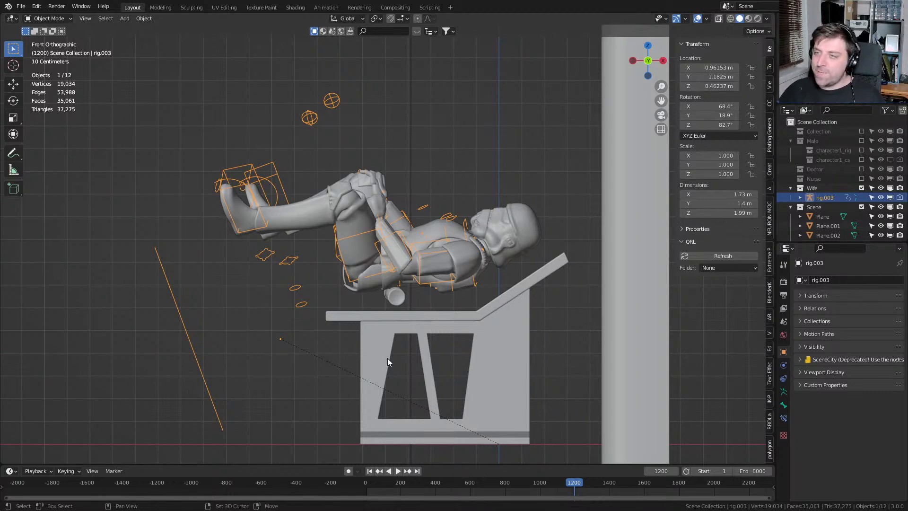
Snap the 3D cursor to the bed's rim object and add a cube there
{"action": "scroll", "coordinate": [393, 307], "scroll_direction": "up", "scroll_amount": 2}
{"action": "scroll", "coordinate": [395, 317], "scroll_direction": "up", "scroll_amount": 1}
{"action": "scroll", "coordinate": [396, 316], "scroll_direction": "up", "scroll_amount": 1}
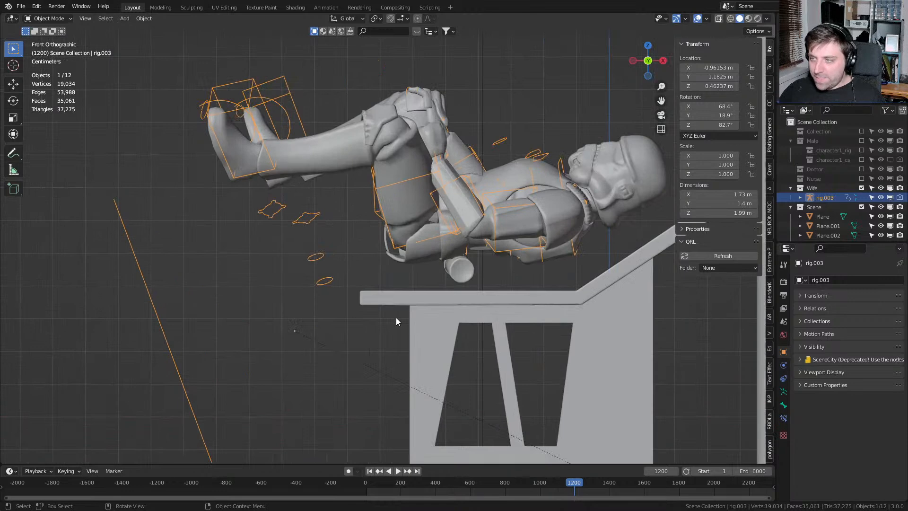
{"action": "middle_click_drag", "start_coordinate": [395, 316], "coordinate": [388, 283]}
{"action": "left_click", "coordinate": [379, 278]}
{"action": "key", "text": "shift+s"}
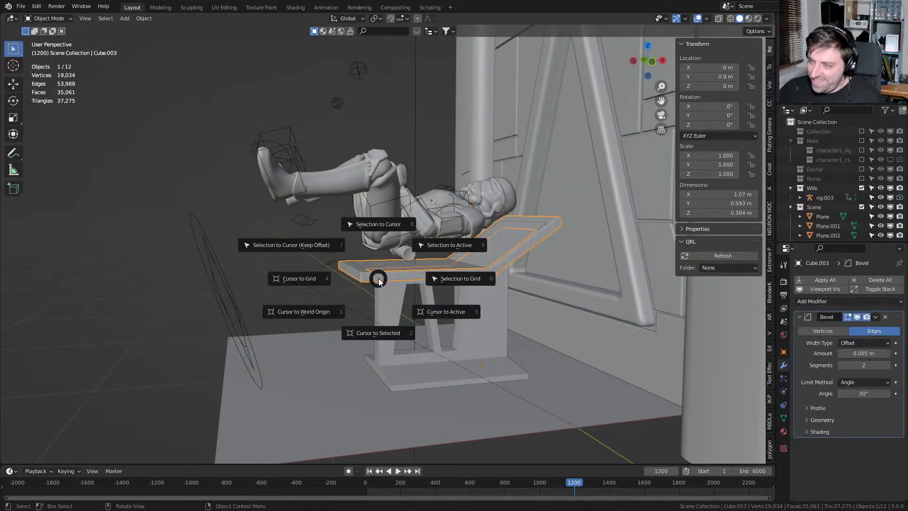
{"action": "left_click", "coordinate": [381, 332]}
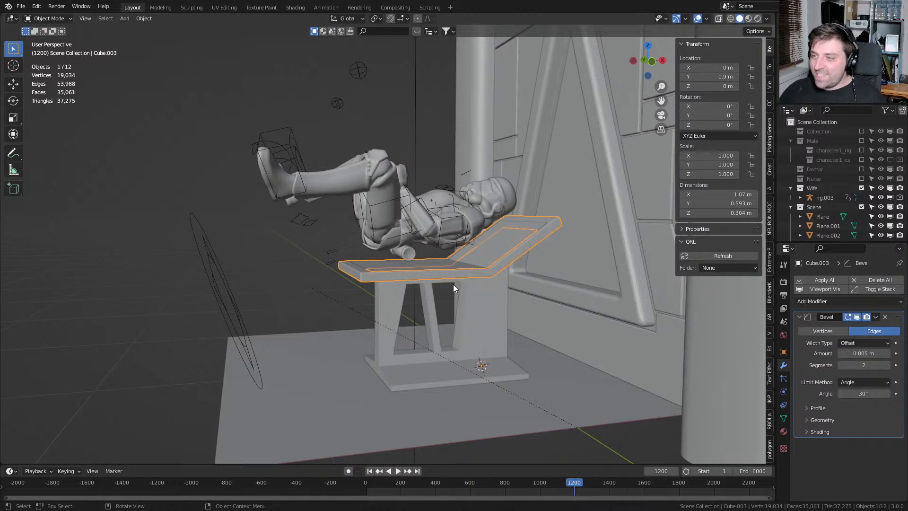
{"action": "key", "text": "shift+a"}
{"action": "mouse_move", "coordinate": [453, 284]}
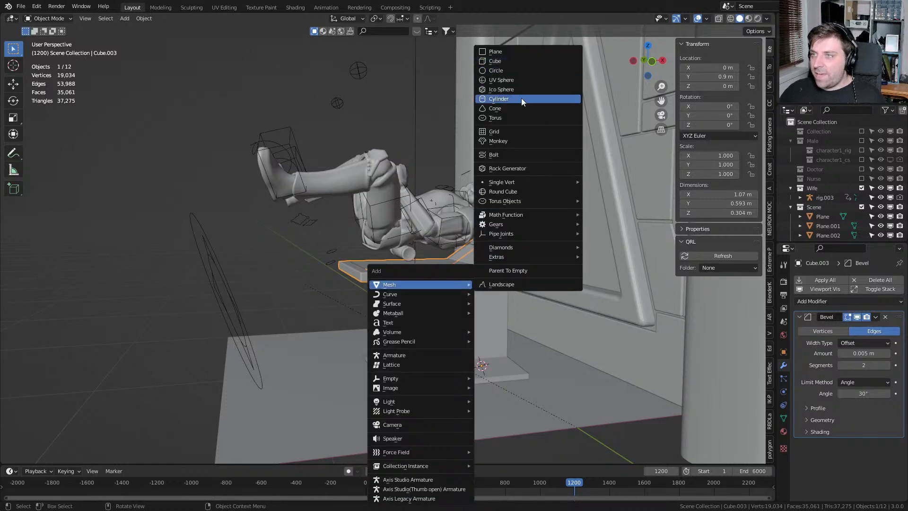
{"action": "left_click", "coordinate": [522, 64]}
Scale the new cube's mesh uniformly to 0.114 in Edit Mode
{"action": "middle_click_drag", "start_coordinate": [555, 313], "coordinate": [576, 332]}
{"action": "key", "text": "Tab"}
{"action": "key", "text": "s"}
{"action": "left_click", "coordinate": [382, 307]}
{"action": "key", "text": "KP_7"}
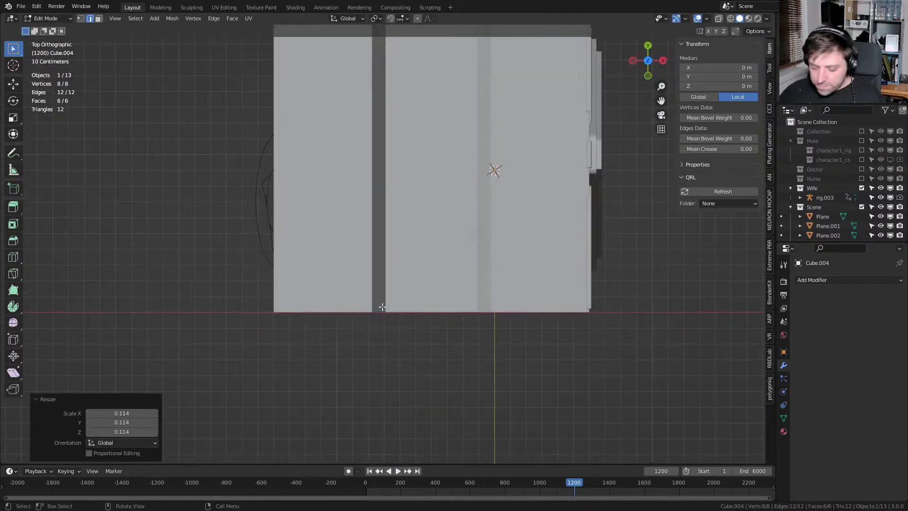
In wireframe top view, move the cube's mesh under the character's nearer lower leg at the bed's foot end and scale it by 0.493
{"action": "key", "text": "z"}
{"action": "left_click", "coordinate": [411, 262]}
{"action": "key", "text": "g"}
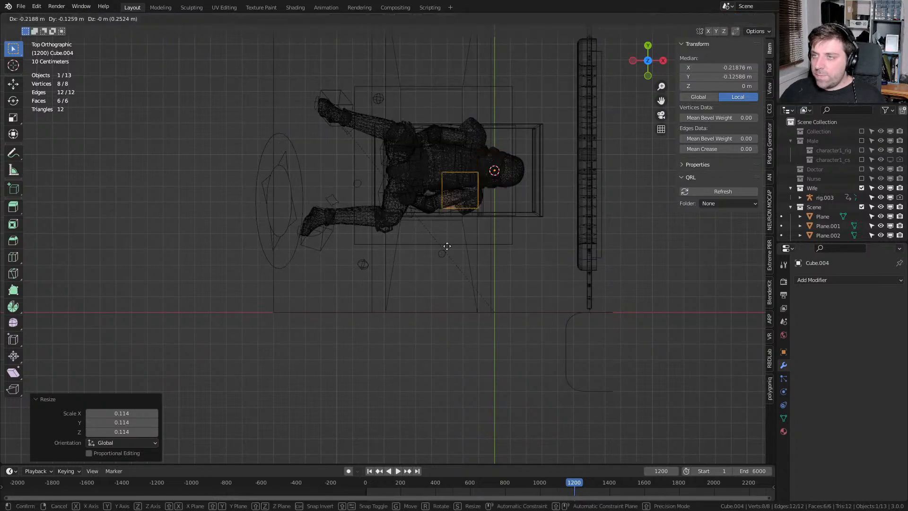
{"action": "left_click", "coordinate": [371, 265]}
{"action": "key", "text": "s"}
{"action": "left_click", "coordinate": [397, 244]}
{"action": "scroll", "coordinate": [397, 244], "scroll_direction": "up", "scroll_amount": 3}
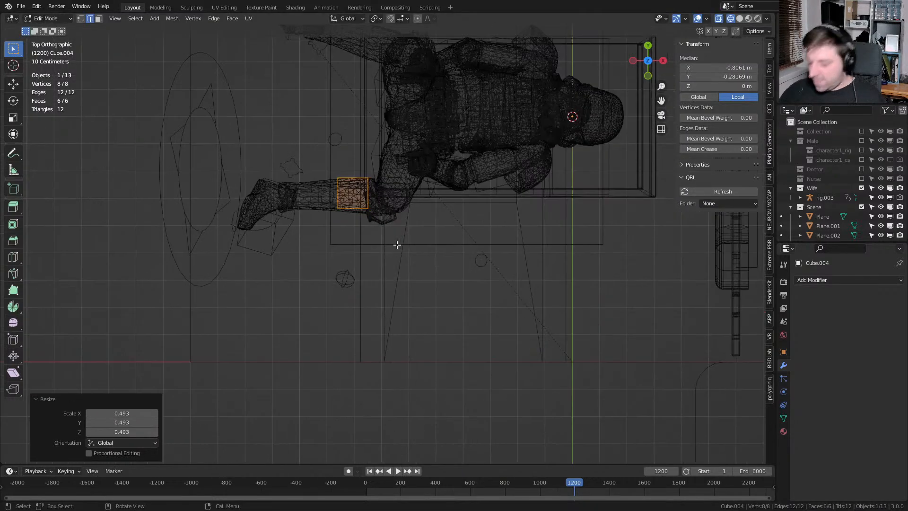
Flatten the cube to 0.190 along Z and raise it about 0.564 m to the level of the bed's rim
{"action": "key", "text": "KP_3"}
{"action": "key", "text": "KP_1"}
{"action": "key", "text": "s"}
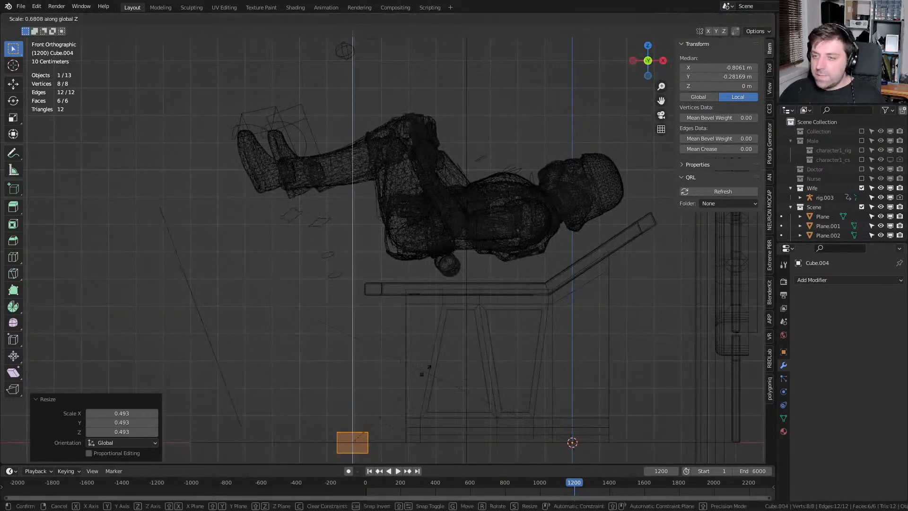
{"action": "key", "text": "z"}
{"action": "key", "text": "g"}
{"action": "key", "text": "z"}
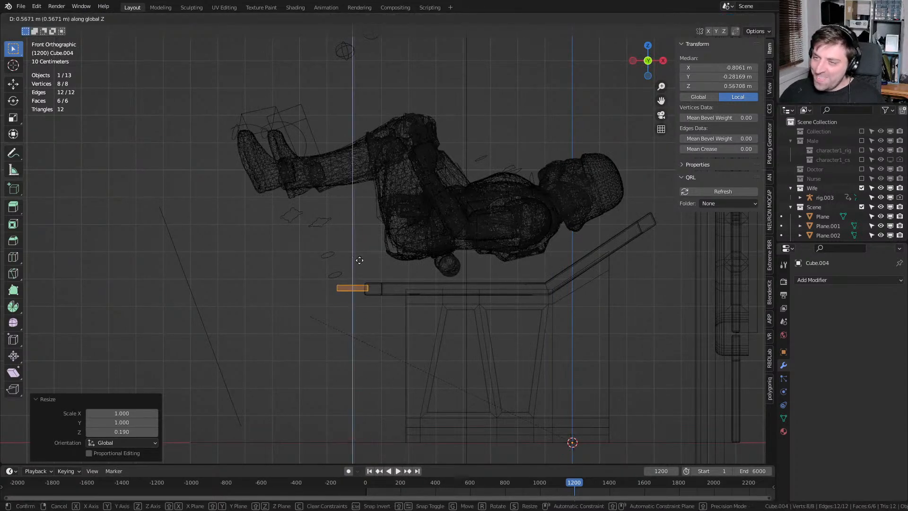
{"action": "left_click", "coordinate": [366, 263]}
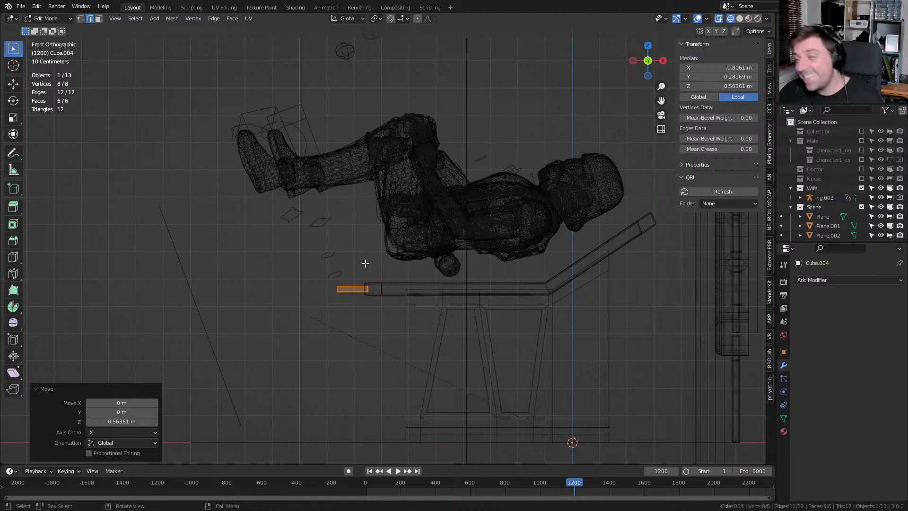
Extrude the flat block's outer end face about 0.11 m along X, away from the bed
{"action": "key", "text": "KP_7"}
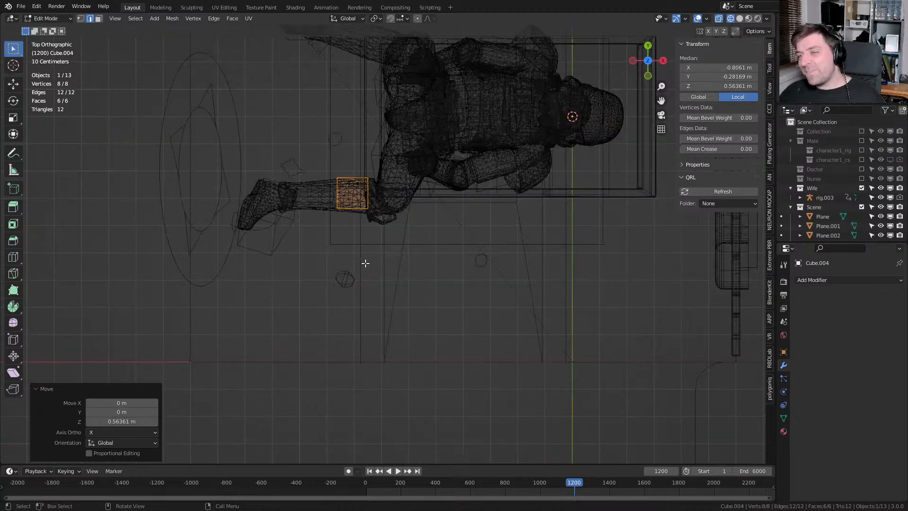
{"action": "scroll", "coordinate": [350, 227], "scroll_direction": "down", "scroll_amount": 1}
{"action": "middle_click_drag", "start_coordinate": [352, 214], "coordinate": [354, 249], "text": "shift"}
{"action": "scroll", "coordinate": [361, 249], "scroll_direction": "up", "scroll_amount": 2}
{"action": "key", "text": "3"}
{"action": "left_click", "coordinate": [343, 241]}
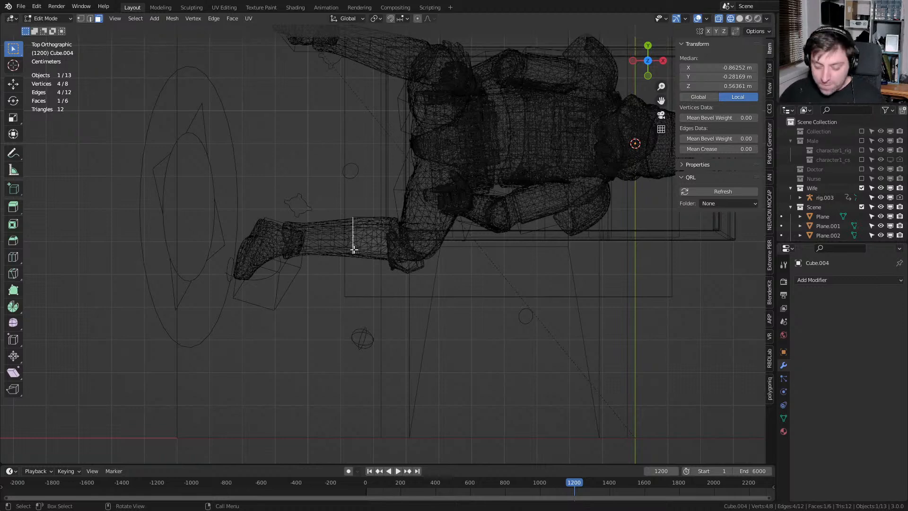
{"action": "key", "text": "e"}
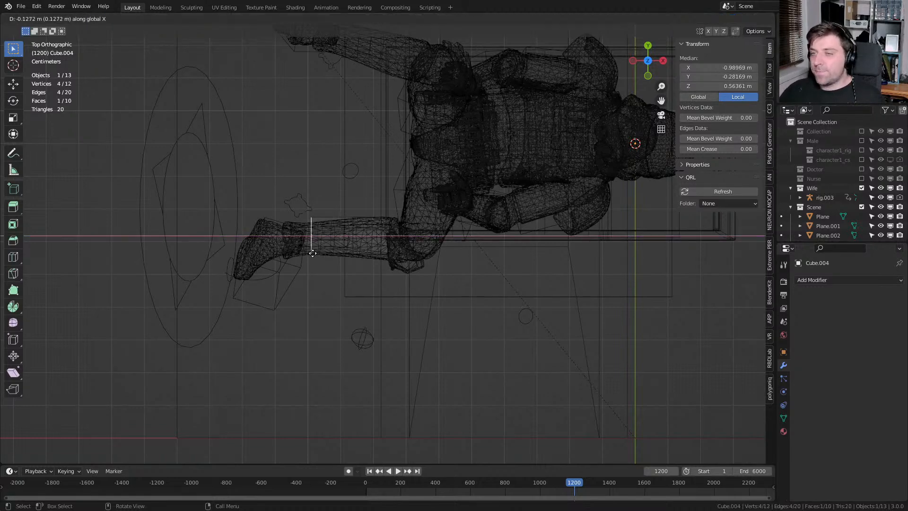
{"action": "left_click", "coordinate": [318, 253]}
Extrude the arm's end face outward again by about 0.07 m
{"action": "middle_click_drag", "start_coordinate": [318, 253], "coordinate": [322, 186]}
{"action": "middle_click_drag", "start_coordinate": [317, 241], "coordinate": [356, 257]}
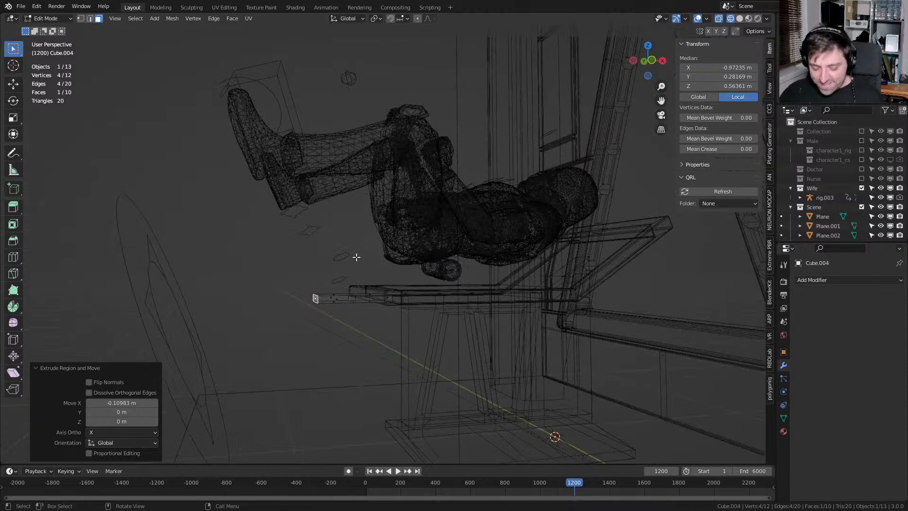
{"action": "key", "text": "e"}
{"action": "left_click", "coordinate": [333, 259]}
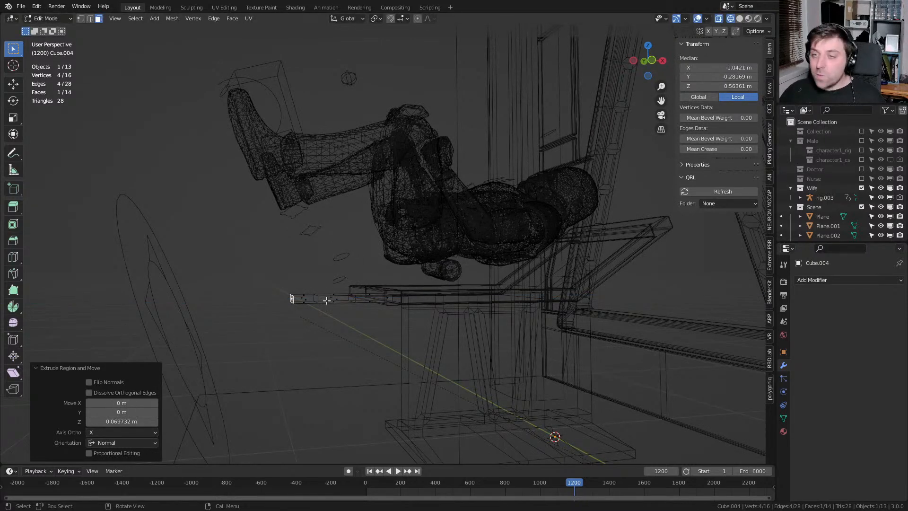
Add a loop cut close to the arm's outer end to form a narrow end segment
{"action": "scroll", "coordinate": [326, 300], "scroll_direction": "up", "scroll_amount": 2}
{"action": "middle_click_drag", "start_coordinate": [275, 345], "coordinate": [290, 332], "text": "shift"}
{"action": "key", "text": "ctrl+r"}
{"action": "left_click", "coordinate": [287, 318]}
{"action": "left_click", "coordinate": [269, 309]}
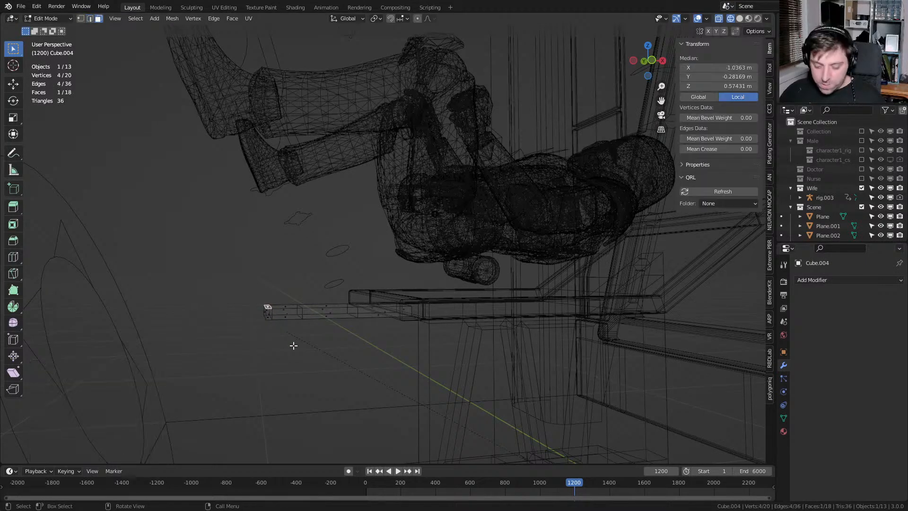
Extrude the end segment's top face upward about 0.352 m as a post below the foot, and check it in solid shading
{"action": "key", "text": "e"}
{"action": "left_click", "coordinate": [286, 173]}
{"action": "middle_click_drag", "start_coordinate": [286, 173], "coordinate": [297, 192]}
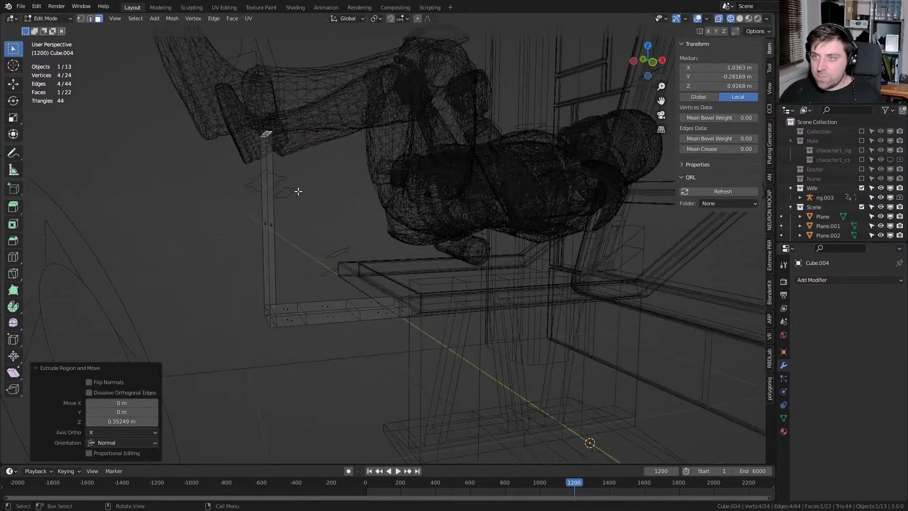
{"action": "key", "text": "z"}
{"action": "left_click", "coordinate": [348, 223]}
{"action": "scroll", "coordinate": [381, 262], "scroll_direction": "down", "scroll_amount": 4}
{"action": "mouse_move", "coordinate": [349, 222]}
{"action": "middle_mouse_down"}
{"action": "mouse_move", "coordinate": [381, 262]}
{"action": "mouse_move", "coordinate": [305, 272]}
{"action": "middle_mouse_up"}
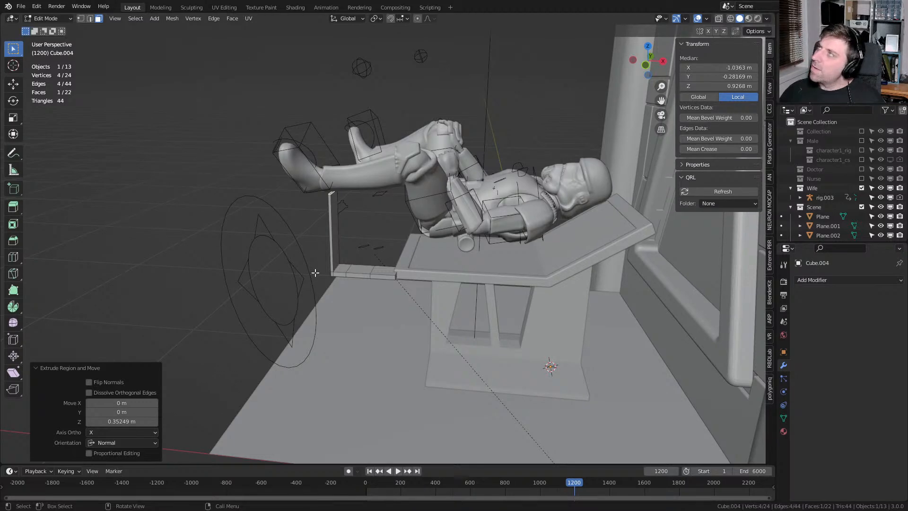
{"action": "scroll", "coordinate": [315, 272], "scroll_direction": "up", "scroll_amount": 4}
{"action": "middle_click_drag", "start_coordinate": [315, 272], "coordinate": [359, 226]}
{"action": "scroll", "coordinate": [261, 239], "scroll_direction": "down", "scroll_amount": 4}
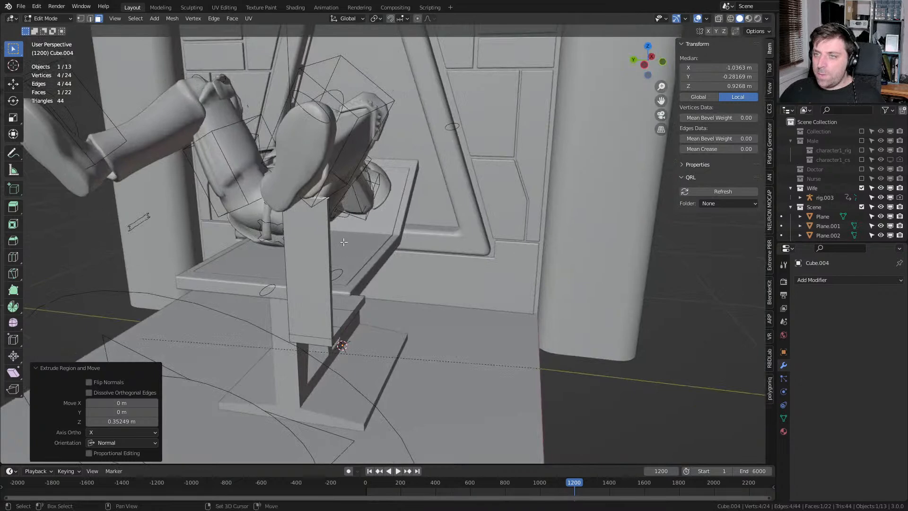
Snap the 3D cursor to the post's top face and add a 32-vertex cylinder there
{"action": "key", "text": "shift+s"}
{"action": "left_click", "coordinate": [339, 296]}
{"action": "key", "text": "shift+a"}
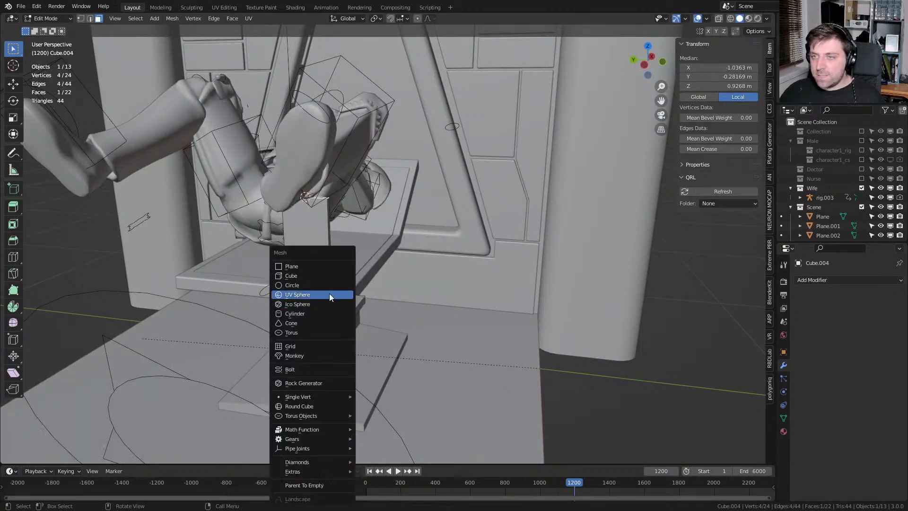
{"action": "left_click", "coordinate": [328, 316]}
{"action": "scroll", "coordinate": [455, 309], "scroll_direction": "down", "scroll_amount": 5}
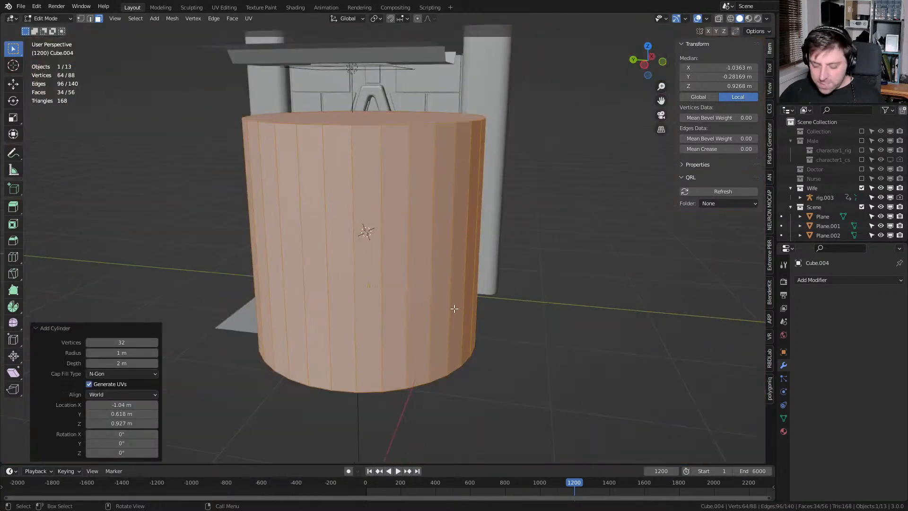
Rotate the cylinder 90° about the Y axis and scale it to 0.102
{"action": "type", "text": "rx90"}
{"action": "key", "text": "Return"}
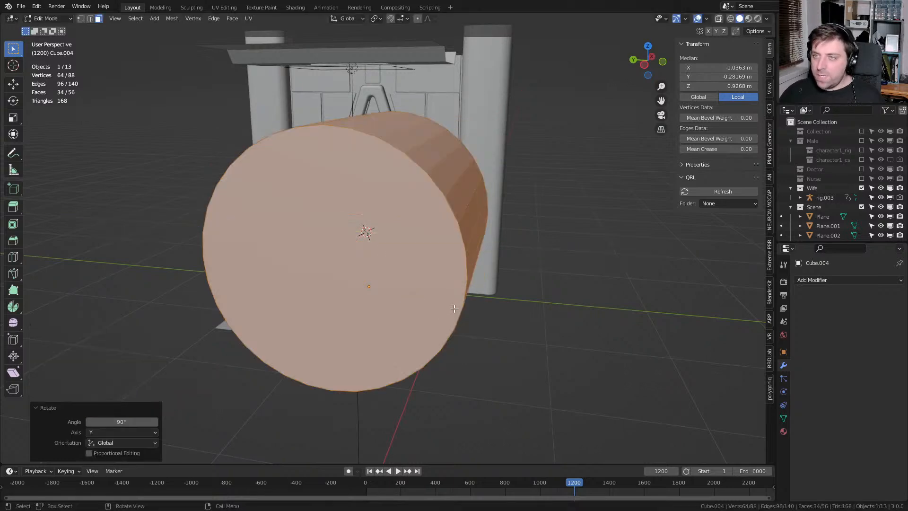
{"action": "key", "text": "s"}
{"action": "left_click", "coordinate": [374, 248]}
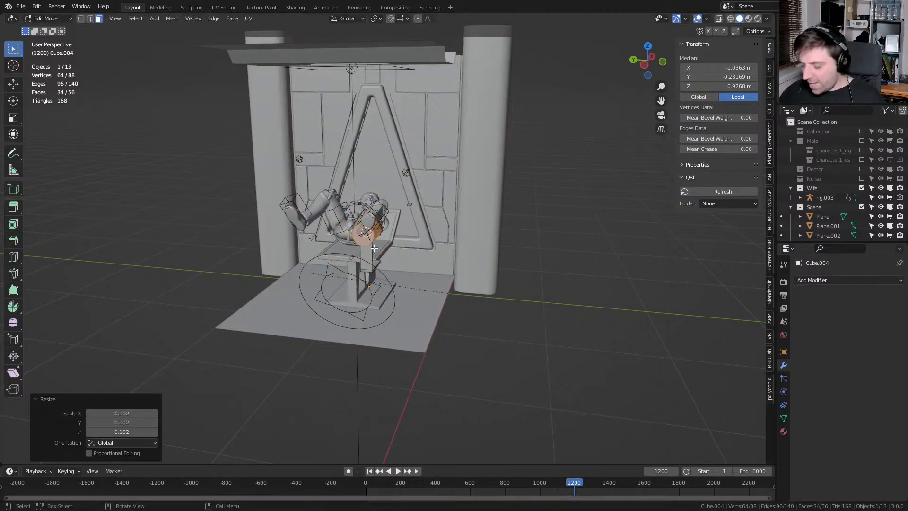
Scale the cylinder by 0.818 and move it up around the character's ankle in front view
{"action": "key", "text": "KP_3"}
{"action": "key", "text": "KP_1"}
{"action": "scroll", "coordinate": [363, 247], "scroll_direction": "up", "scroll_amount": 9}
{"action": "middle_click_drag", "start_coordinate": [398, 248], "coordinate": [424, 259], "text": "shift"}
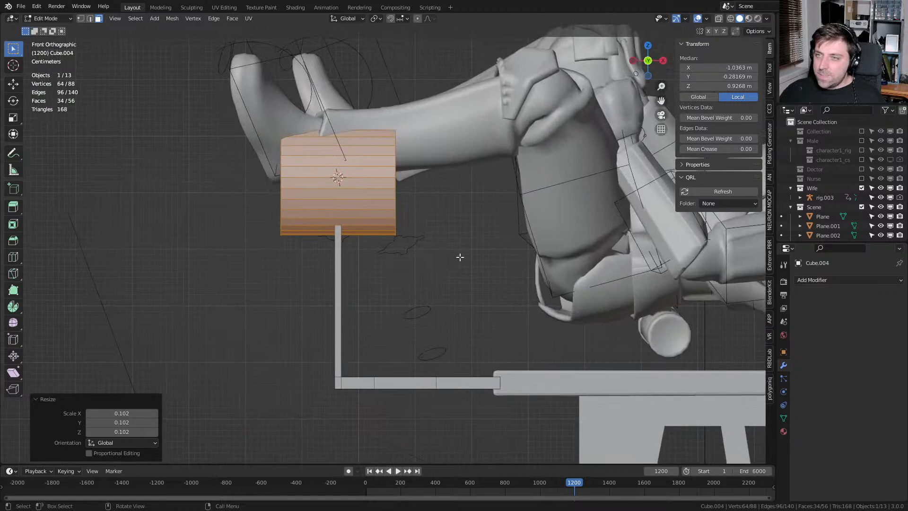
{"action": "key", "text": "s"}
{"action": "left_click", "coordinate": [450, 243]}
{"action": "key", "text": "g"}
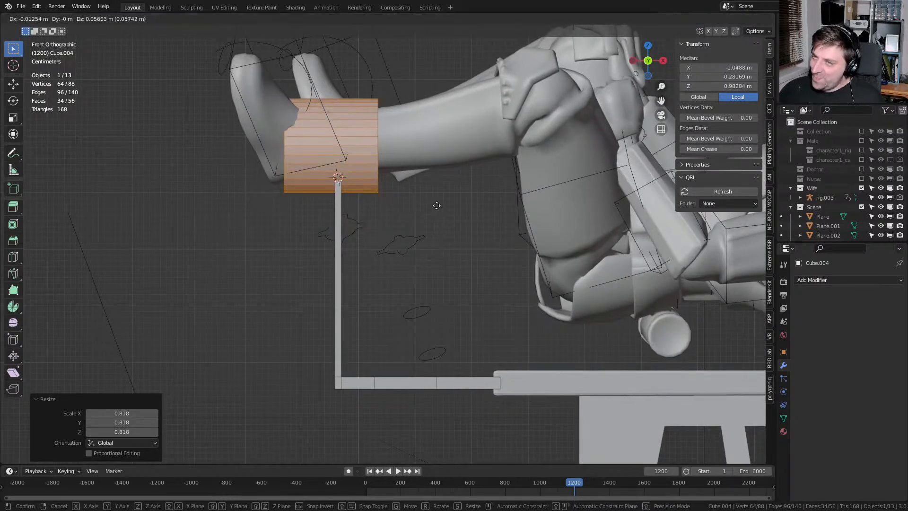
{"action": "left_click", "coordinate": [436, 205]}
Delete the faces of the cylinder's two end caps
{"action": "middle_click_drag", "start_coordinate": [344, 203], "coordinate": [272, 161]}
{"action": "left_click", "coordinate": [410, 161]}
{"action": "left_click", "coordinate": [270, 157], "text": "shift"}
{"action": "key", "text": "x"}
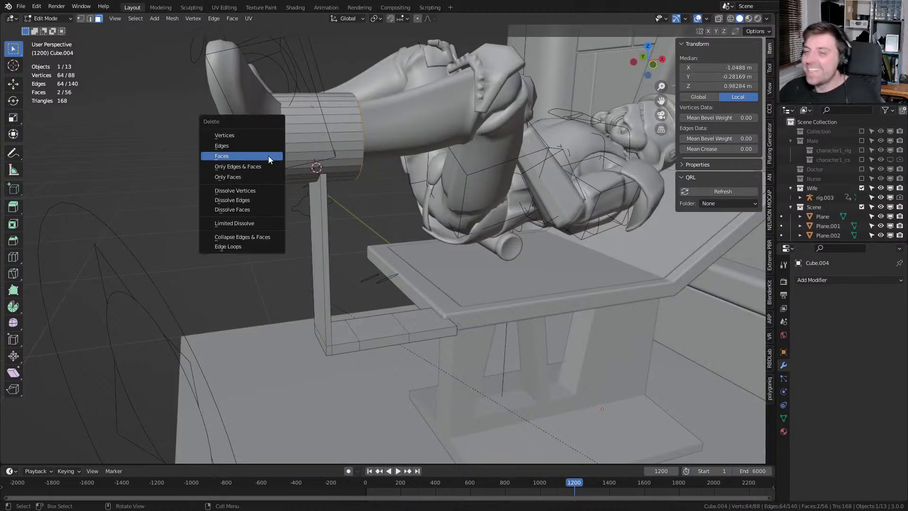
{"action": "left_click", "coordinate": [268, 155]}
Delete the faces of the cylinder's upper half, leaving an open cradle beneath the leg
{"action": "key", "text": "KP_1"}
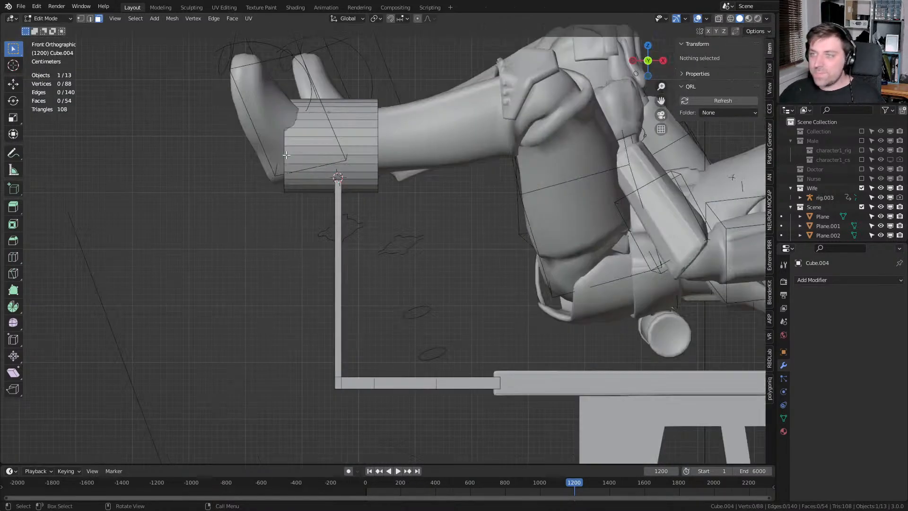
{"action": "scroll", "coordinate": [392, 225], "scroll_direction": "up", "scroll_amount": 2}
{"action": "key", "text": "shift+z"}
{"action": "left_click", "coordinate": [401, 219]}
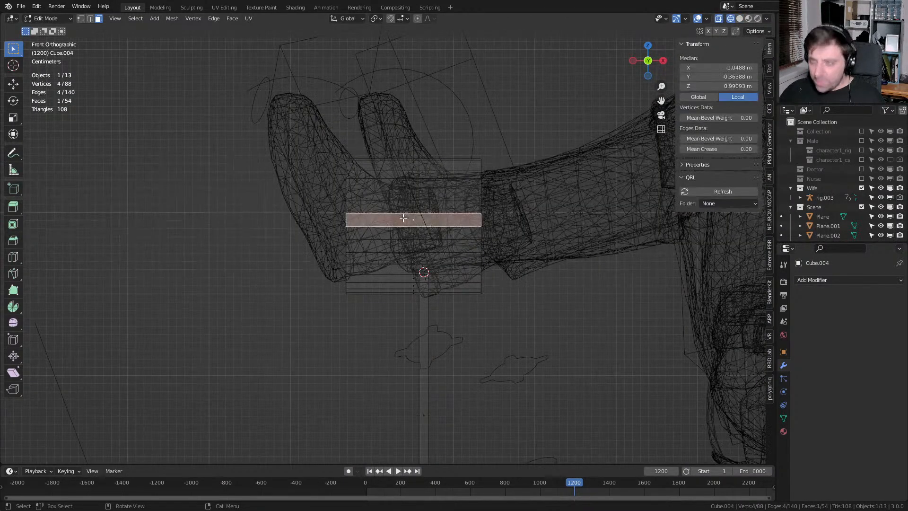
{"action": "key", "text": "c"}
{"action": "left_click_drag", "start_coordinate": [406, 155], "coordinate": [409, 206]}
{"action": "right_click", "coordinate": [409, 205]}
{"action": "key", "text": "x"}
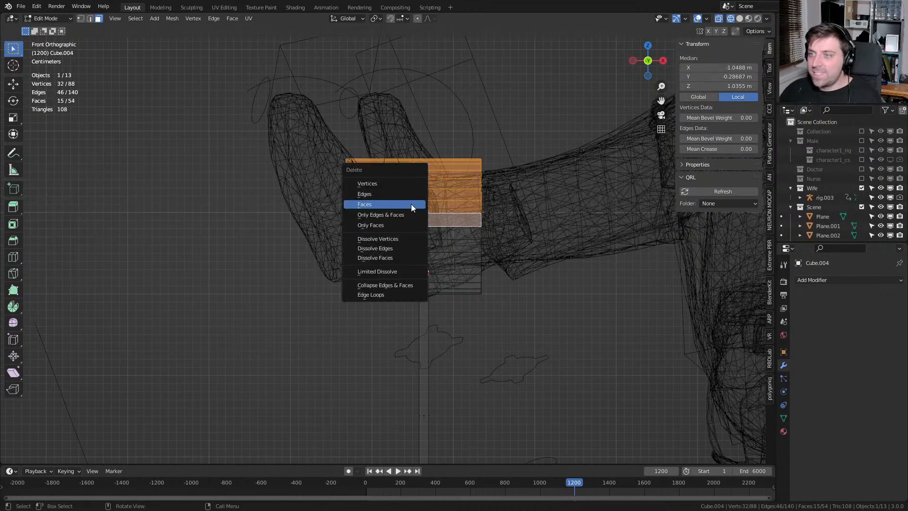
{"action": "left_click", "coordinate": [408, 207]}
Lengthen the cradle by moving its knee-side edge loop about 0.049 m along X
{"action": "key", "text": "z"}
{"action": "left_click", "coordinate": [477, 251]}
{"action": "key", "text": "1"}
{"action": "left_click", "coordinate": [481, 267], "text": "alt"}
{"action": "key", "text": "g"}
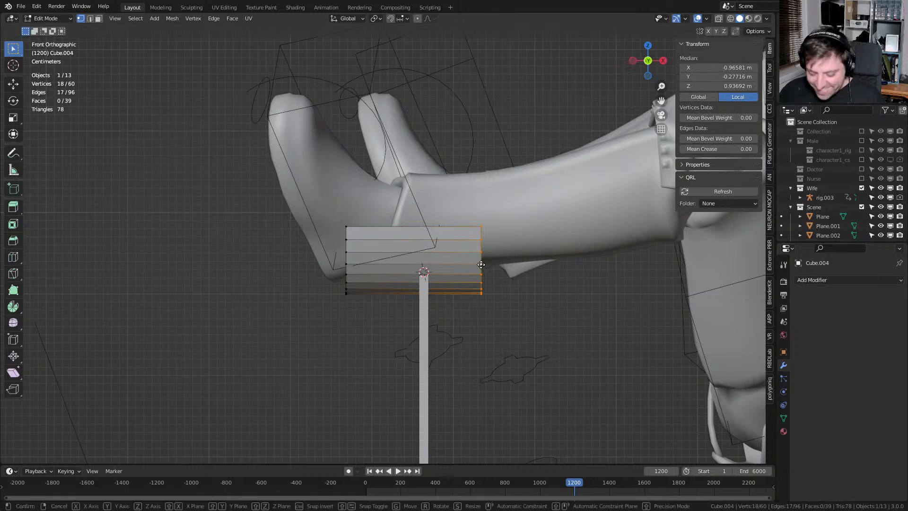
{"action": "key", "text": "y"}
{"action": "key", "text": "x"}
{"action": "left_click", "coordinate": [521, 271]}
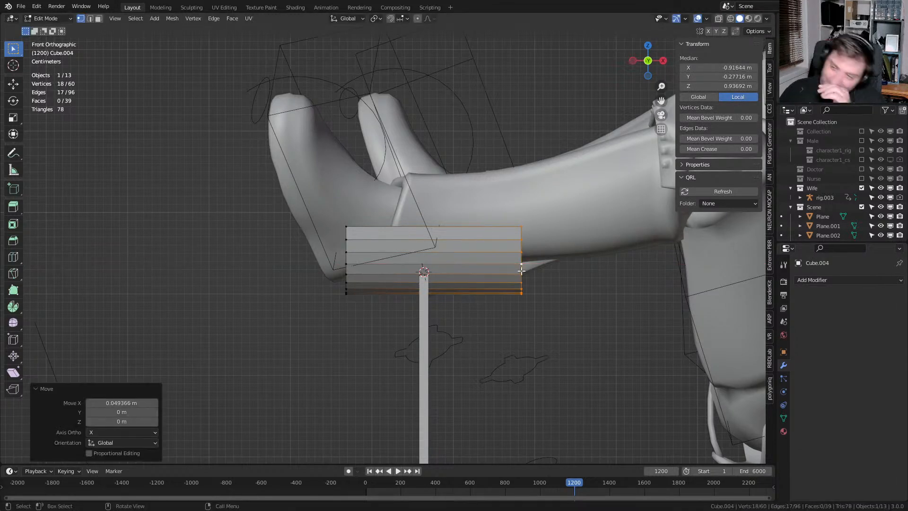
Delete the cradle's uppermost vertices to lower its sides
{"action": "key", "text": "z"}
{"action": "left_click", "coordinate": [351, 227]}
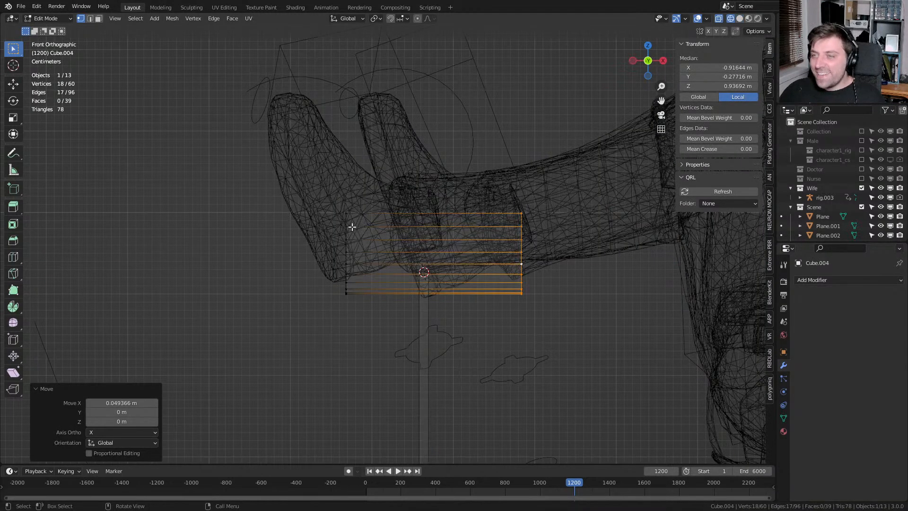
{"action": "left_click", "coordinate": [349, 227]}
{"action": "key", "text": "c"}
{"action": "mouse_move", "coordinate": [349, 209]}
{"action": "left_mouse_down"}
{"action": "mouse_move", "coordinate": [348, 223]}
{"action": "mouse_move", "coordinate": [511, 208]}
{"action": "mouse_move", "coordinate": [519, 221]}
{"action": "left_mouse_up"}
{"action": "right_click", "coordinate": [519, 220]}
{"action": "key", "text": "x"}
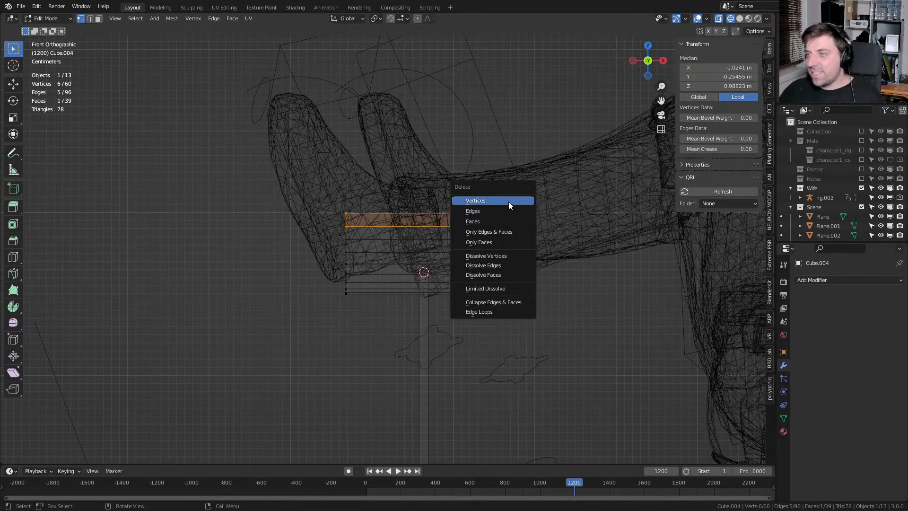
{"action": "left_click", "coordinate": [508, 202]}
Select the whole linked cradle, extrude it in place and fatten it outward by about 0.007 m to give it thickness
{"action": "middle_click_drag", "start_coordinate": [430, 262], "coordinate": [440, 275]}
{"action": "key", "text": "a"}
{"action": "left_click", "coordinate": [317, 273]}
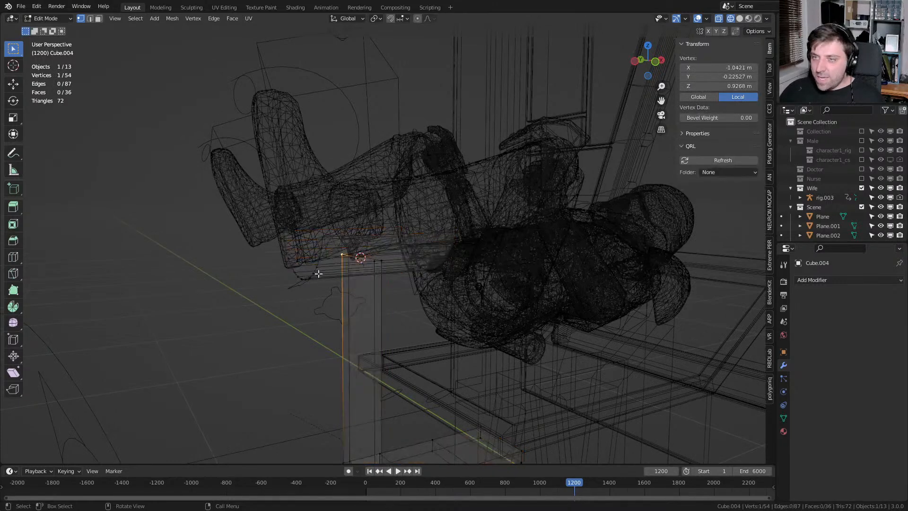
{"action": "middle_click_drag", "start_coordinate": [279, 281], "coordinate": [314, 265]}
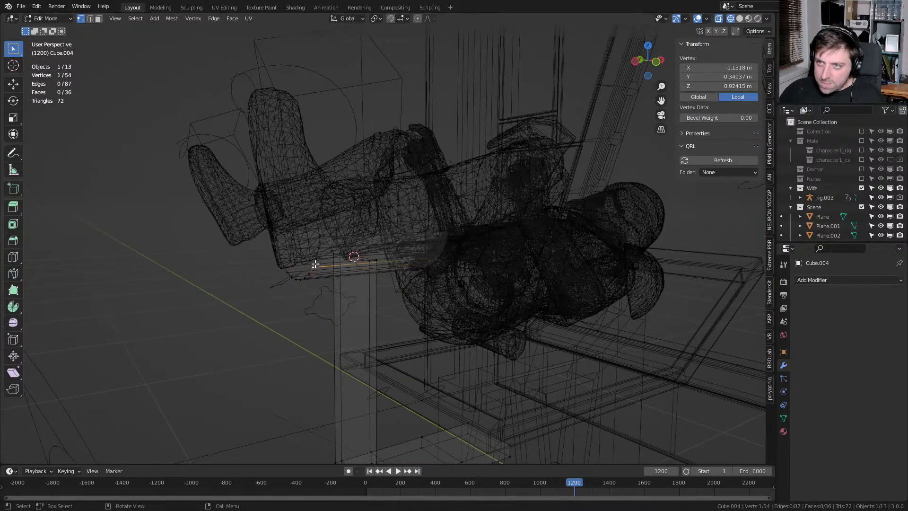
{"action": "key", "text": "ctrl+l"}
{"action": "key", "text": "KP_3"}
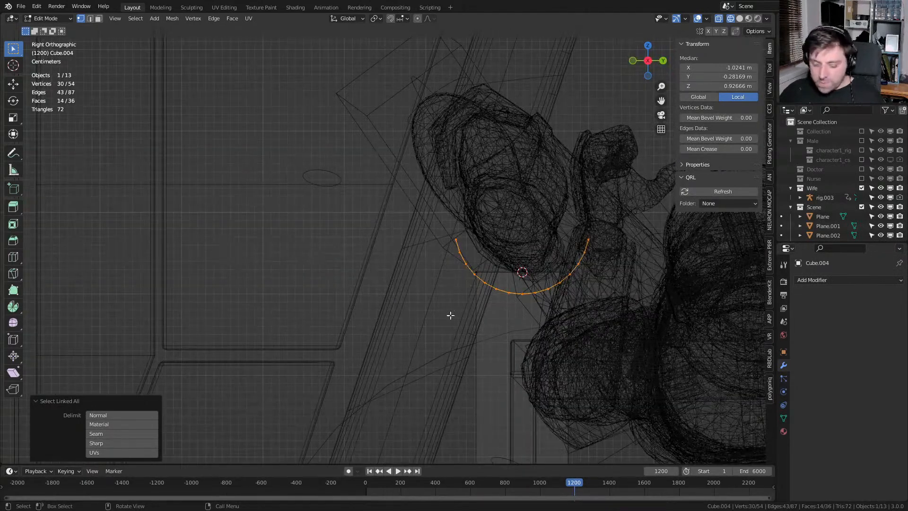
{"action": "key", "text": "e"}
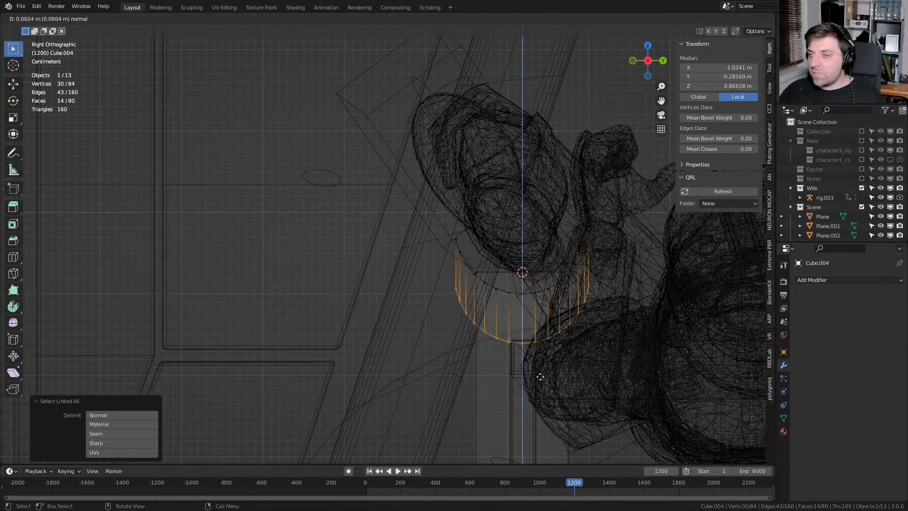
{"action": "key", "text": "Escape"}
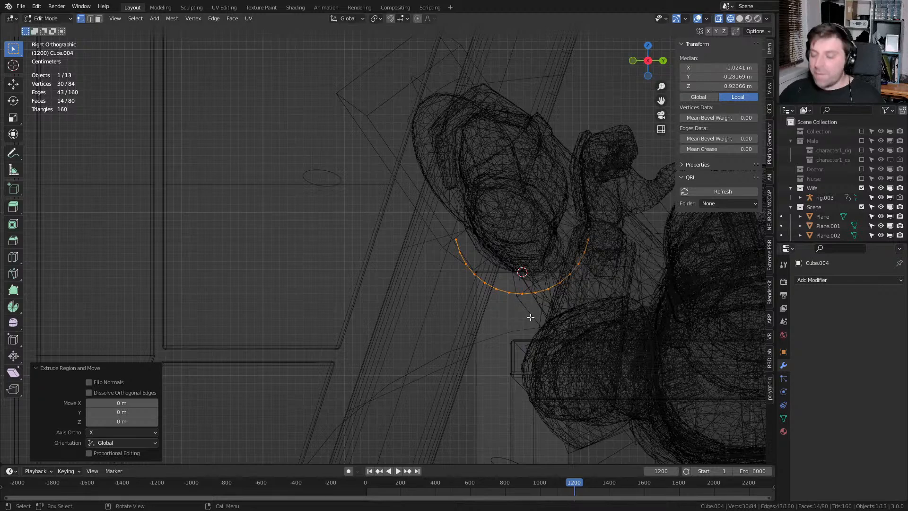
{"action": "key", "text": "alt+s"}
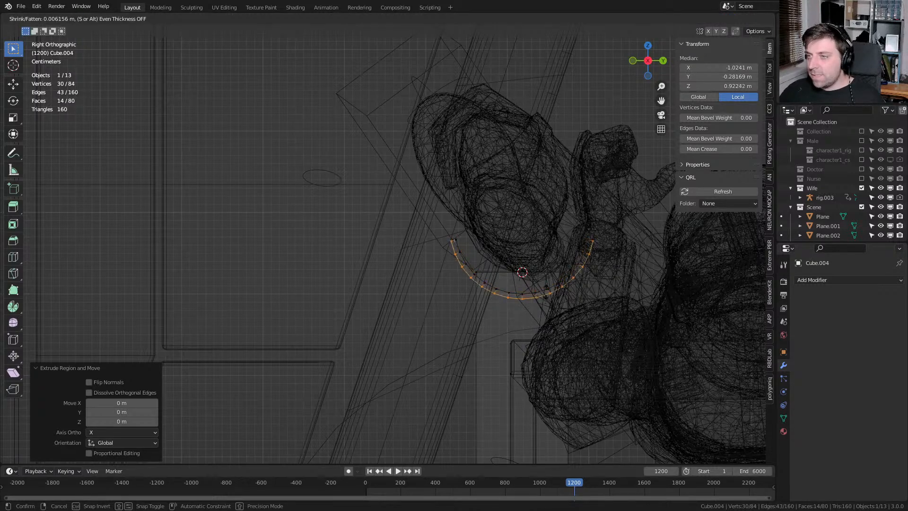
{"action": "left_click", "coordinate": [551, 290]}
{"action": "key", "text": "z"}
{"action": "left_click", "coordinate": [563, 300]}
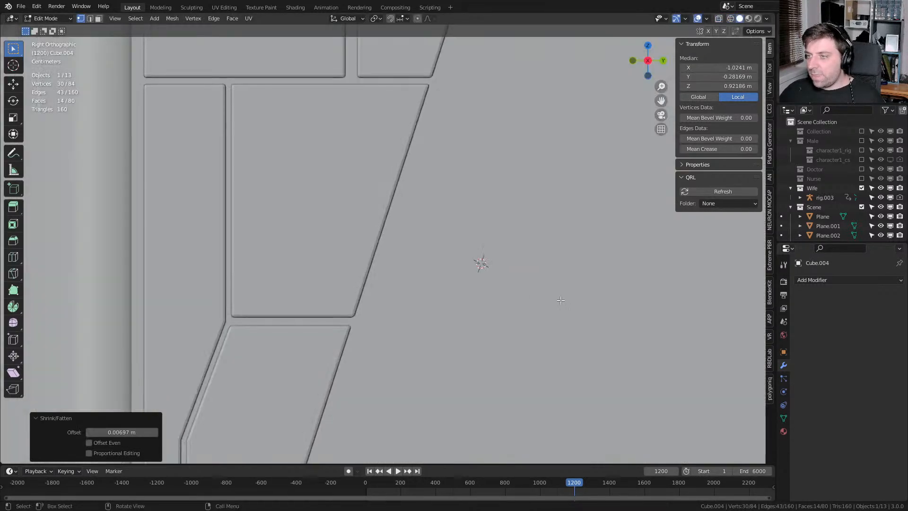
Select the whole linked cradle of the leg support and raise it about 0.033 m along Z
{"action": "key", "text": "Tab"}
{"action": "middle_click_drag", "start_coordinate": [520, 292], "coordinate": [634, 313]}
{"action": "scroll", "coordinate": [532, 288], "scroll_direction": "up", "scroll_amount": 2}
{"action": "middle_click_drag", "start_coordinate": [430, 297], "coordinate": [402, 260], "text": "shift"}
{"action": "scroll", "coordinate": [532, 298], "scroll_direction": "up", "scroll_amount": 1}
{"action": "key", "text": "Tab"}
{"action": "key", "text": "Tab"}
{"action": "left_click", "coordinate": [401, 299]}
{"action": "scroll", "coordinate": [391, 306], "scroll_direction": "down", "scroll_amount": 1}
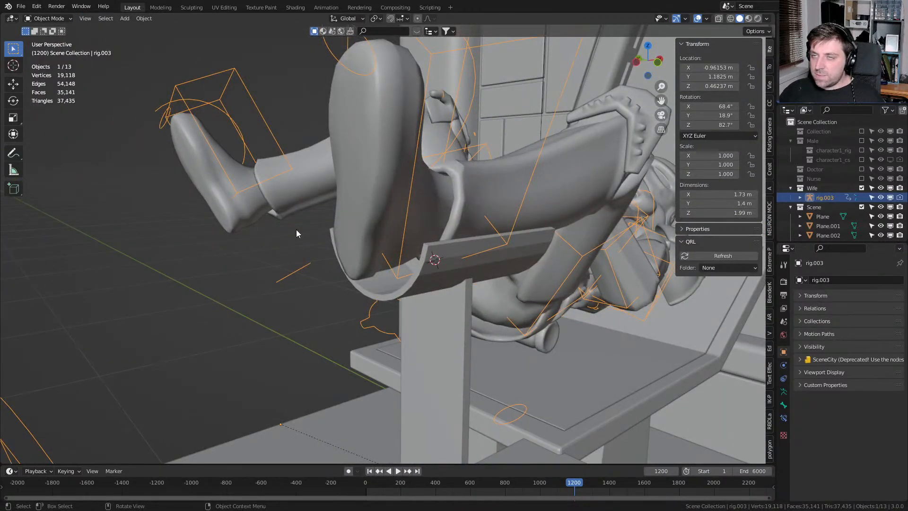
{"action": "left_click", "coordinate": [467, 269]}
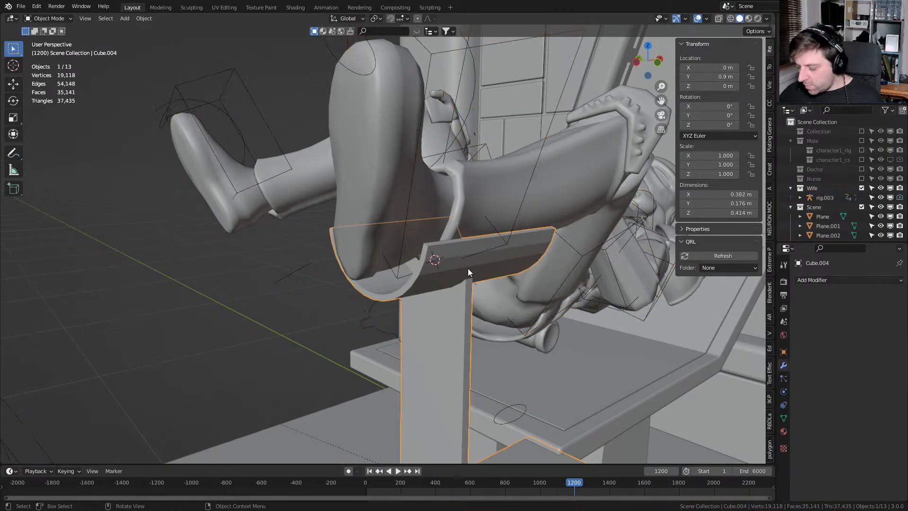
{"action": "key", "text": "Tab"}
{"action": "key", "text": "KP_1"}
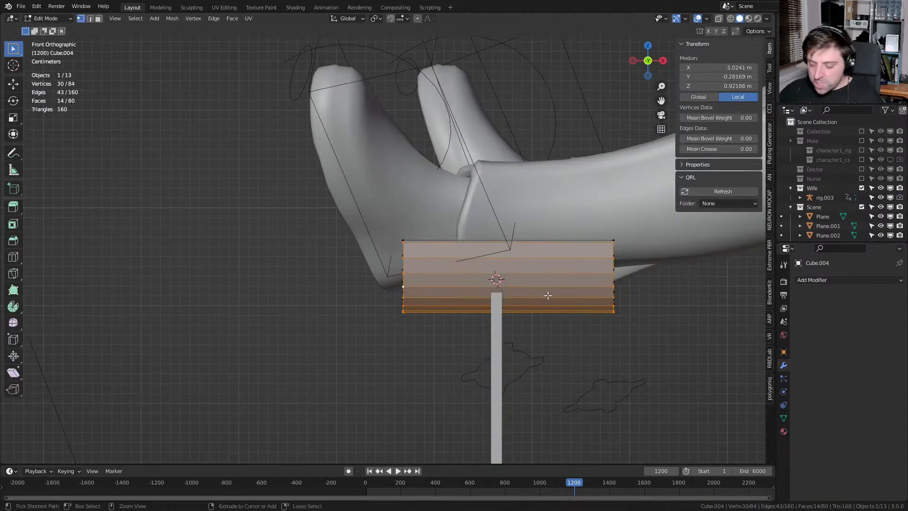
{"action": "key", "text": "ctrl+l"}
{"action": "key", "text": "g"}
{"action": "key", "text": "y"}
{"action": "key", "text": "z"}
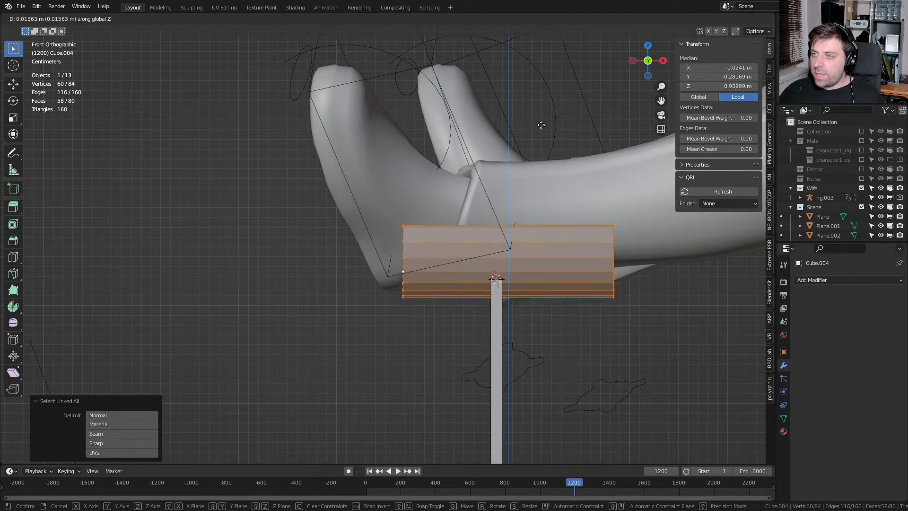
{"action": "left_click", "coordinate": [551, 410]}
Tilt the cradle by about -3.6° in the front view to follow the slope of the lower leg
{"action": "key", "text": "r"}
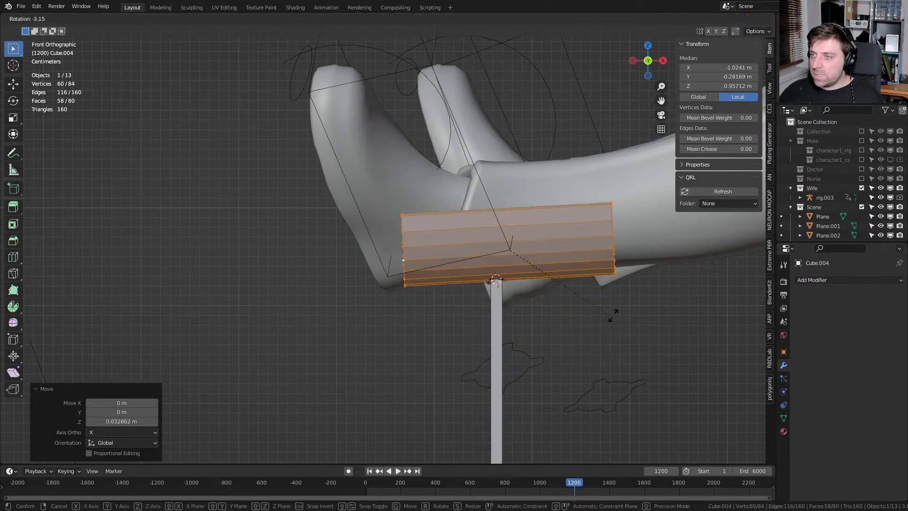
{"action": "left_click", "coordinate": [614, 317]}
{"action": "middle_click_drag", "start_coordinate": [614, 317], "coordinate": [560, 342]}
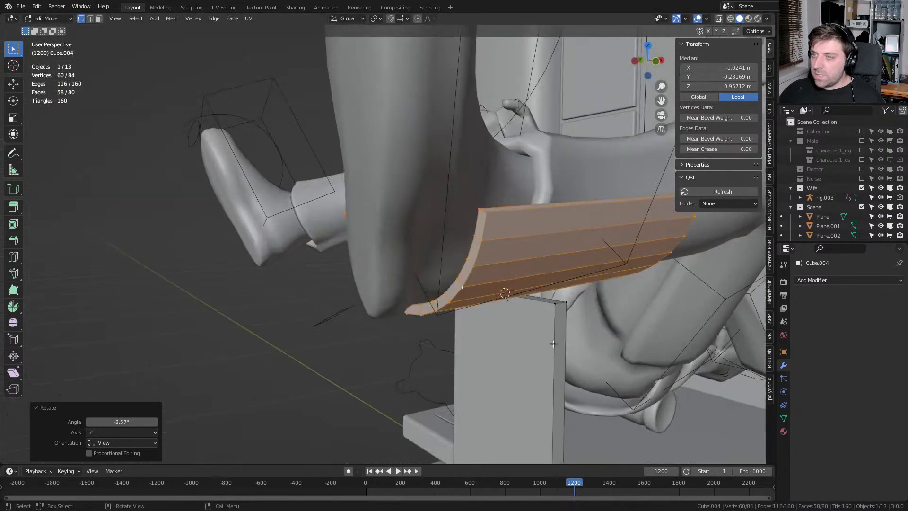
{"action": "middle_click_drag", "start_coordinate": [508, 329], "coordinate": [532, 349]}
Shade the leg support smooth and enable Auto Smooth at 30° for its normals
{"action": "key", "text": "Tab"}
{"action": "key", "text": "F3"}
{"action": "key", "text": "Return"}
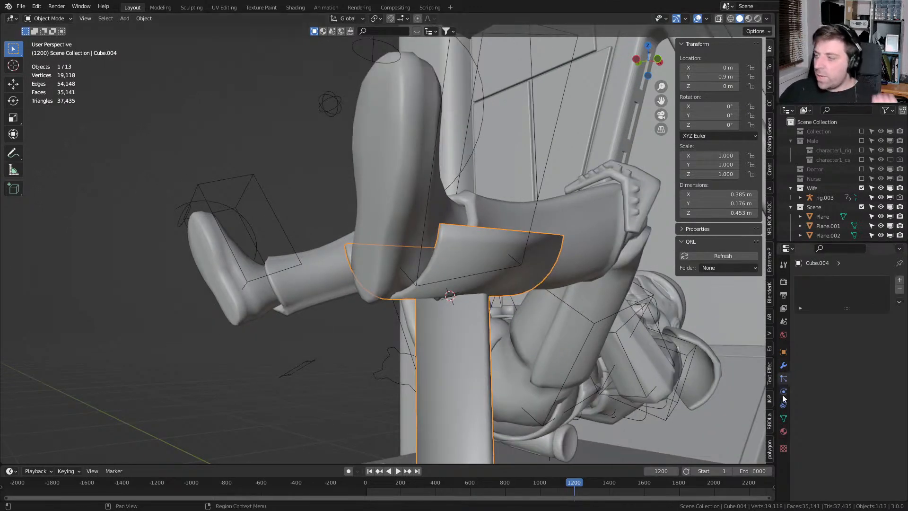
{"action": "left_click", "coordinate": [784, 418]}
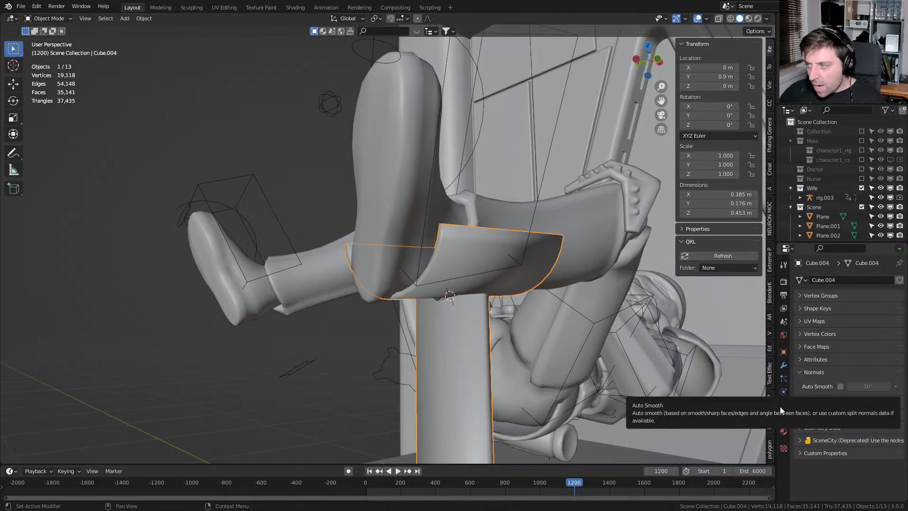
{"action": "left_click", "coordinate": [840, 386]}
Add two evenly spaced lengthwise loop cuts across the width of the leg support's post and arm
{"action": "mouse_move", "coordinate": [739, 384]}
{"action": "middle_mouse_down"}
{"action": "mouse_move", "coordinate": [566, 331]}
{"action": "mouse_move", "coordinate": [520, 349]}
{"action": "mouse_move", "coordinate": [451, 333]}
{"action": "middle_mouse_up"}
{"action": "scroll", "coordinate": [520, 348], "scroll_direction": "up", "scroll_amount": 6}
{"action": "key", "text": "Tab"}
{"action": "middle_click_drag", "start_coordinate": [542, 336], "coordinate": [567, 348]}
{"action": "scroll", "coordinate": [567, 348], "scroll_direction": "up", "scroll_amount": 2}
{"action": "key", "text": "ctrl+r"}
{"action": "scroll", "coordinate": [577, 347], "scroll_direction": "up", "scroll_amount": 1}
{"action": "left_click", "coordinate": [580, 347]}
{"action": "right_click", "coordinate": [579, 347]}
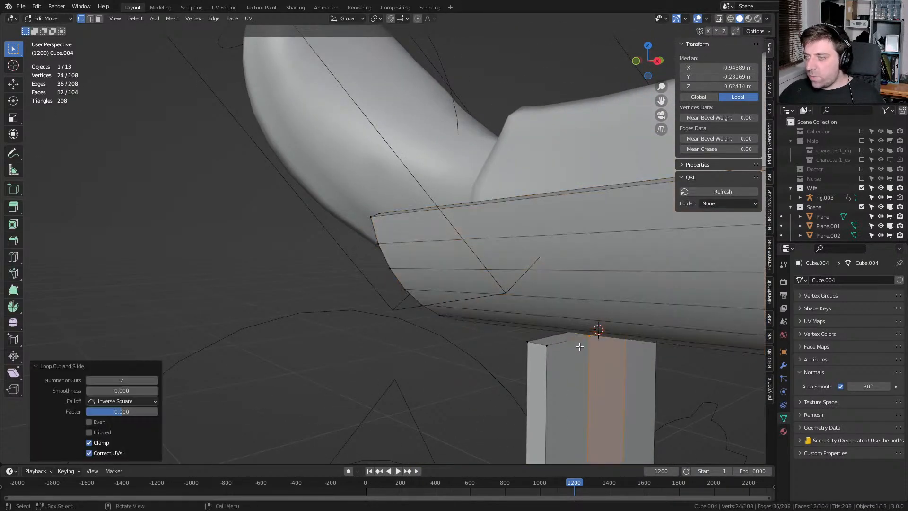
Raise the two outer top edges of the post about 0.022 m along Z to meet the curved cradle
{"action": "key", "text": "2"}
{"action": "left_click", "coordinate": [543, 347]}
{"action": "middle_click_drag", "start_coordinate": [544, 347], "coordinate": [377, 326]}
{"action": "left_click", "coordinate": [187, 337], "text": "shift"}
{"action": "key", "text": "g"}
{"action": "key", "text": "z"}
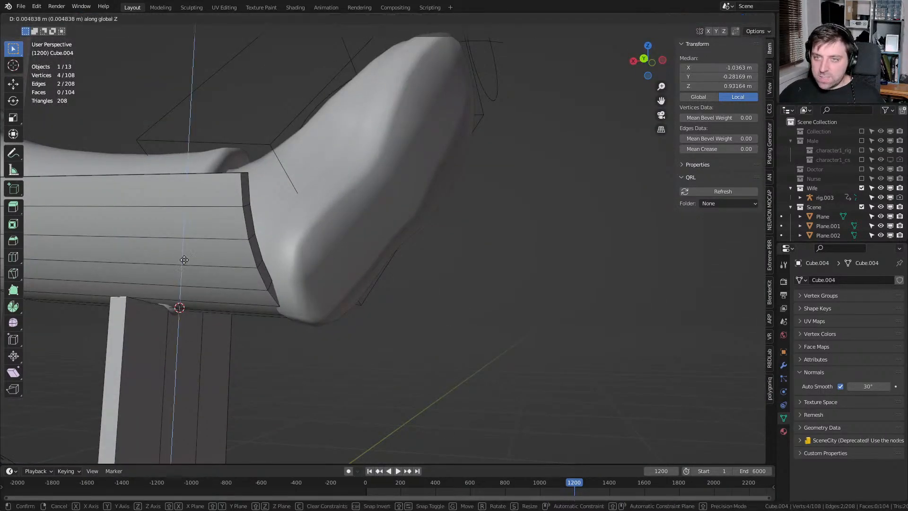
{"action": "left_click", "coordinate": [279, 466]}
{"action": "scroll", "coordinate": [298, 444], "scroll_direction": "down", "scroll_amount": 4}
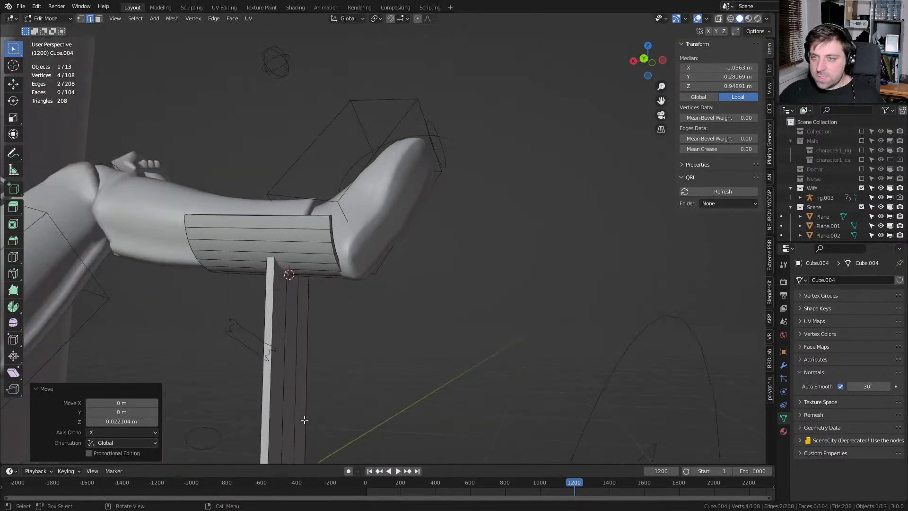
{"action": "middle_click_drag", "start_coordinate": [300, 433], "coordinate": [269, 414]}
{"action": "middle_click_drag", "start_coordinate": [532, 349], "coordinate": [484, 382]}
Add a Mirror modifier to the leg support with only the Y axis enabled, creating the support for the other leg
{"action": "key", "text": "Tab"}
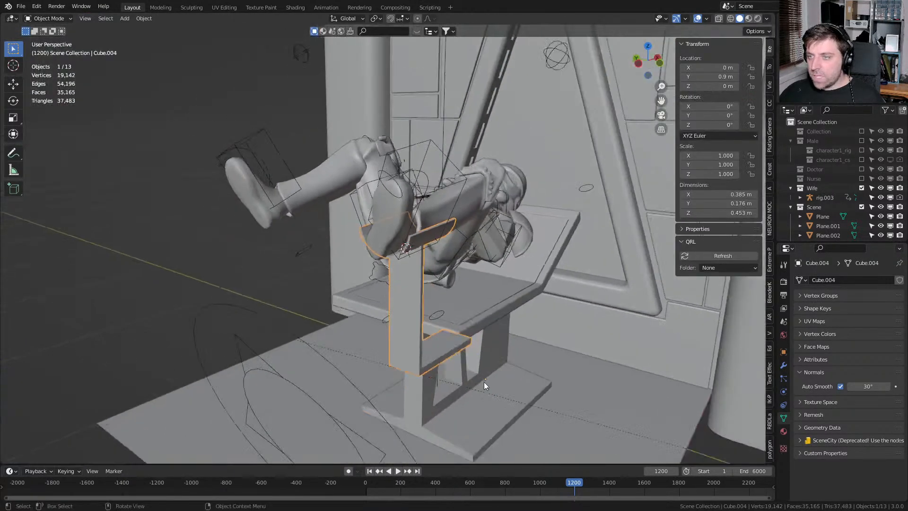
{"action": "left_click", "coordinate": [783, 366]}
{"action": "left_click", "coordinate": [823, 280]}
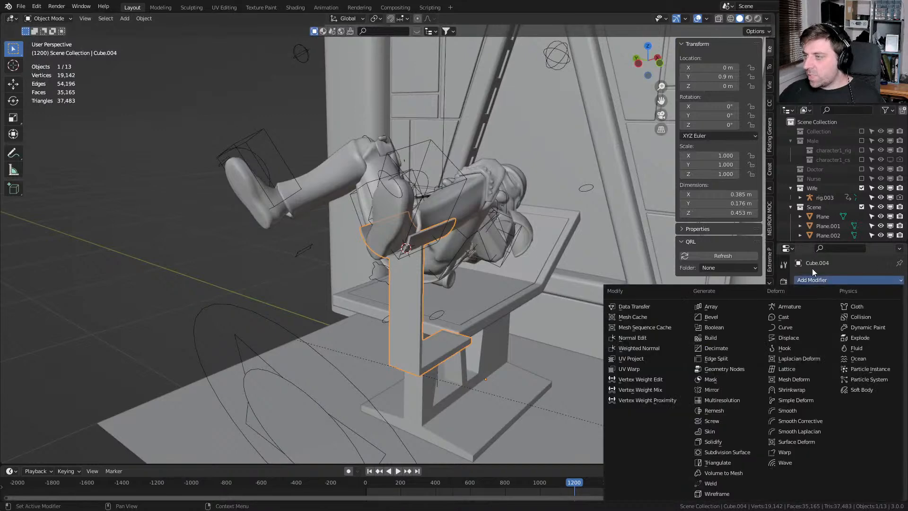
{"action": "left_click", "coordinate": [738, 391]}
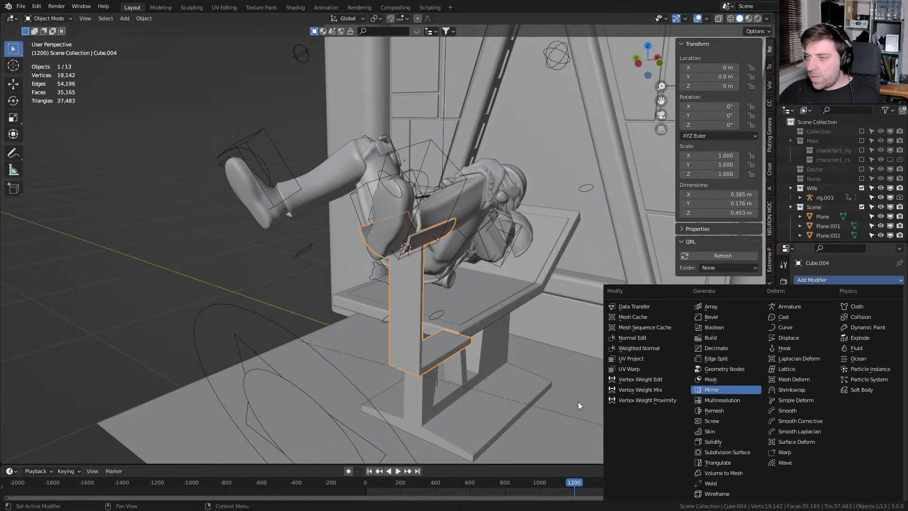
{"action": "left_click", "coordinate": [848, 332]}
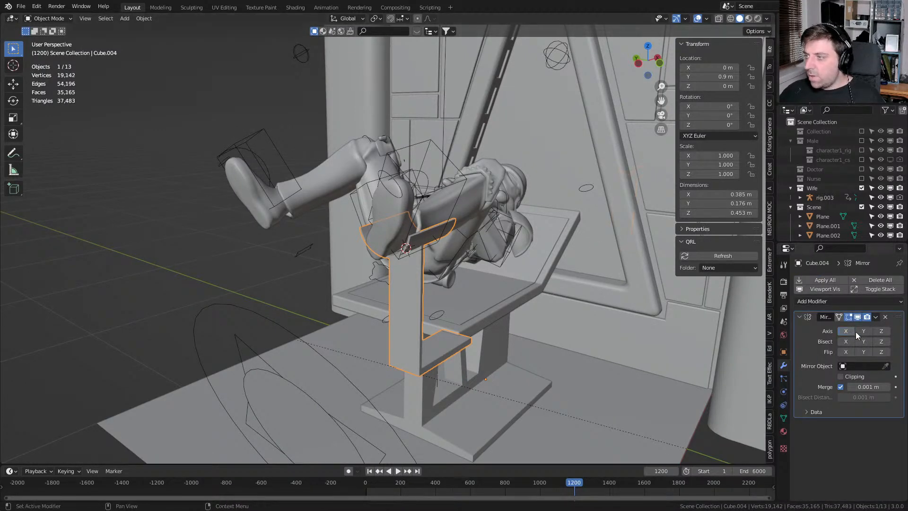
{"action": "mouse_move", "coordinate": [554, 364]}
{"action": "middle_mouse_down"}
{"action": "mouse_move", "coordinate": [613, 362]}
{"action": "mouse_move", "coordinate": [473, 357]}
{"action": "mouse_move", "coordinate": [591, 372]}
{"action": "mouse_move", "coordinate": [569, 325]}
{"action": "mouse_move", "coordinate": [536, 363]}
{"action": "middle_mouse_up"}
{"action": "scroll", "coordinate": [591, 372], "scroll_direction": "down", "scroll_amount": 3}
{"action": "scroll", "coordinate": [568, 324], "scroll_direction": "down", "scroll_amount": 4}
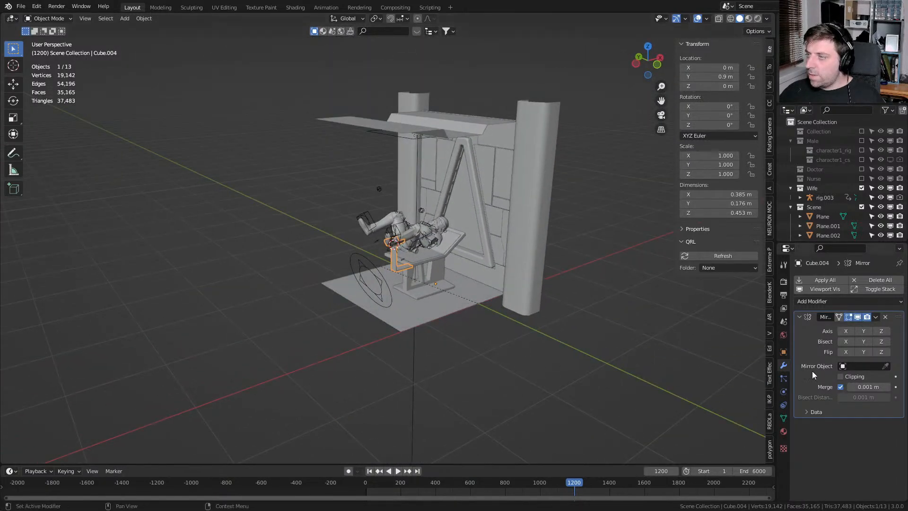
{"action": "scroll", "coordinate": [492, 342], "scroll_direction": "up", "scroll_amount": 5}
{"action": "middle_click_drag", "start_coordinate": [489, 340], "coordinate": [465, 326]}
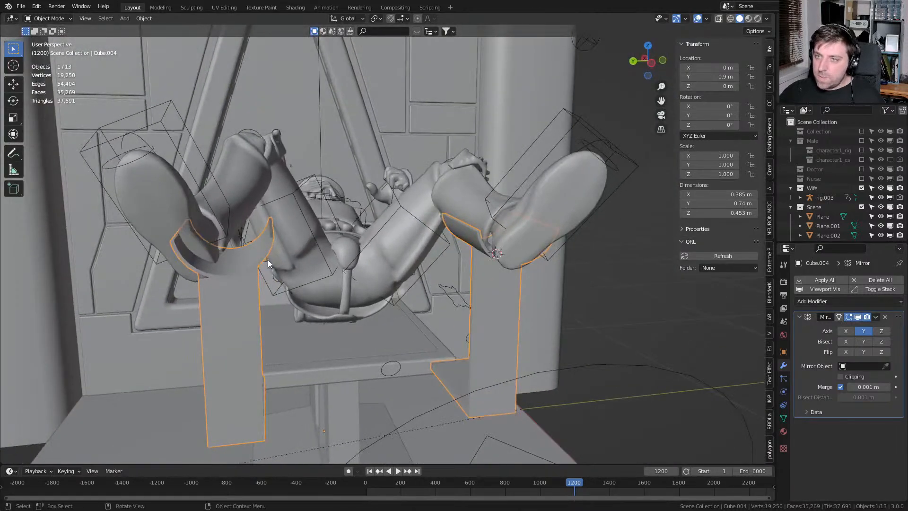
{"action": "middle_click_drag", "start_coordinate": [401, 319], "coordinate": [428, 287]}
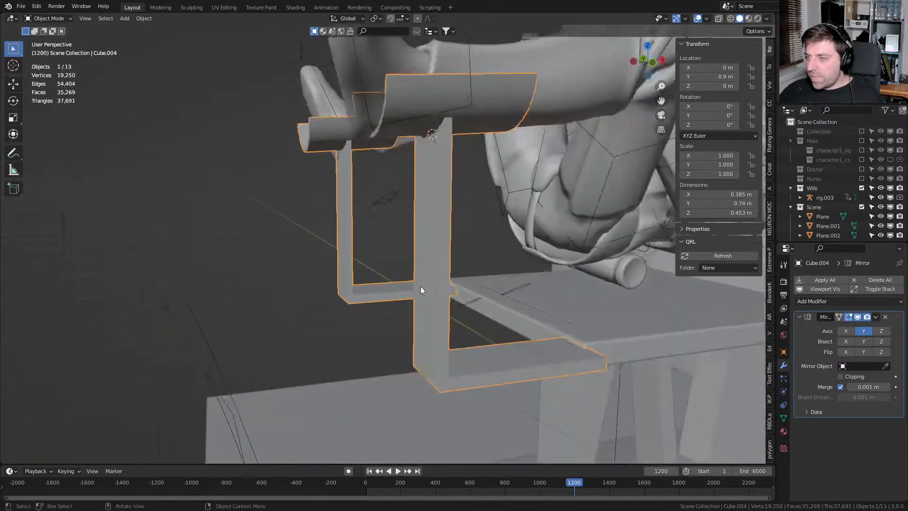
{"action": "scroll", "coordinate": [427, 287], "scroll_direction": "down", "scroll_amount": 2}
{"action": "middle_click_drag", "start_coordinate": [449, 356], "coordinate": [491, 358]}
{"action": "left_click", "coordinate": [479, 338]}
{"action": "key", "text": "Tab"}
{"action": "middle_click_drag", "start_coordinate": [463, 327], "coordinate": [475, 325]}
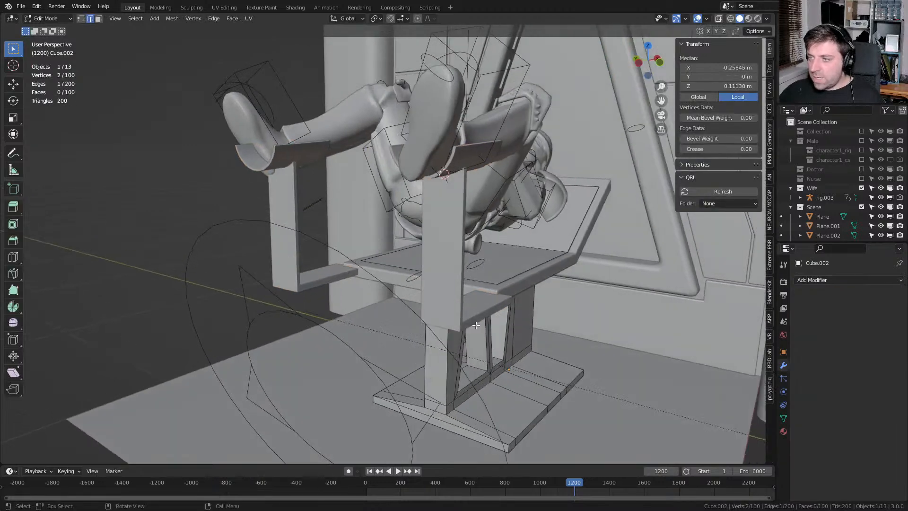
{"action": "key", "text": "Tab"}
Add a horizontal loop cut around the leg support's post close to its top end
{"action": "left_click", "coordinate": [524, 355]}
{"action": "key", "text": "Tab"}
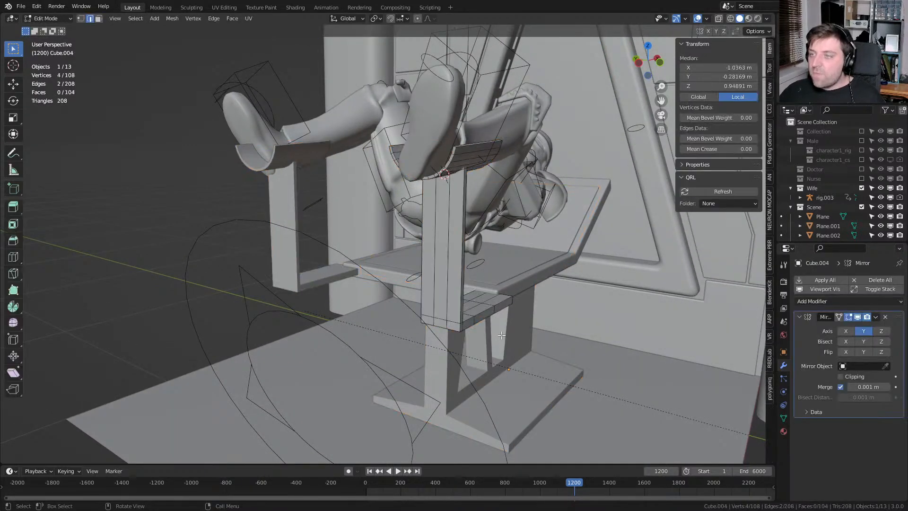
{"action": "middle_click_drag", "start_coordinate": [524, 355], "coordinate": [521, 332]}
{"action": "scroll", "coordinate": [476, 315], "scroll_direction": "up", "scroll_amount": 2}
{"action": "middle_click_drag", "start_coordinate": [527, 292], "coordinate": [515, 284]}
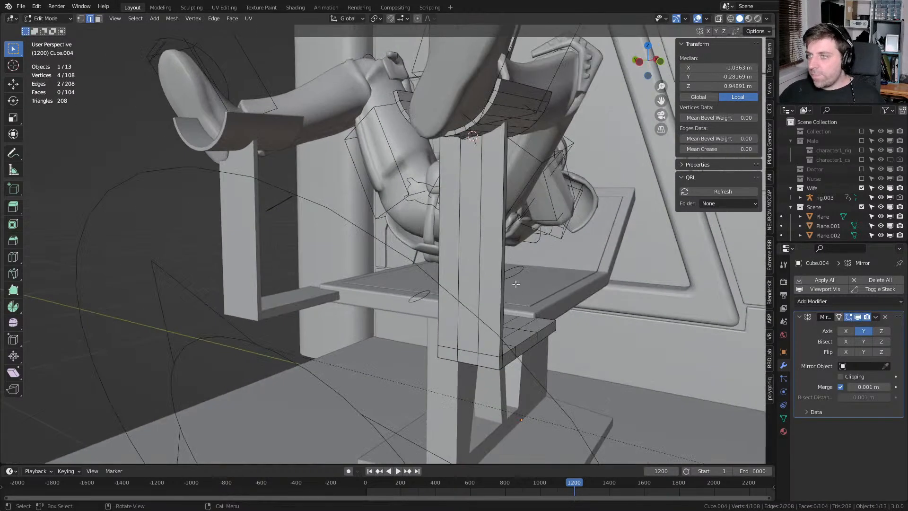
{"action": "left_click", "coordinate": [488, 179]}
{"action": "left_click", "coordinate": [509, 98]}
Flatten the new loop by scaling it to 0 along Z, and raise it about 0.008 m
{"action": "key", "text": "s"}
{"action": "key", "text": "z"}
{"action": "key", "text": "0"}
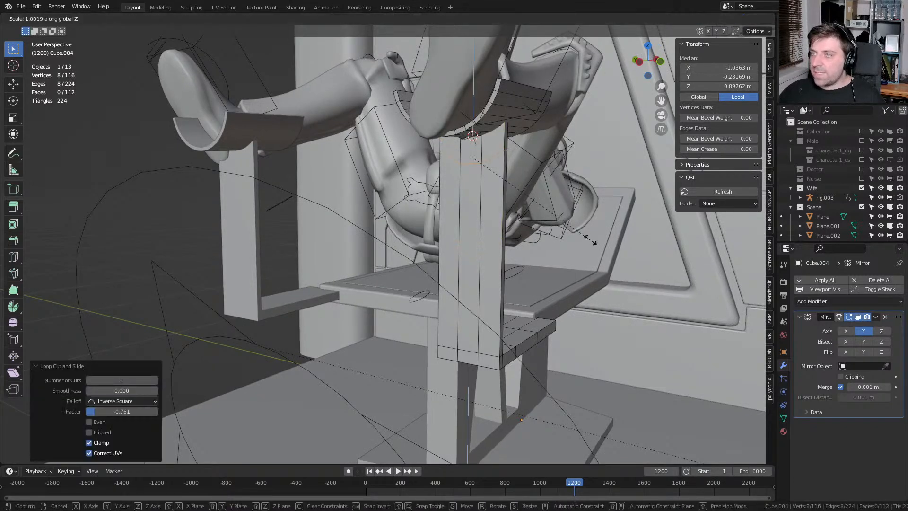
{"action": "key", "text": "Return"}
{"action": "key", "text": "g"}
{"action": "key", "text": "z"}
{"action": "left_click", "coordinate": [591, 235]}
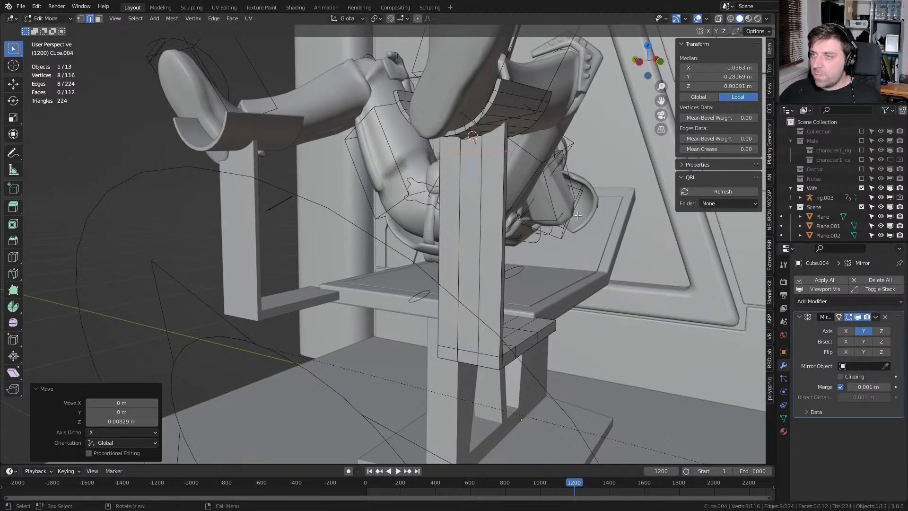
Add a second horizontal loop cut around the post, a short distance below the flattened loop
{"action": "left_click", "coordinate": [512, 184]}
{"action": "left_click", "coordinate": [516, 124]}
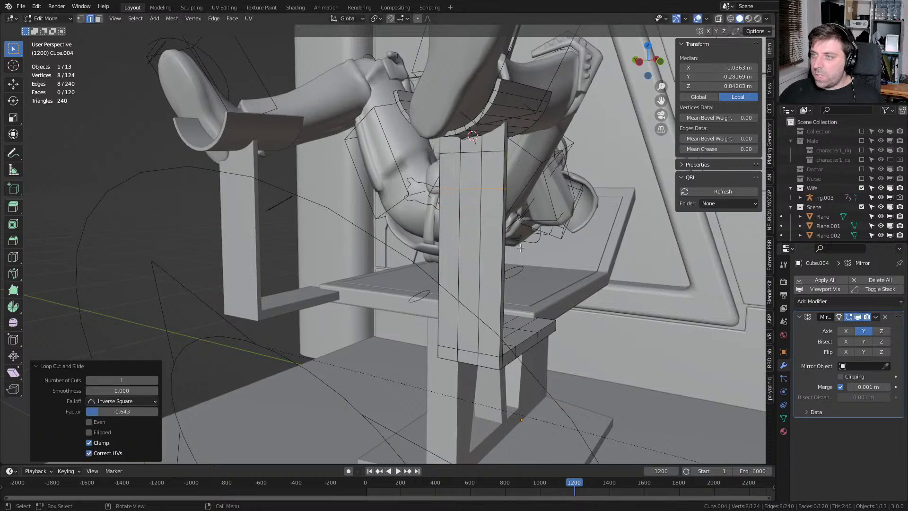
{"action": "left_click", "coordinate": [518, 332]}
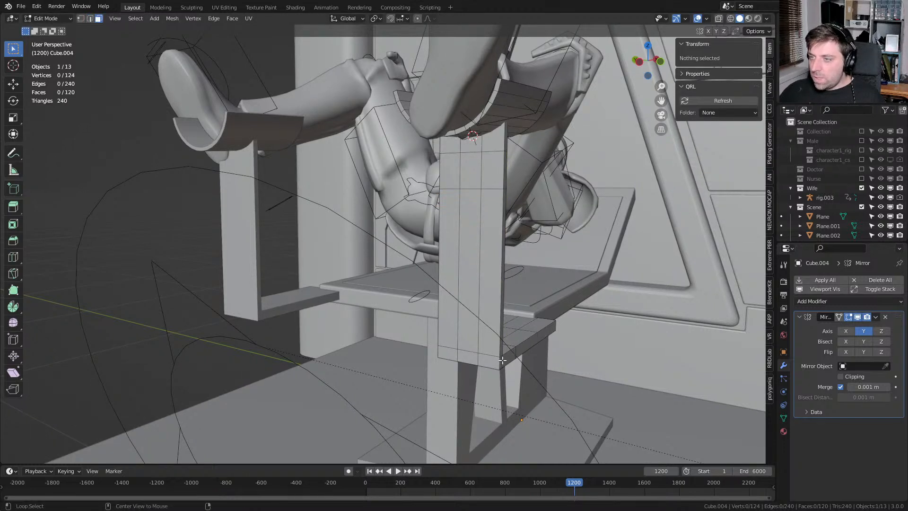
Select the arm and the post below the second loop, and narrow them to 0.419 along Y
{"action": "left_click", "coordinate": [520, 352], "text": "alt"}
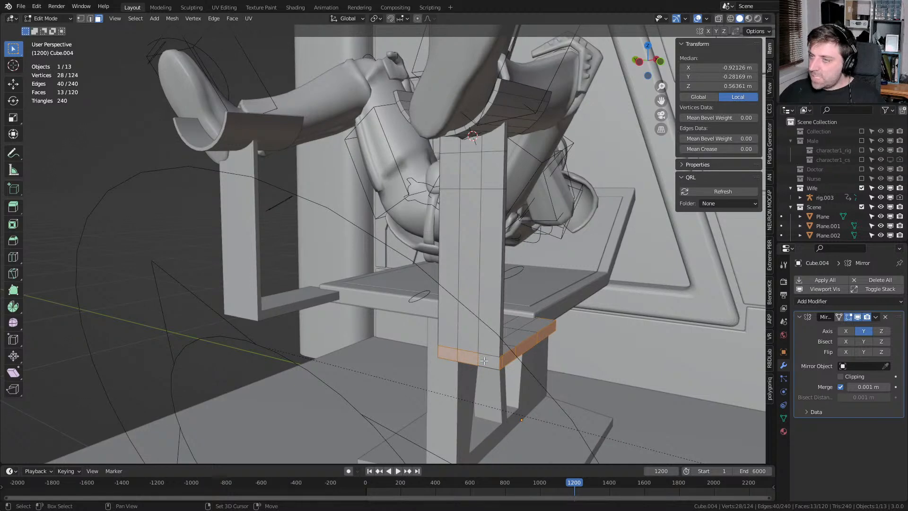
{"action": "key", "text": "KP_3"}
{"action": "key", "text": "KP_1"}
{"action": "key", "text": "KP_3"}
{"action": "key", "text": "z"}
{"action": "left_click", "coordinate": [408, 362]}
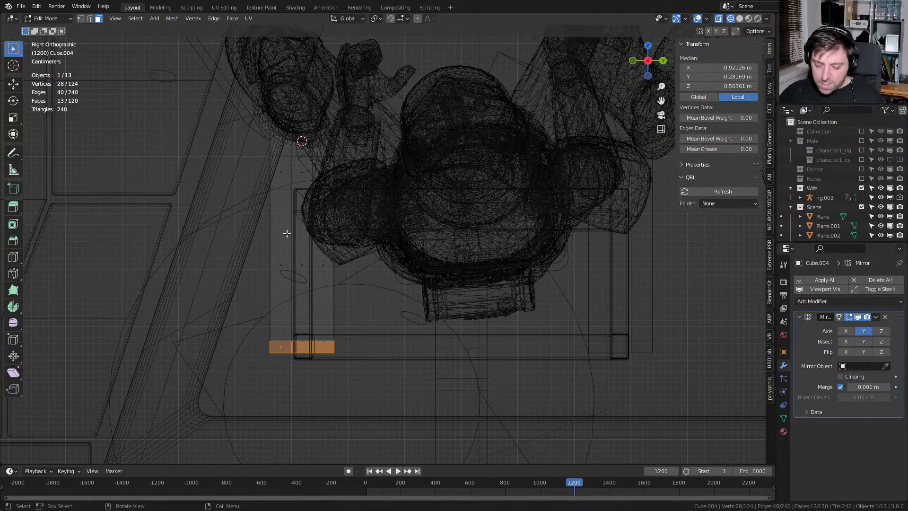
{"action": "scroll", "coordinate": [287, 242], "scroll_direction": "down", "scroll_amount": 3}
{"action": "mouse_move", "coordinate": [272, 206]}
{"action": "left_mouse_down"}
{"action": "mouse_move", "coordinate": [325, 320]}
{"action": "mouse_move", "coordinate": [291, 214]}
{"action": "left_mouse_up"}
{"action": "right_click", "coordinate": [291, 214]}
{"action": "key", "text": "s"}
{"action": "key", "text": "x"}
{"action": "right_click", "coordinate": [590, 286]}
{"action": "key", "text": "s"}
{"action": "key", "text": "y"}
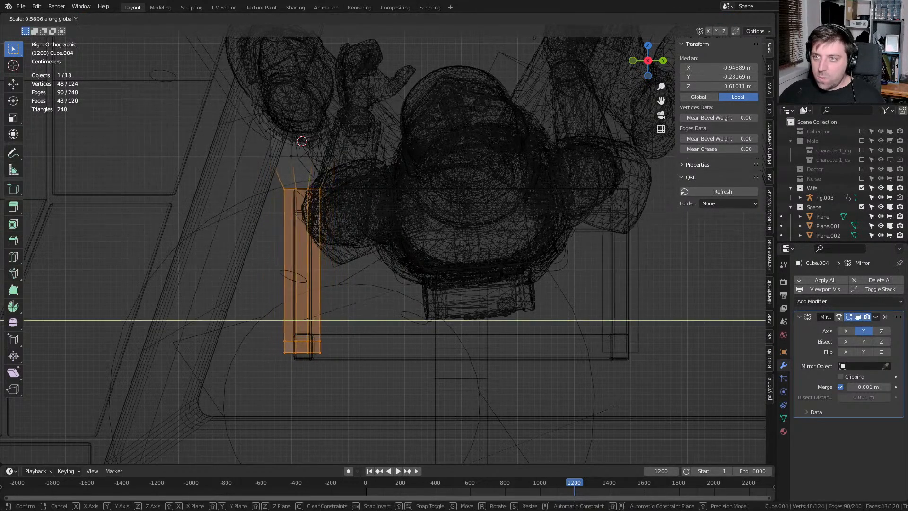
{"action": "left_click", "coordinate": [407, 274]}
{"action": "mouse_move", "coordinate": [407, 273]}
{"action": "middle_mouse_down"}
{"action": "mouse_move", "coordinate": [366, 289]}
{"action": "mouse_move", "coordinate": [588, 303]}
{"action": "mouse_move", "coordinate": [544, 251]}
{"action": "middle_mouse_up"}
{"action": "key", "text": "z"}
{"action": "left_click", "coordinate": [559, 301]}
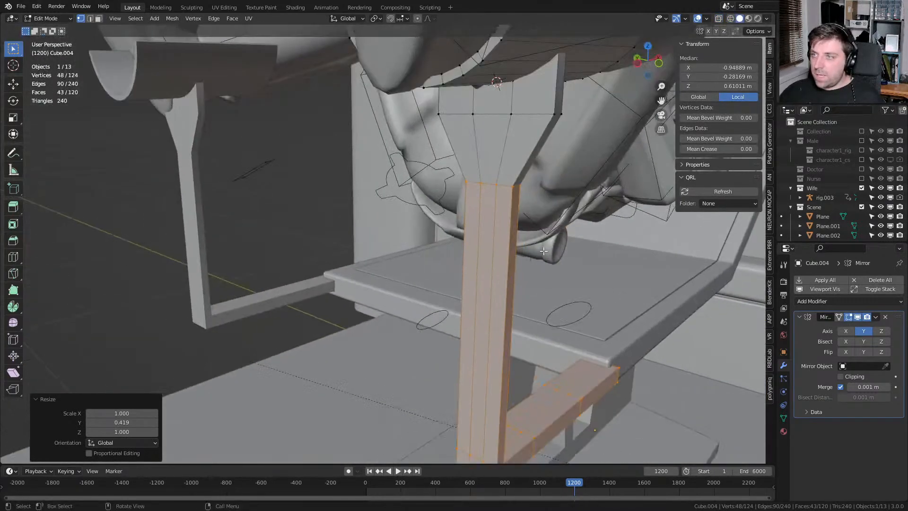
Select all vertices at the arm's bed-side end, rotate them in the top view and move them about 0.023 m along Y
{"action": "middle_click_drag", "start_coordinate": [521, 321], "coordinate": [533, 345]}
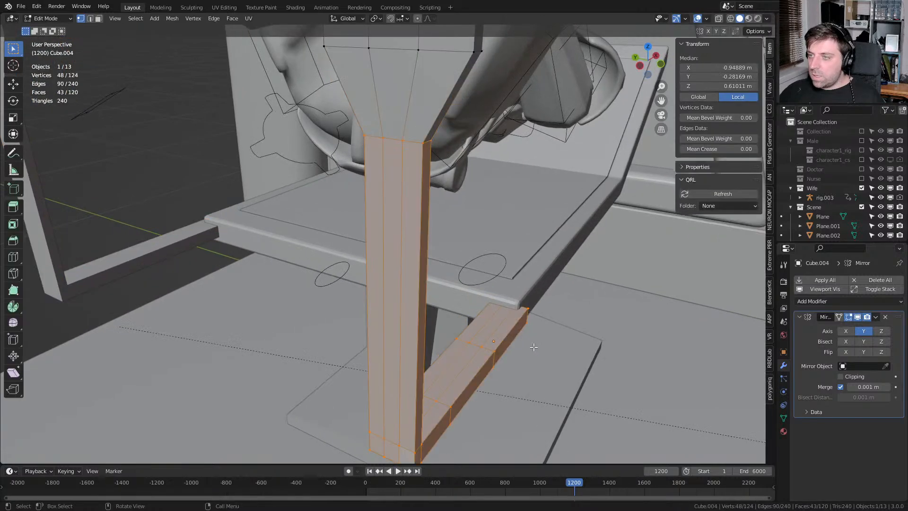
{"action": "left_click", "coordinate": [521, 310], "text": "alt"}
{"action": "key", "text": "z"}
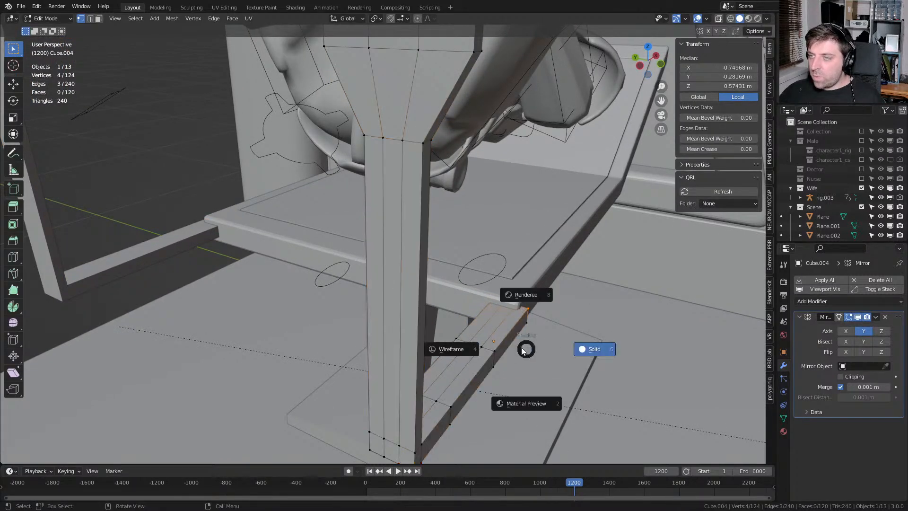
{"action": "key", "text": "4"}
{"action": "key", "text": "c"}
{"action": "left_click_drag", "start_coordinate": [519, 298], "coordinate": [507, 325]}
{"action": "right_click", "coordinate": [565, 309]}
{"action": "key", "text": "KP_7"}
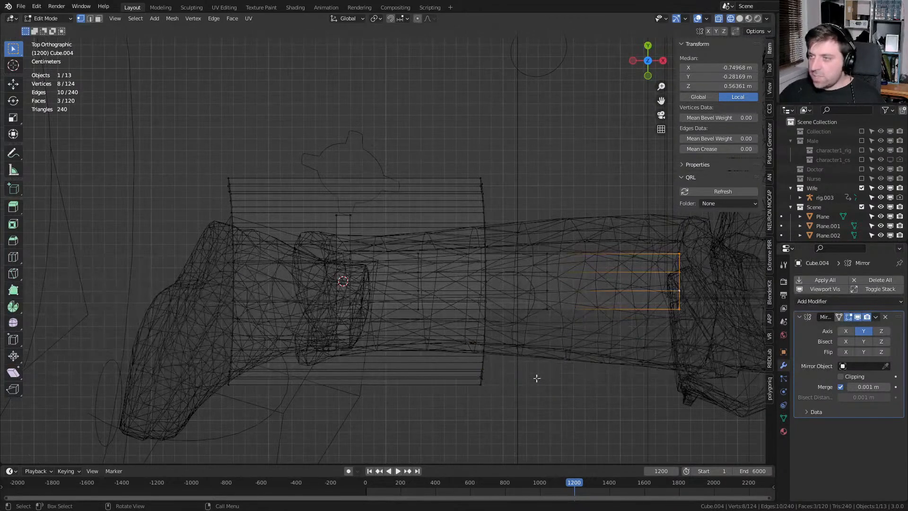
{"action": "scroll", "coordinate": [556, 377], "scroll_direction": "down", "scroll_amount": 3}
{"action": "key", "text": "r"}
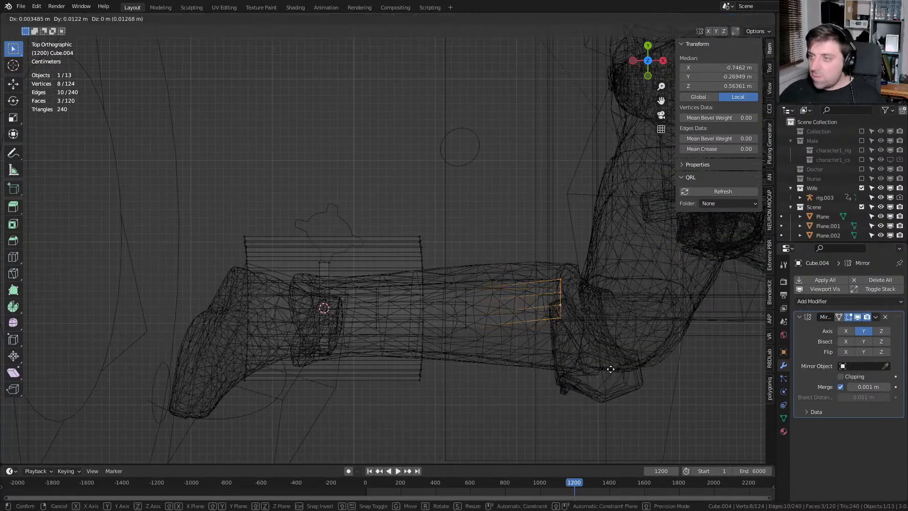
{"action": "left_click", "coordinate": [610, 363]}
{"action": "key", "text": "g"}
{"action": "left_click", "coordinate": [618, 322]}
{"action": "key", "text": "z"}
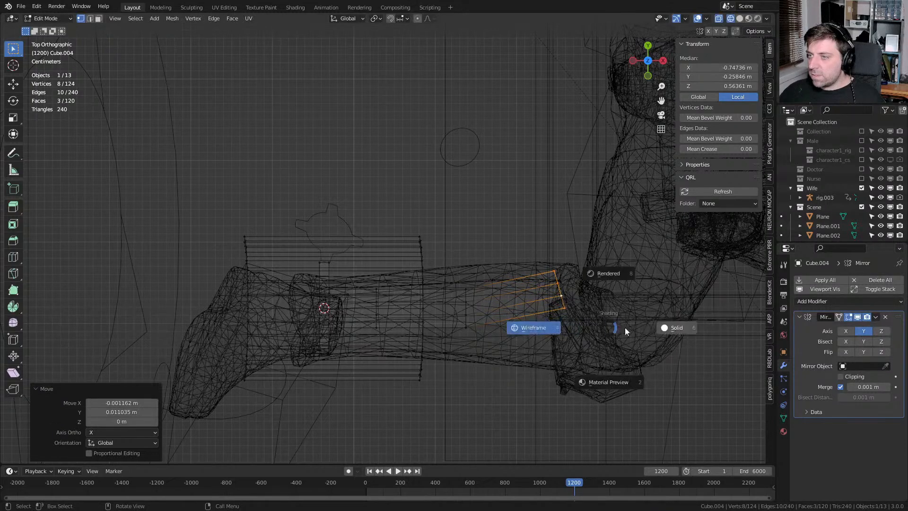
{"action": "left_click", "coordinate": [673, 328]}
{"action": "scroll", "coordinate": [534, 350], "scroll_direction": "down", "scroll_amount": 5}
{"action": "key", "text": "Tab"}
{"action": "middle_click_drag", "start_coordinate": [511, 302], "coordinate": [491, 352]}
{"action": "key", "text": "Tab"}
{"action": "scroll", "coordinate": [456, 352], "scroll_direction": "up", "scroll_amount": 6}
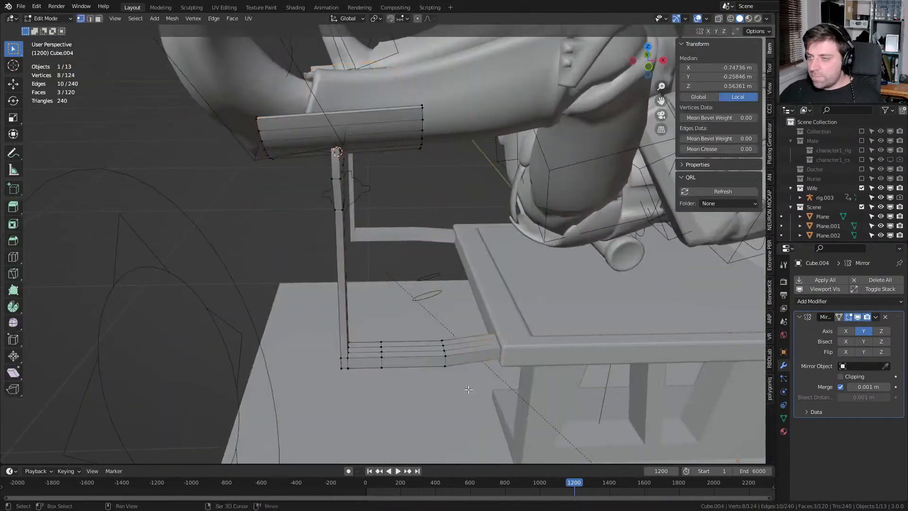
Bevel the bend of the leg support's horizontal arm with 5 segments and a width of about 0.048 m
{"action": "key", "text": "ctrl+b"}
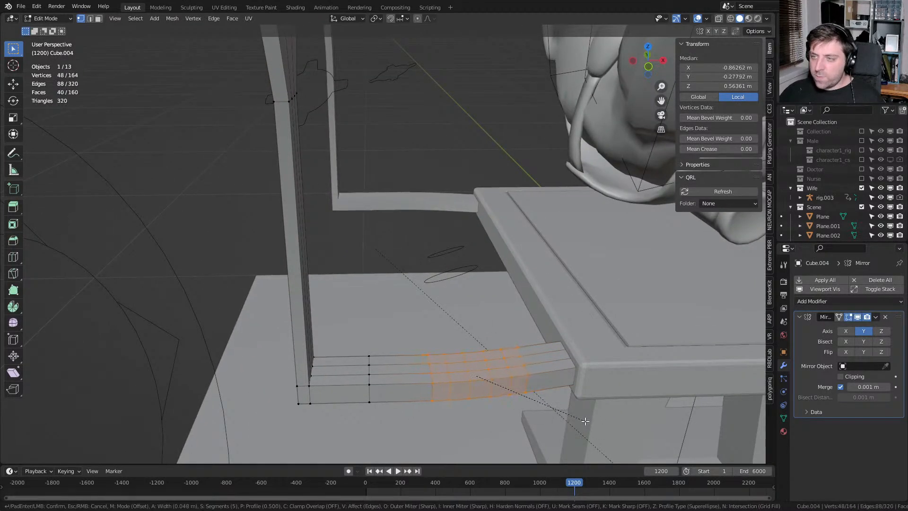
{"action": "left_click", "coordinate": [581, 420]}
{"action": "scroll", "coordinate": [452, 412], "scroll_direction": "down", "scroll_amount": 5}
{"action": "key", "text": "Tab"}
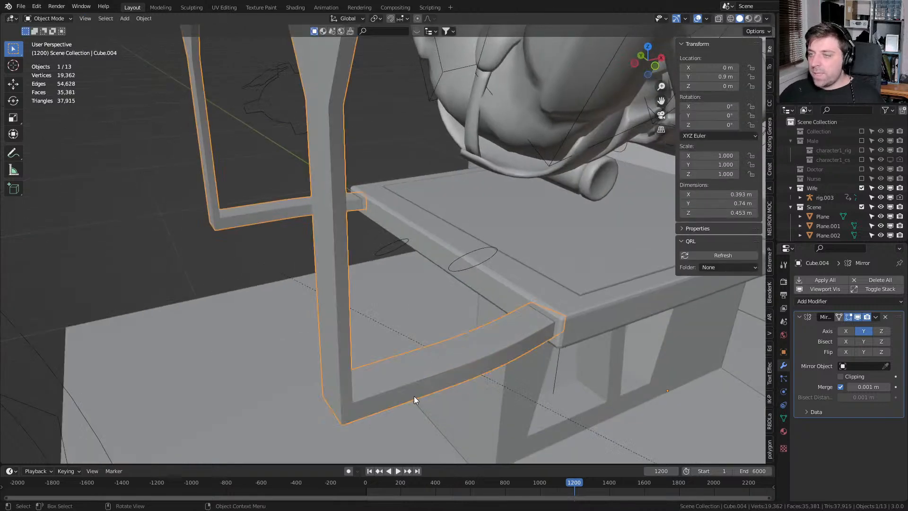
{"action": "scroll", "coordinate": [413, 395], "scroll_direction": "up", "scroll_amount": 5}
{"action": "key", "text": "Tab"}
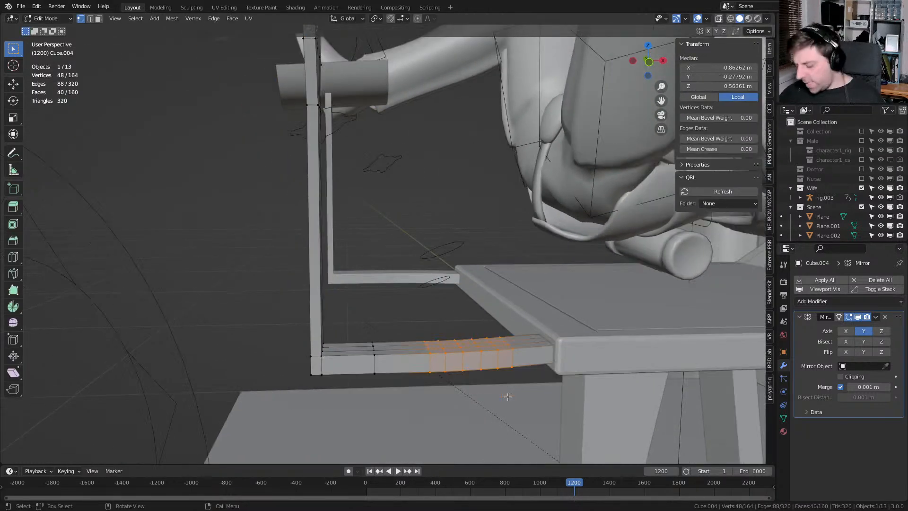
Select the whole horizontal arm in the front wireframe view and lower it about 0.046 m along Z
{"action": "key", "text": "KP_1"}
{"action": "key", "text": "alt+z"}
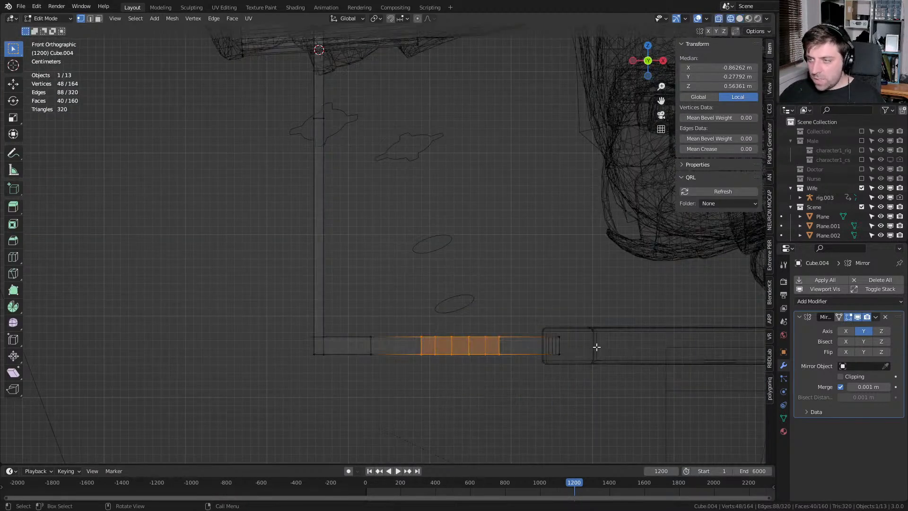
{"action": "left_click", "coordinate": [559, 352]}
{"action": "left_click_drag", "start_coordinate": [586, 326], "coordinate": [249, 379]}
{"action": "key", "text": "g"}
{"action": "key", "text": "z"}
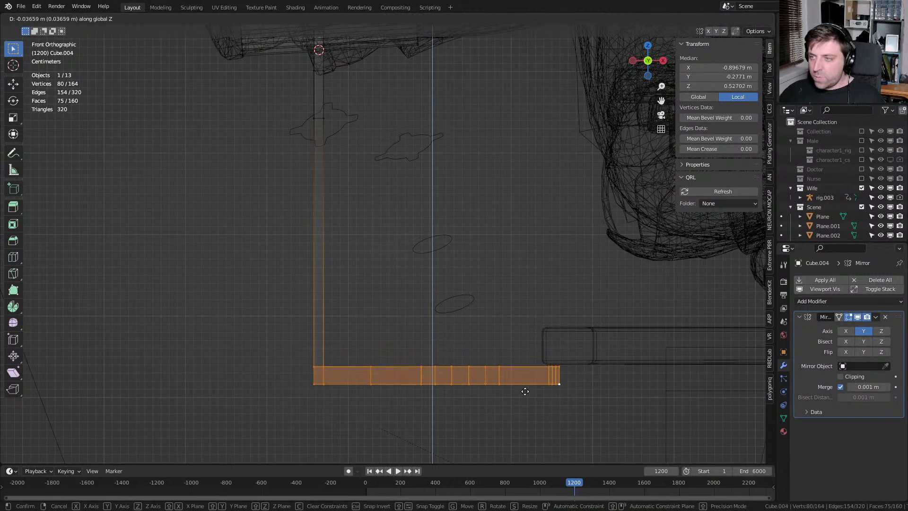
{"action": "left_click", "coordinate": [523, 394]}
Select the arm's bed-side end vertices and move them about 0.046 m along X and 0.012 m along Y
{"action": "middle_click_drag", "start_coordinate": [523, 395], "coordinate": [567, 378]}
{"action": "left_click", "coordinate": [553, 354]}
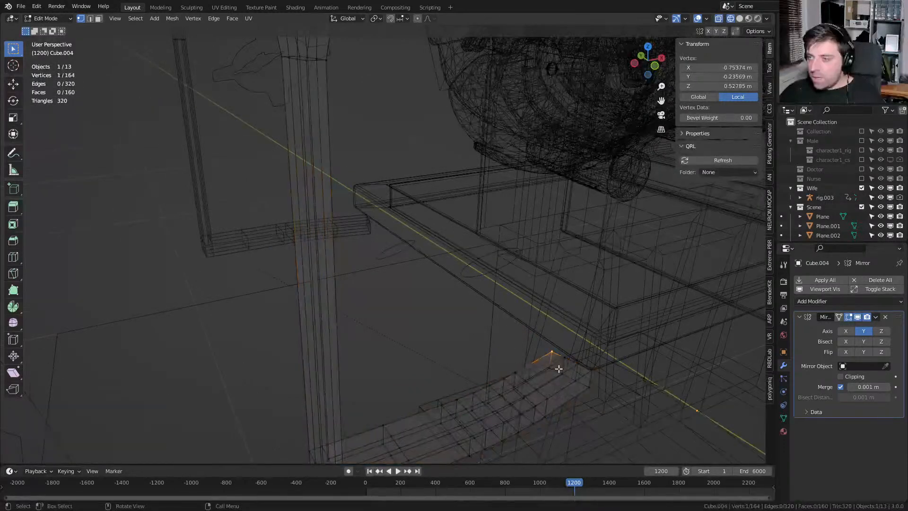
{"action": "key", "text": "c"}
{"action": "left_click_drag", "start_coordinate": [562, 364], "coordinate": [573, 368]}
{"action": "right_click", "coordinate": [576, 369]}
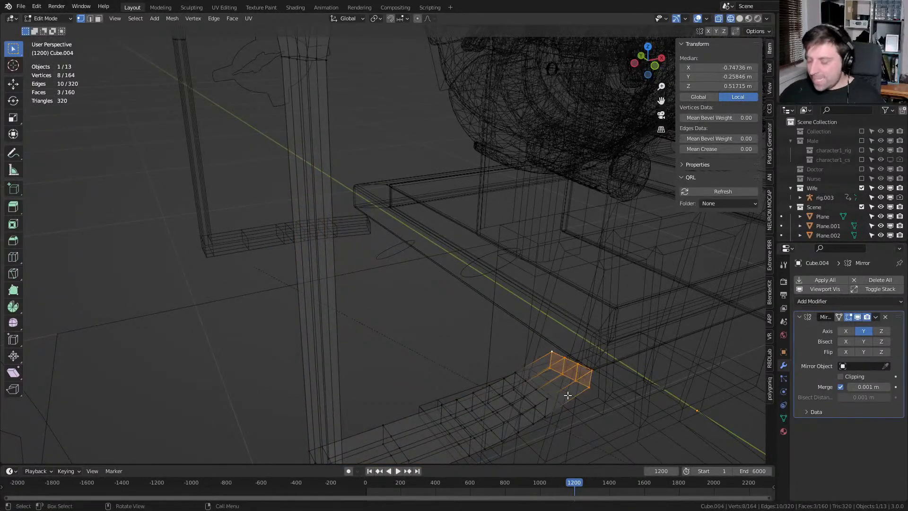
{"action": "key", "text": "KP_7"}
{"action": "key", "text": "g"}
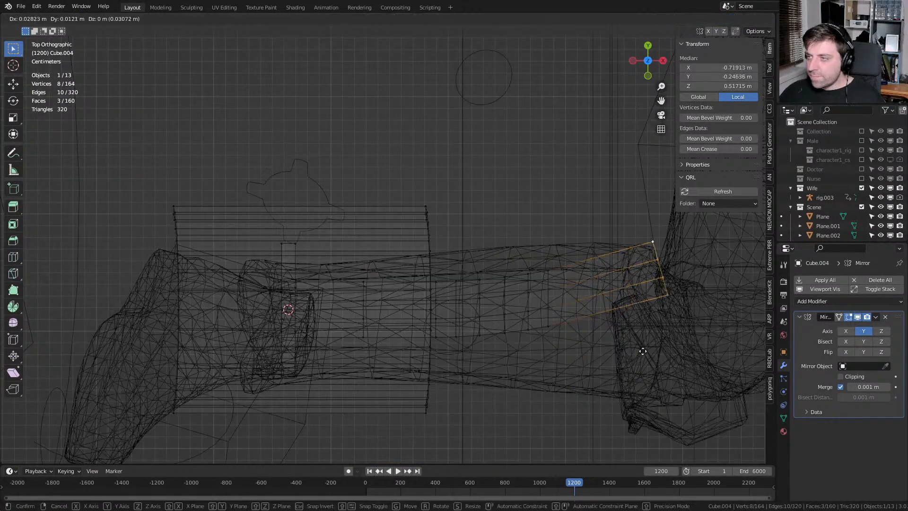
{"action": "left_click", "coordinate": [662, 352]}
{"action": "mouse_move", "coordinate": [662, 352]}
{"action": "middle_mouse_down"}
{"action": "mouse_move", "coordinate": [647, 312]}
{"action": "mouse_move", "coordinate": [637, 320]}
{"action": "middle_mouse_up"}
{"action": "scroll", "coordinate": [638, 320], "scroll_direction": "down", "scroll_amount": 4}
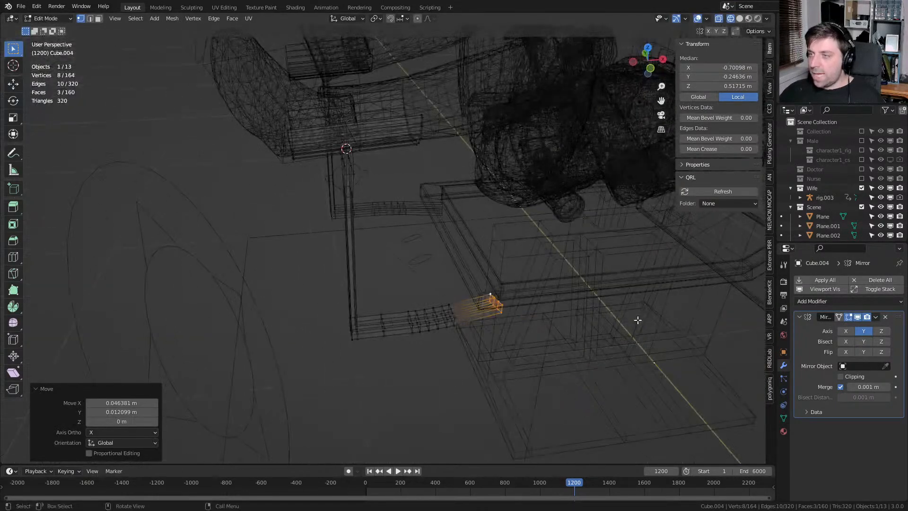
Leave mesh editing and examine the leg supports against the bed and the character in solid shading
{"action": "key", "text": "Tab"}
{"action": "middle_click_drag", "start_coordinate": [538, 320], "coordinate": [515, 295]}
{"action": "key", "text": "z"}
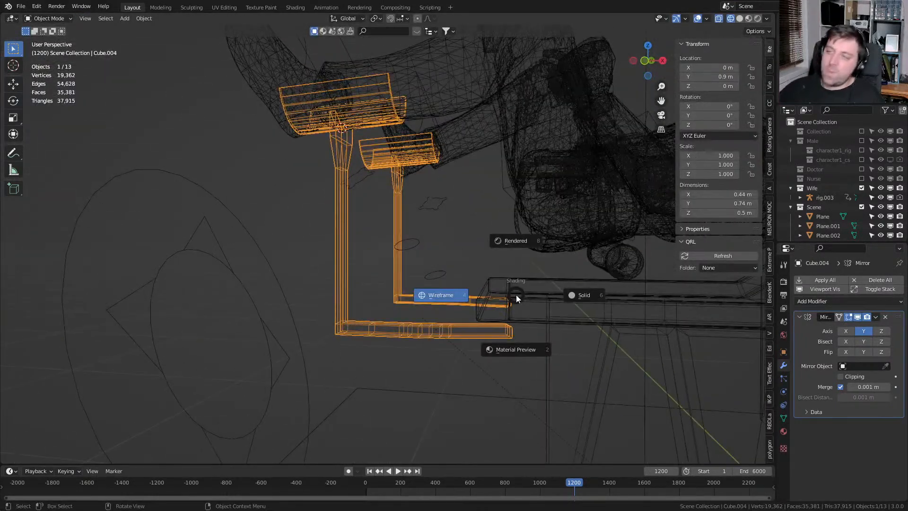
{"action": "left_click", "coordinate": [574, 294]}
{"action": "mouse_move", "coordinate": [574, 294]}
{"action": "middle_mouse_down"}
{"action": "mouse_move", "coordinate": [551, 333]}
{"action": "mouse_move", "coordinate": [581, 280]}
{"action": "mouse_move", "coordinate": [562, 335]}
{"action": "middle_mouse_up"}
{"action": "middle_click_drag", "start_coordinate": [545, 265], "coordinate": [434, 318], "text": "shift"}
{"action": "scroll", "coordinate": [470, 358], "scroll_direction": "up", "scroll_amount": 3}
{"action": "scroll", "coordinate": [474, 351], "scroll_direction": "down", "scroll_amount": 4}
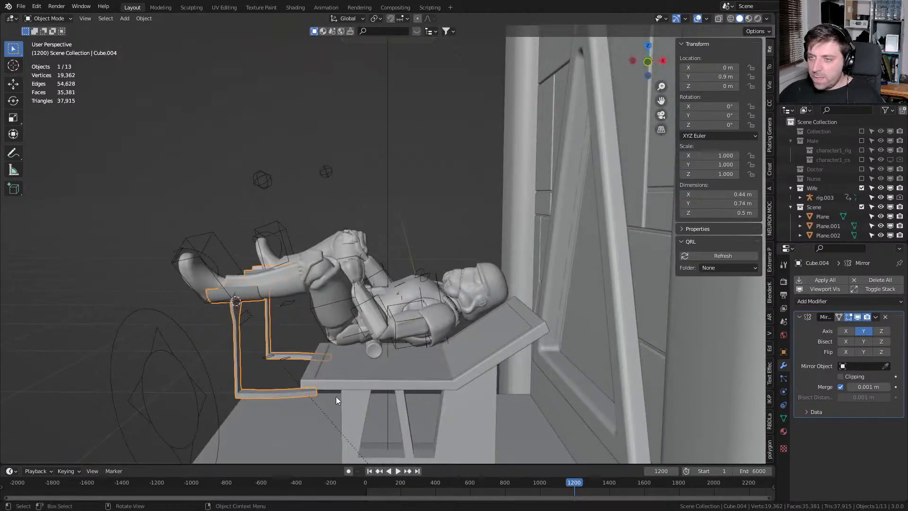
{"action": "scroll", "coordinate": [338, 393], "scroll_direction": "up", "scroll_amount": 5}
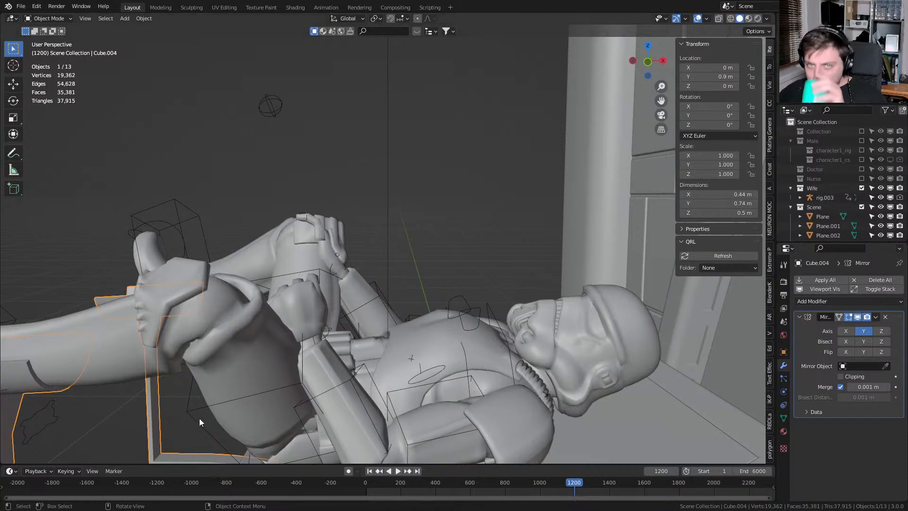
{"action": "middle_click_drag", "start_coordinate": [408, 375], "coordinate": [490, 321]}
{"action": "middle_click_drag", "start_coordinate": [563, 334], "coordinate": [825, 353]}
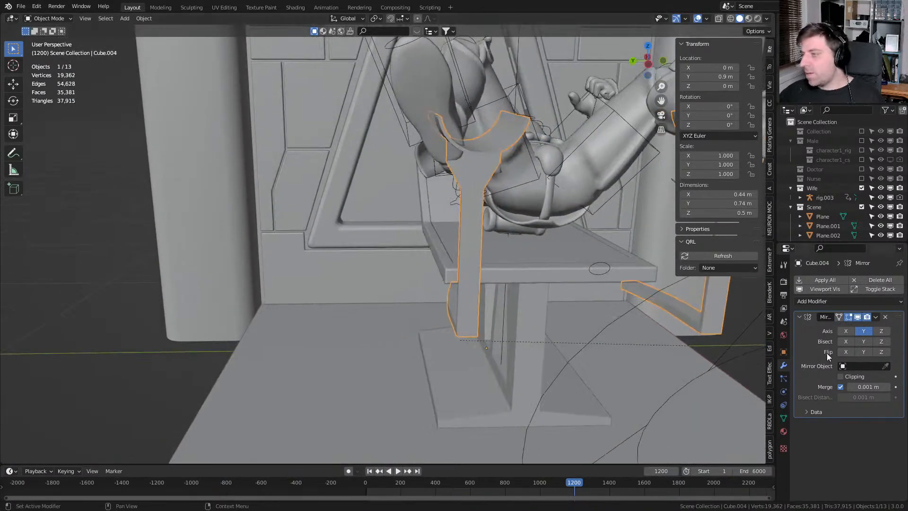
Apply the leg supports' Mirror modifier and open their mesh for editing
{"action": "key", "text": "ctrl+a"}
{"action": "middle_click_drag", "start_coordinate": [704, 372], "coordinate": [400, 372]}
{"action": "left_click", "coordinate": [378, 329]}
{"action": "key", "text": "Tab"}
{"action": "key", "text": "Tab"}
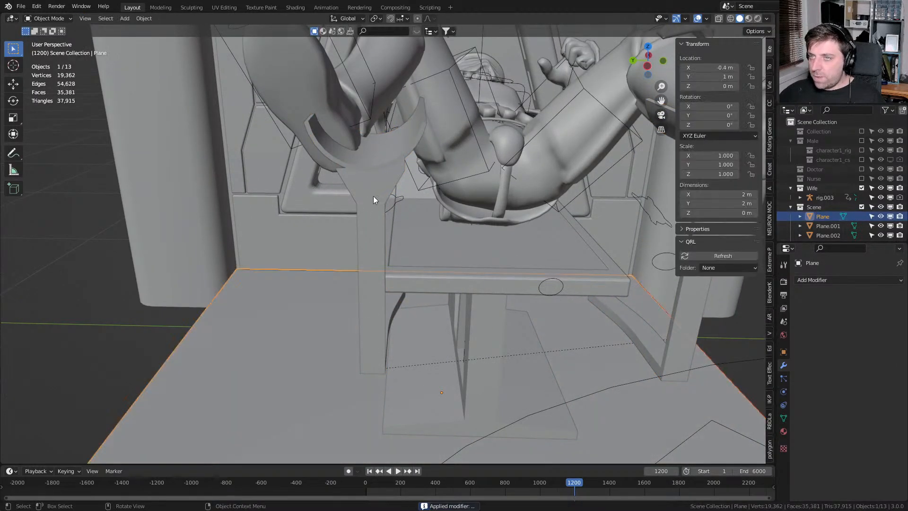
{"action": "left_click", "coordinate": [372, 198]}
{"action": "key", "text": "Tab"}
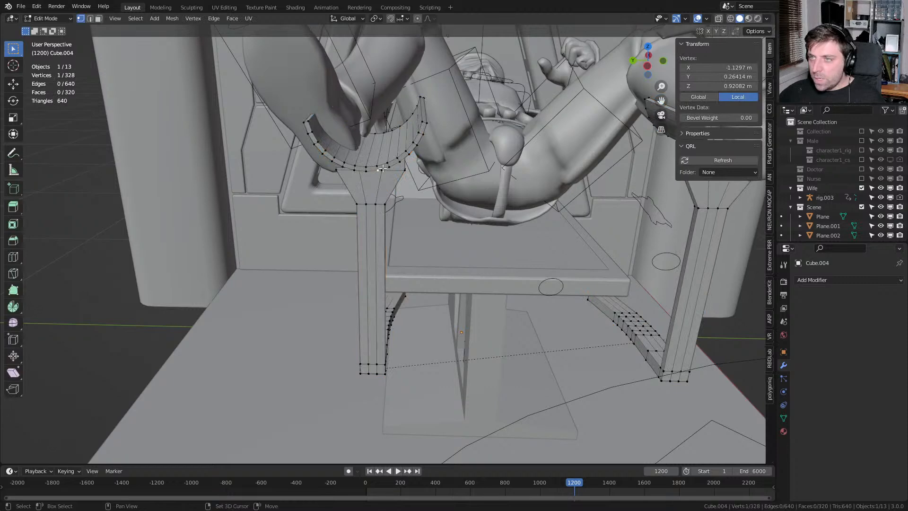
Select the entire linked post and arm with its cradle on the positive Y side, and rotate them about 10.1° in the top view
{"action": "key", "text": "ctrl+l"}
{"action": "key", "text": "KP_7"}
{"action": "key", "text": "z"}
{"action": "left_click", "coordinate": [313, 207]}
{"action": "middle_click_drag", "start_coordinate": [389, 234], "coordinate": [388, 250], "text": "shift"}
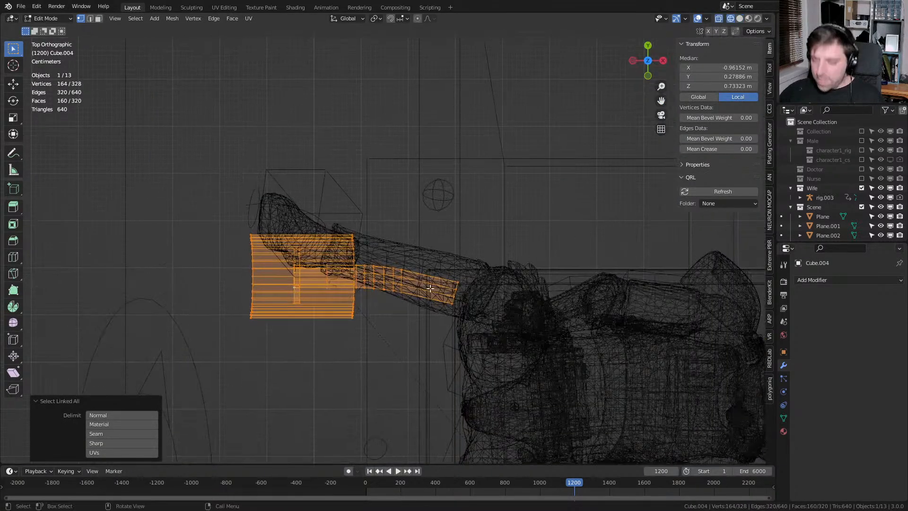
{"action": "key", "text": "r"}
{"action": "left_click", "coordinate": [466, 290]}
Move the rotated leg support about 0.036 m along X and 0.048 m along Y to sit under the leg
{"action": "key", "text": "g"}
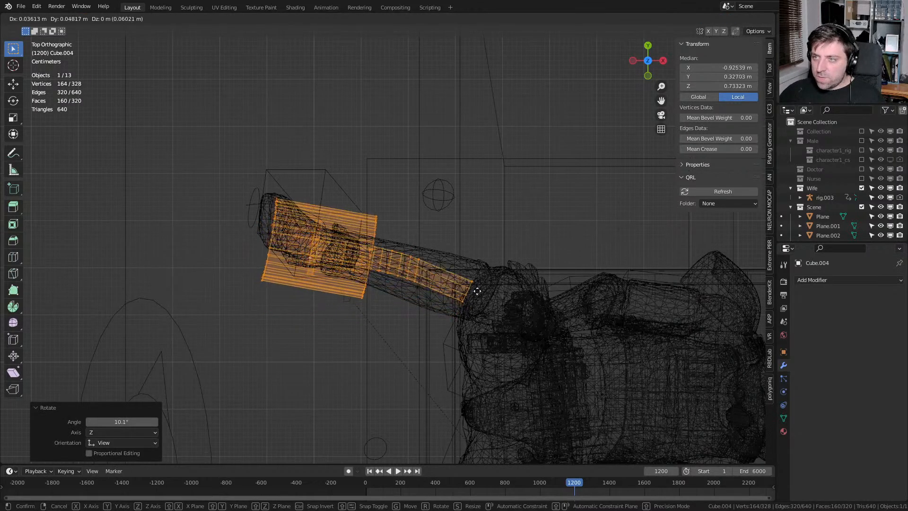
{"action": "left_click", "coordinate": [477, 291]}
{"action": "key", "text": "r"}
{"action": "left_click", "coordinate": [471, 304]}
{"action": "key", "text": "g"}
{"action": "left_click", "coordinate": [470, 305]}
{"action": "key", "text": "z"}
{"action": "left_click", "coordinate": [537, 306]}
{"action": "middle_click_drag", "start_coordinate": [537, 306], "coordinate": [439, 260]}
Shift the selected leg support about 0.047 m along X and 0.002 m along Z in the front view
{"action": "key", "text": "KP_1"}
{"action": "key", "text": "z"}
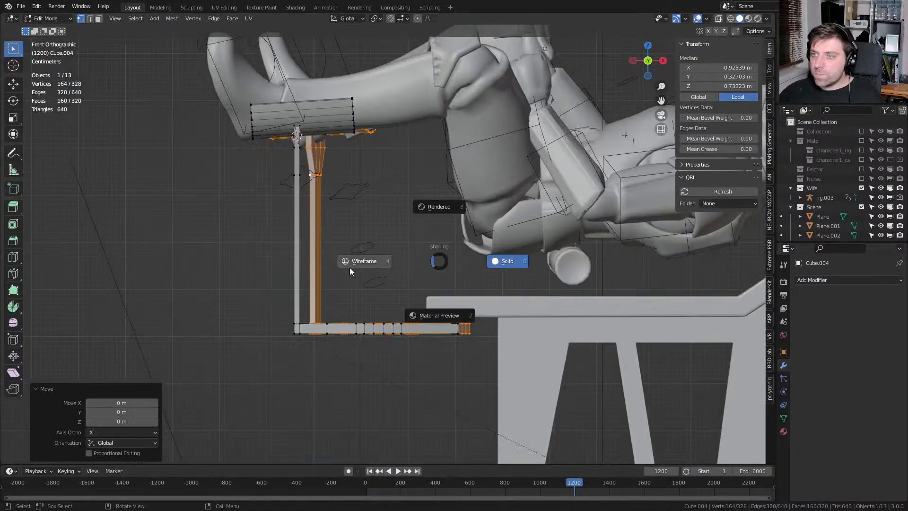
{"action": "left_click", "coordinate": [369, 255]}
{"action": "key", "text": "g"}
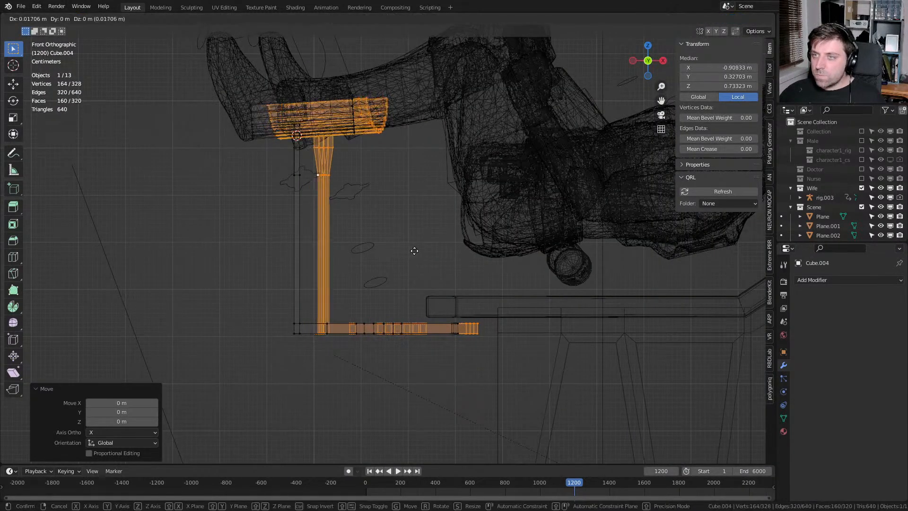
{"action": "left_click", "coordinate": [428, 250]}
{"action": "mouse_move", "coordinate": [427, 250]}
{"action": "middle_mouse_down"}
{"action": "mouse_move", "coordinate": [377, 247]}
{"action": "mouse_move", "coordinate": [462, 260]}
{"action": "mouse_move", "coordinate": [432, 261]}
{"action": "middle_mouse_up"}
Lower the selected leg support about 0.012 m along Z
{"action": "key", "text": "KP_1"}
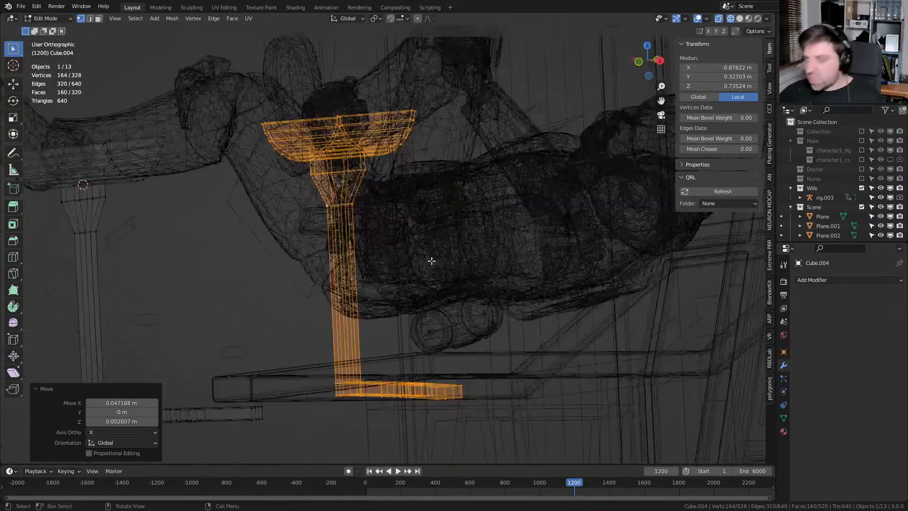
{"action": "key", "text": "z"}
{"action": "middle_click_drag", "start_coordinate": [326, 222], "coordinate": [415, 247], "text": "shift"}
{"action": "key", "text": "z"}
{"action": "left_click", "coordinate": [475, 248]}
{"action": "mouse_move", "coordinate": [475, 248]}
{"action": "middle_mouse_down"}
{"action": "mouse_move", "coordinate": [440, 243]}
{"action": "mouse_move", "coordinate": [466, 247]}
{"action": "middle_mouse_up"}
{"action": "key", "text": "g"}
{"action": "key", "text": "z"}
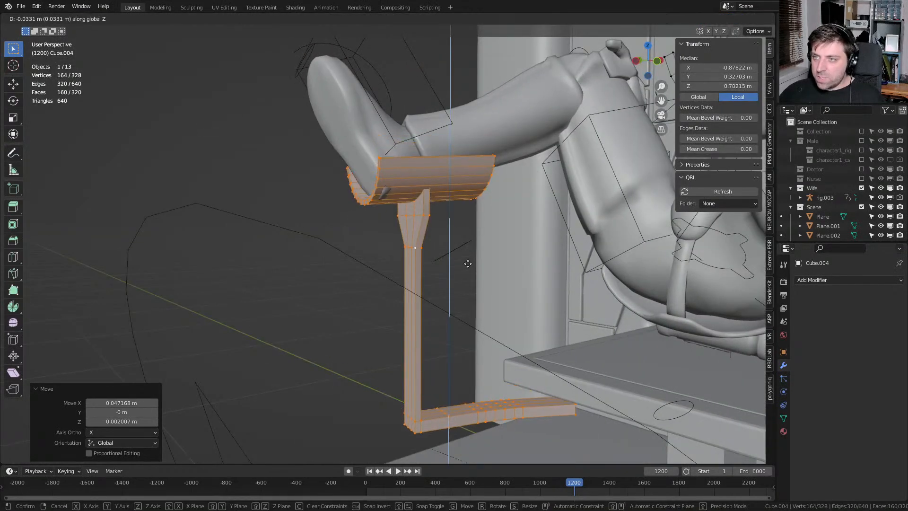
{"action": "left_click", "coordinate": [468, 252]}
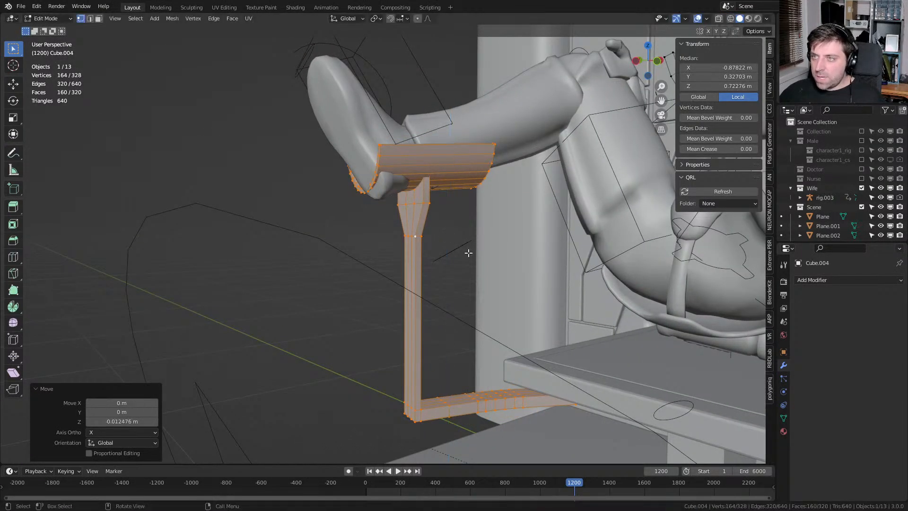
{"action": "middle_click_drag", "start_coordinate": [468, 251], "coordinate": [403, 251]}
Select the far support's linked cradle, rotate it about -5.26° in the front view and shift it about 0.003 m along X
{"action": "scroll", "coordinate": [446, 205], "scroll_direction": "up", "scroll_amount": 5}
{"action": "left_click", "coordinate": [335, 172]}
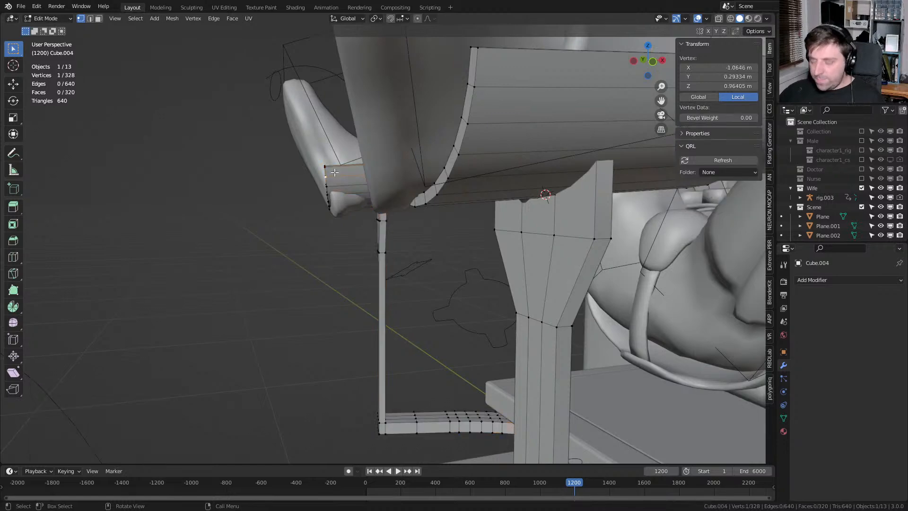
{"action": "key", "text": "ctrl+l"}
{"action": "key", "text": "KP_1"}
{"action": "key", "text": "z"}
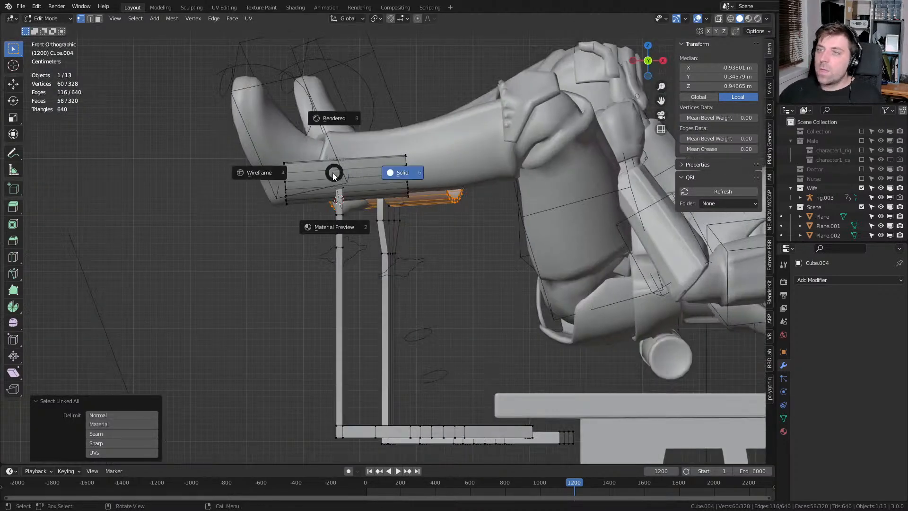
{"action": "left_click", "coordinate": [266, 173]}
{"action": "key", "text": "g"}
{"action": "left_click", "coordinate": [456, 237]}
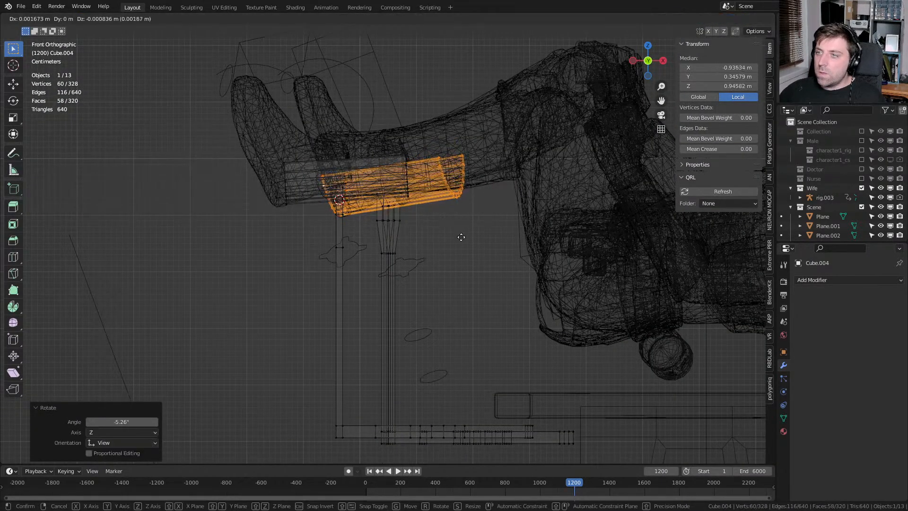
{"action": "key", "text": "z"}
{"action": "left_click", "coordinate": [501, 237]}
{"action": "middle_click_drag", "start_coordinate": [501, 237], "coordinate": [482, 278]}
Move the cradle about 0.022 m along X and -0.022 m along Y in the top view, and rotate it about -0.267°
{"action": "key", "text": "KP_7"}
{"action": "key", "text": "z"}
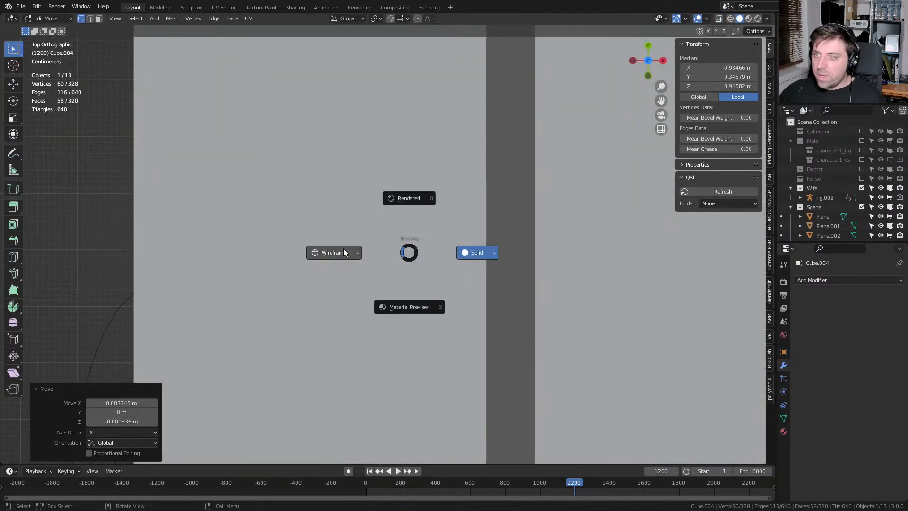
{"action": "left_click", "coordinate": [350, 249]}
{"action": "key", "text": "g"}
{"action": "left_click", "coordinate": [427, 254]}
{"action": "key", "text": "r"}
{"action": "left_click", "coordinate": [428, 253]}
Return to solid shading, leave mesh editing and examine the finished leg supports within the whole scene
{"action": "middle_click_drag", "start_coordinate": [431, 302], "coordinate": [445, 266]}
{"action": "key", "text": "z"}
{"action": "left_click", "coordinate": [501, 270]}
{"action": "mouse_move", "coordinate": [501, 269]}
{"action": "middle_mouse_down"}
{"action": "mouse_move", "coordinate": [485, 249]}
{"action": "mouse_move", "coordinate": [491, 235]}
{"action": "middle_mouse_up"}
{"action": "scroll", "coordinate": [491, 235], "scroll_direction": "down", "scroll_amount": 6}
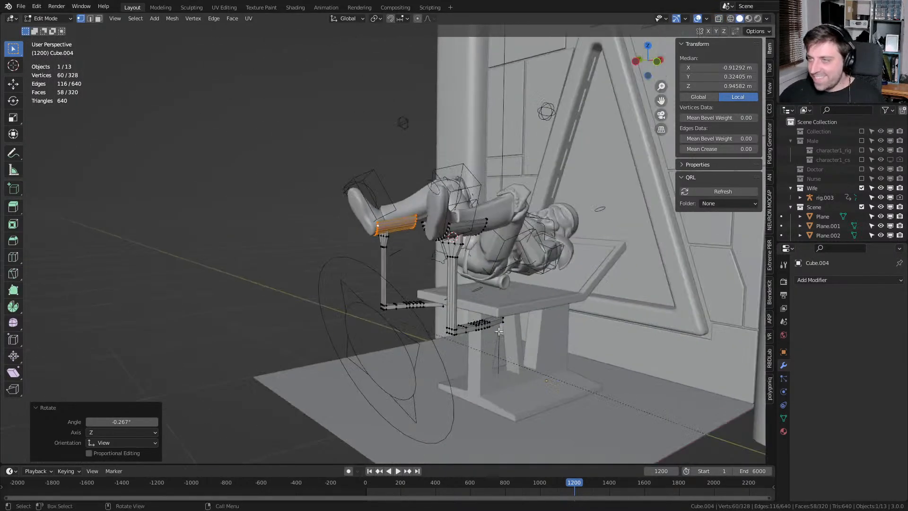
{"action": "middle_click_drag", "start_coordinate": [516, 308], "coordinate": [492, 315]}
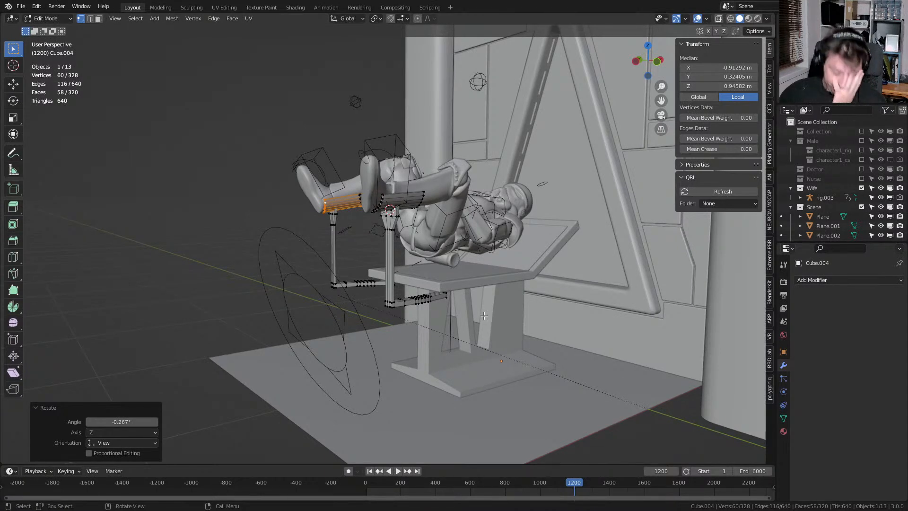
{"action": "scroll", "coordinate": [450, 319], "scroll_direction": "down", "scroll_amount": 4}
{"action": "middle_click_drag", "start_coordinate": [450, 318], "coordinate": [404, 323]}
{"action": "key", "text": "Tab"}
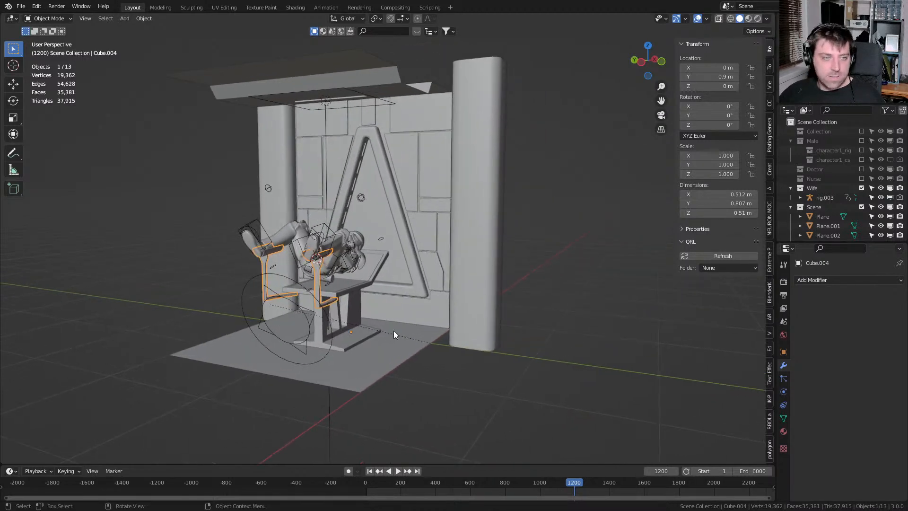
{"action": "middle_click_drag", "start_coordinate": [308, 397], "coordinate": [414, 338]}
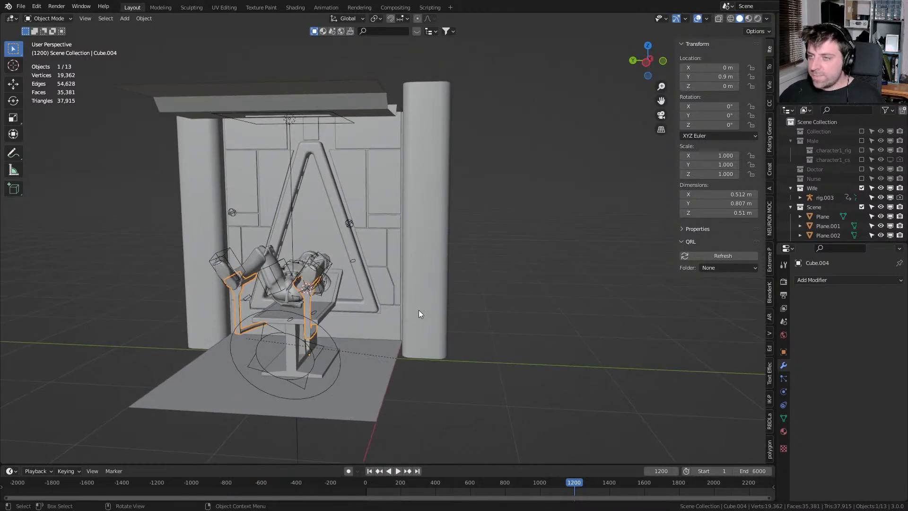
Select the pillar beside the floor plane, reset the 3D cursor to the world origin and snap it to that pillar
{"action": "left_click", "coordinate": [416, 327]}
{"action": "key", "text": "shift+a"}
{"action": "mouse_move", "coordinate": [412, 294]}
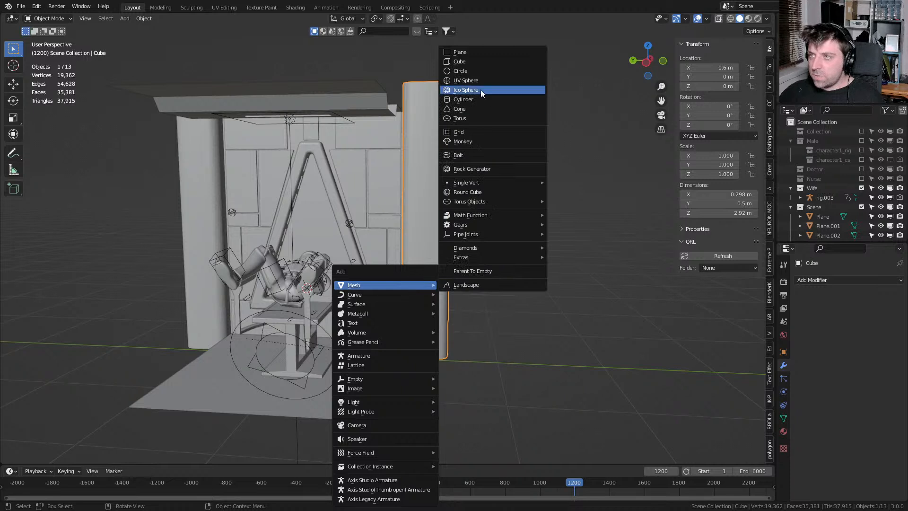
{"action": "key", "text": "Escape"}
{"action": "key", "text": "shift+s"}
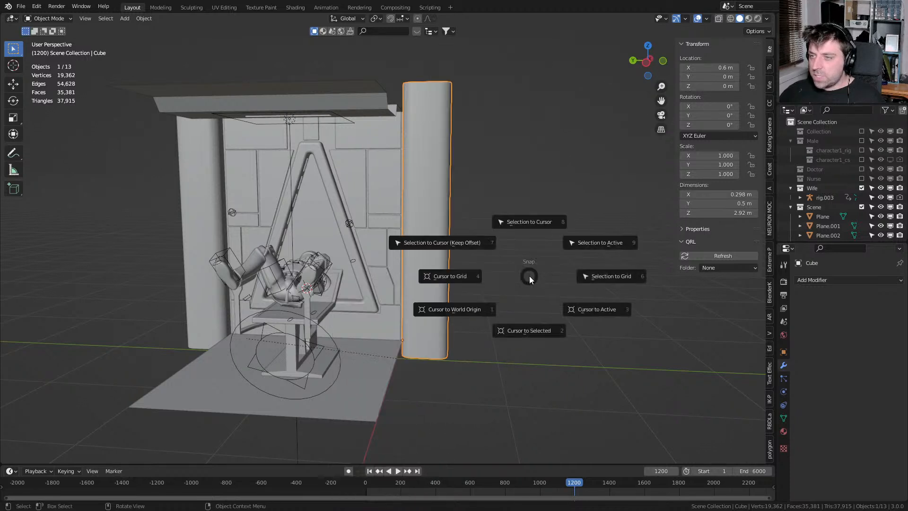
{"action": "left_click", "coordinate": [463, 308]}
{"action": "key", "text": "shift+s"}
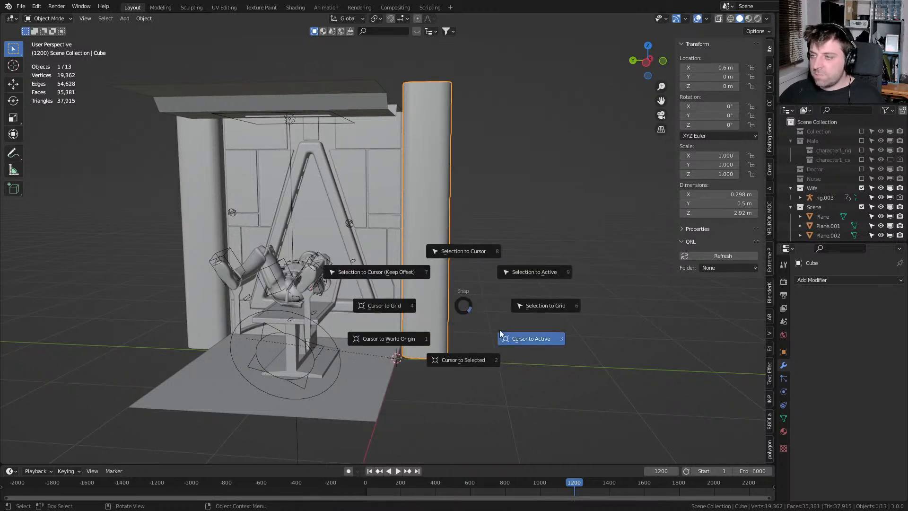
{"action": "left_click", "coordinate": [466, 367]}
Add a cube at the pillar's base and scale its mesh by 0.14 in edit mode
{"action": "key", "text": "shift+a"}
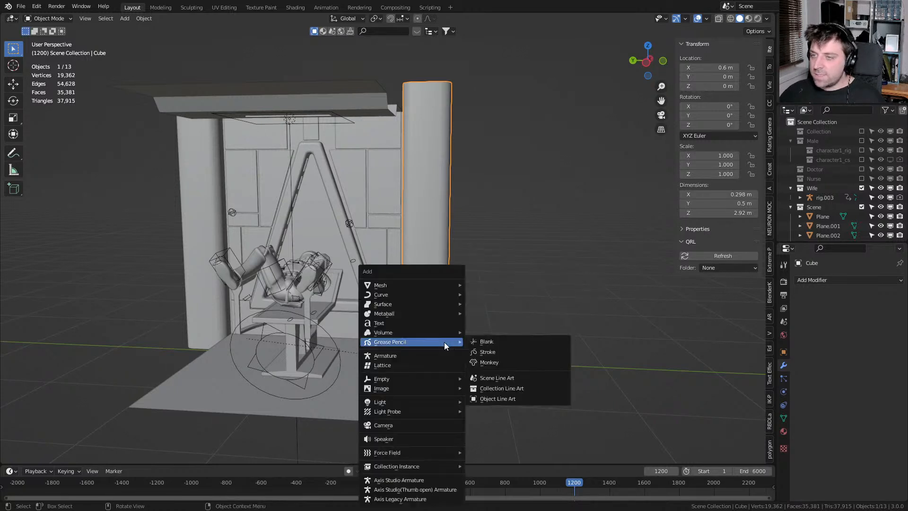
{"action": "mouse_move", "coordinate": [434, 285]}
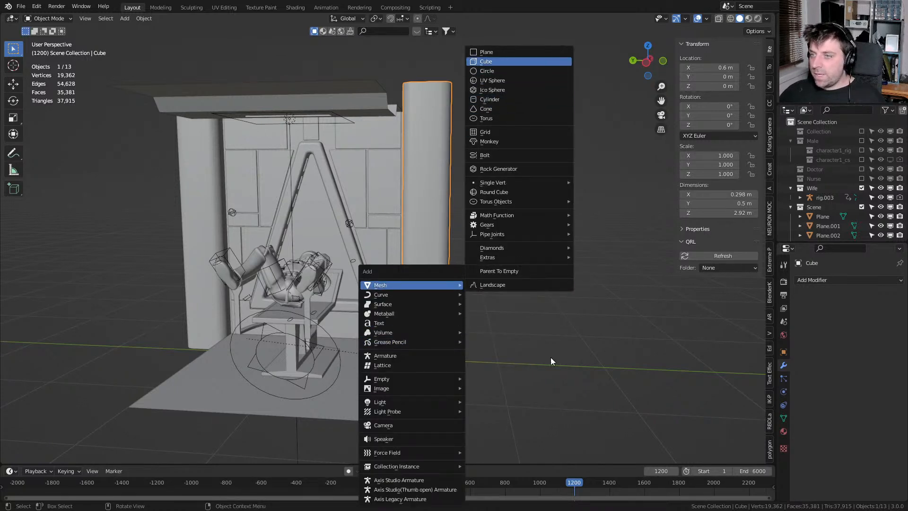
{"action": "left_click", "coordinate": [495, 62]}
{"action": "key", "text": "Tab"}
{"action": "type", "text": "s.14"}
{"action": "key", "text": "Return"}
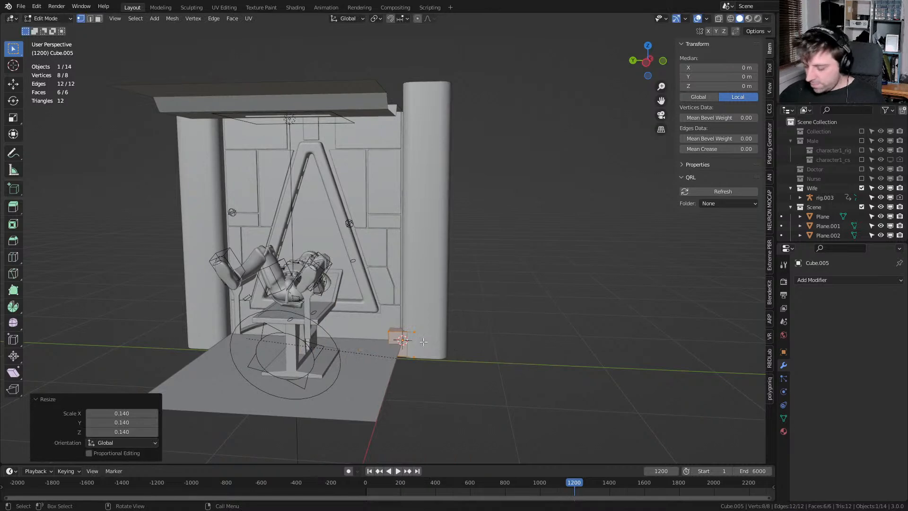
Move the cube about -0.23 m along Y and 1.13 m up along Z in the side view, and scale its height by 0.765
{"action": "key", "text": "KP_1"}
{"action": "key", "text": "KP_3"}
{"action": "key", "text": "z"}
{"action": "left_click", "coordinate": [390, 361]}
{"action": "key", "text": "g"}
{"action": "left_click", "coordinate": [381, 258]}
{"action": "key", "text": "s"}
{"action": "key", "text": "z"}
{"action": "key", "text": "Return"}
{"action": "middle_click_drag", "start_coordinate": [425, 284], "coordinate": [452, 287]}
{"action": "key", "text": "z"}
{"action": "left_click", "coordinate": [534, 290]}
{"action": "middle_click_drag", "start_coordinate": [534, 291], "coordinate": [576, 302]}
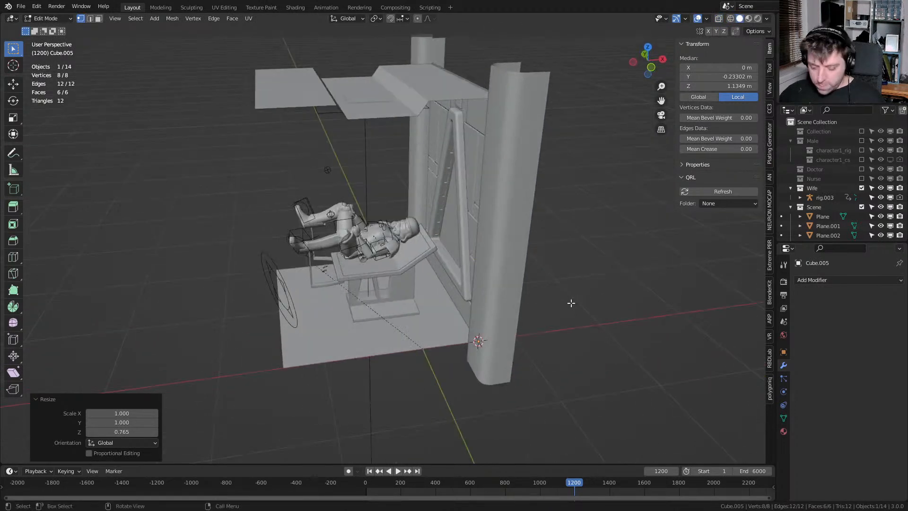
Move the box about -0.112 m along X, thin it along X, and shift it another -0.044 m onto the pillar's face
{"action": "key", "text": "g"}
{"action": "key", "text": "x"}
{"action": "left_click", "coordinate": [559, 306]}
{"action": "key", "text": "s"}
{"action": "key", "text": "x"}
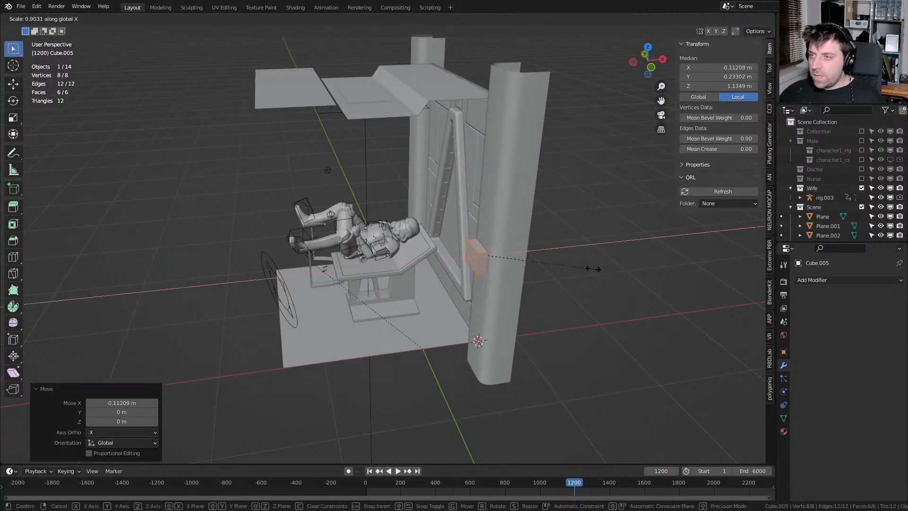
{"action": "left_click", "coordinate": [533, 260]}
{"action": "key", "text": "g"}
{"action": "key", "text": "x"}
{"action": "left_click", "coordinate": [504, 266]}
{"action": "middle_click_drag", "start_coordinate": [504, 267], "coordinate": [449, 311]}
{"action": "scroll", "coordinate": [462, 322], "scroll_direction": "up", "scroll_amount": 4}
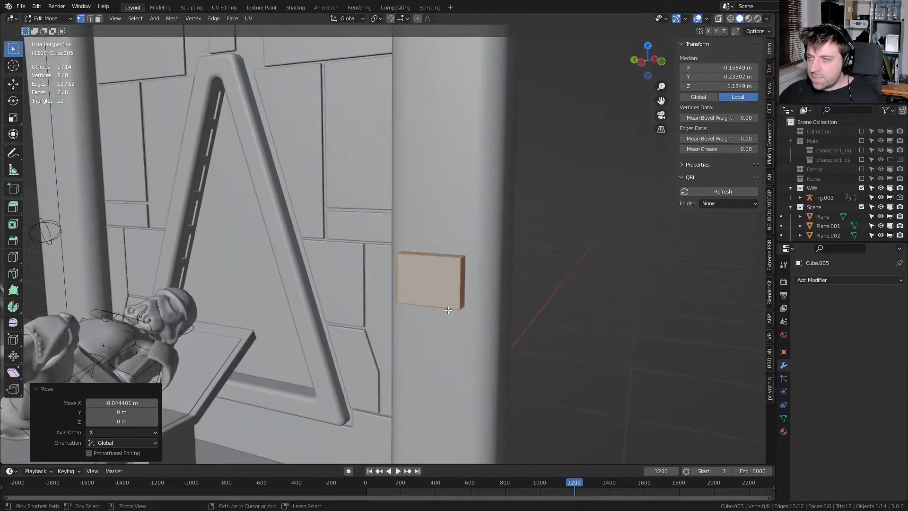
Divide the box's front with one centred vertical loop cut and three evenly spaced horizontal loop cuts
{"action": "key", "text": "ctrl+r"}
{"action": "left_click", "coordinate": [448, 310]}
{"action": "right_click", "coordinate": [448, 309]}
{"action": "scroll", "coordinate": [455, 287], "scroll_direction": "down", "scroll_amount": 1}
{"action": "left_click", "coordinate": [455, 285]}
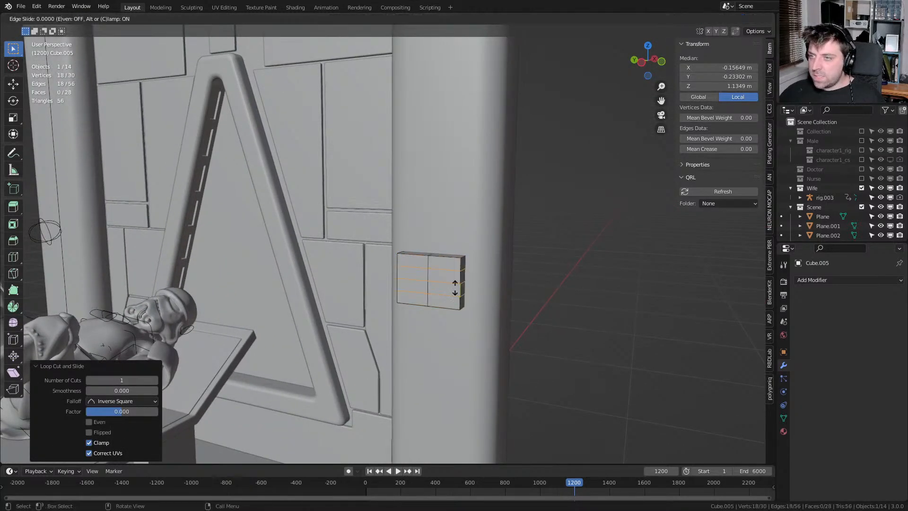
{"action": "right_click", "coordinate": [456, 284]}
Inset the three upper faces of the column farther from the wall individually by about 0.009 m and extrude them inward as recesses
{"action": "middle_click_drag", "start_coordinate": [455, 283], "coordinate": [441, 291], "text": "shift"}
{"action": "scroll", "coordinate": [437, 294], "scroll_direction": "up", "scroll_amount": 3}
{"action": "key", "text": "3"}
{"action": "left_click", "coordinate": [442, 294]}
{"action": "left_click", "coordinate": [443, 311], "text": "shift"}
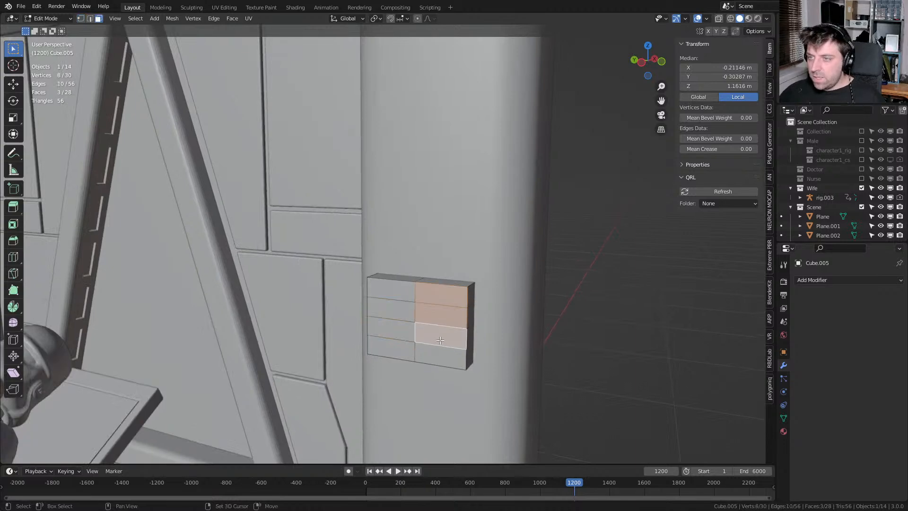
{"action": "left_click", "coordinate": [439, 340], "text": "shift"}
{"action": "scroll", "coordinate": [473, 331], "scroll_direction": "up", "scroll_amount": 3}
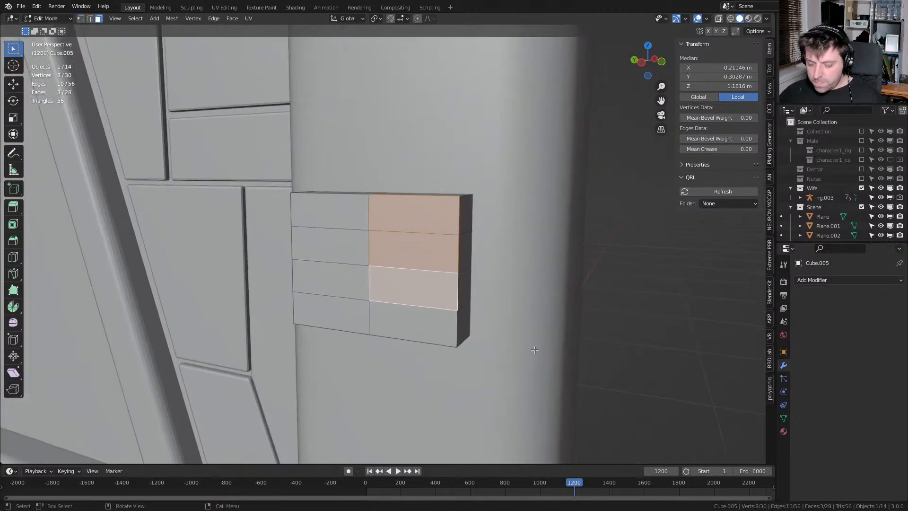
{"action": "key", "text": "i"}
{"action": "key", "text": "i"}
{"action": "left_click", "coordinate": [530, 345]}
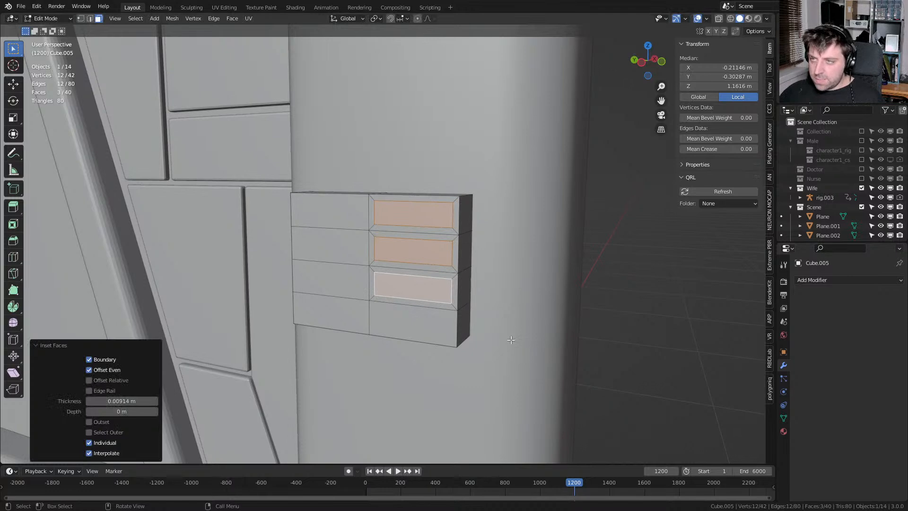
{"action": "key", "text": "e"}
{"action": "left_click", "coordinate": [520, 336]}
{"action": "middle_click_drag", "start_coordinate": [520, 337], "coordinate": [428, 333]}
Select the corner edges of all three recesses in wireframe, bevel them about 0.0109 m with 5 segments, and return to solid shading
{"action": "scroll", "coordinate": [428, 333], "scroll_direction": "up", "scroll_amount": 5}
{"action": "key", "text": "1"}
{"action": "key", "text": "2"}
{"action": "left_click", "coordinate": [493, 317]}
{"action": "middle_click_drag", "start_coordinate": [493, 317], "coordinate": [492, 284], "text": "shift"}
{"action": "left_click", "coordinate": [496, 239], "text": "shift"}
{"action": "mouse_move", "coordinate": [496, 238]}
{"action": "middle_mouse_down", "text": "shift"}
{"action": "mouse_move", "coordinate": [486, 174]}
{"action": "mouse_move", "coordinate": [484, 222]}
{"action": "middle_mouse_up", "text": "shift"}
{"action": "key", "text": "z"}
{"action": "key", "text": "z"}
{"action": "left_click", "coordinate": [405, 182]}
{"action": "middle_click_drag", "start_coordinate": [508, 184], "coordinate": [466, 294]}
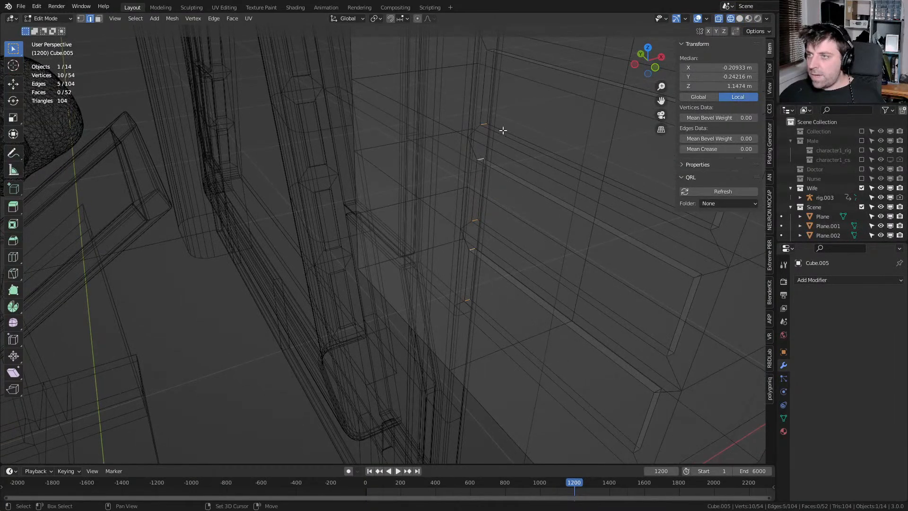
{"action": "middle_click_drag", "start_coordinate": [503, 131], "coordinate": [441, 185]}
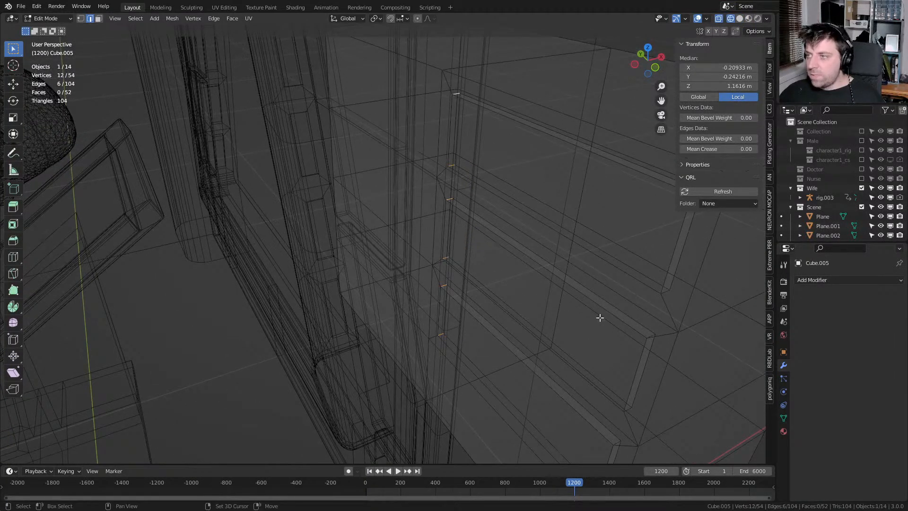
{"action": "left_click", "coordinate": [658, 334], "text": "shift"}
{"action": "scroll", "coordinate": [659, 339], "scroll_direction": "down", "scroll_amount": 4}
{"action": "middle_click_drag", "start_coordinate": [539, 335], "coordinate": [533, 324]}
{"action": "scroll", "coordinate": [515, 272], "scroll_direction": "up", "scroll_amount": 4}
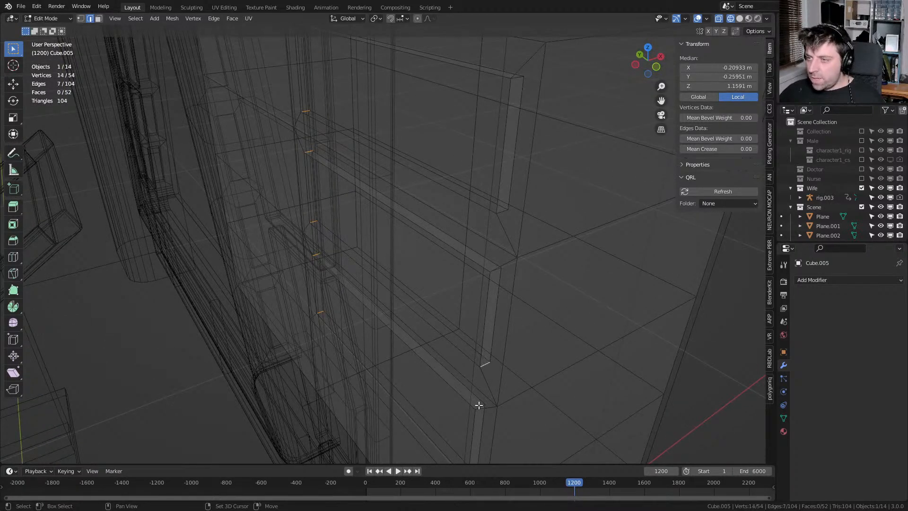
{"action": "left_click", "coordinate": [497, 269], "text": "shift"}
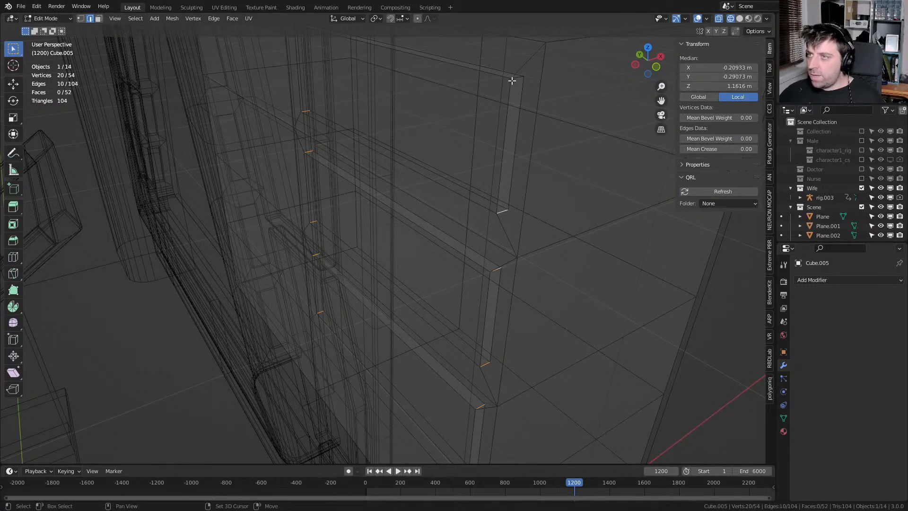
{"action": "middle_click_drag", "start_coordinate": [518, 88], "coordinate": [490, 337]}
{"action": "key", "text": "ctrl+b"}
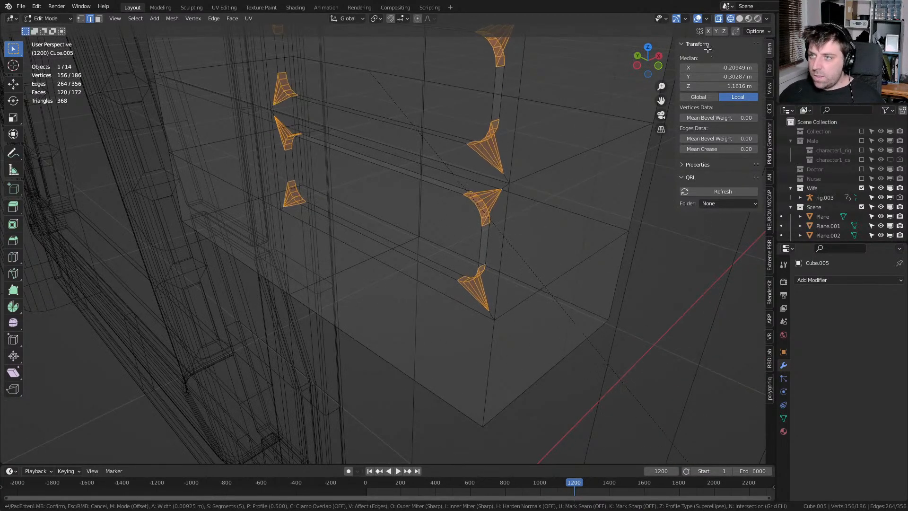
{"action": "left_click", "coordinate": [739, 78]}
{"action": "key", "text": "z"}
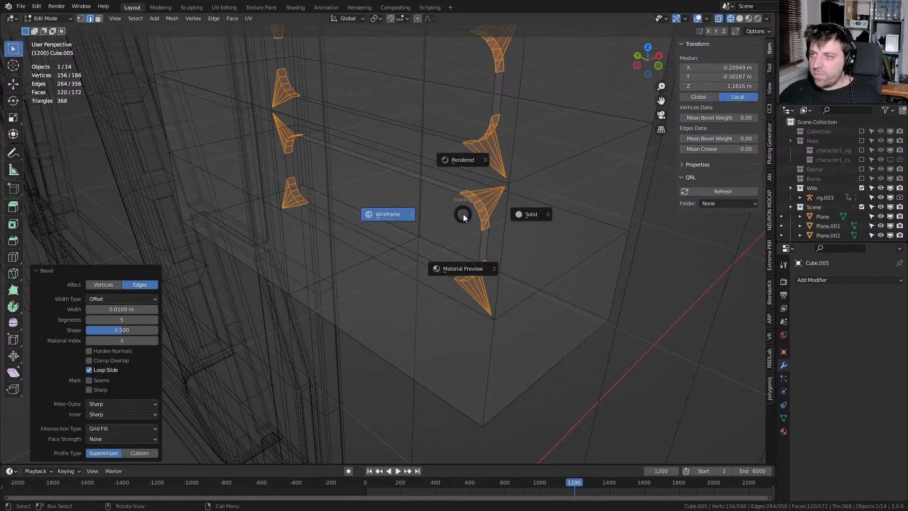
{"action": "left_click", "coordinate": [522, 210]}
Select the three recessed screen faces, add a material slot and assign the existing Emmision material to them
{"action": "left_click", "coordinate": [403, 229]}
{"action": "left_click", "coordinate": [397, 130], "text": "shift"}
{"action": "middle_click_drag", "start_coordinate": [397, 130], "coordinate": [407, 242], "text": "shift"}
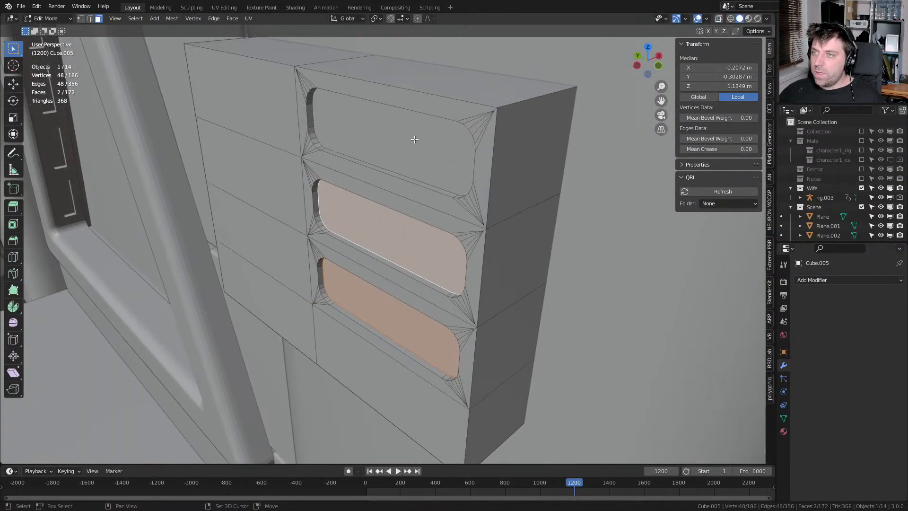
{"action": "left_click", "coordinate": [413, 138], "text": "shift"}
{"action": "left_click", "coordinate": [783, 430]}
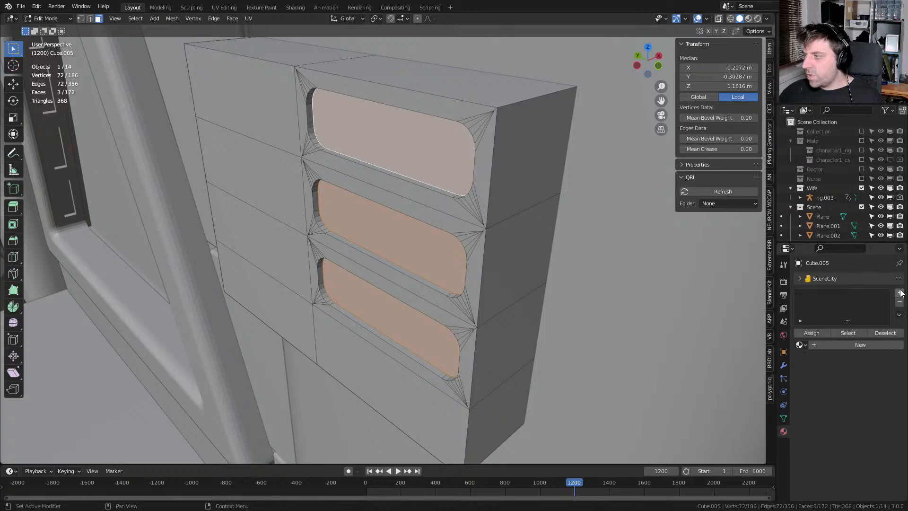
{"action": "left_click", "coordinate": [899, 292]}
{"action": "left_click", "coordinate": [799, 360]}
{"action": "left_click", "coordinate": [794, 410]}
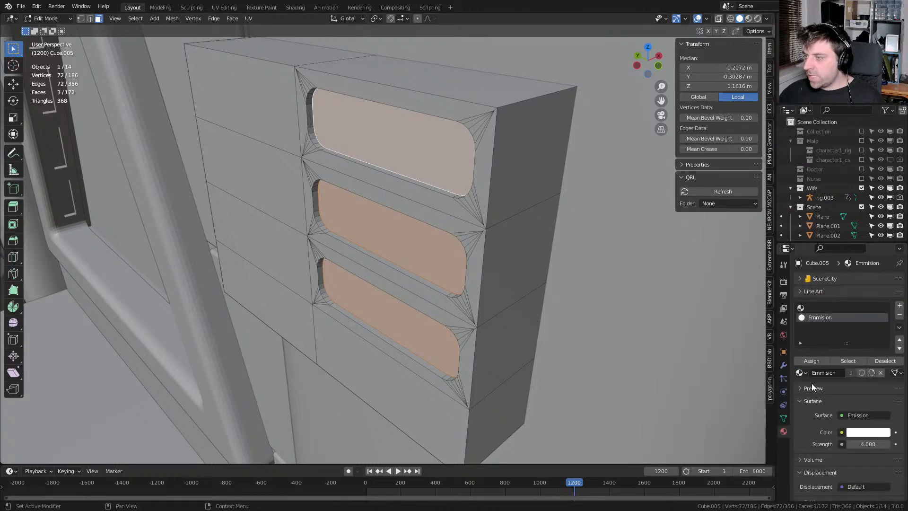
{"action": "left_click", "coordinate": [812, 362]}
{"action": "middle_click_drag", "start_coordinate": [461, 303], "coordinate": [520, 295]}
{"action": "scroll", "coordinate": [431, 280], "scroll_direction": "down", "scroll_amount": 3}
{"action": "middle_click_drag", "start_coordinate": [291, 242], "coordinate": [457, 211], "text": "shift"}
{"action": "scroll", "coordinate": [456, 211], "scroll_direction": "up", "scroll_amount": 1}
{"action": "left_click", "coordinate": [450, 141]}
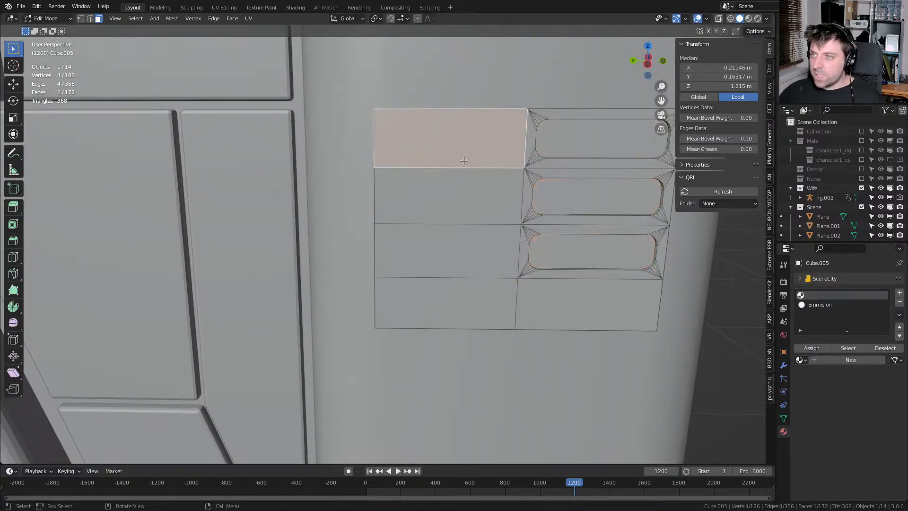
{"action": "key", "text": "shift+s"}
{"action": "key", "text": "Escape"}
{"action": "key", "text": "shift+a"}
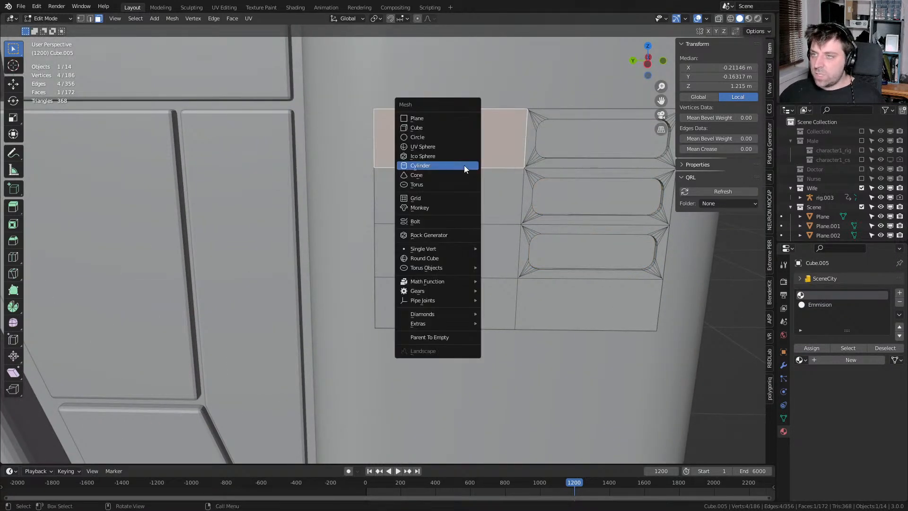
{"action": "left_click", "coordinate": [435, 166]}
{"action": "key", "text": "s"}
{"action": "left_click", "coordinate": [530, 284]}
{"action": "key", "text": "s"}
{"action": "left_click", "coordinate": [435, 378]}
{"action": "scroll", "coordinate": [538, 268], "scroll_direction": "down", "scroll_amount": 6}
{"action": "key", "text": "s"}
{"action": "left_click", "coordinate": [446, 339]}
{"action": "scroll", "coordinate": [447, 333], "scroll_direction": "down", "scroll_amount": 4}
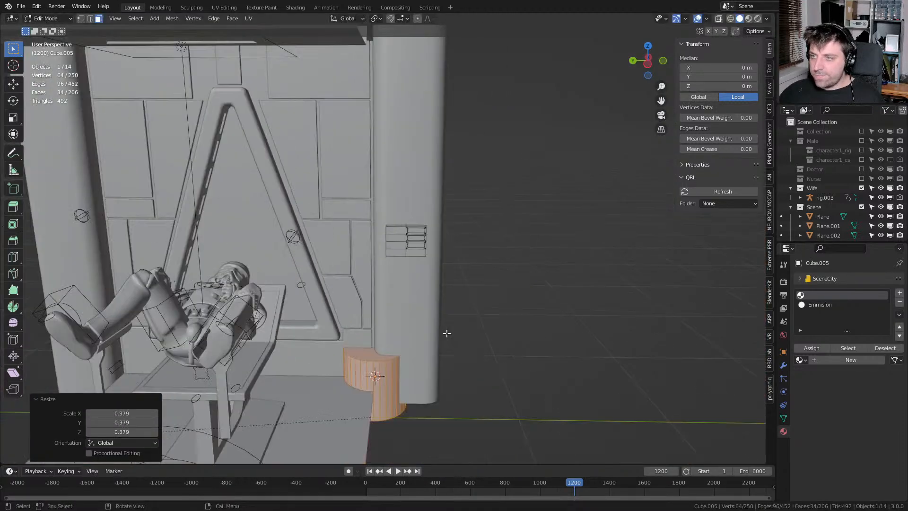
{"action": "key", "text": "x"}
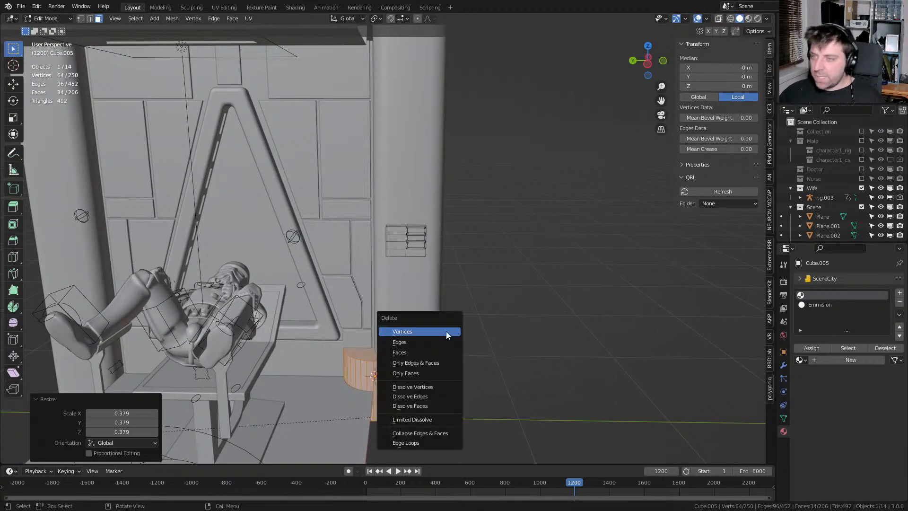
{"action": "left_click", "coordinate": [446, 331]}
Snap the 3D cursor to the panel's uppermost blank face, add a cylinder there, and rotate it 90° about X and 90° about Z
{"action": "left_click", "coordinate": [396, 230]}
{"action": "key", "text": "shift+s"}
{"action": "left_click", "coordinate": [399, 284]}
{"action": "key", "text": "shift+a"}
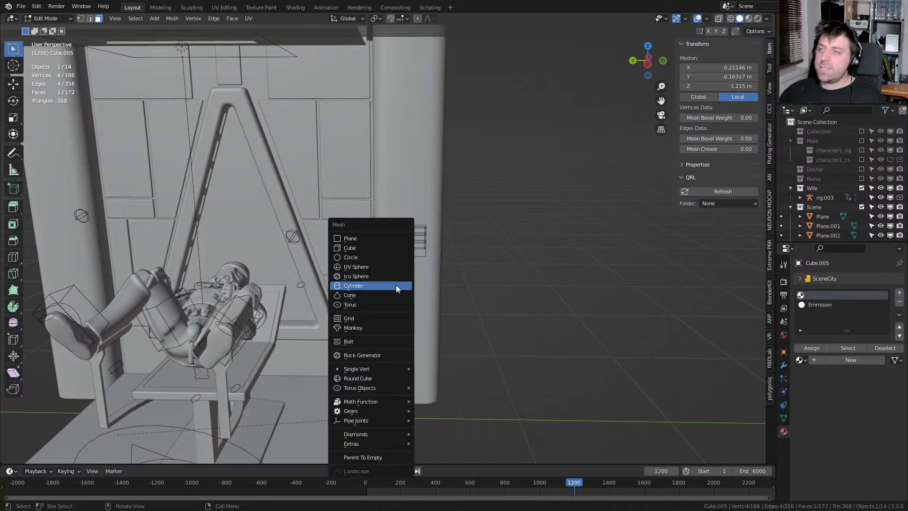
{"action": "left_click", "coordinate": [379, 285]}
{"action": "type", "text": "rx90"}
{"action": "key", "text": "Return"}
{"action": "type", "text": "trz90"}
{"action": "key", "text": "Return"}
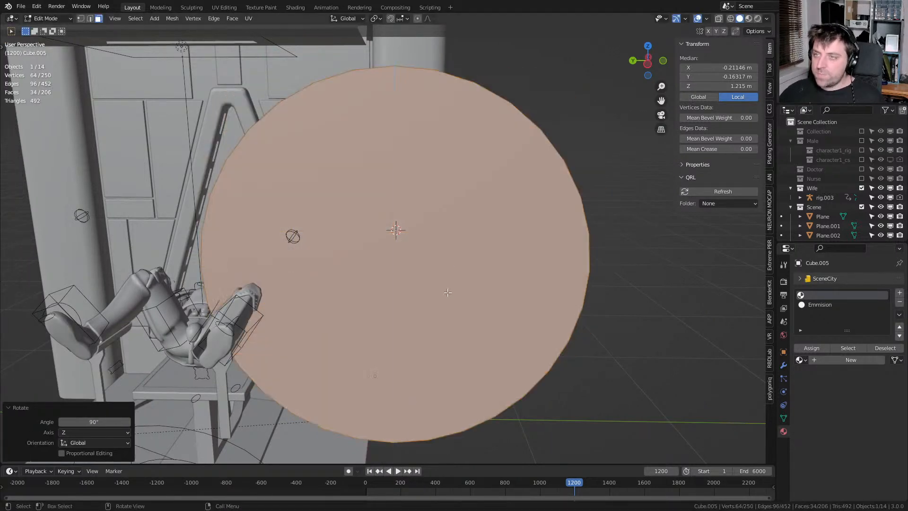
Scale the cylinder down to a small button and move it about 0.037 m along Y towards the panel's blank outer edge
{"action": "key", "text": "s"}
{"action": "left_click", "coordinate": [425, 226]}
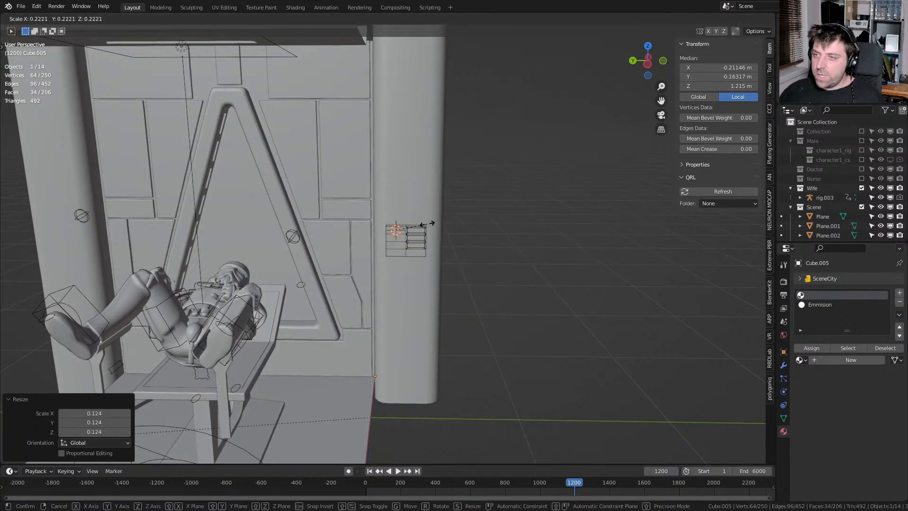
{"action": "key", "text": "KP_3"}
{"action": "key", "text": "ctrl+KP_3"}
{"action": "middle_click_drag", "start_coordinate": [520, 302], "coordinate": [551, 237], "text": "ctrl"}
{"action": "key", "text": "s"}
{"action": "left_click", "coordinate": [502, 206]}
{"action": "key", "text": "g"}
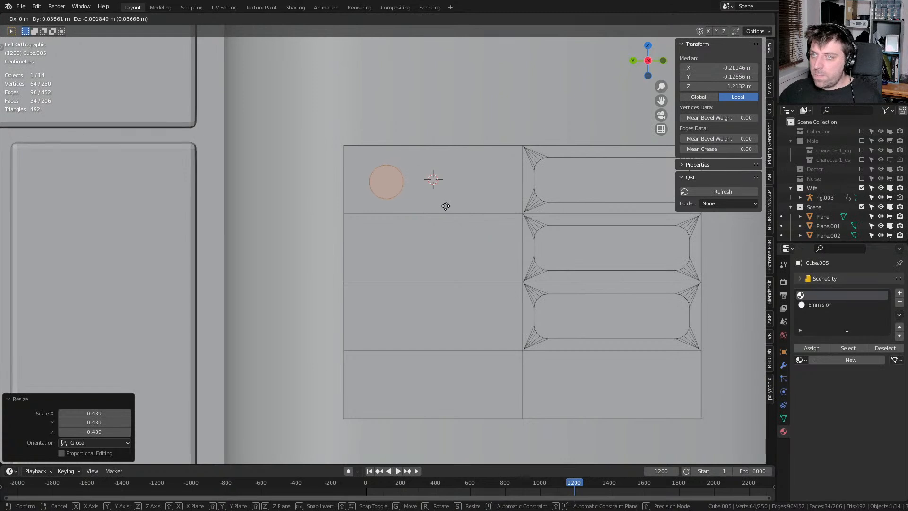
{"action": "left_click", "coordinate": [446, 202]}
Duplicate the round button twice straight down along Z to make an evenly spaced column of three
{"action": "key", "text": "shift+d"}
{"action": "key", "text": "y"}
{"action": "key", "text": "z"}
{"action": "left_click", "coordinate": [449, 258]}
{"action": "key", "text": "shift+d"}
{"action": "key", "text": "z"}
{"action": "left_click", "coordinate": [446, 310]}
Select the whole middle button and place a duplicate of it -0.08 m along Y beside the screens
{"action": "left_click", "coordinate": [386, 177]}
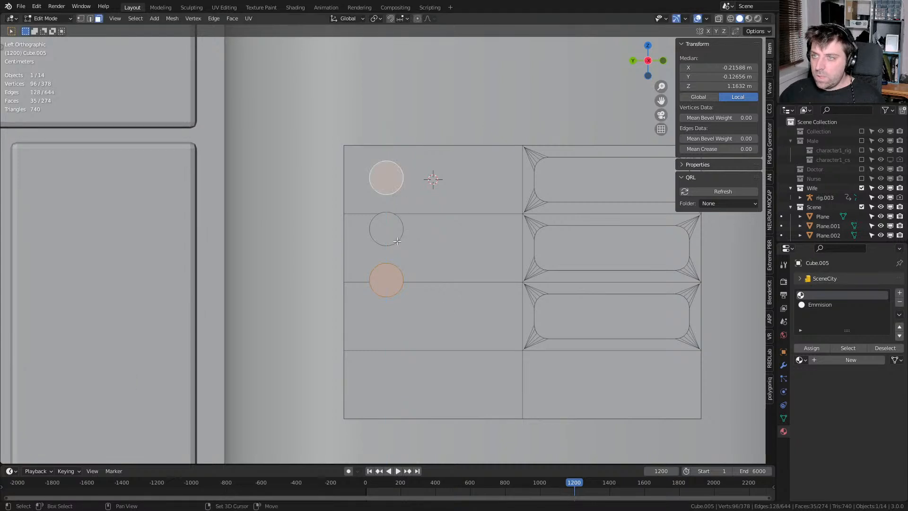
{"action": "left_click", "coordinate": [386, 229]}
{"action": "key", "text": "ctrl+l"}
{"action": "key", "text": "shift+d"}
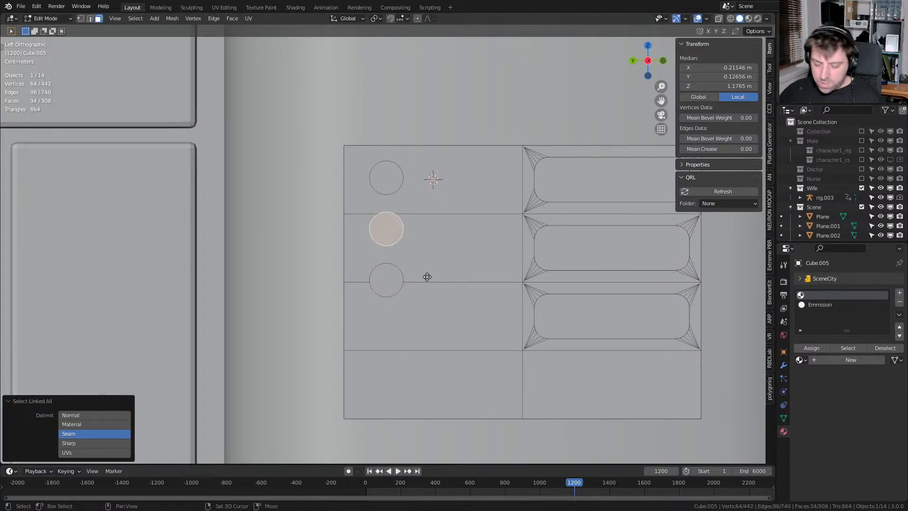
{"action": "key", "text": "y"}
{"action": "left_click", "coordinate": [529, 278]}
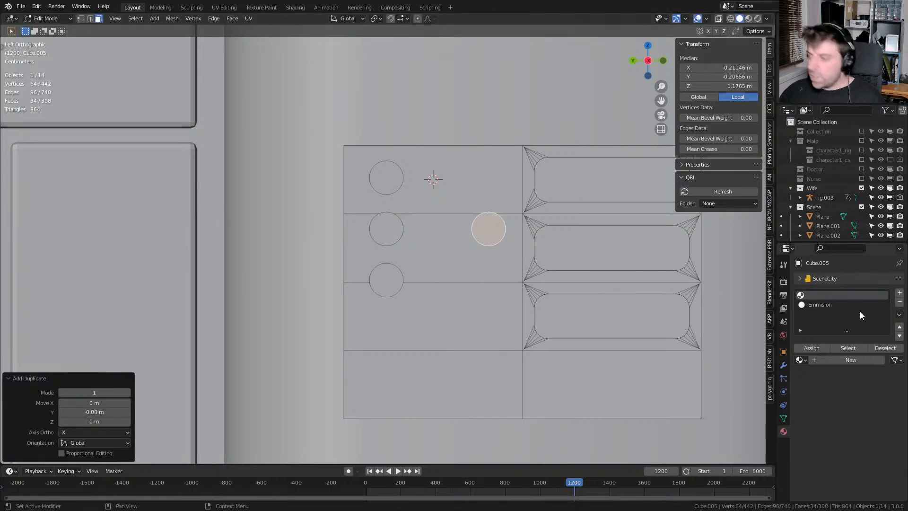
Add another material slot, fill it with a single-user copy of Emmision and rename the copy EmmisionRed
{"action": "left_click", "coordinate": [882, 306]}
{"action": "left_click", "coordinate": [898, 307]}
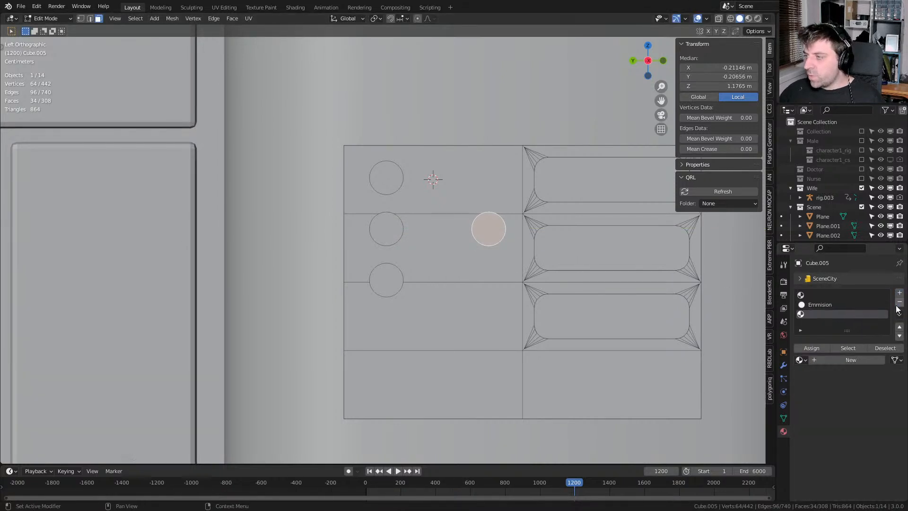
{"action": "left_click", "coordinate": [800, 360]}
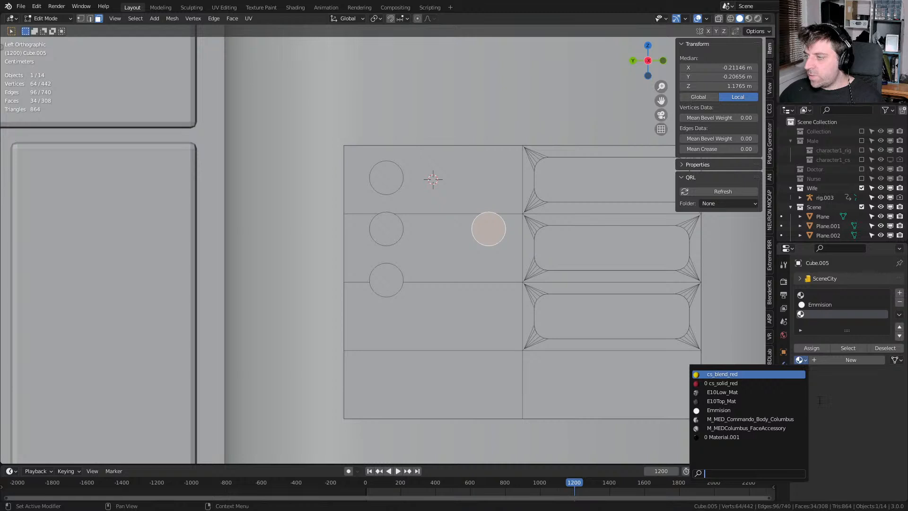
{"action": "left_click", "coordinate": [751, 410]}
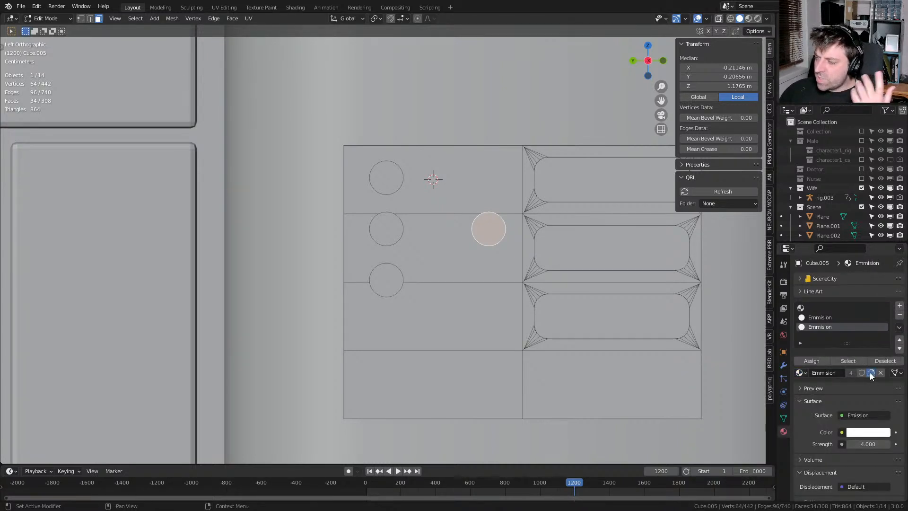
{"action": "left_click", "coordinate": [836, 372]}
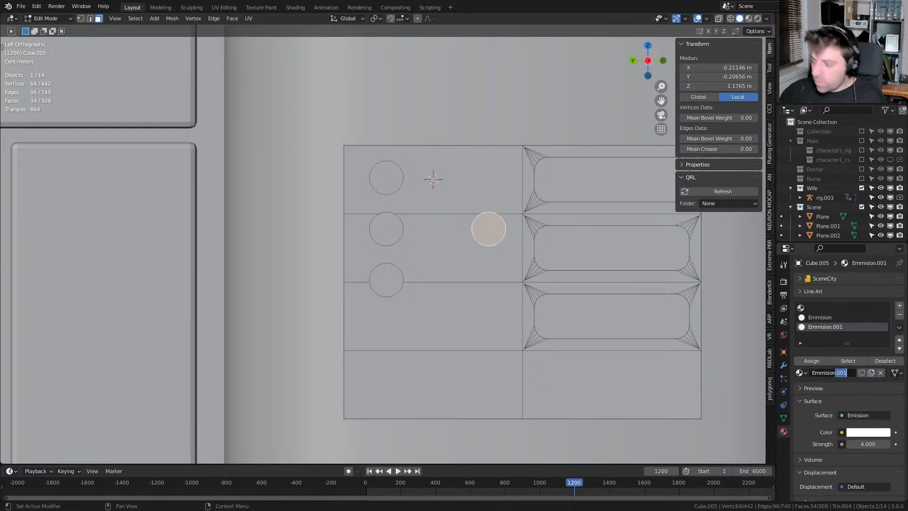
{"action": "type", "text": "Red"}
{"action": "key", "text": "Return"}
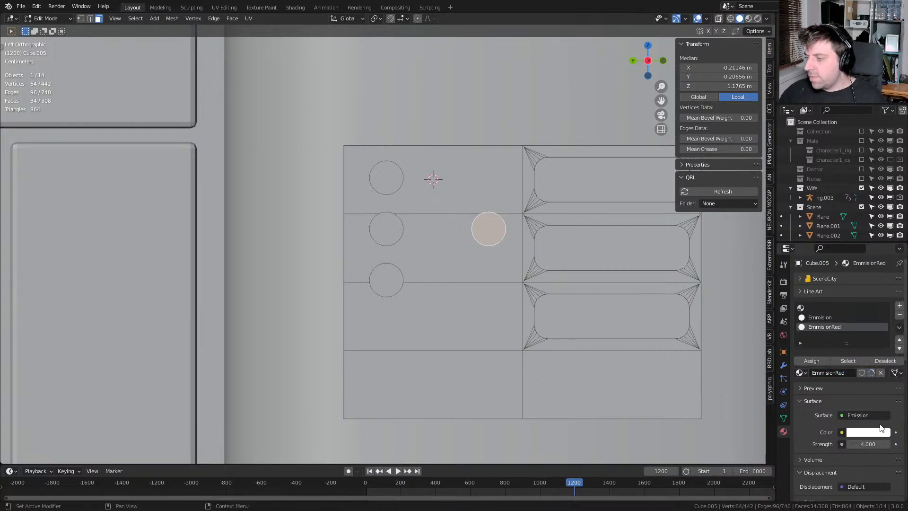
Set EmmisionRed's emission colour to red and assign it to the separate button and the front face of the column's top button
{"action": "left_click", "coordinate": [868, 431]}
{"action": "left_click", "coordinate": [836, 364]}
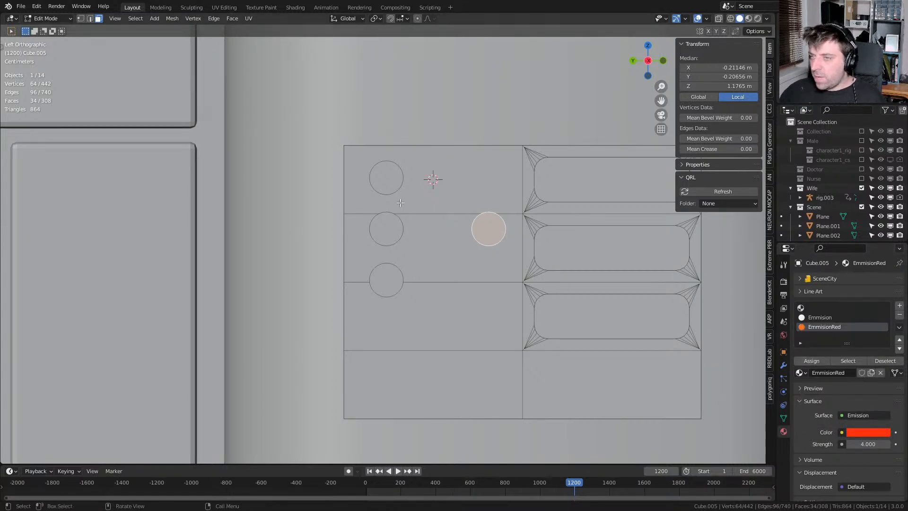
{"action": "key", "text": "ctrl+z"}
{"action": "left_click", "coordinate": [809, 313]}
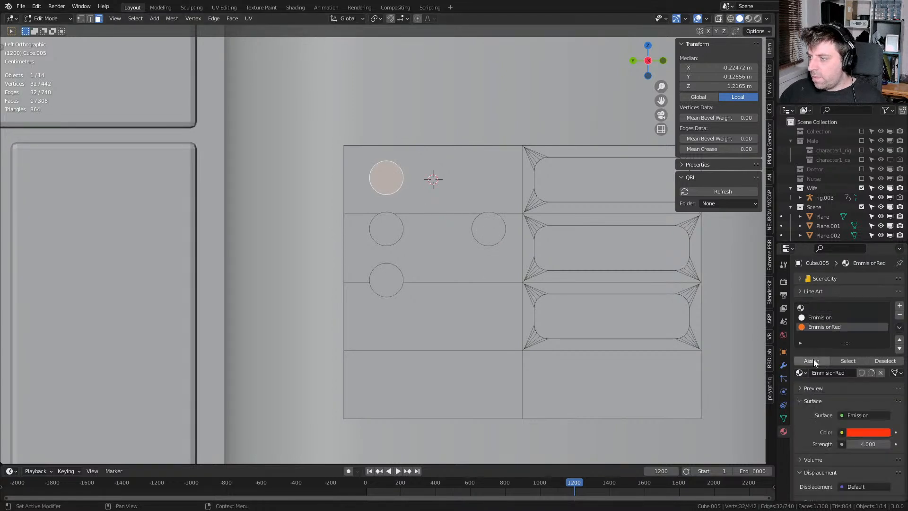
Add another material slot, fill it with a single-user copy of EmmisionRed and rename the copy EmmisionBlue
{"action": "left_click", "coordinate": [900, 306]}
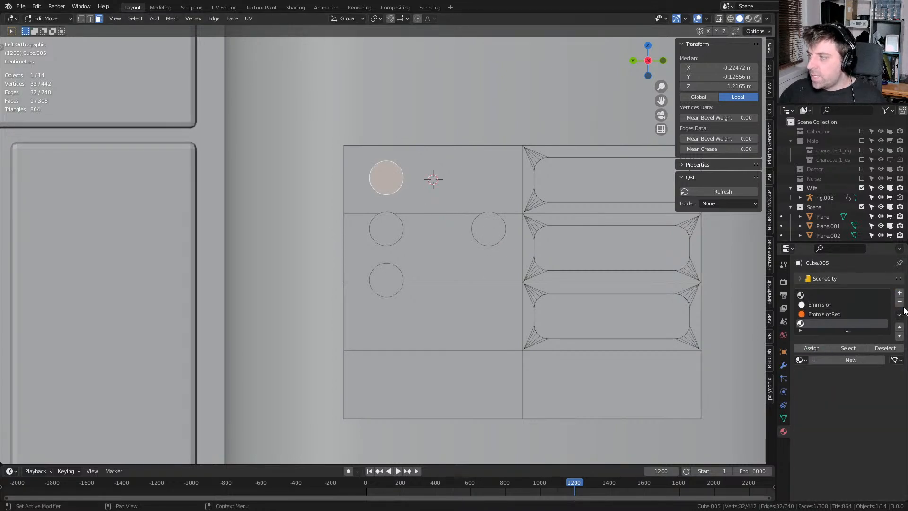
{"action": "left_click", "coordinate": [799, 360]}
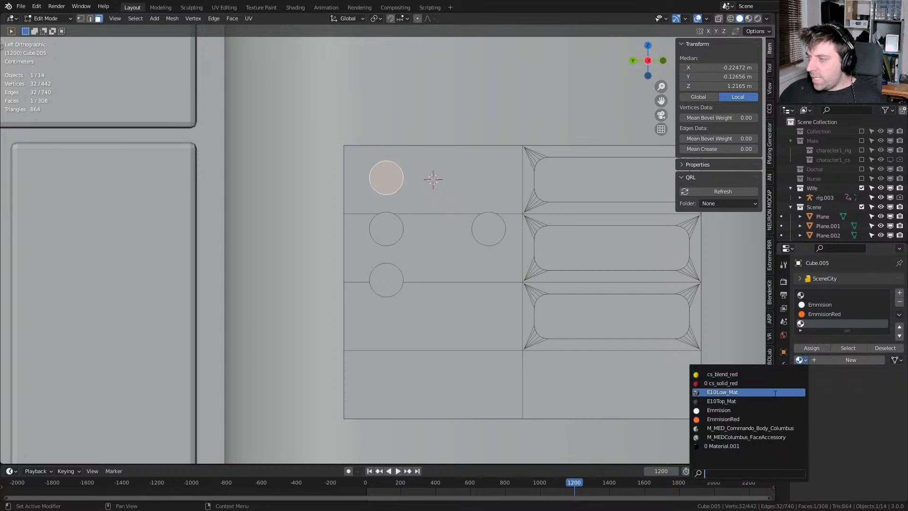
{"action": "left_click", "coordinate": [737, 416]}
{"action": "left_click", "coordinate": [865, 371]}
{"action": "left_click_drag", "start_coordinate": [831, 372], "coordinate": [865, 373]}
{"action": "type", "text": "Blue"}
{"action": "key", "text": "Return"}
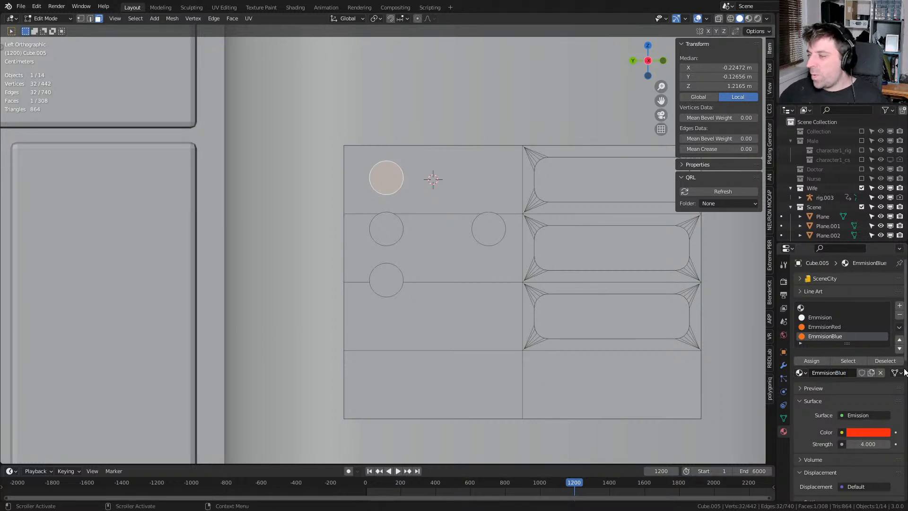
Set EmmisionBlue's colour to a blue of hue 0.640 and assign it to the front faces of the column's two lower buttons
{"action": "left_click", "coordinate": [871, 430]}
{"action": "left_click_drag", "start_coordinate": [869, 342], "coordinate": [867, 306]}
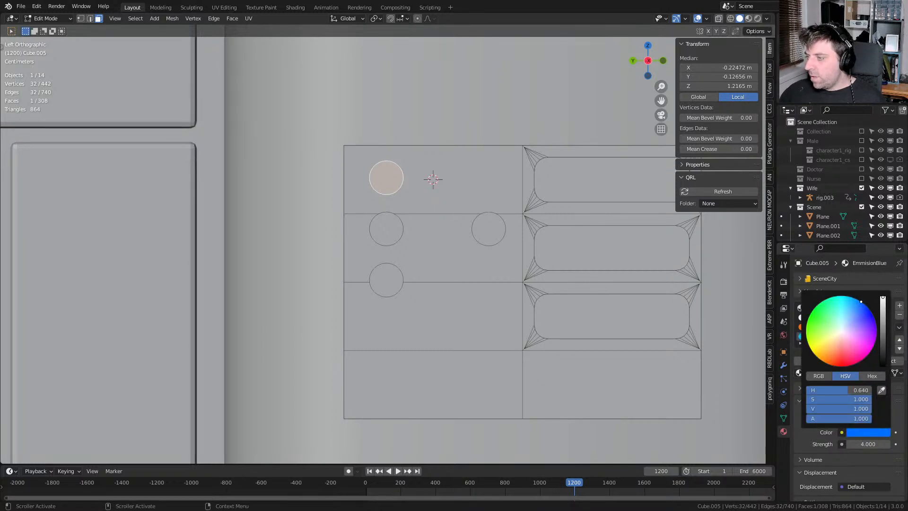
{"action": "left_click", "coordinate": [388, 234]}
{"action": "left_click", "coordinate": [387, 279], "text": "shift"}
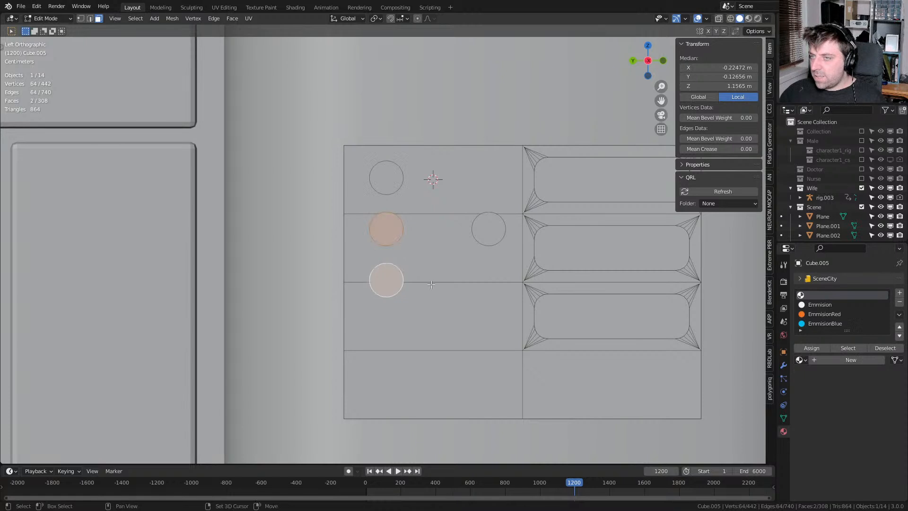
{"action": "left_click", "coordinate": [814, 336]}
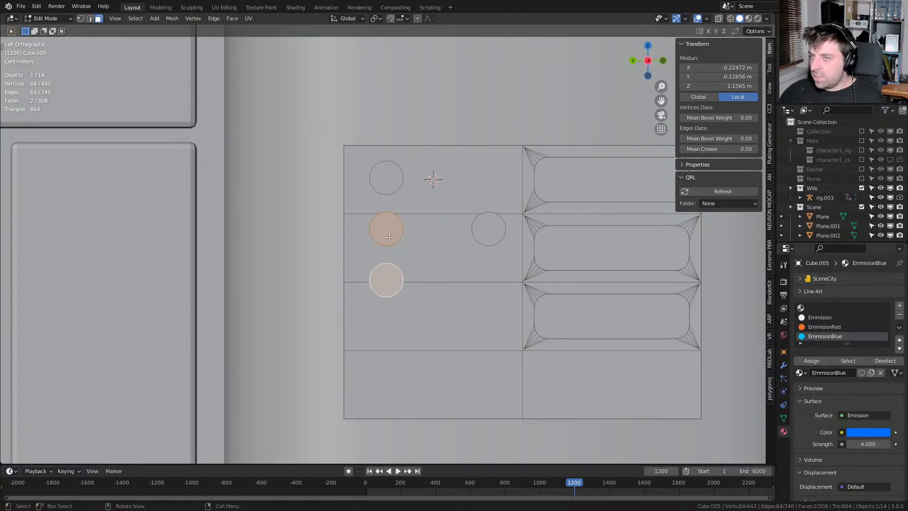
Leave mesh editing and switch the viewport to rendered shading to examine the panel's glowing buttons and screens up close
{"action": "scroll", "coordinate": [511, 298], "scroll_direction": "down", "scroll_amount": 3}
{"action": "key", "text": "Tab"}
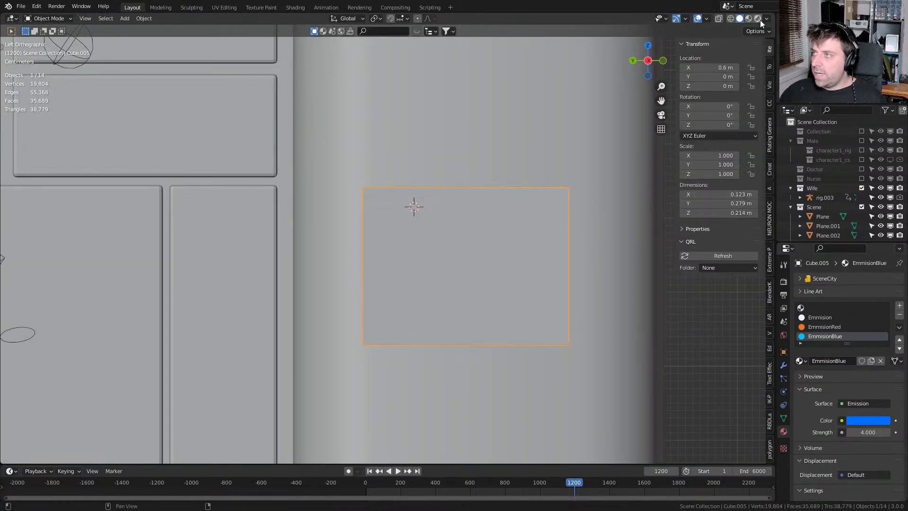
{"action": "left_click", "coordinate": [757, 19]}
{"action": "scroll", "coordinate": [579, 296], "scroll_direction": "down", "scroll_amount": 4}
{"action": "middle_click_drag", "start_coordinate": [545, 323], "coordinate": [457, 327]}
{"action": "scroll", "coordinate": [495, 334], "scroll_direction": "up", "scroll_amount": 5}
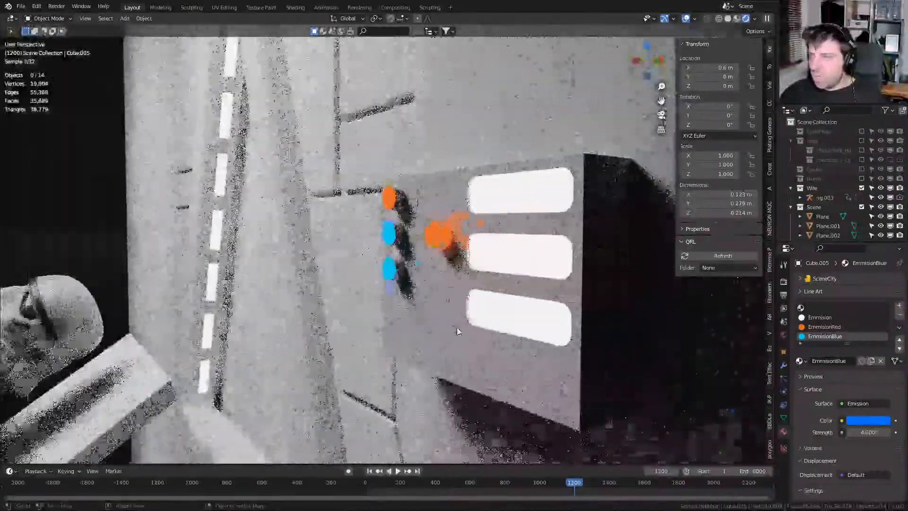
{"action": "scroll", "coordinate": [403, 253], "scroll_direction": "up", "scroll_amount": 3}
Select the column's whole top button, including its sides, and assign EmmisionRed to it
{"action": "key", "text": "Tab"}
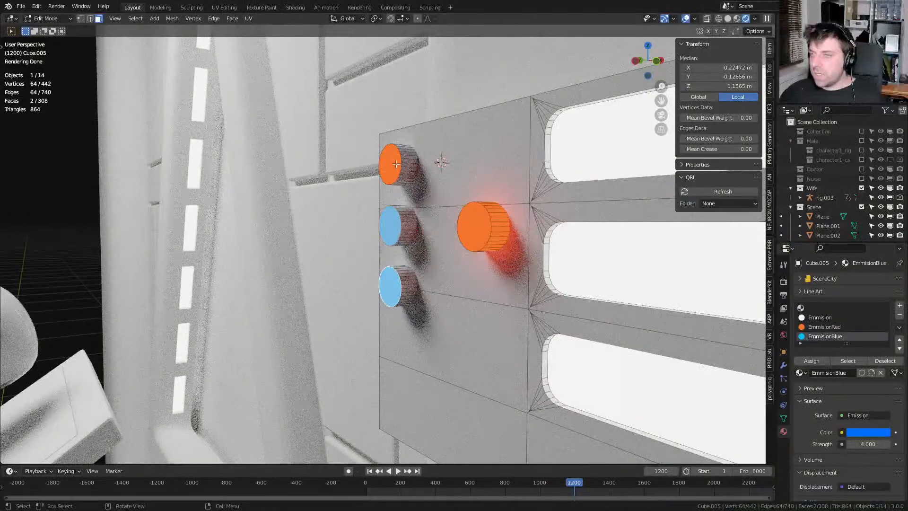
{"action": "key", "text": "ctrl+l"}
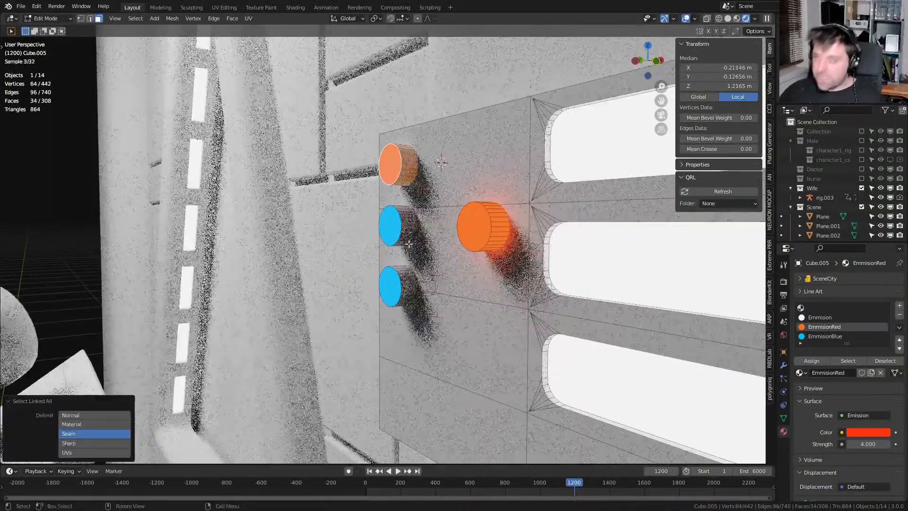
{"action": "left_click", "coordinate": [822, 360]}
Select the two lower column buttons with their sides, assign EmmisionBlue to them and return to Object Mode
{"action": "left_click", "coordinate": [407, 227]}
{"action": "left_click", "coordinate": [405, 291], "text": "shift"}
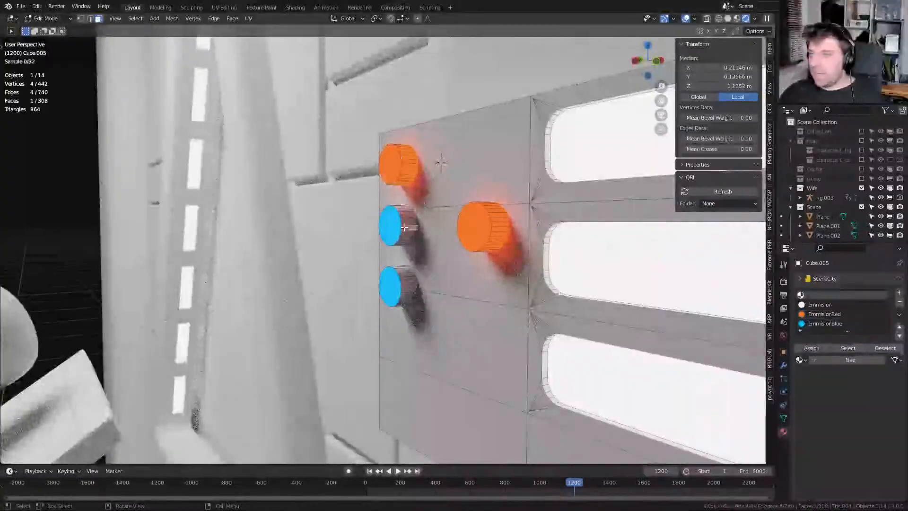
{"action": "key", "text": "ctrl+l"}
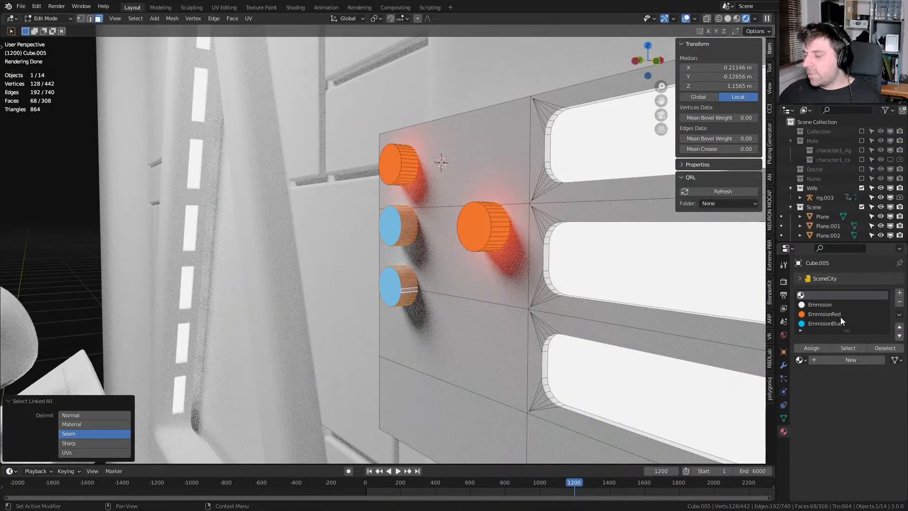
{"action": "left_click", "coordinate": [840, 322]}
{"action": "left_click", "coordinate": [815, 360]}
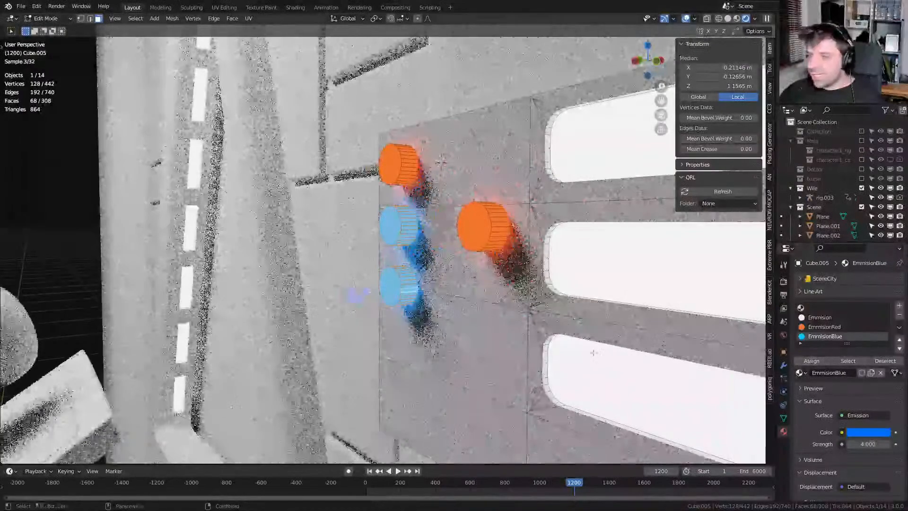
{"action": "scroll", "coordinate": [493, 335], "scroll_direction": "down", "scroll_amount": 4}
{"action": "middle_click_drag", "start_coordinate": [493, 336], "coordinate": [505, 335]}
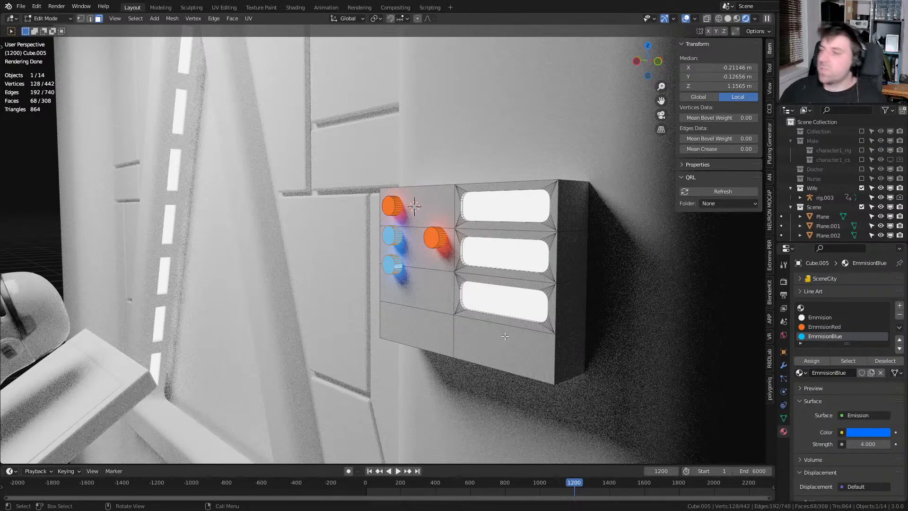
{"action": "key", "text": "Tab"}
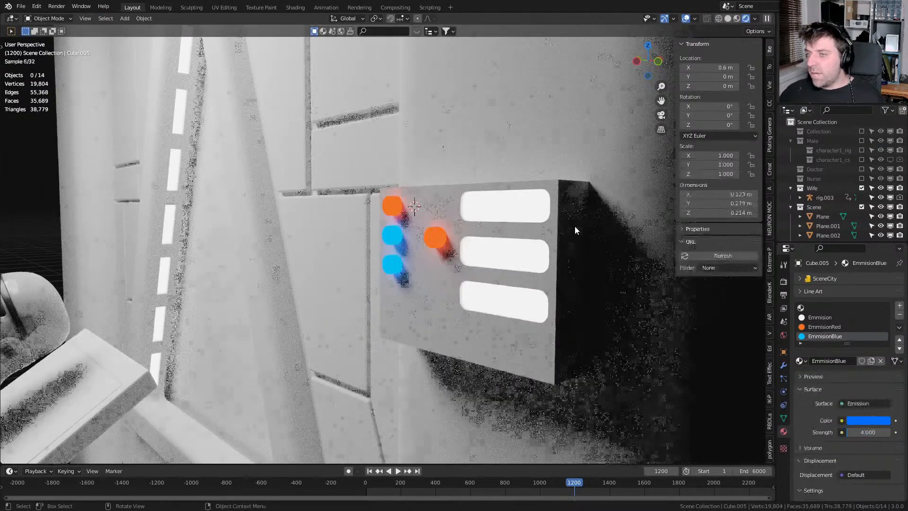
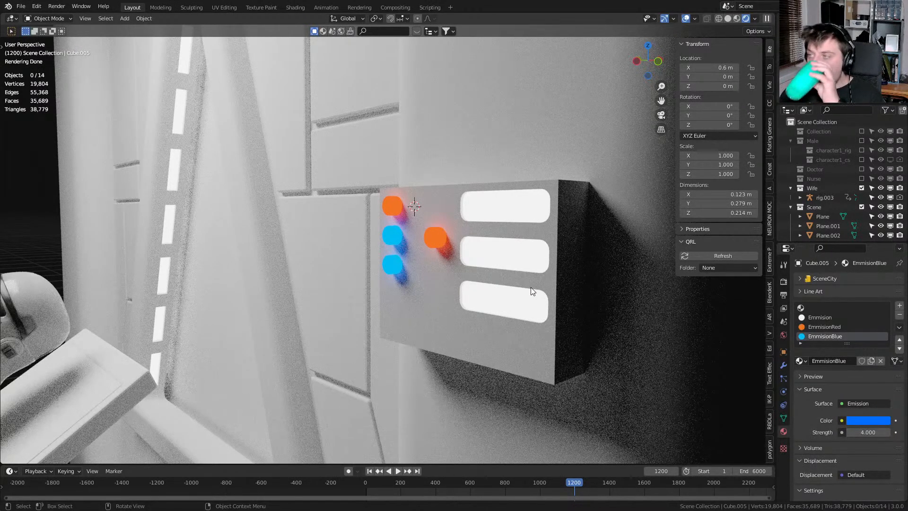
Bevel the panel box's four depth-running corner edges with a width of 0.00487 m and 5 segments
{"action": "middle_click_drag", "start_coordinate": [502, 287], "coordinate": [528, 291]}
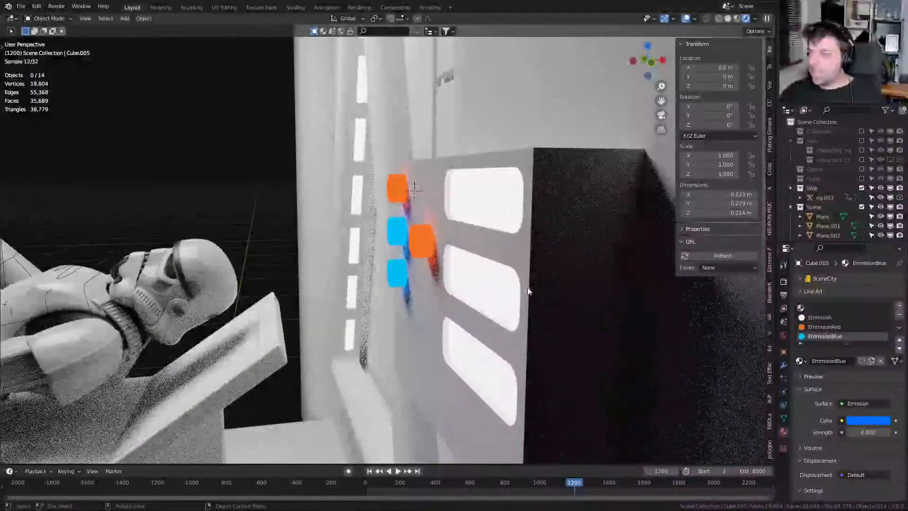
{"action": "key", "text": "Tab"}
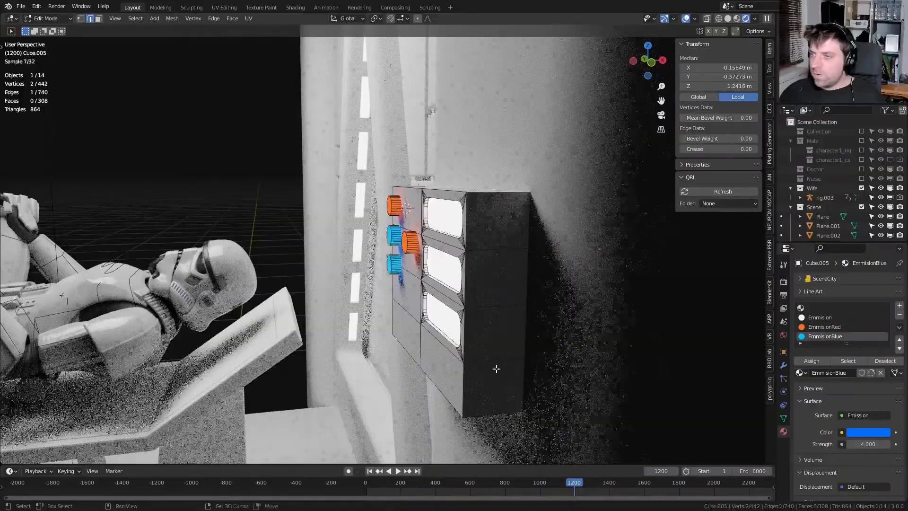
{"action": "left_click", "coordinate": [496, 412], "text": "shift"}
{"action": "middle_click_drag", "start_coordinate": [425, 355], "coordinate": [537, 345]}
{"action": "left_click", "coordinate": [352, 342], "text": "shift"}
{"action": "middle_click_drag", "start_coordinate": [352, 341], "coordinate": [563, 331]}
{"action": "key", "text": "ctrl+b"}
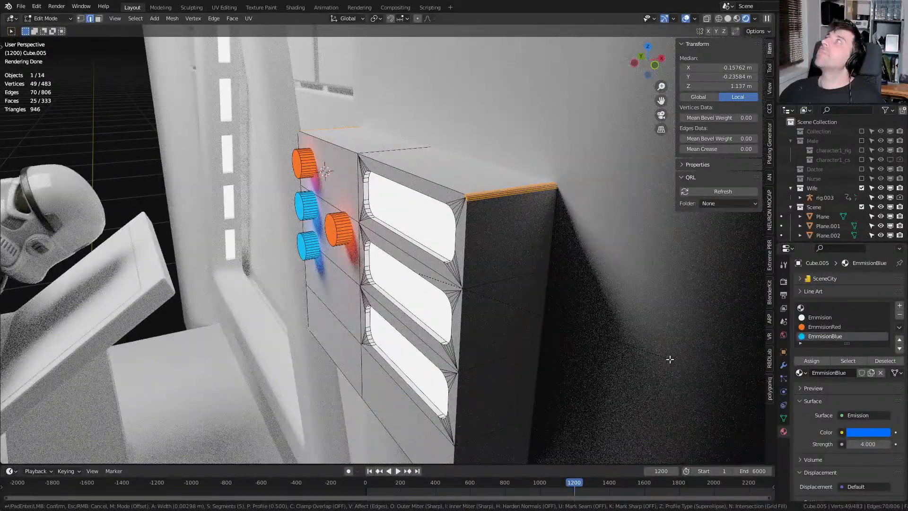
{"action": "left_click", "coordinate": [675, 361]}
Select the edges around the panel's front outline and try to bevel them
{"action": "middle_click_drag", "start_coordinate": [675, 361], "coordinate": [577, 340]}
{"action": "middle_click_drag", "start_coordinate": [481, 289], "coordinate": [458, 267]}
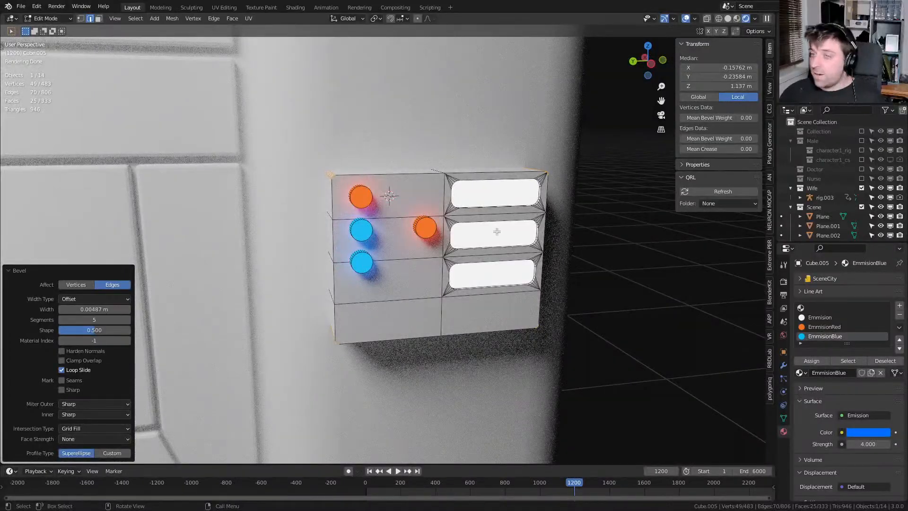
{"action": "left_click", "coordinate": [350, 244], "text": "alt"}
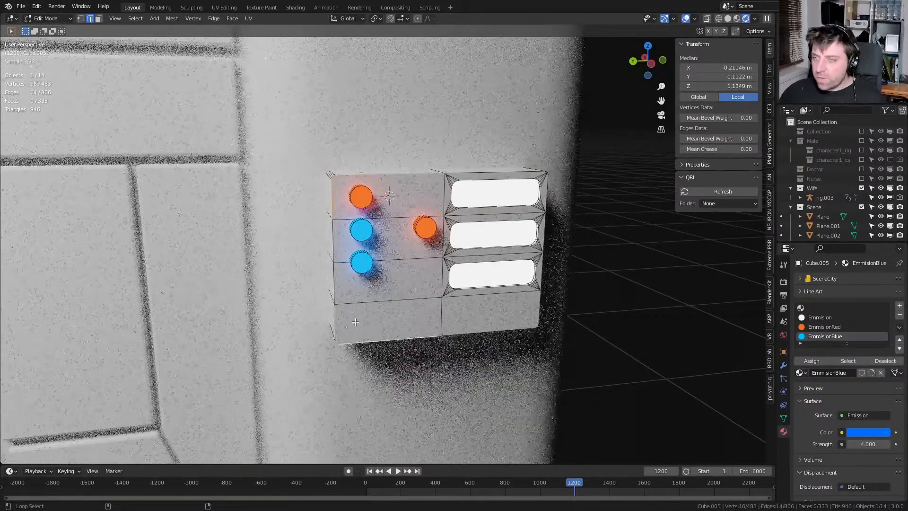
{"action": "left_click", "coordinate": [516, 327], "text": "alt+shift"}
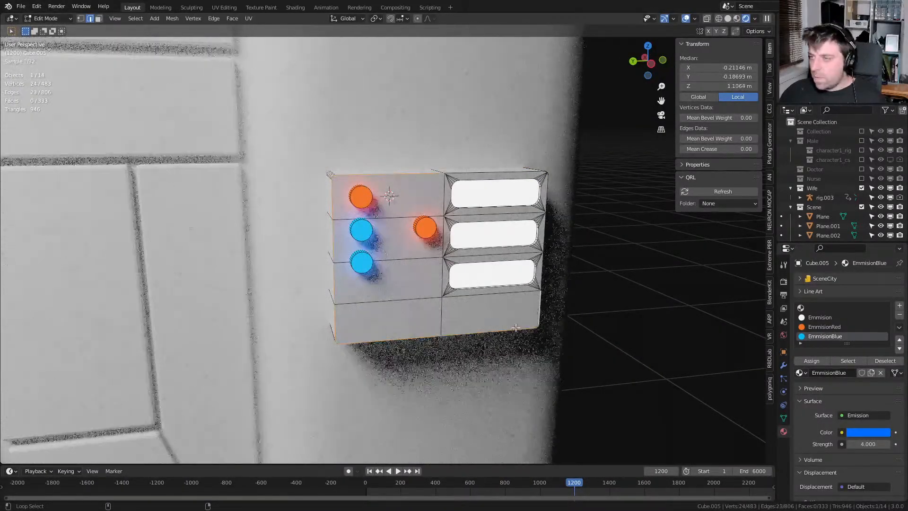
{"action": "left_click", "coordinate": [542, 233], "text": "alt+shift"}
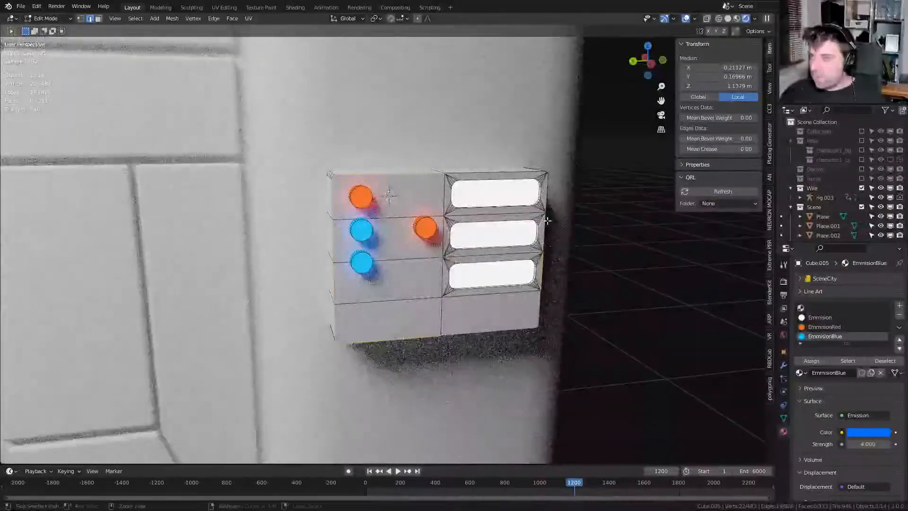
{"action": "left_click", "coordinate": [547, 195], "text": "alt+shift"}
{"action": "left_click", "coordinate": [497, 327], "text": "alt+shift"}
{"action": "middle_click_drag", "start_coordinate": [497, 327], "coordinate": [506, 367]}
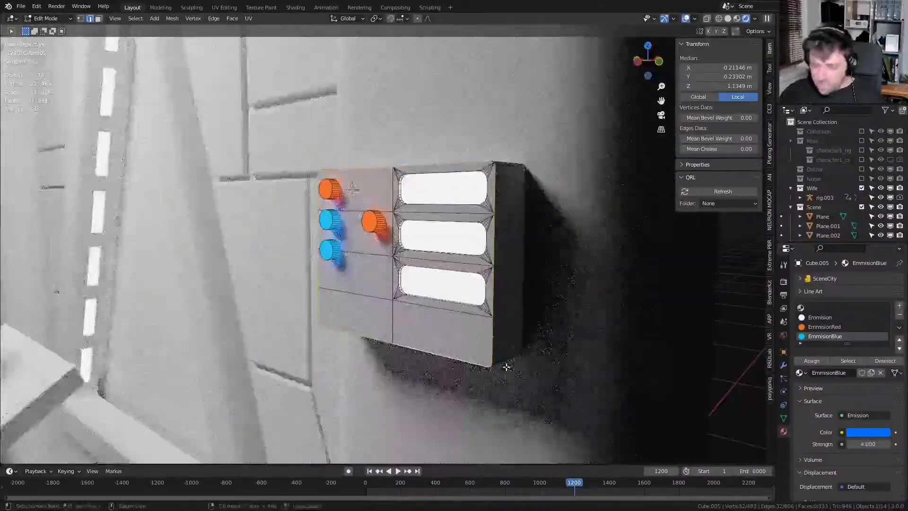
{"action": "key", "text": "ctrl+b"}
{"action": "left_click", "coordinate": [545, 378]}
Adjust the selection with circle select at the panel's corner and try a 5-segment bevel on the front outline again
{"action": "middle_click_drag", "start_coordinate": [545, 379], "coordinate": [424, 325]}
{"action": "scroll", "coordinate": [514, 285], "scroll_direction": "up", "scroll_amount": 4}
{"action": "key", "text": "c"}
{"action": "left_click", "coordinate": [336, 240]}
{"action": "right_click", "coordinate": [266, 314]}
{"action": "middle_click_drag", "start_coordinate": [266, 314], "coordinate": [273, 119]}
{"action": "middle_click_drag", "start_coordinate": [423, 261], "coordinate": [502, 302]}
{"action": "key", "text": "ctrl+b"}
{"action": "left_click", "coordinate": [510, 285]}
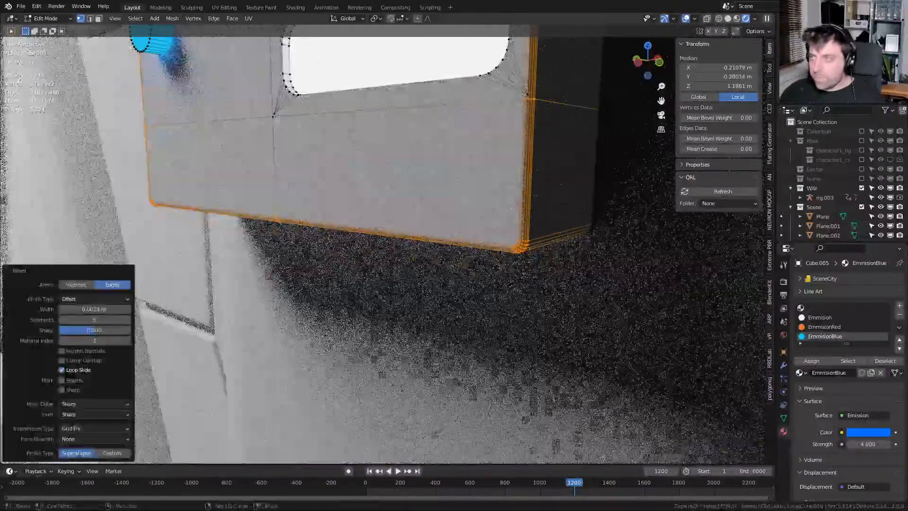
Check the panel's upper outer corner in Object Mode and undo the last front outline bevel
{"action": "middle_click_drag", "start_coordinate": [473, 118], "coordinate": [451, 298], "text": "shift"}
{"action": "scroll", "coordinate": [451, 296], "scroll_direction": "down", "scroll_amount": 5}
{"action": "key", "text": "Tab"}
{"action": "scroll", "coordinate": [455, 250], "scroll_direction": "up", "scroll_amount": 2}
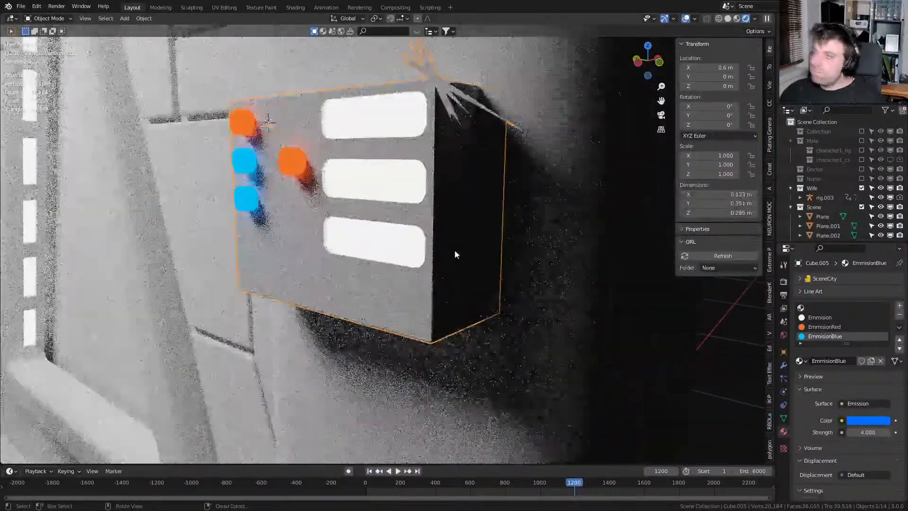
{"action": "key", "text": "Tab"}
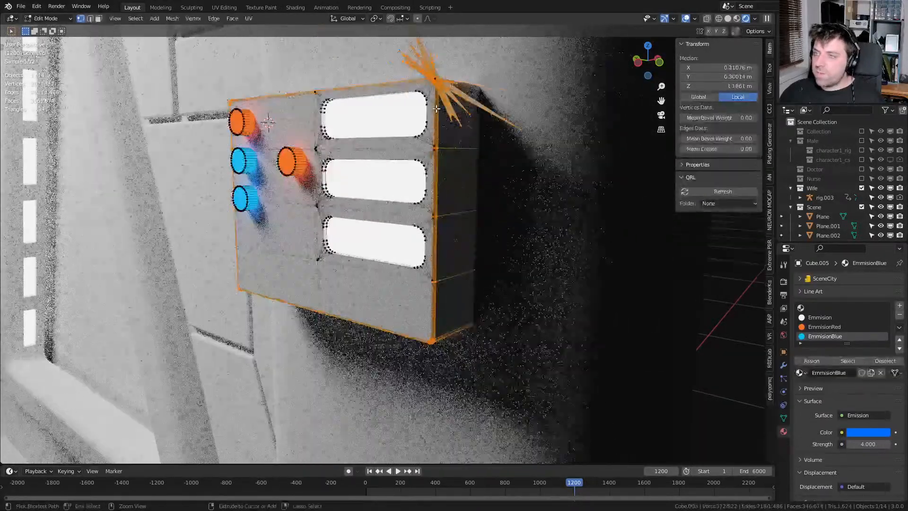
{"action": "key", "text": "ctrl+z"}
Slide the vertex at the panel face's upper outer corner inward toward the top screen with a factor of 0.461
{"action": "middle_click_drag", "start_coordinate": [435, 108], "coordinate": [461, 229], "text": "shift"}
{"action": "scroll", "coordinate": [353, 236], "scroll_direction": "up", "scroll_amount": 10}
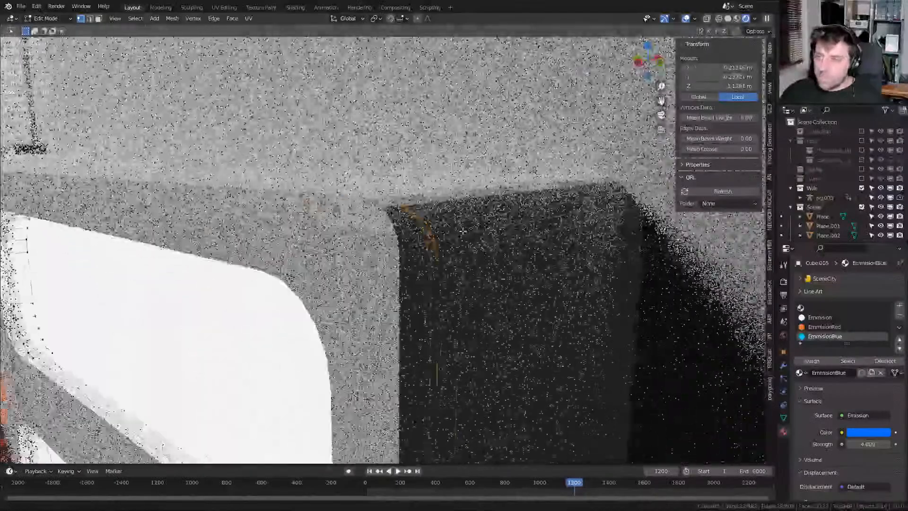
{"action": "scroll", "coordinate": [461, 229], "scroll_direction": "down", "scroll_amount": 2}
{"action": "scroll", "coordinate": [454, 260], "scroll_direction": "up", "scroll_amount": 3}
{"action": "scroll", "coordinate": [468, 275], "scroll_direction": "down", "scroll_amount": 3}
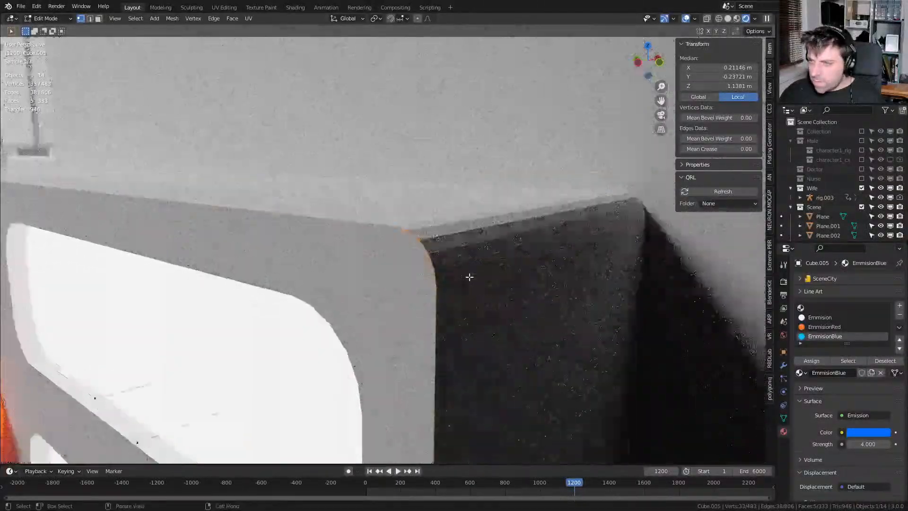
{"action": "scroll", "coordinate": [469, 277], "scroll_direction": "up", "scroll_amount": 3}
{"action": "scroll", "coordinate": [469, 276], "scroll_direction": "down", "scroll_amount": 3}
{"action": "left_click", "coordinate": [423, 257]}
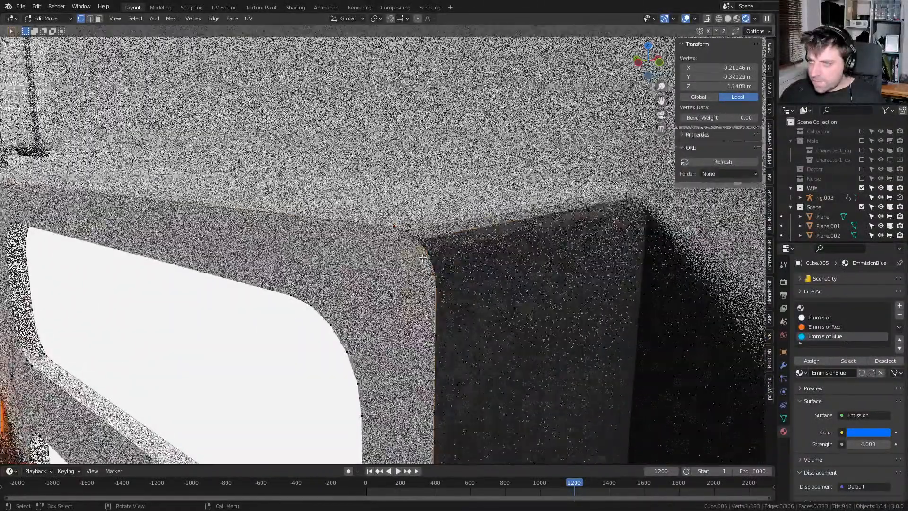
{"action": "key", "text": "shift+v"}
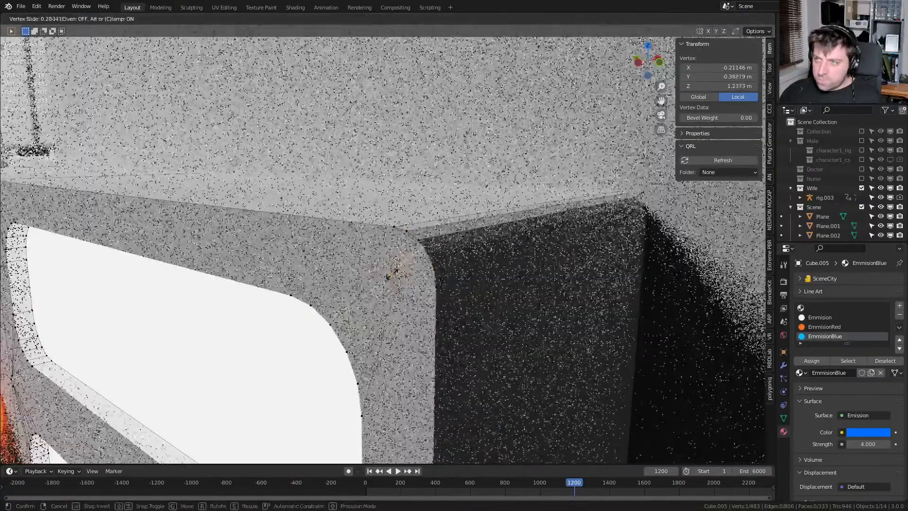
{"action": "left_click", "coordinate": [416, 248]}
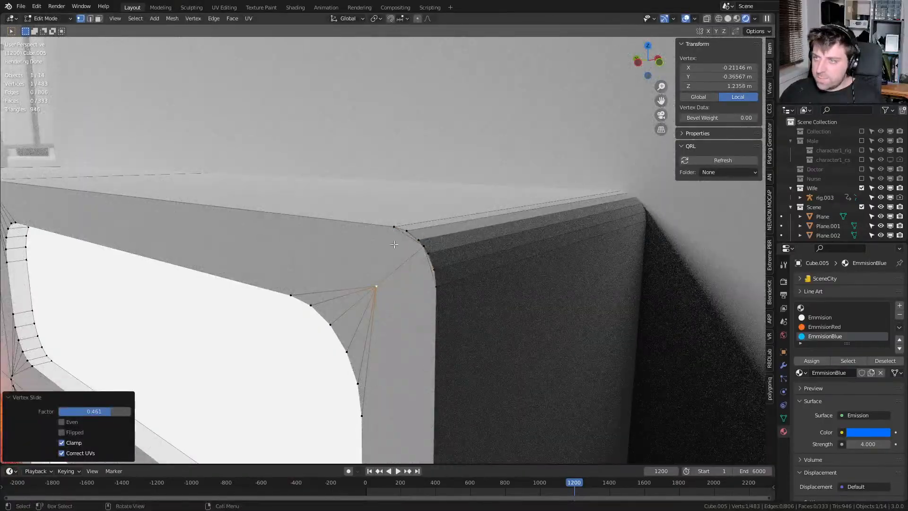
{"action": "scroll", "coordinate": [413, 252], "scroll_direction": "up", "scroll_amount": 5}
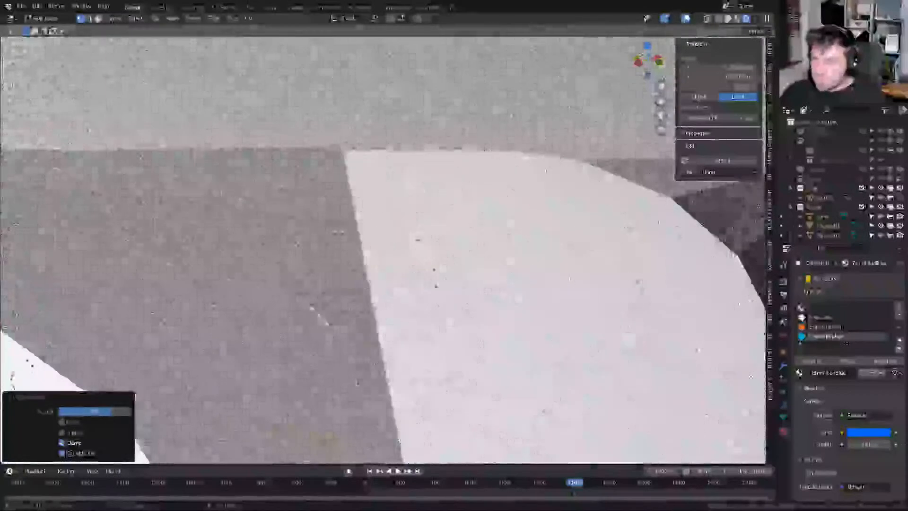
Slide the extra vertex on the panel face's rounded upper outer corner inward, away from the outline toward the top screen
{"action": "scroll", "coordinate": [417, 231], "scroll_direction": "down", "scroll_amount": 5}
{"action": "scroll", "coordinate": [417, 231], "scroll_direction": "up", "scroll_amount": 3}
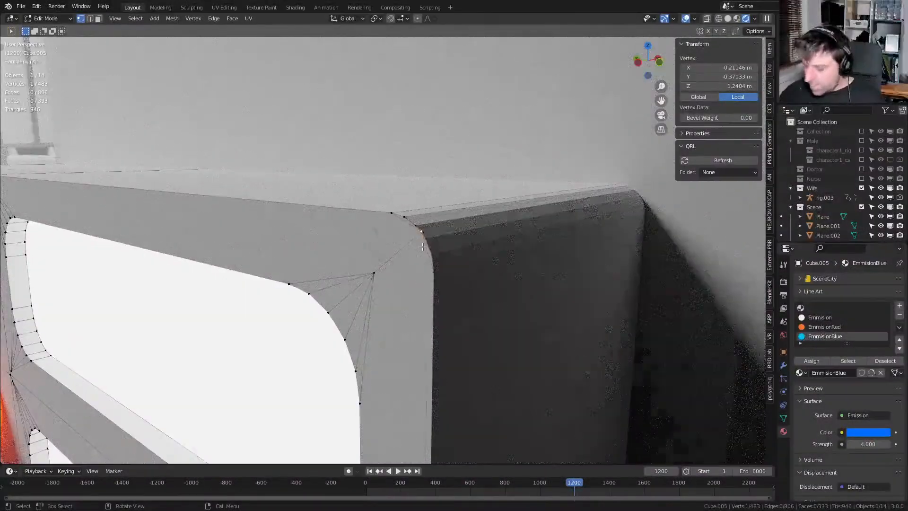
{"action": "left_click", "coordinate": [422, 246]}
{"action": "left_click", "coordinate": [415, 263]}
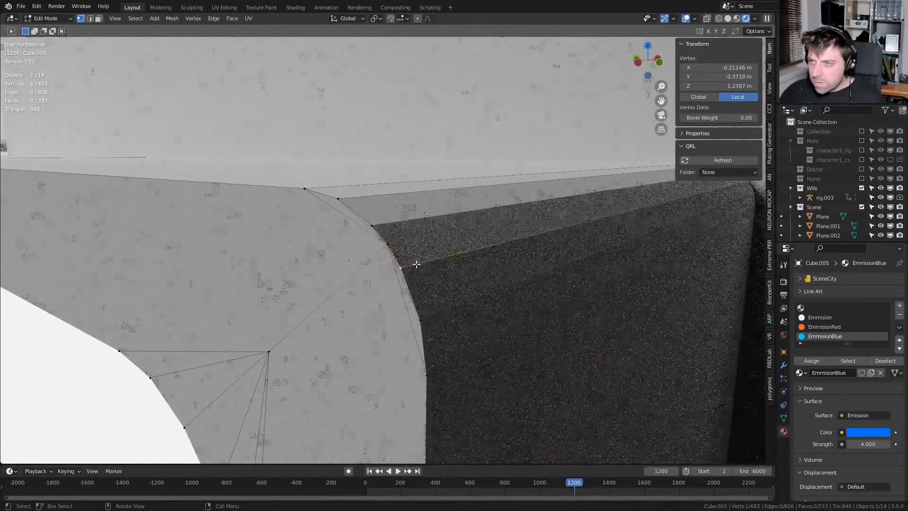
{"action": "left_click", "coordinate": [395, 244]}
{"action": "key", "text": "g"}
{"action": "key", "text": "g"}
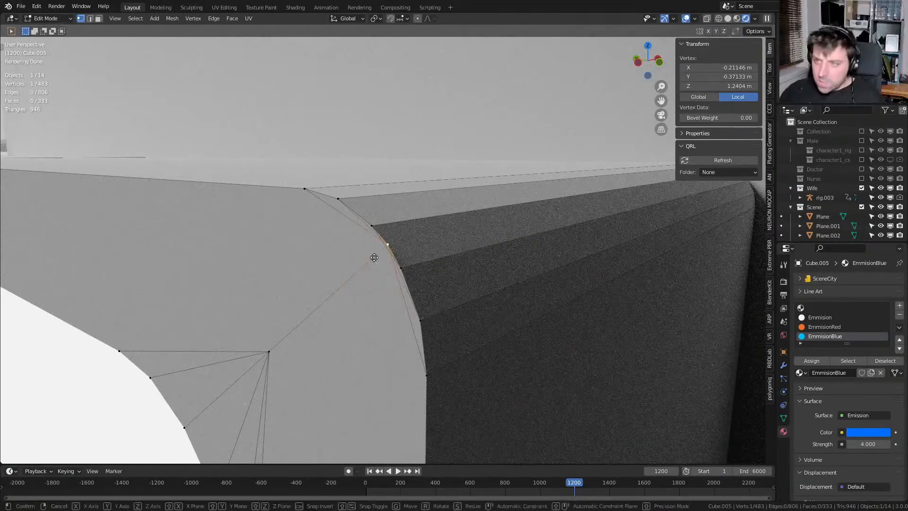
{"action": "left_click", "coordinate": [373, 272]}
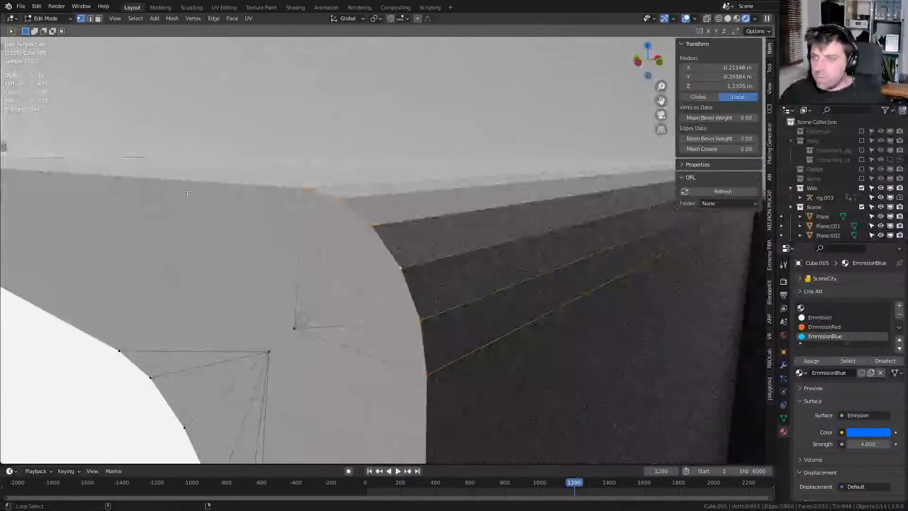
Select the edges all around the control panel's front outline and bevel them with 5 segments and a width of 0.00347 m
{"action": "key", "text": "alt+a"}
{"action": "left_click", "coordinate": [320, 197], "text": "alt"}
{"action": "scroll", "coordinate": [398, 387], "scroll_direction": "down", "scroll_amount": 10}
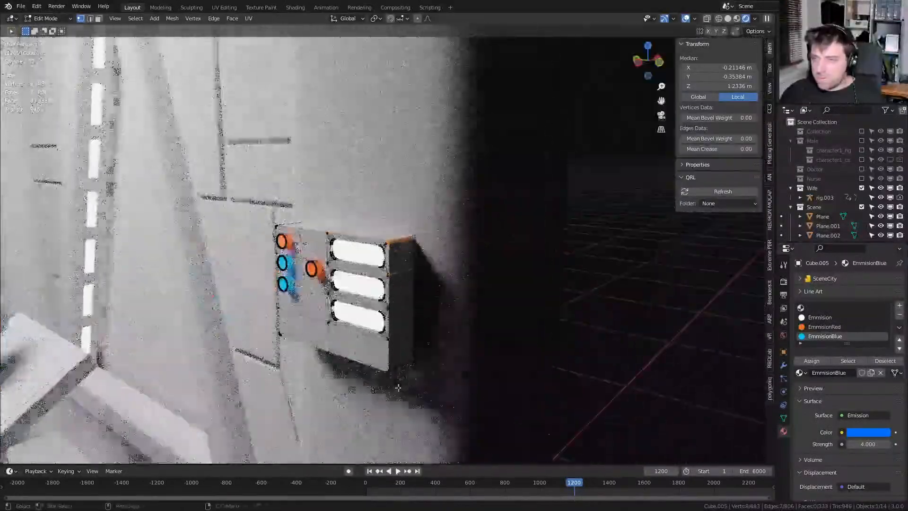
{"action": "middle_click_drag", "start_coordinate": [398, 387], "coordinate": [398, 357], "text": "shift"}
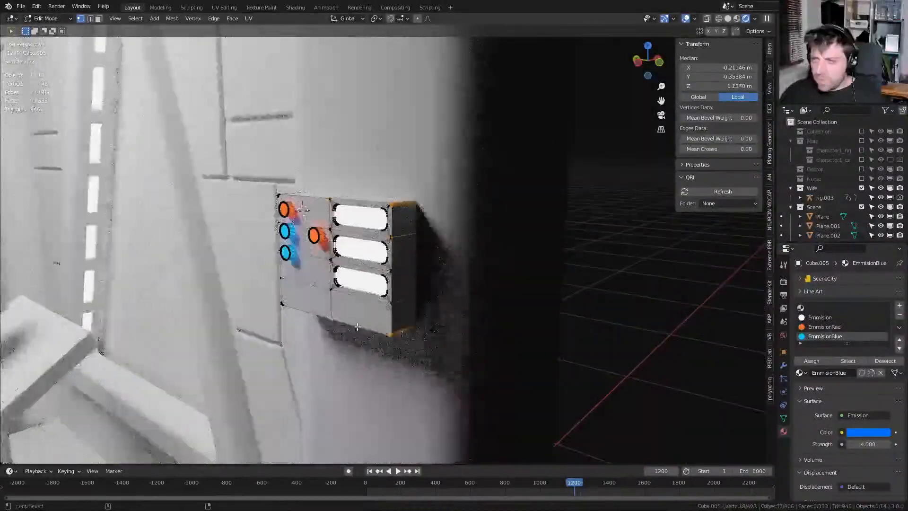
{"action": "left_click", "coordinate": [279, 283], "text": "alt+shift"}
{"action": "left_click", "coordinate": [286, 196], "text": "alt+shift"}
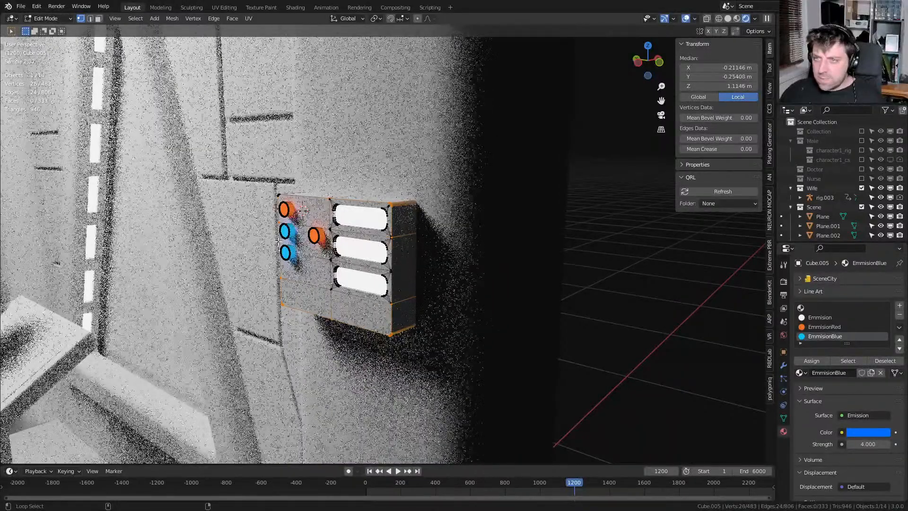
{"action": "scroll", "coordinate": [371, 308], "scroll_direction": "up", "scroll_amount": 5}
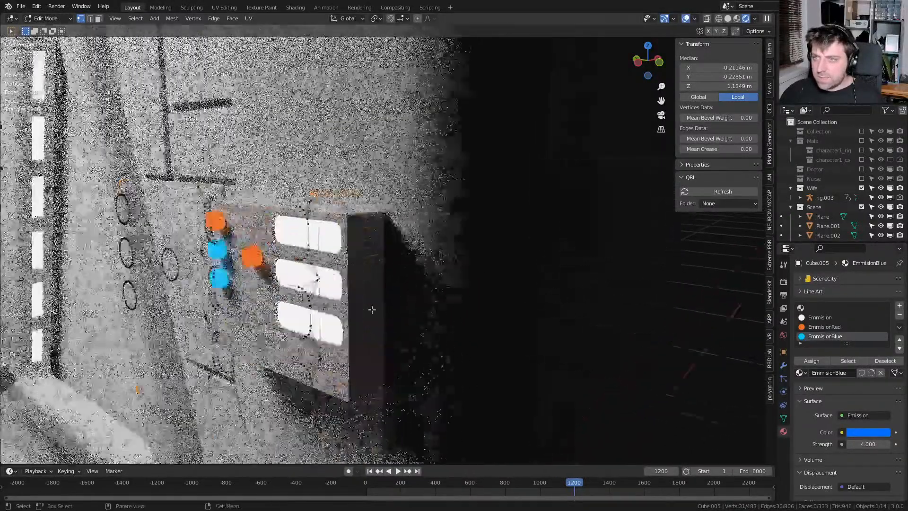
{"action": "left_click", "coordinate": [322, 355], "text": "alt+shift"}
{"action": "middle_click_drag", "start_coordinate": [330, 377], "coordinate": [359, 376], "text": "shift"}
{"action": "key", "text": "ctrl+b"}
{"action": "left_click", "coordinate": [456, 348]}
{"action": "scroll", "coordinate": [456, 349], "scroll_direction": "down", "scroll_amount": 3}
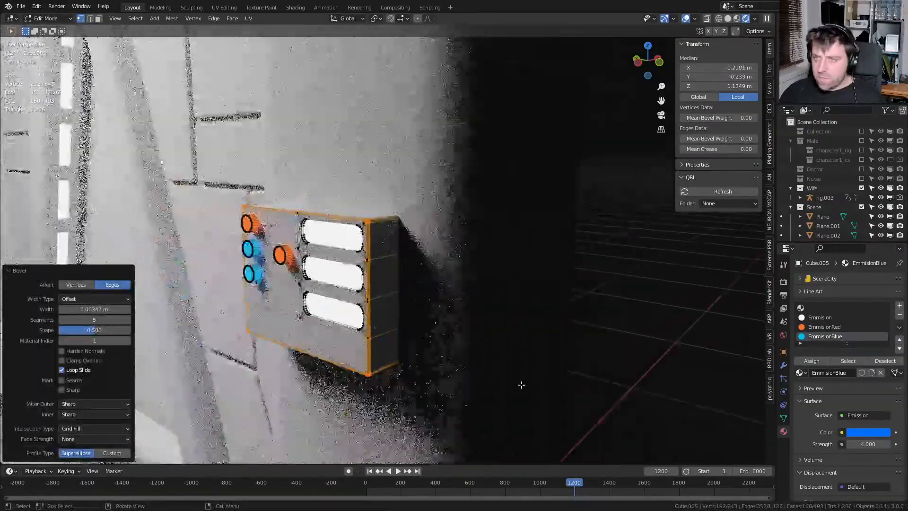
{"action": "key", "text": "Tab"}
{"action": "left_click", "coordinate": [539, 392]}
Move the control panel's entire mesh along the X axis so it sinks deeper into the pillar
{"action": "scroll", "coordinate": [539, 392], "scroll_direction": "down", "scroll_amount": 2}
{"action": "mouse_move", "coordinate": [539, 393]}
{"action": "middle_mouse_down"}
{"action": "mouse_move", "coordinate": [619, 385]}
{"action": "mouse_move", "coordinate": [527, 399]}
{"action": "middle_mouse_up"}
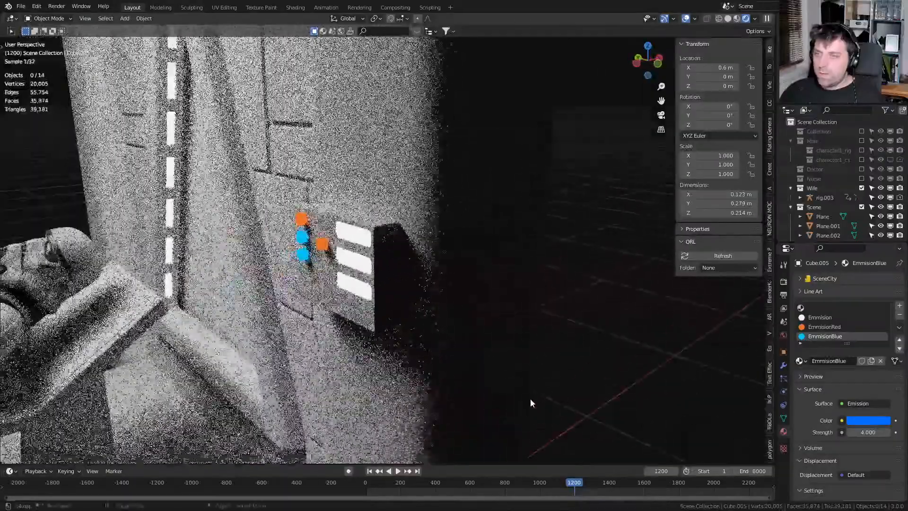
{"action": "scroll", "coordinate": [526, 400], "scroll_direction": "up", "scroll_amount": 2}
{"action": "key", "text": "Tab"}
{"action": "key", "text": "a"}
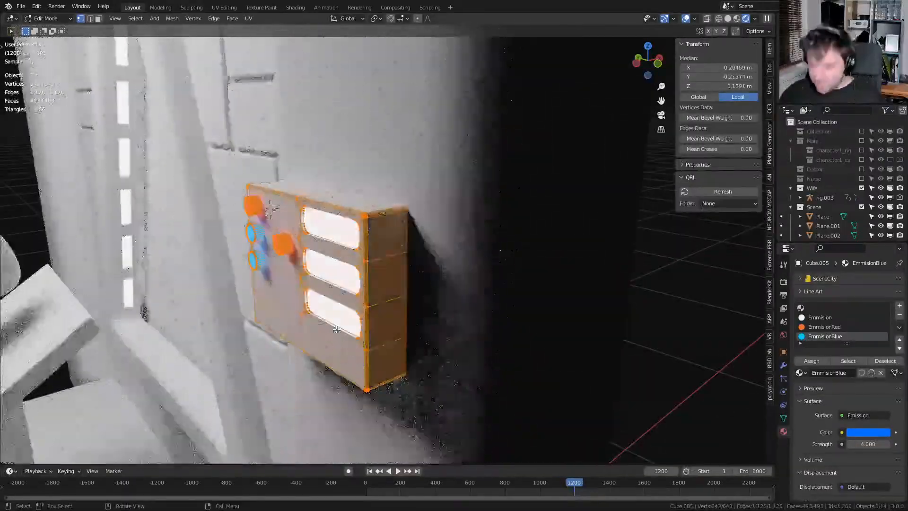
{"action": "key", "text": "g"}
{"action": "key", "text": "x"}
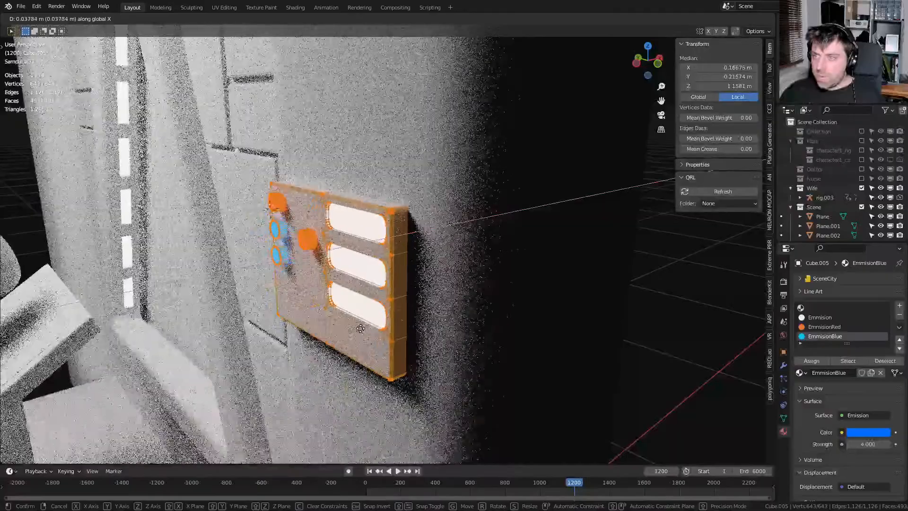
{"action": "left_click", "coordinate": [482, 357]}
{"action": "scroll", "coordinate": [555, 396], "scroll_direction": "down", "scroll_amount": 2}
{"action": "scroll", "coordinate": [556, 396], "scroll_direction": "down", "scroll_amount": 4}
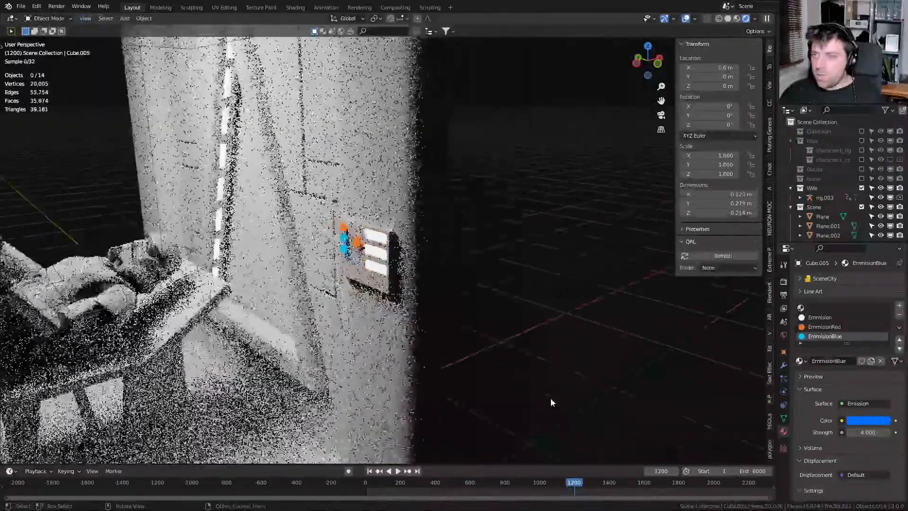
{"action": "middle_click_drag", "start_coordinate": [569, 393], "coordinate": [572, 335]}
{"action": "key", "text": "Tab"}
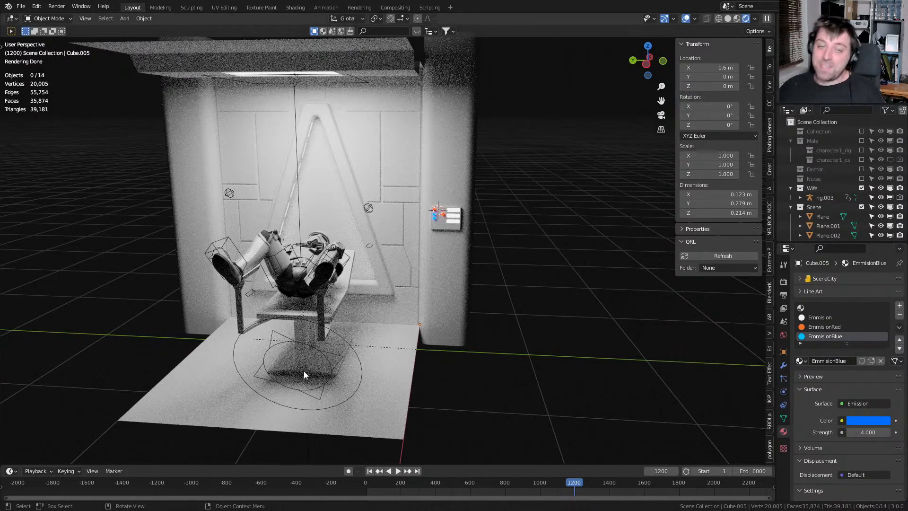
Duplicate the back wall plane with the triangular recess and place the copy 3 m along Y, beyond the opposite pillar
{"action": "middle_click_drag", "start_coordinate": [469, 291], "coordinate": [496, 265]}
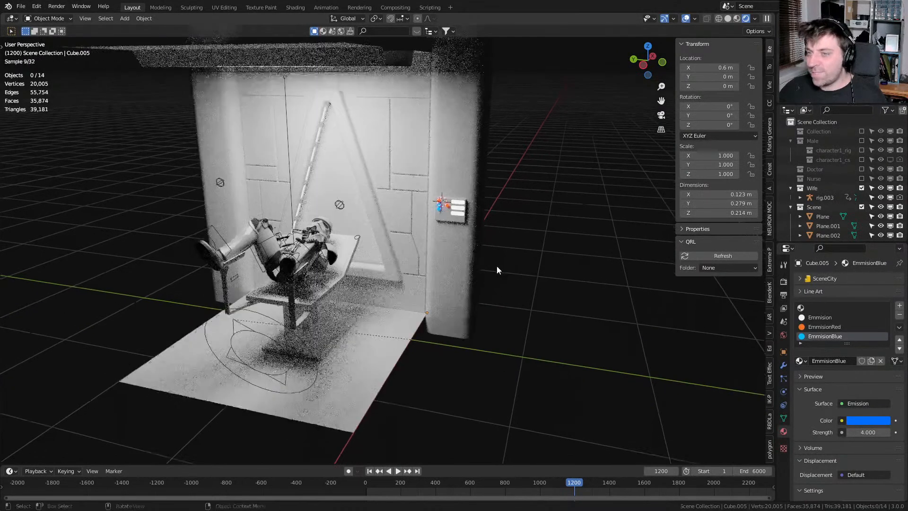
{"action": "left_click", "coordinate": [393, 360]}
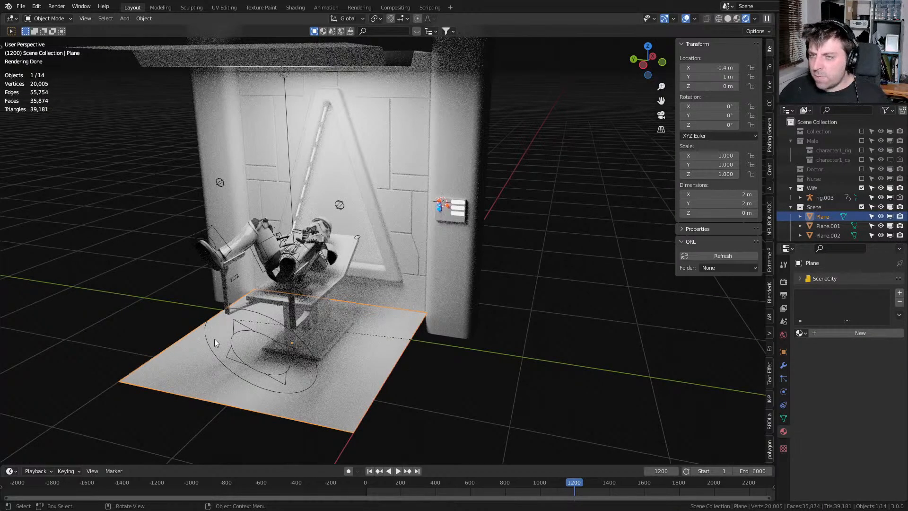
{"action": "middle_click_drag", "start_coordinate": [236, 344], "coordinate": [291, 347], "text": "shift"}
{"action": "middle_click_drag", "start_coordinate": [239, 262], "coordinate": [262, 262], "text": "shift"}
{"action": "left_click", "coordinate": [334, 183]}
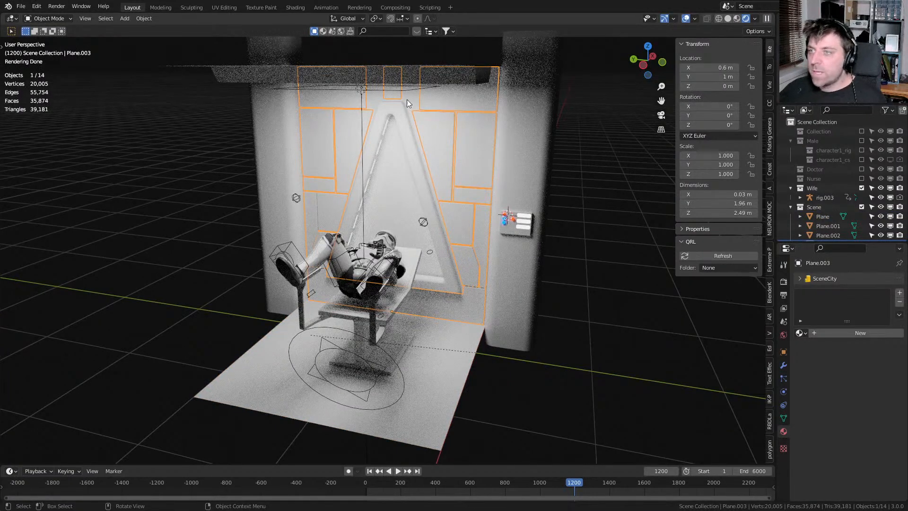
{"action": "left_click", "coordinate": [413, 117]}
{"action": "middle_click_drag", "start_coordinate": [444, 208], "coordinate": [507, 235], "text": "shift"}
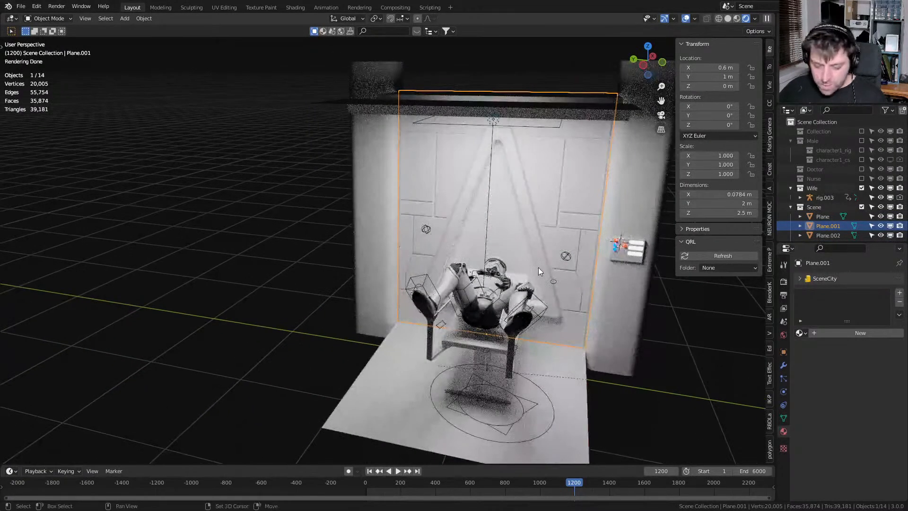
{"action": "key", "text": "shift+d"}
{"action": "key", "text": "y"}
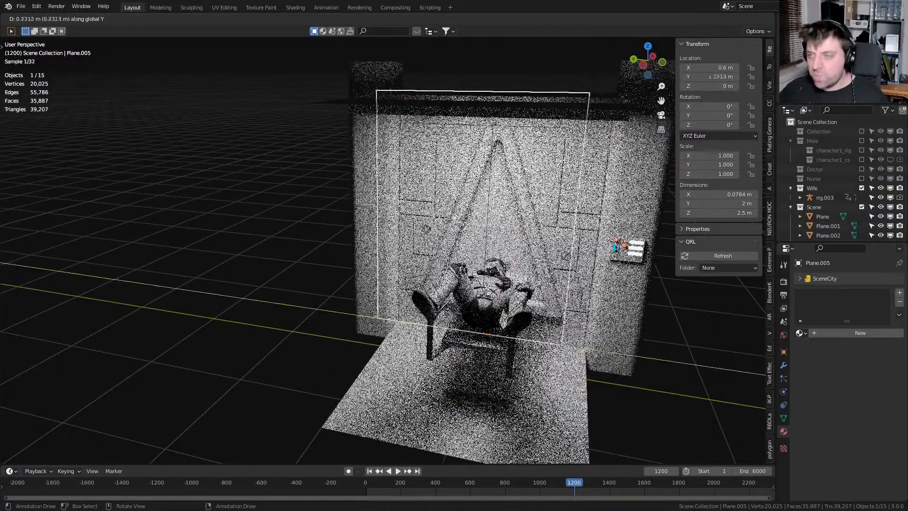
{"action": "left_click", "coordinate": [294, 257], "text": "ctrl"}
{"action": "mouse_move", "coordinate": [295, 256]}
{"action": "middle_mouse_down", "text": "shift"}
{"action": "mouse_move", "coordinate": [387, 271]}
{"action": "mouse_move", "coordinate": [401, 296]}
{"action": "mouse_move", "coordinate": [435, 304]}
{"action": "middle_mouse_up", "text": "shift"}
{"action": "scroll", "coordinate": [387, 271], "scroll_direction": "up", "scroll_amount": 2}
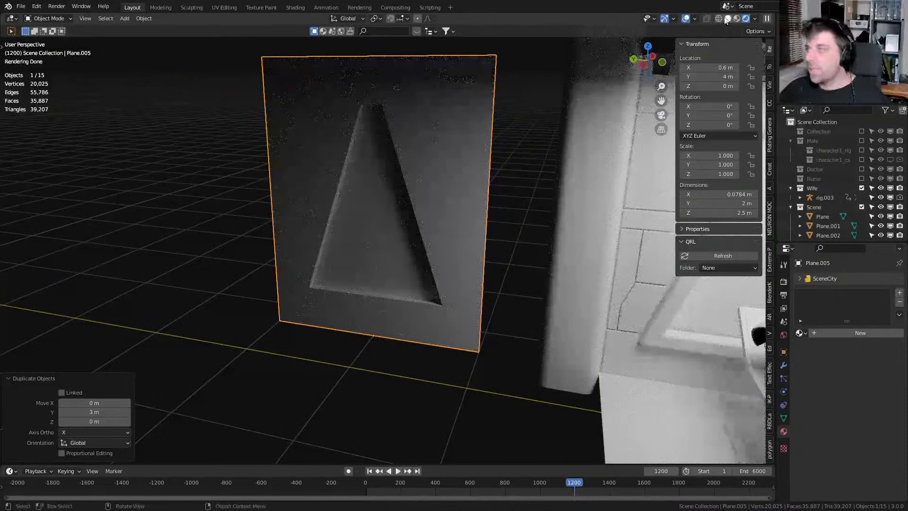
Open the duplicated wall in Edit Mode and show it in wireframe so all its vertices can be reached
{"action": "left_click", "coordinate": [727, 19]}
{"action": "middle_click_drag", "start_coordinate": [386, 249], "coordinate": [440, 213]}
{"action": "key", "text": "Tab"}
{"action": "scroll", "coordinate": [440, 213], "scroll_direction": "up", "scroll_amount": 2}
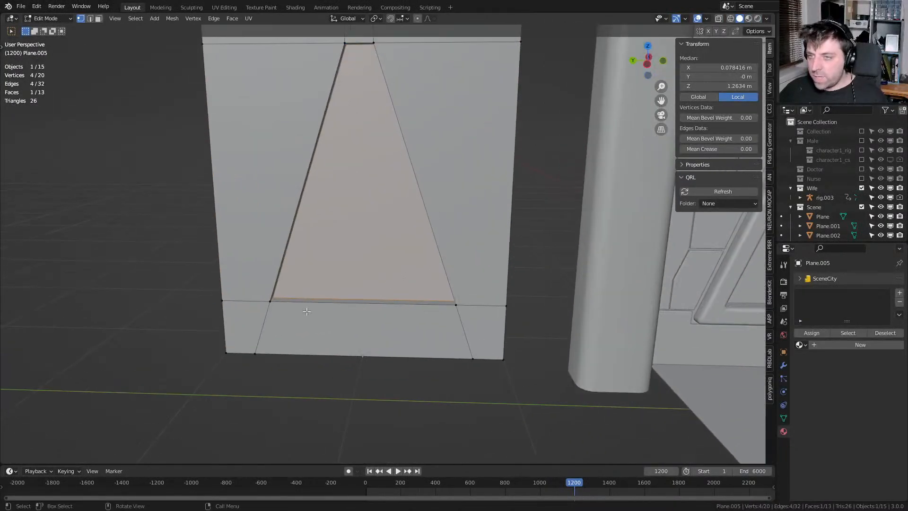
{"action": "left_click", "coordinate": [271, 301]}
{"action": "key", "text": "z"}
{"action": "left_click", "coordinate": [261, 329]}
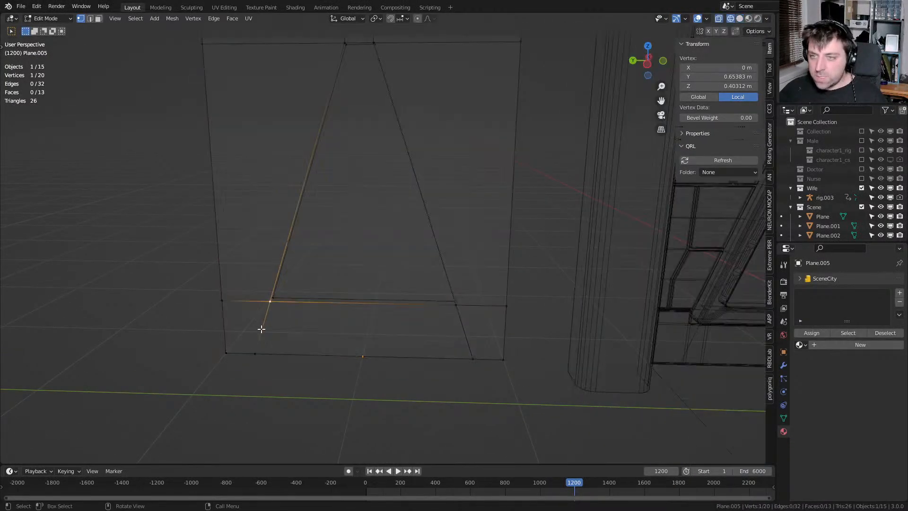
Delete all vertices of the duplicated wall except its four outer corners
{"action": "left_click", "coordinate": [229, 354]}
{"action": "middle_click_drag", "start_coordinate": [226, 144], "coordinate": [227, 186], "text": "shift"}
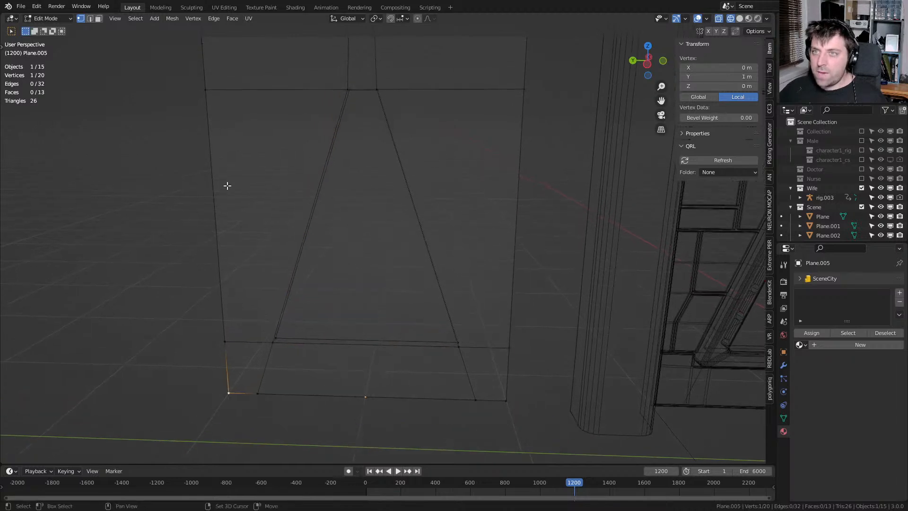
{"action": "middle_click_drag", "start_coordinate": [194, 67], "coordinate": [200, 117], "text": "shift"}
{"action": "left_click", "coordinate": [205, 83], "text": "shift"}
{"action": "left_click", "coordinate": [532, 82], "text": "shift"}
{"action": "middle_click_drag", "start_coordinate": [506, 440], "coordinate": [502, 360], "text": "shift"}
{"action": "left_click", "coordinate": [504, 362], "text": "shift"}
{"action": "key", "text": "ctrl+i"}
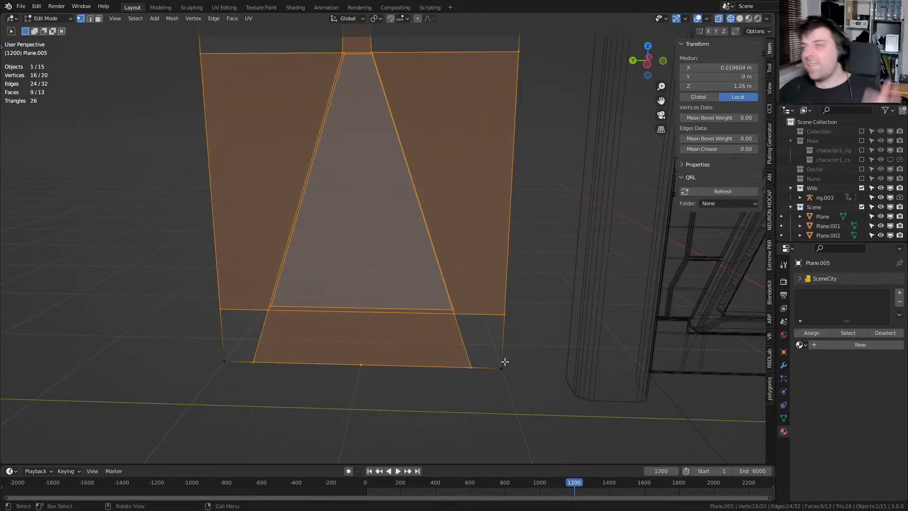
{"action": "key", "text": "x"}
{"action": "left_click", "coordinate": [504, 362]}
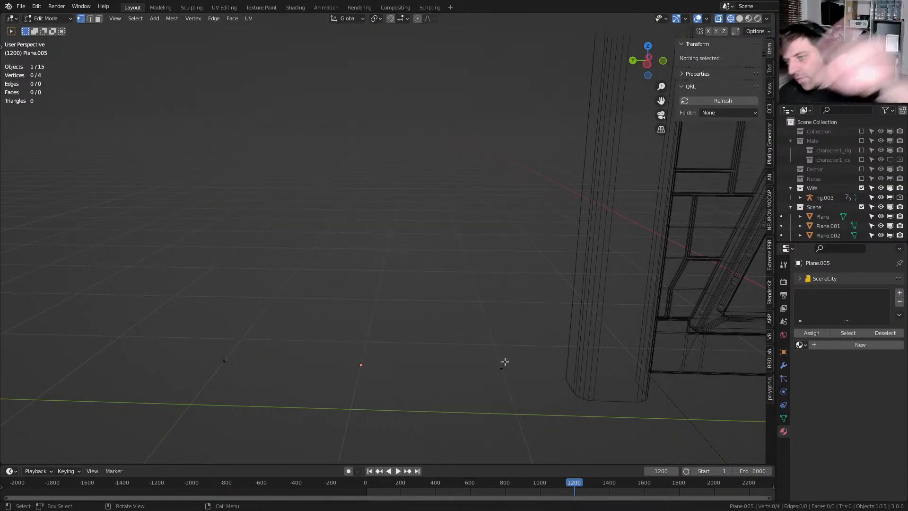
Fill the four remaining corner vertices with a single flat face and return to Object Mode
{"action": "key", "text": "f"}
{"action": "scroll", "coordinate": [317, 291], "scroll_direction": "down", "scroll_amount": 2}
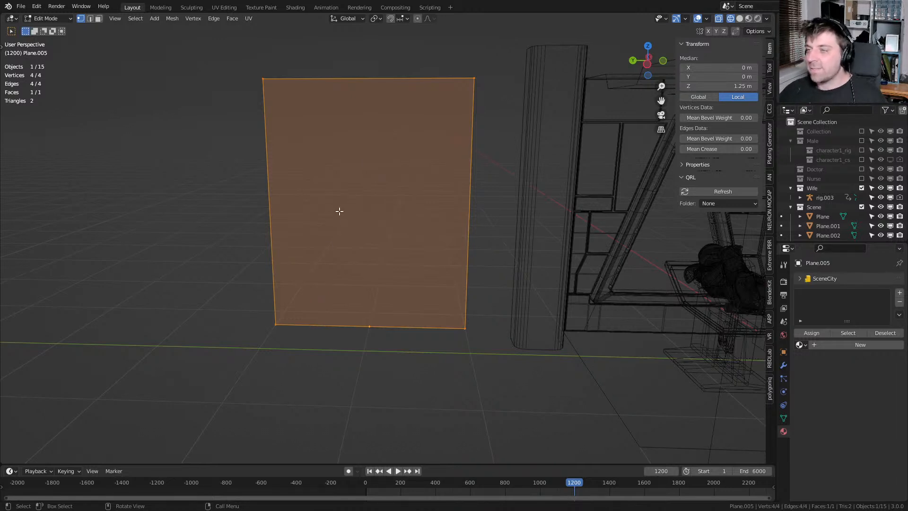
{"action": "middle_click_drag", "start_coordinate": [591, 173], "coordinate": [515, 175], "text": "shift"}
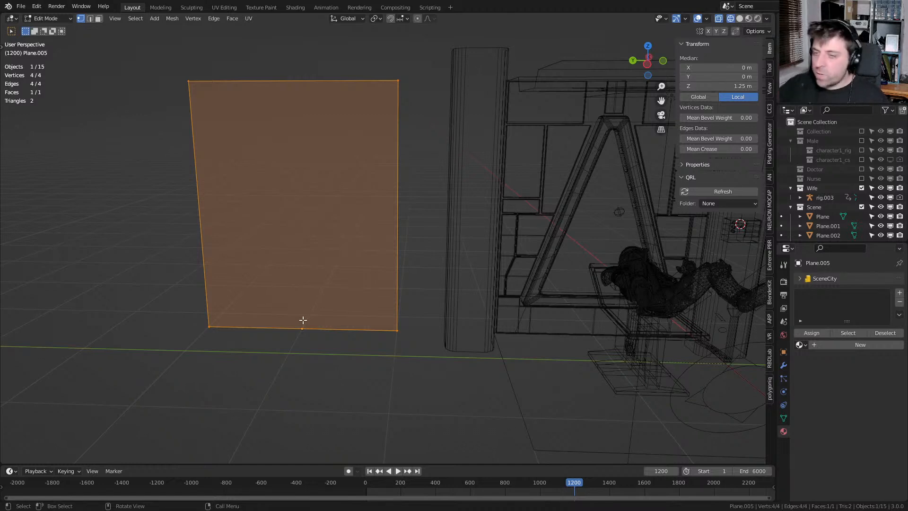
{"action": "key", "text": "Tab"}
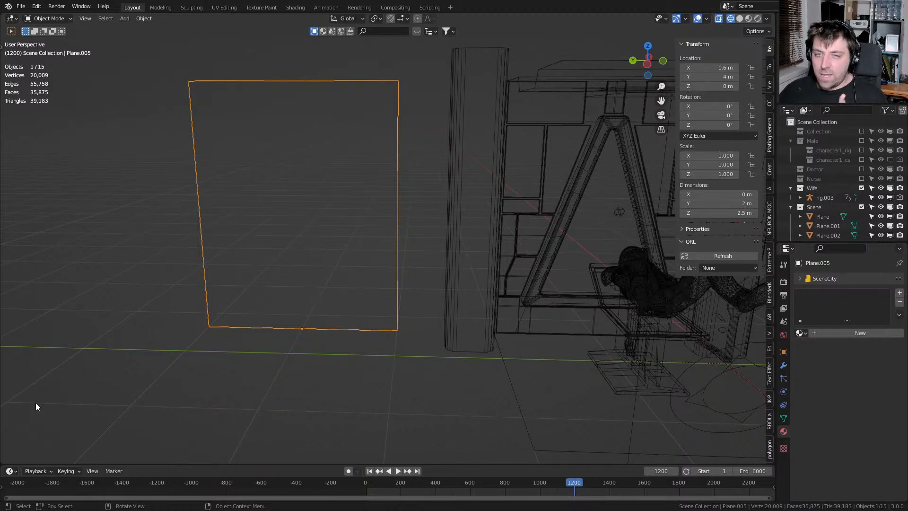
Split the 3D viewport horizontally, turn the lower area into an Asset Browser and load the Markom3D library
{"action": "left_click_drag", "start_coordinate": [3, 461], "coordinate": [5, 315]}
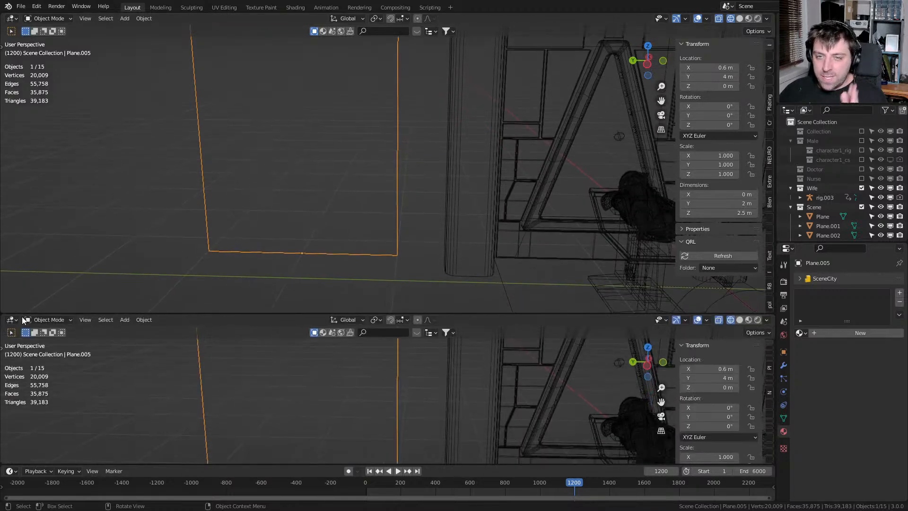
{"action": "left_click", "coordinate": [17, 320]}
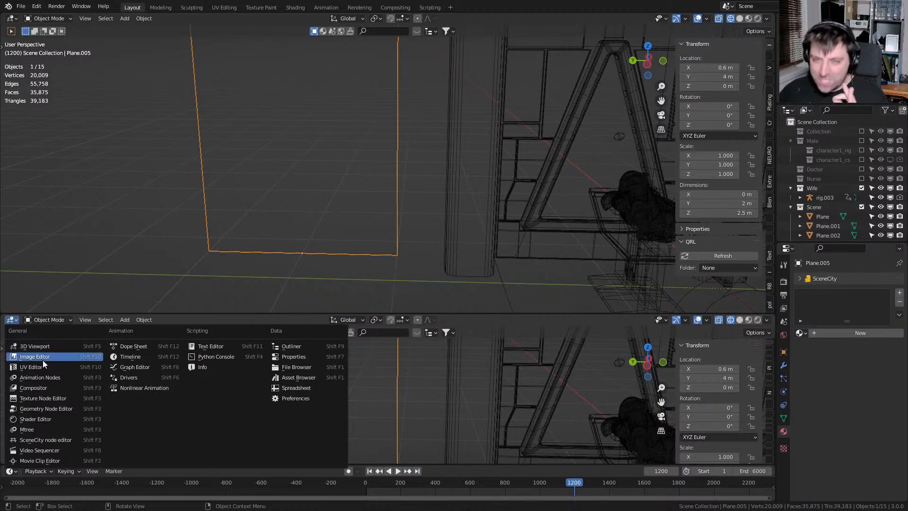
{"action": "left_click", "coordinate": [305, 377]}
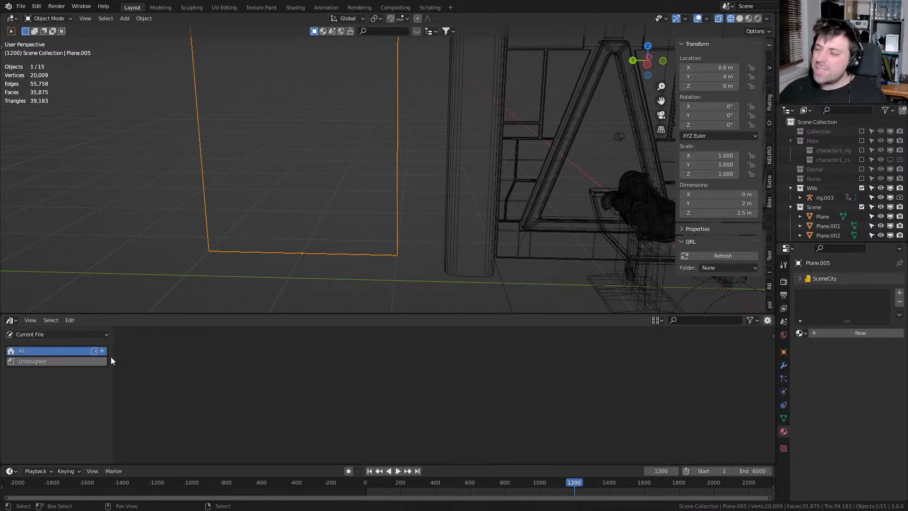
{"action": "left_click", "coordinate": [103, 335]}
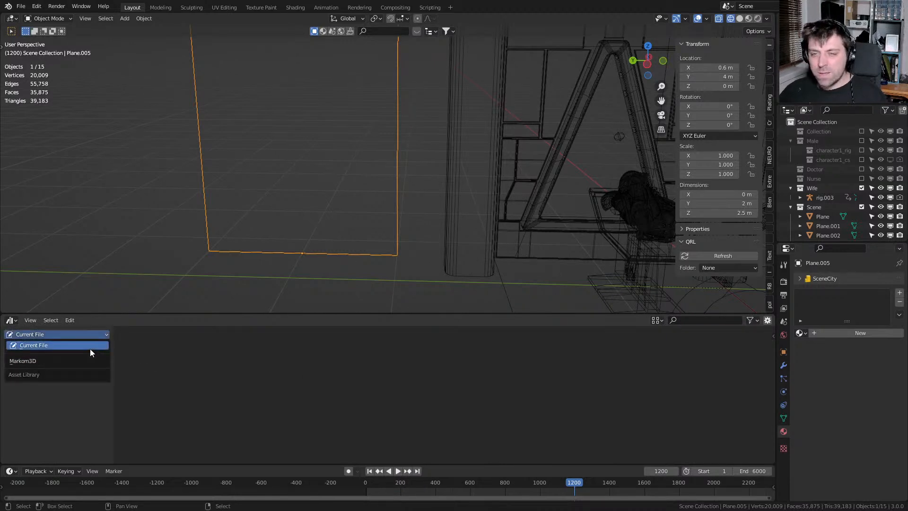
{"action": "left_click", "coordinate": [93, 347]}
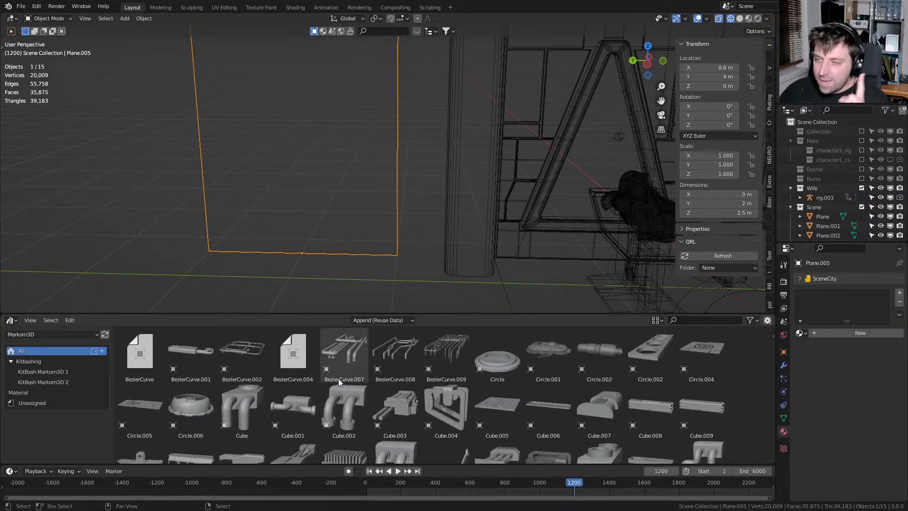
Find the Plane.019 panel asset in the Markom3D library and place it in the scene in front of the flat wall
{"action": "scroll", "coordinate": [616, 393], "scroll_direction": "down", "scroll_amount": 8}
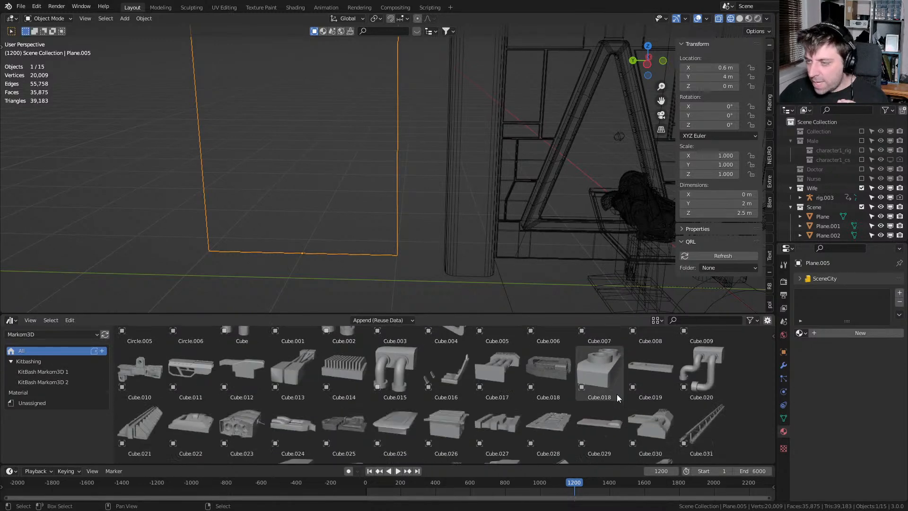
{"action": "scroll", "coordinate": [617, 393], "scroll_direction": "down", "scroll_amount": 10}
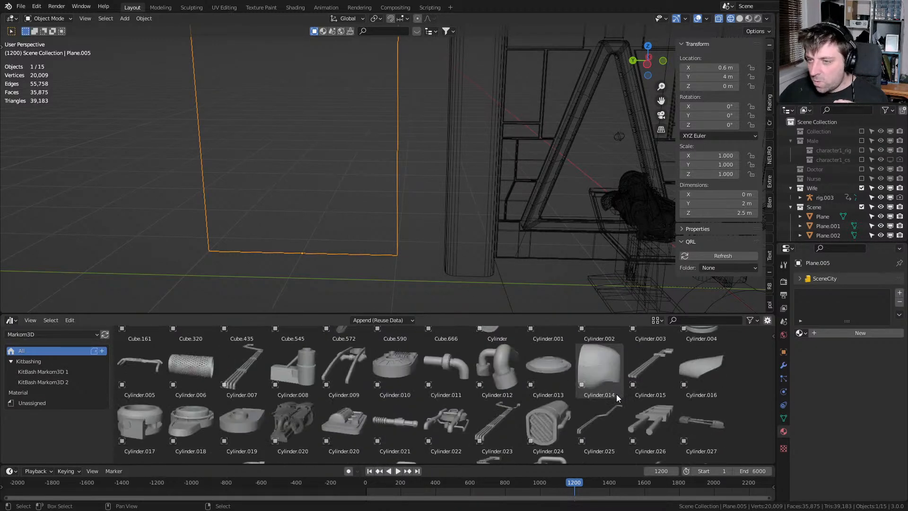
{"action": "scroll", "coordinate": [616, 393], "scroll_direction": "down", "scroll_amount": 8}
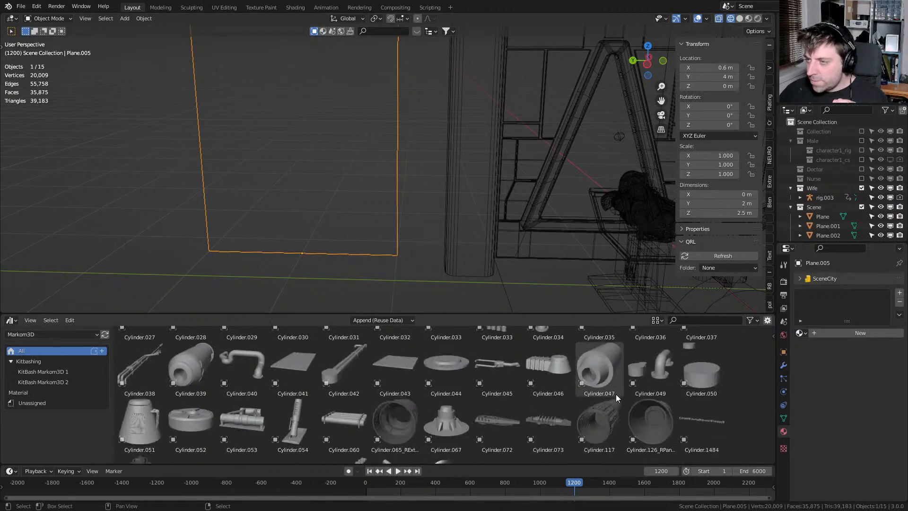
{"action": "scroll", "coordinate": [601, 392], "scroll_direction": "up", "scroll_amount": 2}
{"action": "scroll", "coordinate": [601, 392], "scroll_direction": "down", "scroll_amount": 6}
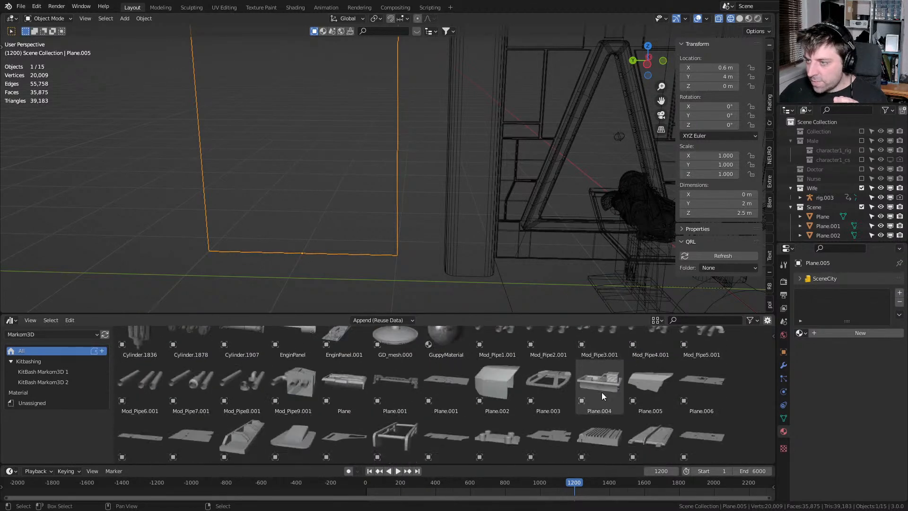
{"action": "scroll", "coordinate": [702, 410], "scroll_direction": "down", "scroll_amount": 2}
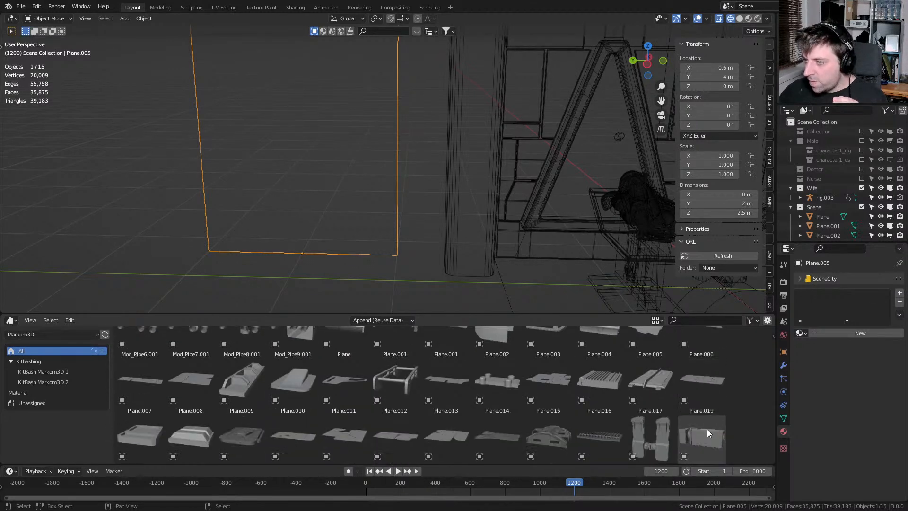
{"action": "left_click", "coordinate": [705, 385]}
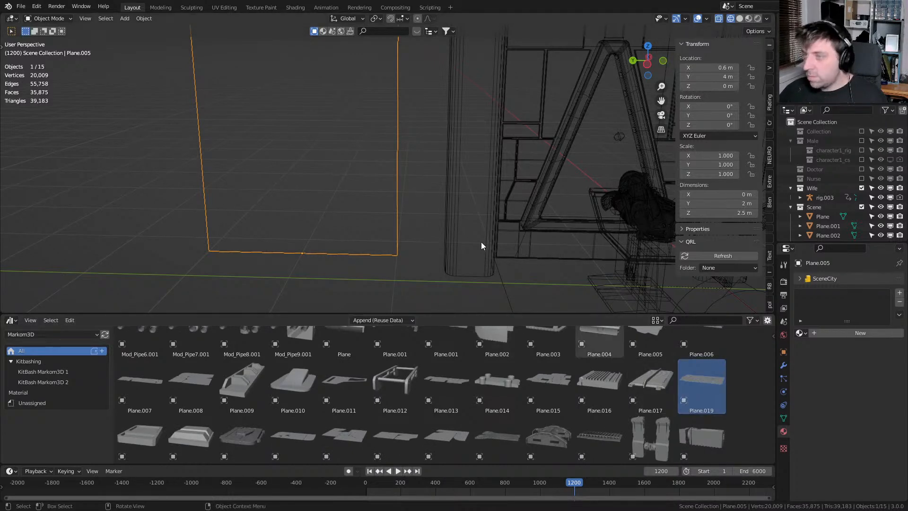
{"action": "scroll", "coordinate": [481, 245], "scroll_direction": "down", "scroll_amount": 5}
{"action": "left_click_drag", "start_coordinate": [694, 388], "coordinate": [390, 229]}
Scale the placed Plane.019 panel down to about 0.173 and rotate it 90° about the global Y axis
{"action": "key", "text": "s"}
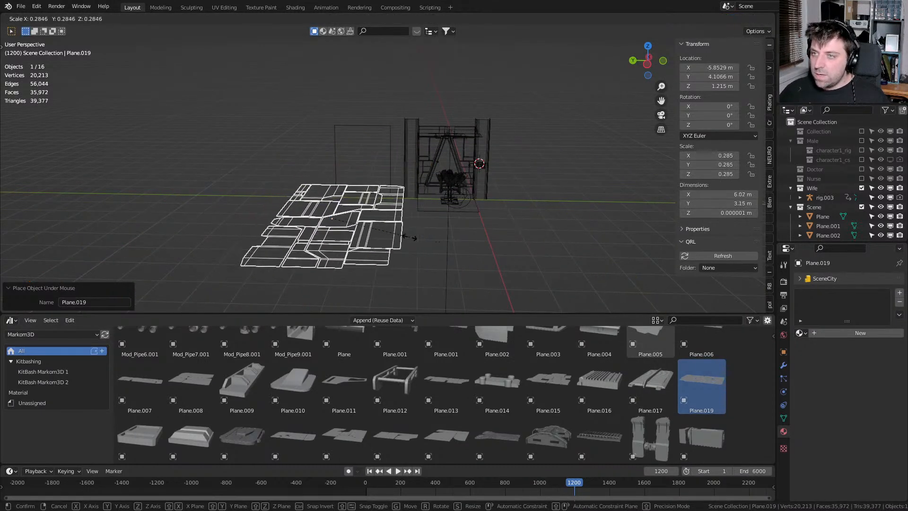
{"action": "left_click", "coordinate": [378, 231]}
{"action": "key", "text": "r"}
{"action": "key", "text": "x"}
{"action": "key", "text": "9"}
{"action": "key", "text": "0"}
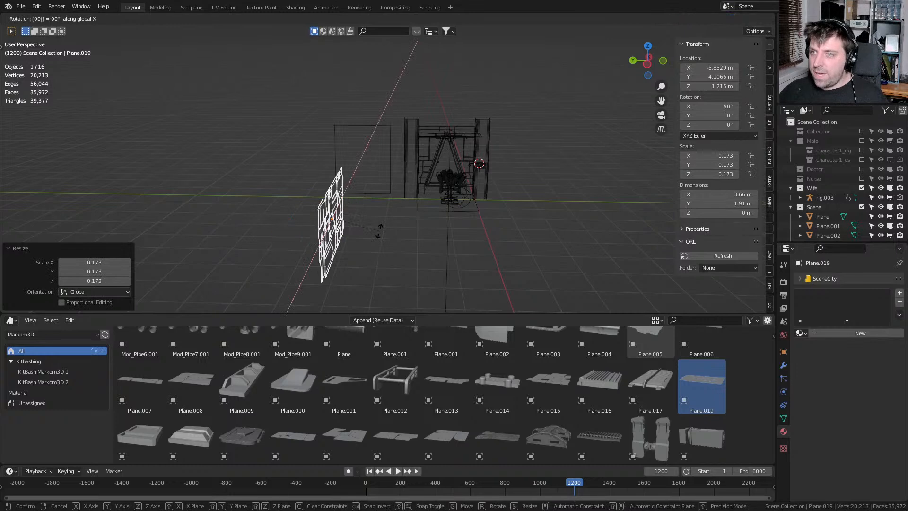
{"action": "key", "text": "y"}
{"action": "left_click", "coordinate": [379, 231]}
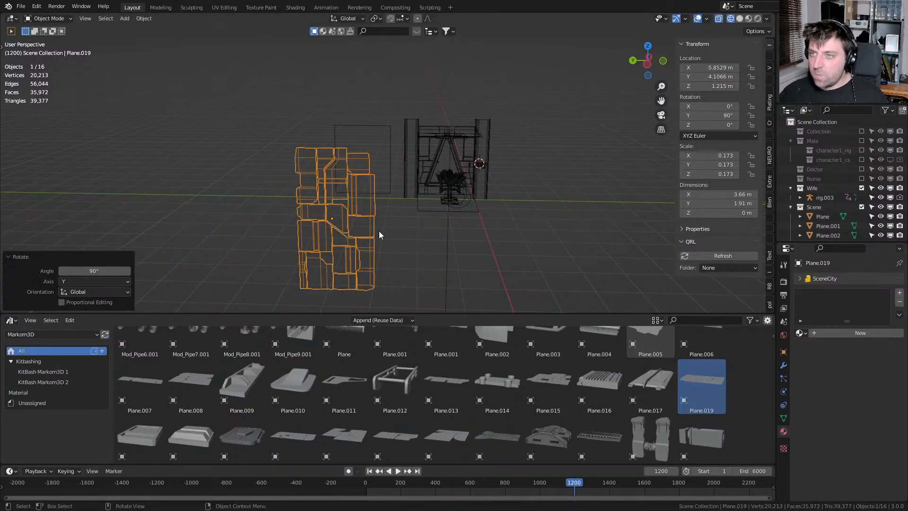
Move the upright Plane.019 kitbash panel about 6.36 m along X in the top view, beside the chair structure
{"action": "key", "text": "KP_7"}
{"action": "key", "text": "g"}
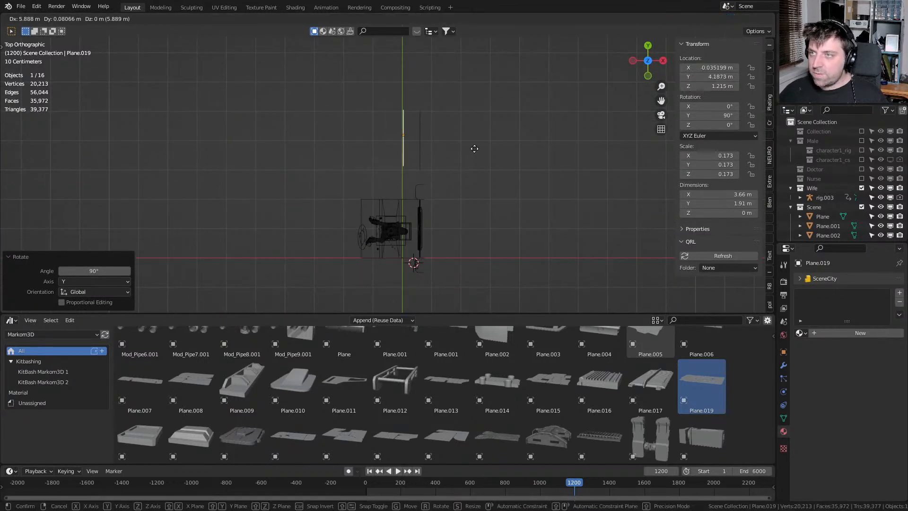
{"action": "left_click", "coordinate": [475, 150]}
{"action": "mouse_move", "coordinate": [475, 150]}
{"action": "middle_mouse_down"}
{"action": "mouse_move", "coordinate": [449, 129]}
{"action": "mouse_move", "coordinate": [381, 178]}
{"action": "mouse_move", "coordinate": [466, 138]}
{"action": "middle_mouse_up"}
Resize the panel to a scale of about 0.149 and shift it in the side view to about Y 4.19 m, Z 1.29 m
{"action": "key", "text": "KP_1"}
{"action": "key", "text": "KP_3"}
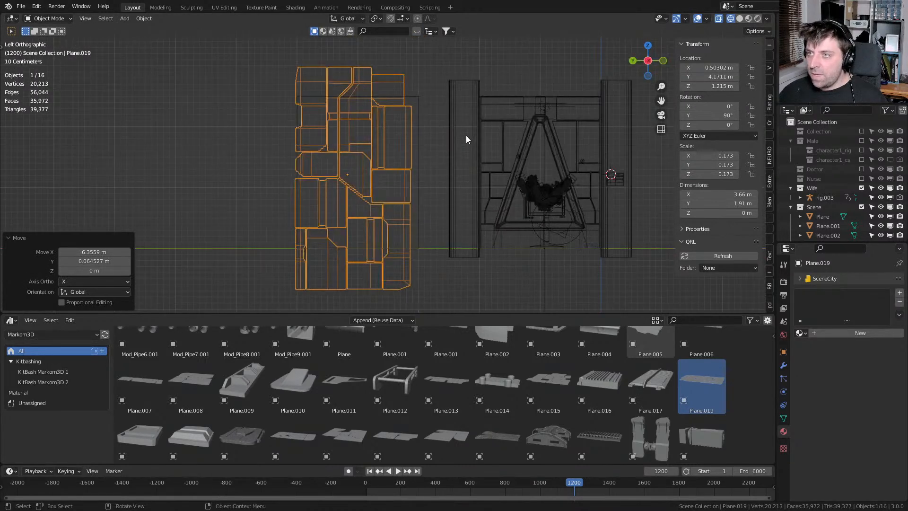
{"action": "scroll", "coordinate": [466, 139], "scroll_direction": "up", "scroll_amount": 3}
{"action": "key", "text": "s"}
{"action": "left_click", "coordinate": [469, 147]}
{"action": "key", "text": "g"}
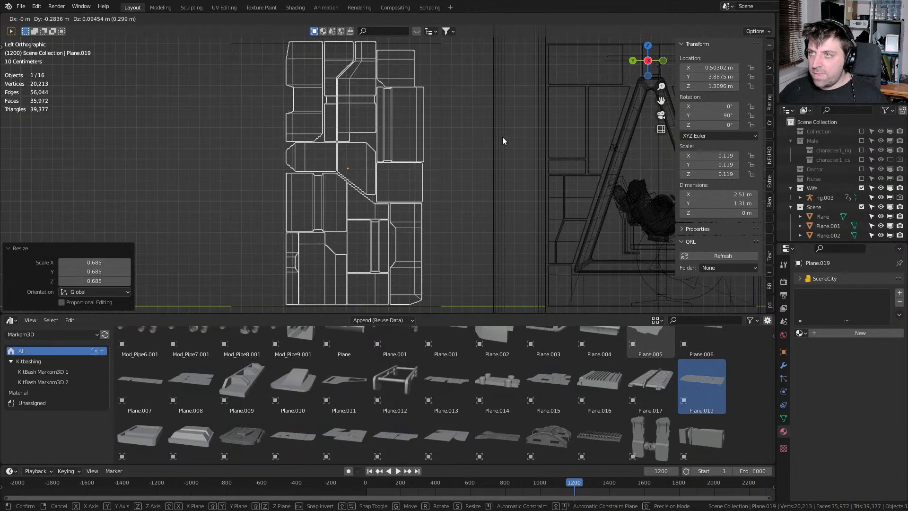
{"action": "left_click", "coordinate": [503, 142]}
{"action": "key", "text": "s"}
{"action": "left_click", "coordinate": [526, 146]}
{"action": "key", "text": "g"}
{"action": "left_click", "coordinate": [510, 146]}
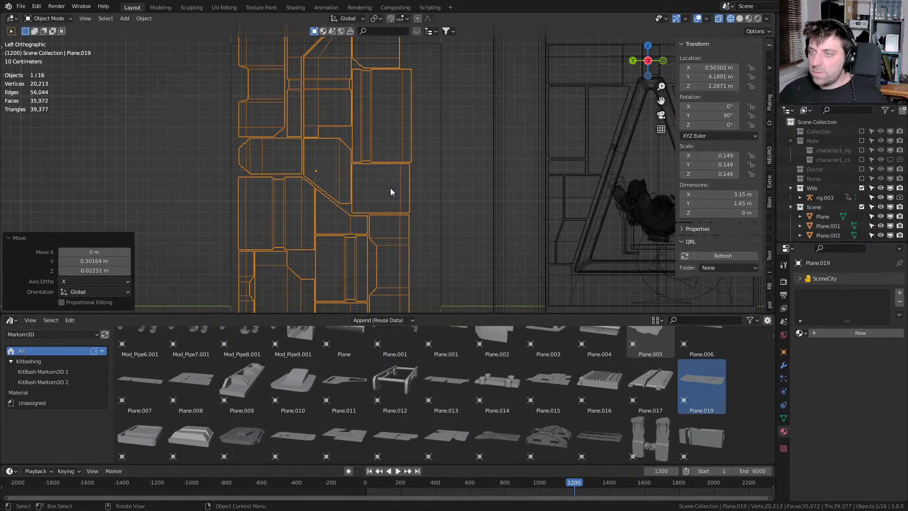
Enlarge the panel to a scale of about 0.177 and place it at about Y 4.09 m, Z 1.36 m
{"action": "key", "text": "s"}
{"action": "right_click", "coordinate": [405, 196]}
{"action": "scroll", "coordinate": [404, 200], "scroll_direction": "down", "scroll_amount": 3}
{"action": "key", "text": "s"}
{"action": "left_click", "coordinate": [435, 194]}
{"action": "key", "text": "g"}
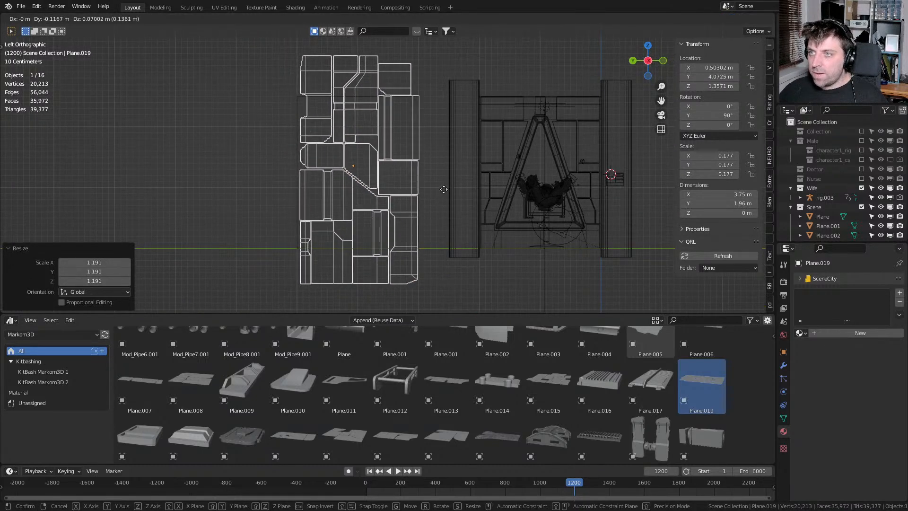
{"action": "left_click", "coordinate": [443, 191]}
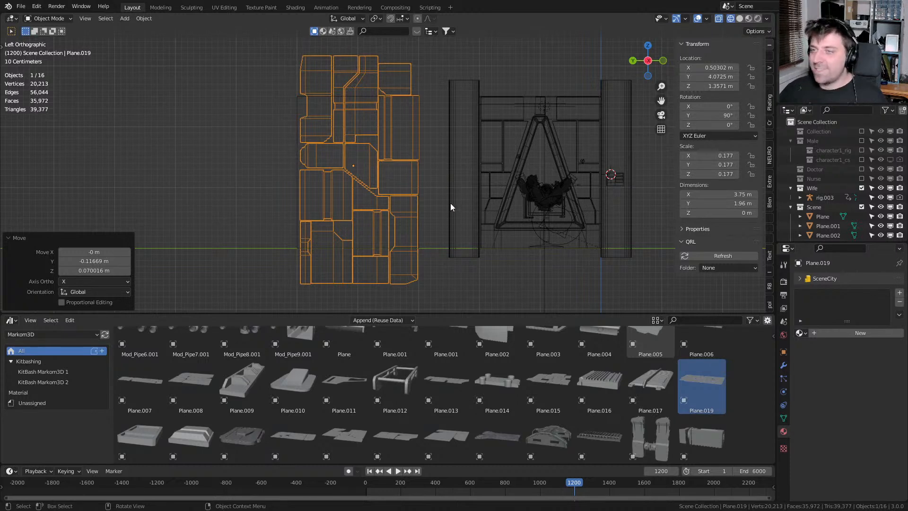
{"action": "key", "text": "g"}
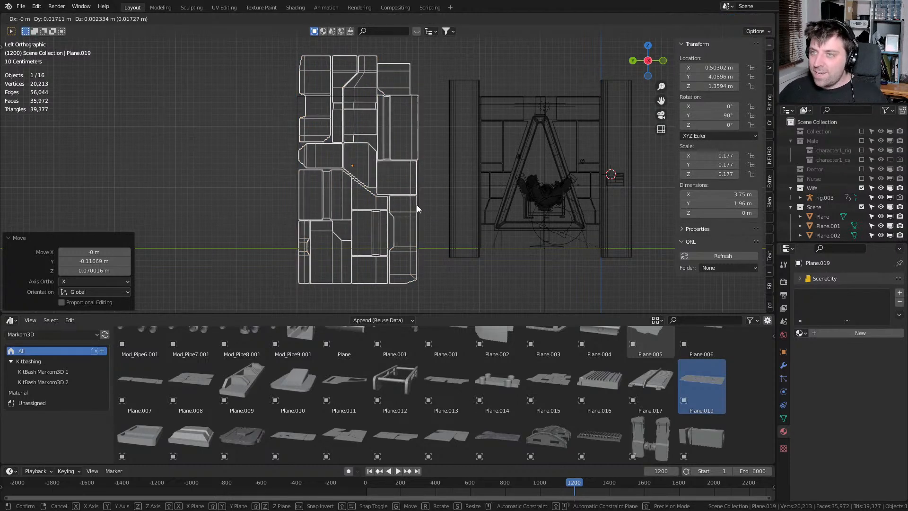
{"action": "left_click", "coordinate": [416, 203]}
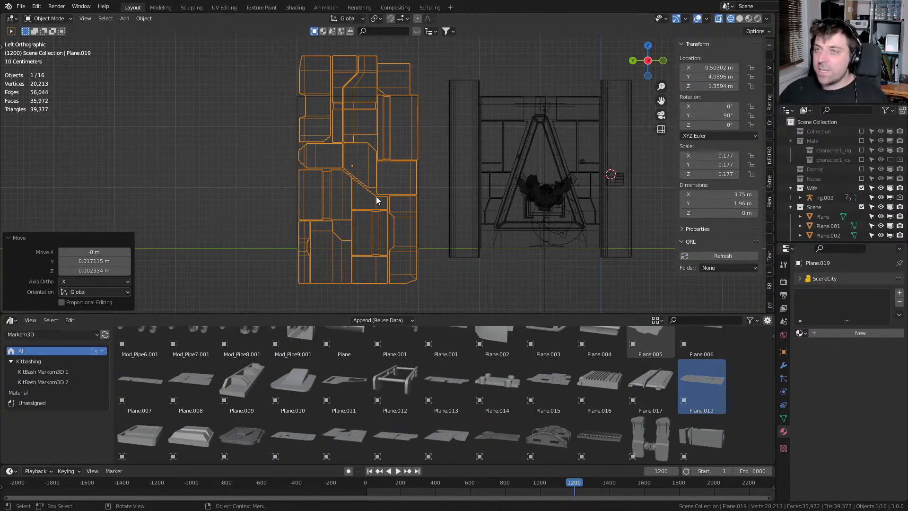
Switch to a new Blender session, dismiss the splash screen and make its window fullscreen
{"action": "left_click", "coordinate": [526, 47]}
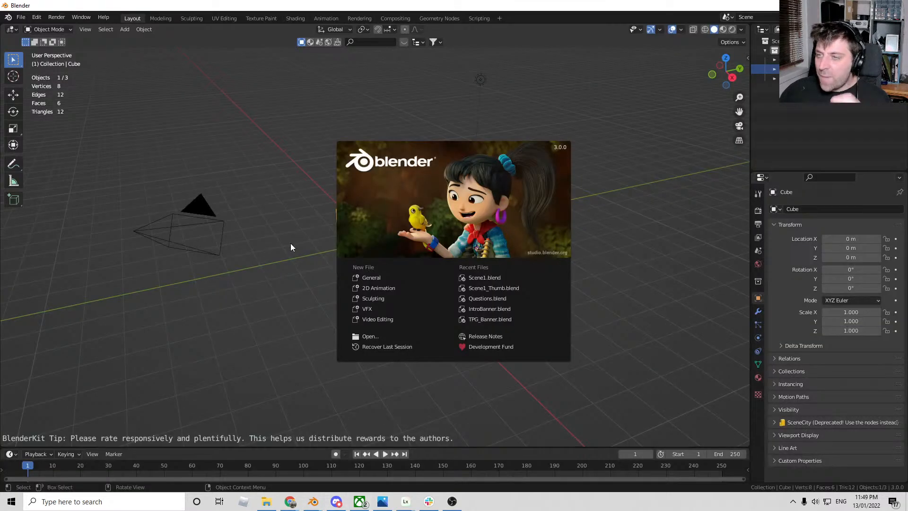
{"action": "left_click", "coordinate": [290, 246]}
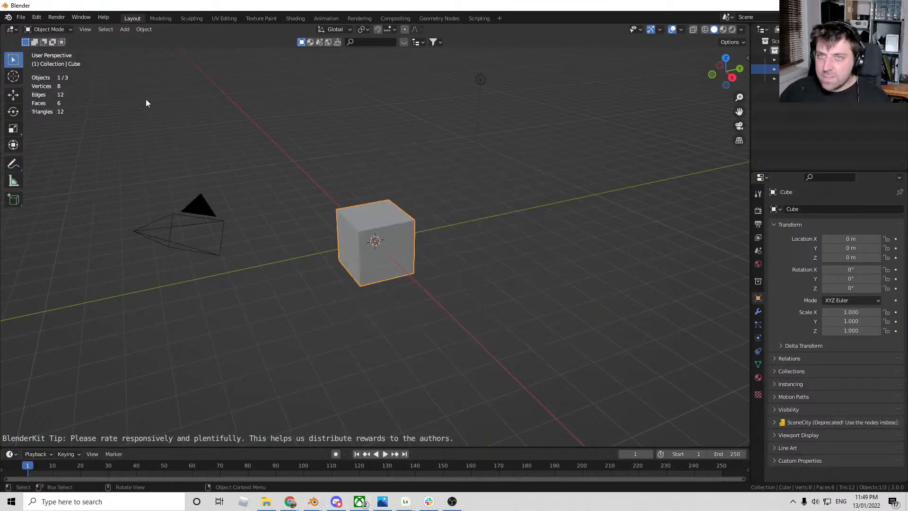
{"action": "left_click", "coordinate": [20, 17]}
{"action": "left_click", "coordinate": [379, 143]}
{"action": "key", "text": "F3"}
{"action": "type", "text": "ful"}
{"action": "key", "text": "Return"}
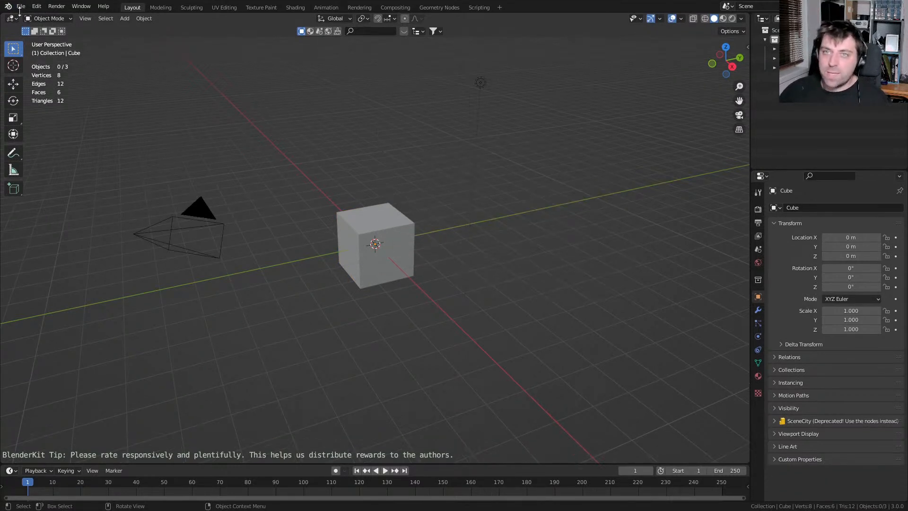
Open ScifiApartment_Org.blend from F:\Markom3D\ScifiApartment without saving the default scene
{"action": "left_click", "coordinate": [21, 7]}
{"action": "mouse_move", "coordinate": [59, 37]}
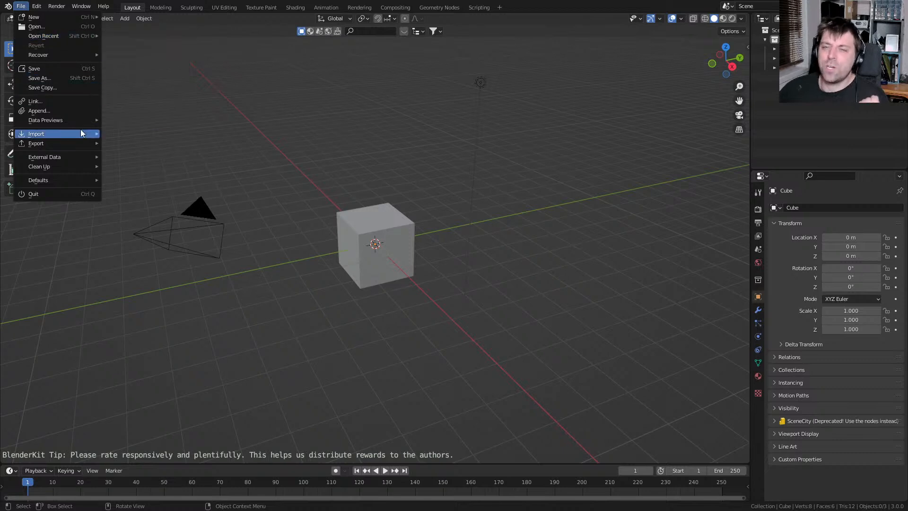
{"action": "left_click", "coordinate": [70, 27]}
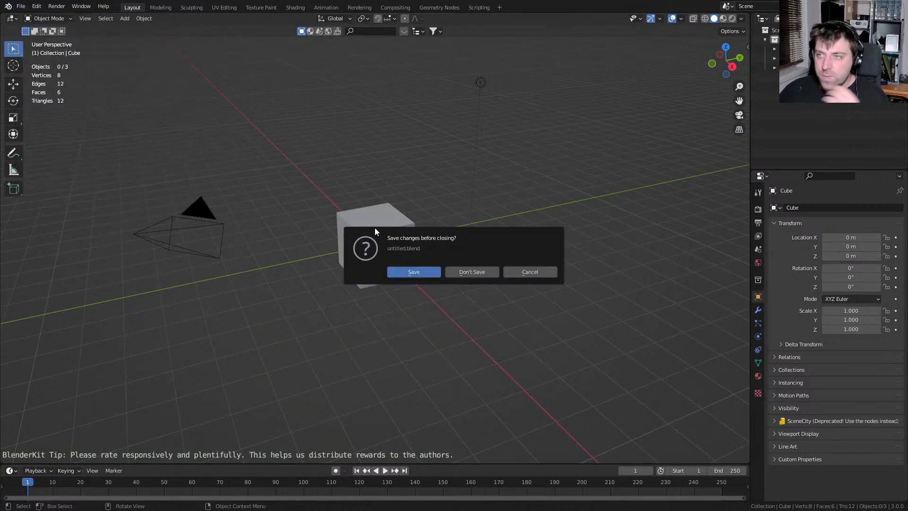
{"action": "left_click", "coordinate": [467, 271]}
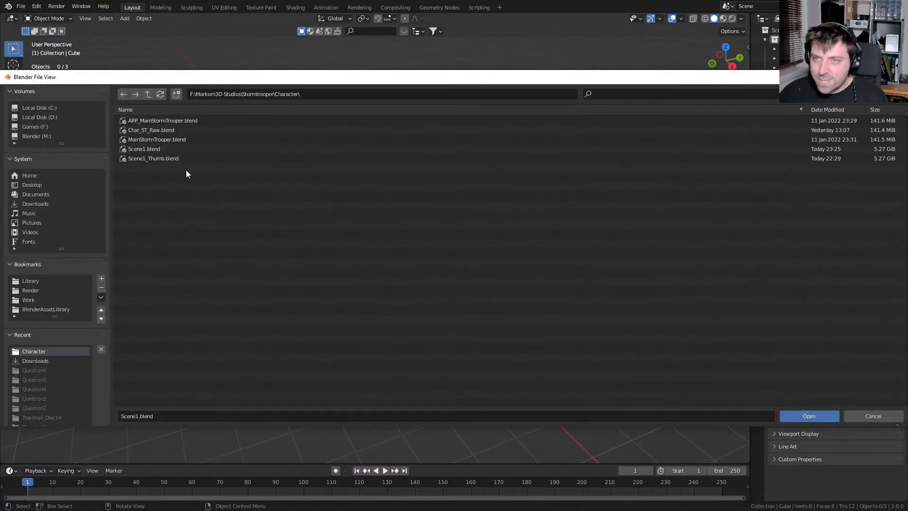
{"action": "left_click", "coordinate": [143, 94]}
{"action": "left_click", "coordinate": [144, 93]}
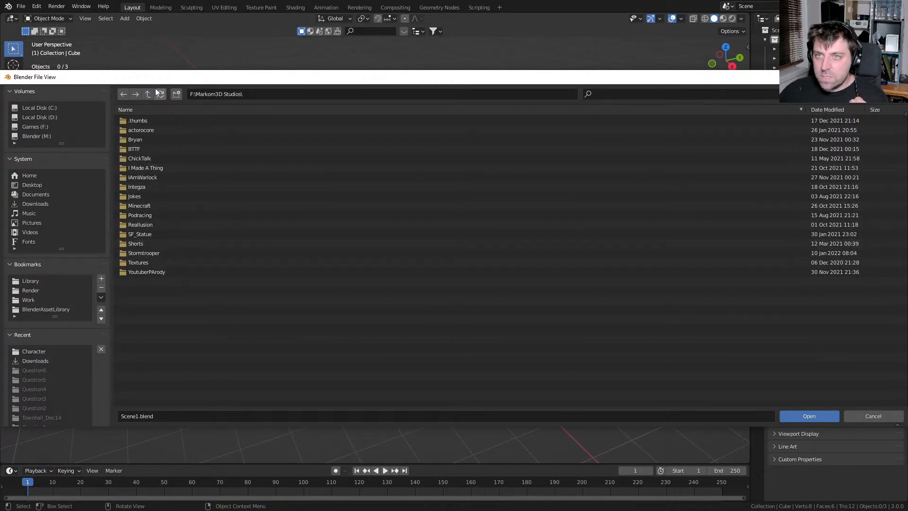
{"action": "left_click", "coordinate": [148, 94]}
{"action": "left_click", "coordinate": [159, 148]}
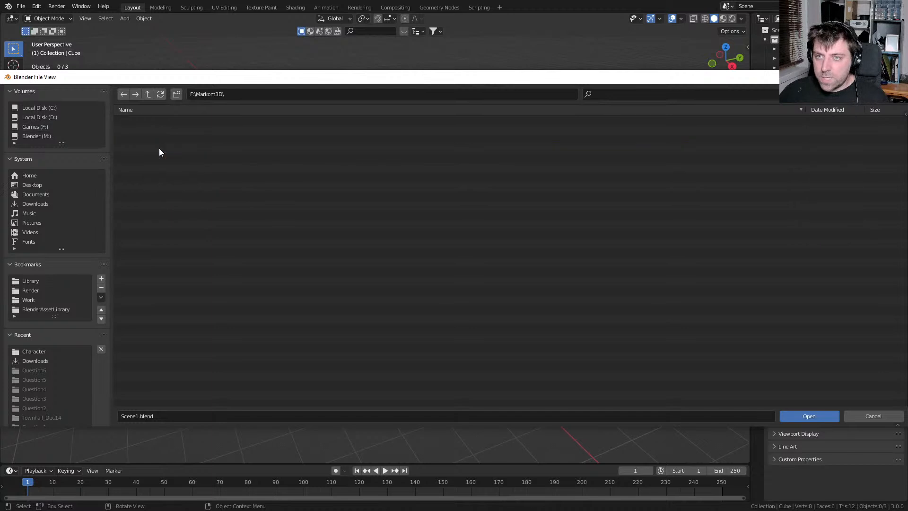
{"action": "left_click", "coordinate": [166, 309]}
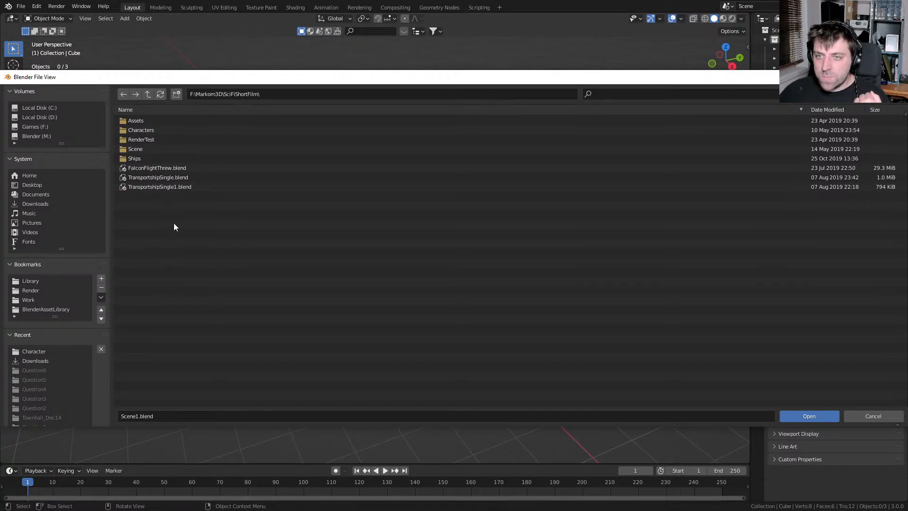
{"action": "key", "text": "BackSpace"}
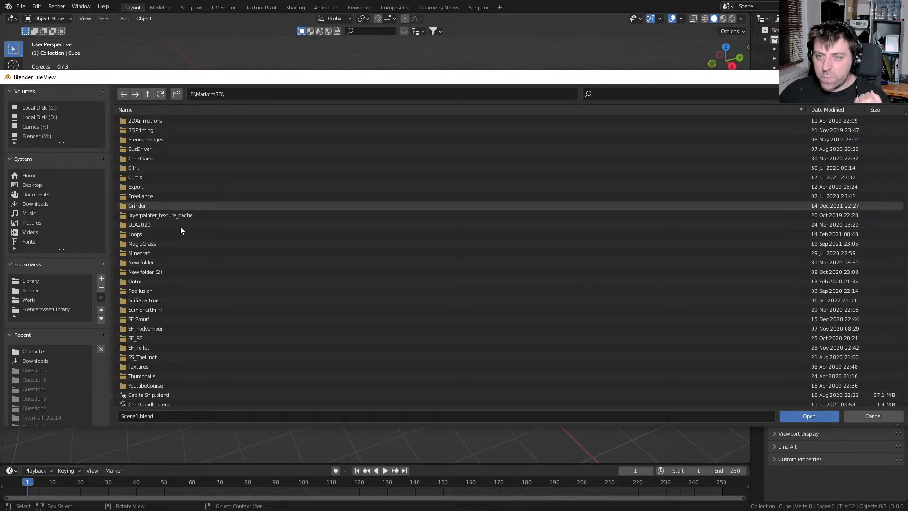
{"action": "left_click", "coordinate": [175, 298]}
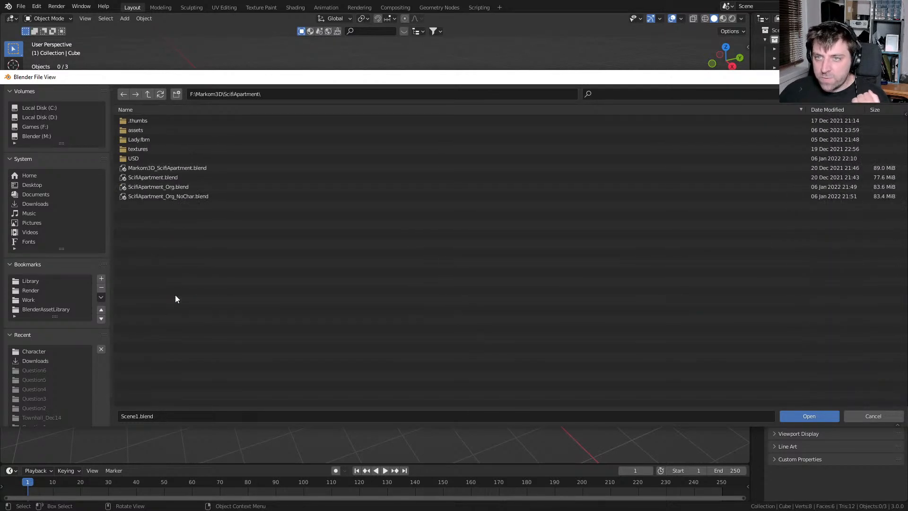
{"action": "double_click", "coordinate": [181, 187]}
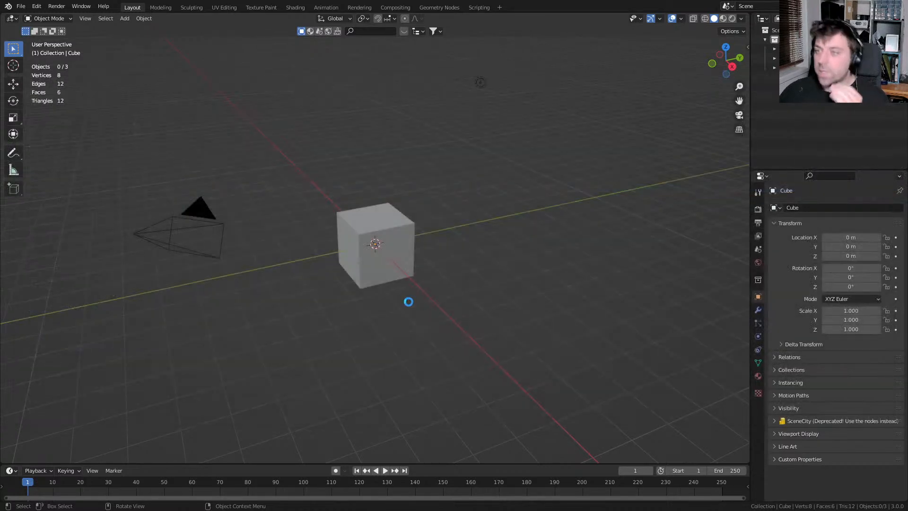
Turn off the face orientation overlay and show the apartment interior in rendered viewport shading
{"action": "scroll", "coordinate": [430, 283], "scroll_direction": "down", "scroll_amount": 5}
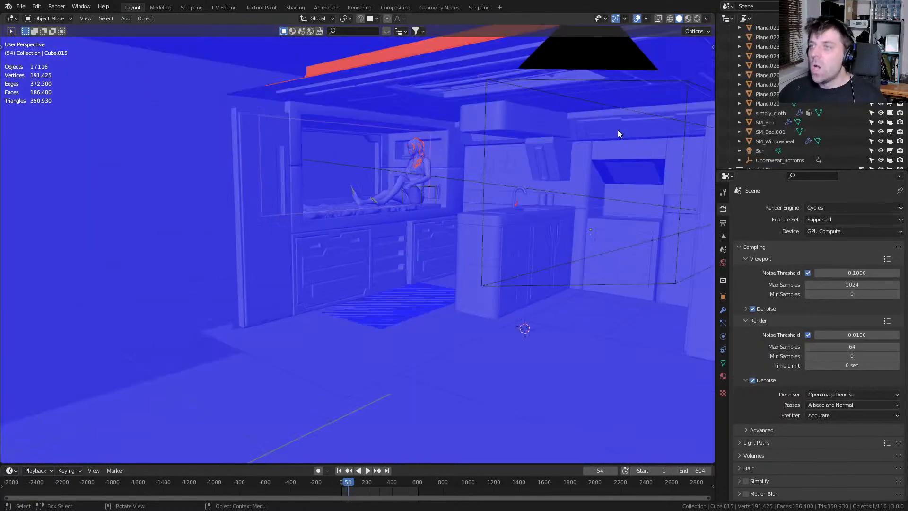
{"action": "left_click", "coordinate": [647, 19]}
{"action": "left_click", "coordinate": [587, 189]}
{"action": "middle_click_drag", "start_coordinate": [440, 223], "coordinate": [338, 254], "text": "shift"}
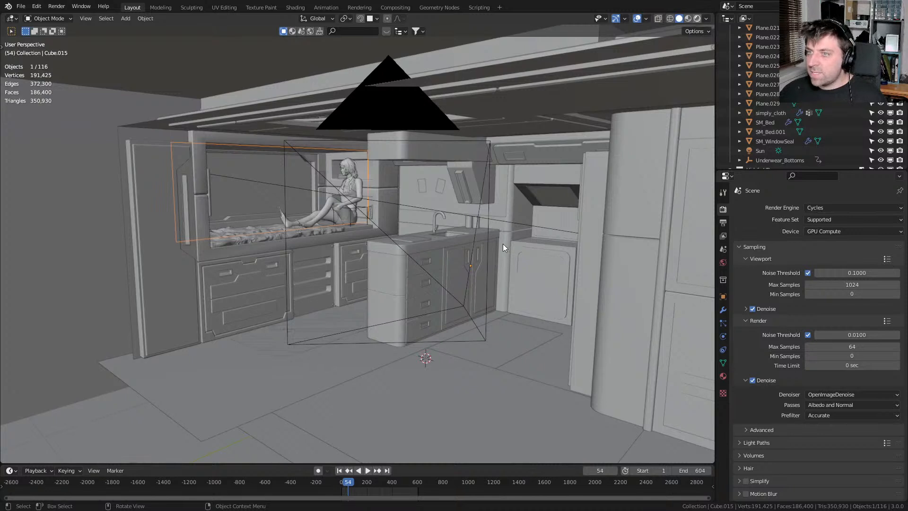
{"action": "left_click", "coordinate": [698, 18]}
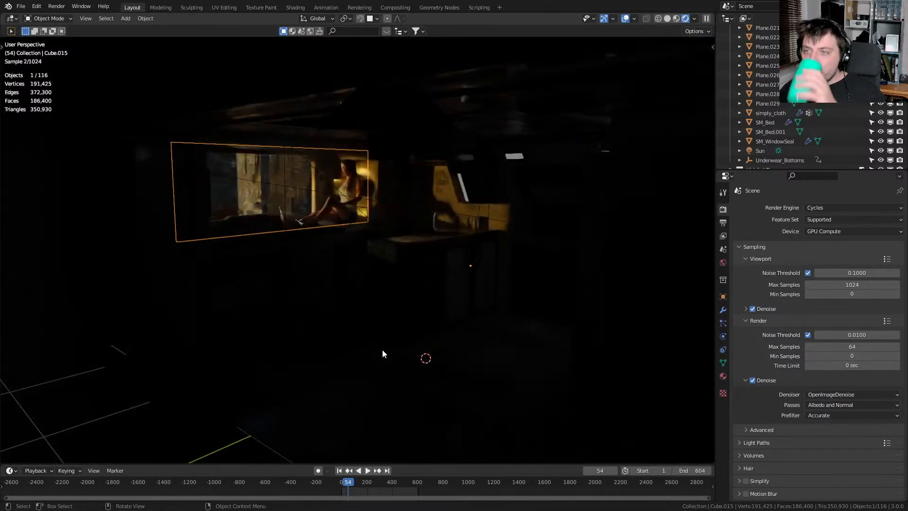
{"action": "mouse_move", "coordinate": [426, 282]}
{"action": "middle_mouse_down"}
{"action": "mouse_move", "coordinate": [438, 283]}
{"action": "mouse_move", "coordinate": [430, 269]}
{"action": "middle_mouse_up"}
{"action": "scroll", "coordinate": [435, 276], "scroll_direction": "up", "scroll_amount": 3}
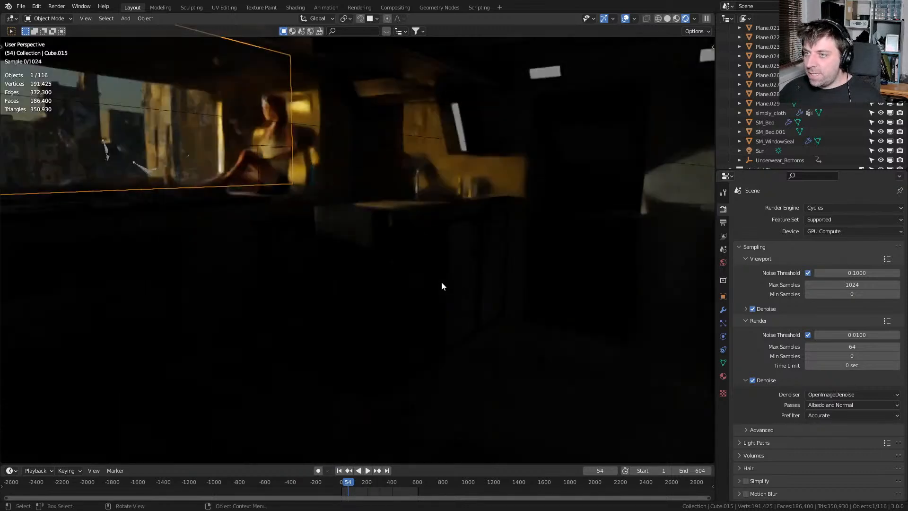
{"action": "middle_click_drag", "start_coordinate": [334, 230], "coordinate": [351, 288]}
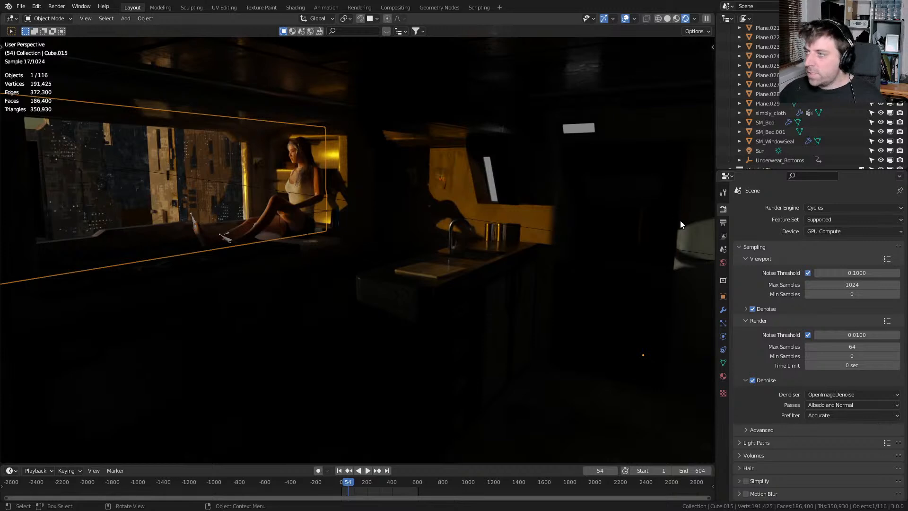
Raise the sun elevation of the world's Sky Texture to 15.2° in the Shading workspace, previewing through the camera
{"action": "left_click", "coordinate": [723, 262]}
{"action": "left_click", "coordinate": [820, 252]}
{"action": "key", "text": "Escape"}
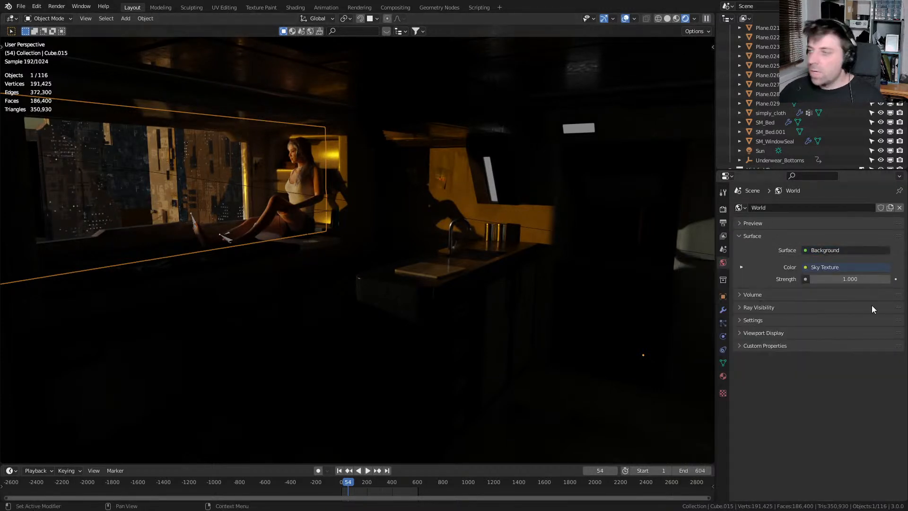
{"action": "left_click", "coordinate": [295, 7]}
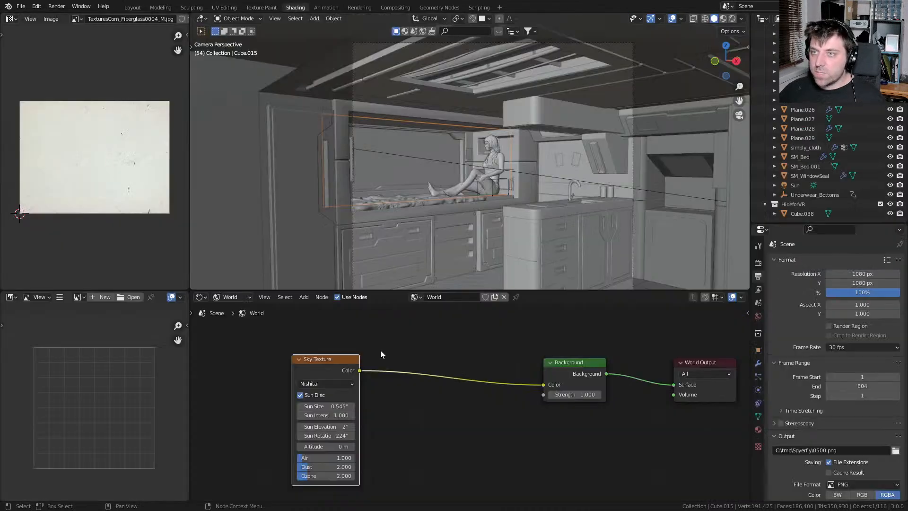
{"action": "key", "text": "KP_Decimal"}
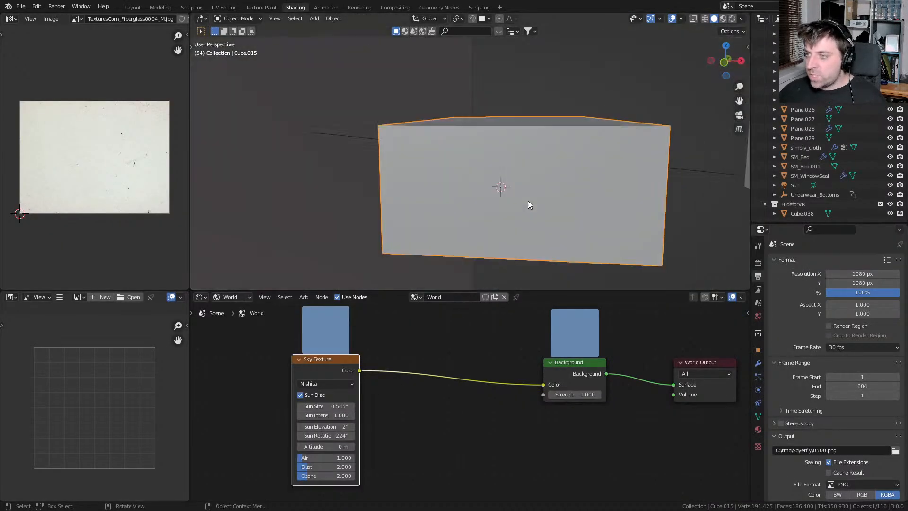
{"action": "scroll", "coordinate": [527, 200], "scroll_direction": "up", "scroll_amount": 3}
{"action": "key", "text": "KP_0"}
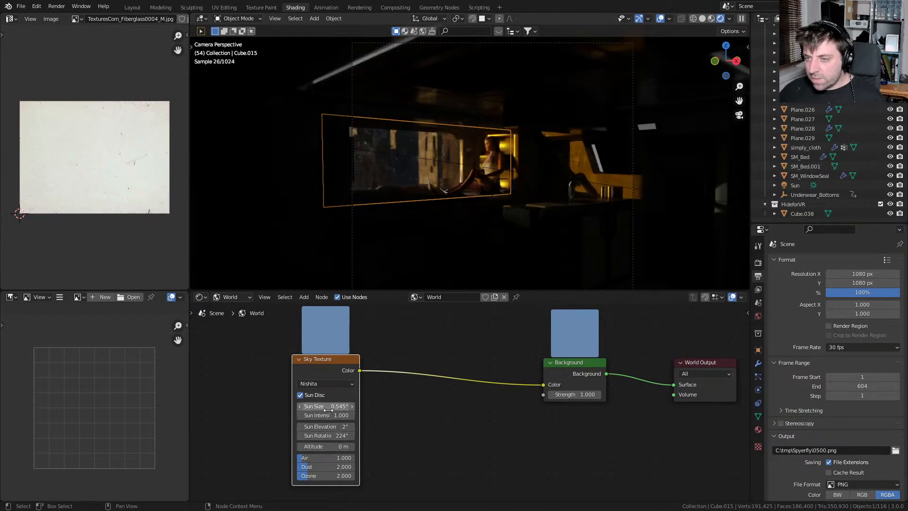
{"action": "left_click_drag", "start_coordinate": [326, 426], "coordinate": [357, 427]}
{"action": "scroll", "coordinate": [539, 223], "scroll_direction": "up", "scroll_amount": 2}
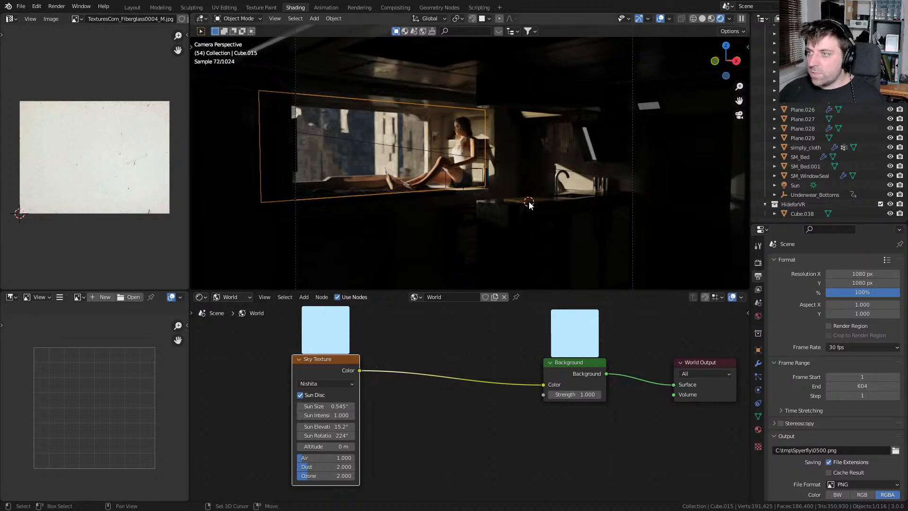
Add a point light at the kitchen counter and raise it along Z above the worktop
{"action": "key", "text": "shift+a"}
{"action": "mouse_move", "coordinate": [501, 319]}
{"action": "left_click", "coordinate": [570, 319]}
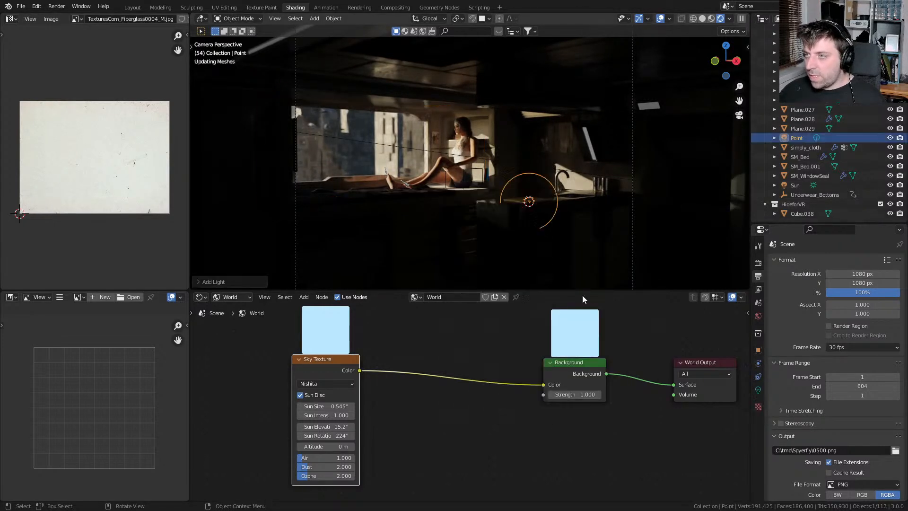
{"action": "key", "text": "g"}
{"action": "key", "text": "z"}
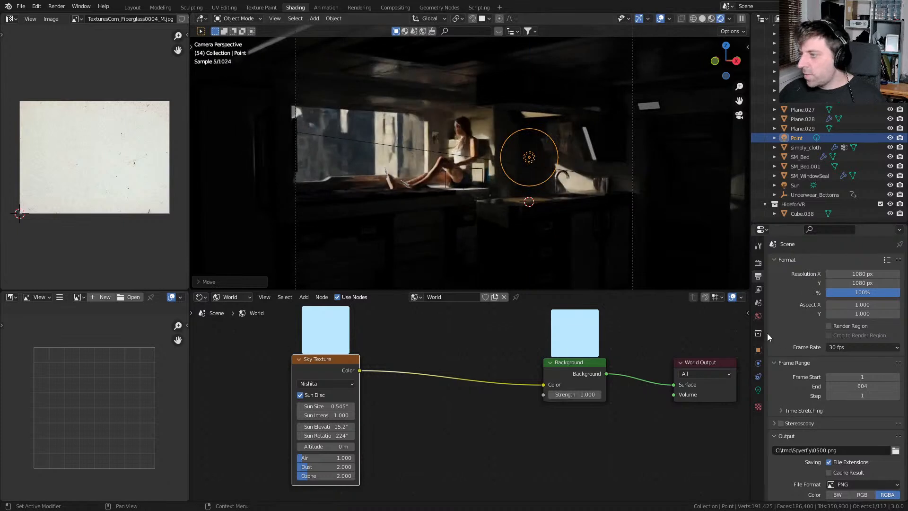
Set the point light's power to 200 W and return to the Layout workspace
{"action": "left_click", "coordinate": [758, 390]}
{"action": "double_click", "coordinate": [855, 326]}
{"action": "type", "text": "200"}
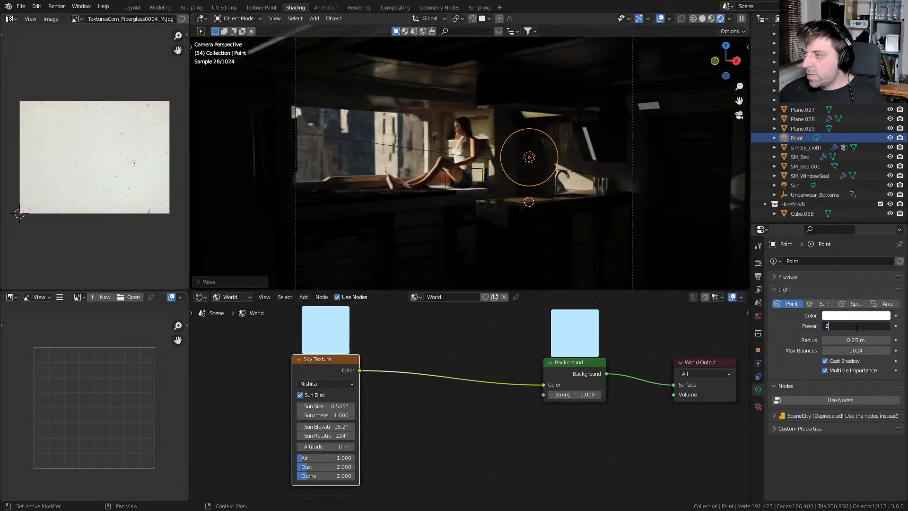
{"action": "key", "text": "Return"}
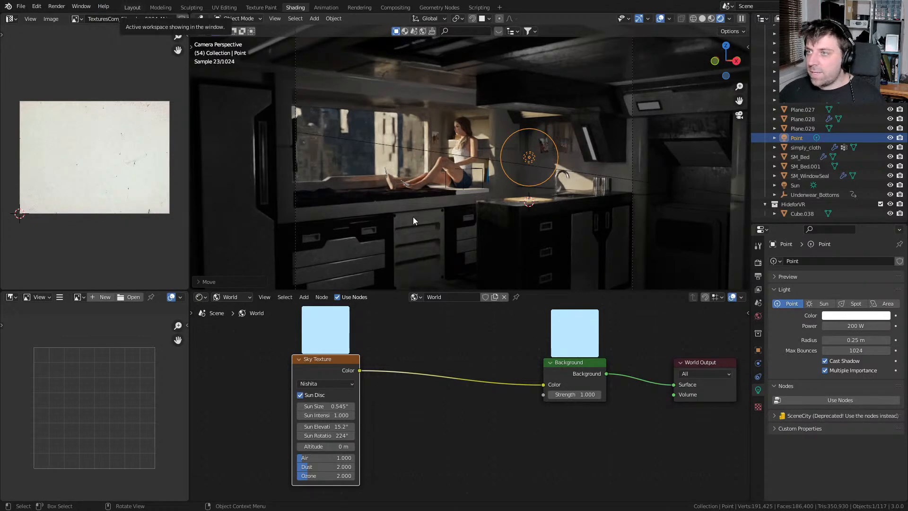
{"action": "left_click", "coordinate": [132, 8]}
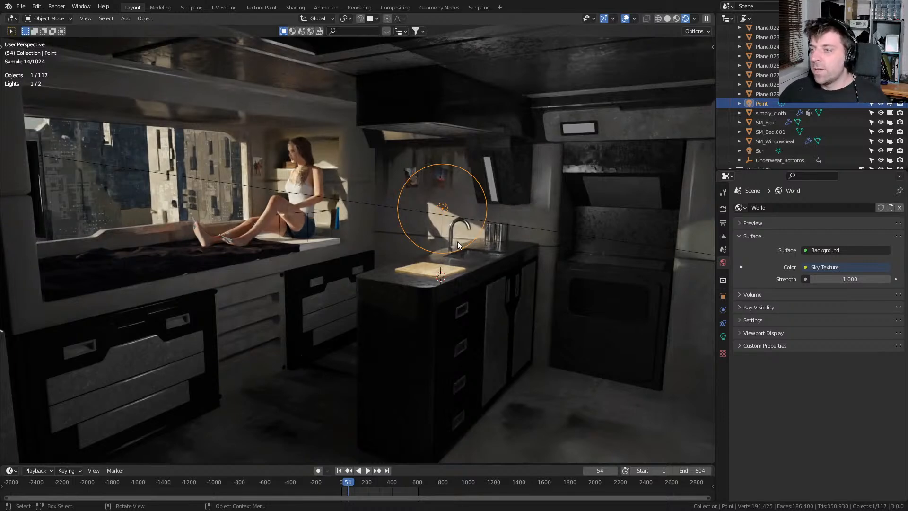
Close the SciFiApartment_Org.blend project without saving its changes, returning to the kitbash scene
{"action": "middle_click_drag", "start_coordinate": [484, 327], "coordinate": [454, 314]}
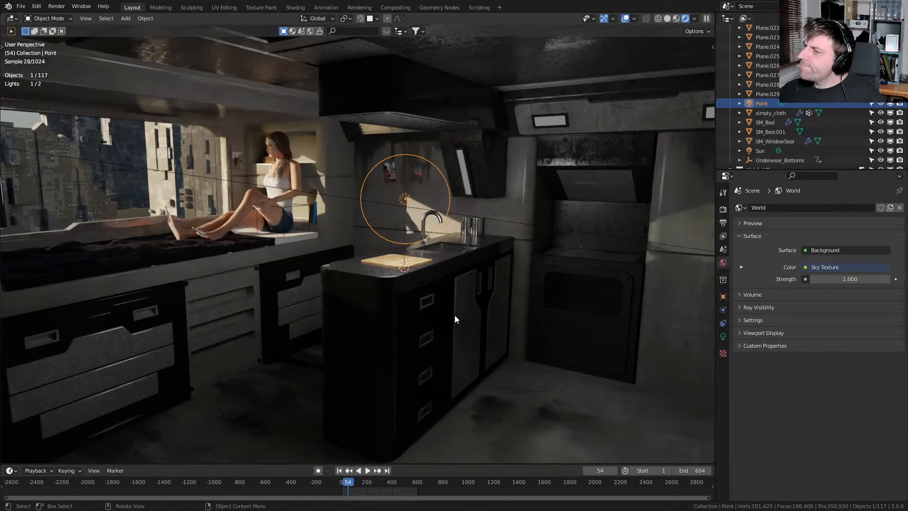
{"action": "scroll", "coordinate": [455, 315], "scroll_direction": "down", "scroll_amount": 3}
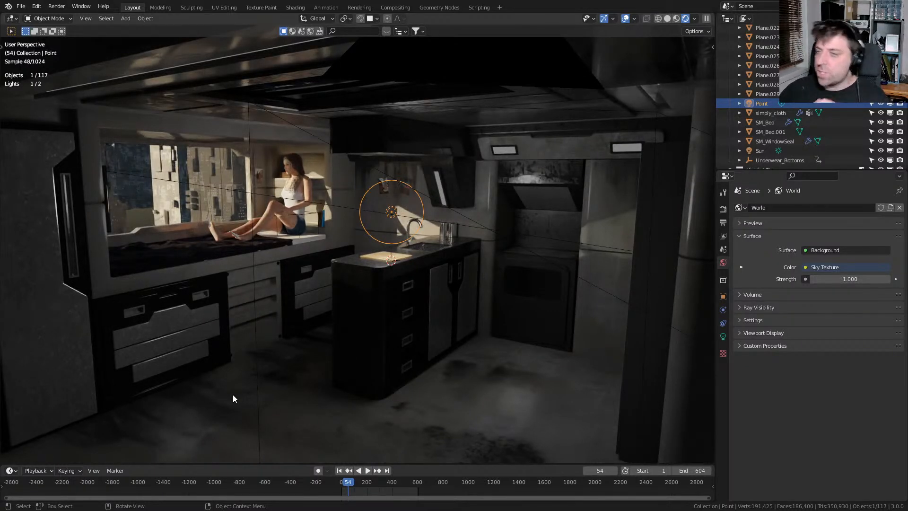
{"action": "middle_click_drag", "start_coordinate": [493, 401], "coordinate": [477, 384]}
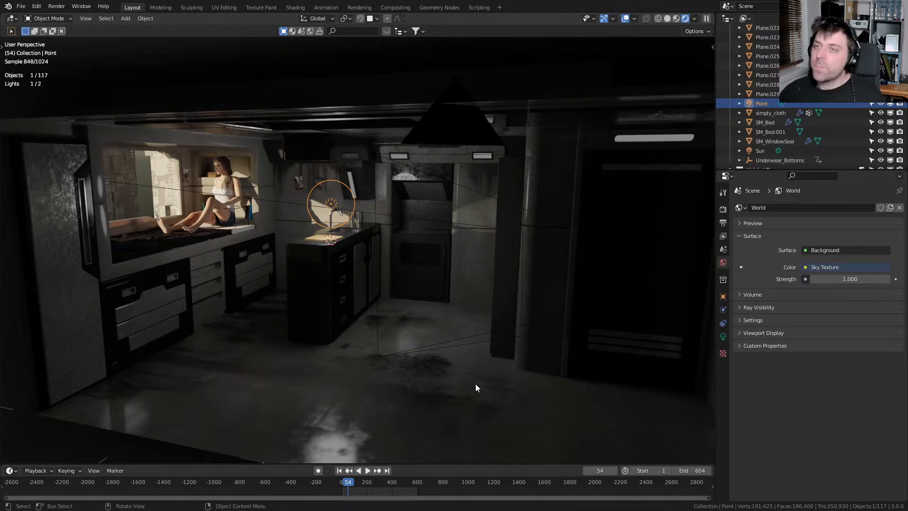
{"action": "key", "text": "F3"}
{"action": "key", "text": "Return"}
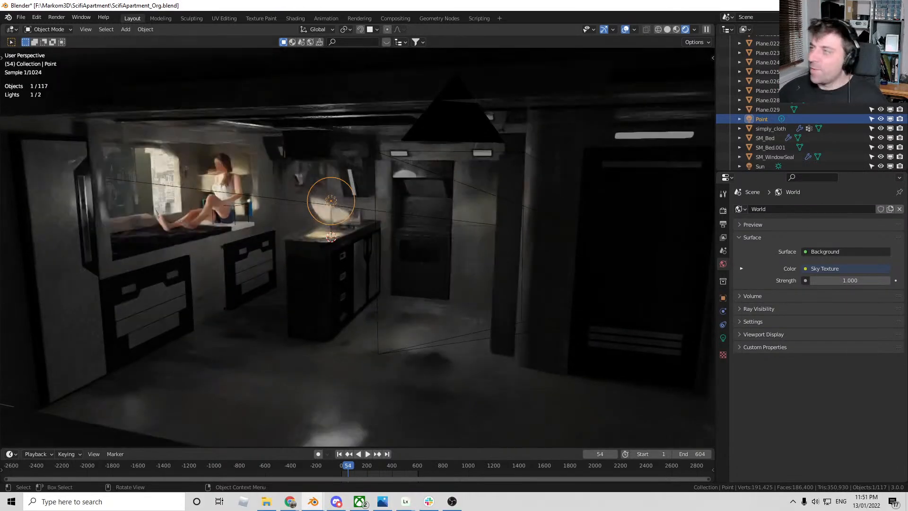
{"action": "left_click", "coordinate": [896, 5]}
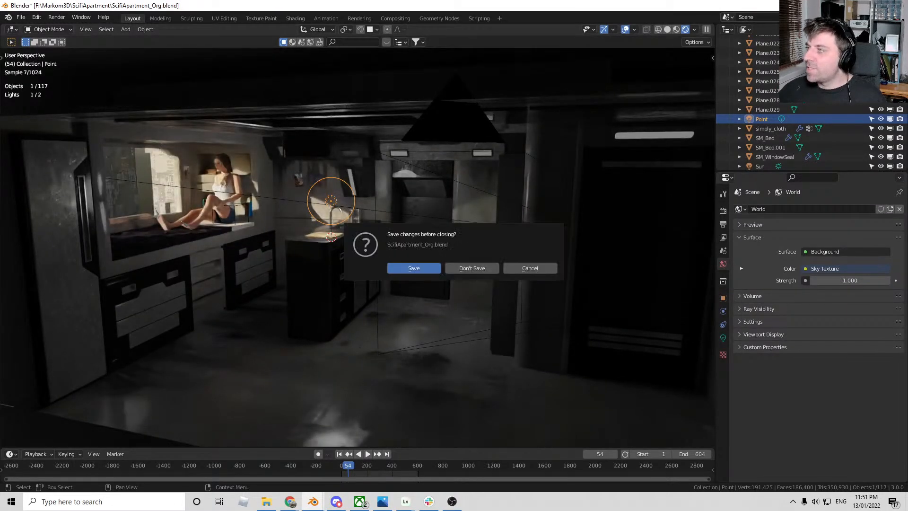
{"action": "left_click", "coordinate": [484, 268]}
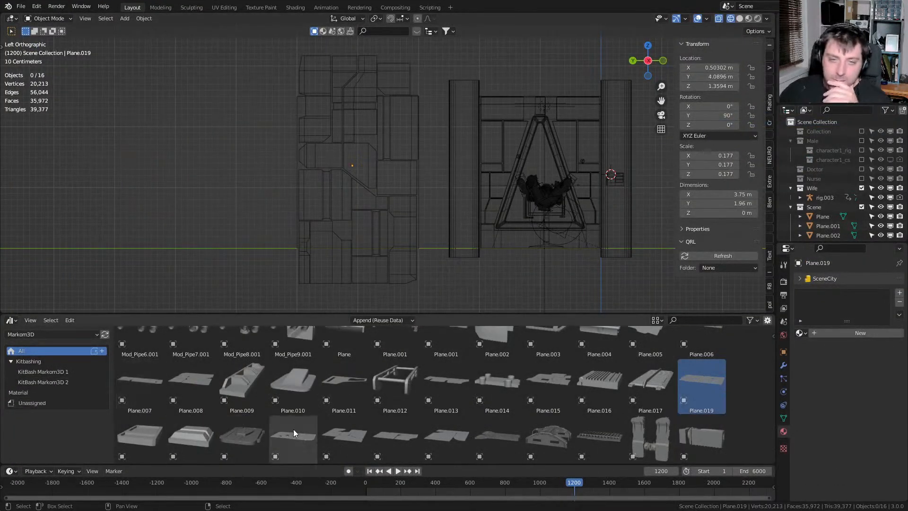
Browse the kitbash parts in the Markom3D asset library, looking through the cube, cylinder, pipe and plane models
{"action": "scroll", "coordinate": [547, 407], "scroll_direction": "down", "scroll_amount": 5}
{"action": "scroll", "coordinate": [511, 440], "scroll_direction": "up", "scroll_amount": 12}
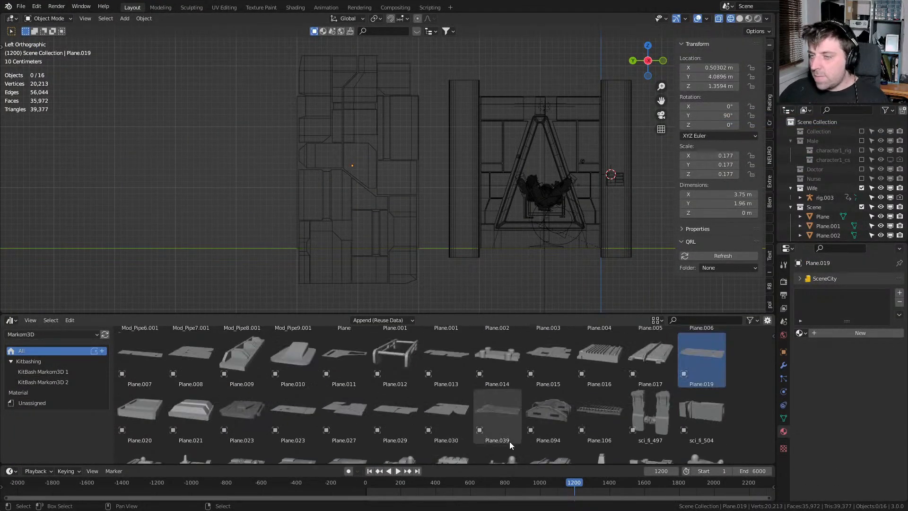
{"action": "scroll", "coordinate": [507, 439], "scroll_direction": "up", "scroll_amount": 5}
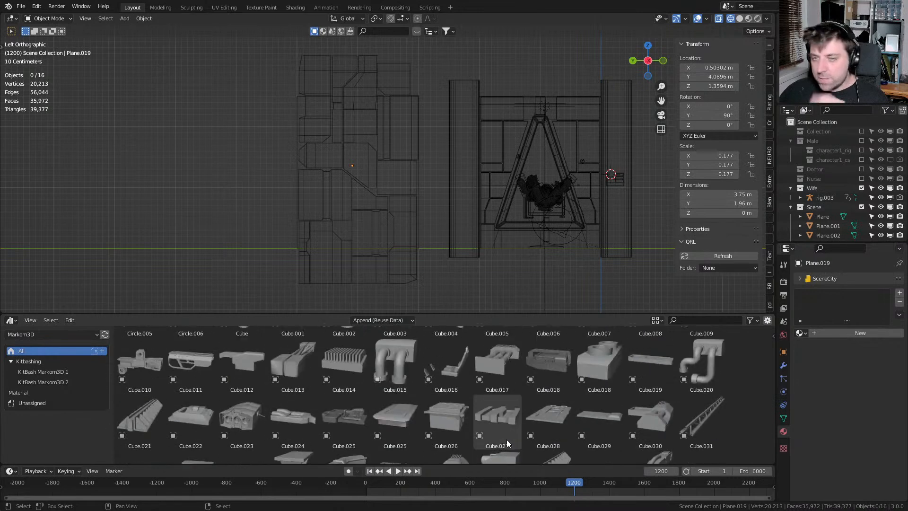
{"action": "scroll", "coordinate": [465, 418], "scroll_direction": "down", "scroll_amount": 5}
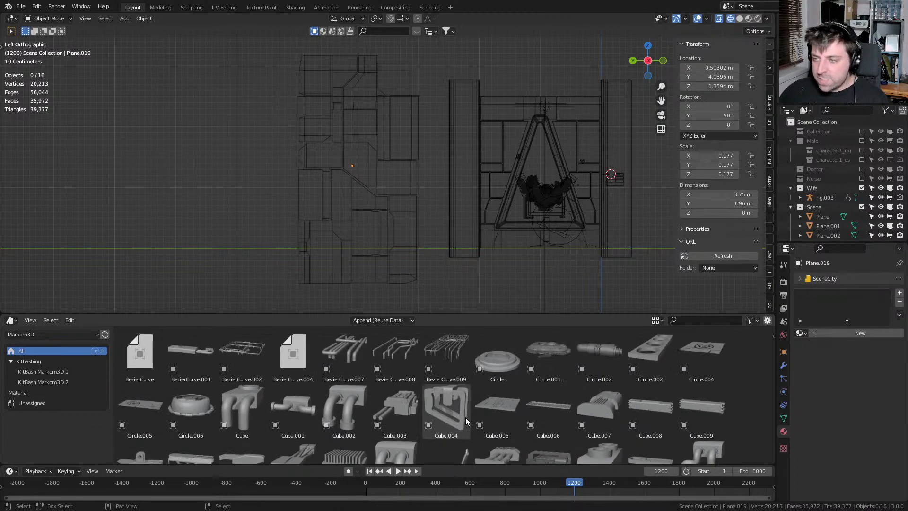
{"action": "scroll", "coordinate": [464, 417], "scroll_direction": "down", "scroll_amount": 5}
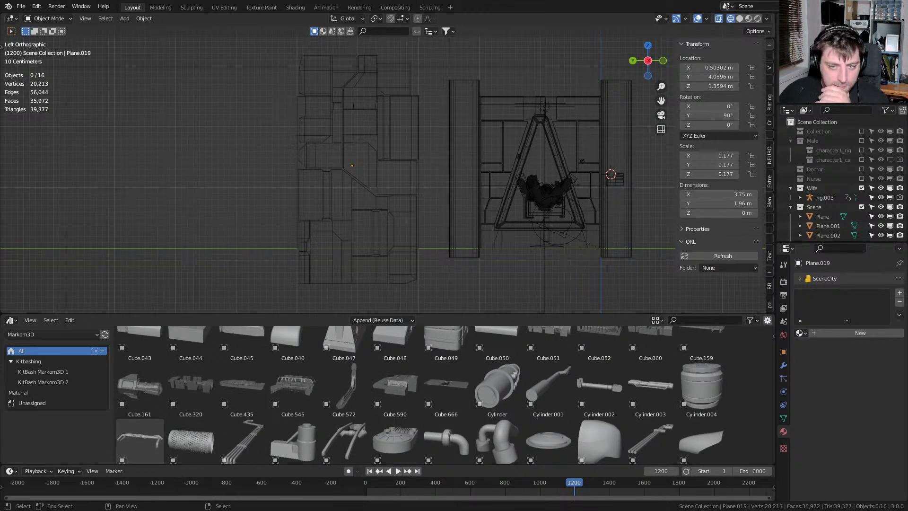
{"action": "scroll", "coordinate": [398, 405], "scroll_direction": "down", "scroll_amount": 5}
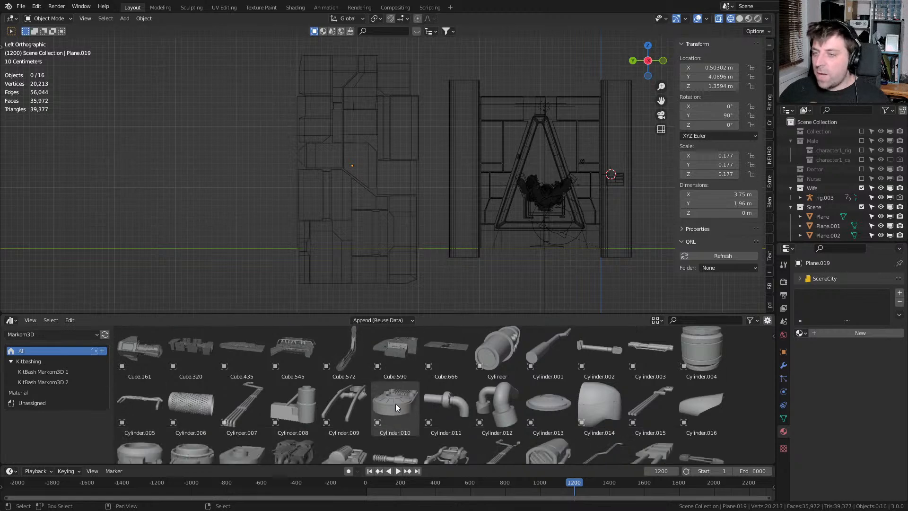
{"action": "scroll", "coordinate": [387, 392], "scroll_direction": "down", "scroll_amount": 4}
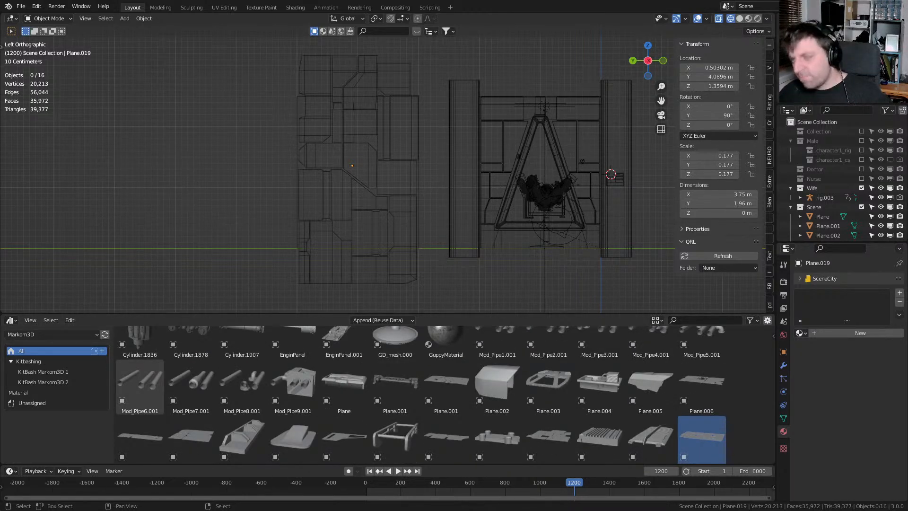
{"action": "scroll", "coordinate": [310, 444], "scroll_direction": "up", "scroll_amount": 2}
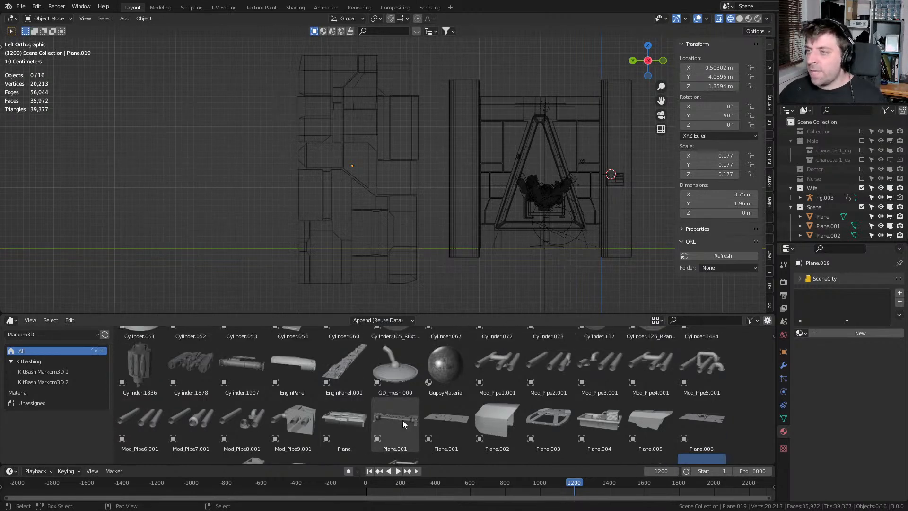
Shrink the asset browser to a narrow strip and show the scene in solid shading with the kitbash panel selected
{"action": "middle_click_drag", "start_coordinate": [372, 200], "coordinate": [392, 91]}
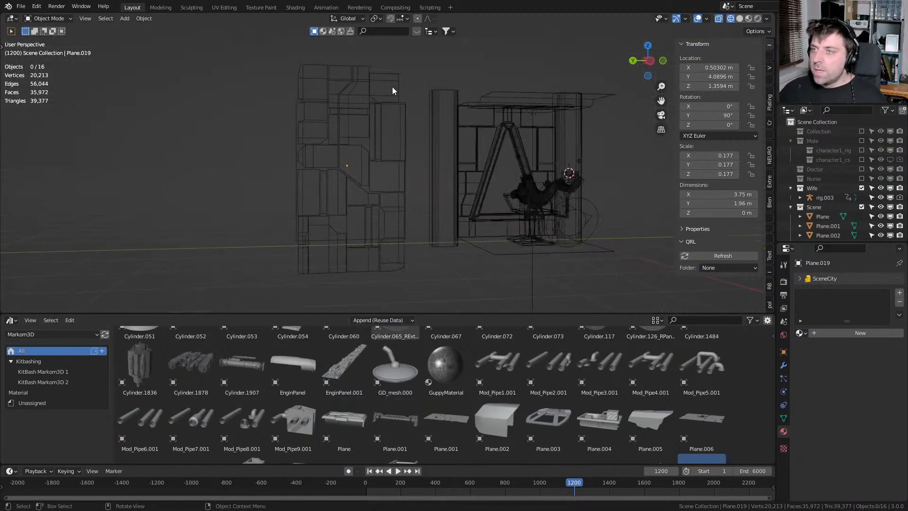
{"action": "left_click", "coordinate": [352, 180]}
{"action": "left_click_drag", "start_coordinate": [11, 313], "coordinate": [26, 438]}
{"action": "mouse_move", "coordinate": [501, 378]}
{"action": "middle_mouse_down"}
{"action": "mouse_move", "coordinate": [478, 356]}
{"action": "mouse_move", "coordinate": [398, 336]}
{"action": "mouse_move", "coordinate": [480, 337]}
{"action": "middle_mouse_up"}
{"action": "key", "text": "z"}
{"action": "left_click", "coordinate": [365, 338]}
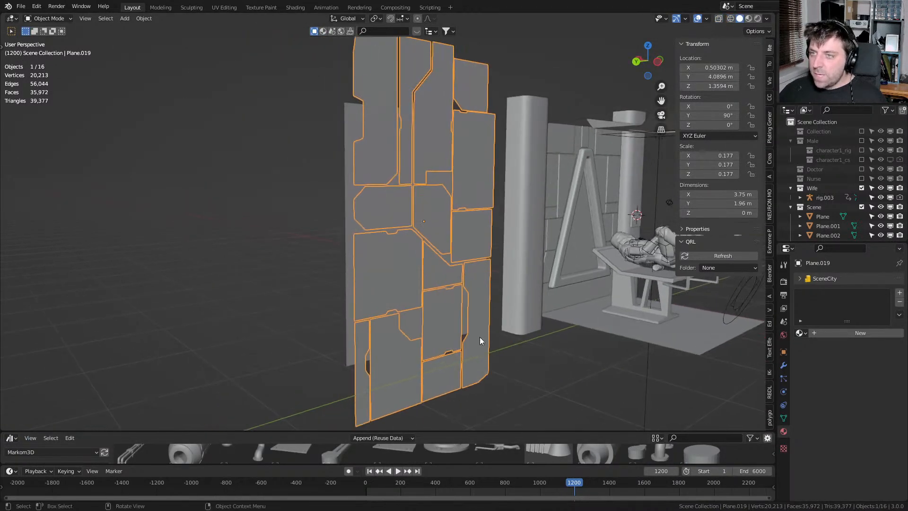
Add a Solidify modifier with offset 0 to the kitbash panel and apply the panel's scale
{"action": "left_click", "coordinate": [784, 368]}
{"action": "left_click", "coordinate": [832, 280]}
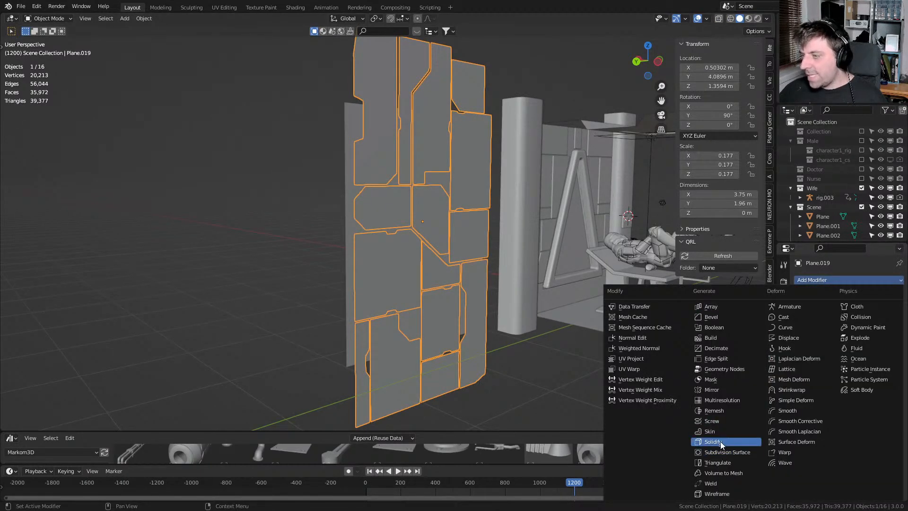
{"action": "key", "text": "Return"}
{"action": "middle_click_drag", "start_coordinate": [492, 379], "coordinate": [473, 386]}
{"action": "left_click", "coordinate": [860, 356]}
{"action": "type", "text": "0"}
{"action": "key", "text": "Return"}
{"action": "key", "text": "ctrl+a"}
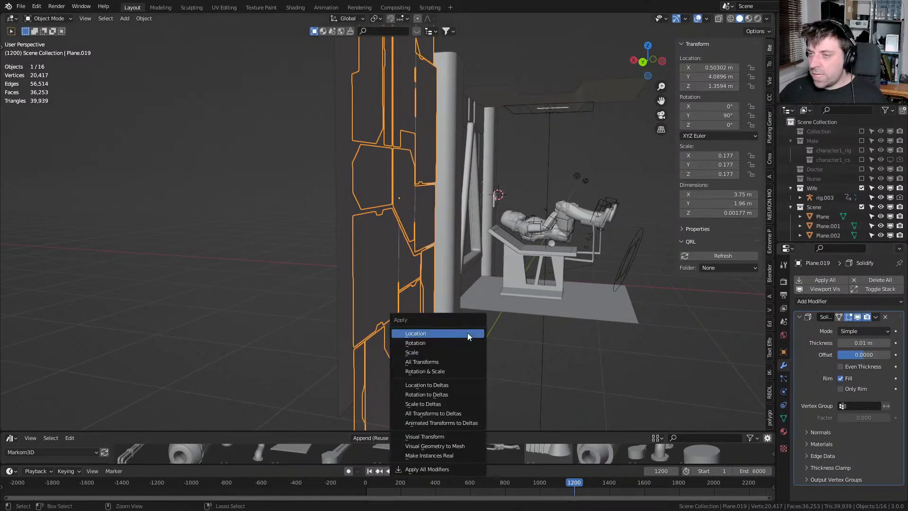
{"action": "left_click", "coordinate": [467, 353]}
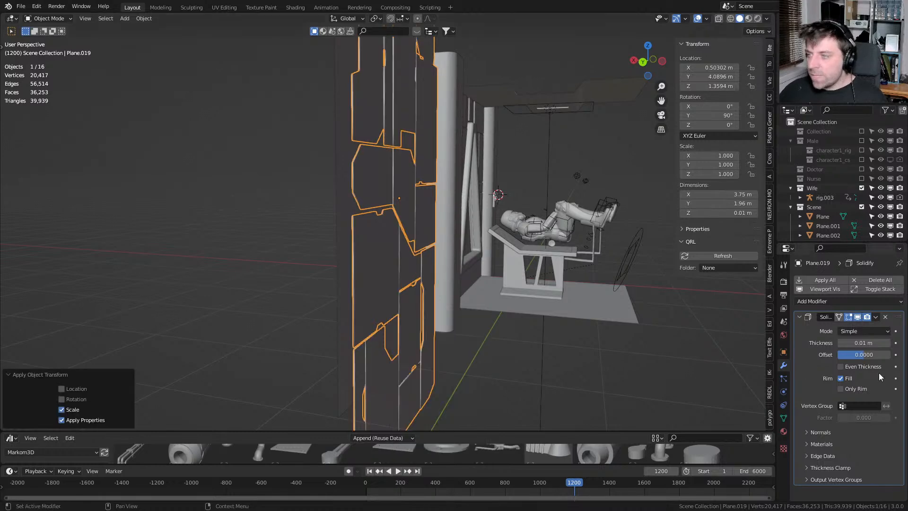
Set the kitbash panel's Solidify thickness to 0.03 m and deselect the panel
{"action": "left_click", "coordinate": [844, 343]}
{"action": "type", "text": "0.02"}
{"action": "key", "text": "Return"}
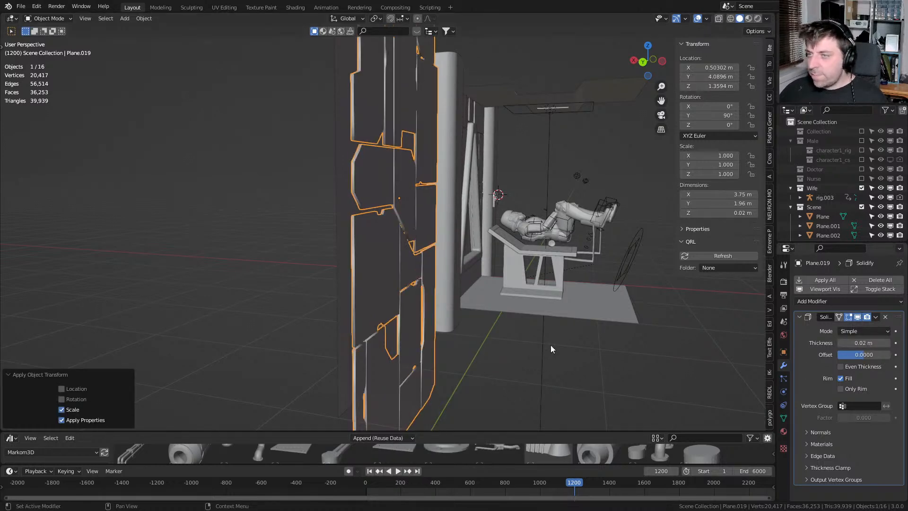
{"action": "left_click", "coordinate": [570, 347]}
{"action": "scroll", "coordinate": [525, 345], "scroll_direction": "up", "scroll_amount": 3}
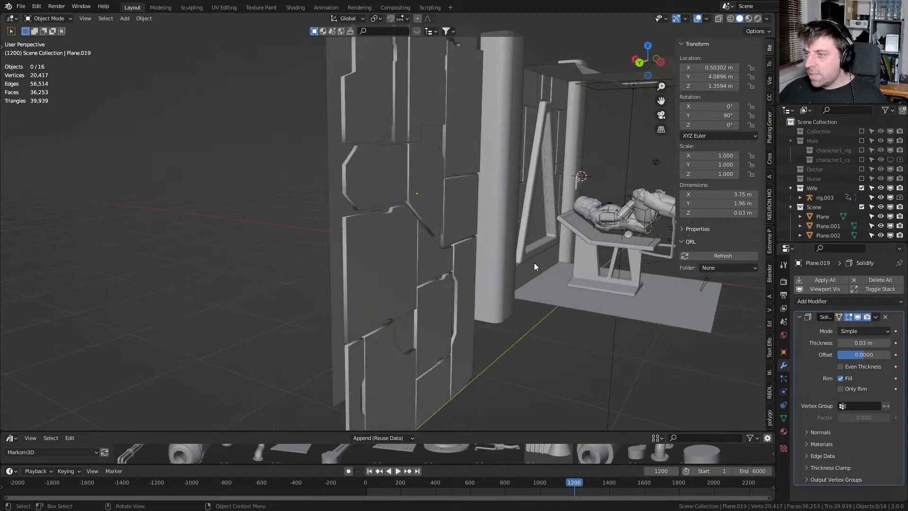
Copy the Solidify modifier from the wall panel behind the triangular frame to the kitbash panel
{"action": "left_click", "coordinate": [534, 262]}
{"action": "scroll", "coordinate": [835, 354], "scroll_direction": "down", "scroll_amount": 5}
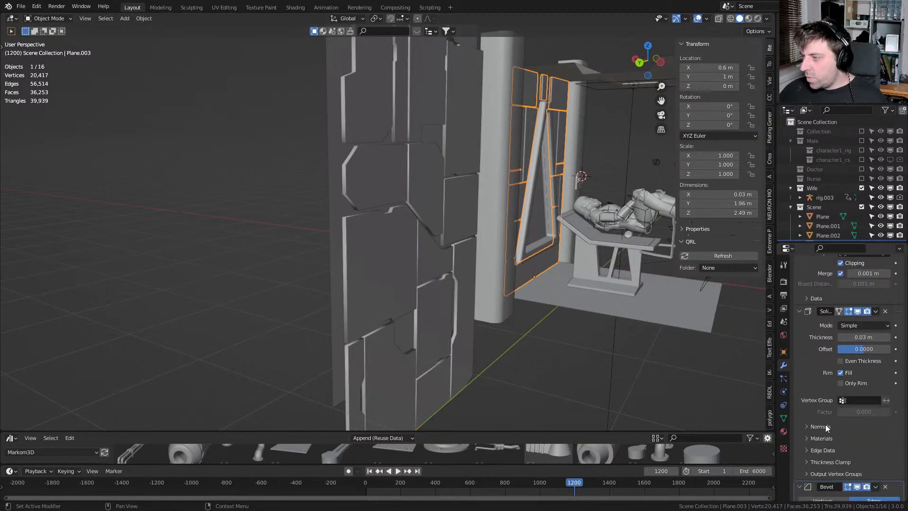
{"action": "scroll", "coordinate": [825, 473], "scroll_direction": "down", "scroll_amount": 5}
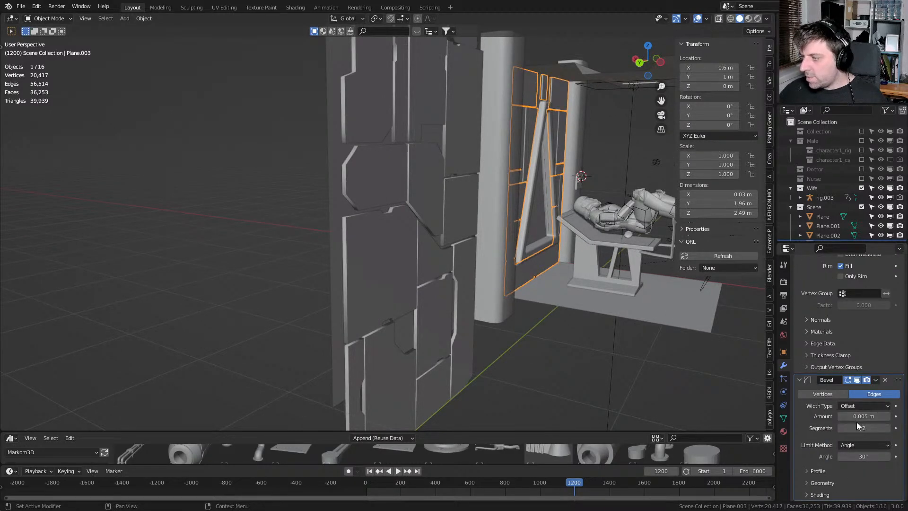
{"action": "left_click", "coordinate": [877, 379]}
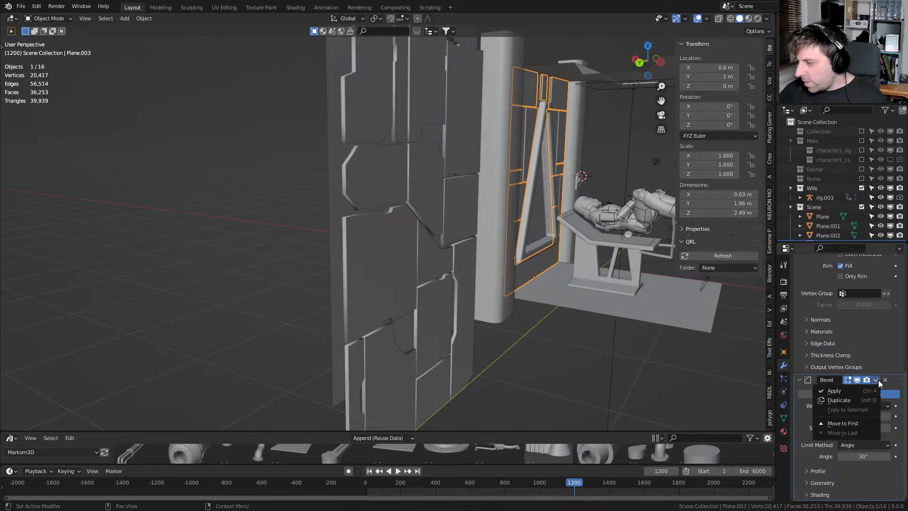
{"action": "left_click", "coordinate": [878, 380]}
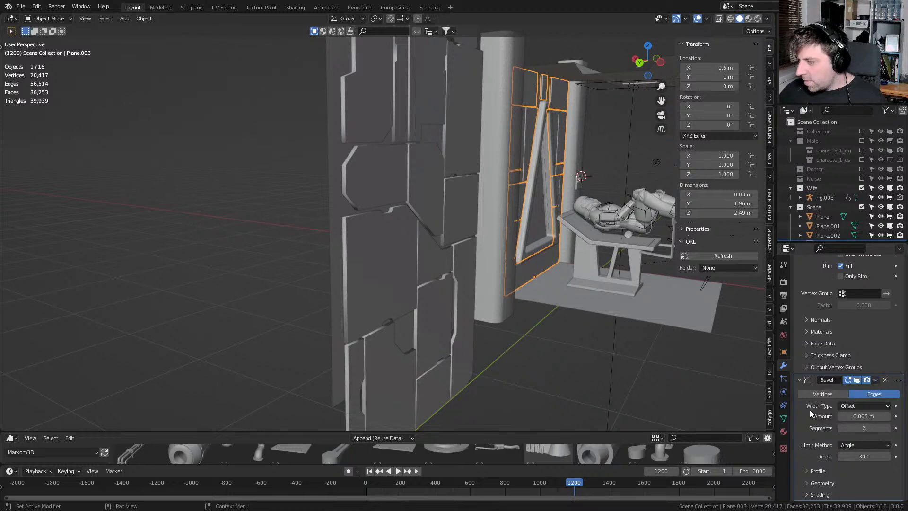
{"action": "left_click", "coordinate": [473, 289], "text": "shift"}
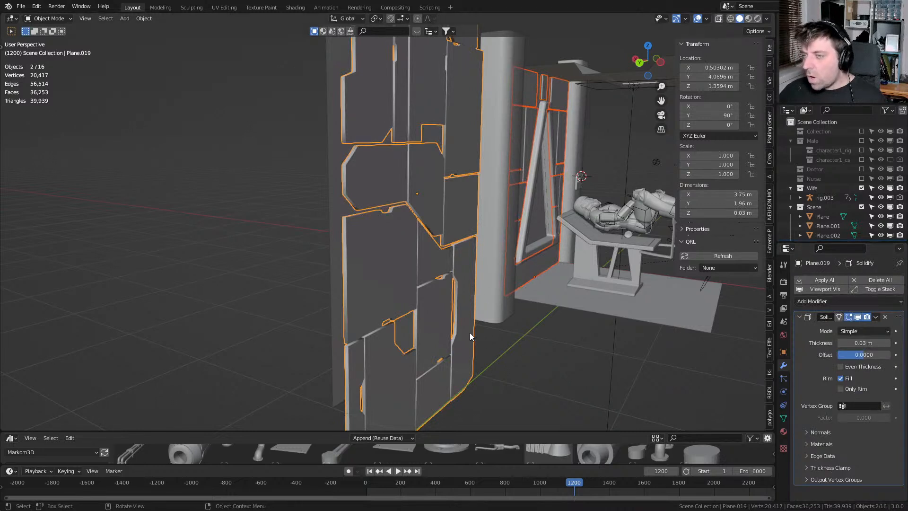
{"action": "left_click", "coordinate": [526, 266], "text": "shift"}
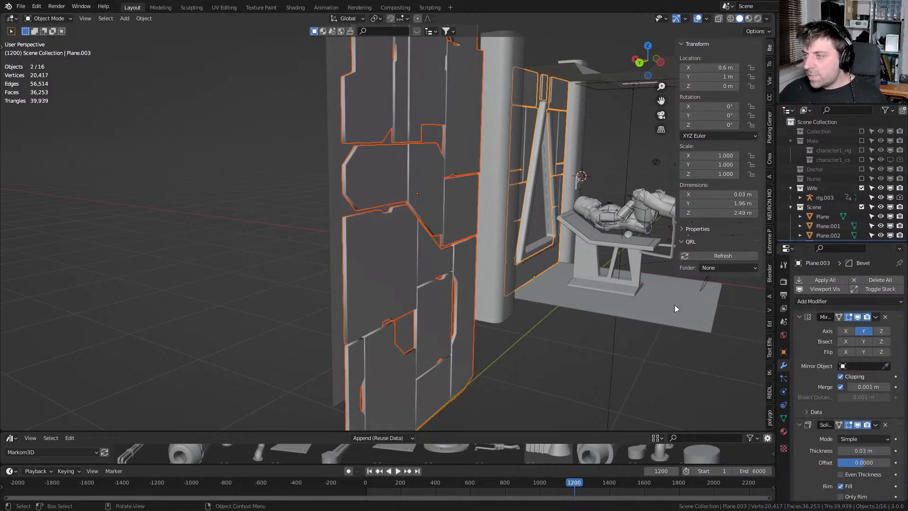
{"action": "left_click", "coordinate": [876, 425]}
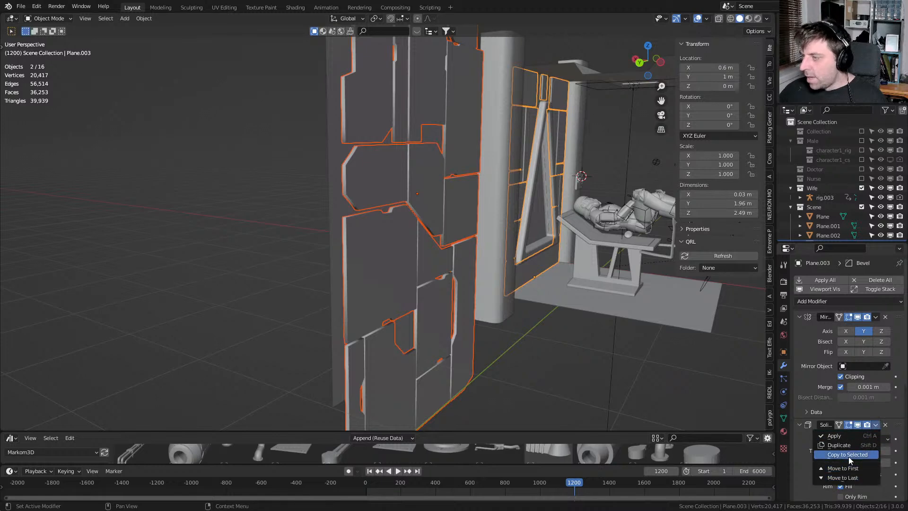
{"action": "left_click", "coordinate": [848, 456]}
Remove the duplicate Solidify modifier from the kitbash panel
{"action": "left_click", "coordinate": [410, 302]}
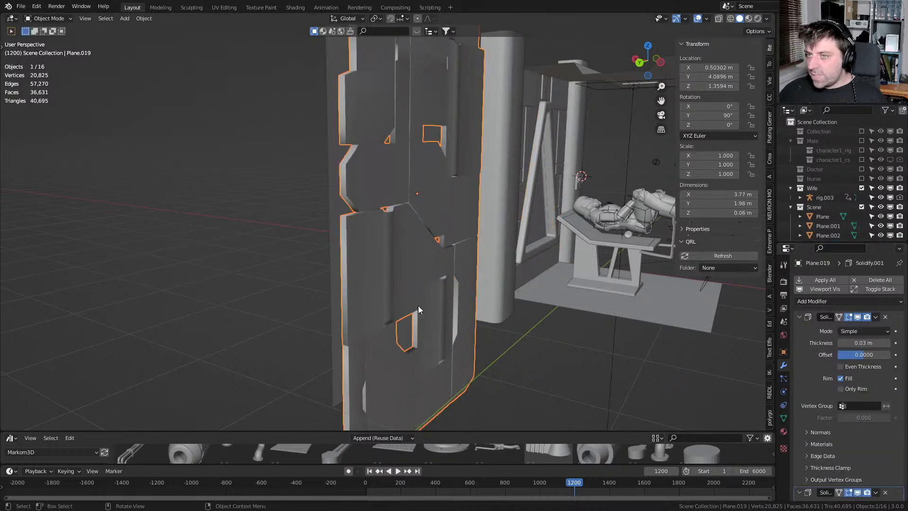
{"action": "scroll", "coordinate": [846, 437], "scroll_direction": "down", "scroll_amount": 6}
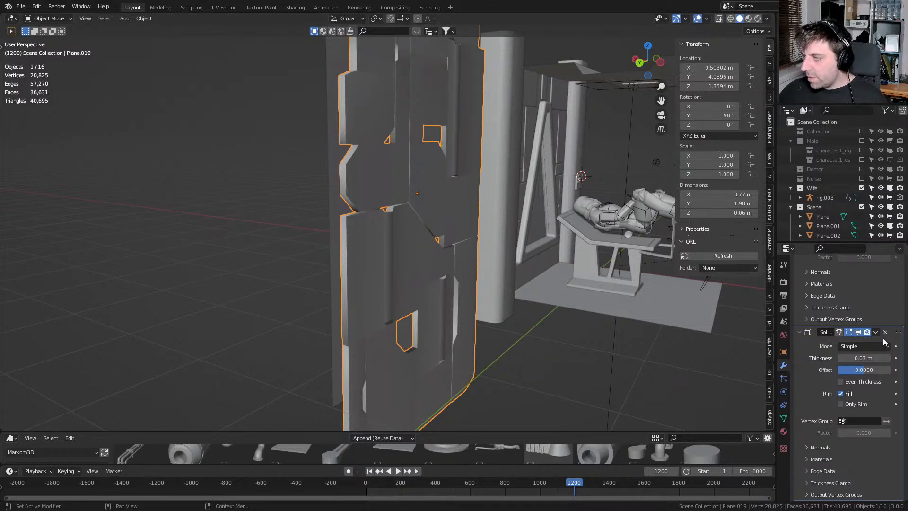
{"action": "scroll", "coordinate": [902, 342], "scroll_direction": "up", "scroll_amount": 6}
{"action": "left_click_drag", "start_coordinate": [898, 496], "coordinate": [891, 323]}
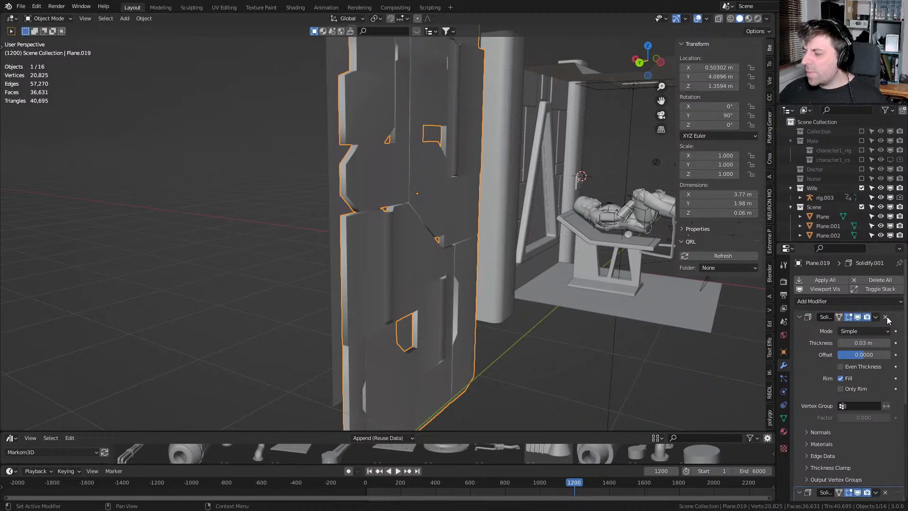
{"action": "left_click", "coordinate": [886, 319]}
Copy the Bevel modifier from the wall panel behind the triangular frame to the kitbash panel
{"action": "left_click", "coordinate": [546, 271], "text": "shift"}
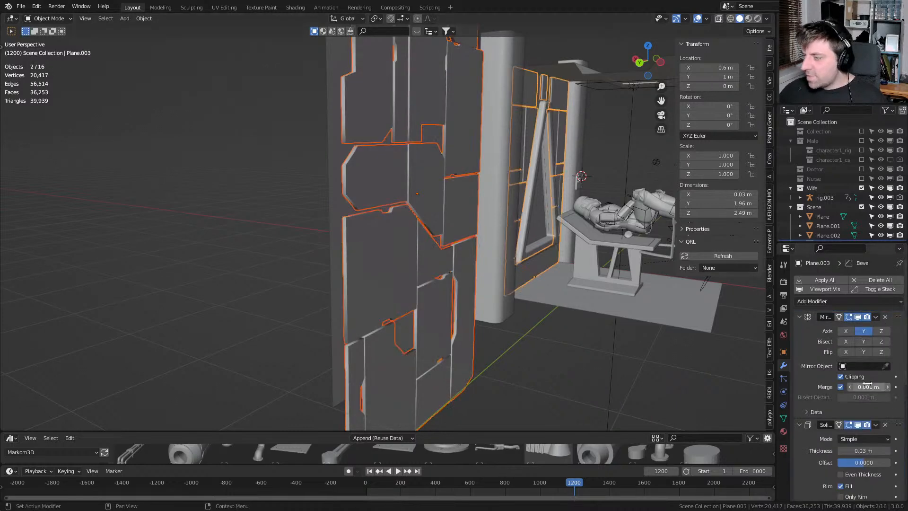
{"action": "scroll", "coordinate": [838, 408], "scroll_direction": "down", "scroll_amount": 4}
{"action": "left_click", "coordinate": [876, 380]}
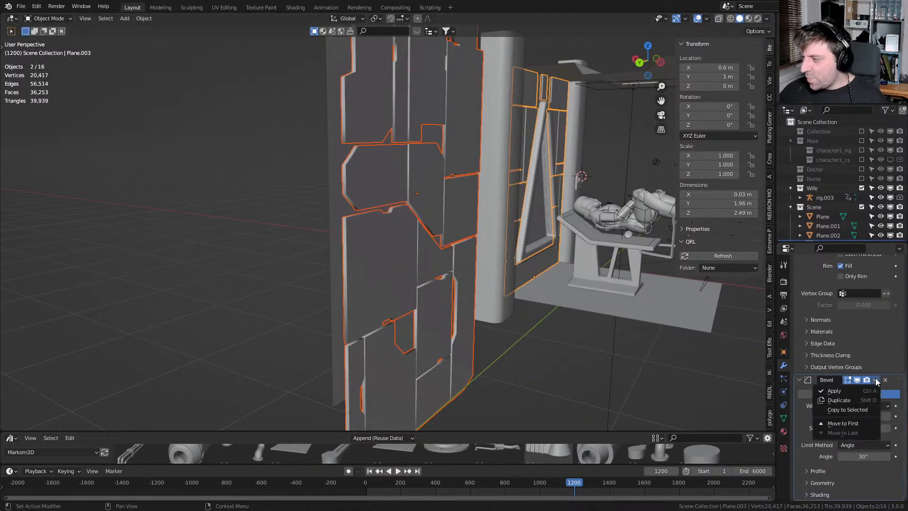
{"action": "left_click", "coordinate": [870, 410]}
Move the kitbash panel along X to about 0.596 m, close to the plane behind it, and deselect it
{"action": "middle_click_drag", "start_coordinate": [458, 306], "coordinate": [503, 343]}
{"action": "left_click", "coordinate": [409, 292]}
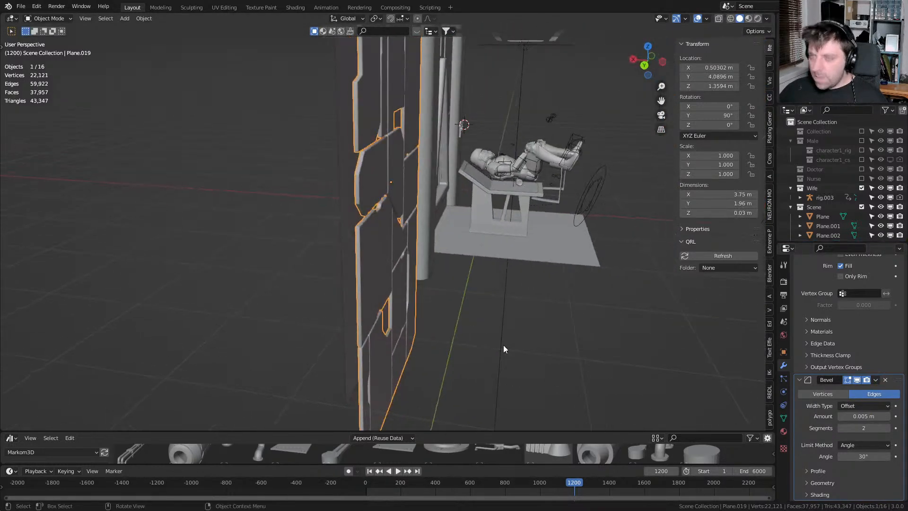
{"action": "key", "text": "g"}
{"action": "key", "text": "y"}
{"action": "key", "text": "x"}
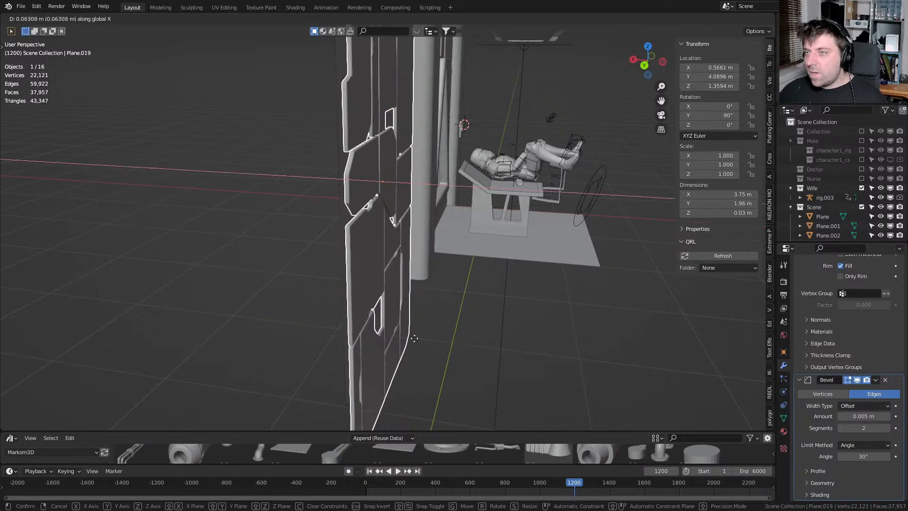
{"action": "left_click", "coordinate": [475, 327]}
{"action": "middle_click_drag", "start_coordinate": [474, 327], "coordinate": [461, 341]}
{"action": "left_click", "coordinate": [518, 367]}
{"action": "scroll", "coordinate": [454, 351], "scroll_direction": "up", "scroll_amount": 2}
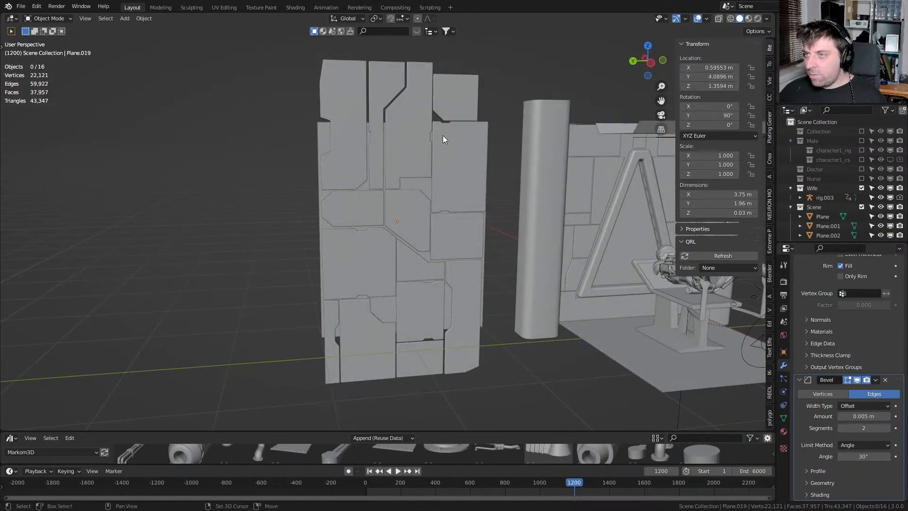
Move the kitbash panel and the plane behind it together -0.6 m along Y, towards the neighbouring pillar
{"action": "left_click", "coordinate": [424, 184]}
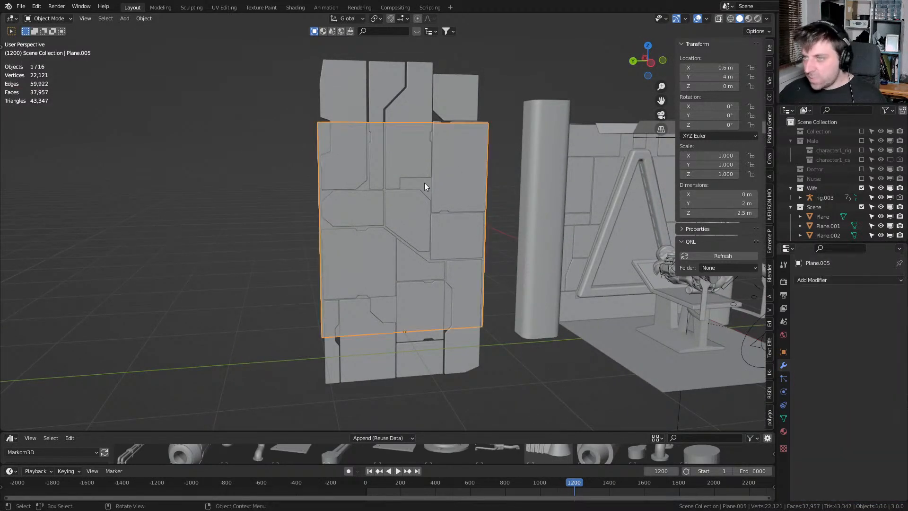
{"action": "key", "text": "KP_3"}
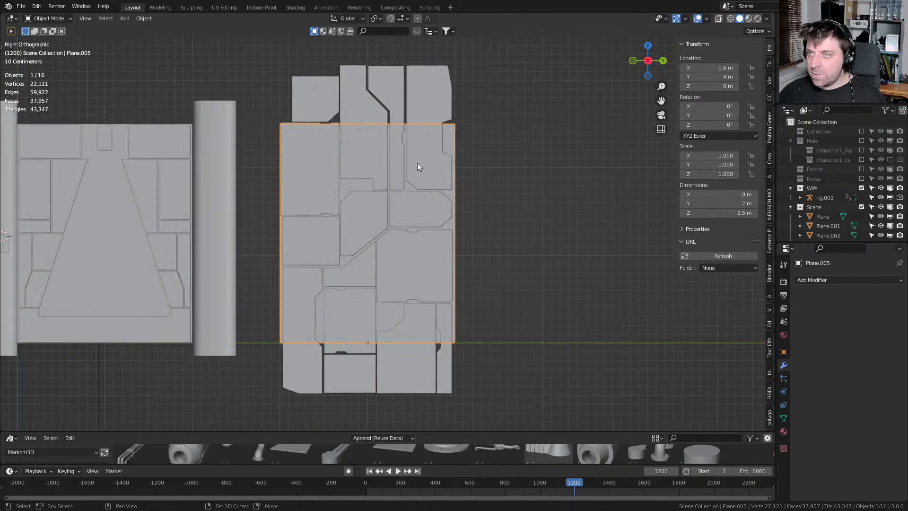
{"action": "left_click", "coordinate": [420, 249], "text": "shift"}
{"action": "middle_click_drag", "start_coordinate": [420, 249], "coordinate": [456, 234], "text": "shift"}
{"action": "key", "text": "g"}
{"action": "key", "text": "y"}
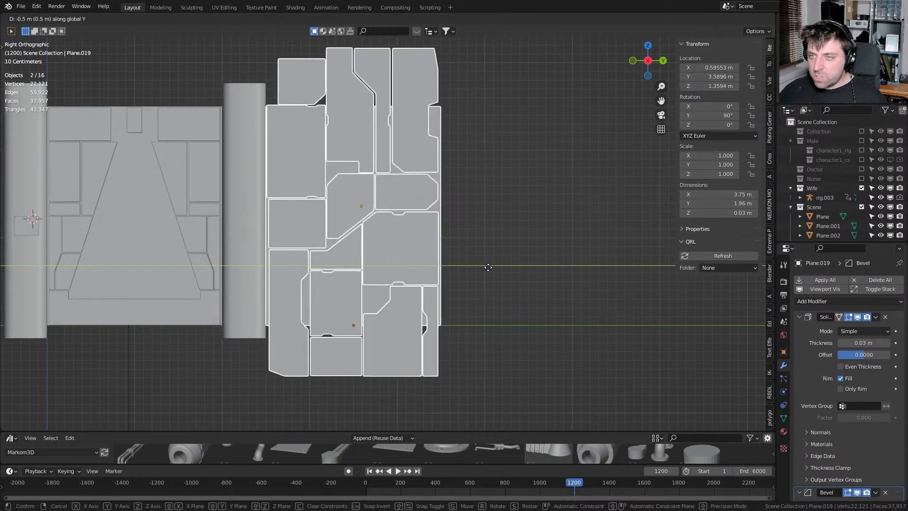
{"action": "left_click", "coordinate": [480, 265]}
Duplicate the pillar on the far side of the chair with its small wall panel, offsetting the copies 5 m along Y
{"action": "middle_click_drag", "start_coordinate": [418, 257], "coordinate": [545, 264]}
{"action": "key", "text": "z"}
{"action": "left_click", "coordinate": [586, 263]}
{"action": "mouse_move", "coordinate": [450, 279]}
{"action": "middle_mouse_down"}
{"action": "mouse_move", "coordinate": [479, 288]}
{"action": "mouse_move", "coordinate": [432, 297]}
{"action": "middle_mouse_up"}
{"action": "left_click", "coordinate": [592, 251]}
{"action": "left_click", "coordinate": [600, 307], "text": "shift"}
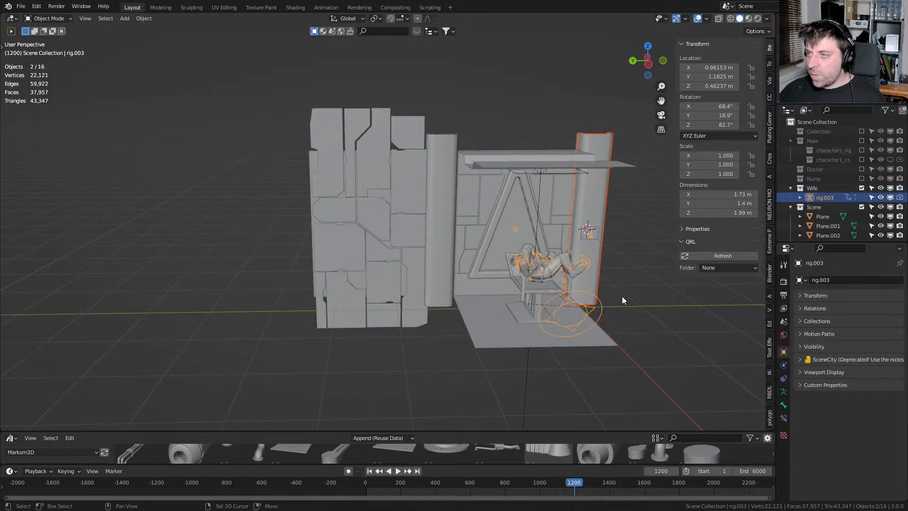
{"action": "left_click", "coordinate": [596, 234]}
{"action": "left_click", "coordinate": [600, 207], "text": "shift"}
{"action": "key", "text": "shift+d"}
{"action": "key", "text": "y"}
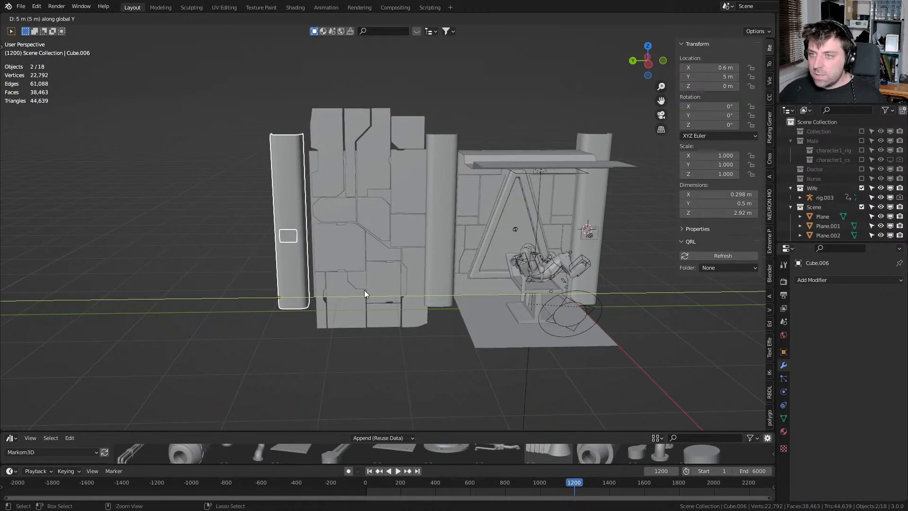
{"action": "key", "text": "Return"}
Move the kitbash panel and its backing plane together 0.1 m along Y between the two pillars
{"action": "key", "text": "KP_7"}
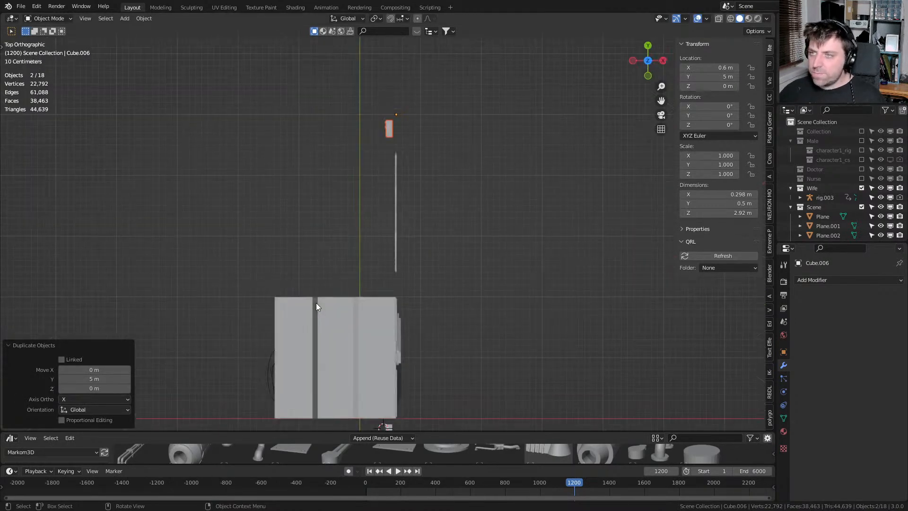
{"action": "scroll", "coordinate": [353, 283], "scroll_direction": "up", "scroll_amount": 3, "text": "shift"}
{"action": "middle_click_drag", "start_coordinate": [404, 320], "coordinate": [424, 262]}
{"action": "left_click", "coordinate": [441, 147]}
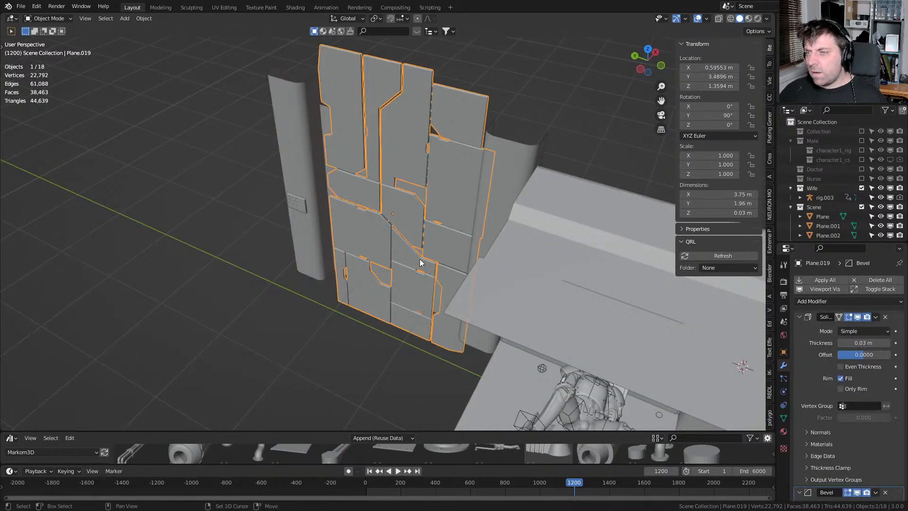
{"action": "left_click", "coordinate": [325, 123], "text": "shift"}
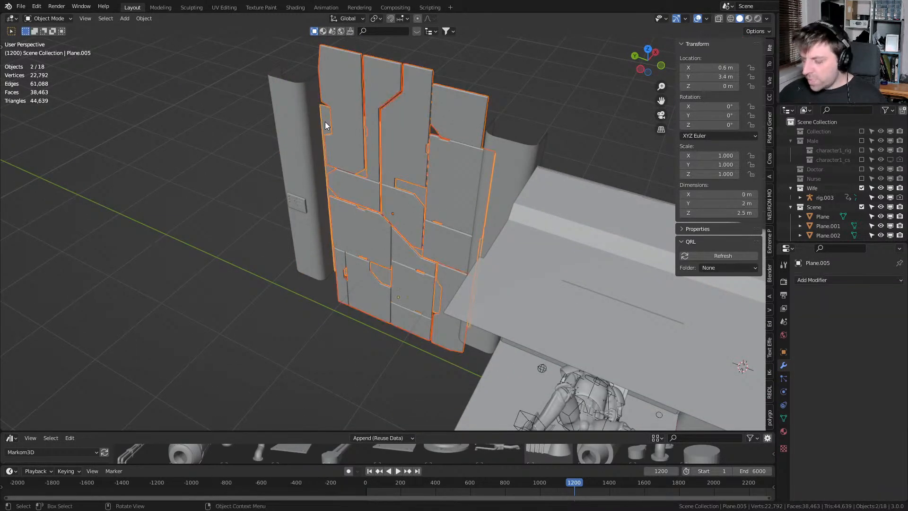
{"action": "key", "text": "KP_1"}
{"action": "key", "text": "KP_3"}
{"action": "scroll", "coordinate": [365, 152], "scroll_direction": "up", "scroll_amount": 1}
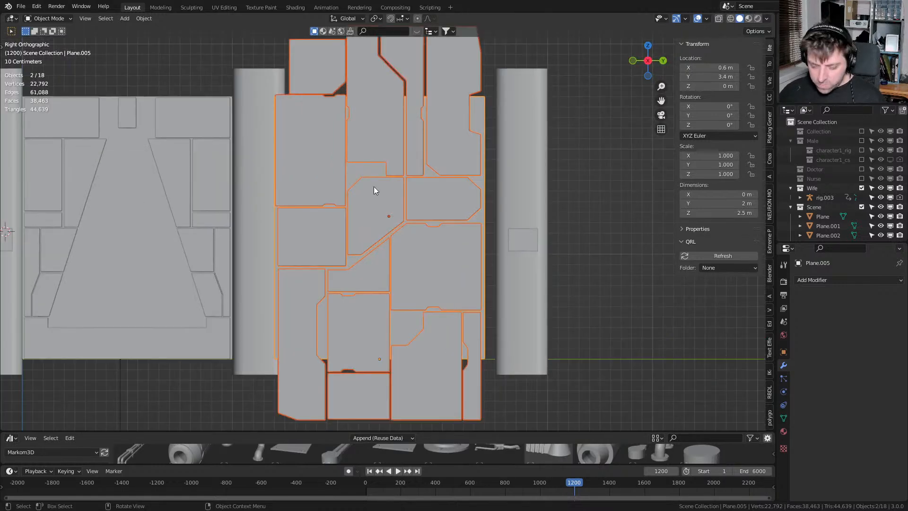
{"action": "key", "text": "g"}
{"action": "key", "text": "y"}
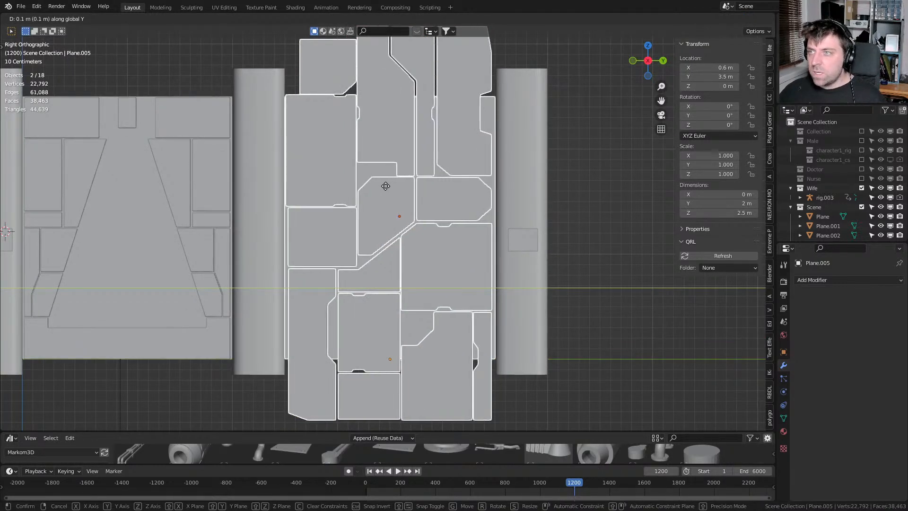
{"action": "left_click", "coordinate": [324, 192]}
Scale the mesh of the backing plane behind the kitbash panel up by about 1.055
{"action": "middle_click_drag", "start_coordinate": [325, 192], "coordinate": [262, 341]}
{"action": "left_click", "coordinate": [263, 340]}
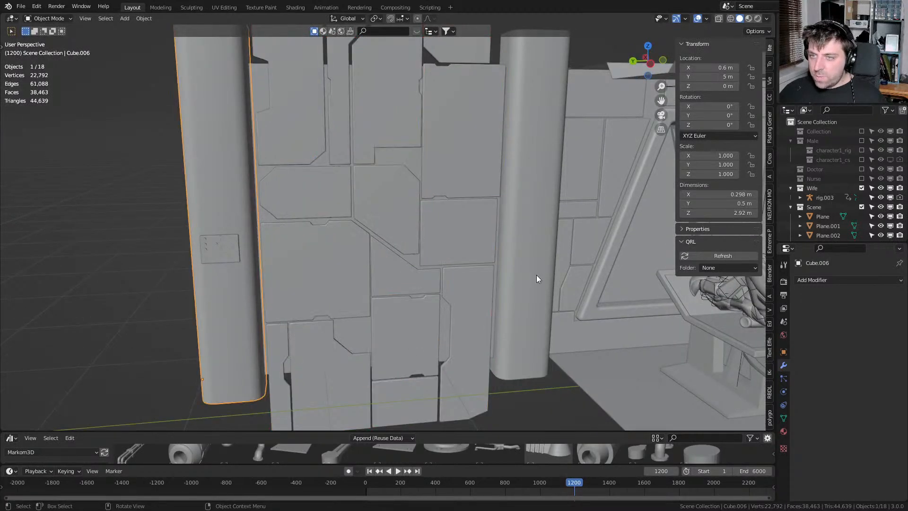
{"action": "left_click", "coordinate": [506, 371]}
{"action": "scroll", "coordinate": [539, 370], "scroll_direction": "down", "scroll_amount": 2}
{"action": "key", "text": "Tab"}
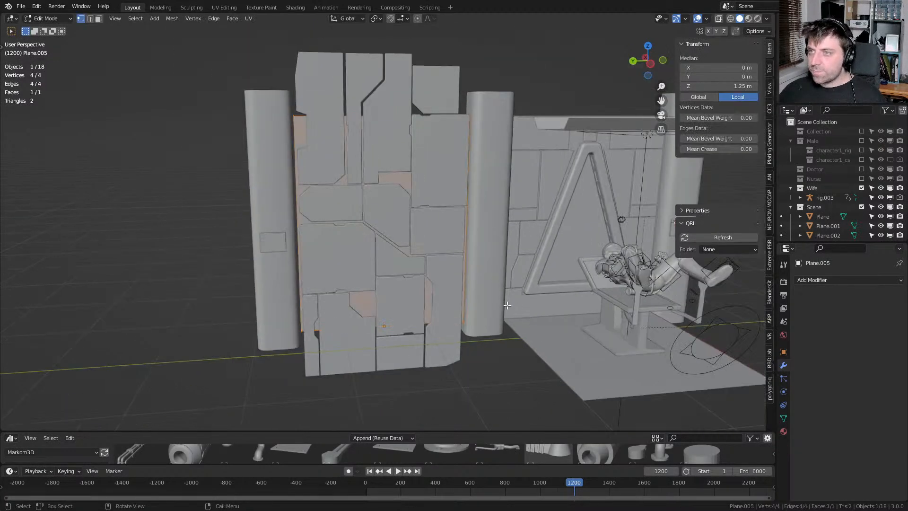
{"action": "key", "text": "s"}
{"action": "left_click", "coordinate": [506, 305]}
{"action": "scroll", "coordinate": [514, 334], "scroll_direction": "down", "scroll_amount": 2}
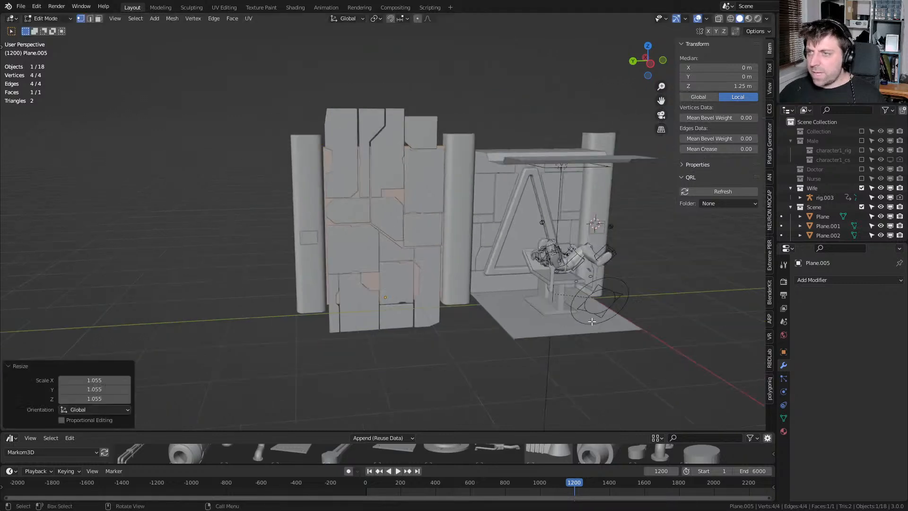
{"action": "key", "text": "Tab"}
Duplicate the floor plane along Y so the copy lies in front of the kitbash wall
{"action": "left_click", "coordinate": [513, 333]}
{"action": "key", "text": "KP_7"}
{"action": "key", "text": "shift+d"}
{"action": "key", "text": "y"}
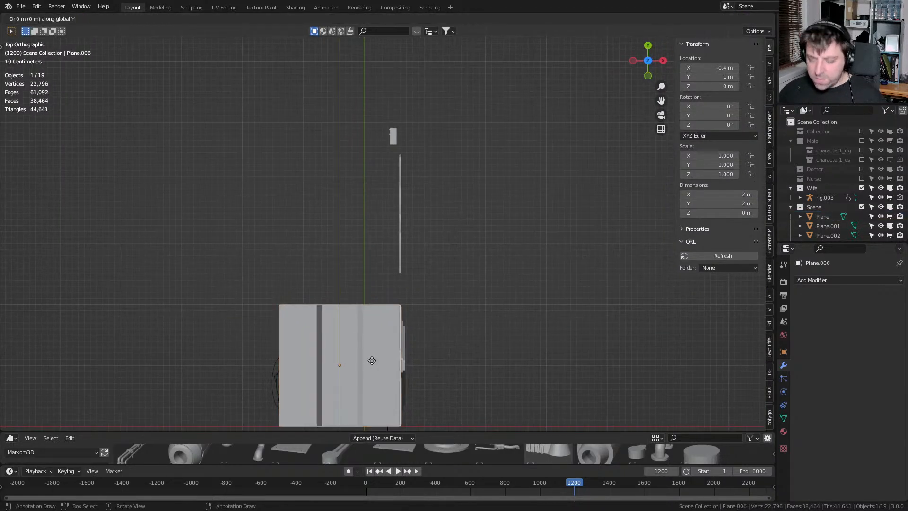
{"action": "left_click", "coordinate": [359, 208]}
Duplicate the floor plane under the chair again, placing the copy 1 m along Y across the gap
{"action": "middle_click_drag", "start_coordinate": [319, 258], "coordinate": [430, 307]}
{"action": "left_click", "coordinate": [430, 307]}
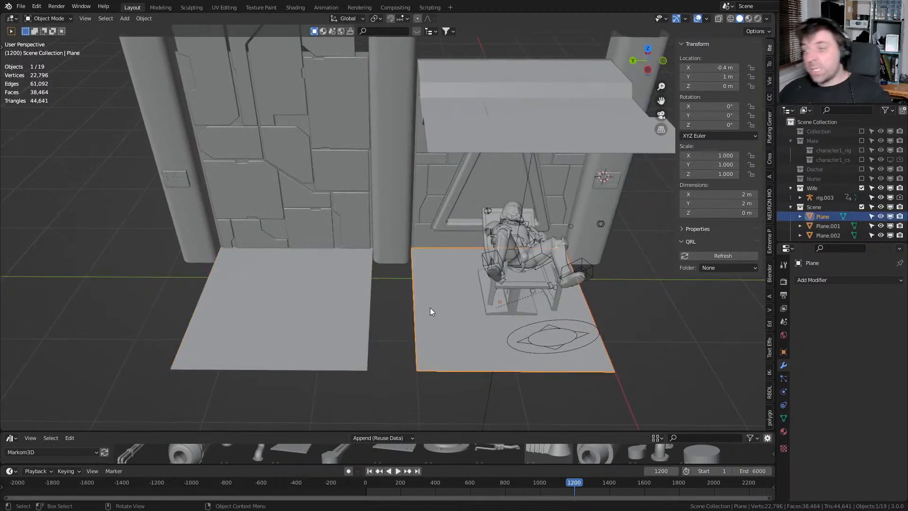
{"action": "key", "text": "shift+d"}
{"action": "key", "text": "y"}
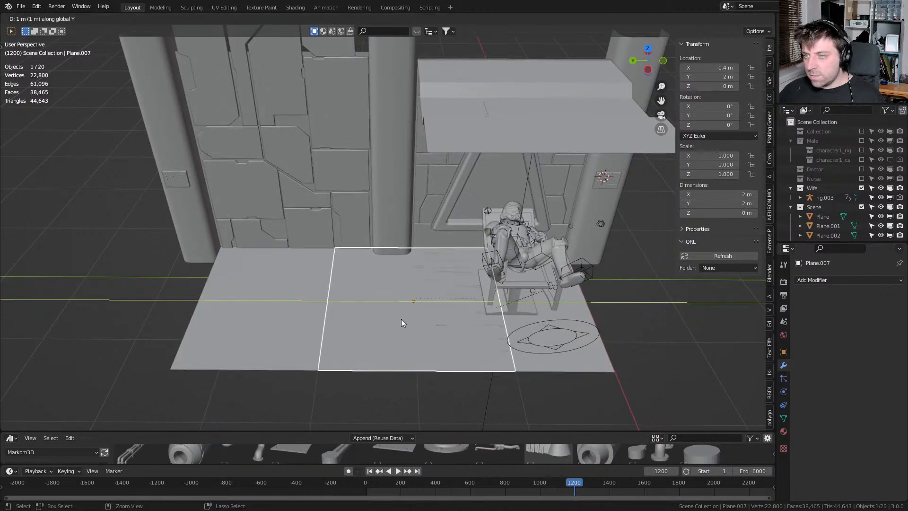
{"action": "left_click", "coordinate": [466, 331]}
Move the new floor piece's edge nearest the chair 1 m along Y to meet the original floor's edge
{"action": "key", "text": "Tab"}
{"action": "key", "text": "2"}
{"action": "left_click", "coordinate": [510, 349]}
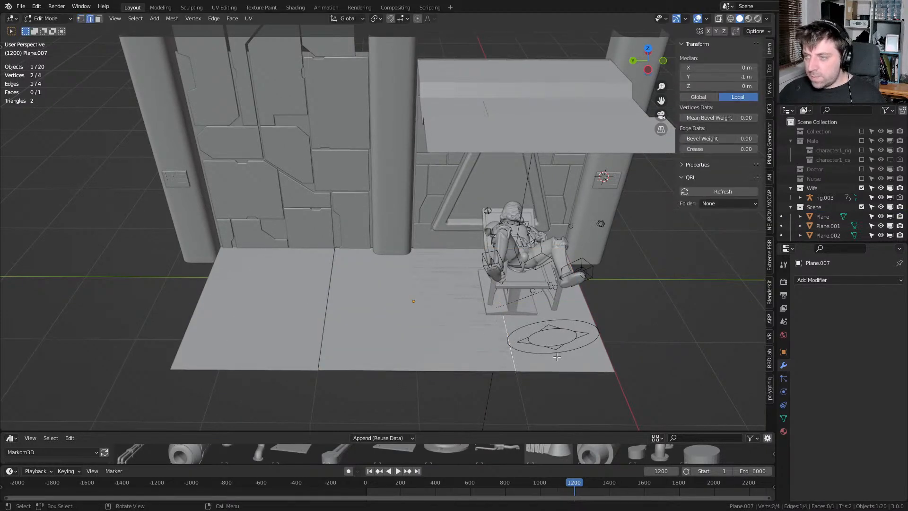
{"action": "key", "text": "g"}
{"action": "key", "text": "y"}
{"action": "left_click", "coordinate": [446, 362]}
Move the filler floor piece's opposite edge along Y to local 0.5 m so the piece just fills the gap
{"action": "left_click", "coordinate": [343, 339]}
{"action": "key", "text": "g"}
{"action": "key", "text": "y"}
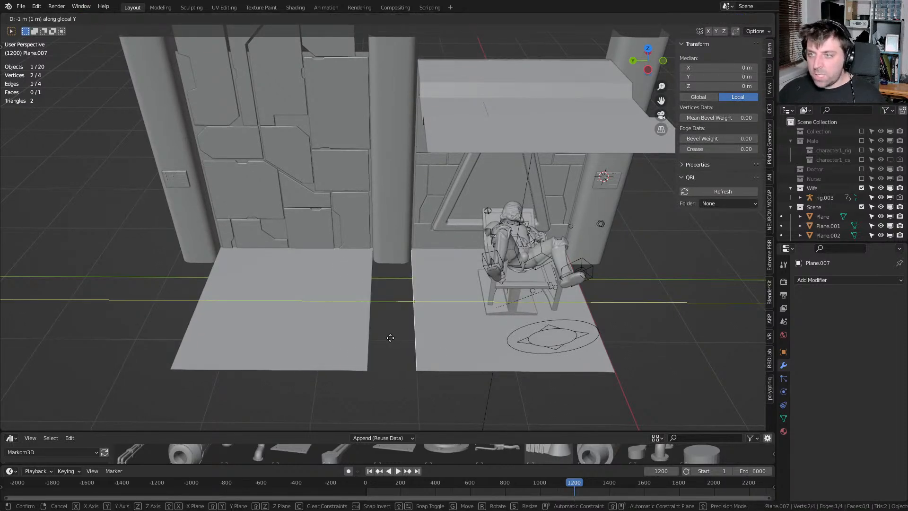
{"action": "left_click", "coordinate": [353, 338]}
{"action": "key", "text": "KP_7"}
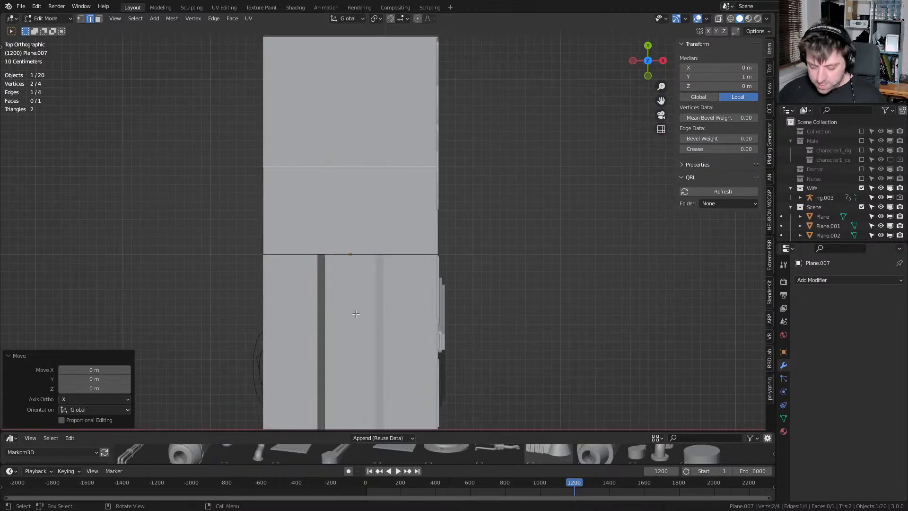
{"action": "key", "text": "g"}
{"action": "key", "text": "y"}
{"action": "left_click", "coordinate": [362, 346]}
Enlarge the asset browser area to show more rows of kitbash parts
{"action": "middle_click_drag", "start_coordinate": [361, 346], "coordinate": [359, 212]}
{"action": "scroll", "coordinate": [362, 288], "scroll_direction": "down", "scroll_amount": 4}
{"action": "key", "text": "z"}
{"action": "scroll", "coordinate": [419, 327], "scroll_direction": "up", "scroll_amount": 3}
{"action": "key", "text": "Tab"}
{"action": "middle_click_drag", "start_coordinate": [419, 328], "coordinate": [393, 296]}
{"action": "key", "text": "Tab"}
{"action": "scroll", "coordinate": [416, 329], "scroll_direction": "up", "scroll_amount": 3}
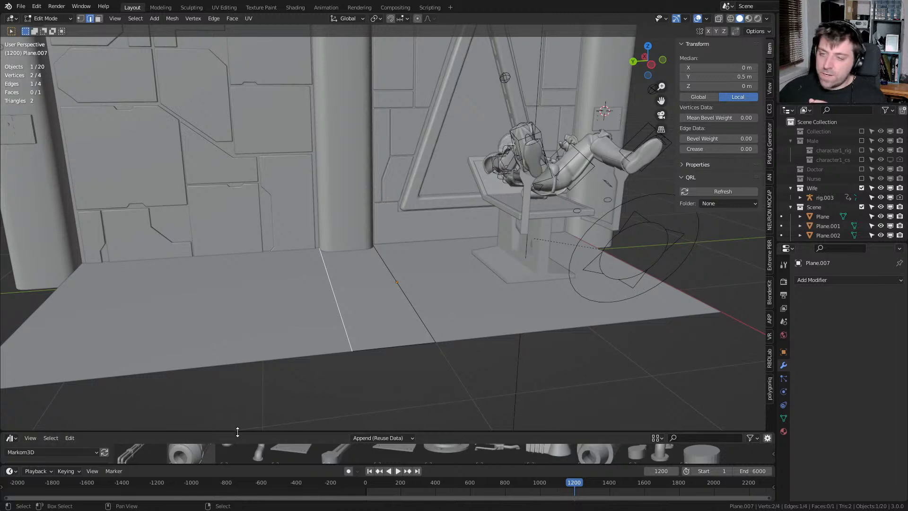
{"action": "left_click_drag", "start_coordinate": [243, 431], "coordinate": [242, 294]}
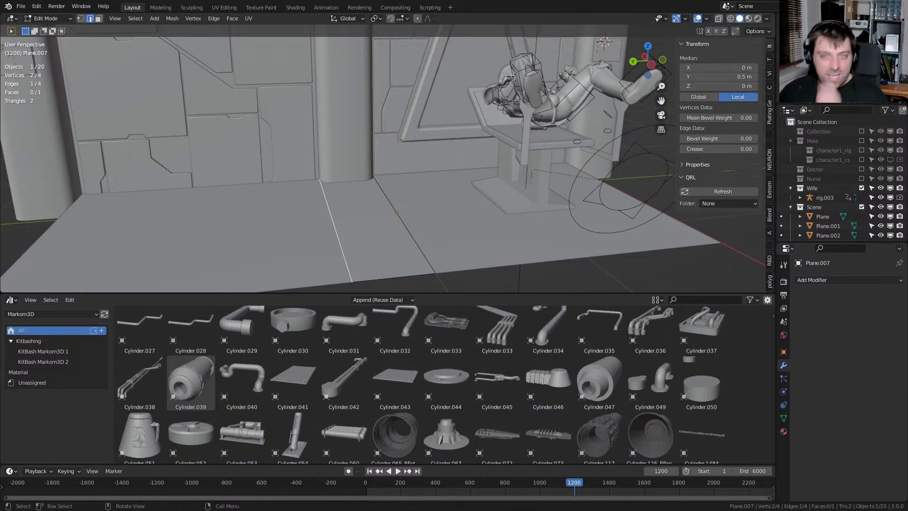
Duplicate the ceiling panel along Y so the copy starts at the end of the original
{"action": "middle_click_drag", "start_coordinate": [396, 286], "coordinate": [343, 225]}
{"action": "key", "text": "Tab"}
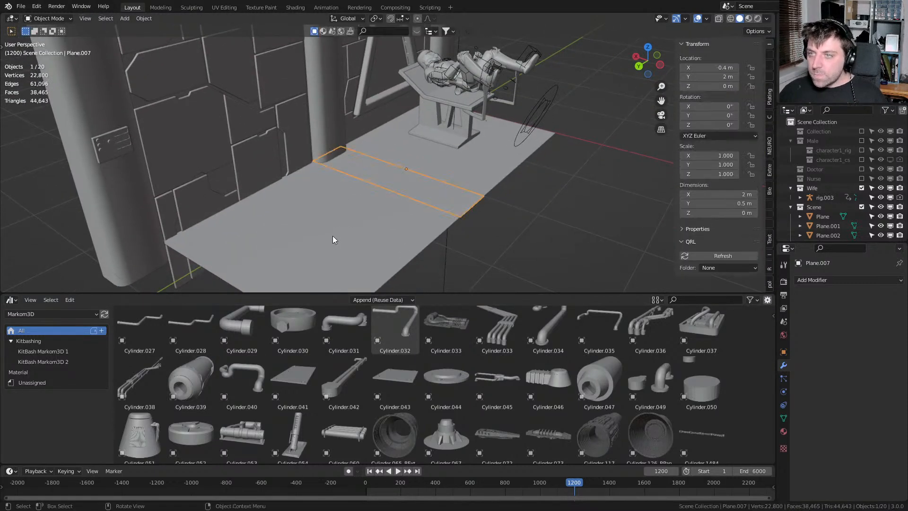
{"action": "left_click", "coordinate": [337, 254]}
{"action": "key", "text": "KP_7"}
{"action": "left_click", "coordinate": [336, 247]}
{"action": "middle_click_drag", "start_coordinate": [268, 211], "coordinate": [393, 141]}
{"action": "key", "text": "KP_7"}
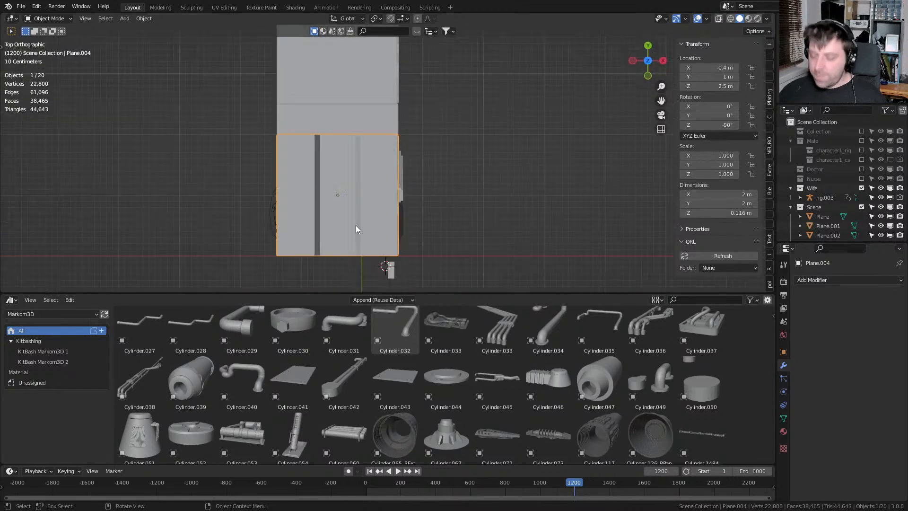
{"action": "key", "text": "shift+d"}
{"action": "key", "text": "y"}
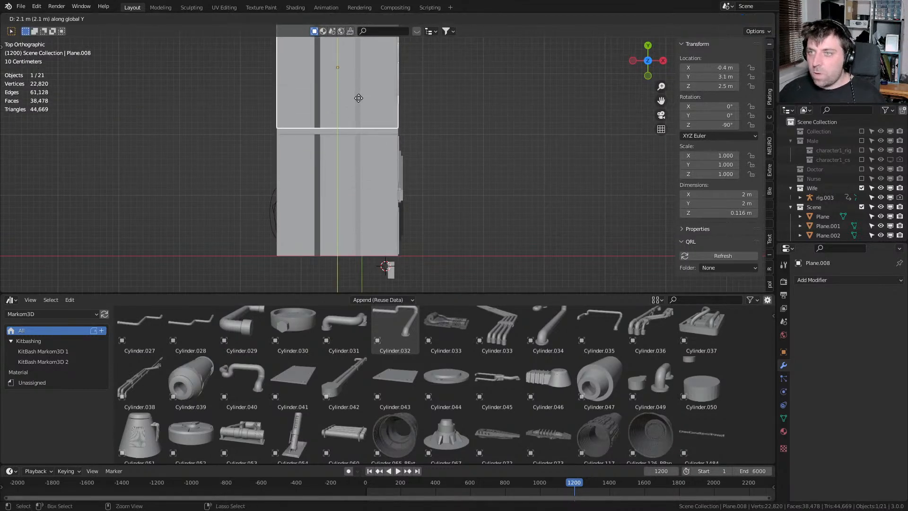
{"action": "left_click", "coordinate": [359, 103]}
Delete all of the copied ceiling's vertices except the end profile that touches the original ceiling
{"action": "middle_click_drag", "start_coordinate": [277, 150], "coordinate": [345, 83]}
{"action": "key", "text": "Tab"}
{"action": "middle_click_drag", "start_coordinate": [282, 74], "coordinate": [421, 69]}
{"action": "key", "text": "1"}
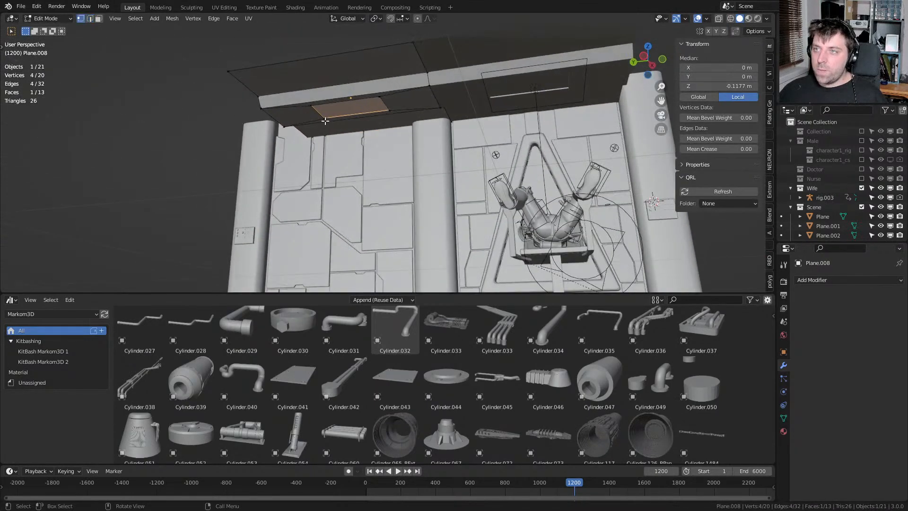
{"action": "left_click", "coordinate": [422, 64], "text": "alt"}
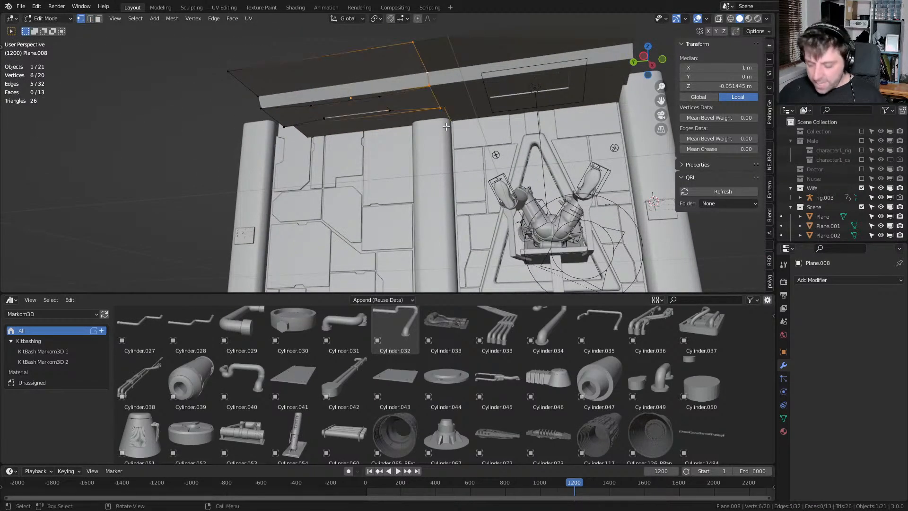
{"action": "key", "text": "ctrl+i"}
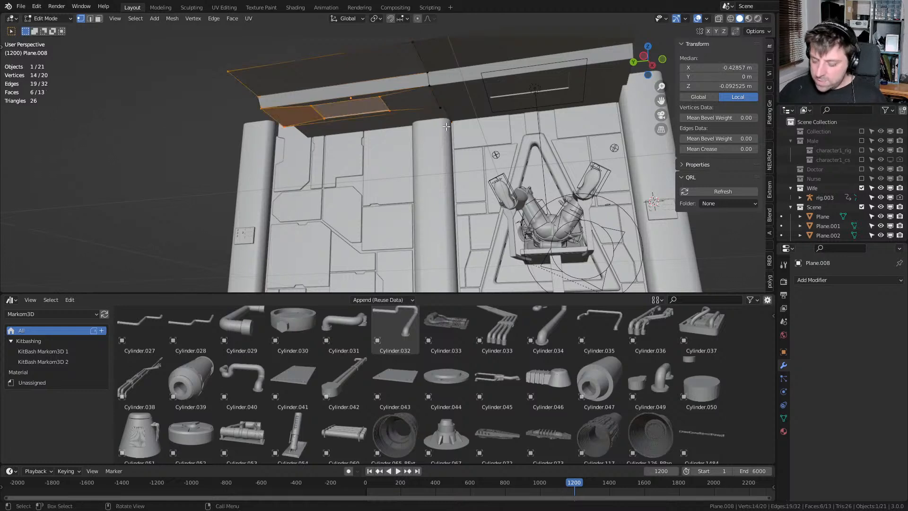
{"action": "key", "text": "x"}
{"action": "left_click", "coordinate": [447, 126]}
Extrude the remaining ceiling profile 0.5 m along Y to form a strip above the middle pillar
{"action": "left_click", "coordinate": [447, 109], "text": "alt"}
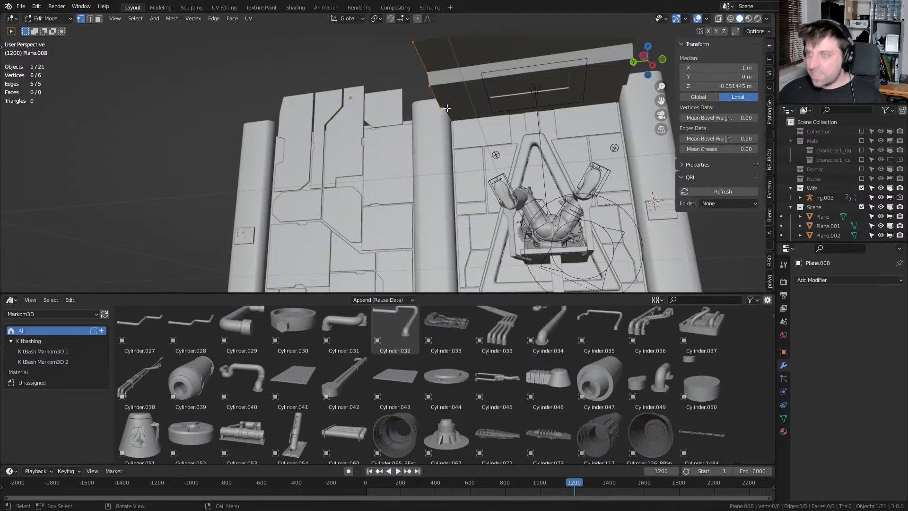
{"action": "key", "text": "KP_7"}
{"action": "scroll", "coordinate": [487, 225], "scroll_direction": "up", "scroll_amount": 4}
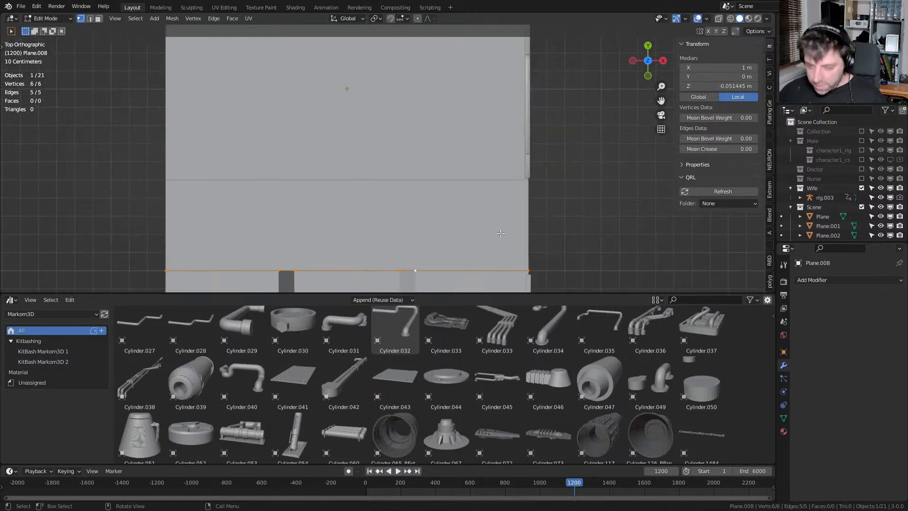
{"action": "key", "text": "e"}
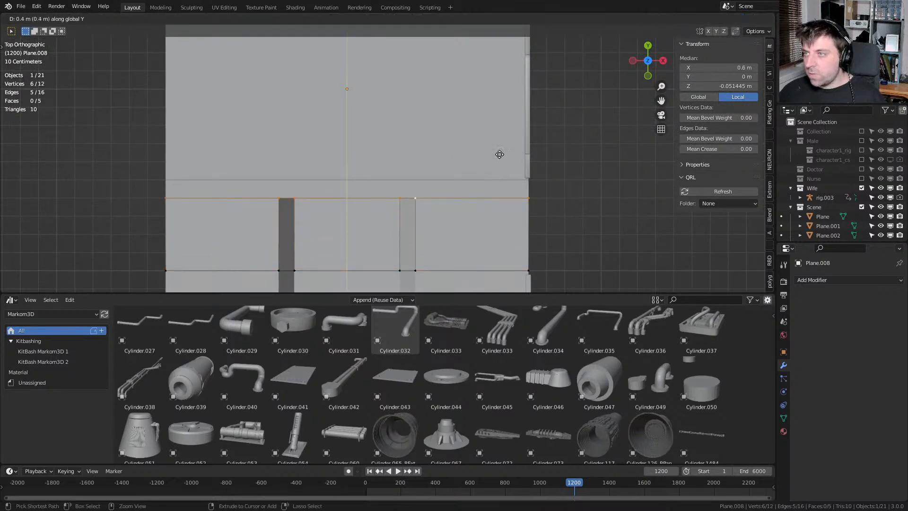
{"action": "left_click", "coordinate": [498, 146]}
Apply the scale of the extruded ceiling strip
{"action": "middle_click_drag", "start_coordinate": [535, 185], "coordinate": [380, 200]}
{"action": "key", "text": "Tab"}
{"action": "key", "text": "ctrl+a"}
{"action": "key", "text": "s"}
Add a centred loop cut along the ceiling strip and bevel it with one segment at a width of about 0.23 m
{"action": "key", "text": "Tab"}
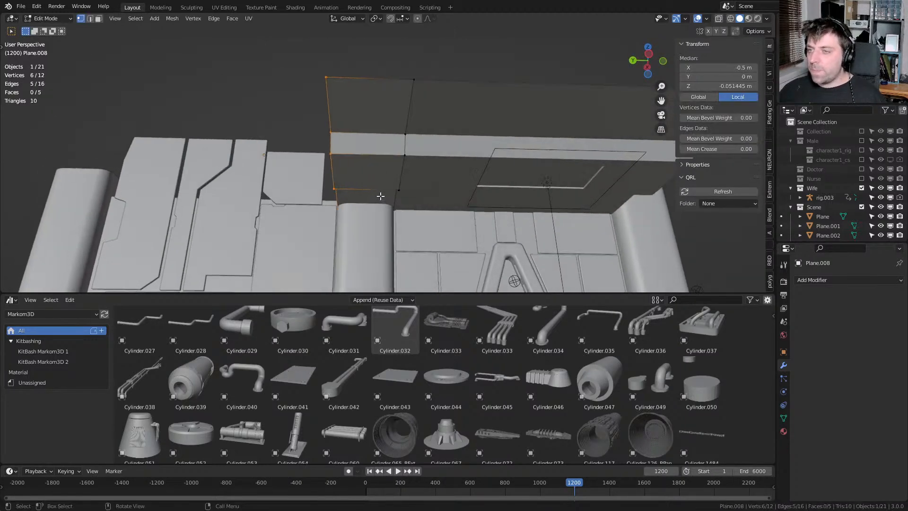
{"action": "key", "text": "3"}
{"action": "key", "text": "ctrl+r"}
{"action": "left_click", "coordinate": [371, 156]}
{"action": "right_click", "coordinate": [411, 188]}
{"action": "key", "text": "ctrl+b"}
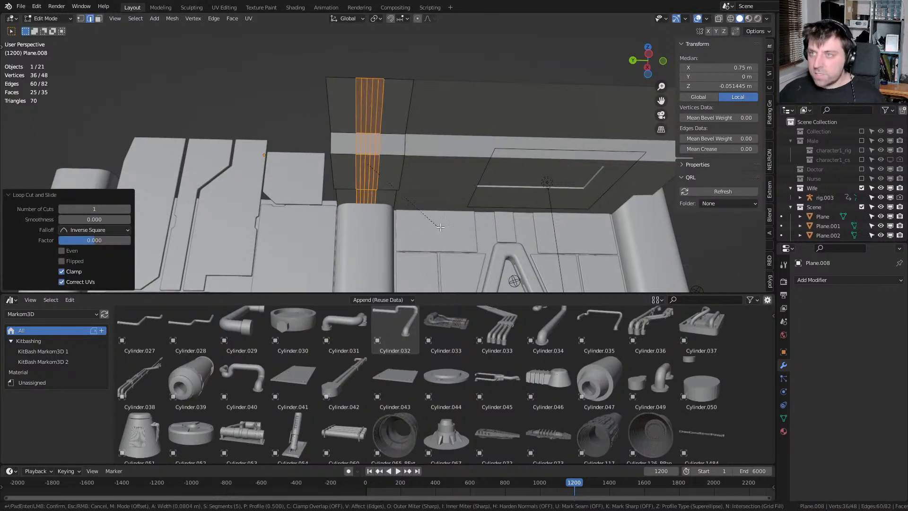
{"action": "scroll", "coordinate": [439, 227], "scroll_direction": "down", "scroll_amount": 3}
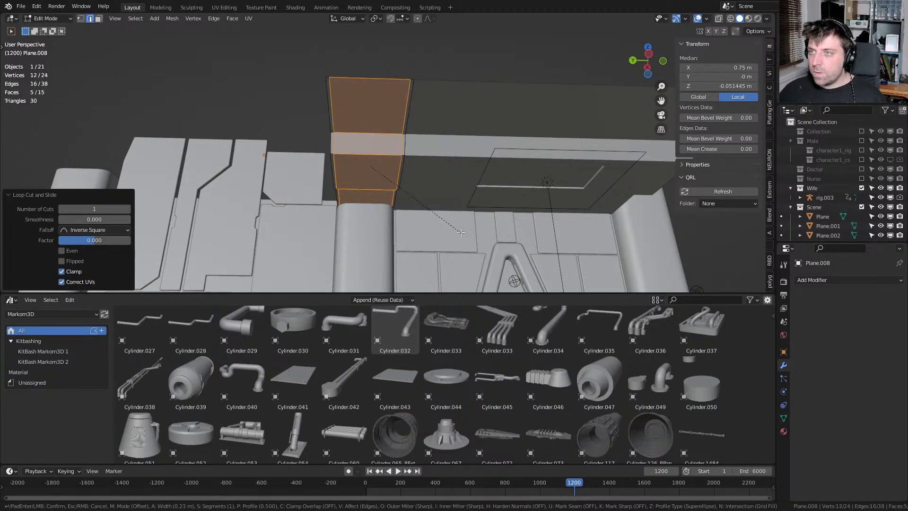
{"action": "right_click", "coordinate": [460, 232]}
Add another centred loop cut inside the bevelled band and bevel it with one segment at a width of 0.213 m
{"action": "left_click", "coordinate": [345, 173], "text": "alt"}
{"action": "key", "text": "ctrl+r"}
{"action": "left_click", "coordinate": [364, 162]}
{"action": "right_click", "coordinate": [366, 159]}
{"action": "key", "text": "ctrl+b"}
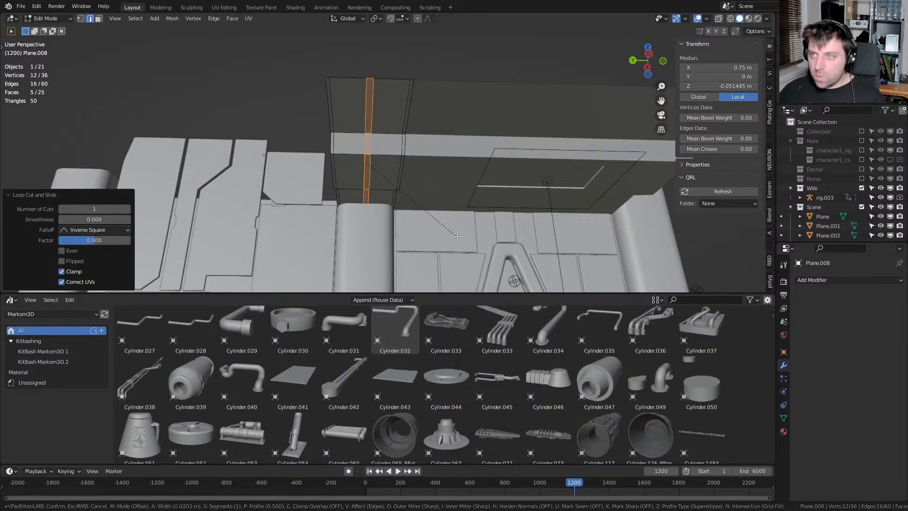
{"action": "left_click", "coordinate": [484, 240]}
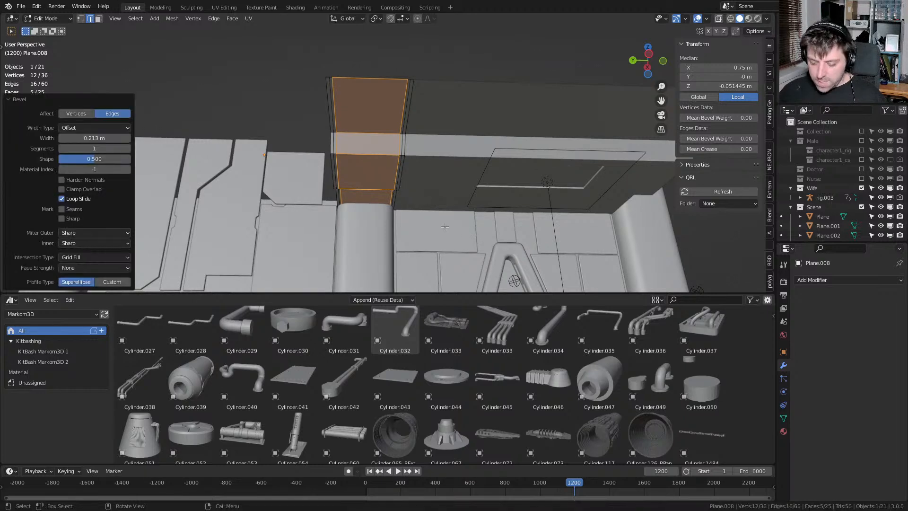
Lower the inner bevelled band of the ceiling strip about 0.017 m along Z
{"action": "key", "text": "g"}
{"action": "key", "text": "z"}
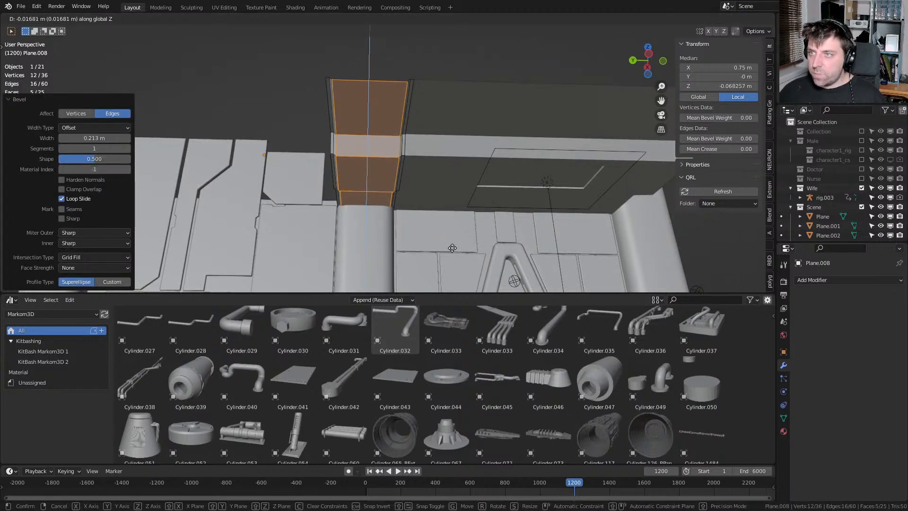
{"action": "left_click", "coordinate": [452, 247]}
{"action": "scroll", "coordinate": [452, 247], "scroll_direction": "down", "scroll_amount": 3}
{"action": "key", "text": "Tab"}
Extrude the two outer side edge loops of the ceiling strip upward along Z
{"action": "middle_click_drag", "start_coordinate": [407, 216], "coordinate": [510, 222]}
{"action": "key", "text": "Tab"}
{"action": "key", "text": "KP_Decimal"}
{"action": "left_click", "coordinate": [416, 169], "text": "alt"}
{"action": "left_click", "coordinate": [501, 197], "text": "alt+shift"}
{"action": "key", "text": "e"}
{"action": "key", "text": "z"}
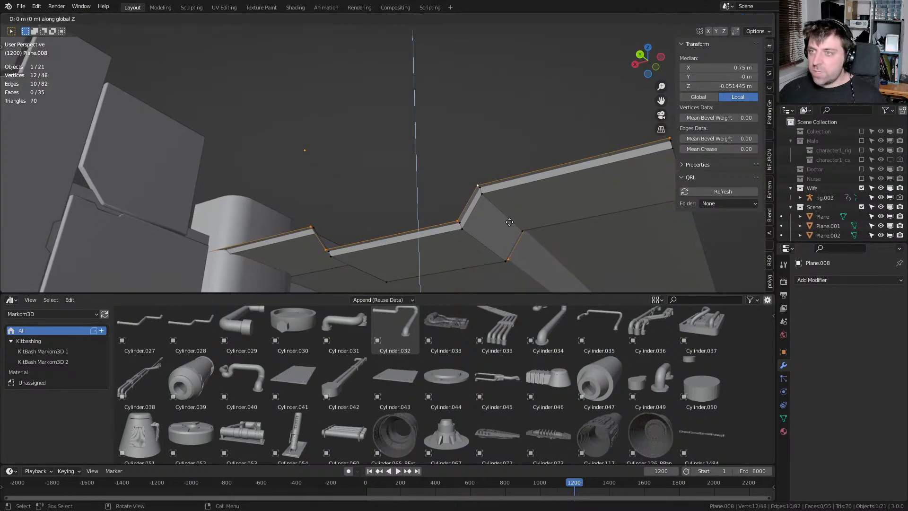
{"action": "left_click", "coordinate": [511, 103]}
{"action": "middle_click_drag", "start_coordinate": [511, 103], "coordinate": [537, 219]}
Extrude the two opposite profile edge loops of the neighbouring large ceiling panel upward about 0.04 m along Z
{"action": "key", "text": "Tab"}
{"action": "left_click", "coordinate": [437, 182]}
{"action": "key", "text": "Tab"}
{"action": "left_click", "coordinate": [393, 186], "text": "alt"}
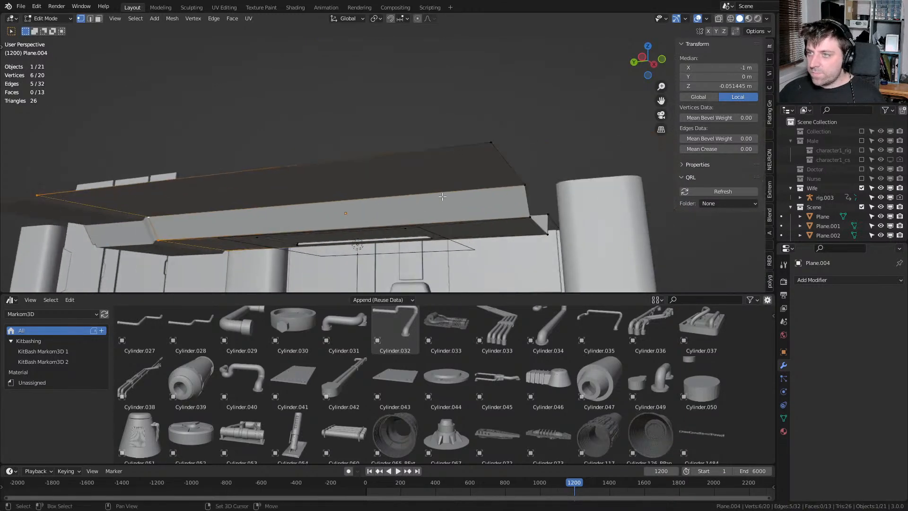
{"action": "left_click", "coordinate": [538, 219], "text": "alt+shift"}
{"action": "key", "text": "2"}
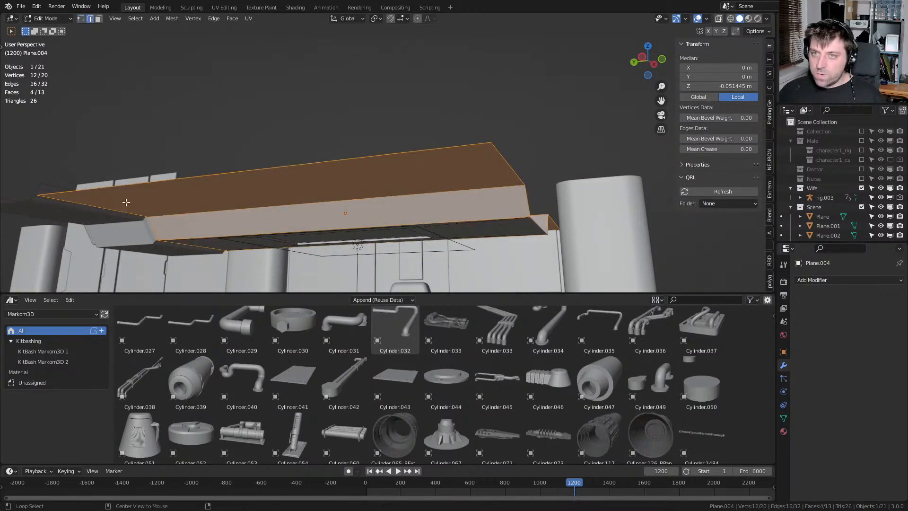
{"action": "left_click", "coordinate": [134, 205], "text": "alt"}
{"action": "left_click", "coordinate": [508, 157], "text": "alt+shift"}
{"action": "key", "text": "e"}
{"action": "key", "text": "z"}
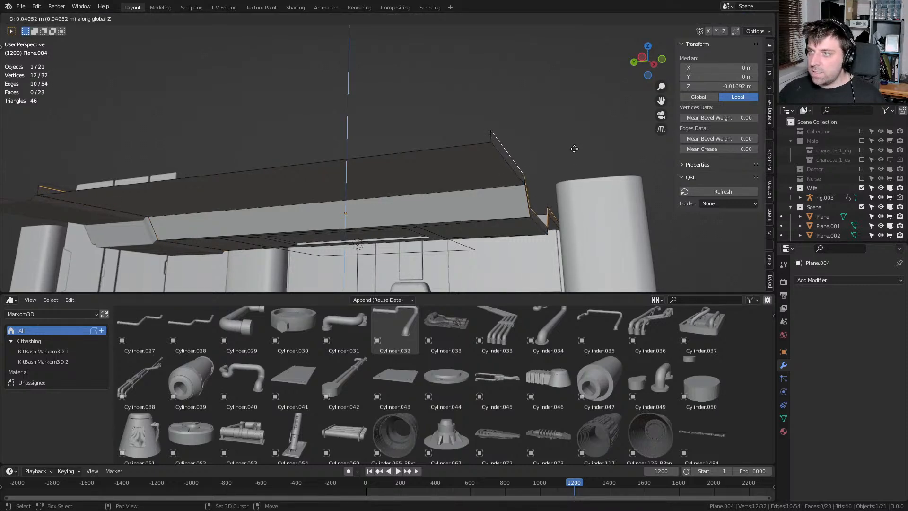
{"action": "left_click", "coordinate": [566, 154]}
Select the ceiling strip and the large ceiling panel together and edit both meshes at once
{"action": "middle_click_drag", "start_coordinate": [566, 155], "coordinate": [385, 205]}
{"action": "key", "text": "Tab"}
{"action": "key", "text": "Tab"}
{"action": "left_click", "coordinate": [450, 163]}
{"action": "mouse_move", "coordinate": [450, 163]}
{"action": "middle_mouse_down"}
{"action": "mouse_move", "coordinate": [435, 169]}
{"action": "mouse_move", "coordinate": [455, 177]}
{"action": "middle_mouse_up"}
{"action": "key", "text": "Tab"}
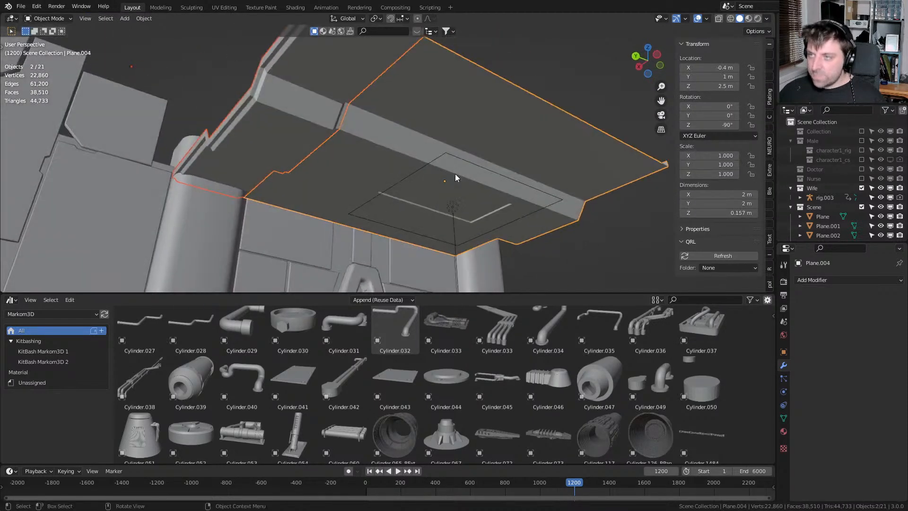
{"action": "key", "text": "Tab"}
Select the lower corner edge loops along both sides of the ceiling strip and large panel, using wireframe display
{"action": "middle_click_drag", "start_coordinate": [391, 169], "coordinate": [401, 218], "text": "shift"}
{"action": "scroll", "coordinate": [393, 208], "scroll_direction": "up", "scroll_amount": 4}
{"action": "left_click", "coordinate": [277, 108], "text": "alt"}
{"action": "middle_click_drag", "start_coordinate": [480, 232], "coordinate": [431, 232]}
{"action": "middle_click_drag", "start_coordinate": [262, 237], "coordinate": [453, 187], "text": "shift"}
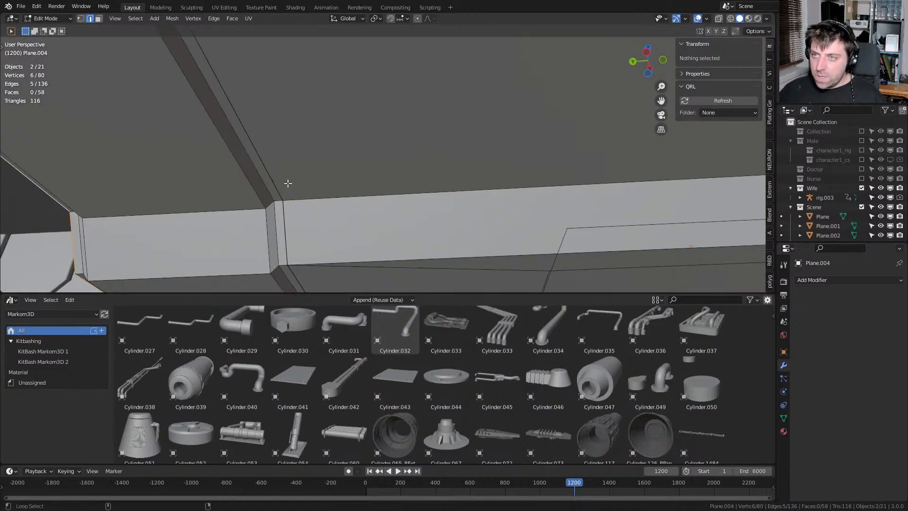
{"action": "key", "text": "shift+z"}
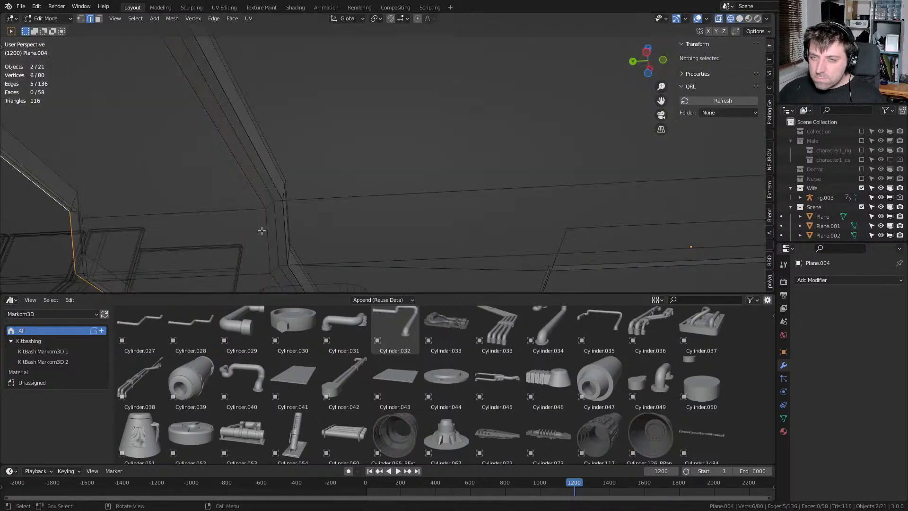
{"action": "left_click", "coordinate": [283, 211], "text": "alt+shift"}
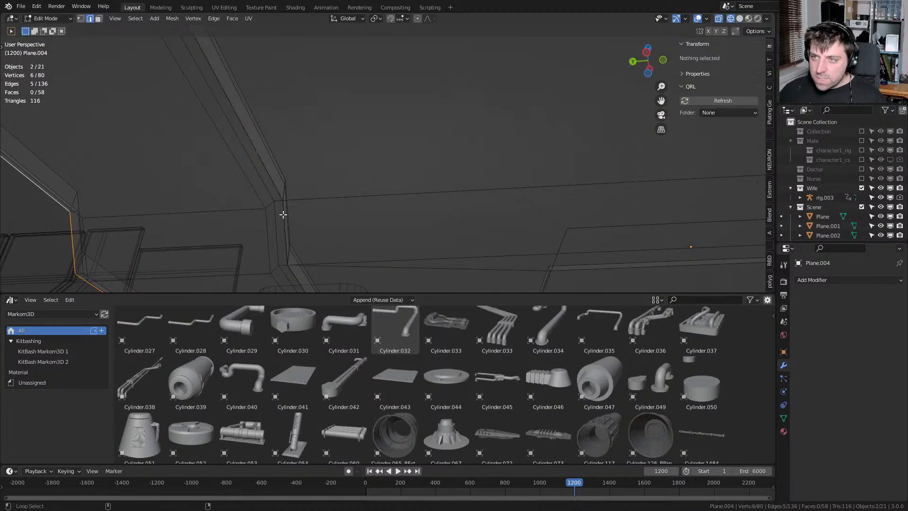
{"action": "left_click", "coordinate": [279, 190], "text": "alt+shift"}
{"action": "middle_click_drag", "start_coordinate": [307, 208], "coordinate": [473, 251]}
{"action": "left_click", "coordinate": [566, 203], "text": "alt+shift"}
{"action": "left_click", "coordinate": [403, 253], "text": "alt+shift"}
{"action": "middle_click_drag", "start_coordinate": [404, 253], "coordinate": [486, 165], "text": "shift"}
{"action": "left_click", "coordinate": [413, 210], "text": "alt+shift"}
{"action": "middle_click_drag", "start_coordinate": [413, 210], "coordinate": [347, 241]}
{"action": "key", "text": "g"}
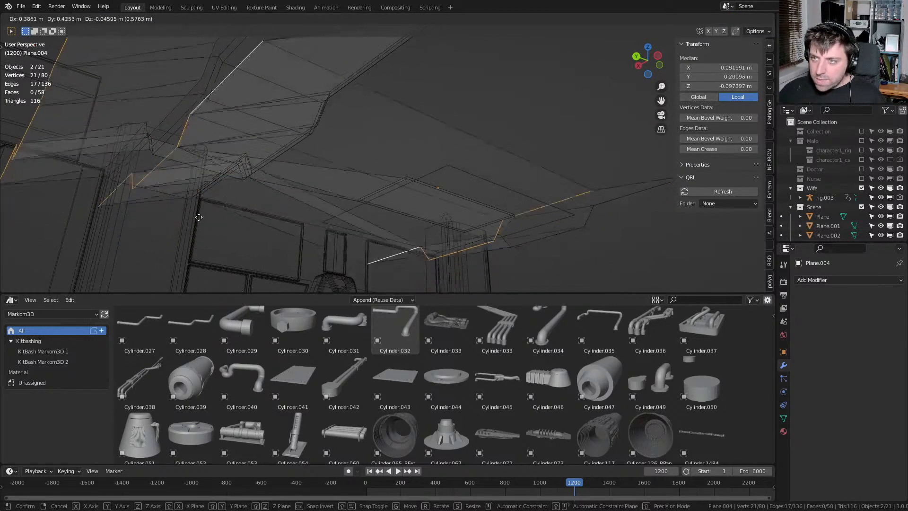
{"action": "right_click", "coordinate": [427, 243]}
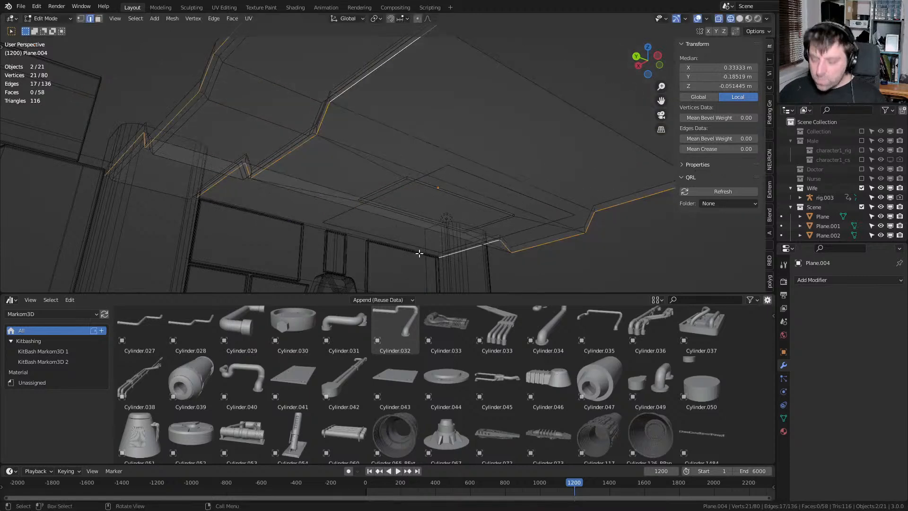
{"action": "key", "text": "ctrl+b"}
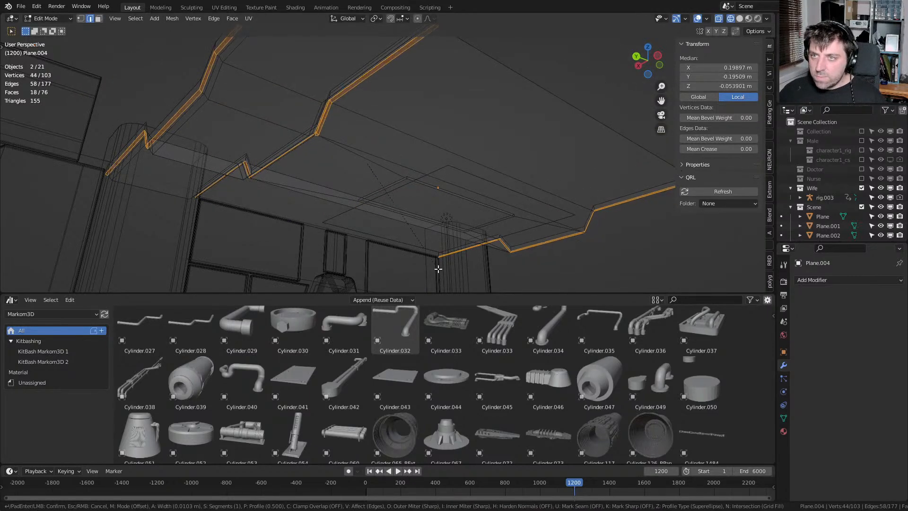
{"action": "right_click", "coordinate": [439, 269]}
Bevel the side edge loops of the strip and panel with 4 segments at a width of about 0.005 m
{"action": "middle_click_drag", "start_coordinate": [438, 268], "coordinate": [319, 174]}
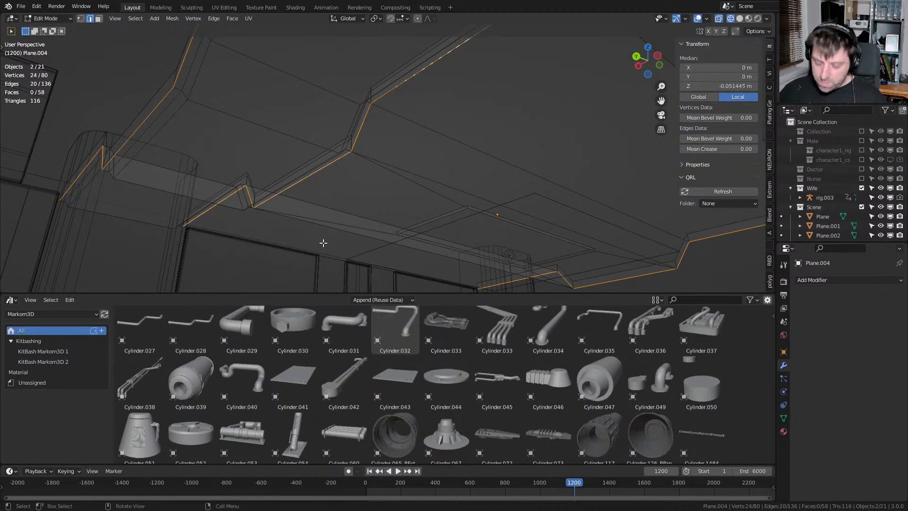
{"action": "key", "text": "ctrl+b"}
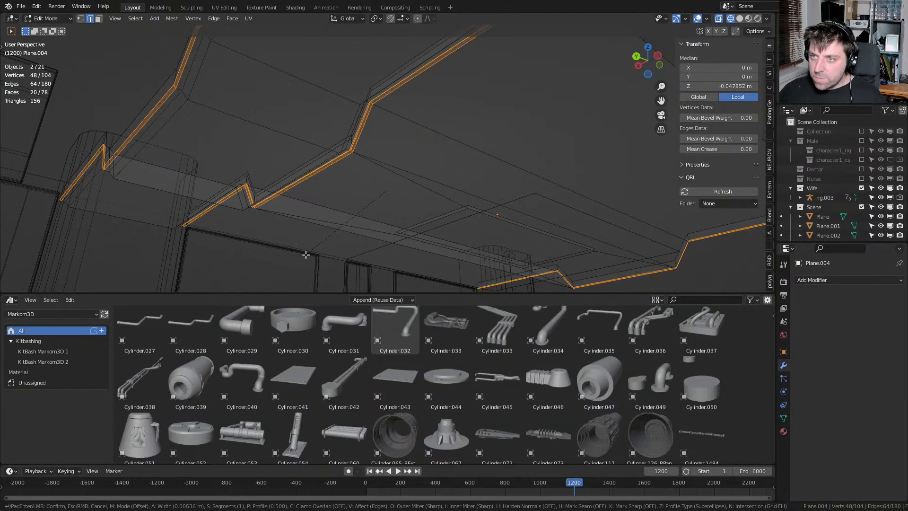
{"action": "scroll", "coordinate": [309, 254], "scroll_direction": "up", "scroll_amount": 2}
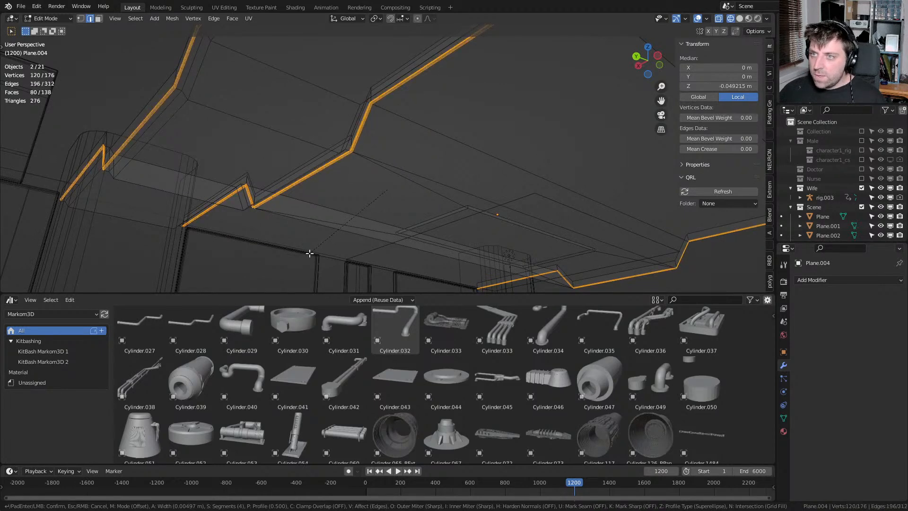
{"action": "left_click", "coordinate": [309, 254]}
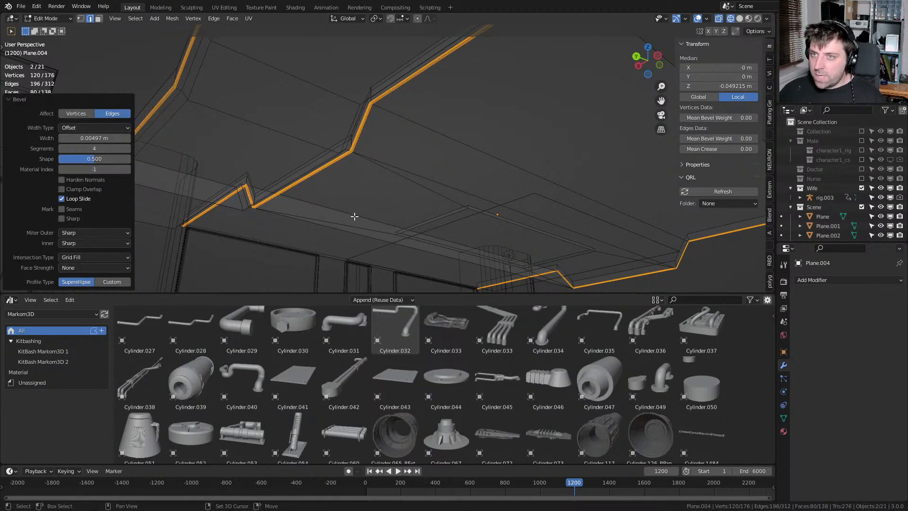
{"action": "mouse_move", "coordinate": [353, 221]}
{"action": "middle_mouse_down"}
{"action": "mouse_move", "coordinate": [367, 219]}
{"action": "mouse_move", "coordinate": [353, 220]}
{"action": "middle_mouse_up"}
{"action": "key", "text": "Tab"}
{"action": "scroll", "coordinate": [353, 220], "scroll_direction": "down", "scroll_amount": 3}
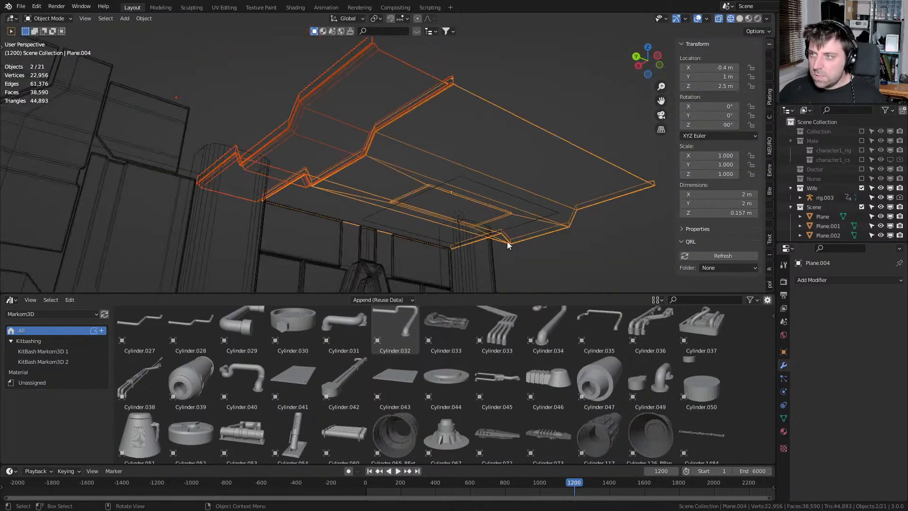
Return to solid shading, deselect everything and examine the bevelled seam between the ceiling pieces from below
{"action": "key", "text": "z"}
{"action": "left_click", "coordinate": [604, 255]}
{"action": "left_click", "coordinate": [521, 244]}
{"action": "middle_click_drag", "start_coordinate": [521, 244], "coordinate": [352, 225]}
{"action": "scroll", "coordinate": [361, 226], "scroll_direction": "up", "scroll_amount": 4}
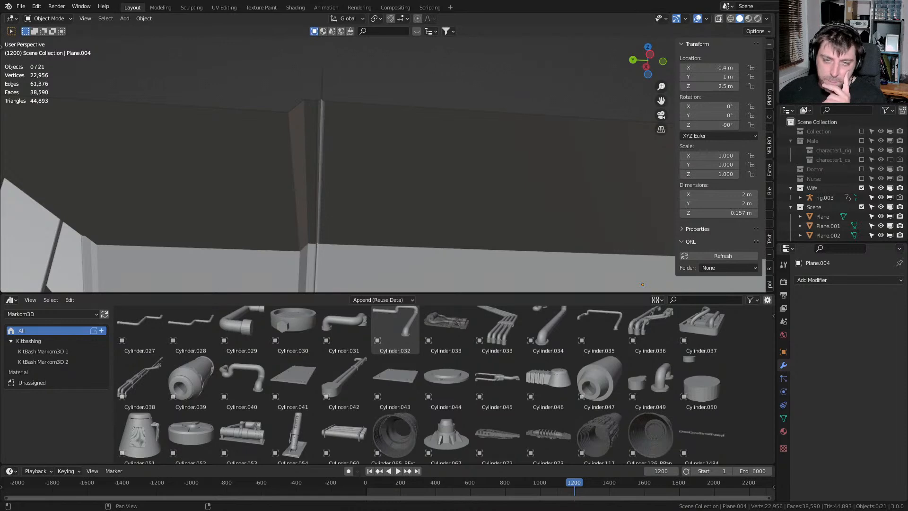
{"action": "left_click_drag", "start_coordinate": [446, 328], "coordinate": [456, 217]}
{"action": "middle_click_drag", "start_coordinate": [456, 217], "coordinate": [381, 228]}
{"action": "middle_click_drag", "start_coordinate": [319, 226], "coordinate": [407, 199]}
Duplicate the large ceiling panel together with its area light 2.5 m along Y over the second section
{"action": "left_click", "coordinate": [414, 196]}
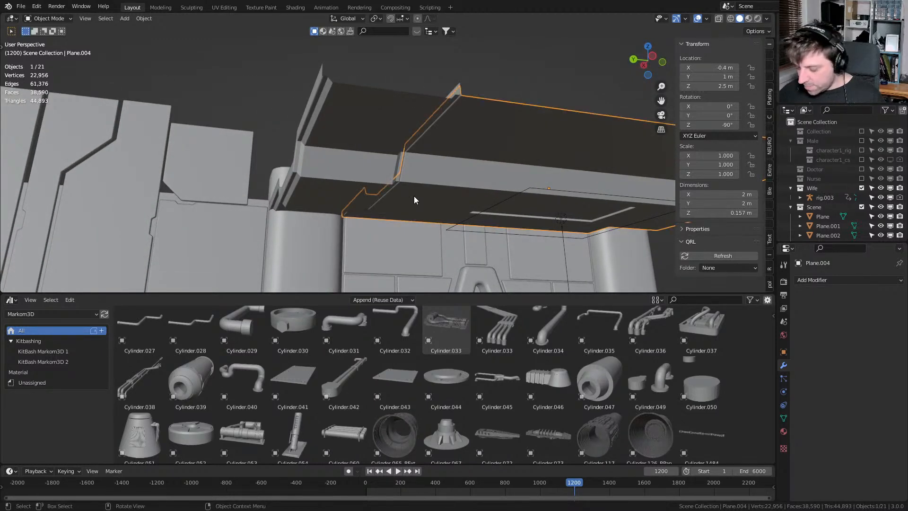
{"action": "left_click", "coordinate": [558, 187]}
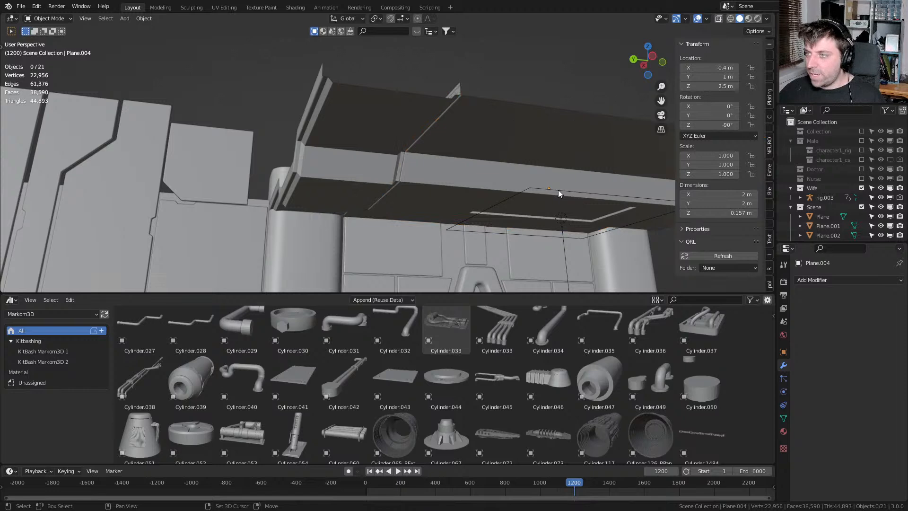
{"action": "left_click", "coordinate": [567, 158], "text": "shift"}
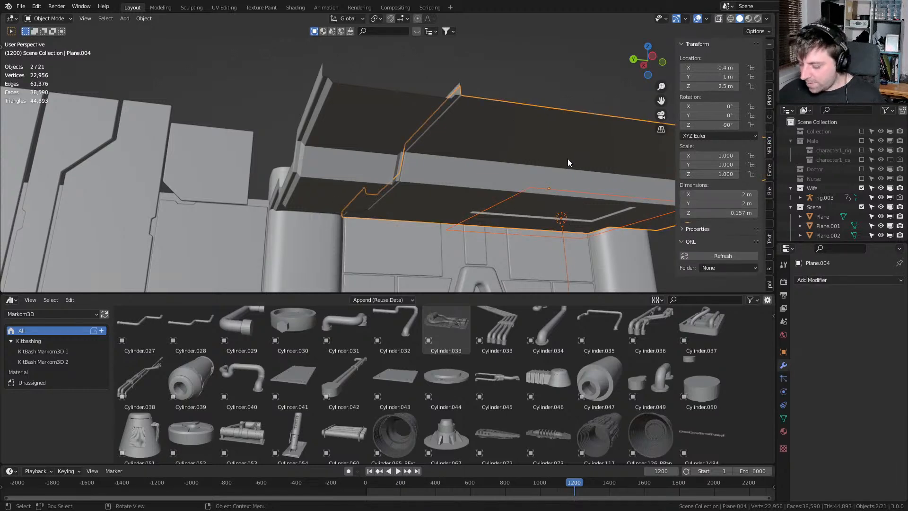
{"action": "key", "text": "KP_7"}
{"action": "scroll", "coordinate": [504, 214], "scroll_direction": "down", "scroll_amount": 4}
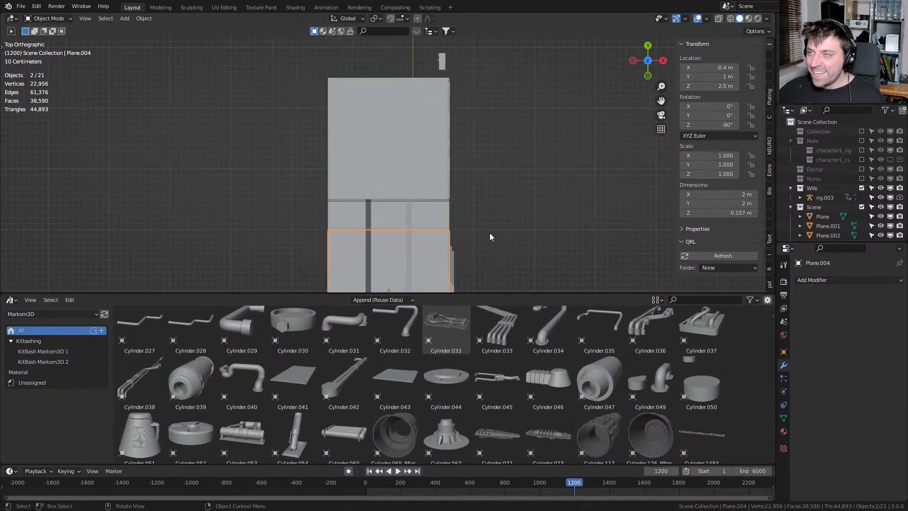
{"action": "key", "text": "shift+d"}
{"action": "key", "text": "y"}
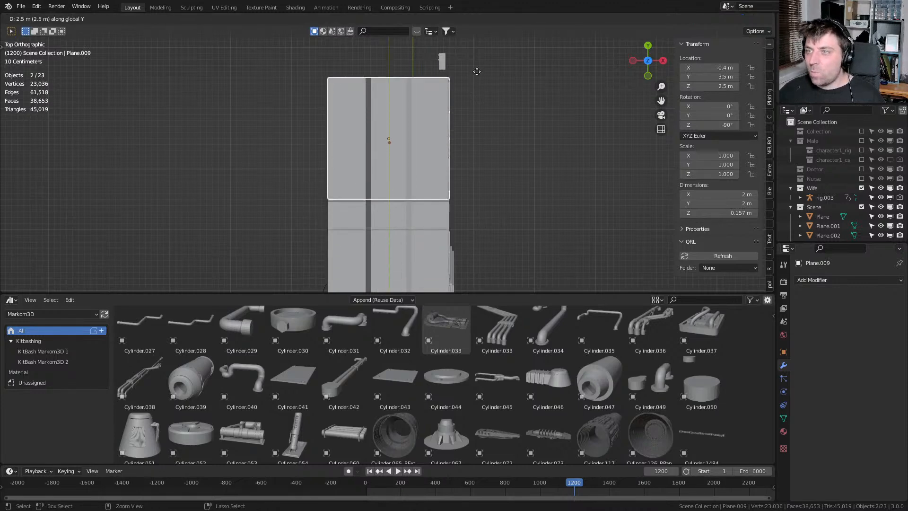
{"action": "left_click", "coordinate": [398, 178]}
Duplicate the narrow ceiling strip and the matching floor strip 2.5 m along Y to the room's end pillar
{"action": "middle_click_drag", "start_coordinate": [399, 178], "coordinate": [377, 106]}
{"action": "left_click", "coordinate": [477, 107]}
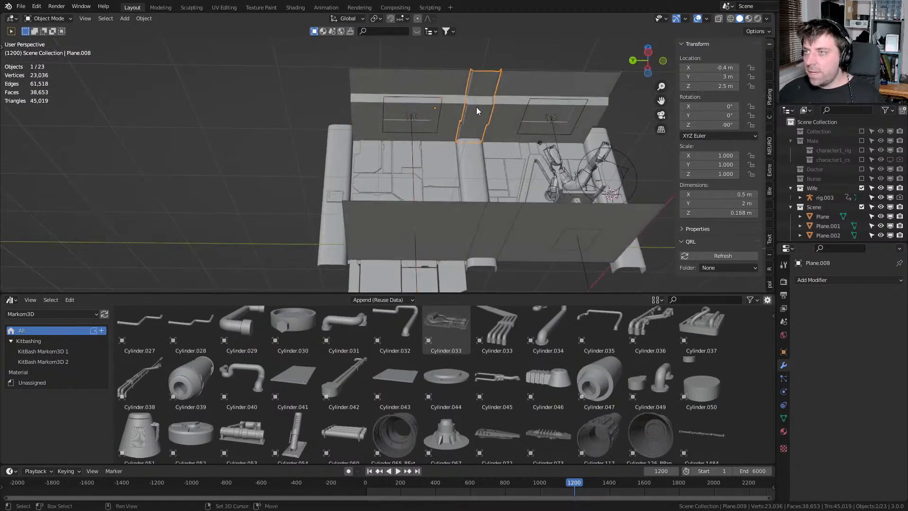
{"action": "middle_click_drag", "start_coordinate": [476, 107], "coordinate": [489, 172], "text": "shift"}
{"action": "left_click", "coordinate": [505, 277], "text": "shift"}
{"action": "key", "text": "KP_7"}
{"action": "key", "text": "shift+d"}
{"action": "key", "text": "y"}
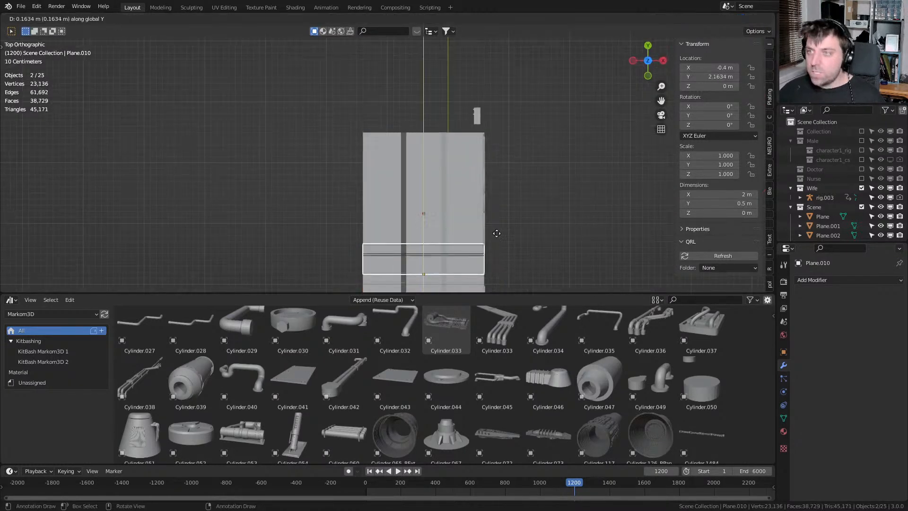
{"action": "left_click", "coordinate": [496, 122]}
{"action": "middle_click_drag", "start_coordinate": [381, 183], "coordinate": [404, 217]}
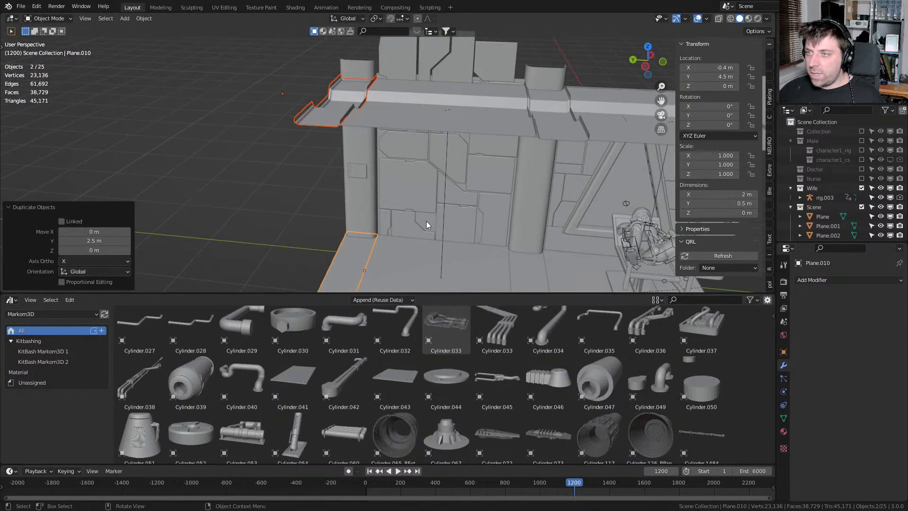
Duplicate the second section's wall panels, offset them -1.3 m in X and 1.4 m in Y, and rotate them -90° about Z as an end wall
{"action": "left_click", "coordinate": [423, 220]}
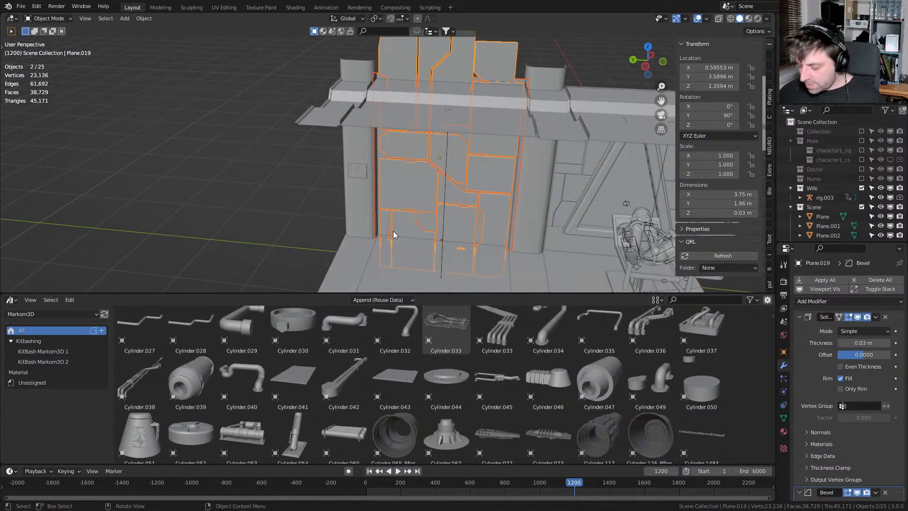
{"action": "key", "text": "KP_7"}
{"action": "key", "text": "shift+d"}
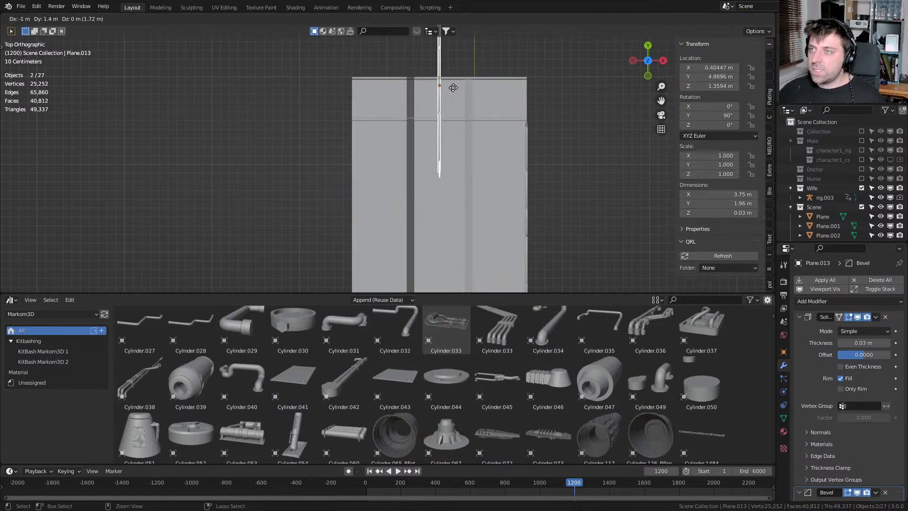
{"action": "left_click", "coordinate": [434, 89]}
{"action": "type", "text": "r90"}
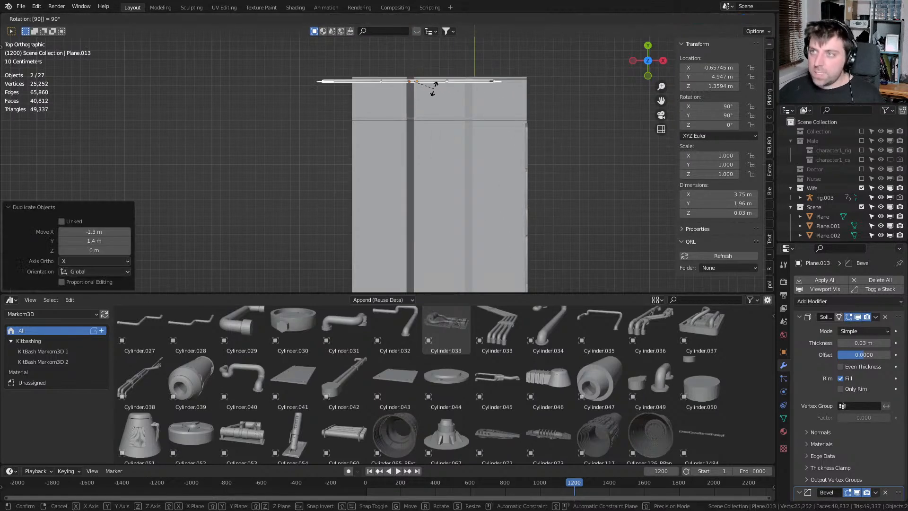
{"action": "key", "text": "Return"}
{"action": "middle_click_drag", "start_coordinate": [340, 113], "coordinate": [416, 46]}
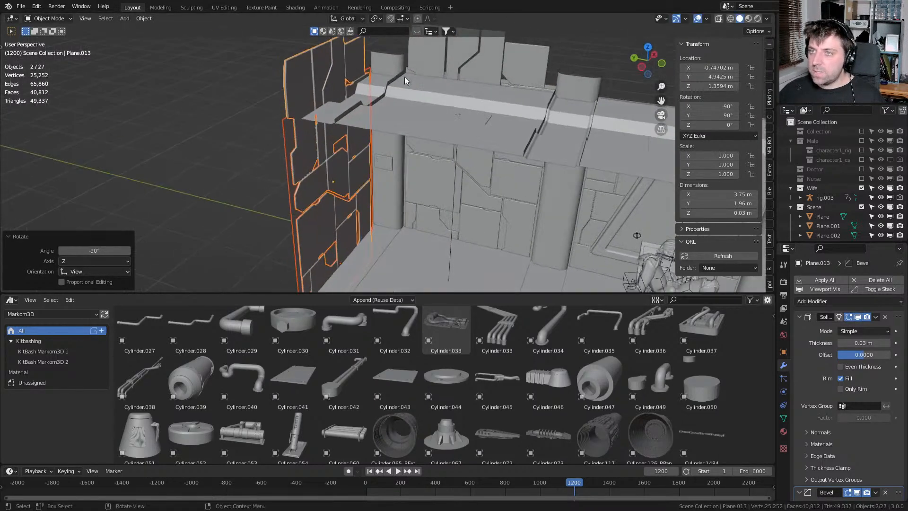
{"action": "middle_click_drag", "start_coordinate": [377, 158], "coordinate": [354, 191]}
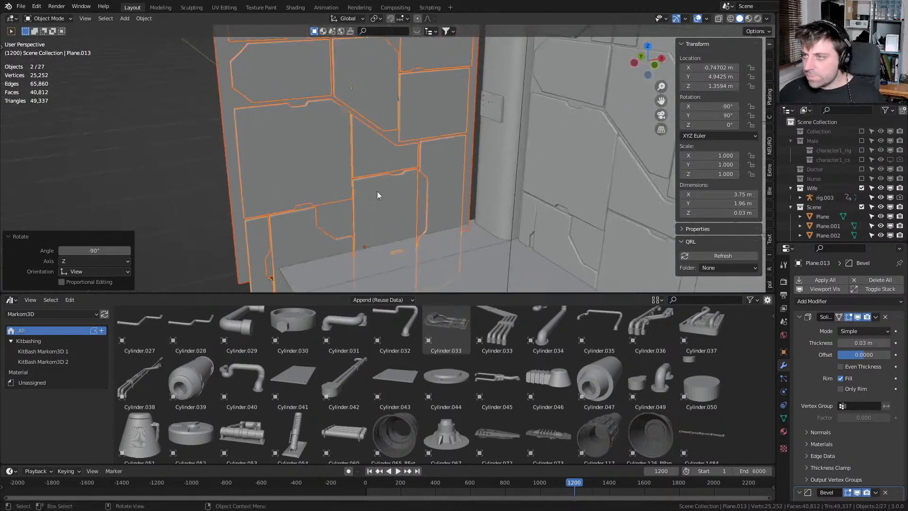
Move the rotated end wall panels 0.2 m along X in top view
{"action": "key", "text": "KP_7"}
{"action": "middle_click_drag", "start_coordinate": [486, 126], "coordinate": [446, 217], "text": "shift"}
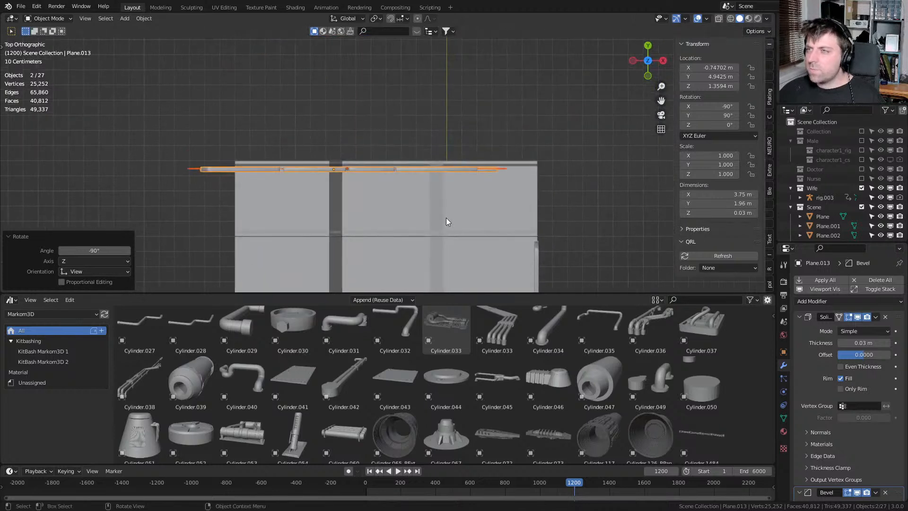
{"action": "key", "text": "g"}
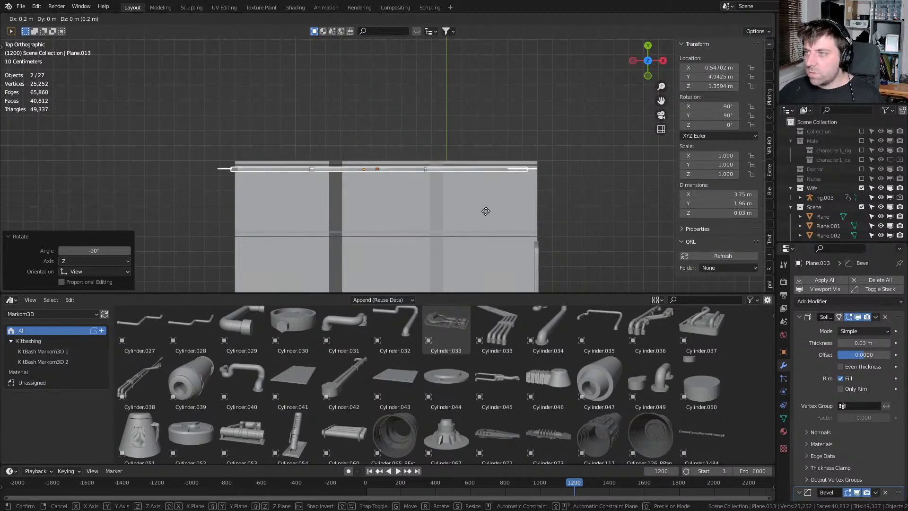
{"action": "left_click", "coordinate": [332, 235]}
{"action": "middle_click_drag", "start_coordinate": [333, 235], "coordinate": [382, 237]}
{"action": "middle_click_drag", "start_coordinate": [262, 208], "coordinate": [384, 290], "text": "shift"}
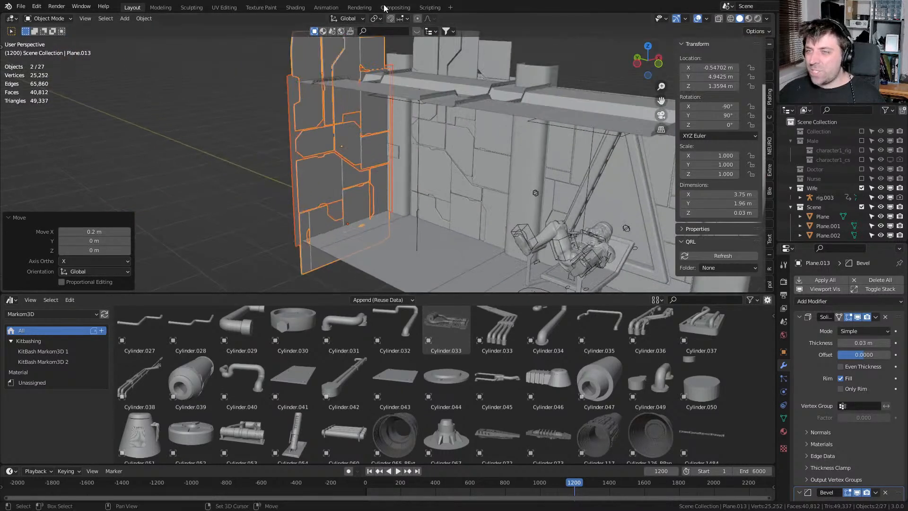
Add a cube at the world origin and scale its mesh uniformly to about 0.626
{"action": "scroll", "coordinate": [410, 149], "scroll_direction": "up", "scroll_amount": 3}
{"action": "left_click", "coordinate": [398, 154]}
{"action": "scroll", "coordinate": [409, 149], "scroll_direction": "up", "scroll_amount": 2}
{"action": "middle_click_drag", "start_coordinate": [397, 239], "coordinate": [450, 215], "text": "shift"}
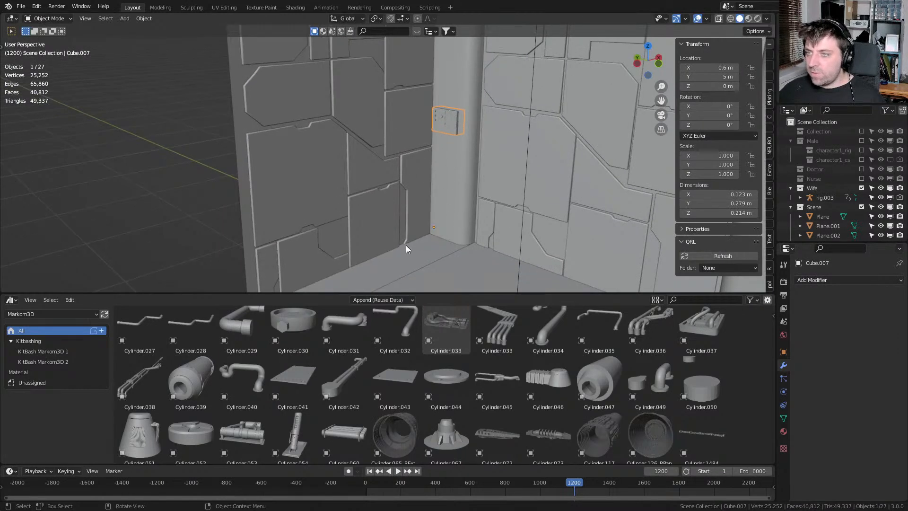
{"action": "scroll", "coordinate": [412, 228], "scroll_direction": "down", "scroll_amount": 3}
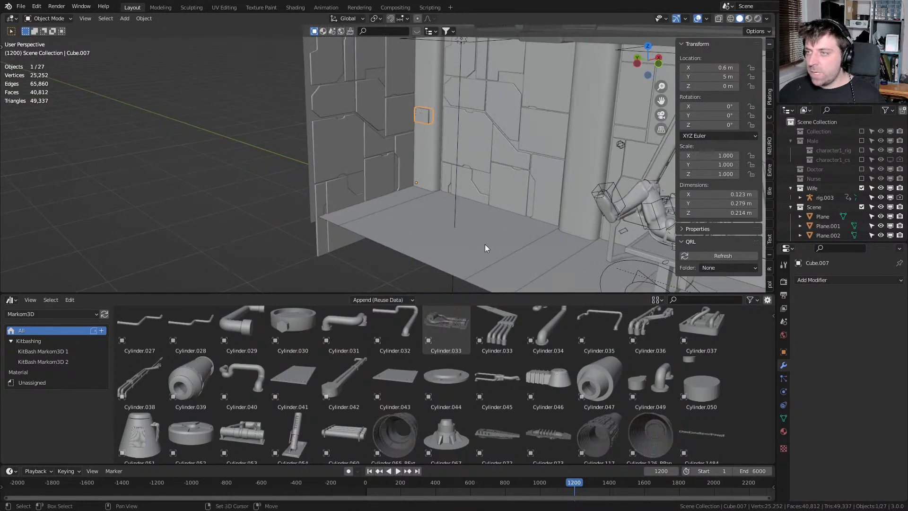
{"action": "scroll", "coordinate": [485, 245], "scroll_direction": "down", "scroll_amount": 2}
{"action": "key", "text": "shift+s"}
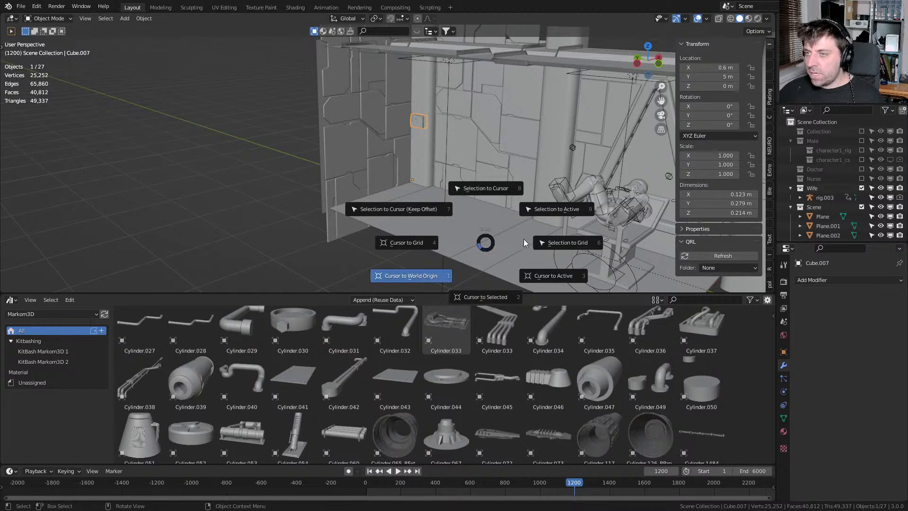
{"action": "middle_click_drag", "start_coordinate": [526, 244], "coordinate": [439, 155], "text": "shift"}
{"action": "key", "text": "shift+a"}
{"action": "mouse_move", "coordinate": [439, 155]}
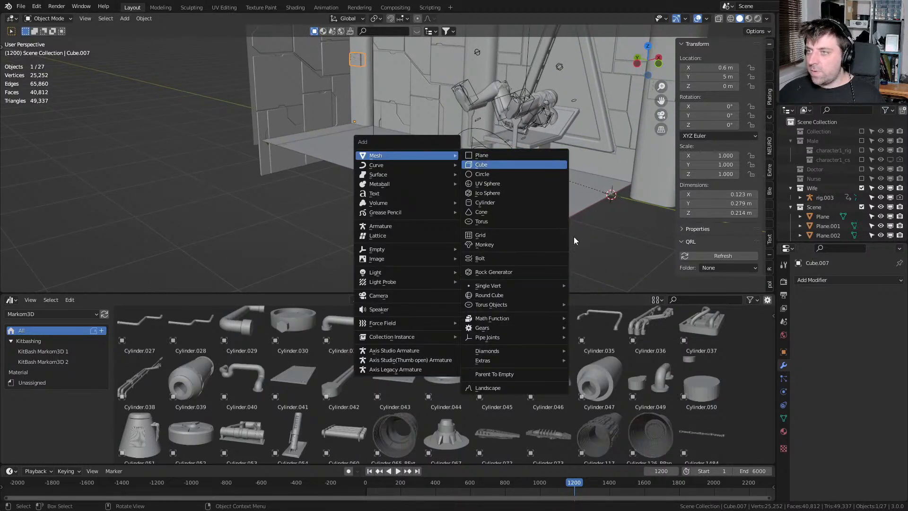
{"action": "key", "text": "Return"}
{"action": "key", "text": "Tab"}
{"action": "key", "text": "s"}
{"action": "left_click", "coordinate": [597, 209]}
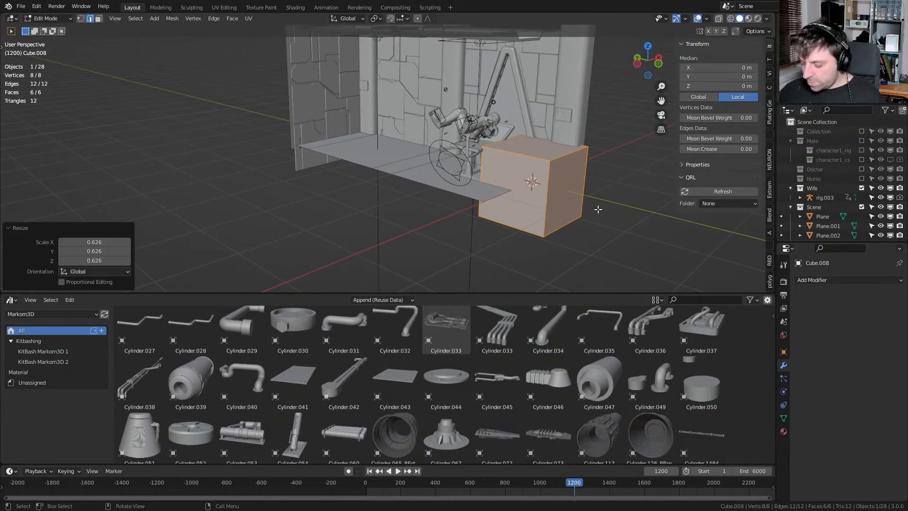
Enlarge the 3D viewport and move the cube 0.6 m in X and 5 m in Y to the room's far corner in top wireframe view
{"action": "key", "text": "Tab"}
{"action": "key", "text": "KP_7"}
{"action": "key", "text": "z"}
{"action": "left_click", "coordinate": [532, 209]}
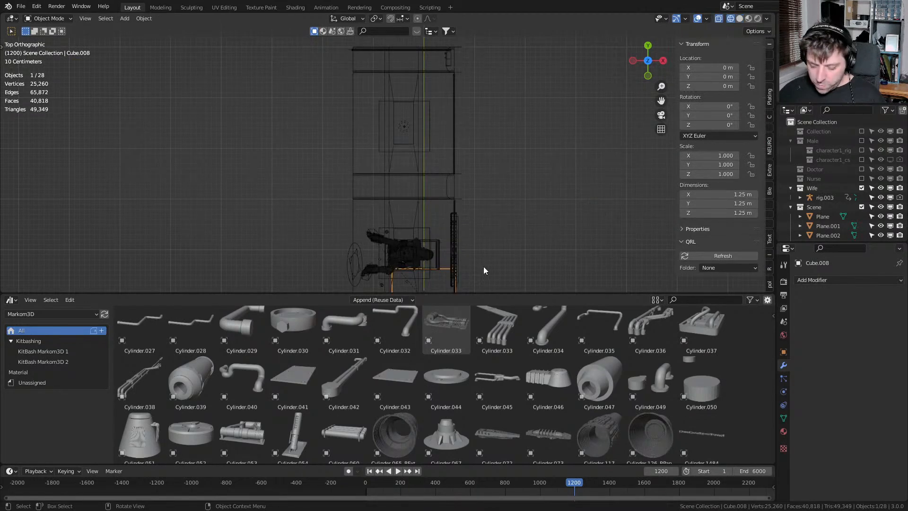
{"action": "scroll", "coordinate": [431, 206], "scroll_direction": "down", "scroll_amount": 1}
{"action": "middle_click_drag", "start_coordinate": [430, 207], "coordinate": [424, 236], "text": "shift"}
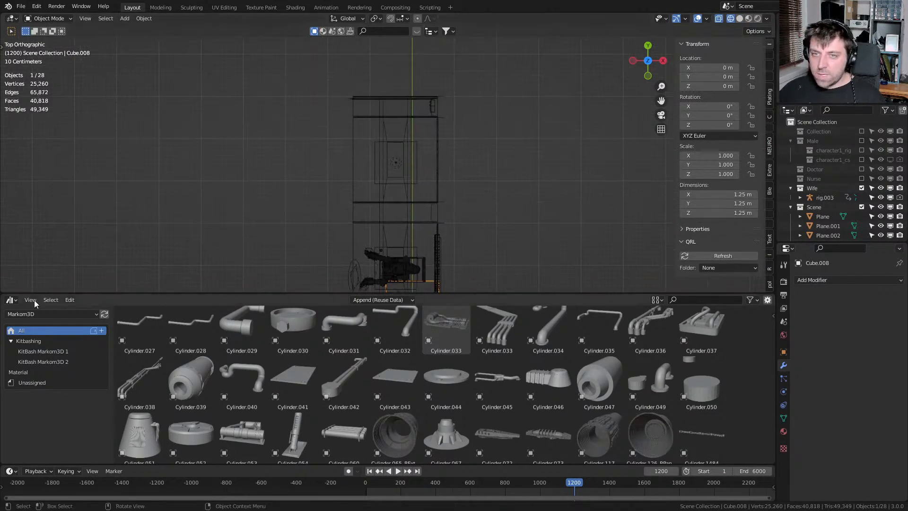
{"action": "mouse_move", "coordinate": [7, 303]}
{"action": "left_mouse_down"}
{"action": "mouse_move", "coordinate": [9, 331]}
{"action": "mouse_move", "coordinate": [7, 291]}
{"action": "mouse_move", "coordinate": [15, 316]}
{"action": "left_mouse_up"}
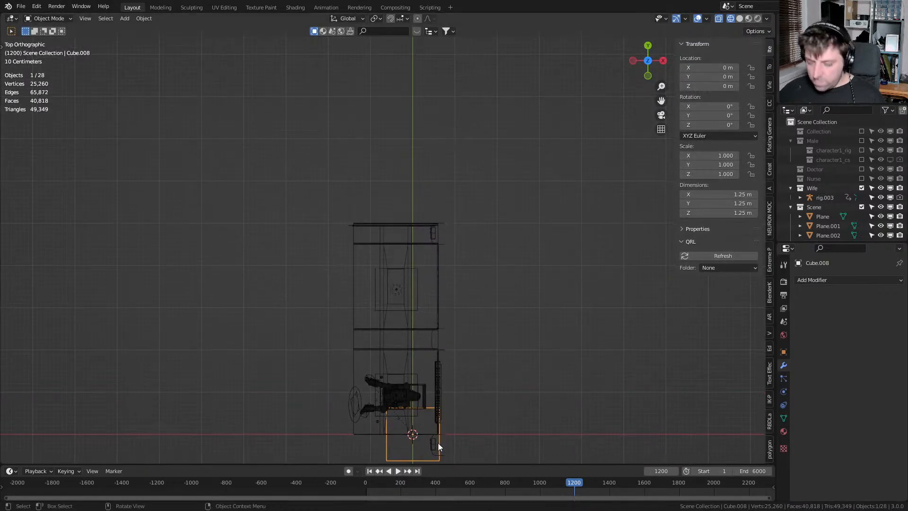
{"action": "key", "text": "g"}
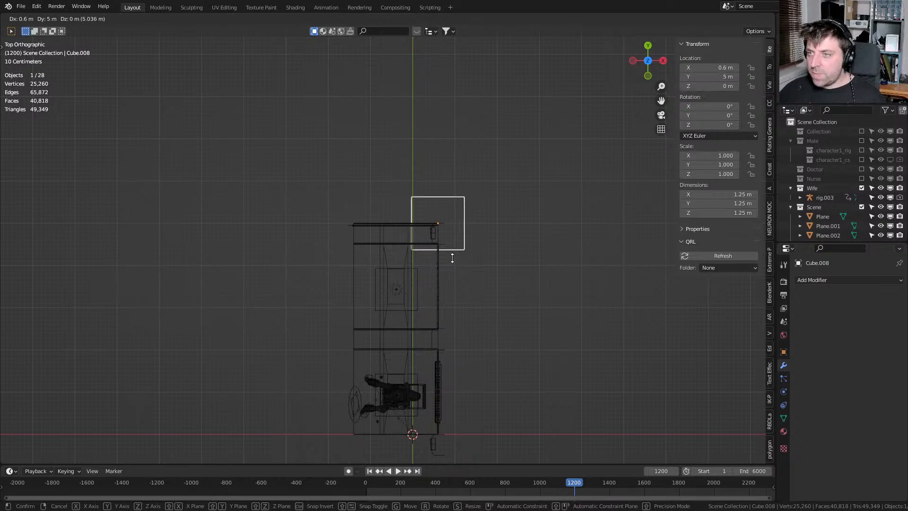
{"action": "left_click", "coordinate": [452, 258]}
Shift the cube's mesh inside the end wall and move its front face about 1.08 m along Y to make a thin block
{"action": "scroll", "coordinate": [470, 250], "scroll_direction": "up", "scroll_amount": 6}
{"action": "key", "text": "Tab"}
{"action": "key", "text": "g"}
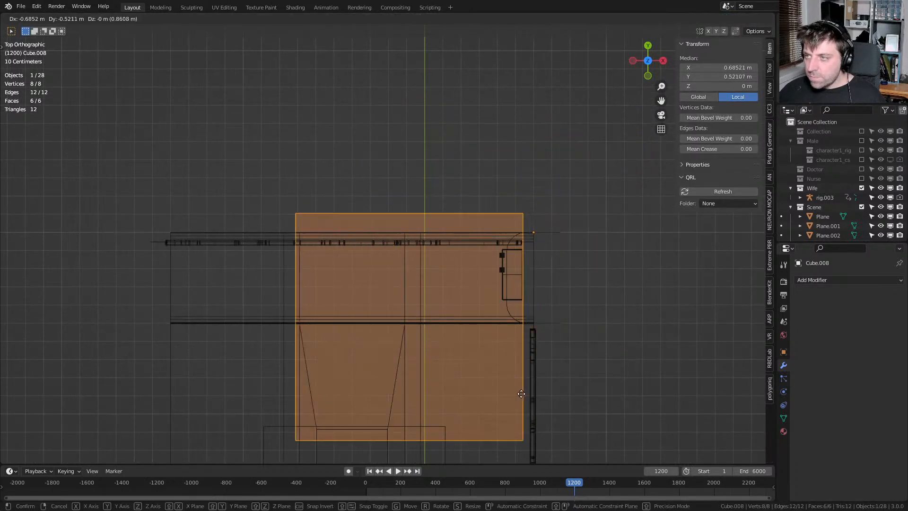
{"action": "left_click", "coordinate": [519, 424]}
{"action": "middle_click_drag", "start_coordinate": [502, 345], "coordinate": [500, 238], "text": "shift"}
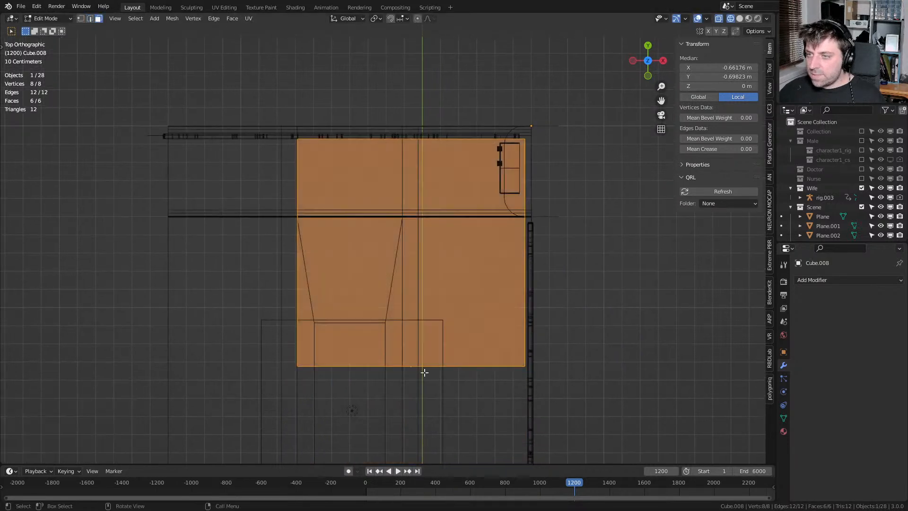
{"action": "left_click", "coordinate": [431, 370]}
{"action": "key", "text": "g"}
{"action": "key", "text": "y"}
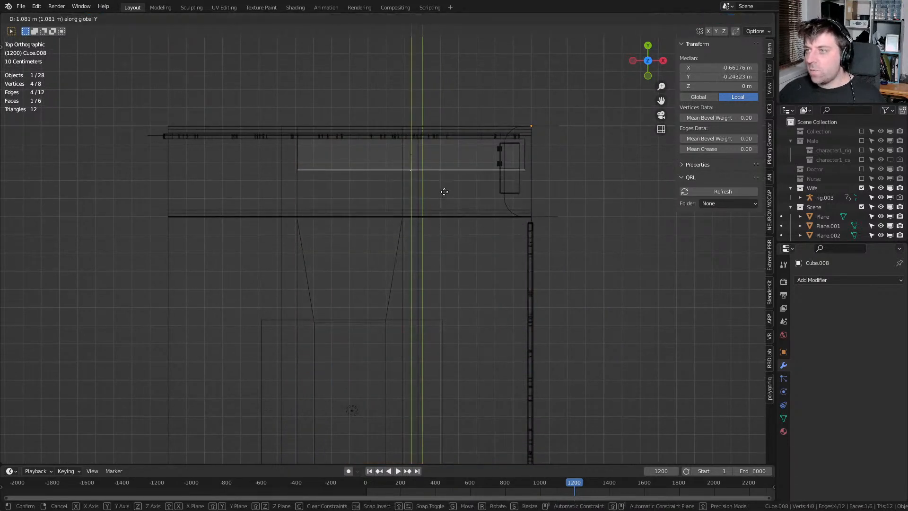
{"action": "left_click", "coordinate": [443, 192]}
Lower the block's top face about 0.086 m and raise its bottom face along Z to floor level
{"action": "mouse_move", "coordinate": [414, 244]}
{"action": "middle_mouse_down"}
{"action": "mouse_move", "coordinate": [368, 235]}
{"action": "mouse_move", "coordinate": [387, 229]}
{"action": "middle_mouse_up"}
{"action": "key", "text": "z"}
{"action": "left_click", "coordinate": [462, 231]}
{"action": "mouse_move", "coordinate": [461, 231]}
{"action": "middle_mouse_down"}
{"action": "mouse_move", "coordinate": [388, 161]}
{"action": "mouse_move", "coordinate": [362, 164]}
{"action": "mouse_move", "coordinate": [360, 124]}
{"action": "middle_mouse_up"}
{"action": "left_click", "coordinate": [349, 99]}
{"action": "key", "text": "g"}
{"action": "key", "text": "z"}
{"action": "left_click", "coordinate": [349, 113]}
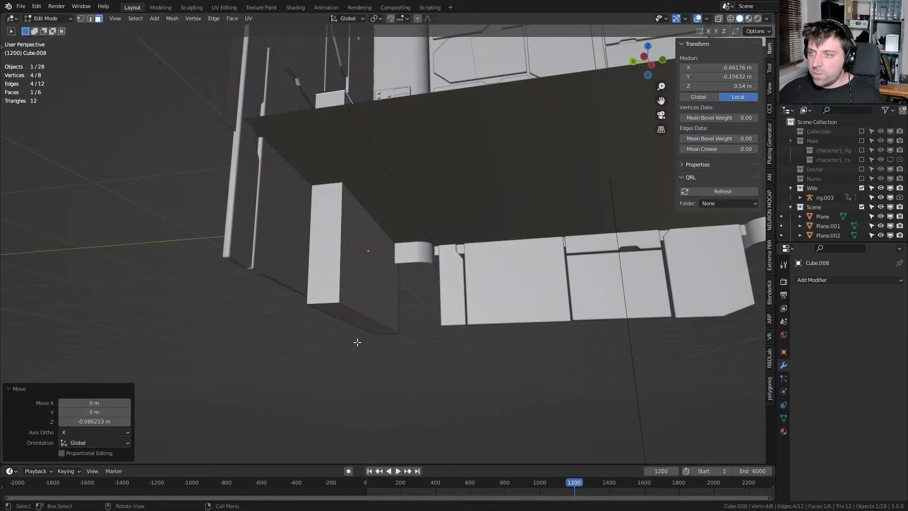
{"action": "left_click", "coordinate": [346, 319]}
{"action": "key", "text": "g"}
{"action": "key", "text": "z"}
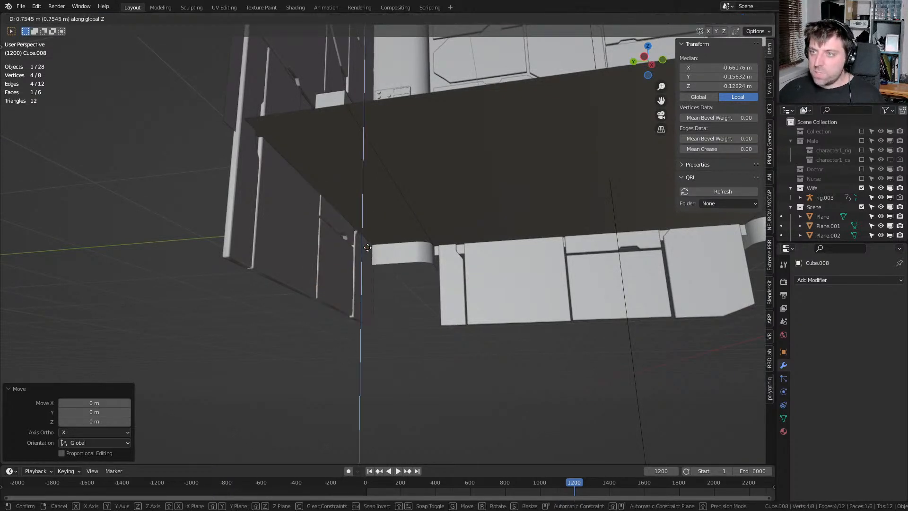
{"action": "left_click", "coordinate": [372, 264]}
Deepen the block by moving its front face along Y, and extend its open end about 0.72 m in -X along the end wall
{"action": "middle_click_drag", "start_coordinate": [373, 213], "coordinate": [378, 178]}
{"action": "left_click", "coordinate": [386, 181]}
{"action": "key", "text": "g"}
{"action": "key", "text": "y"}
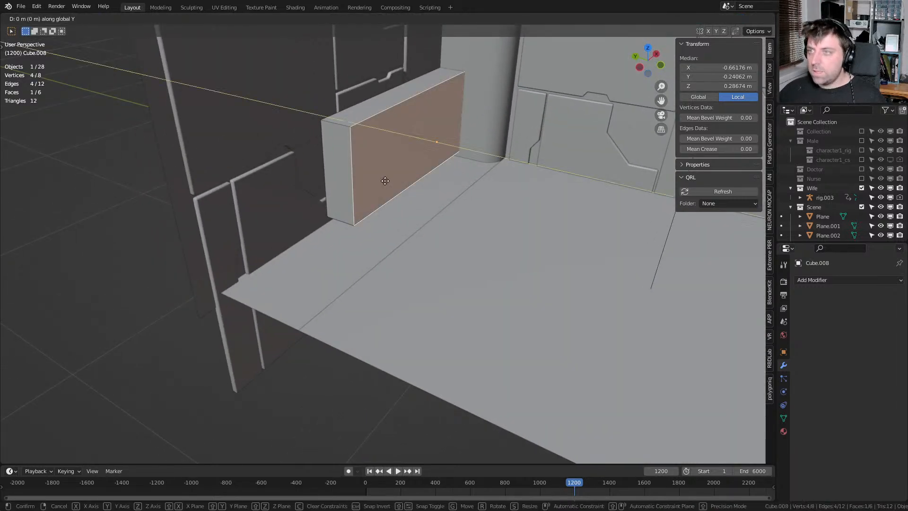
{"action": "left_click", "coordinate": [416, 195]}
{"action": "left_click", "coordinate": [381, 178]}
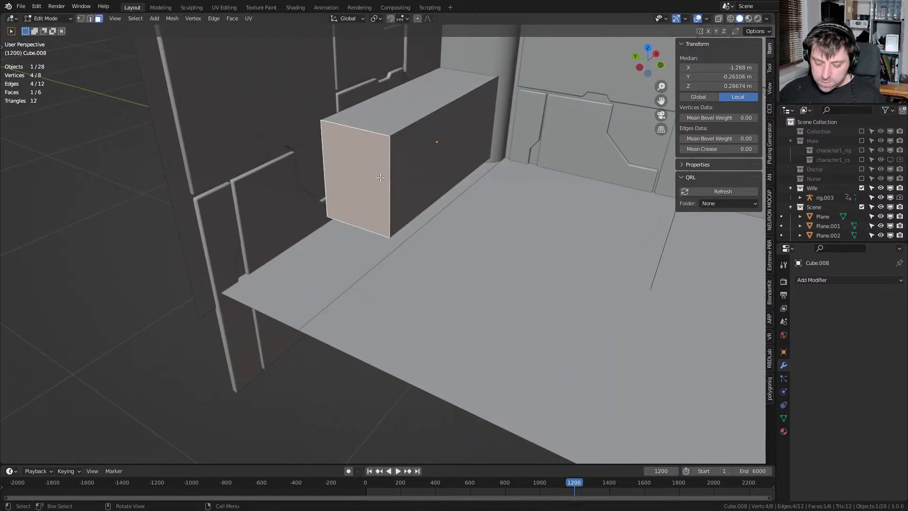
{"action": "key", "text": "g"}
{"action": "key", "text": "y"}
{"action": "key", "text": "x"}
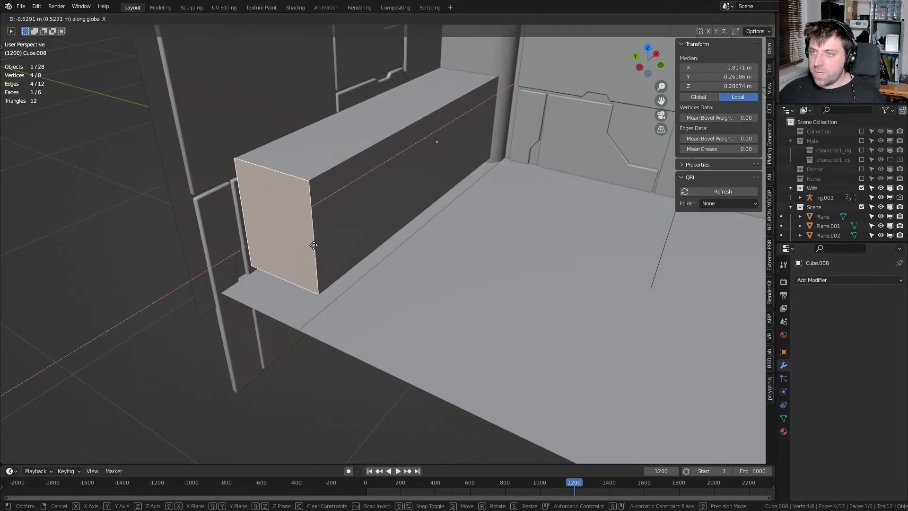
{"action": "left_click", "coordinate": [282, 267]}
{"action": "middle_click_drag", "start_coordinate": [282, 267], "coordinate": [469, 254]}
{"action": "scroll", "coordinate": [448, 229], "scroll_direction": "down", "scroll_amount": 4}
{"action": "scroll", "coordinate": [469, 253], "scroll_direction": "down", "scroll_amount": 6}
{"action": "key", "text": "KP_3"}
{"action": "key", "text": "KP_1"}
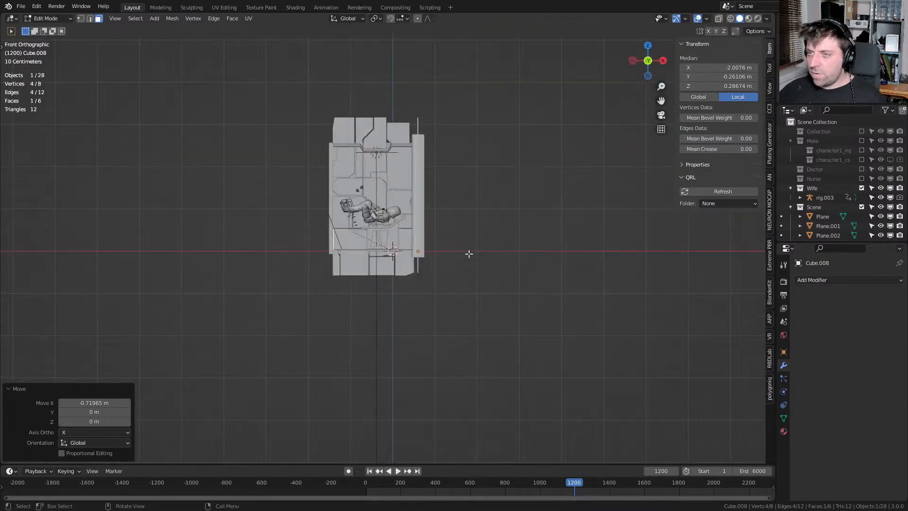
{"action": "scroll", "coordinate": [349, 215], "scroll_direction": "up", "scroll_amount": 4}
{"action": "middle_click_drag", "start_coordinate": [348, 236], "coordinate": [427, 300]}
{"action": "left_click", "coordinate": [434, 215]}
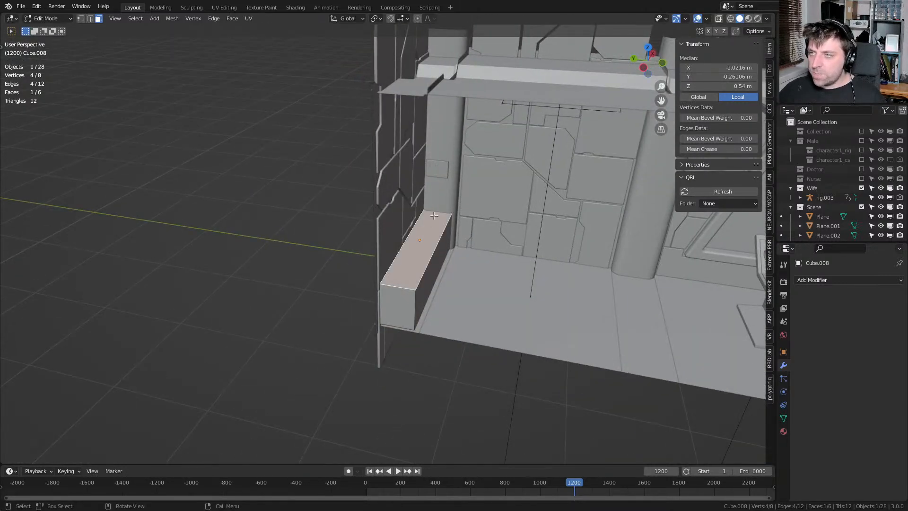
{"action": "key", "text": "Tab"}
Rotate the pillar's control box 90° about Z and move it along X towards the middle of the end wall
{"action": "left_click", "coordinate": [440, 171]}
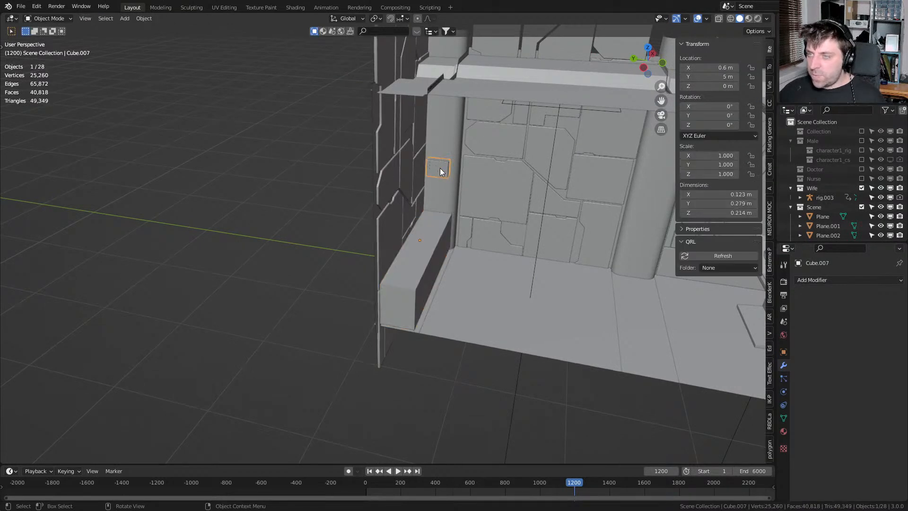
{"action": "type", "text": "r9z0"}
{"action": "key", "text": "Return"}
{"action": "key", "text": "KP_7"}
{"action": "key", "text": "g"}
{"action": "key", "text": "x"}
{"action": "left_click", "coordinate": [413, 237]}
Raise the control box about 0.44 m along Z and shift it about 0.058 m along Y against the end wall
{"action": "middle_click_drag", "start_coordinate": [416, 239], "coordinate": [480, 197]}
{"action": "scroll", "coordinate": [473, 198], "scroll_direction": "up", "scroll_amount": 5}
{"action": "key", "text": "g"}
{"action": "key", "text": "z"}
{"action": "left_click", "coordinate": [464, 146]}
{"action": "middle_click_drag", "start_coordinate": [464, 146], "coordinate": [449, 236]}
{"action": "key", "text": "g"}
{"action": "key", "text": "y"}
{"action": "left_click", "coordinate": [410, 291]}
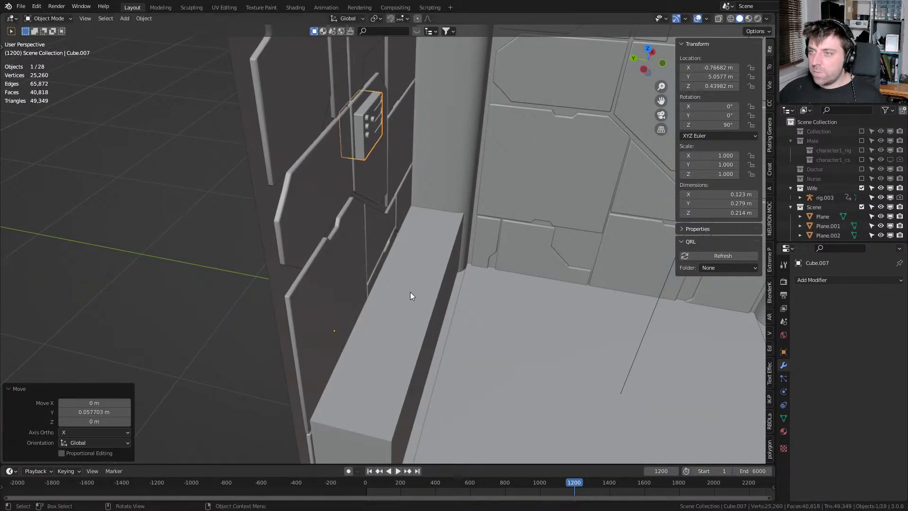
Raise the top face of the end wall block about 0.534 m along Z
{"action": "left_click", "coordinate": [416, 307]}
{"action": "middle_click_drag", "start_coordinate": [418, 316], "coordinate": [397, 303]}
{"action": "key", "text": "Tab"}
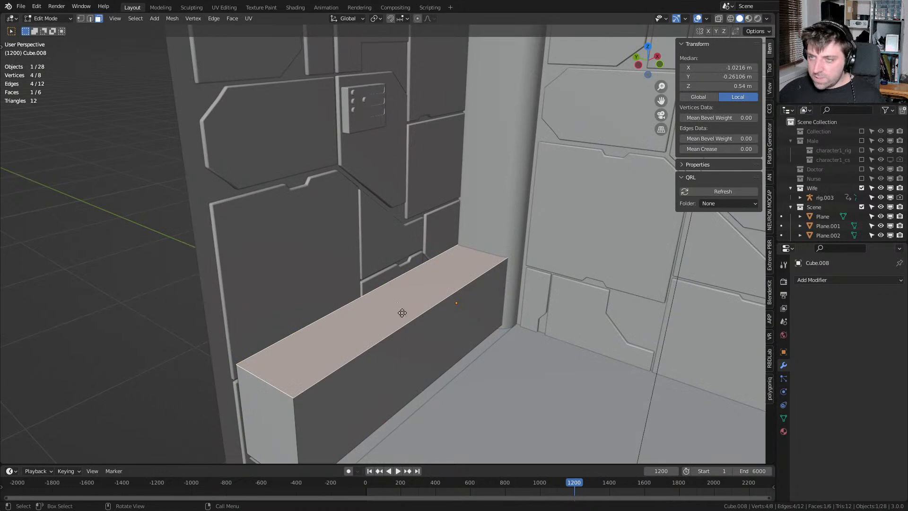
{"action": "key", "text": "g"}
{"action": "key", "text": "z"}
{"action": "left_click", "coordinate": [393, 228]}
Lower the block's top face about 0.146 m along Z to roughly bed height and finish editing the mesh
{"action": "key", "text": "KP_3"}
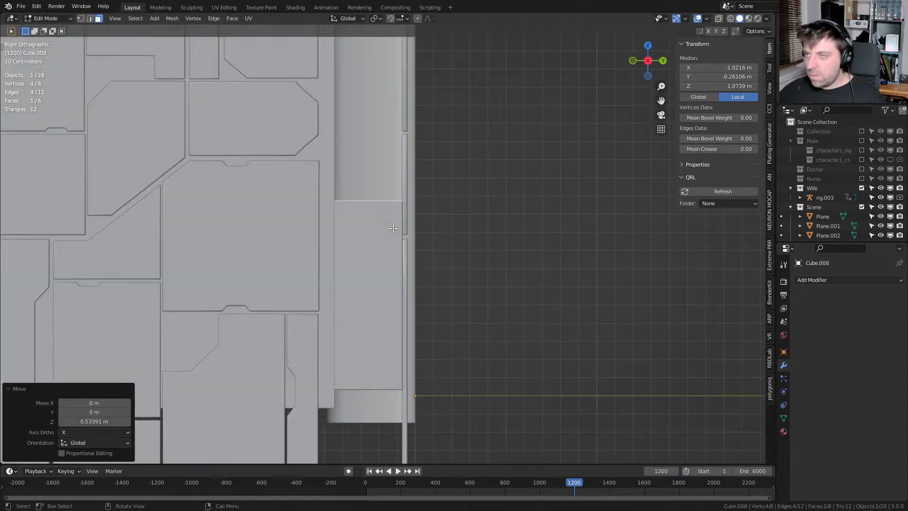
{"action": "key", "text": "KP_1"}
{"action": "scroll", "coordinate": [397, 237], "scroll_direction": "down", "scroll_amount": 2}
{"action": "key", "text": "z"}
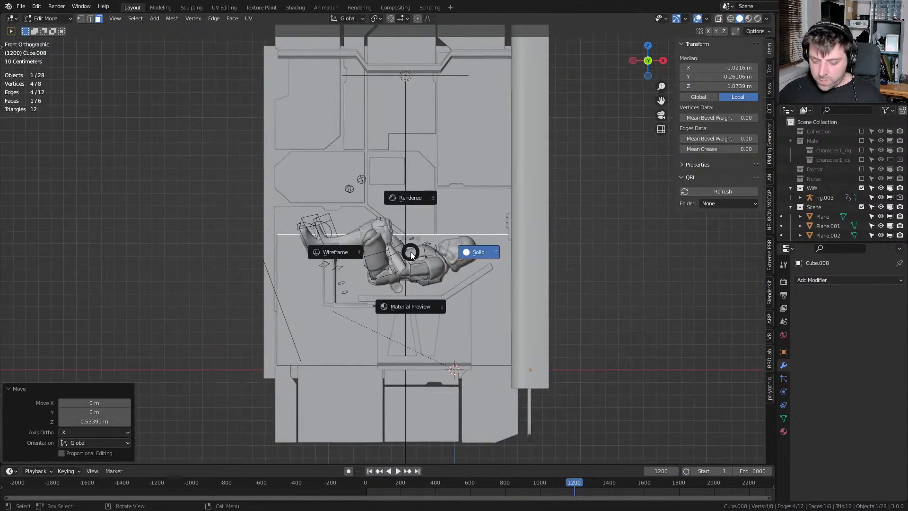
{"action": "left_click", "coordinate": [410, 254]}
{"action": "key", "text": "g"}
{"action": "key", "text": "z"}
{"action": "left_click", "coordinate": [431, 274]}
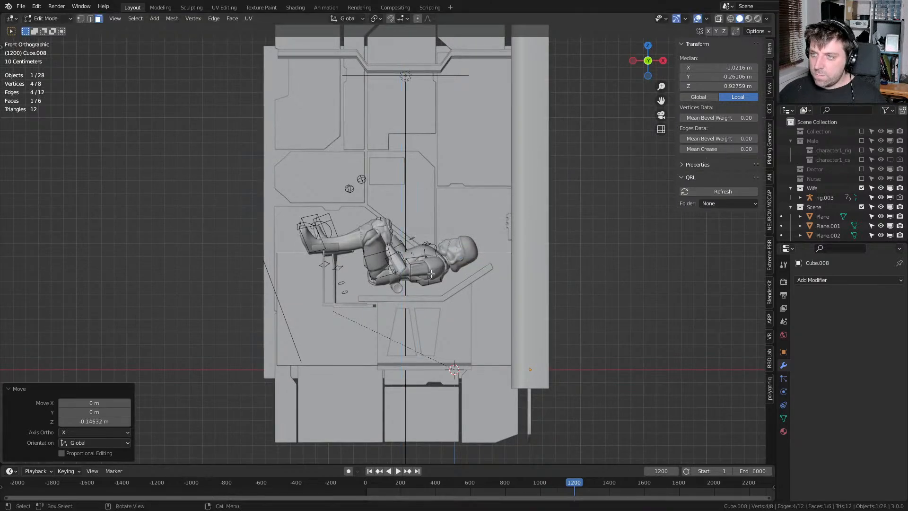
{"action": "middle_click_drag", "start_coordinate": [430, 273], "coordinate": [428, 304]}
{"action": "left_click", "coordinate": [428, 304]}
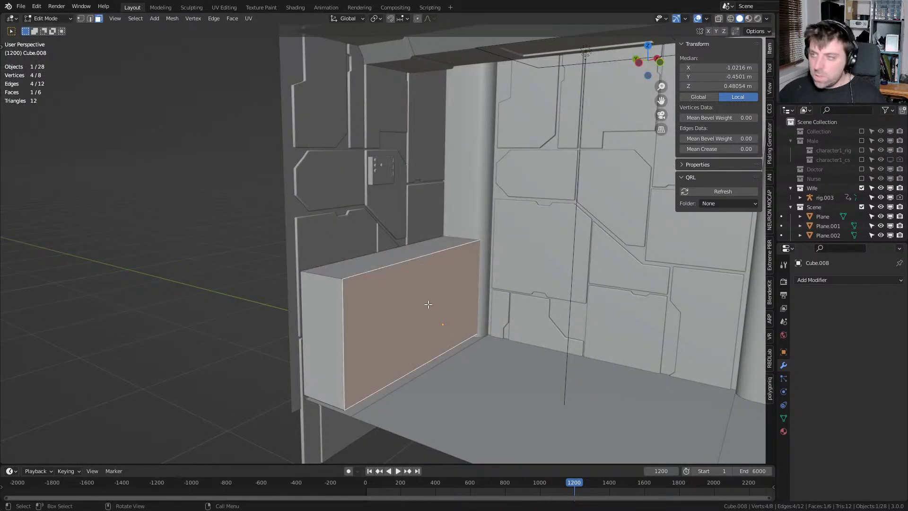
{"action": "left_click", "coordinate": [391, 263]}
{"action": "middle_click_drag", "start_coordinate": [391, 263], "coordinate": [634, 203]}
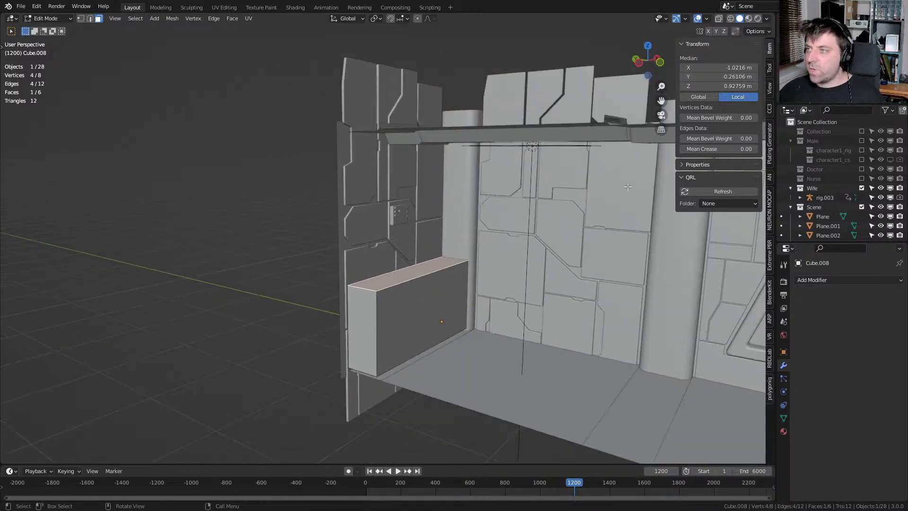
{"action": "key", "text": "Tab"}
Switch the viewport to rendered shading and set the second section's ceiling area light power to 30 W
{"action": "middle_click_drag", "start_coordinate": [509, 296], "coordinate": [719, 58], "text": "shift"}
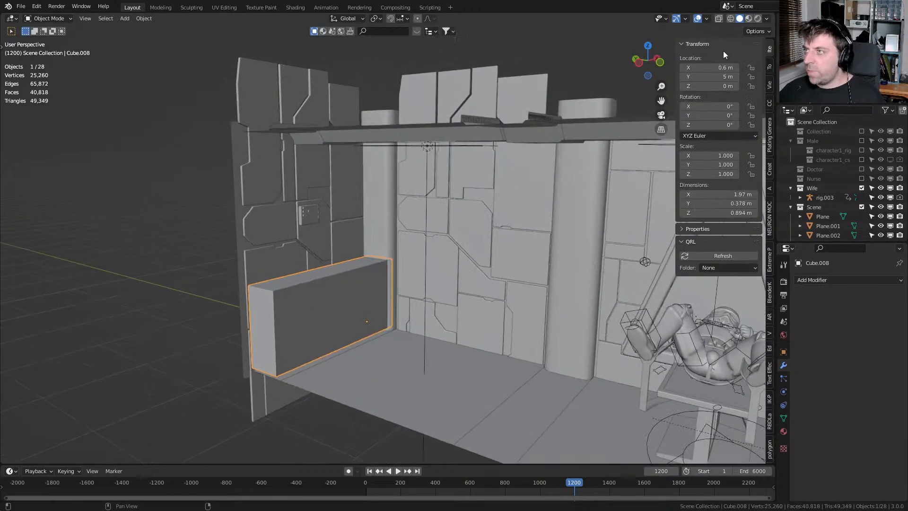
{"action": "left_click", "coordinate": [757, 19]}
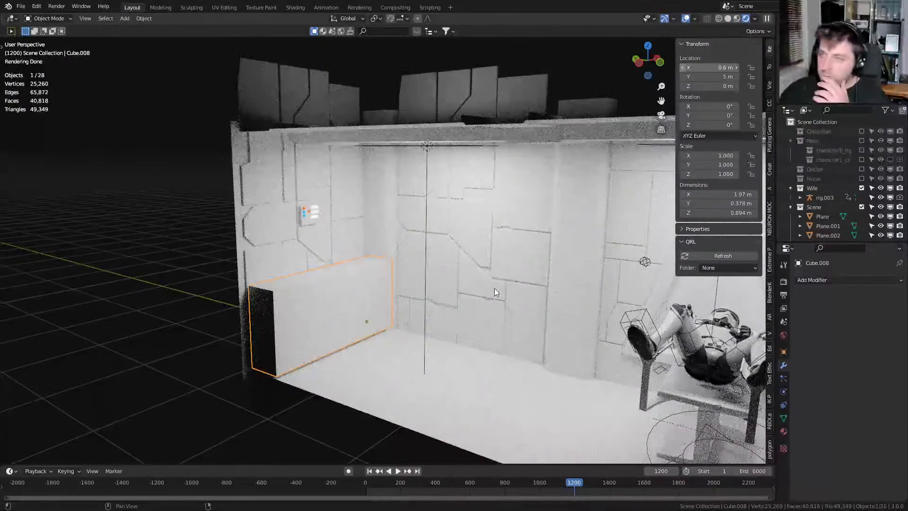
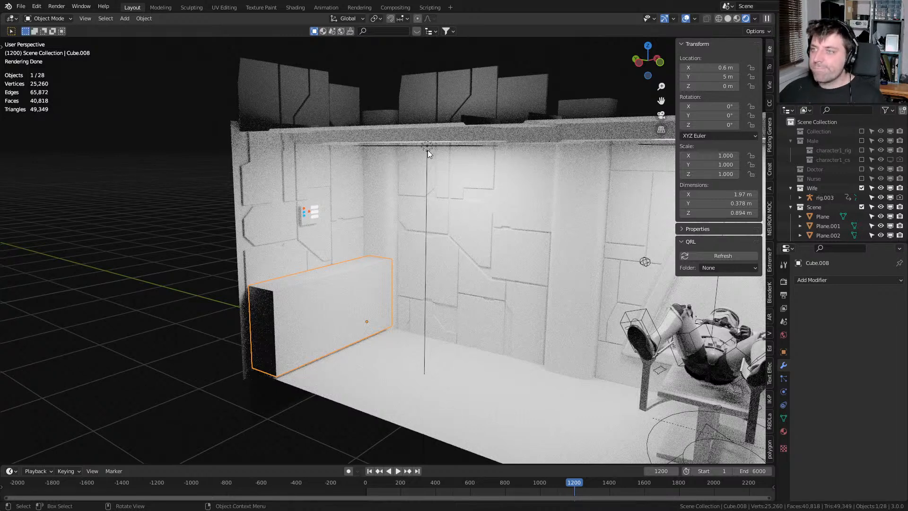
{"action": "left_click", "coordinate": [428, 150]}
{"action": "left_click", "coordinate": [783, 392]}
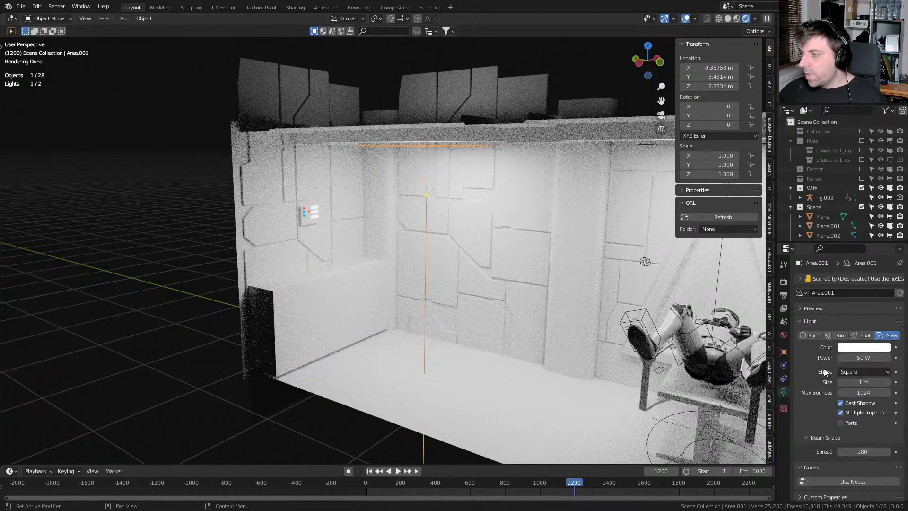
{"action": "left_click", "coordinate": [863, 358]}
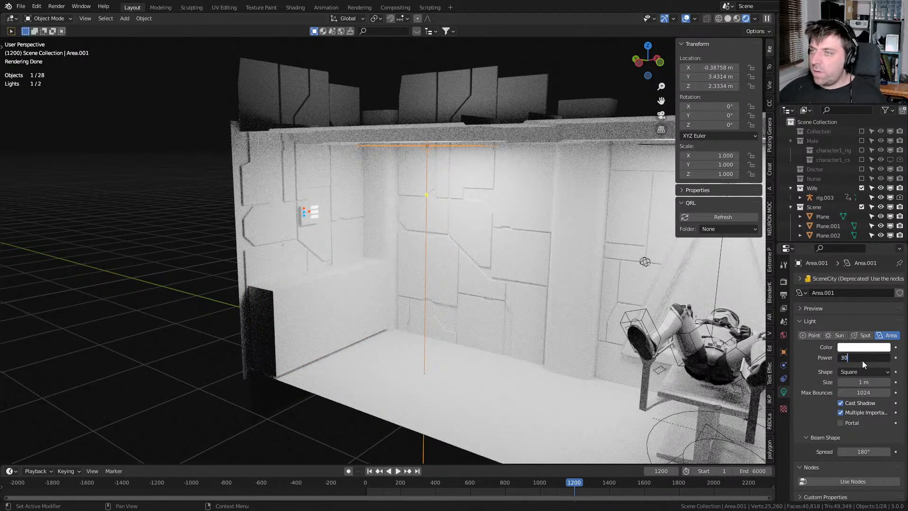
{"action": "key", "text": "Return"}
Set the power of the area light above the patient's chair to 30 W
{"action": "middle_click_drag", "start_coordinate": [578, 350], "coordinate": [445, 351], "text": "shift"}
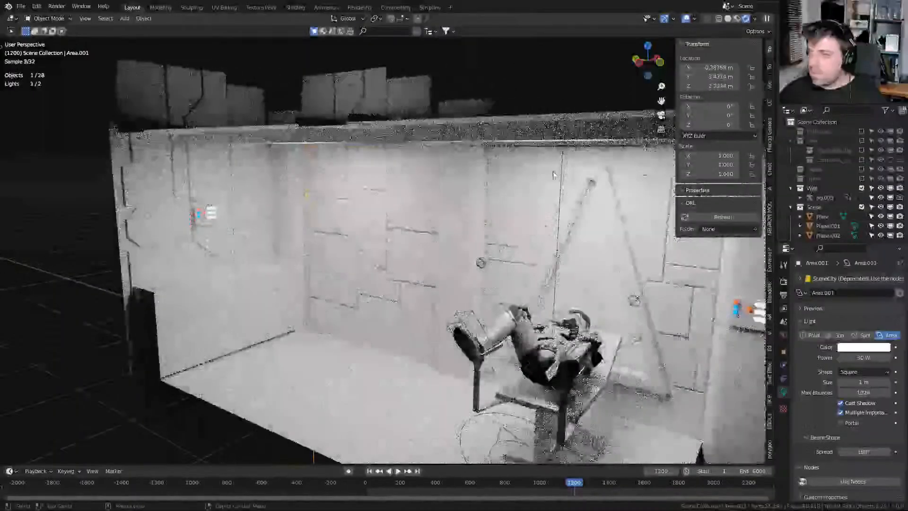
{"action": "left_click", "coordinate": [563, 148]}
{"action": "left_click", "coordinate": [868, 358]}
{"action": "type", "text": "30"}
{"action": "key", "text": "Return"}
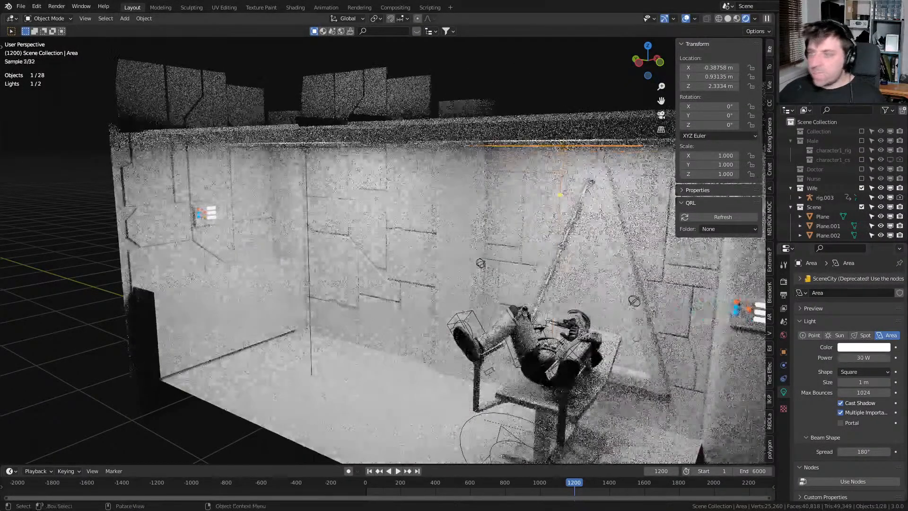
Create a new material on the second section's kitbash wall panel and darken its base color to grey
{"action": "left_click", "coordinate": [422, 273]}
{"action": "left_click", "coordinate": [784, 432]}
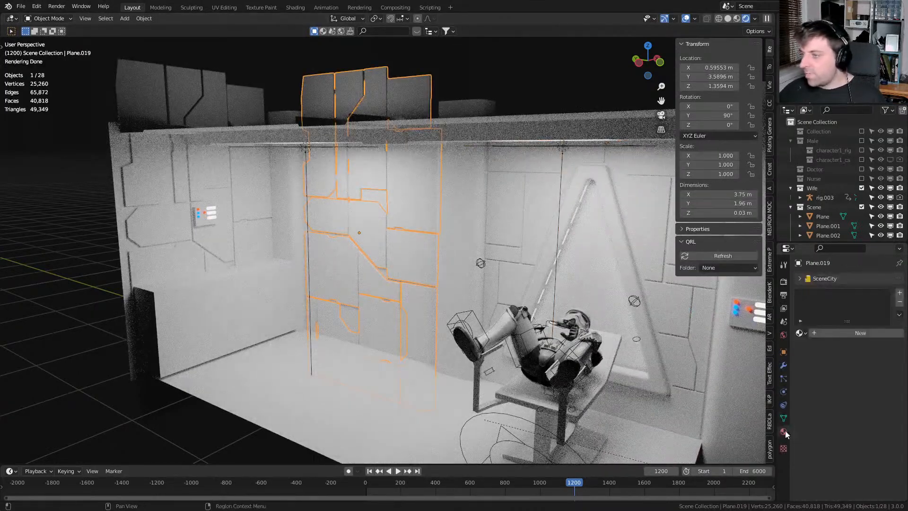
{"action": "left_click", "coordinate": [899, 293]}
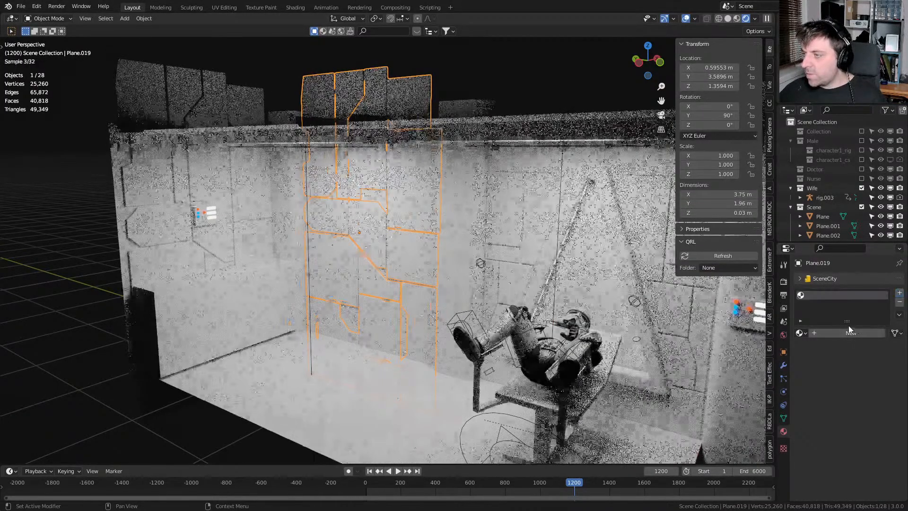
{"action": "left_click", "coordinate": [860, 333]}
{"action": "left_click", "coordinate": [863, 430]}
{"action": "left_click_drag", "start_coordinate": [882, 296], "coordinate": [883, 320]}
Set the wall panel material's specular to 0, metallic to 0.521 and roughness to 0.362
{"action": "scroll", "coordinate": [851, 430], "scroll_direction": "down", "scroll_amount": 8}
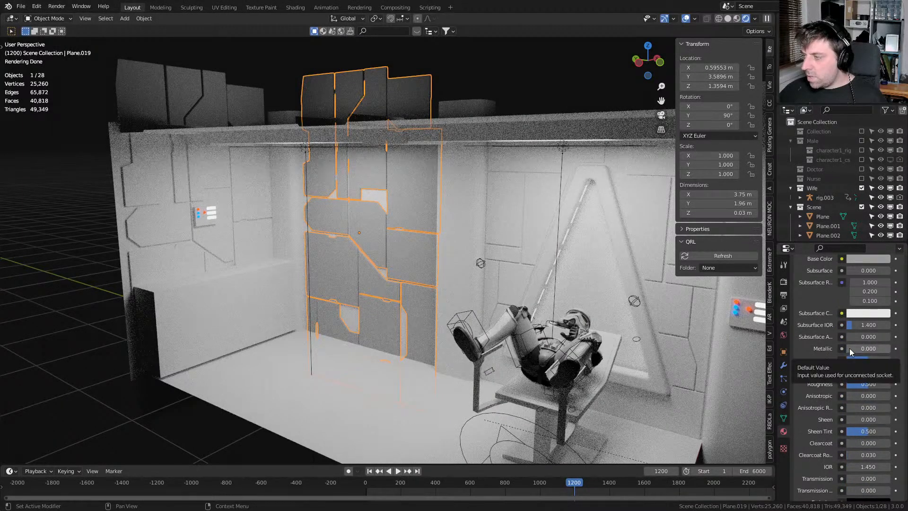
{"action": "left_click_drag", "start_coordinate": [857, 364], "coordinate": [869, 348]}
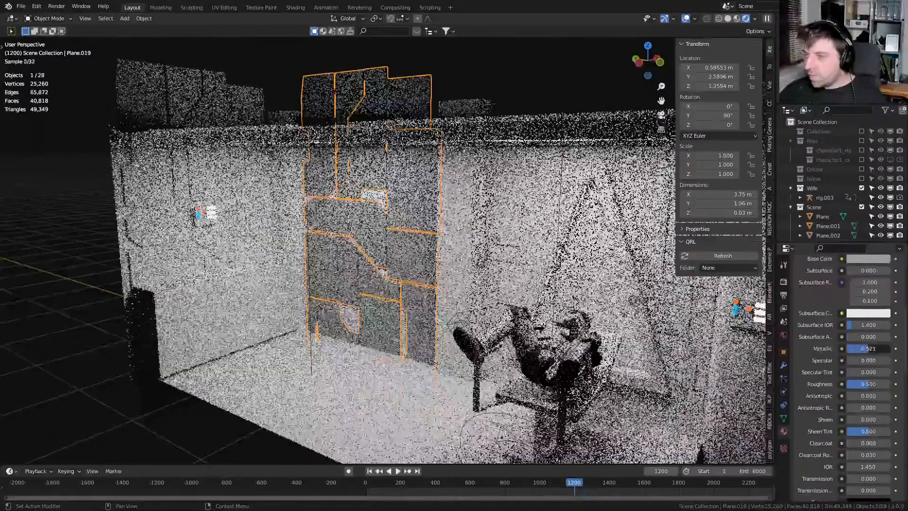
{"action": "left_click_drag", "start_coordinate": [869, 384], "coordinate": [863, 384]}
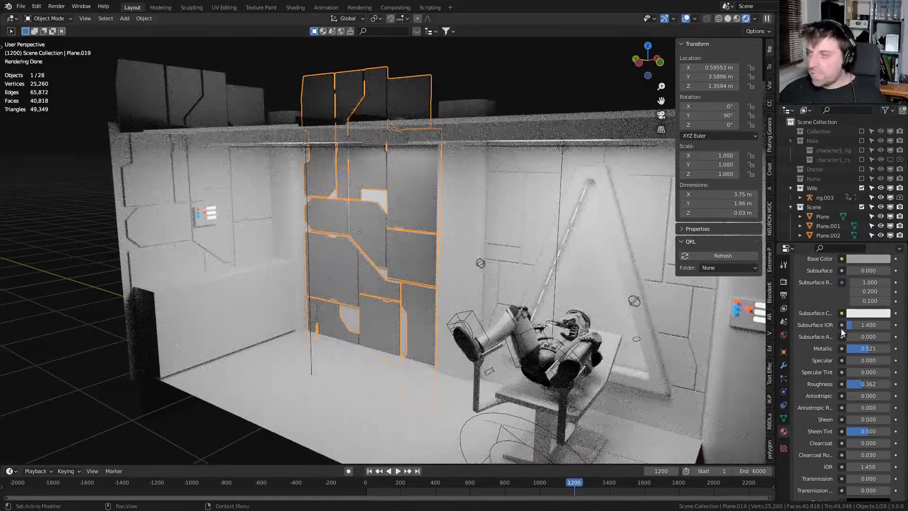
Rename the wall panel's material to Walls
{"action": "scroll", "coordinate": [827, 433], "scroll_direction": "up", "scroll_amount": 9}
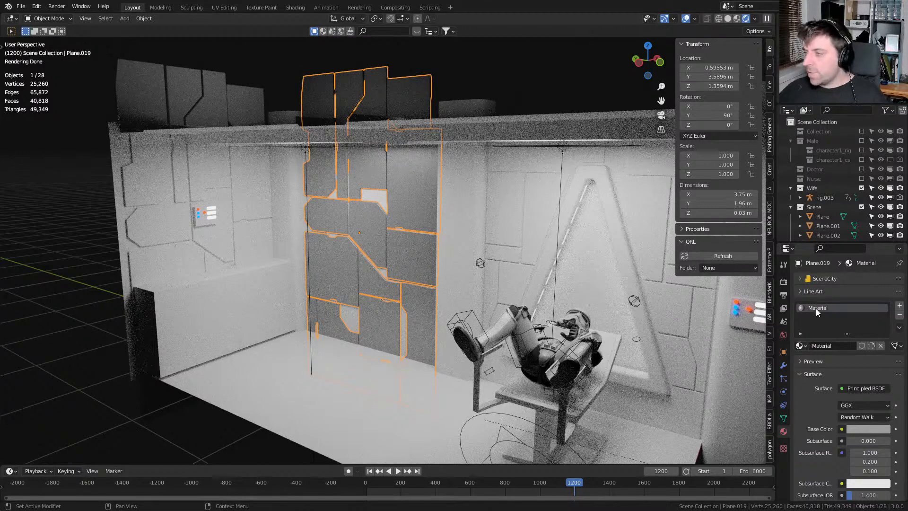
{"action": "type", "text": "W"}
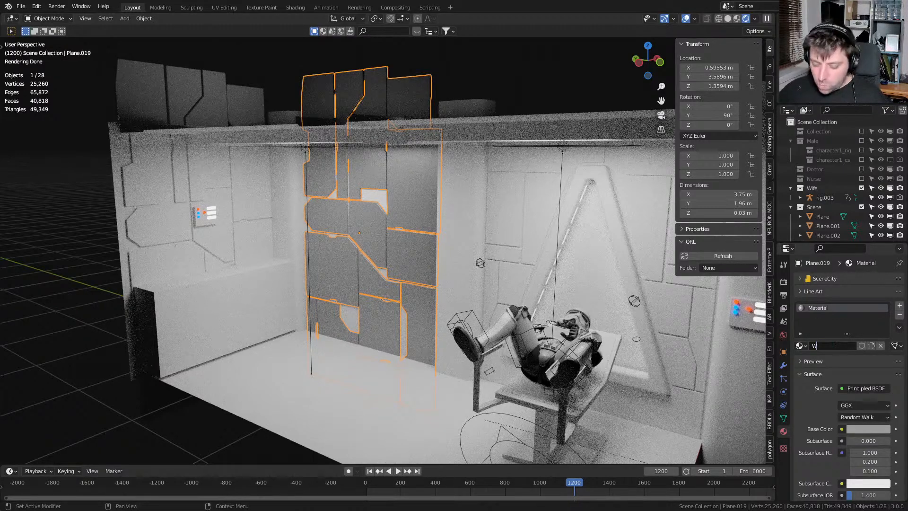
{"action": "type", "text": "alls"}
{"action": "key", "text": "Return"}
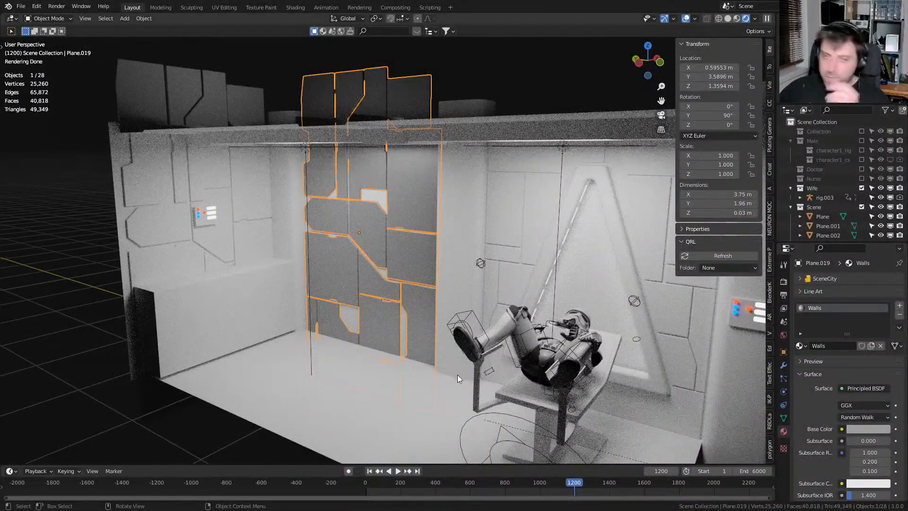
Extend the selection with the end wall, its panels, the pillars, and the wall and kitbash panels behind the chair
{"action": "middle_click_drag", "start_coordinate": [580, 374], "coordinate": [177, 290]}
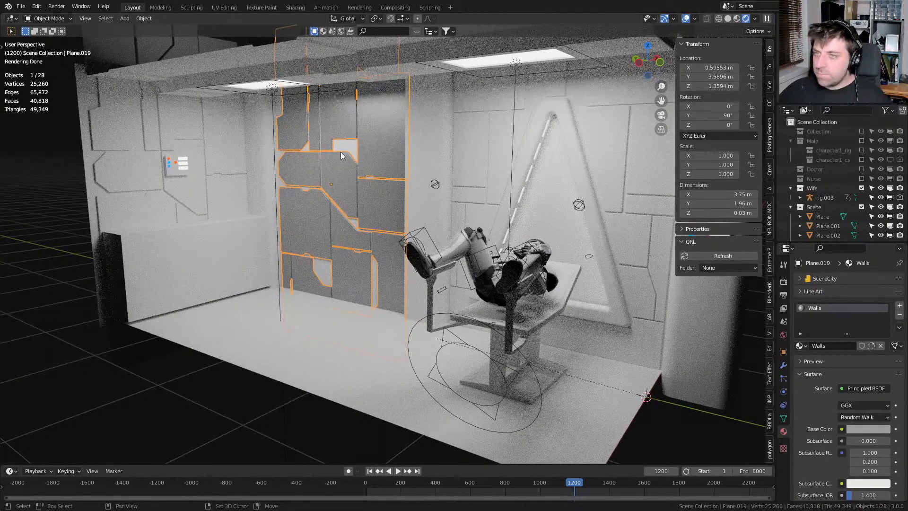
{"action": "left_click", "coordinate": [228, 182], "text": "shift"}
{"action": "left_click", "coordinate": [254, 178], "text": "shift"}
{"action": "left_click", "coordinate": [194, 144], "text": "shift"}
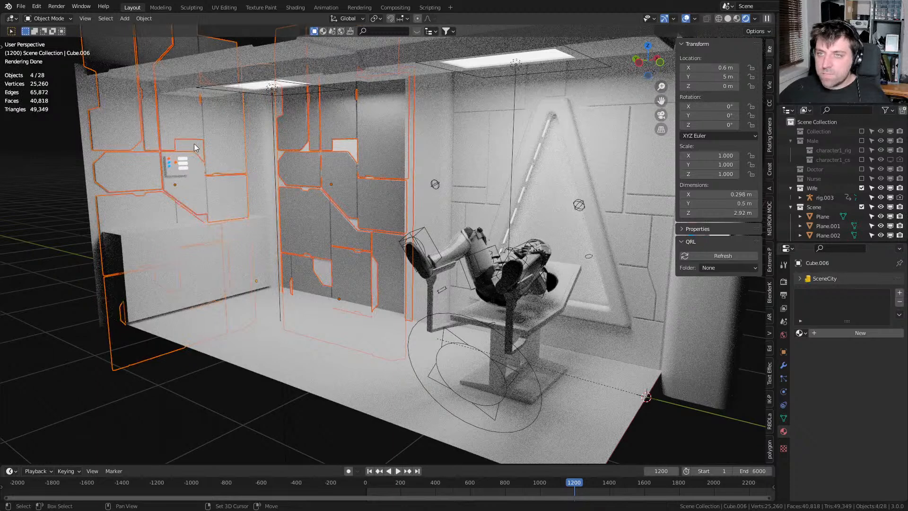
{"action": "left_click", "coordinate": [204, 235], "text": "shift"}
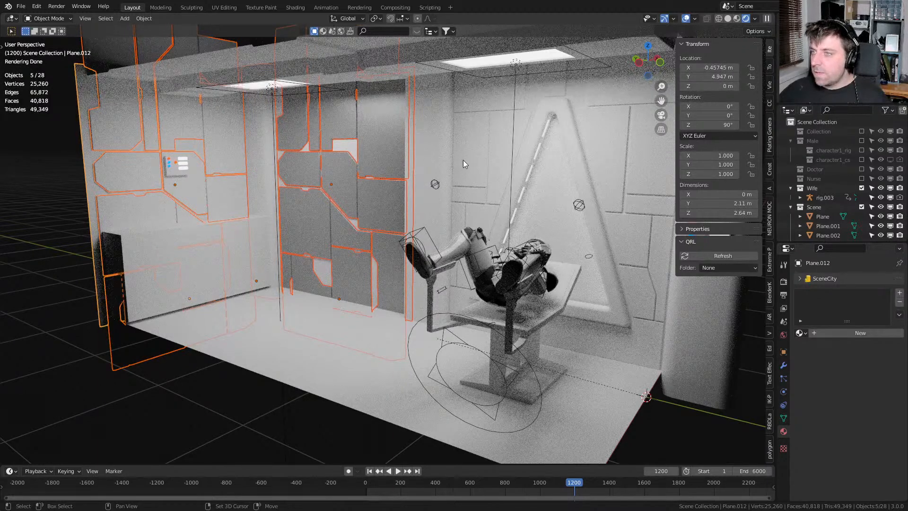
{"action": "left_click", "coordinate": [386, 127], "text": "shift"}
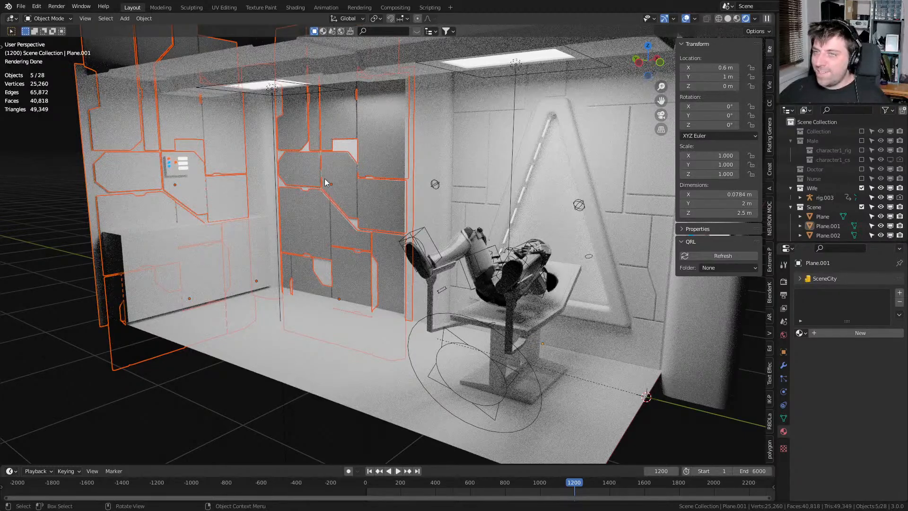
{"action": "middle_click_drag", "start_coordinate": [331, 161], "coordinate": [331, 159]}
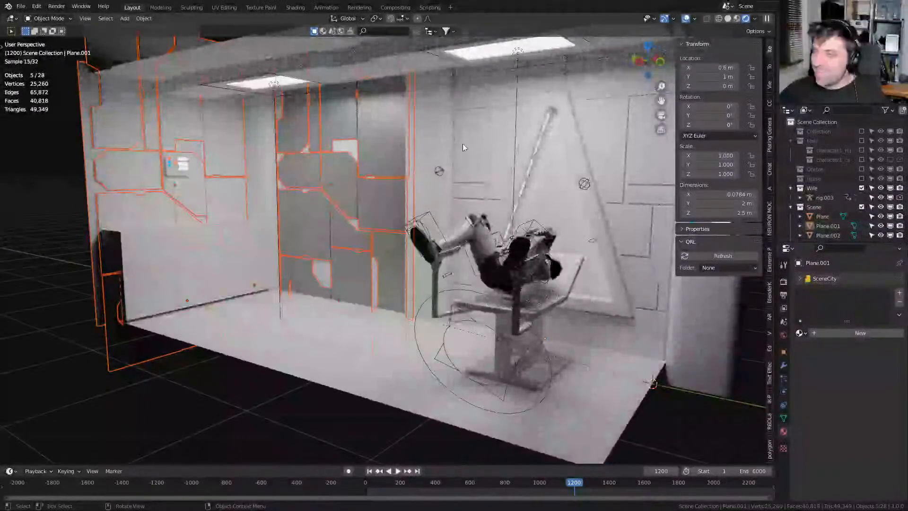
{"action": "left_click", "coordinate": [480, 147], "text": "shift"}
{"action": "left_click", "coordinate": [439, 145], "text": "shift"}
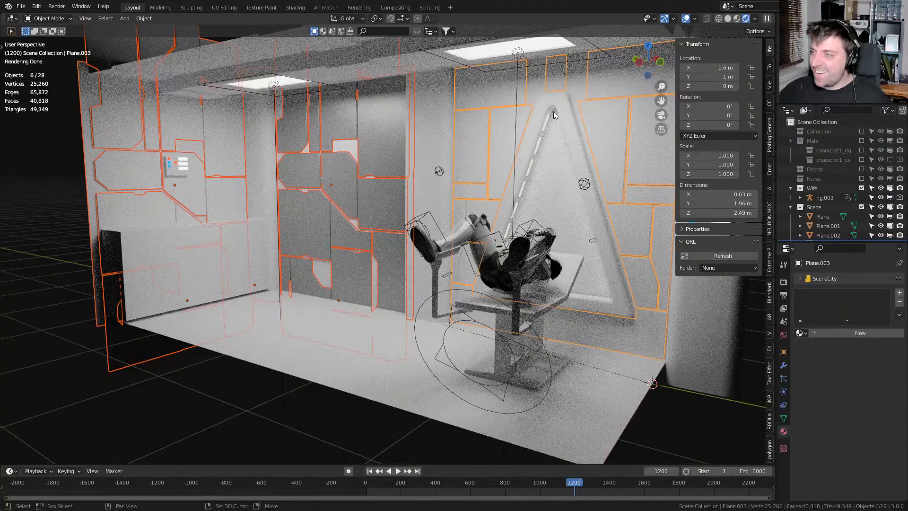
{"action": "left_click", "coordinate": [518, 134], "text": "shift"}
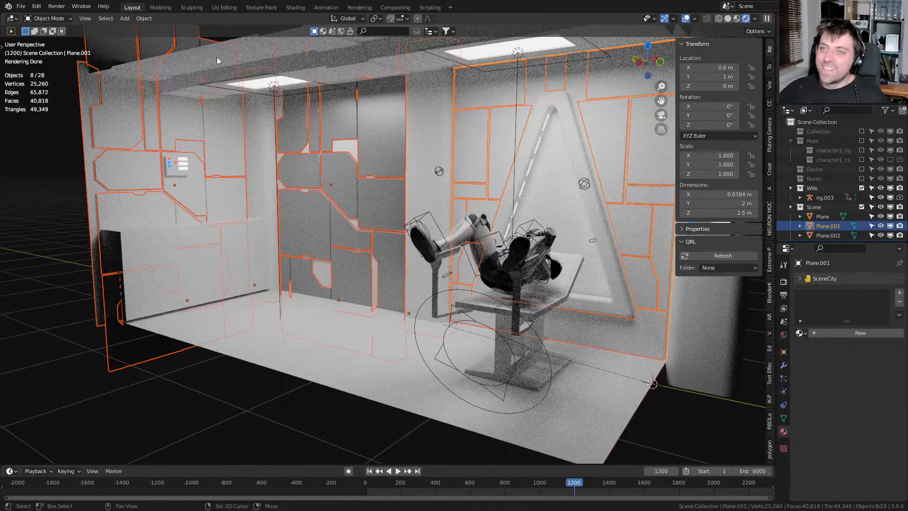
Add the ceiling pieces of both sections and the outer pillar with the control box to the selection
{"action": "left_click", "coordinate": [334, 56], "text": "shift"}
{"action": "left_click", "coordinate": [363, 52], "text": "shift"}
{"action": "left_click", "coordinate": [378, 108], "text": "shift"}
{"action": "middle_click_drag", "start_coordinate": [355, 117], "coordinate": [214, 119]}
{"action": "left_click", "coordinate": [203, 106], "text": "shift"}
{"action": "middle_click_drag", "start_coordinate": [664, 97], "coordinate": [531, 161], "text": "shift"}
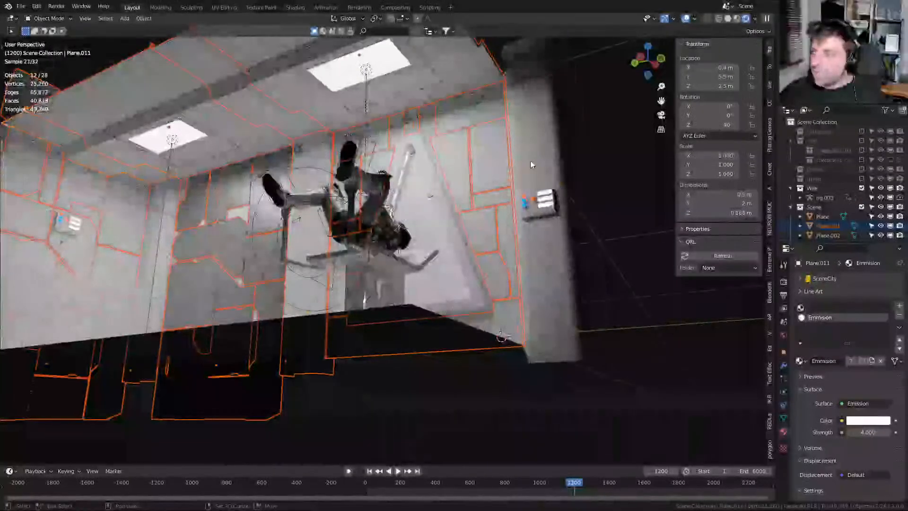
{"action": "left_click", "coordinate": [516, 161], "text": "shift"}
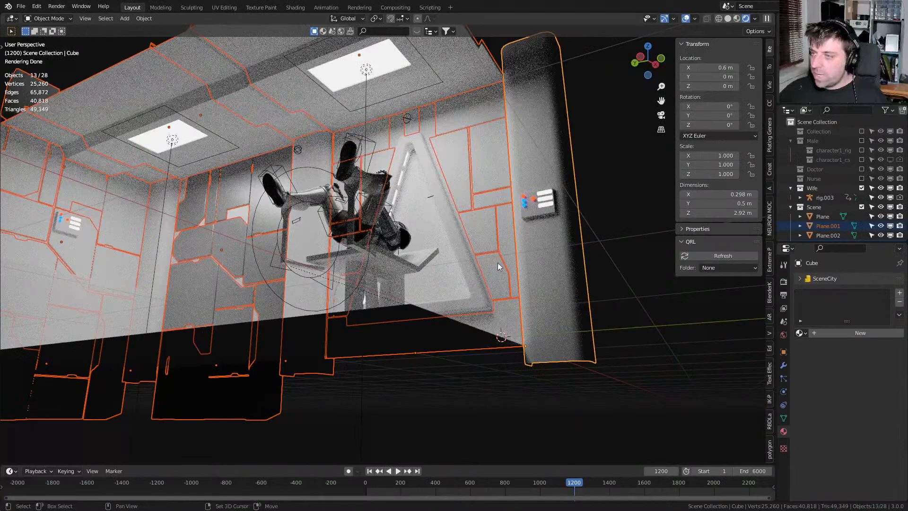
{"action": "middle_click_drag", "start_coordinate": [498, 261], "coordinate": [446, 180]}
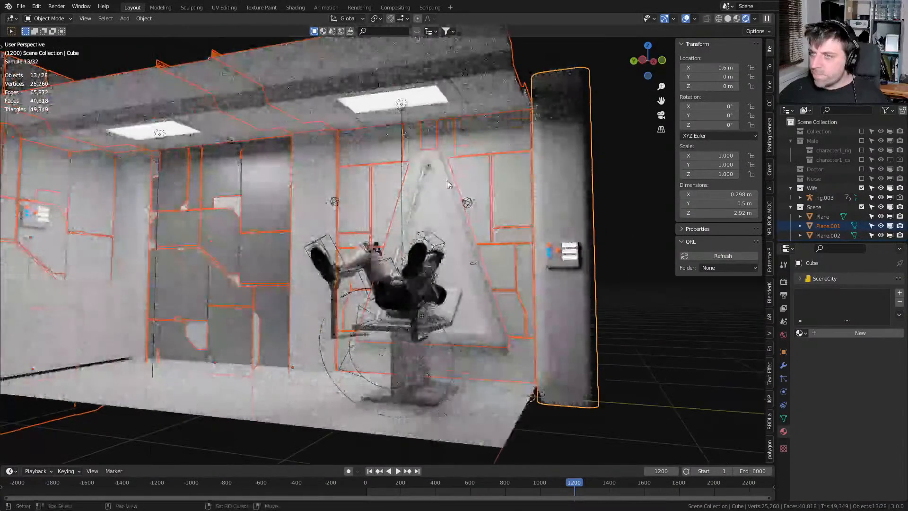
Add the triangular wall frame to the selection and copy the Walls material from the kitbash panel to all selected objects
{"action": "left_click", "coordinate": [446, 180], "text": "shift"}
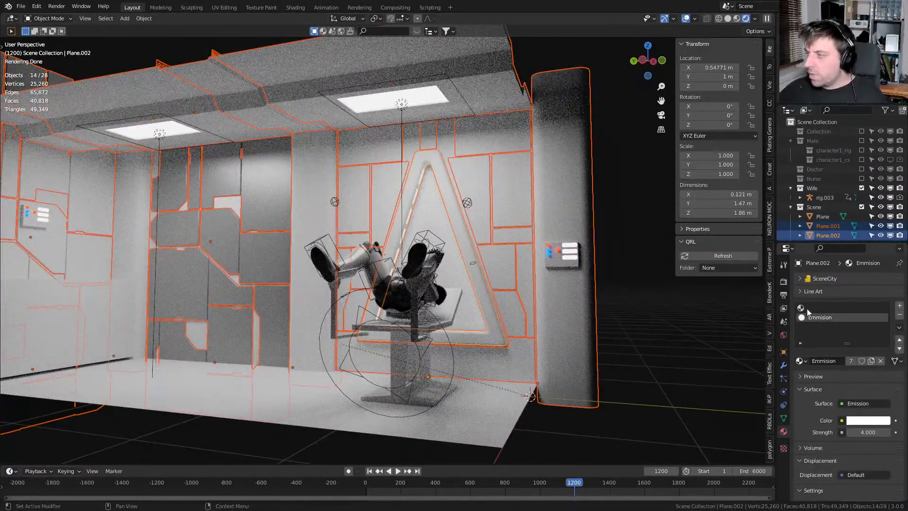
{"action": "left_click", "coordinate": [254, 248], "text": "shift"}
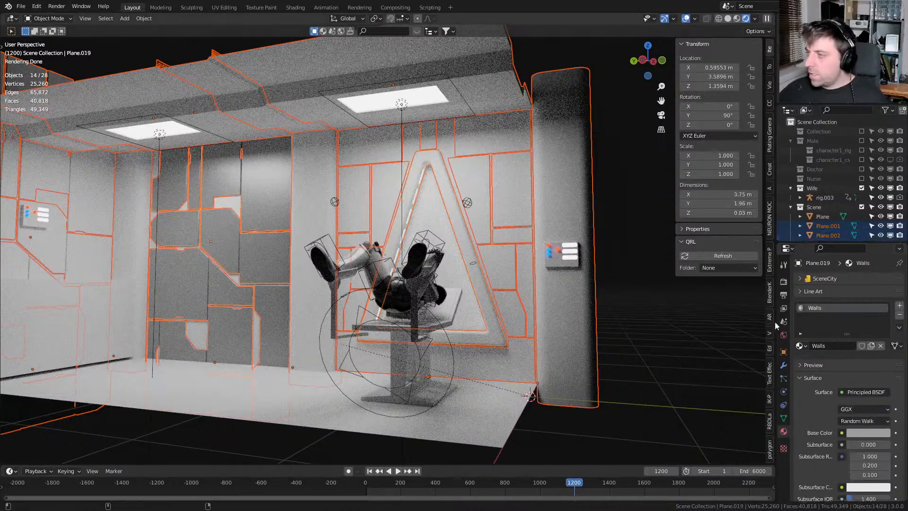
{"action": "left_click", "coordinate": [900, 328]}
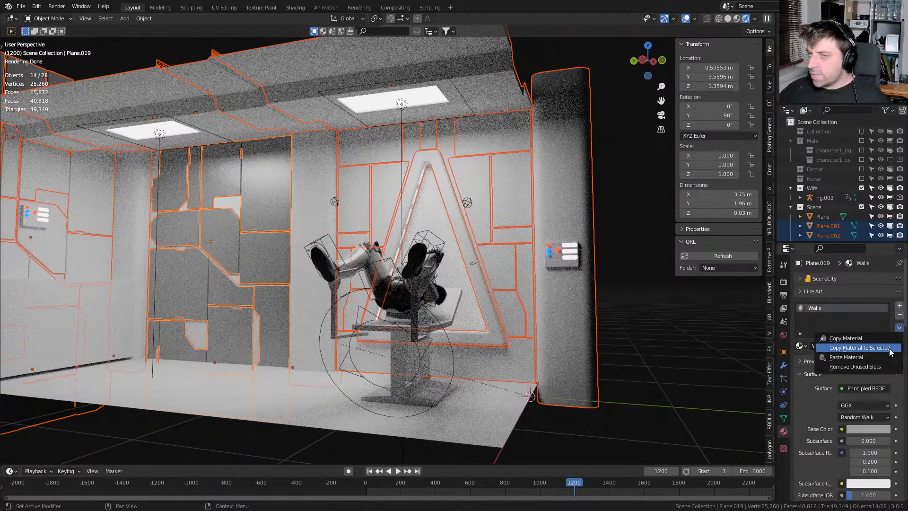
{"action": "left_click", "coordinate": [860, 347]}
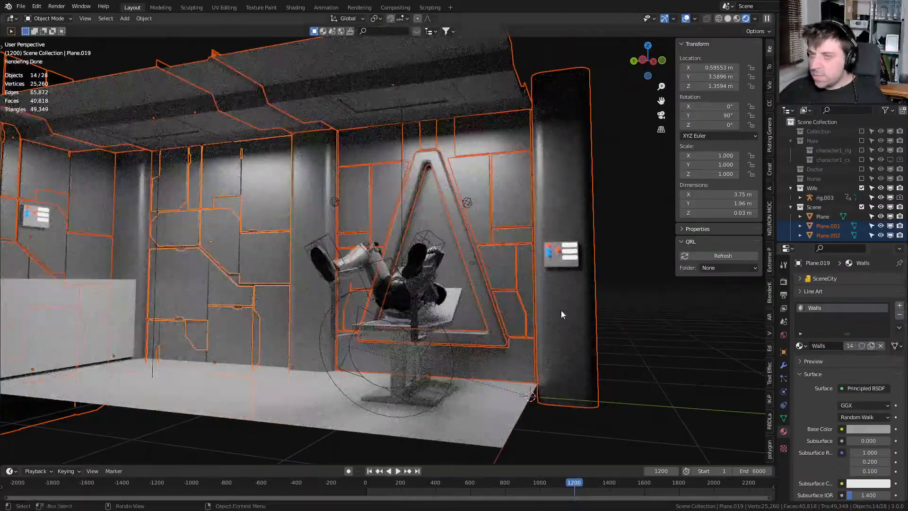
Undo copying the Walls material onto the selected objects, including the triangular frame with its emissive strip
{"action": "scroll", "coordinate": [562, 310], "scroll_direction": "up", "scroll_amount": 5}
{"action": "scroll", "coordinate": [477, 312], "scroll_direction": "up", "scroll_amount": 3}
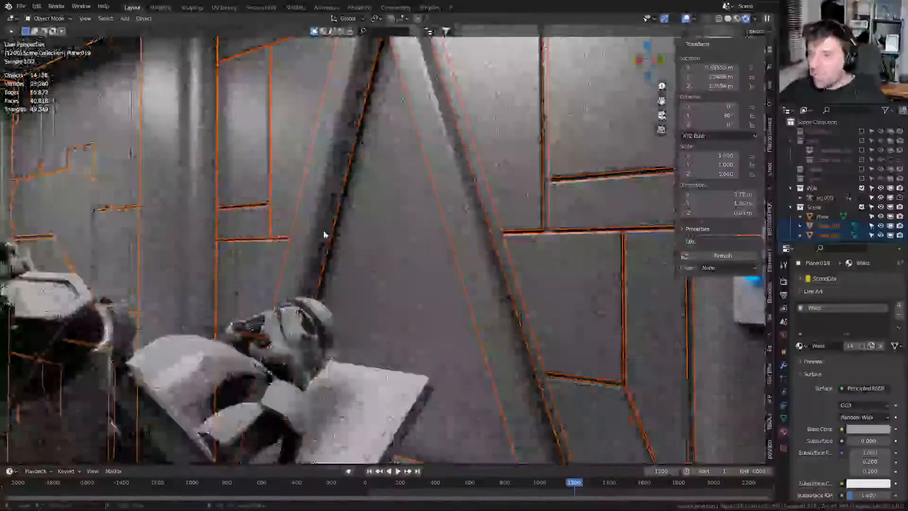
{"action": "key", "text": "ctrl+z"}
{"action": "key", "text": "ctrl+z"}
{"action": "key", "text": "ctrl+z"}
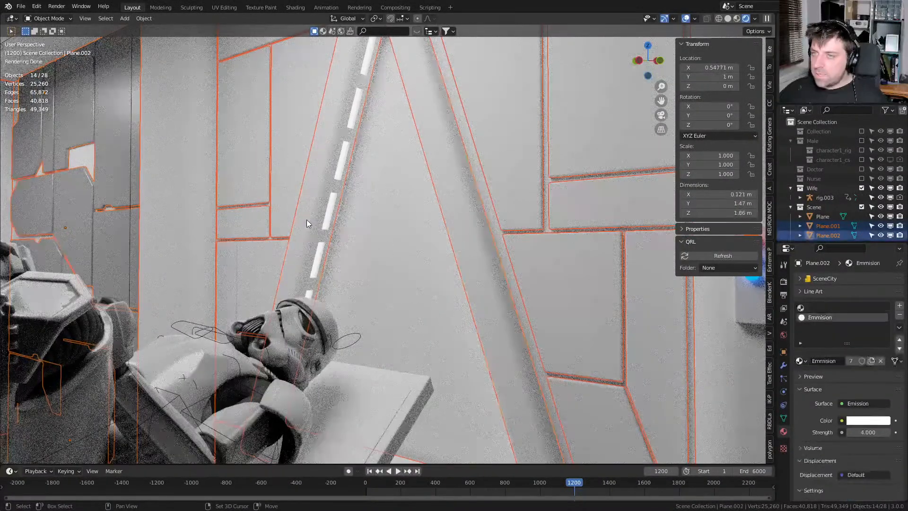
{"action": "key", "text": "ctrl+z"}
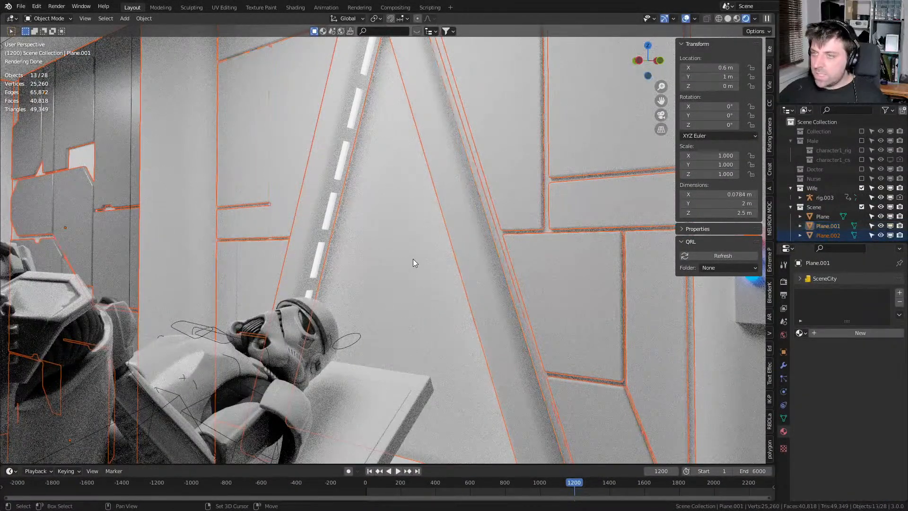
{"action": "key", "text": "ctrl+z"}
Add the patient chair's base to the selection and leave the floor plane deselected
{"action": "middle_click_drag", "start_coordinate": [470, 261], "coordinate": [330, 196]}
{"action": "scroll", "coordinate": [354, 314], "scroll_direction": "up", "scroll_amount": 6}
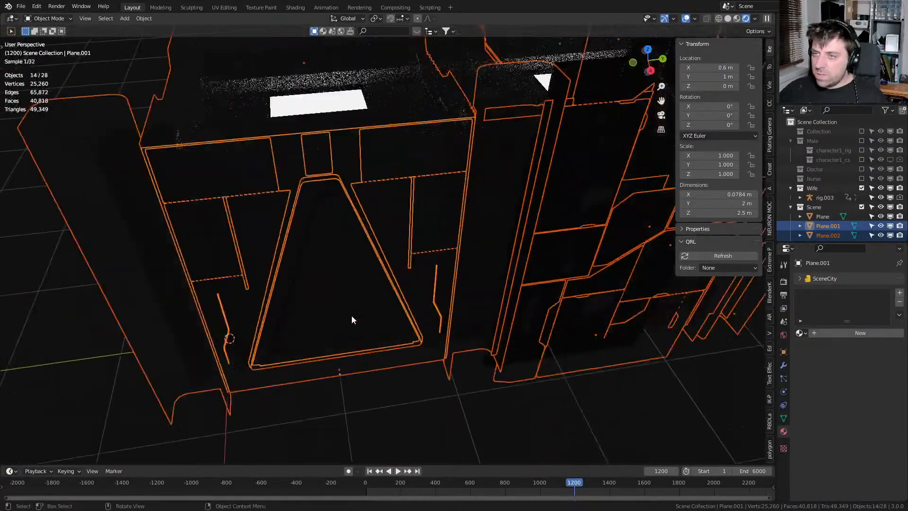
{"action": "left_click", "coordinate": [335, 284], "text": "shift"}
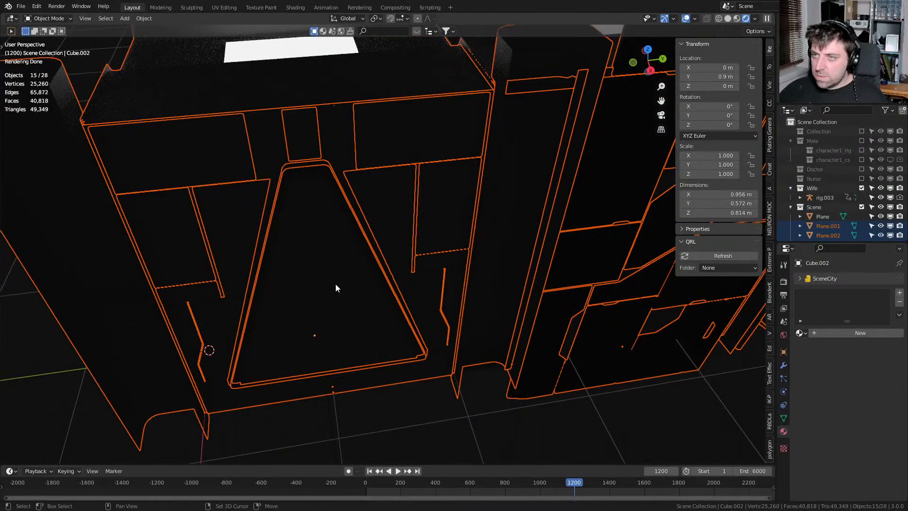
{"action": "left_click", "coordinate": [336, 284], "text": "shift"}
{"action": "middle_click_drag", "start_coordinate": [325, 310], "coordinate": [452, 361]}
{"action": "key", "text": "c"}
{"action": "key", "text": "Escape"}
{"action": "middle_click_drag", "start_coordinate": [433, 409], "coordinate": [435, 360], "text": "shift"}
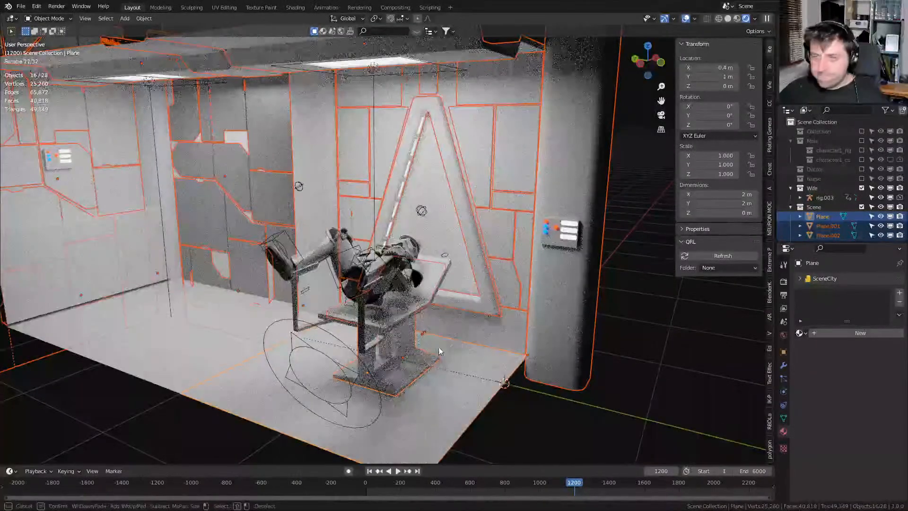
{"action": "left_click", "coordinate": [444, 381], "text": "shift"}
{"action": "left_click", "coordinate": [444, 381], "text": "shift"}
{"action": "left_click", "coordinate": [444, 381], "text": "shift"}
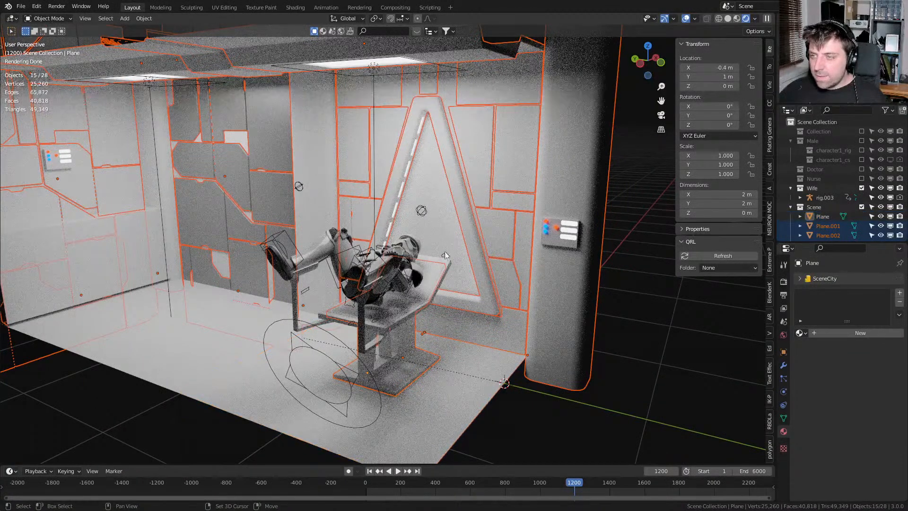
Deselect the wall plane behind the triangular frame and copy the kitbash panel's Walls material to the remaining selected objects
{"action": "left_click", "coordinate": [439, 219], "text": "shift"}
{"action": "left_click", "coordinate": [439, 219], "text": "shift"}
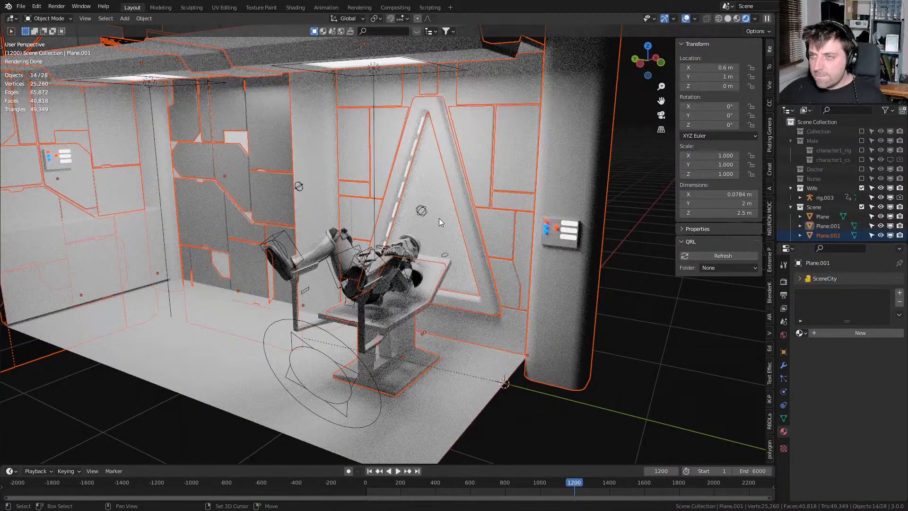
{"action": "left_click", "coordinate": [439, 218], "text": "shift"}
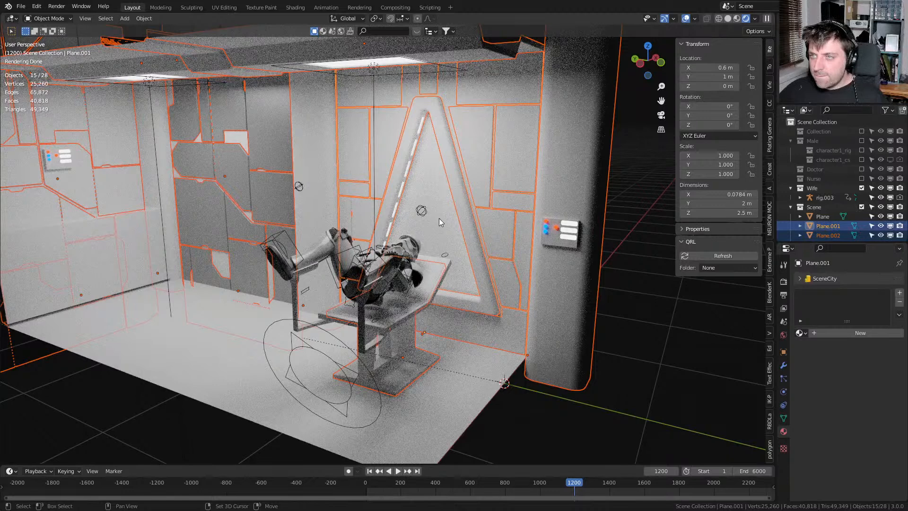
{"action": "left_click", "coordinate": [832, 226], "text": "ctrl"}
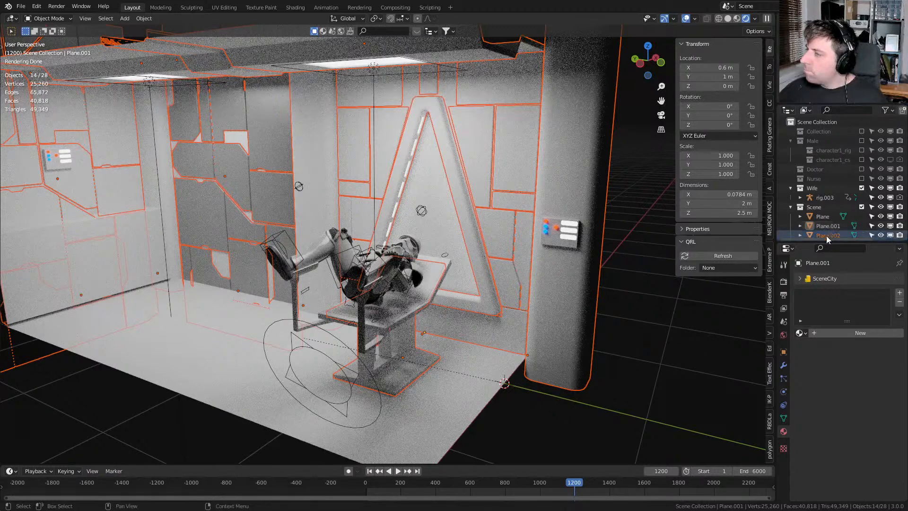
{"action": "left_click", "coordinate": [827, 235], "text": "ctrl"}
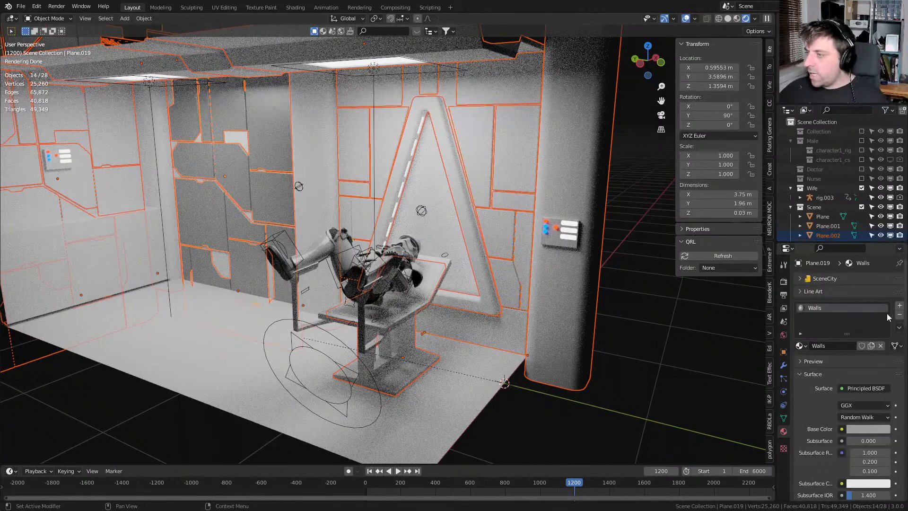
{"action": "left_click", "coordinate": [898, 327]}
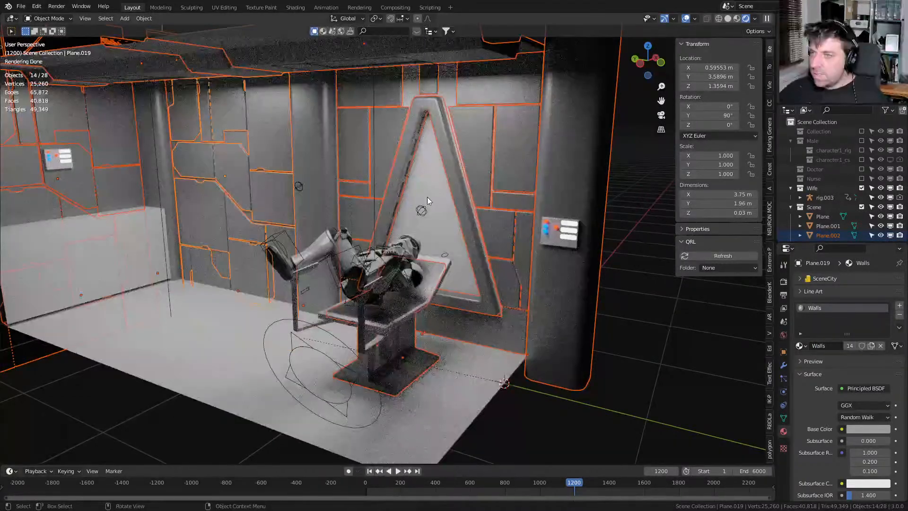
Assign the existing Walls material to the wall plane behind the triangular frame
{"action": "left_click", "coordinate": [427, 175]}
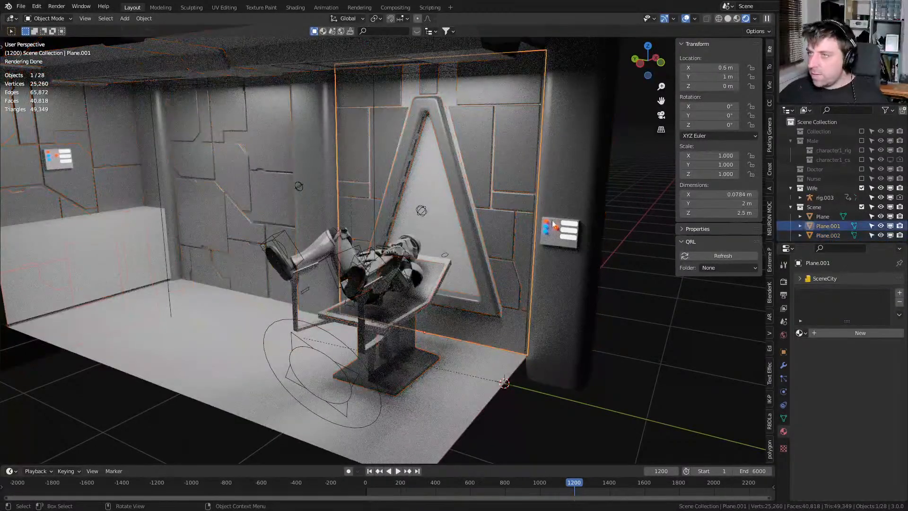
{"action": "left_click", "coordinate": [800, 333]}
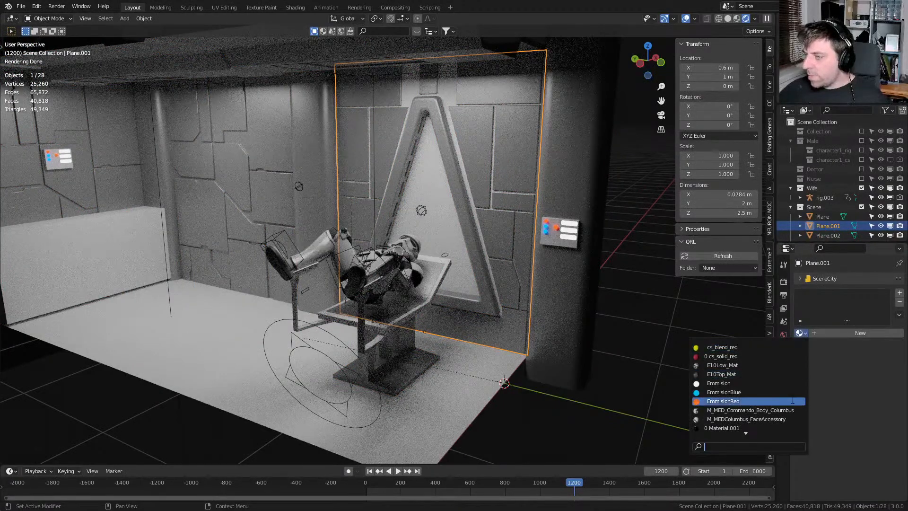
{"action": "scroll", "coordinate": [747, 427], "scroll_direction": "down", "scroll_amount": 1}
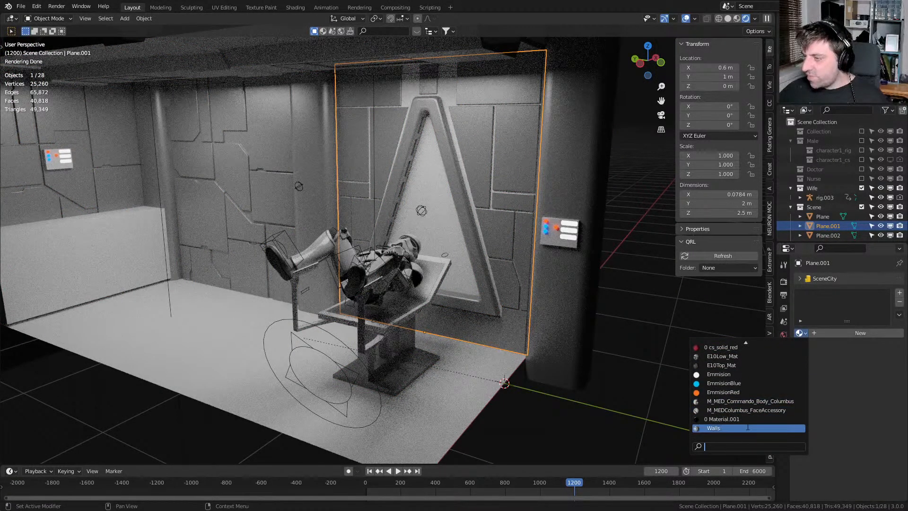
{"action": "key", "text": "Return"}
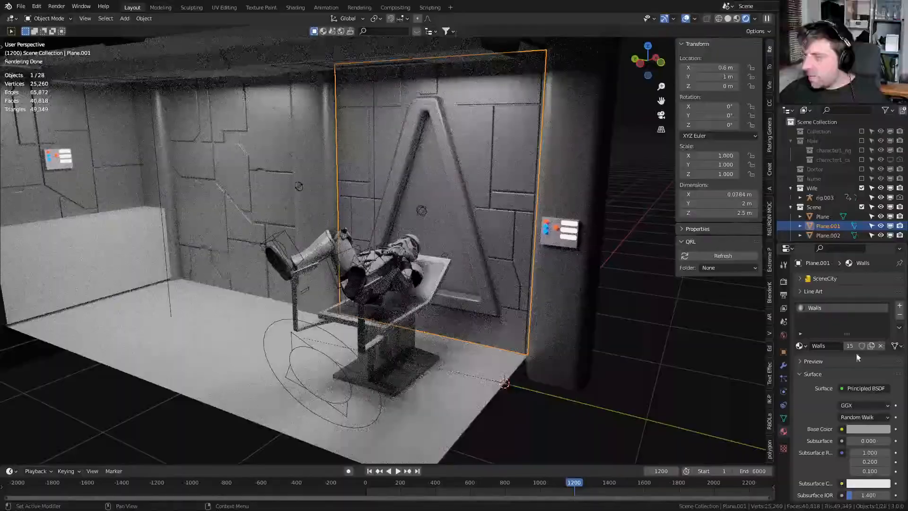
Add the Emmision material as a second slot on the triangular frame and assign it to the selected strip faces
{"action": "middle_click_drag", "start_coordinate": [534, 269], "coordinate": [481, 253]}
{"action": "middle_click_drag", "start_coordinate": [412, 244], "coordinate": [430, 278], "text": "shift"}
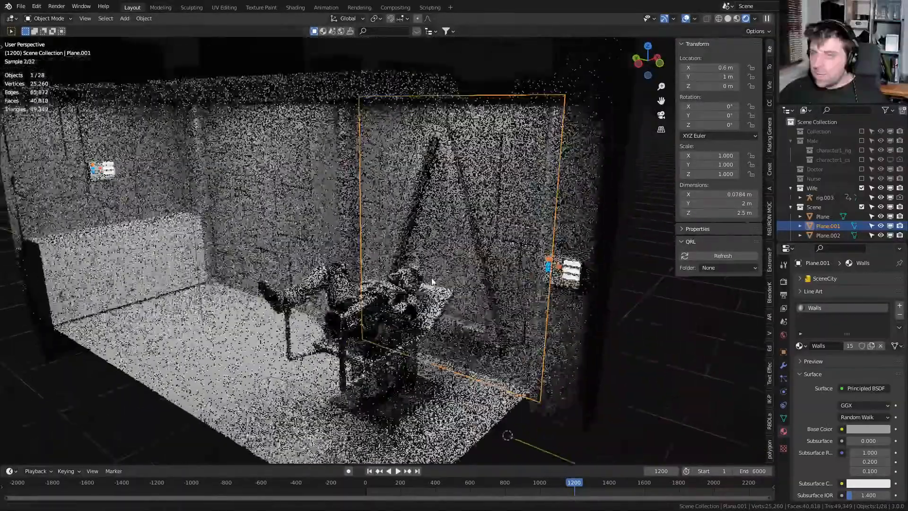
{"action": "scroll", "coordinate": [463, 321], "scroll_direction": "up", "scroll_amount": 4}
{"action": "middle_click_drag", "start_coordinate": [465, 321], "coordinate": [435, 229]}
{"action": "scroll", "coordinate": [455, 272], "scroll_direction": "up", "scroll_amount": 3}
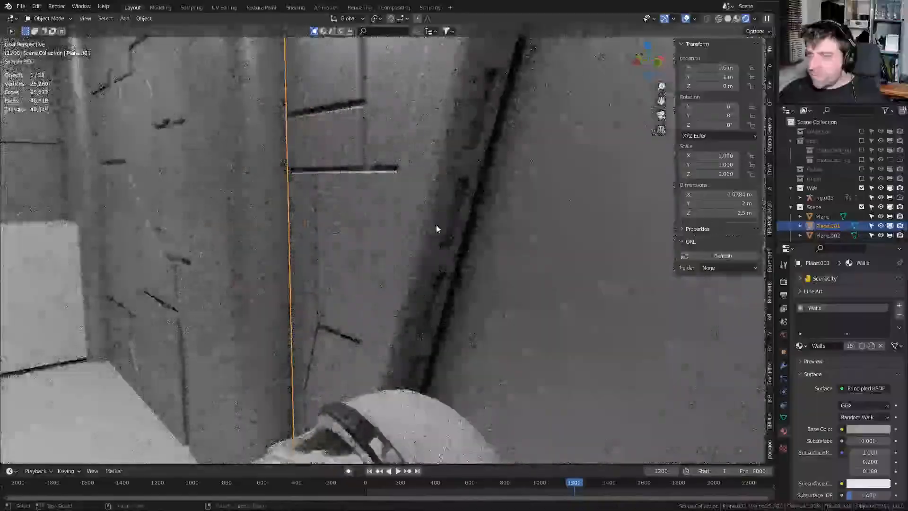
{"action": "left_click", "coordinate": [454, 279]}
{"action": "middle_click_drag", "start_coordinate": [430, 277], "coordinate": [383, 382]}
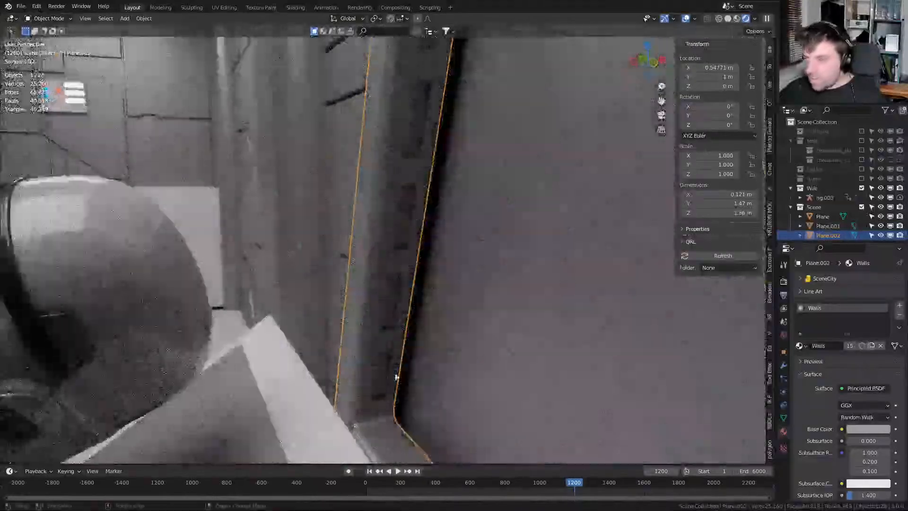
{"action": "key", "text": "Tab"}
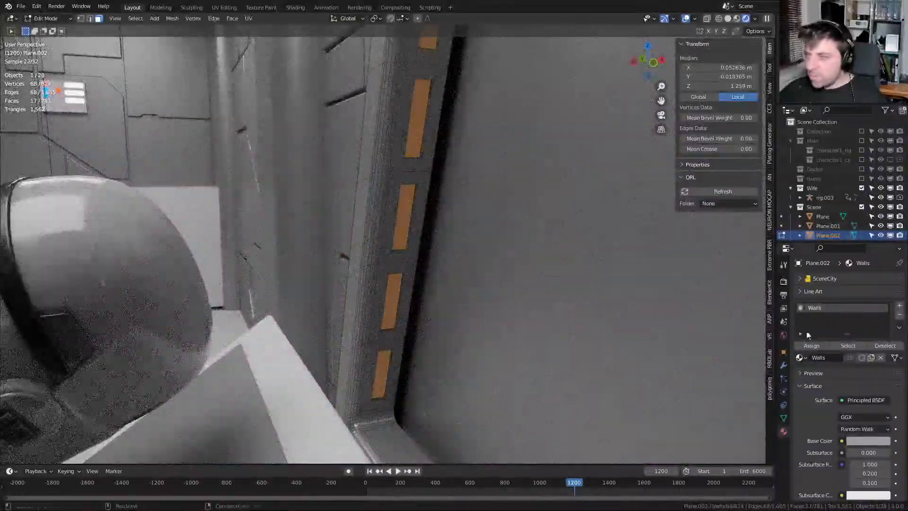
{"action": "left_click", "coordinate": [899, 306]}
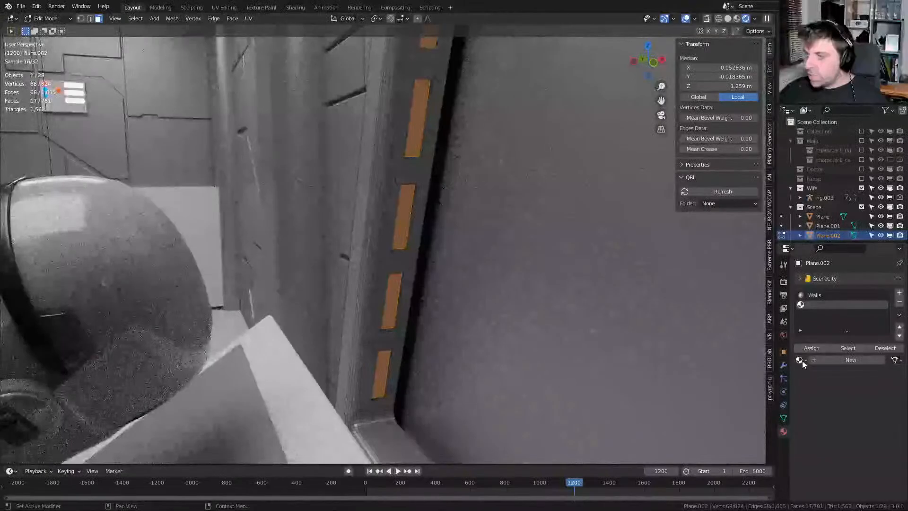
{"action": "left_click", "coordinate": [800, 360]}
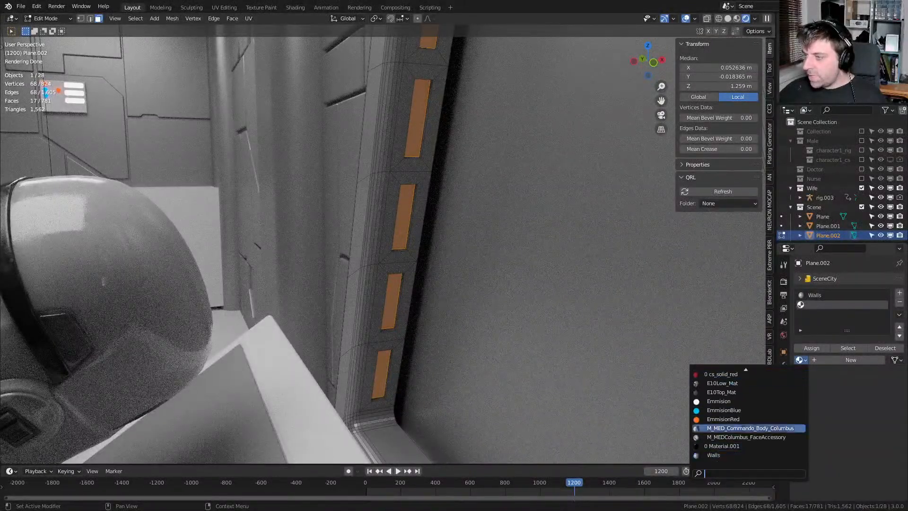
{"action": "left_click", "coordinate": [745, 402]}
{"action": "left_click", "coordinate": [810, 350]}
{"action": "key", "text": "Tab"}
{"action": "middle_click_drag", "start_coordinate": [521, 284], "coordinate": [567, 362]}
{"action": "scroll", "coordinate": [566, 341], "scroll_direction": "down", "scroll_amount": 6}
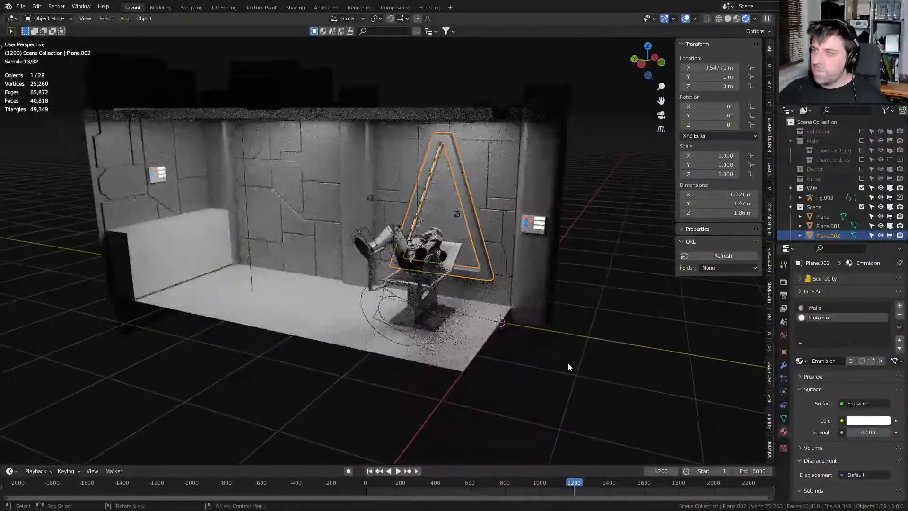
{"action": "left_click", "coordinate": [567, 362]}
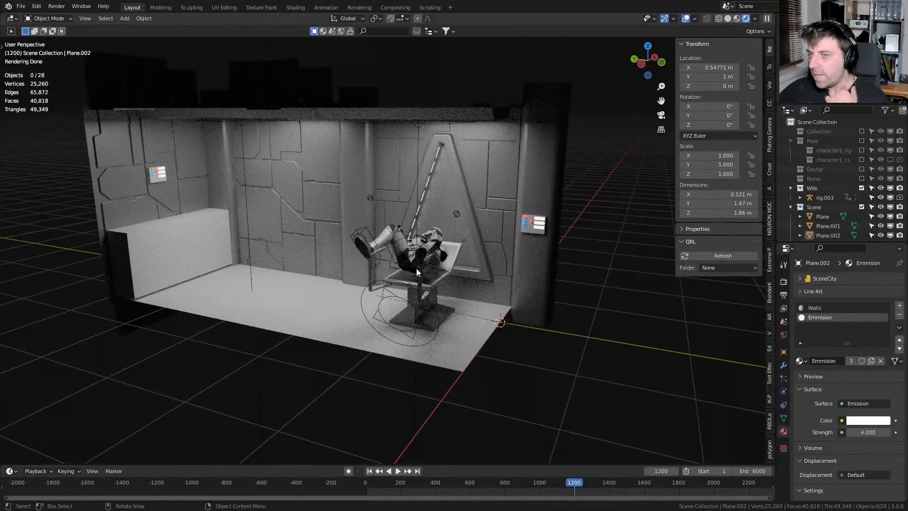
Make the frame's Walls slot active and open it in the Shading workspace with a rendered viewport preview
{"action": "left_click", "coordinate": [813, 307]}
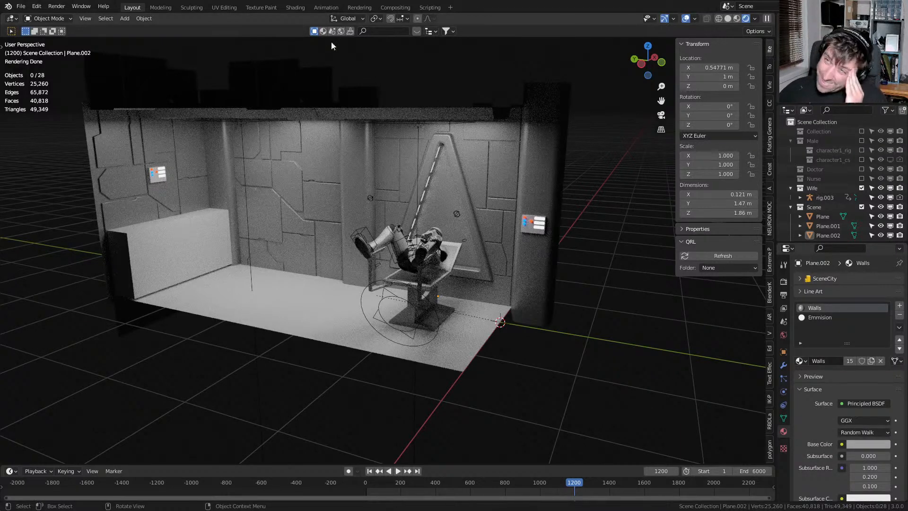
{"action": "left_click", "coordinate": [298, 8]}
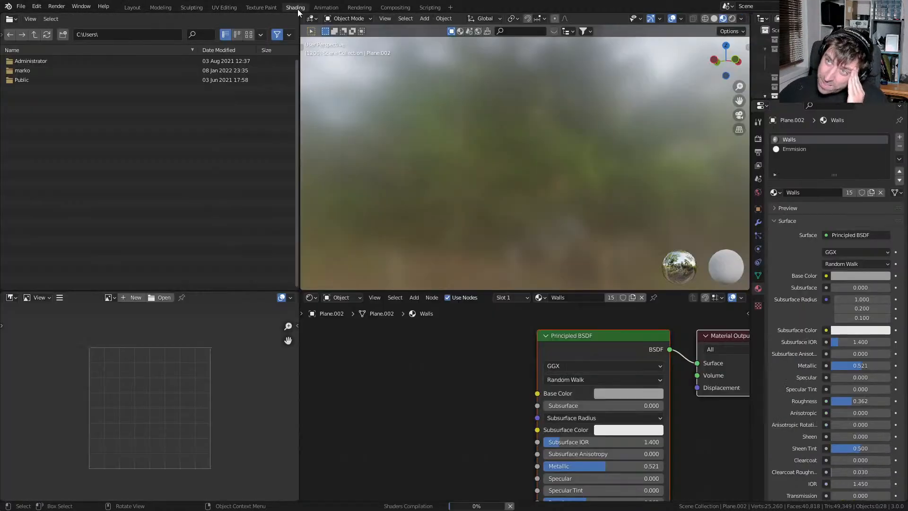
{"action": "middle_click_drag", "start_coordinate": [520, 330], "coordinate": [406, 359]}
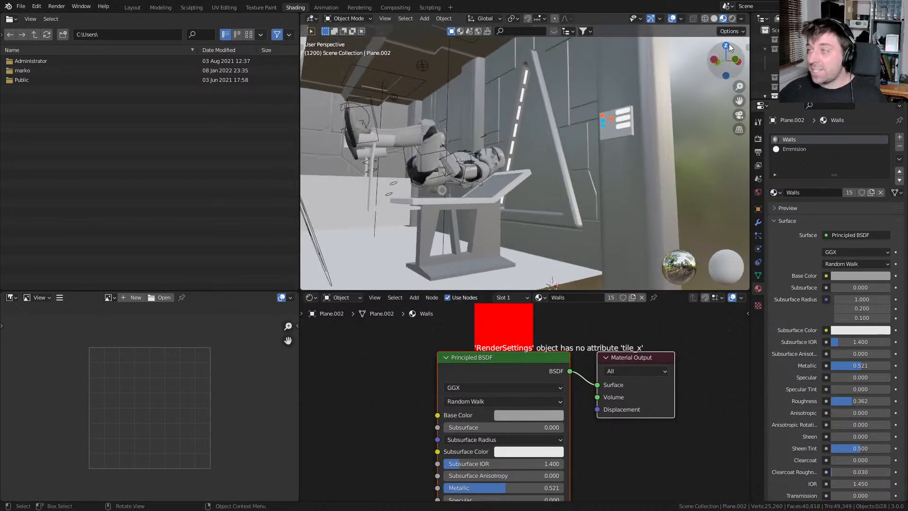
{"action": "left_click", "coordinate": [732, 19]}
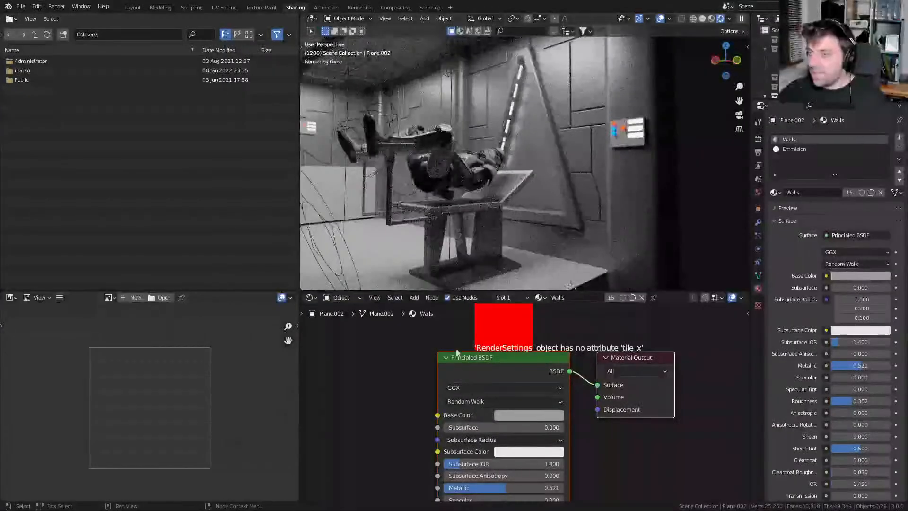
Move the Principled BSDF node well away from the Material Output to make room between them
{"action": "scroll", "coordinate": [473, 353], "scroll_direction": "down", "scroll_amount": 5}
{"action": "middle_click_drag", "start_coordinate": [440, 357], "coordinate": [478, 370]}
{"action": "left_click", "coordinate": [572, 392]}
{"action": "key", "text": "g"}
{"action": "left_click", "coordinate": [513, 407]}
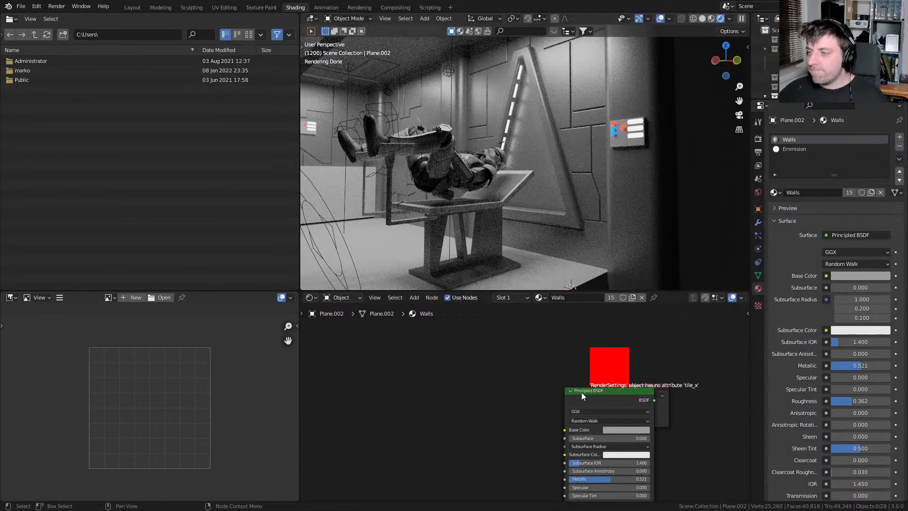
{"action": "left_click_drag", "start_coordinate": [592, 396], "coordinate": [442, 406]}
Add an Attribute node above the Principled BSDF and move the Material Output node farther out
{"action": "key", "text": "shift+a"}
{"action": "left_click", "coordinate": [487, 320]}
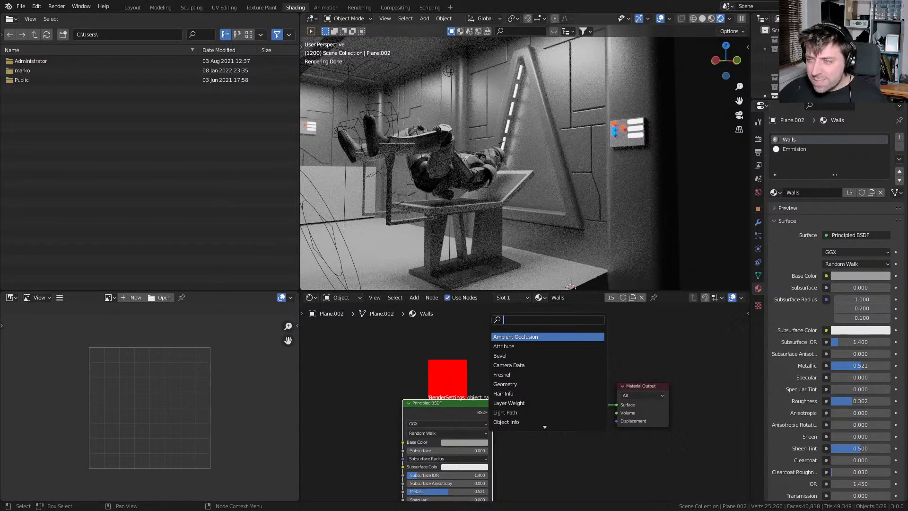
{"action": "left_click", "coordinate": [518, 346]}
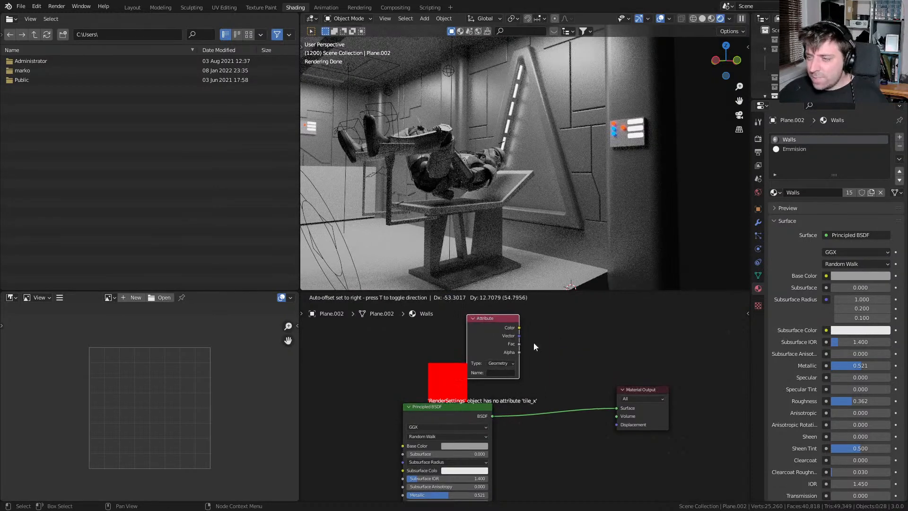
{"action": "left_click", "coordinate": [514, 337]}
{"action": "left_click_drag", "start_coordinate": [620, 387], "coordinate": [680, 390]}
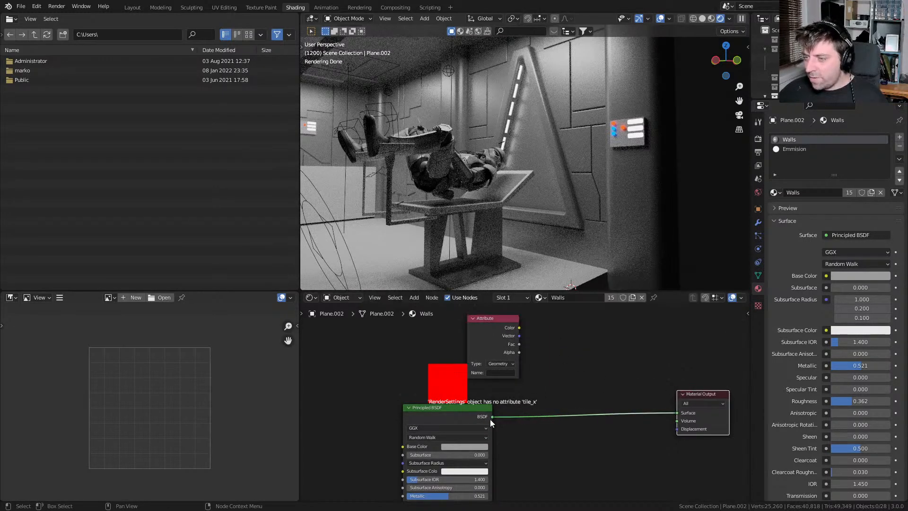
Insert a Mix Shader before the Material Output and link the Attribute's Color to its second Shader input and Fac to Fac
{"action": "key", "text": "shift+a"}
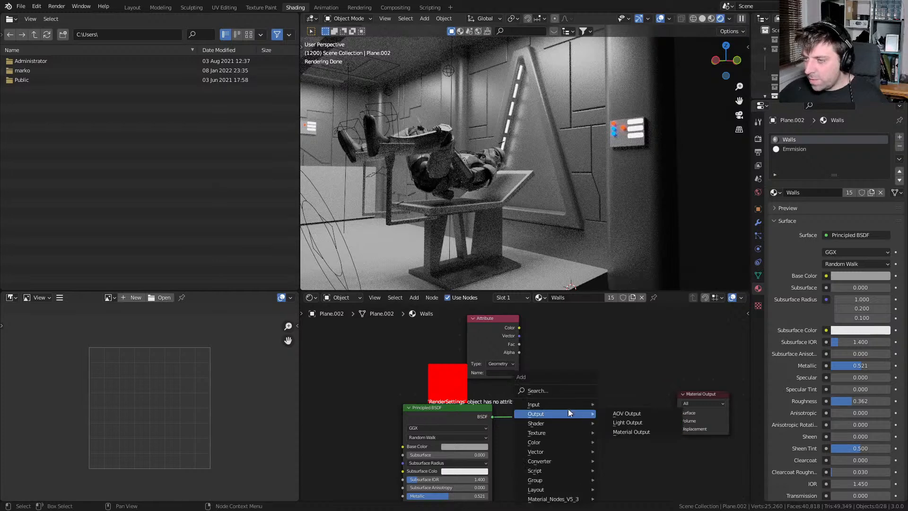
{"action": "left_click", "coordinate": [567, 391]}
{"action": "type", "text": "mix"}
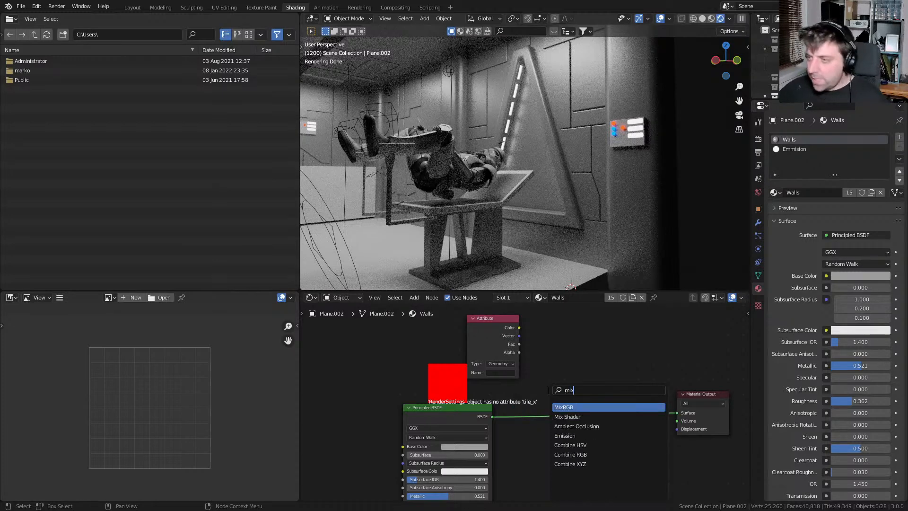
{"action": "key", "text": "Down"}
{"action": "key", "text": "Return"}
{"action": "left_click", "coordinate": [603, 394]}
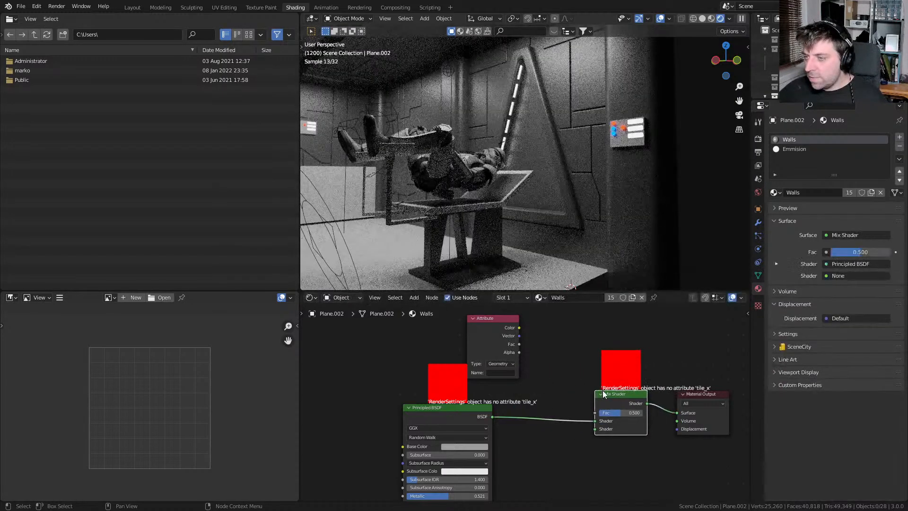
{"action": "left_click_drag", "start_coordinate": [519, 327], "coordinate": [596, 433]}
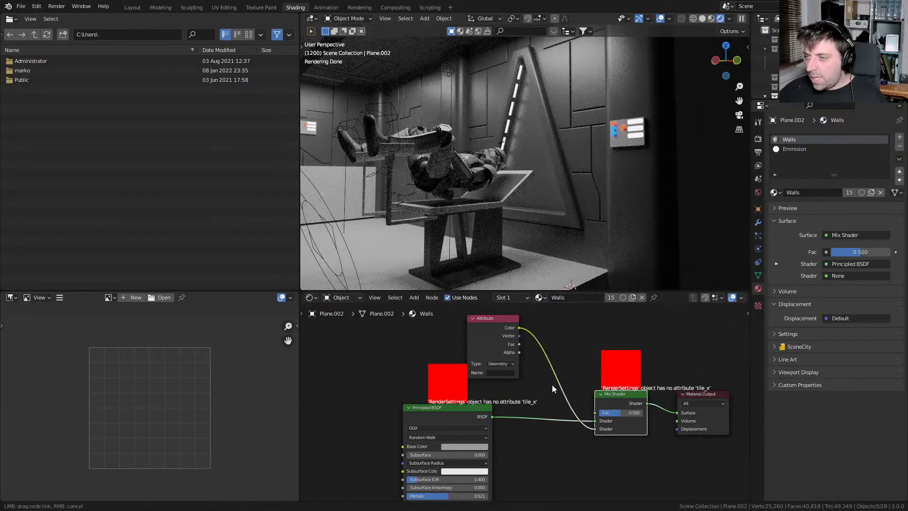
{"action": "left_click_drag", "start_coordinate": [519, 344], "coordinate": [596, 415]}
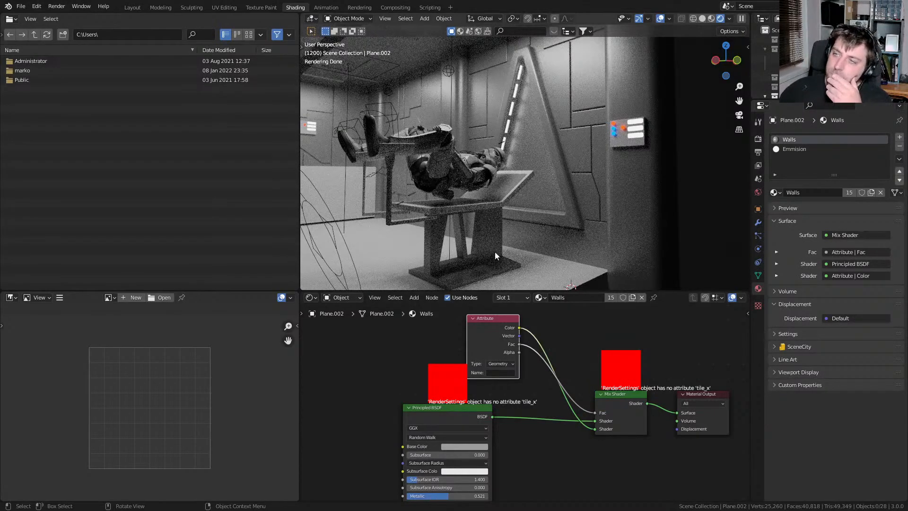
Examine the rendered wall panels up close and the whole room for the effect of the changed Walls material
{"action": "scroll", "coordinate": [591, 242], "scroll_direction": "up", "scroll_amount": 2}
{"action": "middle_click_drag", "start_coordinate": [520, 184], "coordinate": [570, 202]}
{"action": "scroll", "coordinate": [560, 180], "scroll_direction": "up", "scroll_amount": 3}
{"action": "scroll", "coordinate": [560, 215], "scroll_direction": "up", "scroll_amount": 6}
{"action": "scroll", "coordinate": [570, 202], "scroll_direction": "up", "scroll_amount": 4}
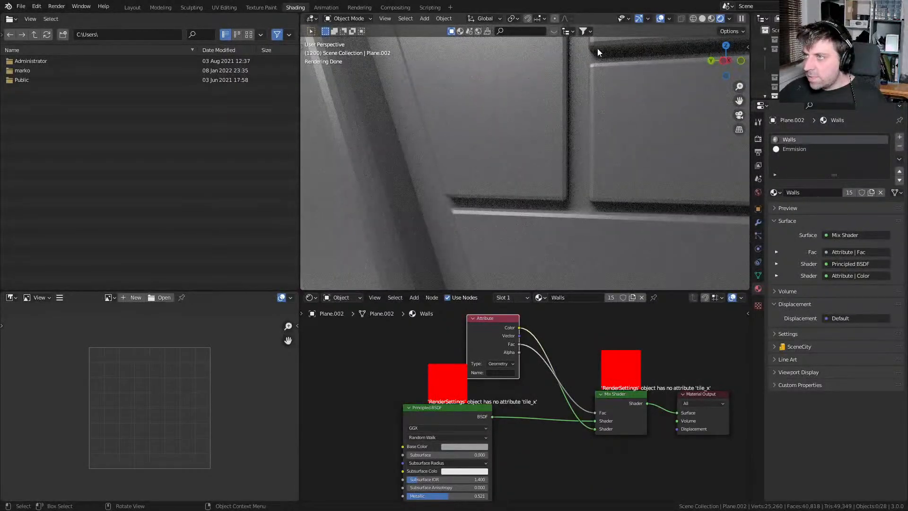
{"action": "scroll", "coordinate": [534, 231], "scroll_direction": "down", "scroll_amount": 3}
{"action": "scroll", "coordinate": [534, 232], "scroll_direction": "down", "scroll_amount": 3}
{"action": "middle_click_drag", "start_coordinate": [520, 235], "coordinate": [529, 205]}
{"action": "scroll", "coordinate": [516, 206], "scroll_direction": "down", "scroll_amount": 3}
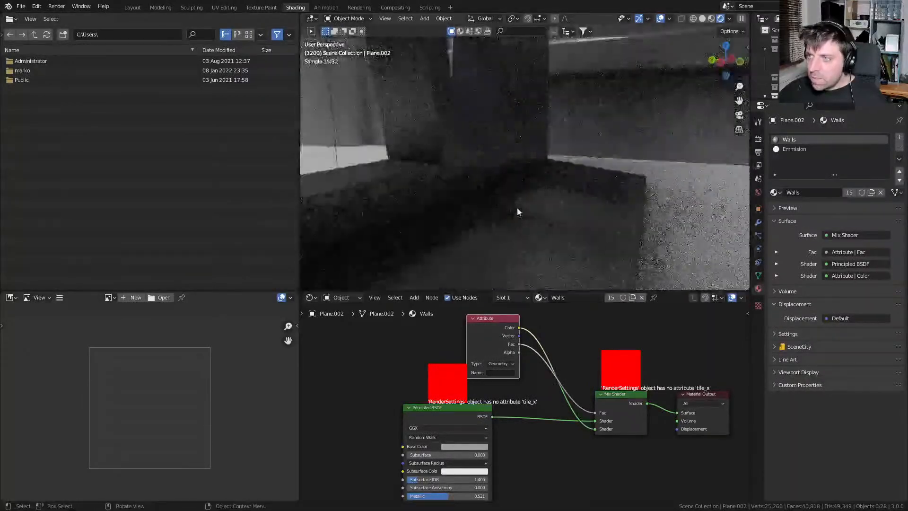
{"action": "scroll", "coordinate": [547, 144], "scroll_direction": "down", "scroll_amount": 5}
{"action": "middle_click_drag", "start_coordinate": [579, 223], "coordinate": [546, 131]}
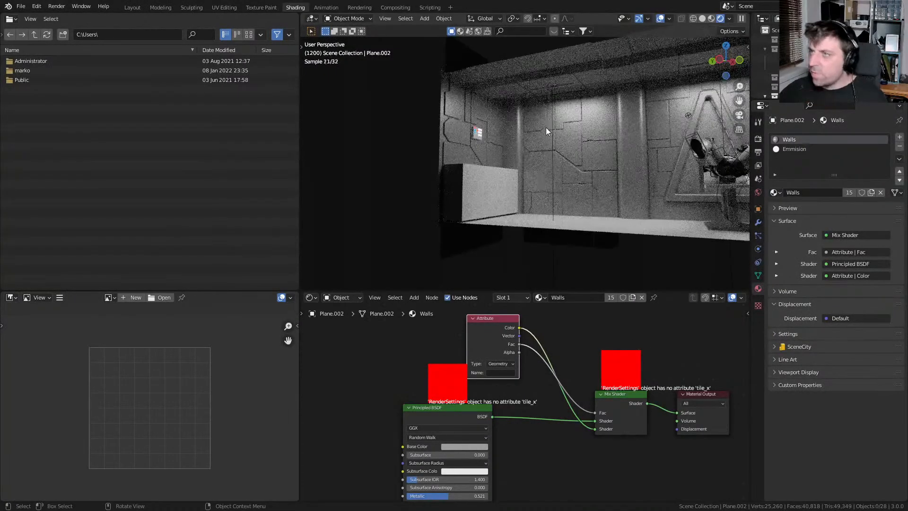
Assign the Emmision material in a second slot to the central recessed face of the ceiling panel farther from the patient chair
{"action": "left_click", "coordinate": [557, 82]}
{"action": "scroll", "coordinate": [560, 133], "scroll_direction": "up", "scroll_amount": 5}
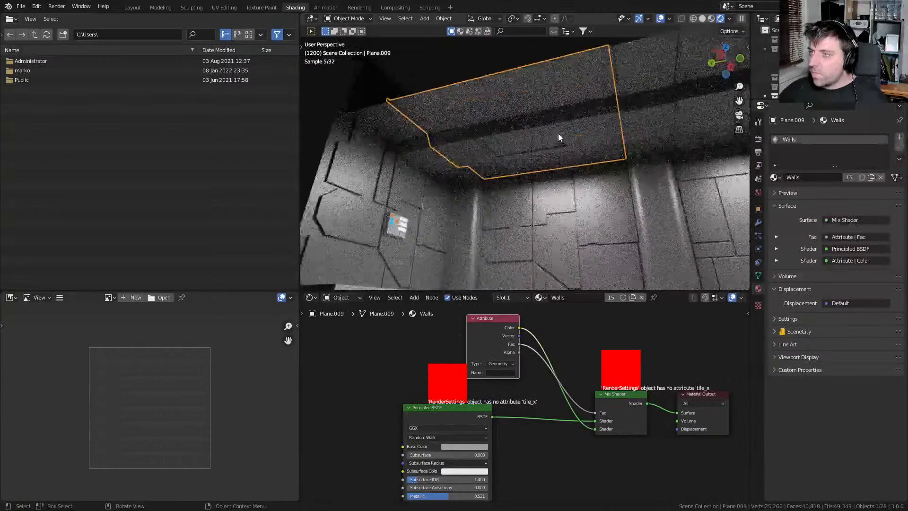
{"action": "key", "text": "Tab"}
{"action": "left_click", "coordinate": [535, 141]}
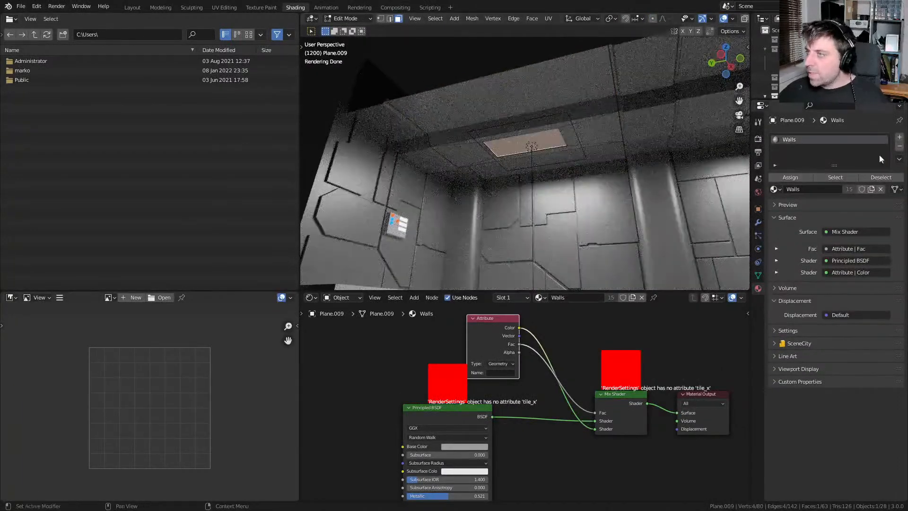
{"action": "left_click", "coordinate": [899, 138]}
{"action": "left_click", "coordinate": [775, 204]}
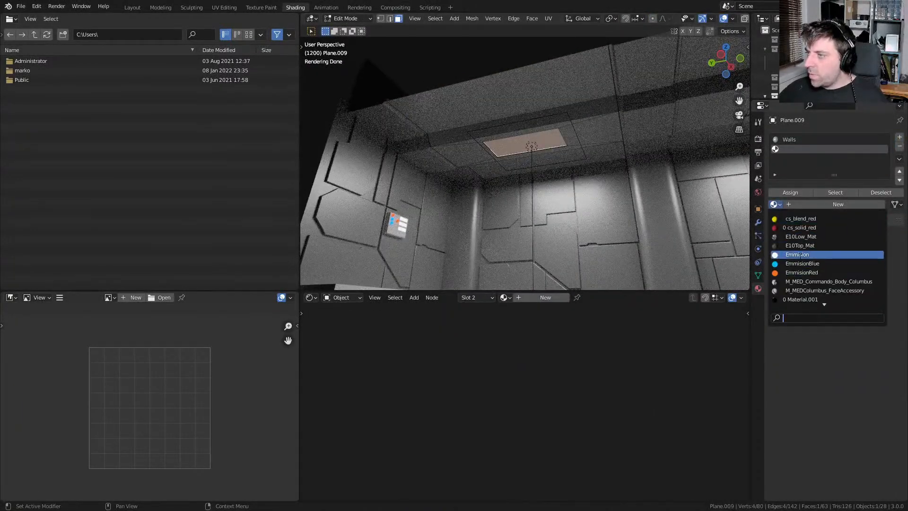
{"action": "left_click", "coordinate": [778, 255]}
{"action": "middle_click_drag", "start_coordinate": [595, 229], "coordinate": [503, 245], "text": "shift"}
{"action": "left_click", "coordinate": [785, 193]}
{"action": "middle_click_drag", "start_coordinate": [652, 145], "coordinate": [602, 161], "text": "shift"}
{"action": "key", "text": "Tab"}
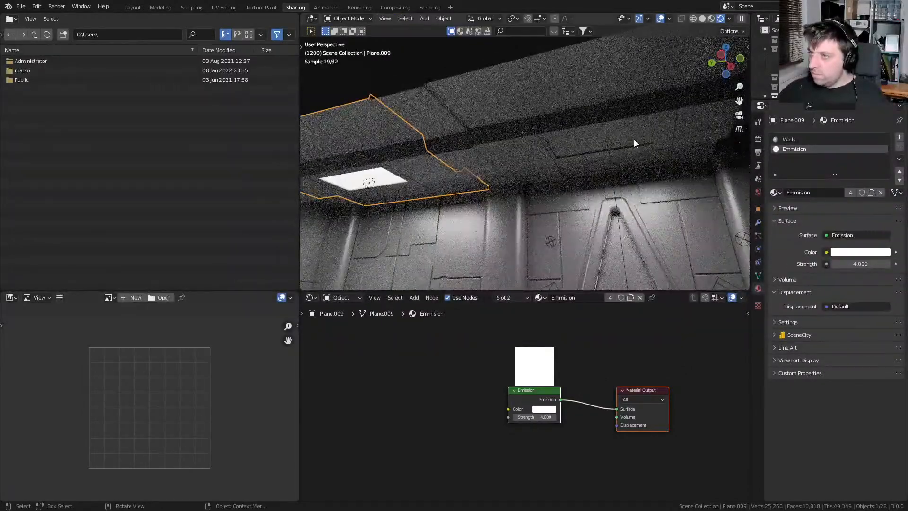
Assign the Emmision material in a new slot to the central light face of the ceiling panel by the triangular frame
{"action": "left_click", "coordinate": [634, 143]}
{"action": "key", "text": "Tab"}
{"action": "left_click", "coordinate": [632, 135]}
{"action": "left_click", "coordinate": [900, 137]}
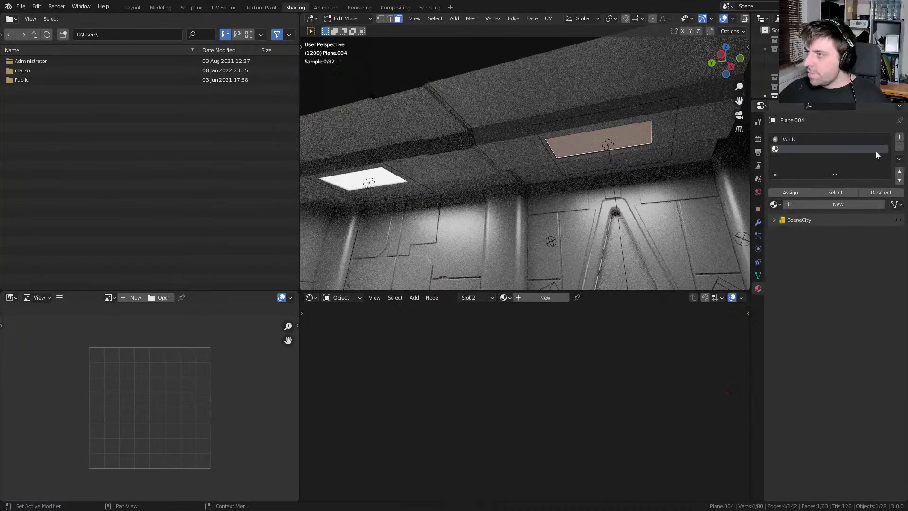
{"action": "left_click", "coordinate": [776, 204]}
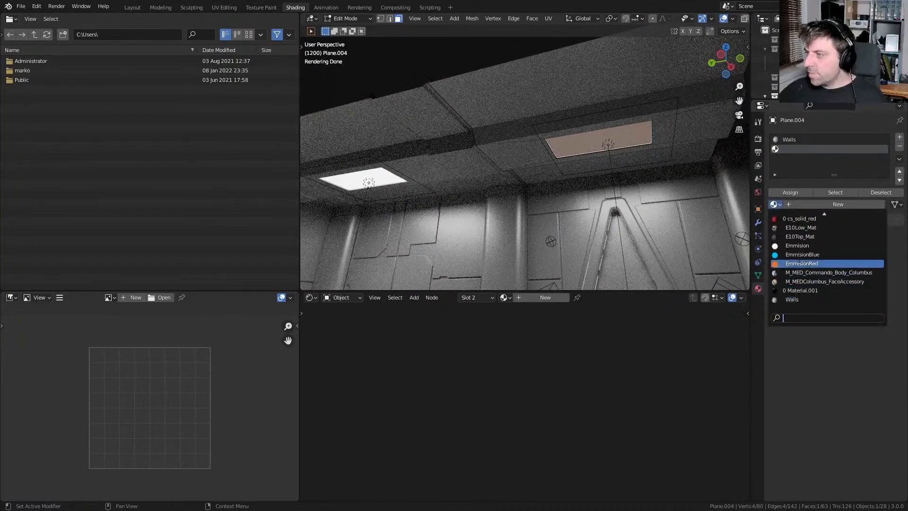
{"action": "left_click", "coordinate": [799, 252]}
{"action": "left_click", "coordinate": [793, 193]}
{"action": "scroll", "coordinate": [671, 237], "scroll_direction": "down", "scroll_amount": 4}
{"action": "key", "text": "Tab"}
{"action": "middle_click_drag", "start_coordinate": [674, 234], "coordinate": [654, 179]}
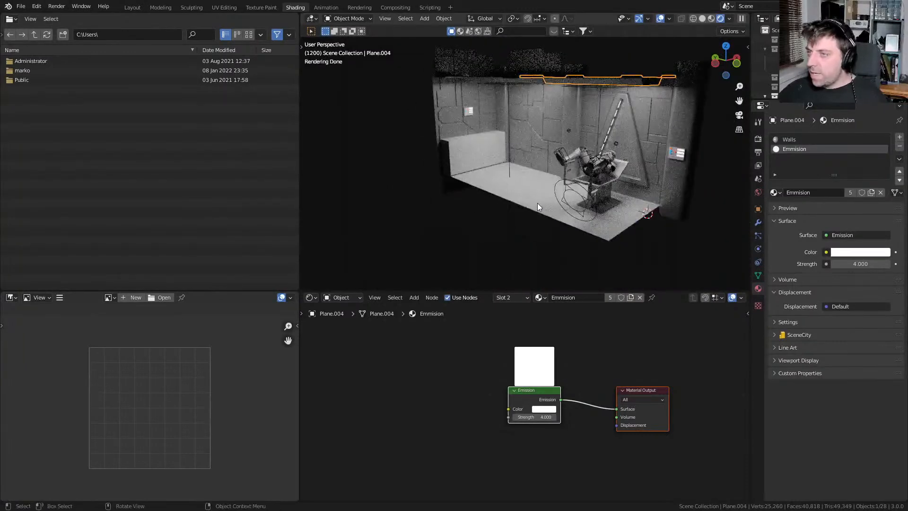
Create a new material named Floor on the floor plane under the patient chair, with metallic 1.000 and roughness 0.154
{"action": "left_click", "coordinate": [539, 206]}
{"action": "left_click", "coordinate": [844, 178]}
{"action": "left_click", "coordinate": [829, 178]}
{"action": "type", "text": "Floor"}
{"action": "key", "text": "Return"}
{"action": "left_click_drag", "start_coordinate": [841, 354], "coordinate": [831, 387]}
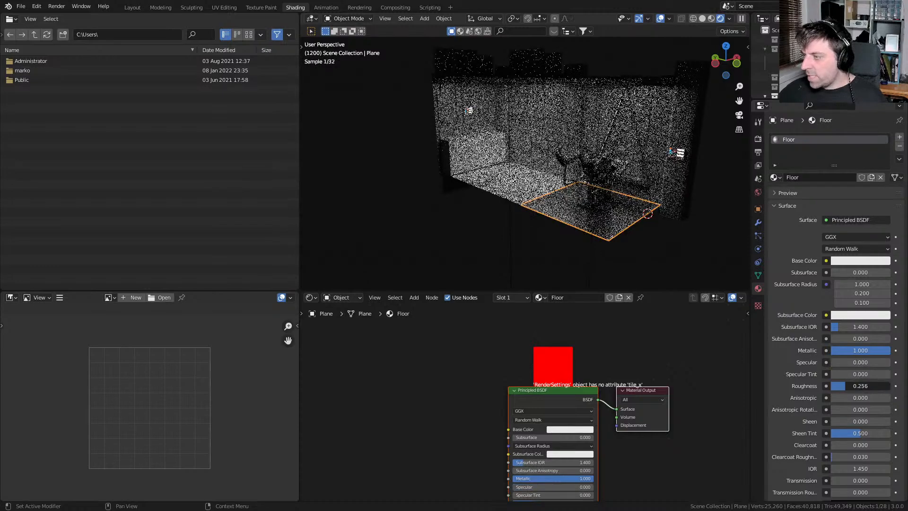
Set the Floor material's base color to a near-black grey
{"action": "middle_click_drag", "start_coordinate": [674, 234], "coordinate": [631, 188], "text": "shift"}
{"action": "middle_click_drag", "start_coordinate": [631, 188], "coordinate": [628, 243]}
{"action": "scroll", "coordinate": [644, 224], "scroll_direction": "up", "scroll_amount": 3}
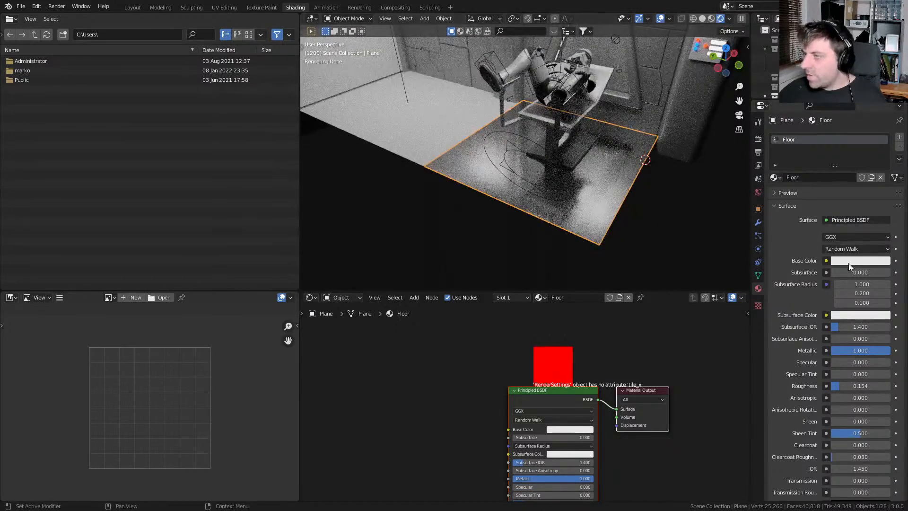
{"action": "left_click", "coordinate": [849, 262]}
{"action": "left_click", "coordinate": [884, 176]}
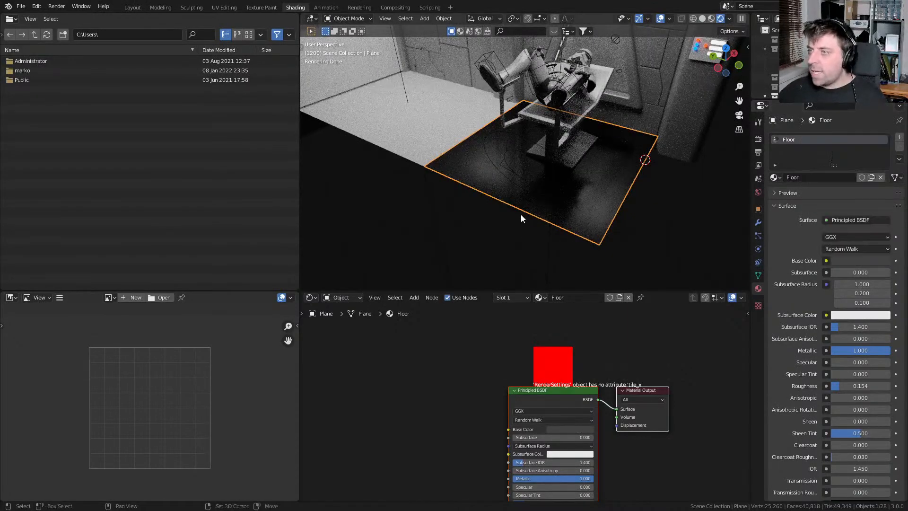
Duplicate the dark floor plane under the patient chair, keeping the copy in the same place
{"action": "scroll", "coordinate": [569, 213], "scroll_direction": "up", "scroll_amount": 5}
{"action": "key", "text": "Tab"}
{"action": "middle_click_drag", "start_coordinate": [589, 219], "coordinate": [547, 217]}
{"action": "scroll", "coordinate": [547, 217], "scroll_direction": "down", "scroll_amount": 5}
{"action": "left_click", "coordinate": [556, 212]}
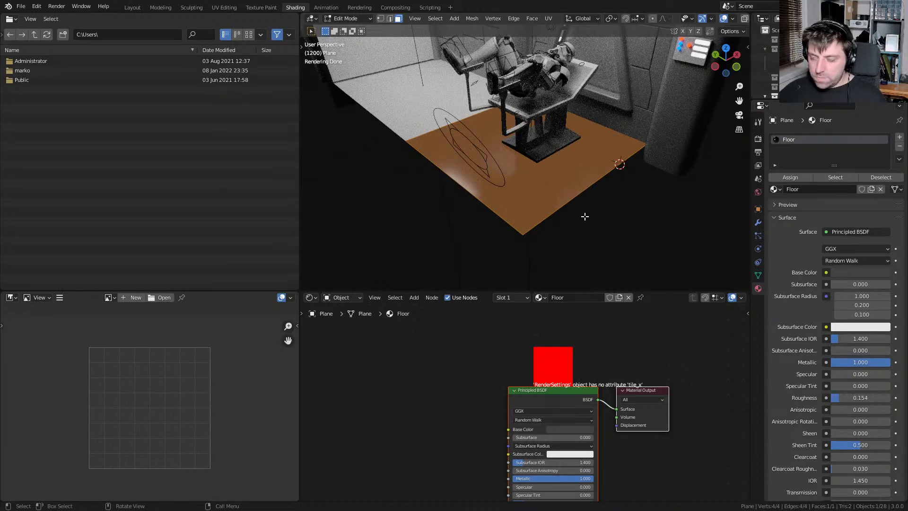
{"action": "key", "text": "Tab"}
{"action": "key", "text": "shift+d"}
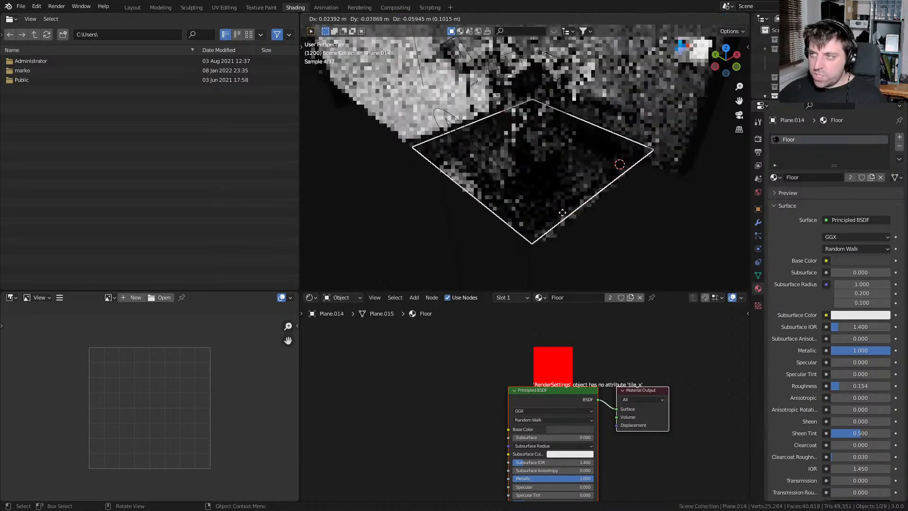
{"action": "right_click", "coordinate": [579, 213]}
Add two parallel loop cuts to the duplicated floor plane, placing one close to each side
{"action": "key", "text": "Tab"}
{"action": "middle_click_drag", "start_coordinate": [580, 213], "coordinate": [564, 213]}
{"action": "key", "text": "ctrl+r"}
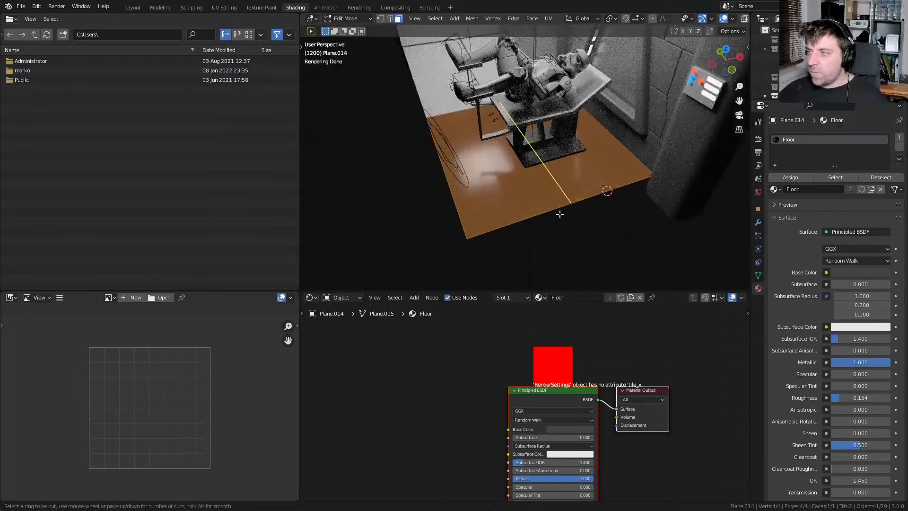
{"action": "left_click", "coordinate": [559, 213]}
{"action": "left_click", "coordinate": [542, 221]}
{"action": "key", "text": "ctrl+r"}
{"action": "left_click", "coordinate": [543, 218]}
{"action": "left_click", "coordinate": [599, 194]}
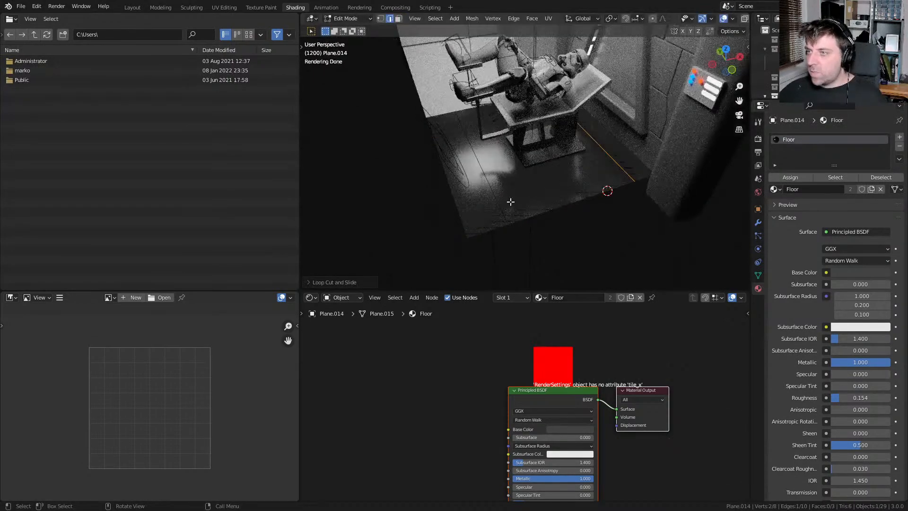
Add loop cuts in the crossing direction to divide the duplicated floor plane into an irregular grid of twelve faces
{"action": "middle_click_drag", "start_coordinate": [519, 203], "coordinate": [557, 208]}
{"action": "key", "text": "ctrl+r"}
{"action": "left_click", "coordinate": [548, 215]}
{"action": "left_click", "coordinate": [501, 215]}
{"action": "key", "text": "ctrl+r"}
{"action": "left_click", "coordinate": [572, 203]}
{"action": "left_click", "coordinate": [585, 202]}
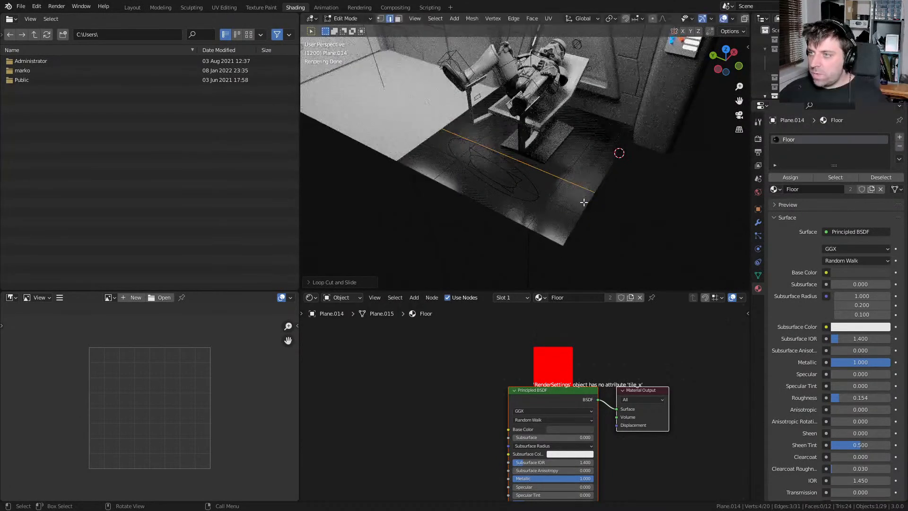
Move one inner edge of the floor grid along the global X axis to make the tile pattern uneven
{"action": "left_click", "coordinate": [503, 191]}
{"action": "key", "text": "g"}
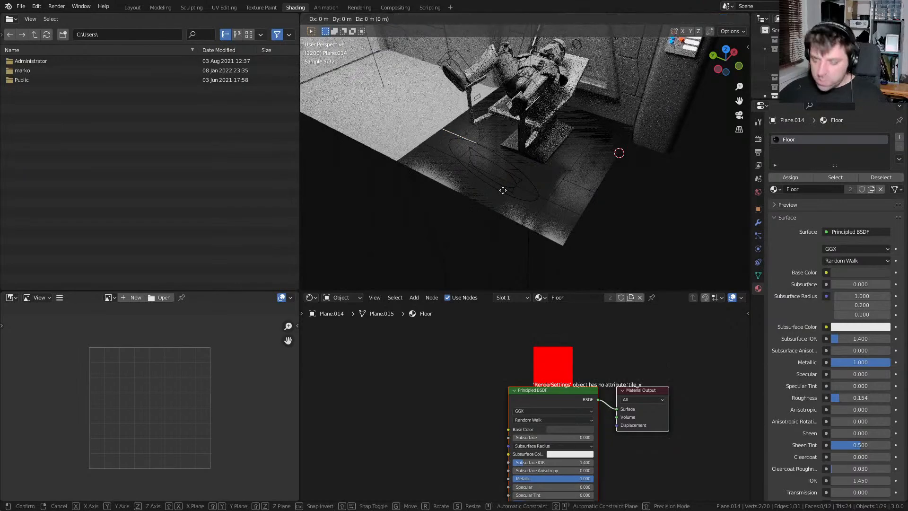
{"action": "key", "text": "y"}
{"action": "left_click", "coordinate": [515, 182]}
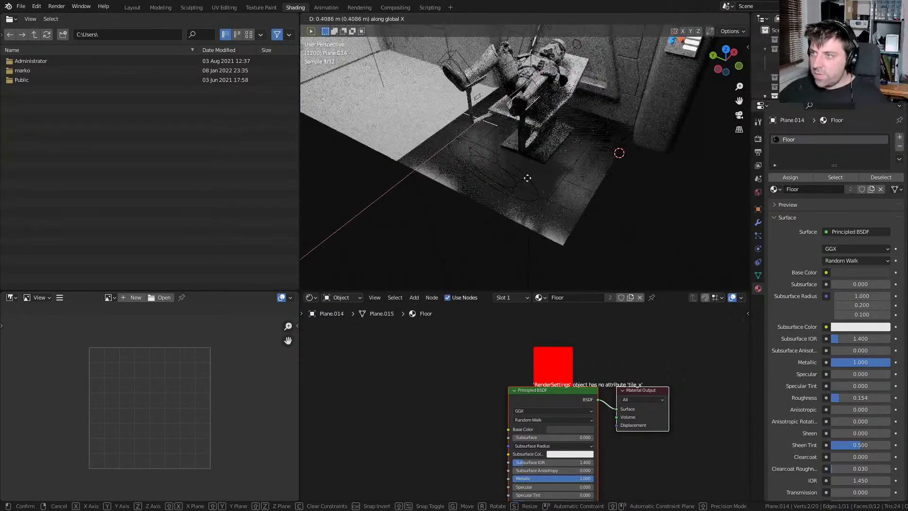
Inset all faces of the floor grid individually with a thickness of about 0.009 m
{"action": "middle_click_drag", "start_coordinate": [538, 178], "coordinate": [602, 219]}
{"action": "key", "text": "a"}
{"action": "scroll", "coordinate": [629, 241], "scroll_direction": "up", "scroll_amount": 1}
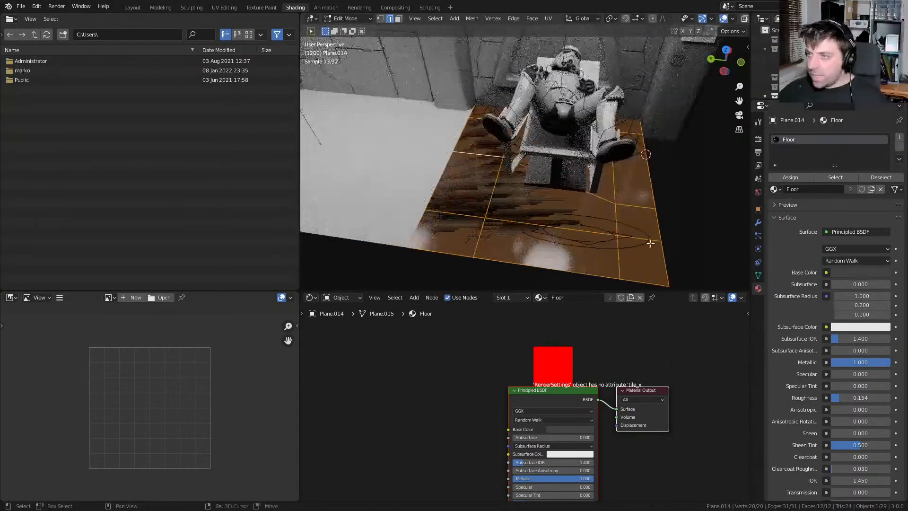
{"action": "middle_click_drag", "start_coordinate": [654, 264], "coordinate": [648, 233], "text": "shift"}
{"action": "key", "text": "i"}
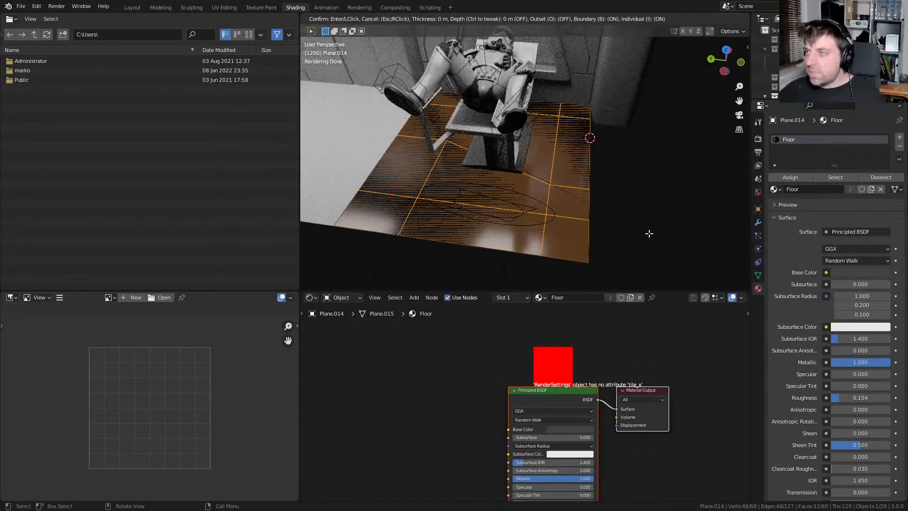
{"action": "key", "text": "i"}
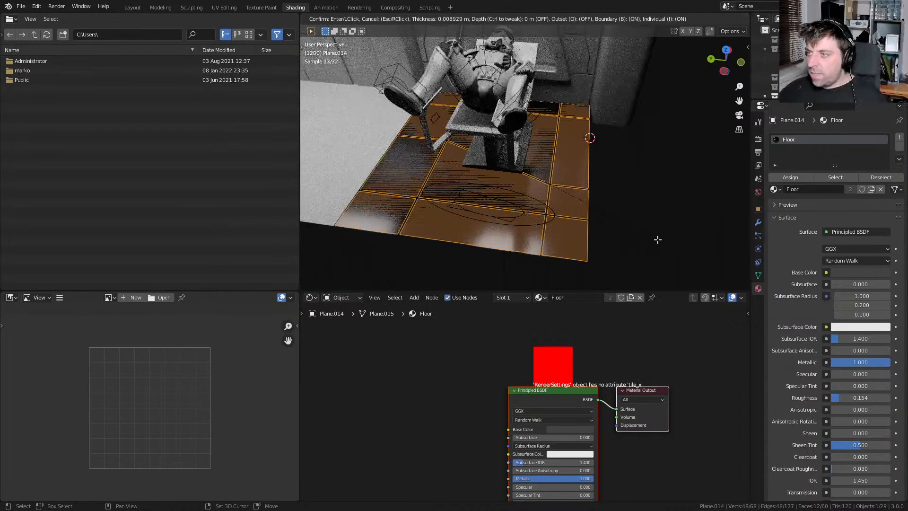
{"action": "left_click", "coordinate": [652, 239]}
Delete the selected vertices of the inset floor grid and add a Solidify modifier with offset 0
{"action": "key", "text": "x"}
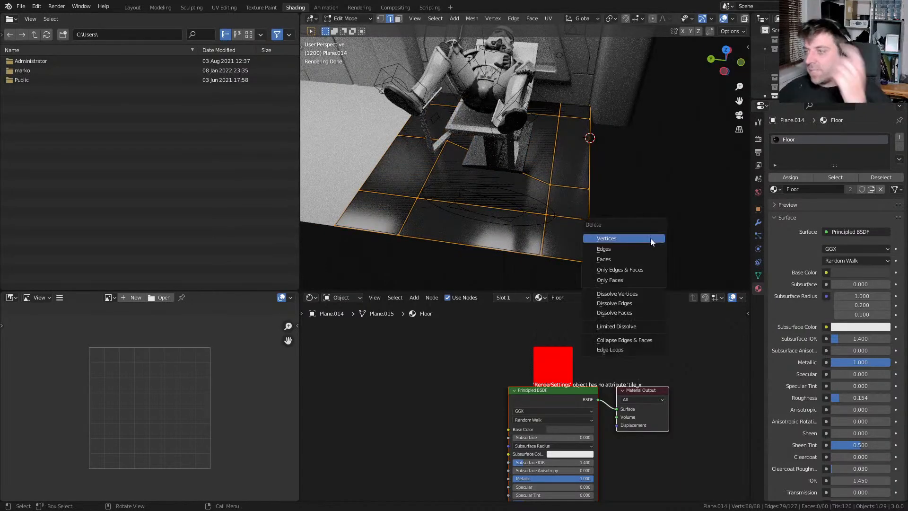
{"action": "left_click", "coordinate": [650, 238]}
{"action": "key", "text": "Tab"}
{"action": "left_click", "coordinate": [758, 224]}
{"action": "left_click", "coordinate": [810, 136]}
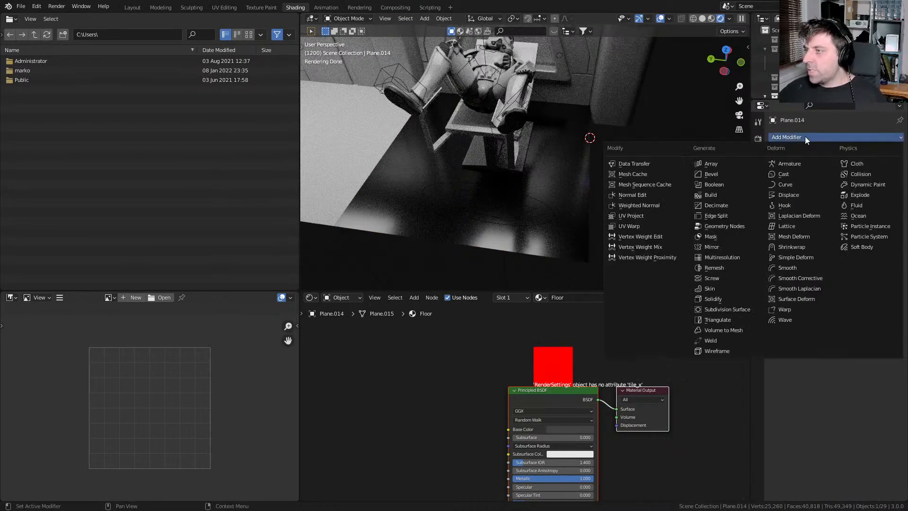
{"action": "left_click", "coordinate": [730, 299]}
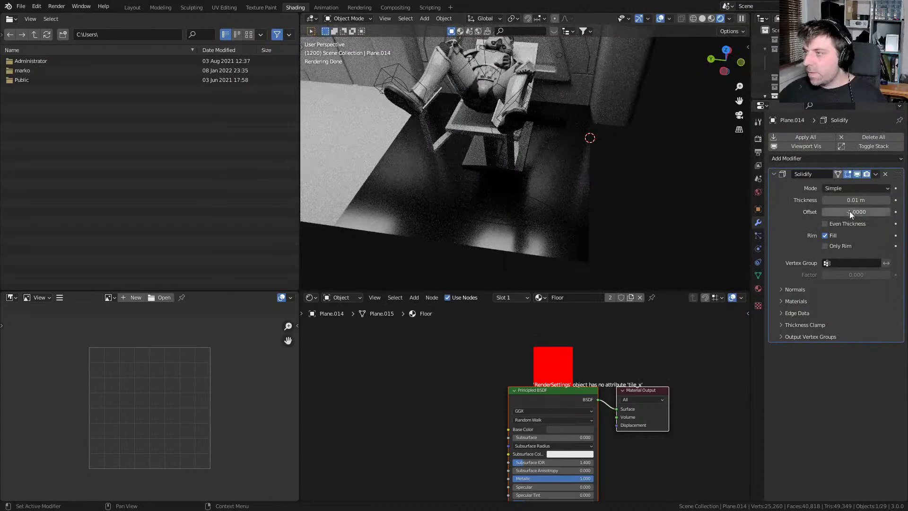
{"action": "key", "text": "Return"}
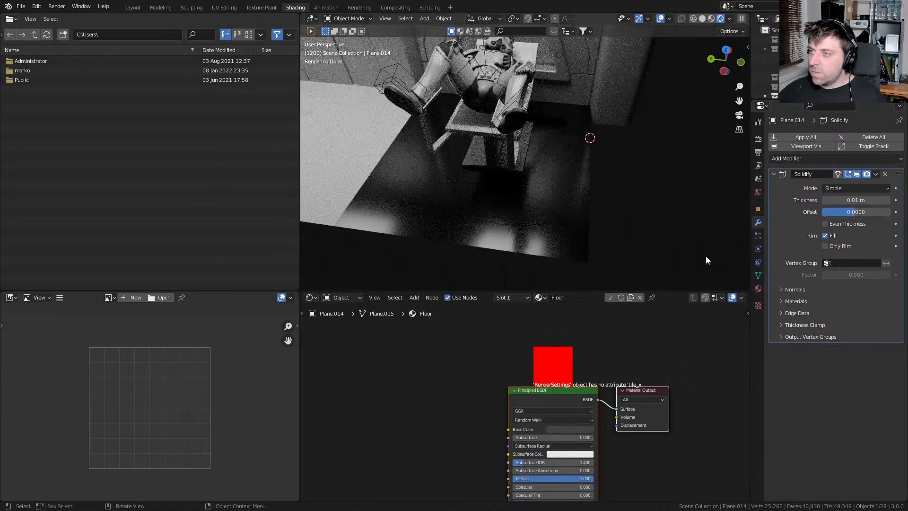
Examine the floor in wireframe and undo the Solidify modifier and the vertex deletion
{"action": "middle_click_drag", "start_coordinate": [608, 226], "coordinate": [639, 245]}
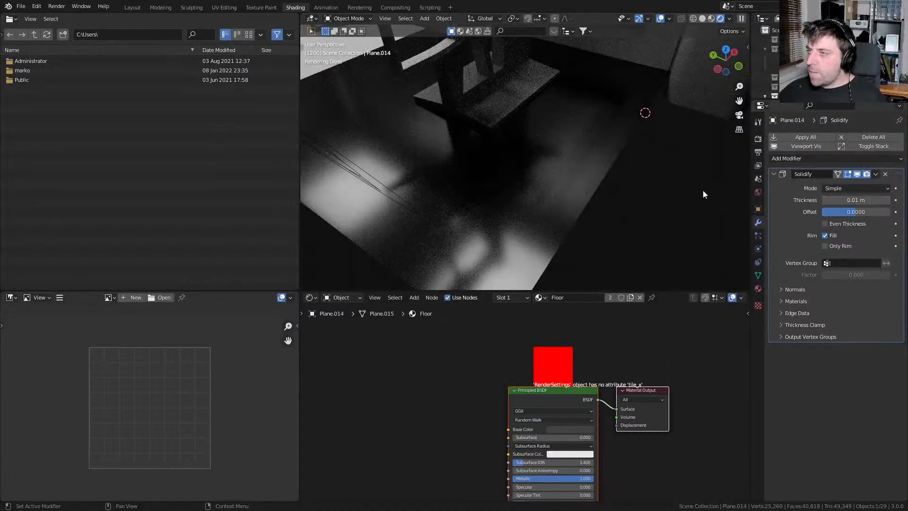
{"action": "left_click", "coordinate": [585, 173]}
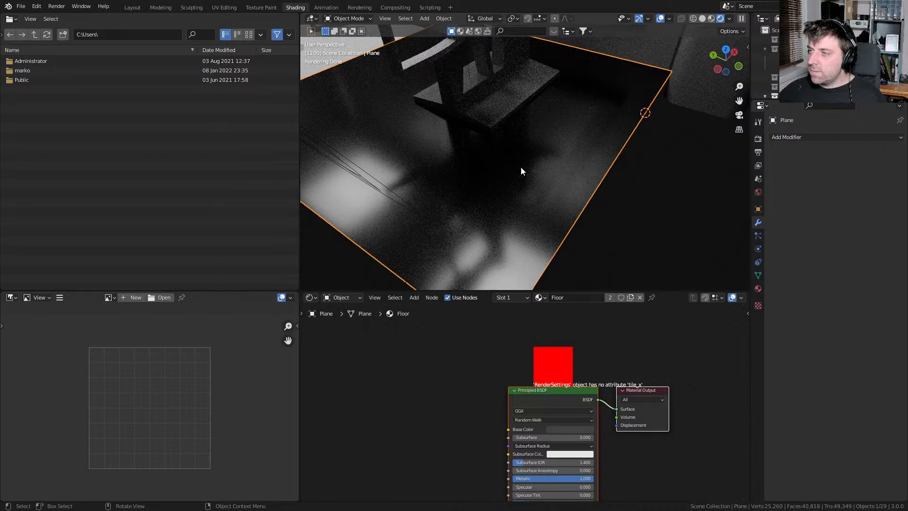
{"action": "key", "text": "shift+z"}
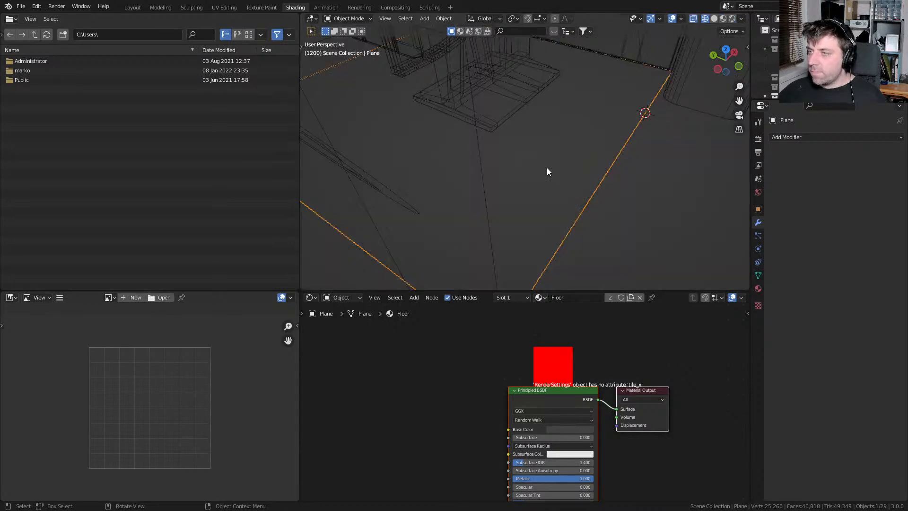
{"action": "middle_click_drag", "start_coordinate": [547, 168], "coordinate": [600, 203]}
{"action": "key", "text": "Tab"}
{"action": "key", "text": "Tab"}
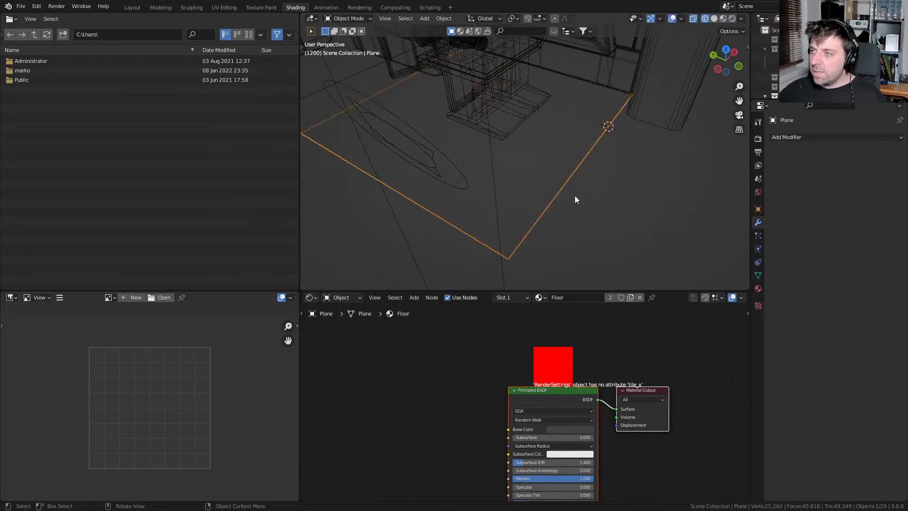
{"action": "key", "text": "Tab"}
{"action": "key", "text": "Tab"}
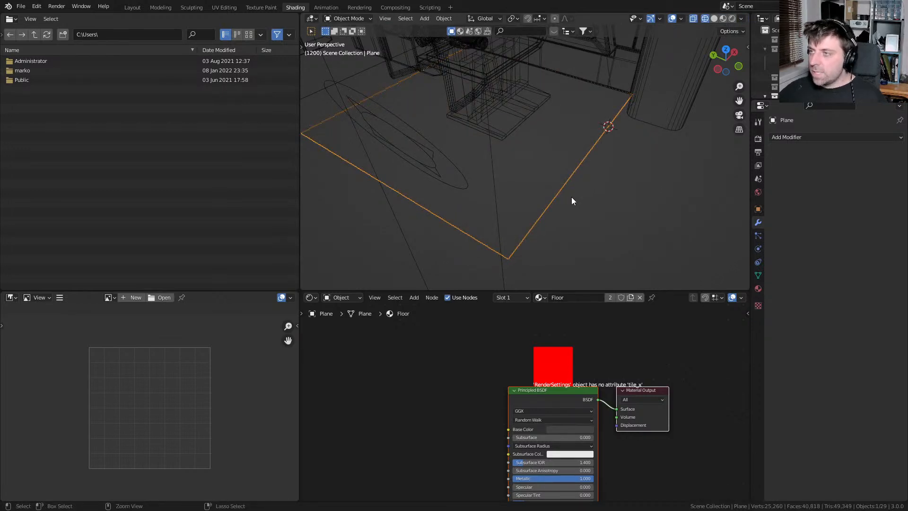
{"action": "key", "text": "ctrl+z"}
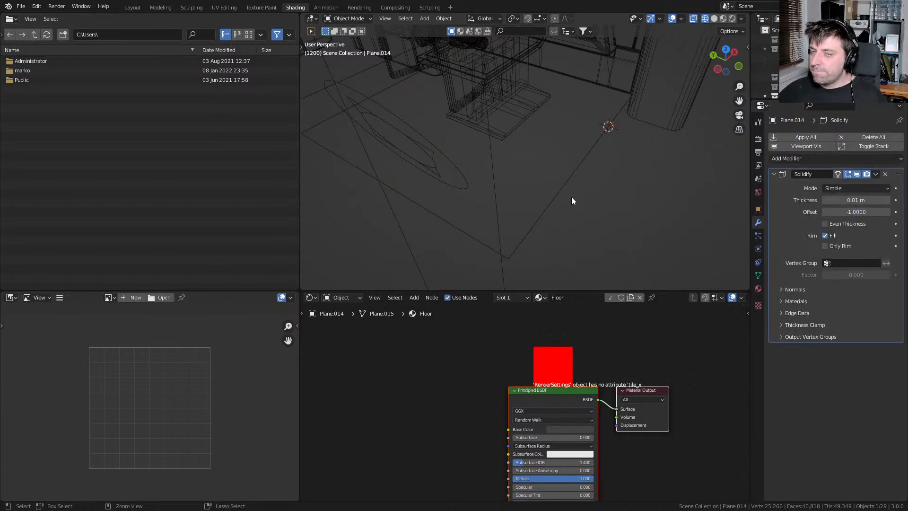
{"action": "key", "text": "ctrl+z"}
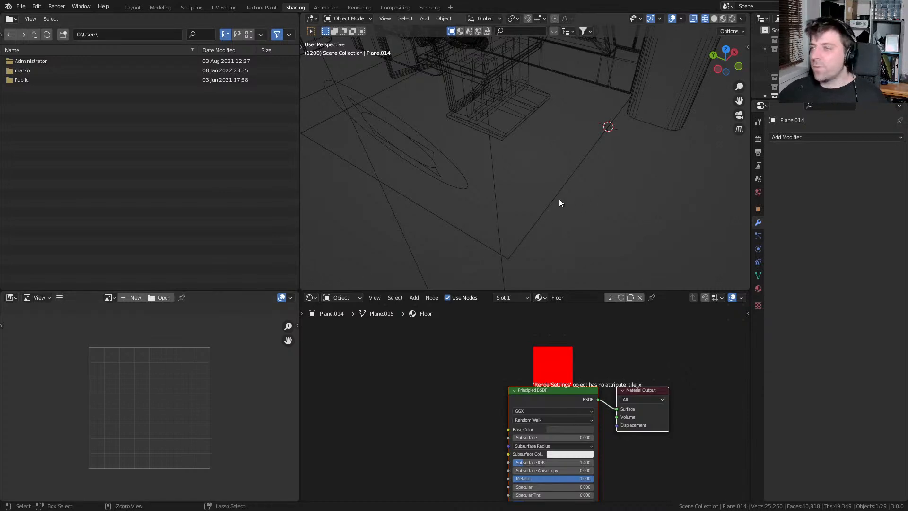
Delete the edges surrounding the inset faces of the duplicated floor grid to separate the floor tiles
{"action": "key", "text": "Tab"}
{"action": "key", "text": "a"}
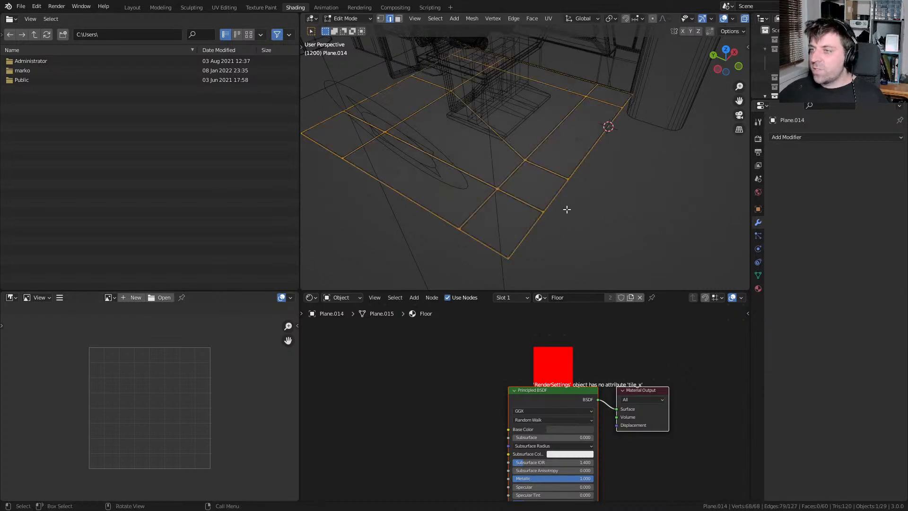
{"action": "scroll", "coordinate": [523, 207], "scroll_direction": "up", "scroll_amount": 5}
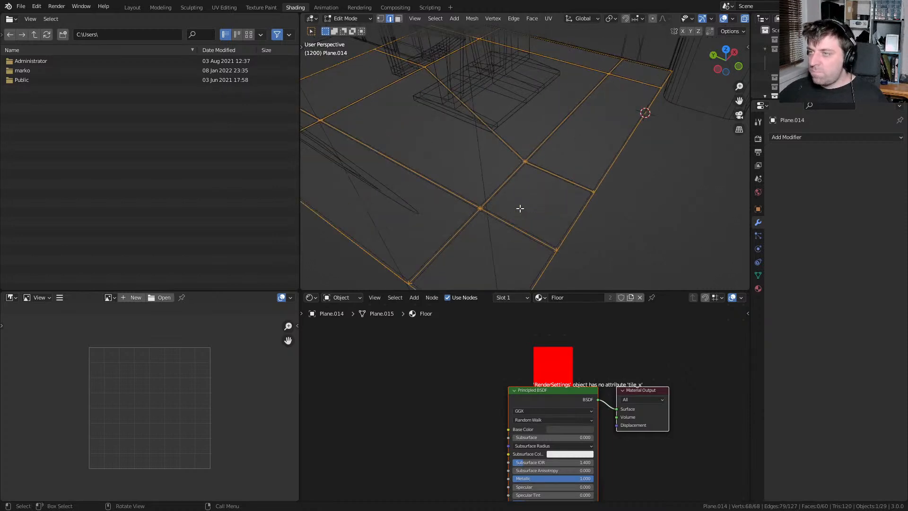
{"action": "key", "text": "x"}
{"action": "key", "text": "Escape"}
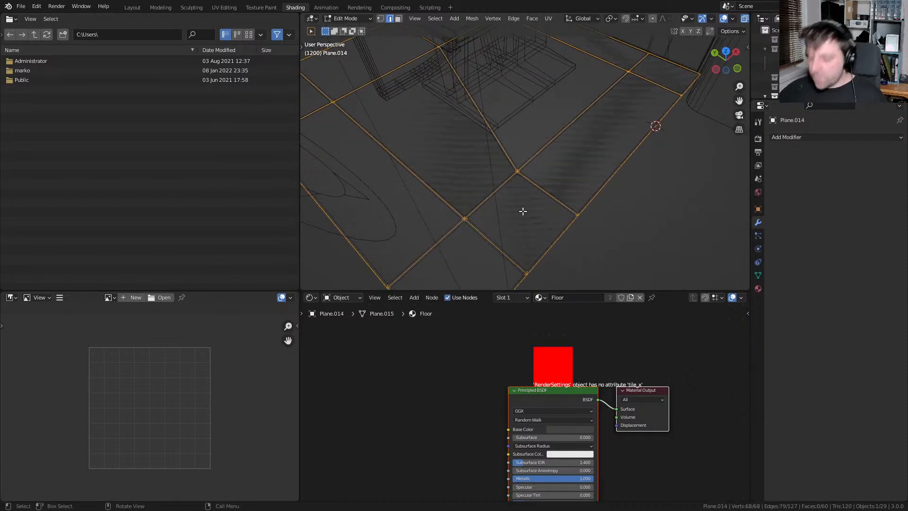
{"action": "key", "text": "x"}
{"action": "left_click", "coordinate": [499, 251]}
{"action": "middle_click_drag", "start_coordinate": [492, 249], "coordinate": [534, 217]}
{"action": "key", "text": "Tab"}
Add a Solidify modifier to the floor tiles and set its offset to 0
{"action": "left_click", "coordinate": [793, 137]}
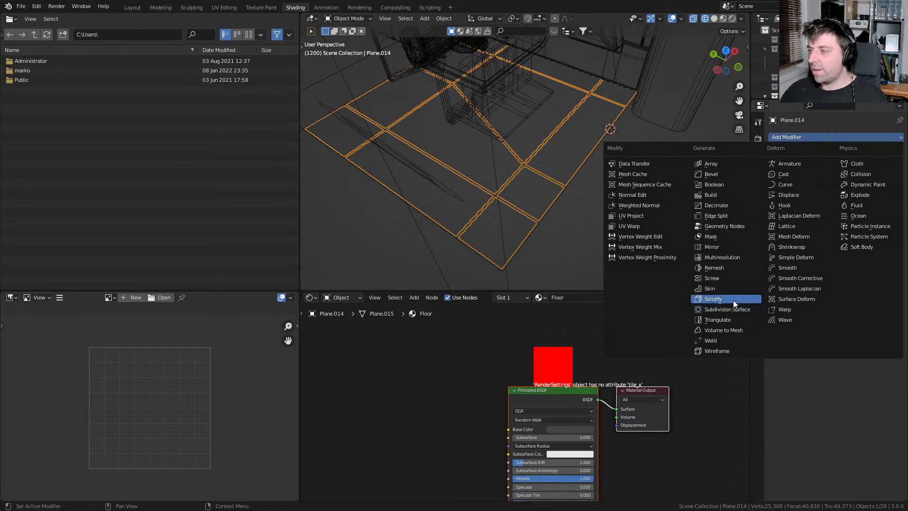
{"action": "left_click", "coordinate": [713, 298]}
{"action": "left_click", "coordinate": [846, 212]}
{"action": "type", "text": "0"}
{"action": "key", "text": "Return"}
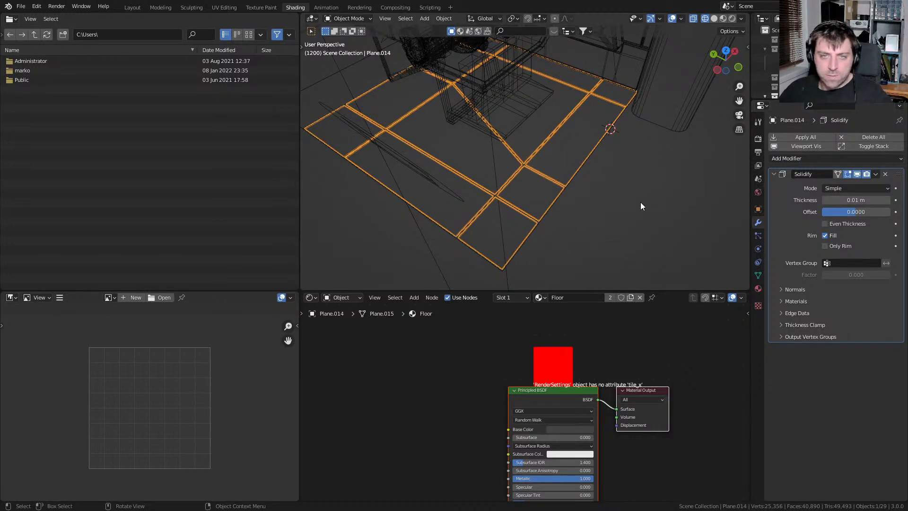
Switch the viewport to solid shading and add a Bevel modifier with an amount of 0.002 m to the floor tiles
{"action": "key", "text": "z"}
{"action": "left_click", "coordinate": [694, 206]}
{"action": "mouse_move", "coordinate": [649, 224]}
{"action": "middle_mouse_down"}
{"action": "mouse_move", "coordinate": [666, 217]}
{"action": "mouse_move", "coordinate": [650, 204]}
{"action": "middle_mouse_up"}
{"action": "scroll", "coordinate": [634, 213], "scroll_direction": "up", "scroll_amount": 2}
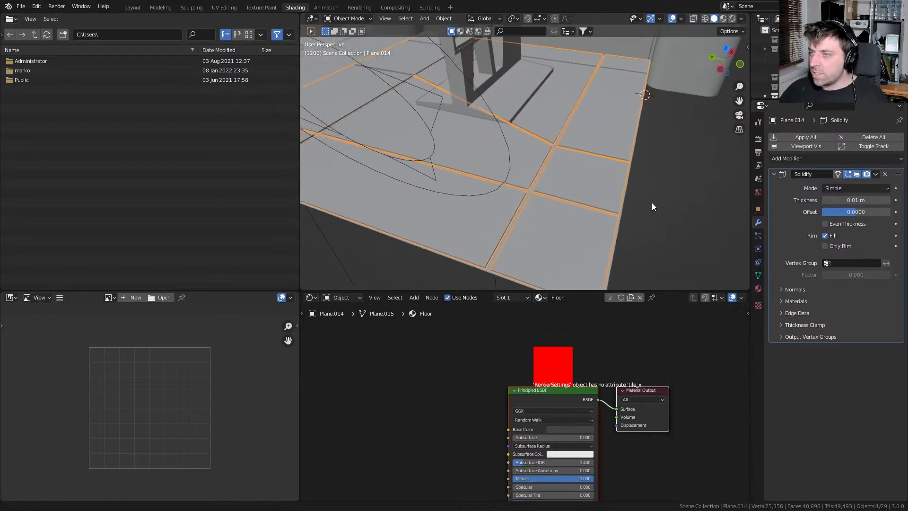
{"action": "left_click", "coordinate": [812, 158]}
{"action": "left_click", "coordinate": [752, 195]}
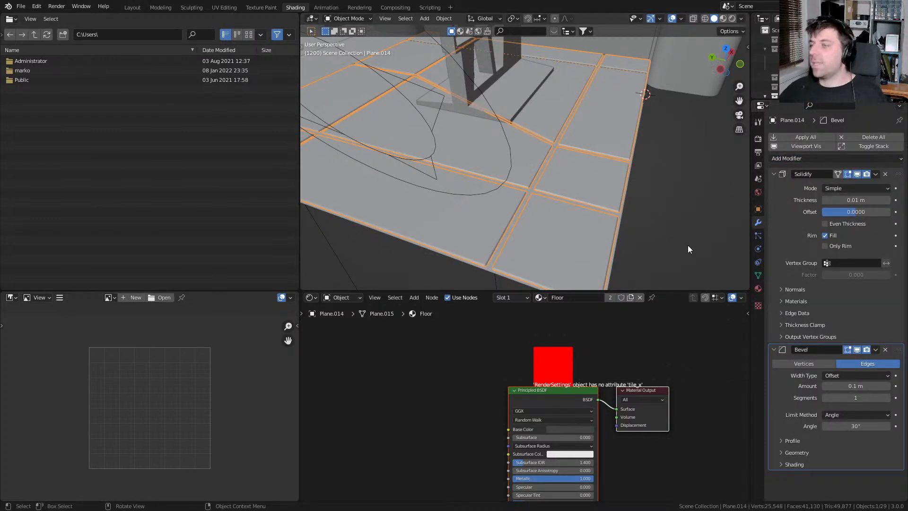
{"action": "left_click", "coordinate": [841, 385]}
{"action": "type", "text": ".002"}
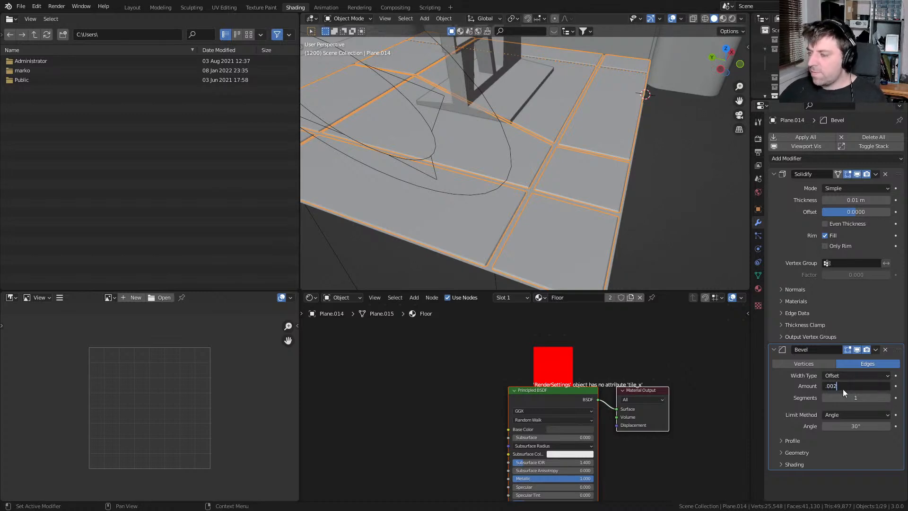
{"action": "key", "text": "Return"}
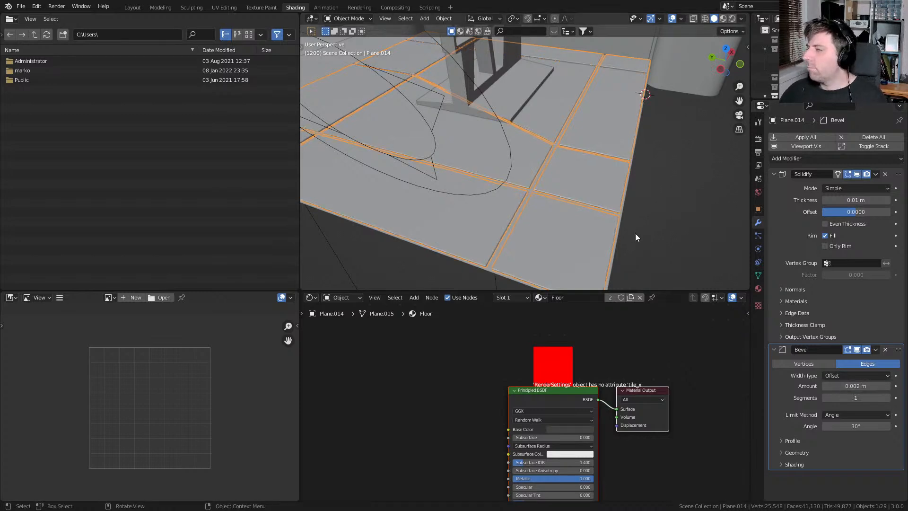
Switch the viewport to rendered shading and examine the dark tiled floor around the patient chair
{"action": "left_click", "coordinate": [732, 18]}
{"action": "mouse_move", "coordinate": [551, 175]}
{"action": "middle_mouse_down"}
{"action": "mouse_move", "coordinate": [643, 200]}
{"action": "mouse_move", "coordinate": [445, 245]}
{"action": "mouse_move", "coordinate": [367, 168]}
{"action": "mouse_move", "coordinate": [436, 169]}
{"action": "mouse_move", "coordinate": [483, 243]}
{"action": "middle_mouse_up"}
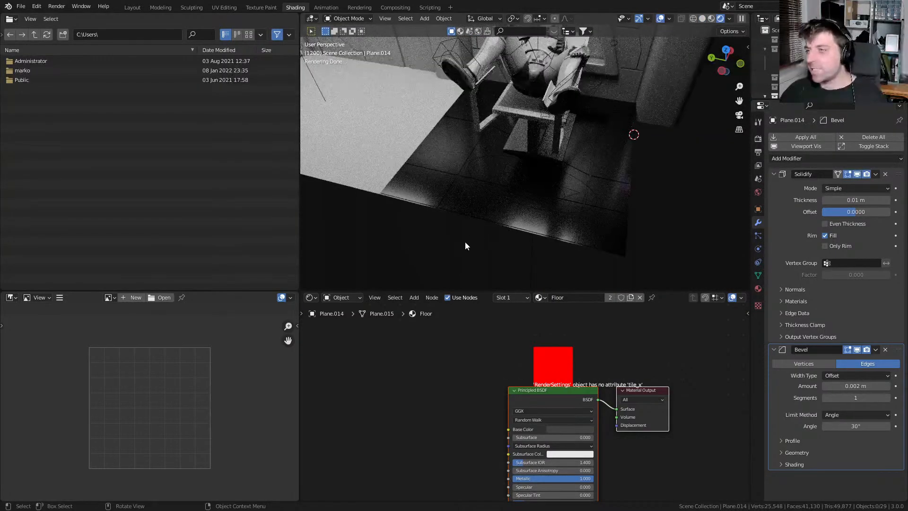
{"action": "scroll", "coordinate": [465, 246], "scroll_direction": "down", "scroll_amount": 2}
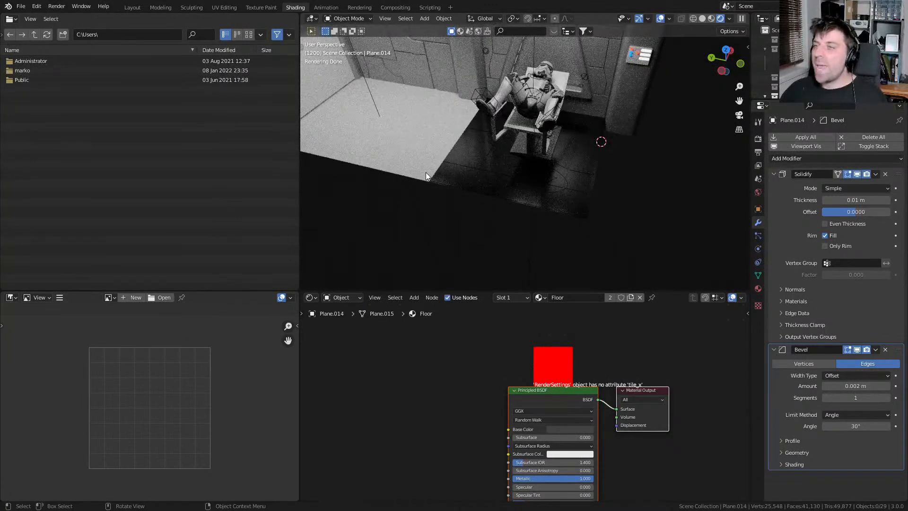
Delete the plain light floor plane beside the narrow strip and duplicate the dark tiled floor section along the Y axis into its place
{"action": "left_click", "coordinate": [400, 191]}
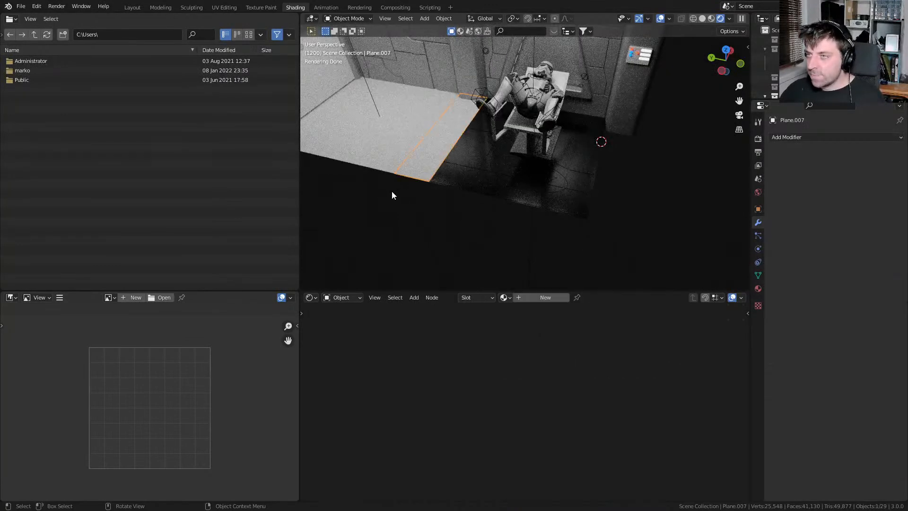
{"action": "key", "text": "Delete"}
{"action": "left_click", "coordinate": [468, 174]}
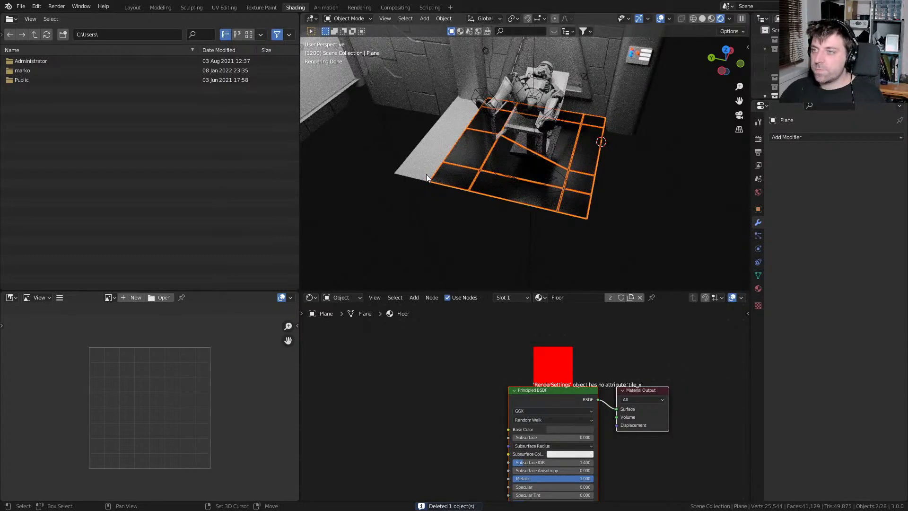
{"action": "key", "text": "shift+d"}
{"action": "key", "text": "x"}
{"action": "key", "text": "y"}
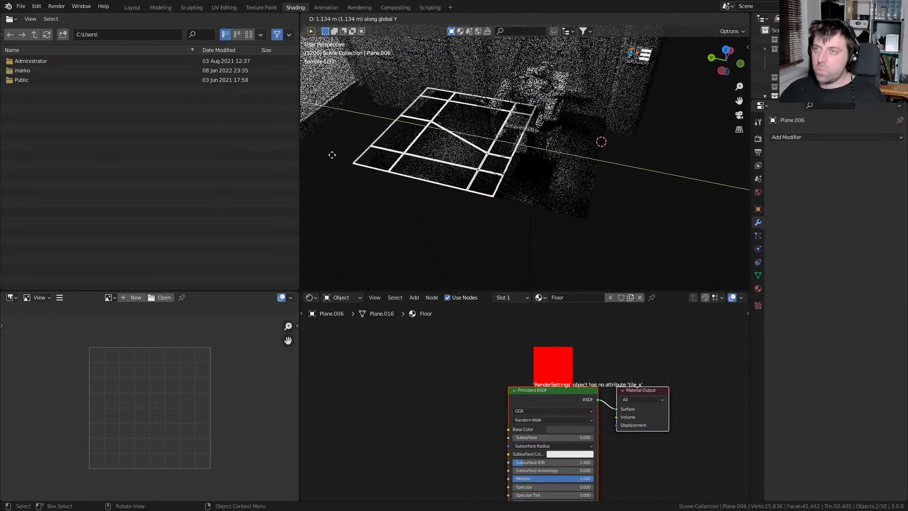
{"action": "key", "text": "Return"}
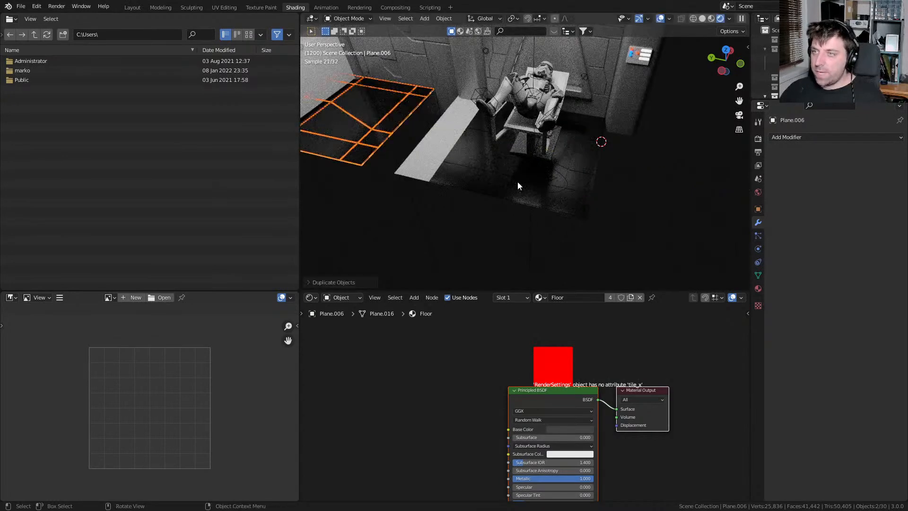
In wireframe top view, move the duplicated floor section along Y until its edge meets the narrow strip between the two sections
{"action": "key", "text": "KP_7"}
{"action": "key", "text": "z"}
{"action": "left_click", "coordinate": [374, 185]}
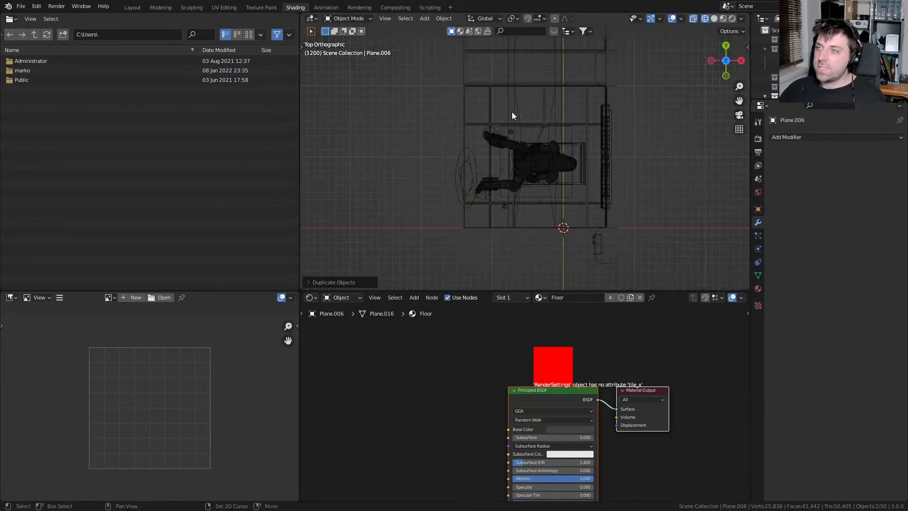
{"action": "key", "text": "g"}
{"action": "key", "text": "y"}
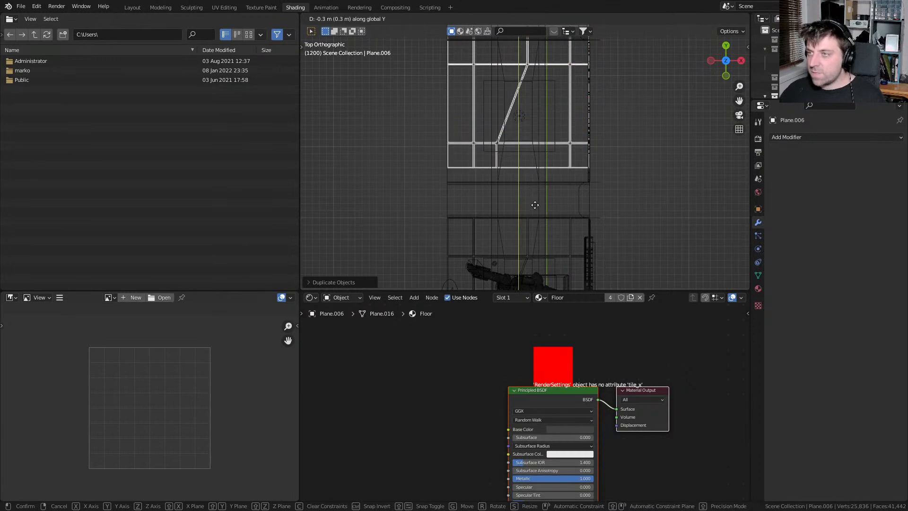
{"action": "left_click", "coordinate": [489, 218]}
Assign the existing Floor material to the narrow floor strip between the two tiled sections and return to rendered shading
{"action": "mouse_move", "coordinate": [489, 218]}
{"action": "middle_mouse_down"}
{"action": "mouse_move", "coordinate": [483, 174]}
{"action": "mouse_move", "coordinate": [531, 143]}
{"action": "middle_mouse_up"}
{"action": "key", "text": "z"}
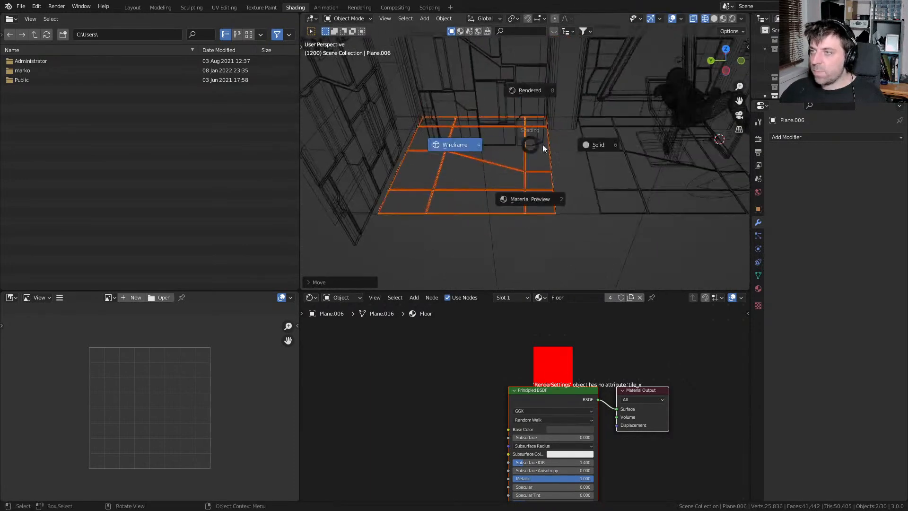
{"action": "left_click", "coordinate": [600, 145]}
{"action": "middle_click_drag", "start_coordinate": [597, 184], "coordinate": [543, 182], "text": "shift"}
{"action": "left_click", "coordinate": [528, 183]}
{"action": "left_click", "coordinate": [527, 182]}
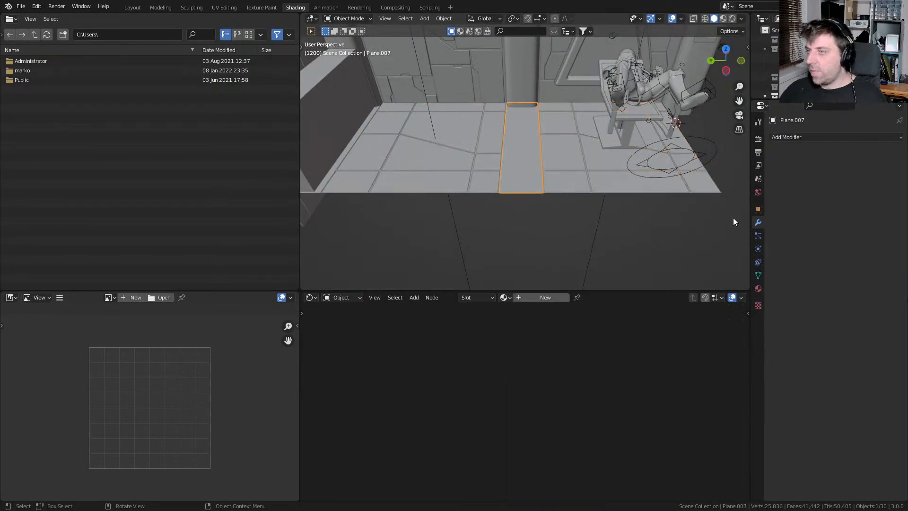
{"action": "left_click", "coordinate": [757, 288]}
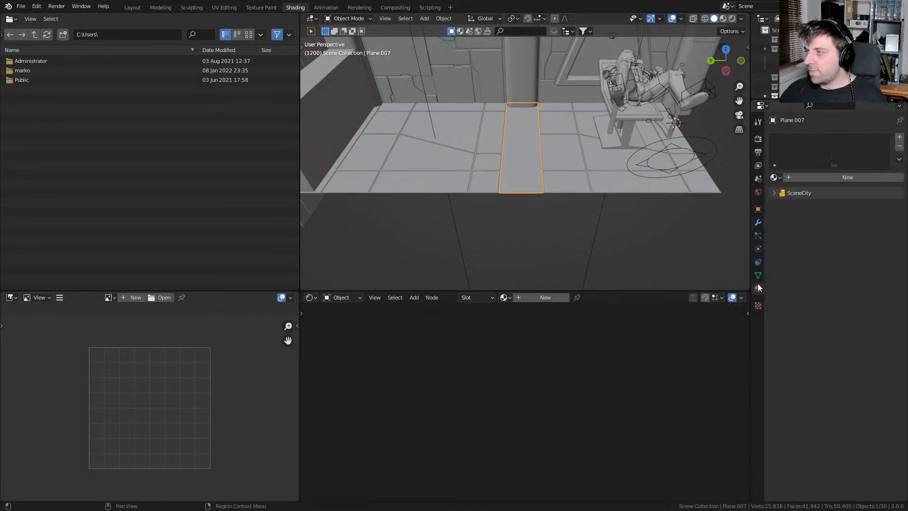
{"action": "left_click", "coordinate": [775, 177]}
{"action": "left_click", "coordinate": [809, 254]}
{"action": "middle_click_drag", "start_coordinate": [553, 223], "coordinate": [755, 54]}
{"action": "left_click", "coordinate": [732, 18]}
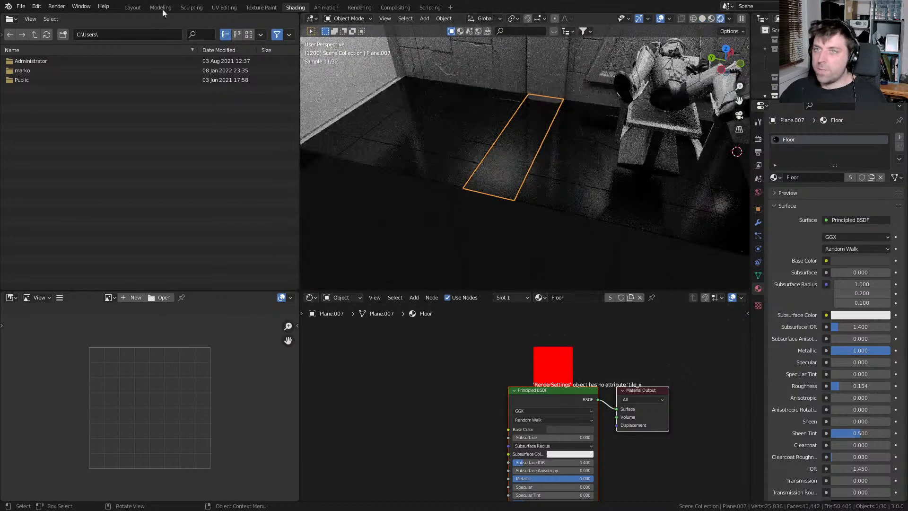
Switch to the Layout workspace and inspect the rendered room with its completed dark floor
{"action": "left_click", "coordinate": [133, 7]}
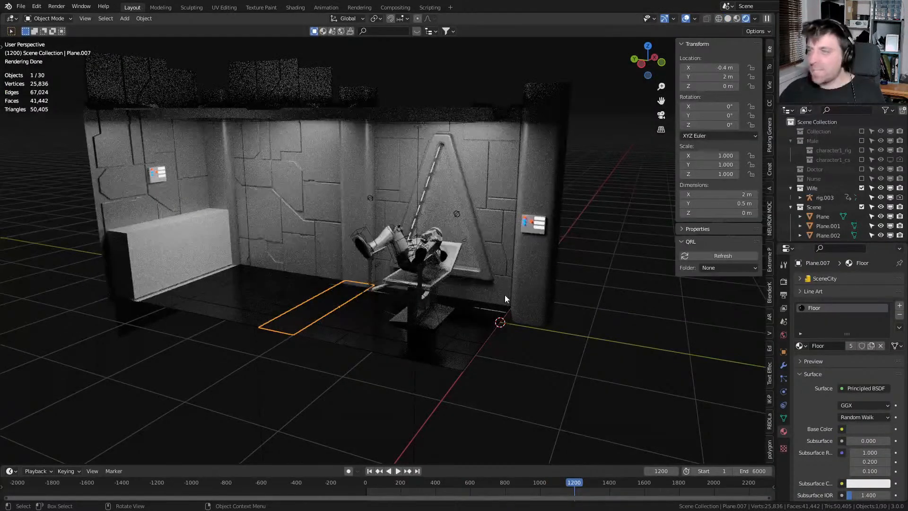
{"action": "middle_click_drag", "start_coordinate": [521, 276], "coordinate": [501, 229], "text": "shift"}
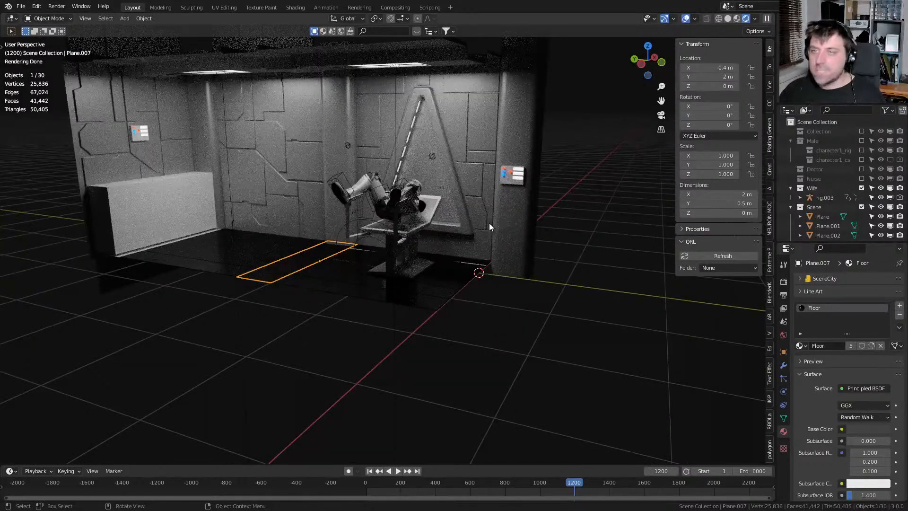
{"action": "middle_click_drag", "start_coordinate": [155, 207], "coordinate": [179, 203], "text": "shift"}
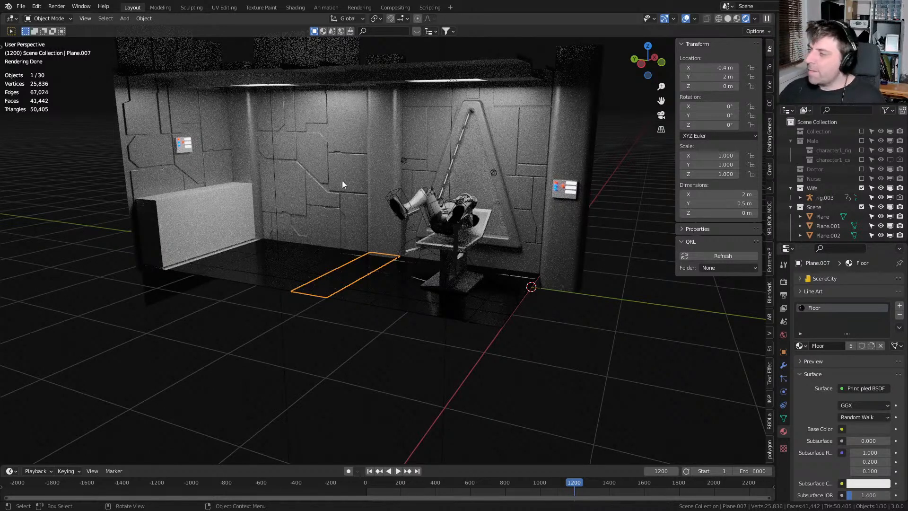
{"action": "middle_click_drag", "start_coordinate": [344, 194], "coordinate": [496, 291]}
Enable the Male, Doctor and Nurse collections to bring the other characters into the room and collapse their entries
{"action": "left_click", "coordinate": [861, 141]}
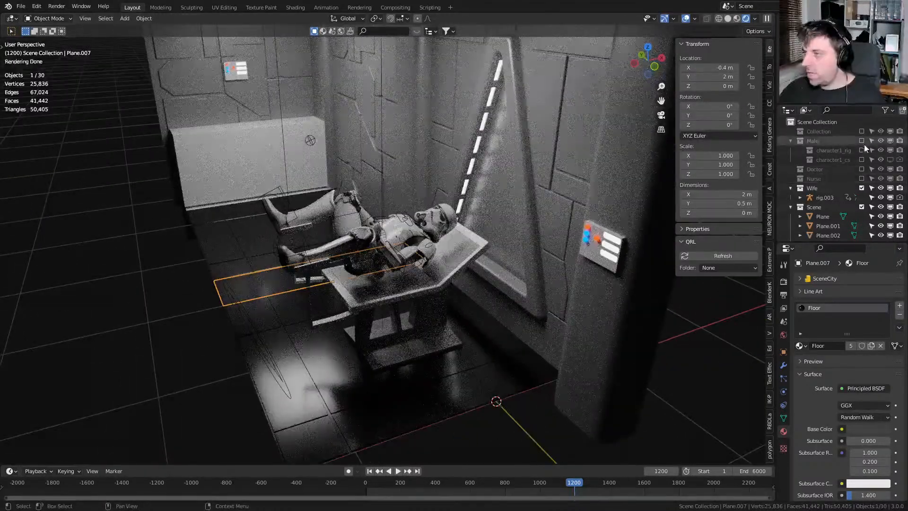
{"action": "left_click", "coordinate": [790, 140]}
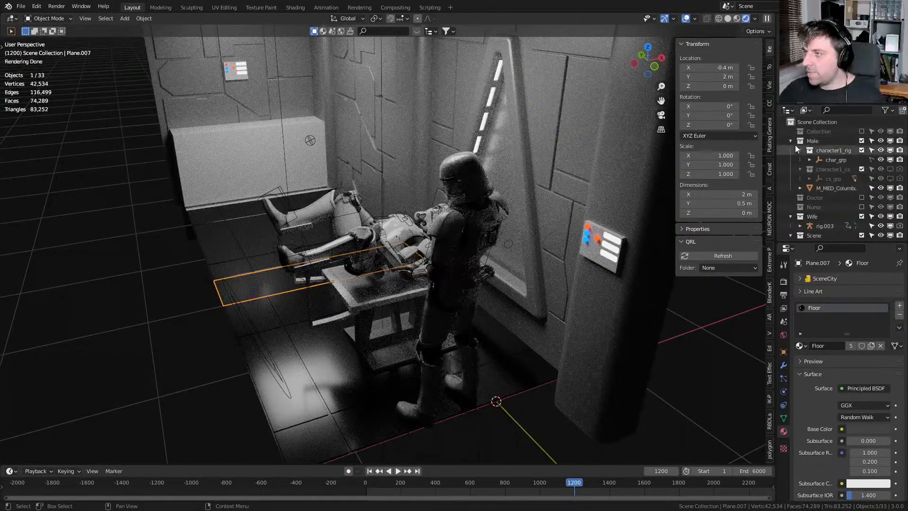
{"action": "left_click", "coordinate": [861, 150]}
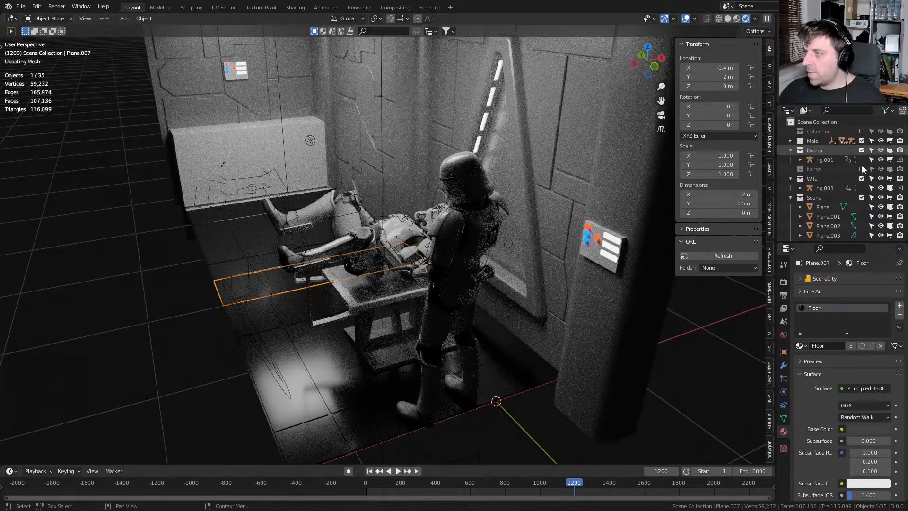
{"action": "left_click", "coordinate": [862, 168]}
{"action": "left_click", "coordinate": [790, 150]}
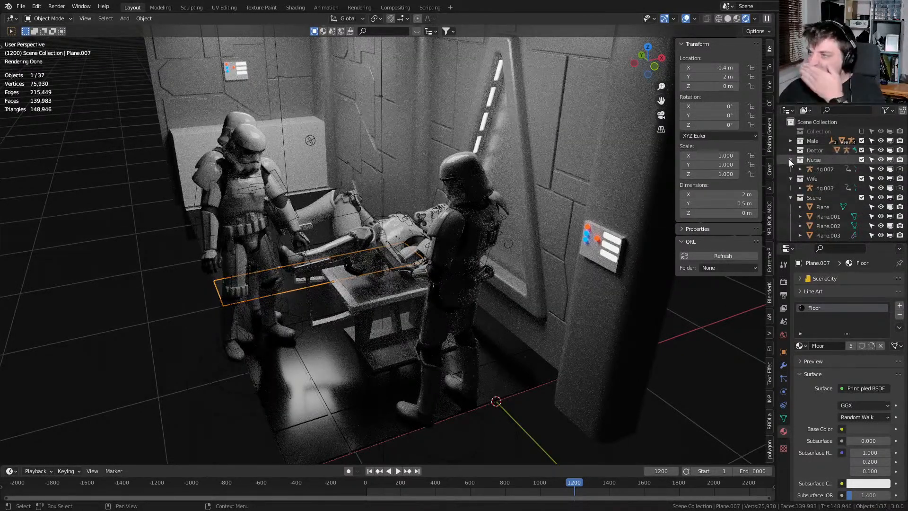
{"action": "left_click", "coordinate": [789, 160]}
Examine the characters' animated poses around the patient chair at several frames, including 287, 773 and 181
{"action": "middle_click_drag", "start_coordinate": [370, 240], "coordinate": [391, 249]}
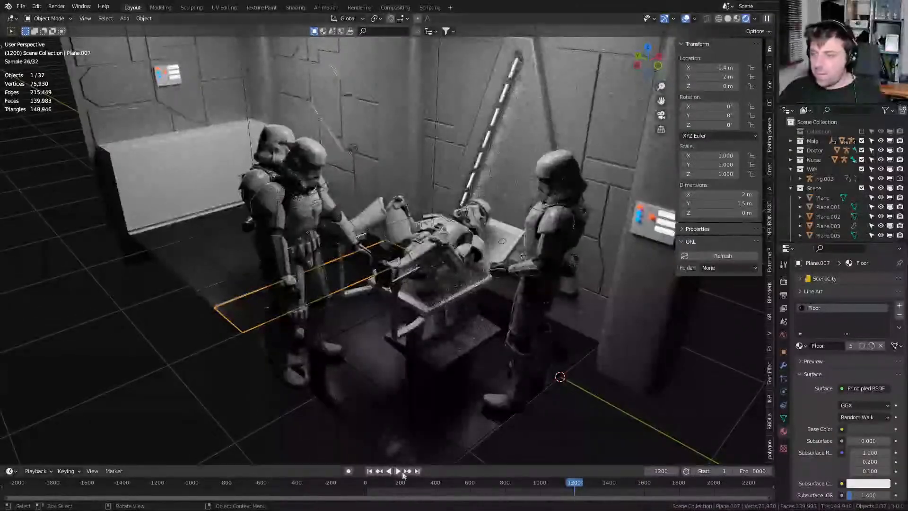
{"action": "left_click", "coordinate": [415, 482]}
{"action": "mouse_move", "coordinate": [382, 362]}
{"action": "middle_mouse_down"}
{"action": "mouse_move", "coordinate": [410, 368]}
{"action": "mouse_move", "coordinate": [378, 359]}
{"action": "middle_mouse_up"}
{"action": "scroll", "coordinate": [404, 366], "scroll_direction": "up", "scroll_amount": 4}
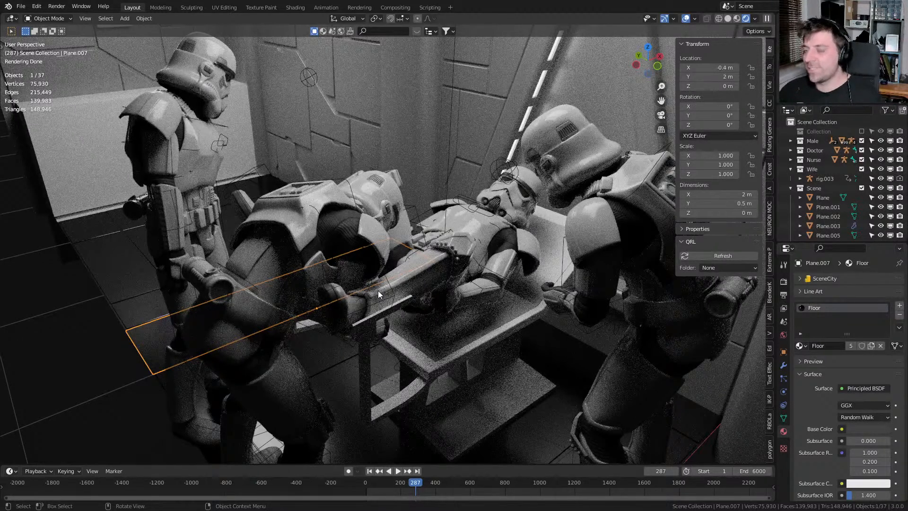
{"action": "scroll", "coordinate": [375, 292], "scroll_direction": "down", "scroll_amount": 6}
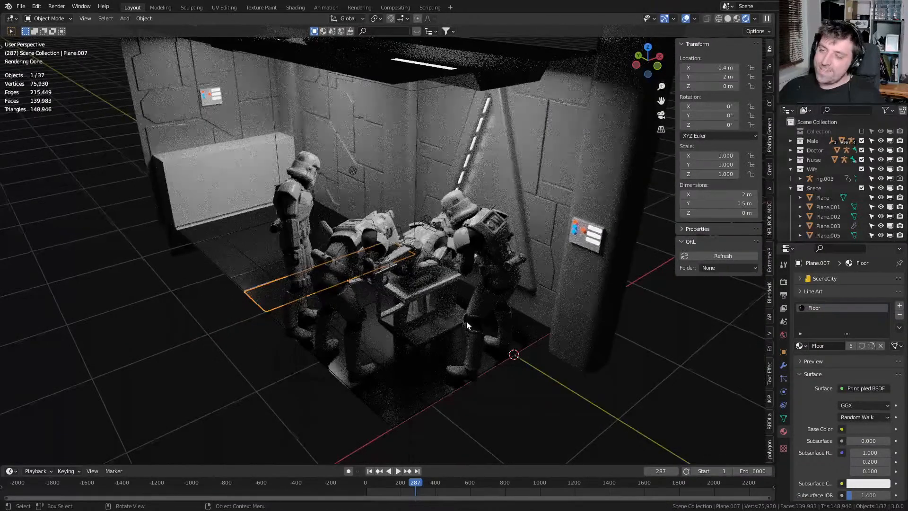
{"action": "middle_click_drag", "start_coordinate": [465, 321], "coordinate": [475, 318]}
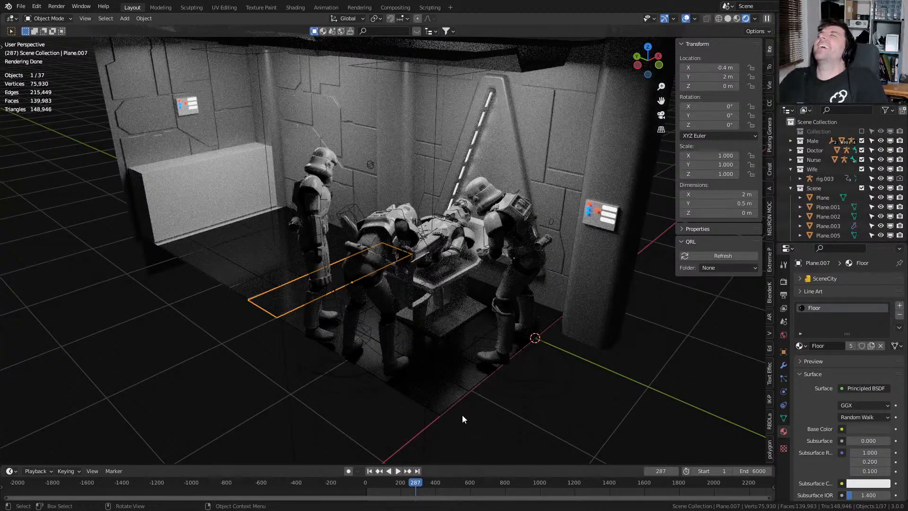
{"action": "left_click_drag", "start_coordinate": [384, 485], "coordinate": [500, 506]}
{"action": "key", "text": "space"}
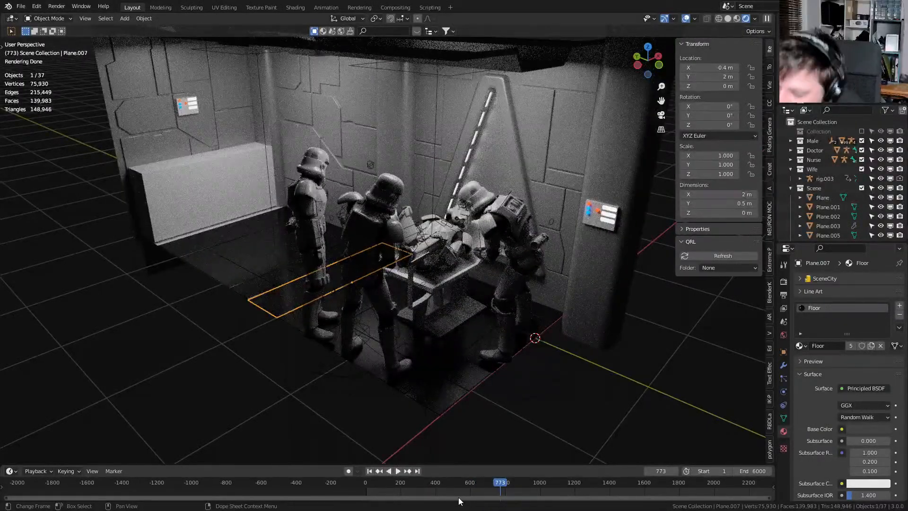
{"action": "left_click", "coordinate": [396, 483]}
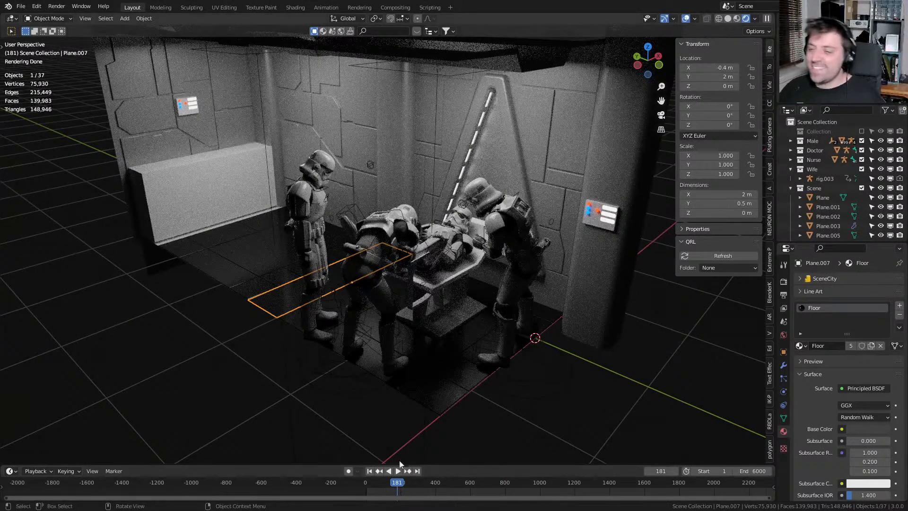
{"action": "left_click", "coordinate": [436, 402]}
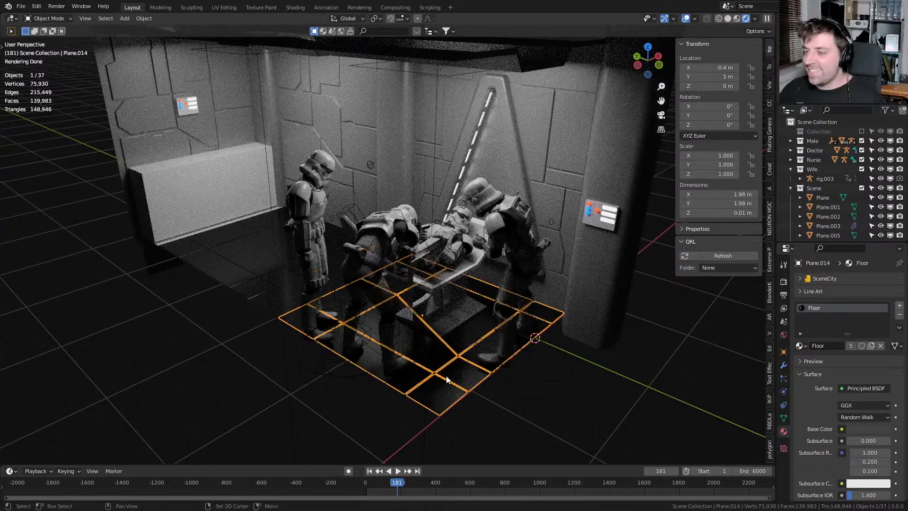
{"action": "left_click", "coordinate": [439, 374], "text": "shift"}
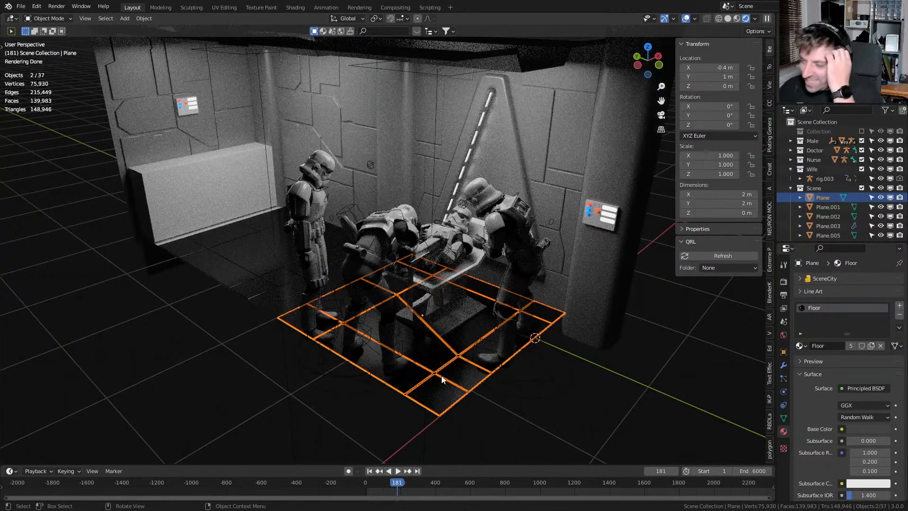
{"action": "key", "text": "shift+d"}
{"action": "key", "text": "y"}
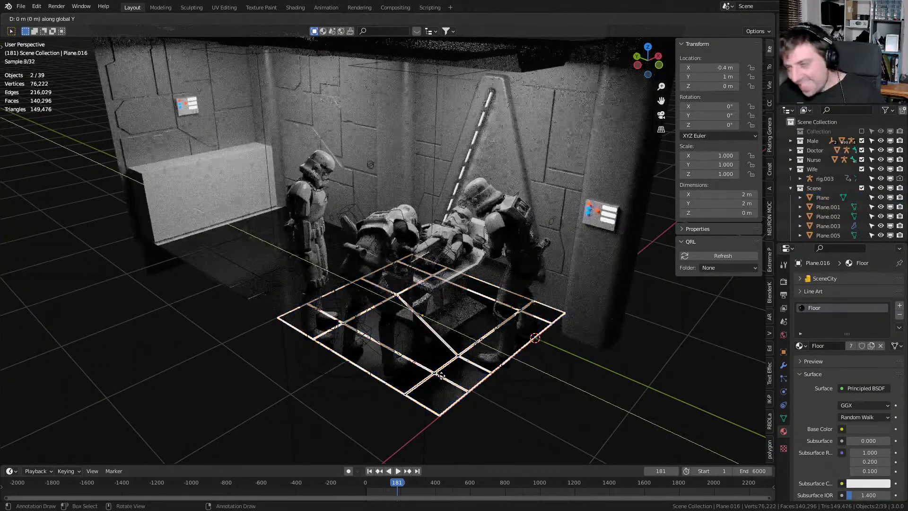
{"action": "left_click", "coordinate": [439, 376]}
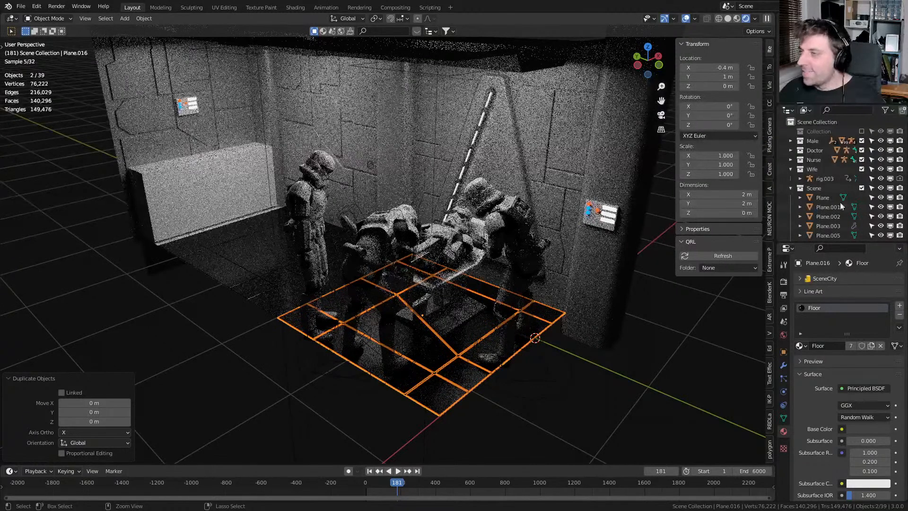
{"action": "key", "text": "ctrl+z"}
{"action": "key", "text": "ctrl+z"}
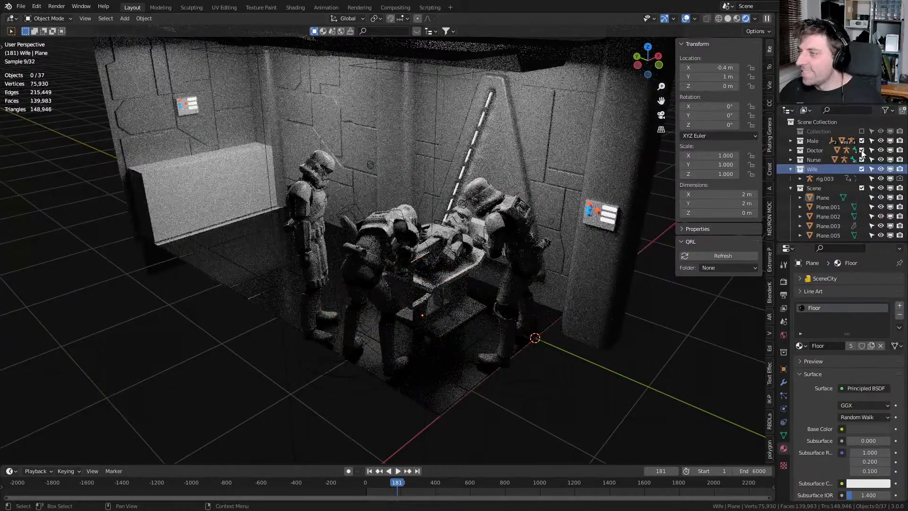
Exclude the Male, Doctor and Nurse collections from the scene again
{"action": "left_click", "coordinate": [862, 141]}
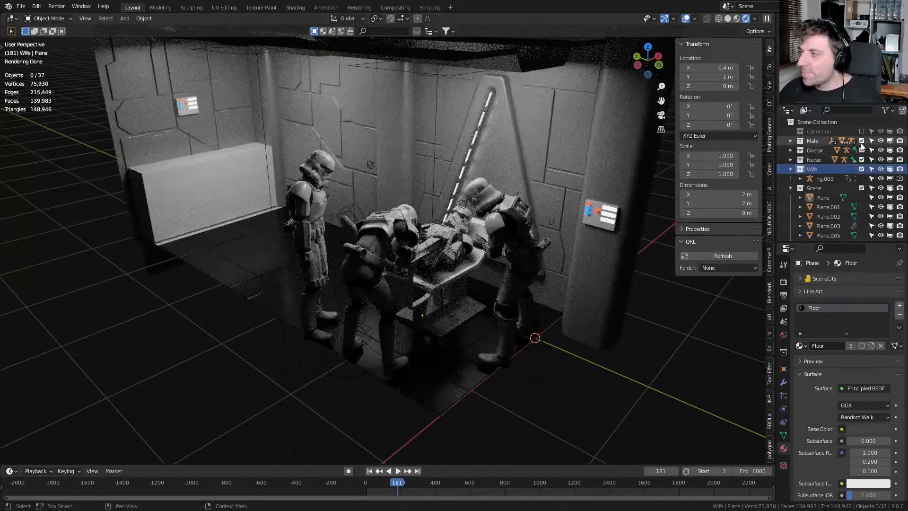
{"action": "left_click", "coordinate": [861, 150]}
{"action": "left_click", "coordinate": [862, 159]}
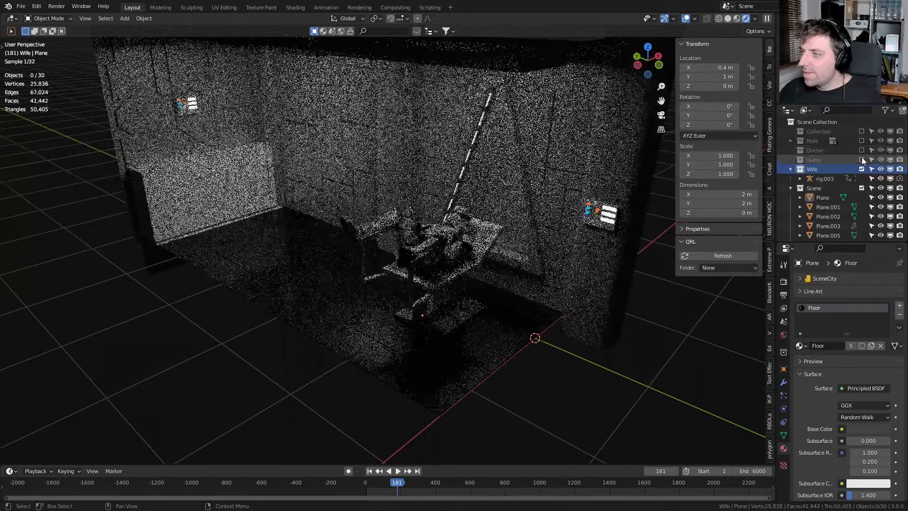
Duplicate the floor tiles, their base grid and the narrow floor strip together by -3 m along the Y axis
{"action": "left_click", "coordinate": [302, 307]}
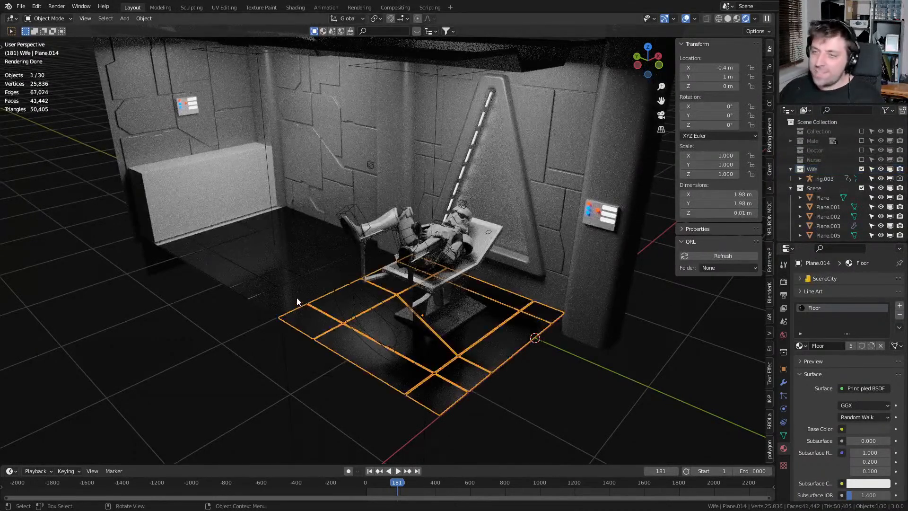
{"action": "left_click", "coordinate": [303, 308]}
{"action": "left_click", "coordinate": [320, 331], "text": "shift"}
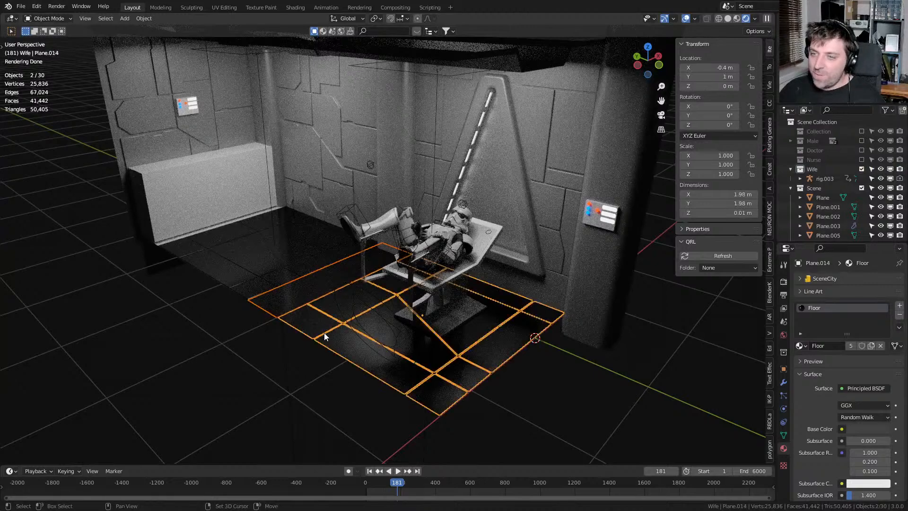
{"action": "left_click", "coordinate": [325, 333], "text": "shift"}
{"action": "key", "text": "shift+d"}
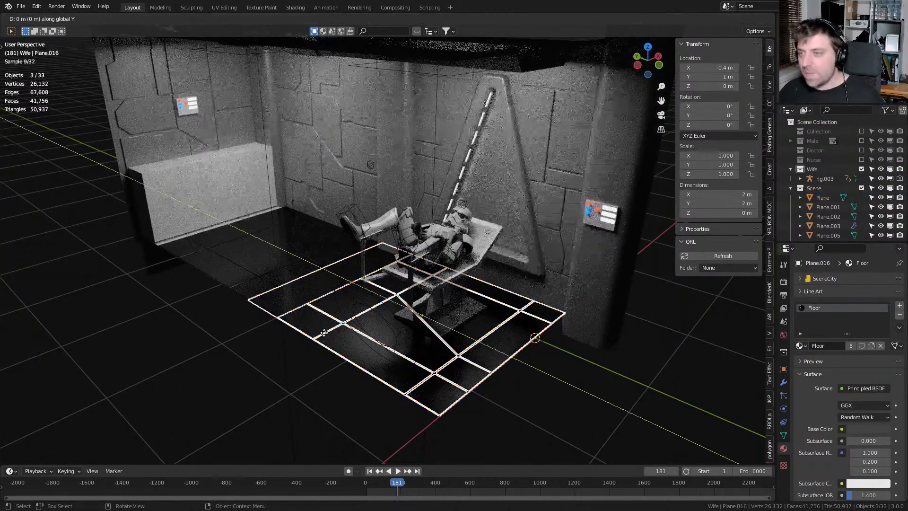
{"action": "type", "text": "y-2"}
{"action": "key", "text": "BackSpace"}
{"action": "type", "text": "3"}
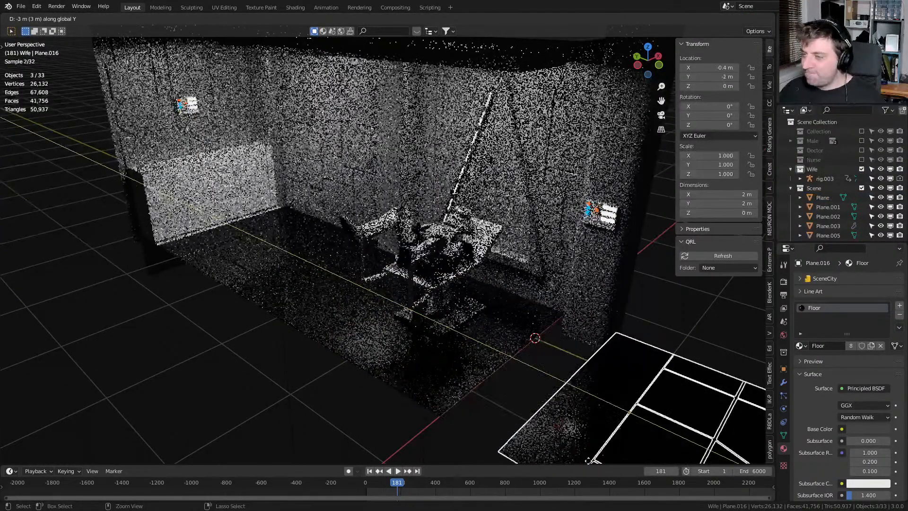
{"action": "key", "text": "Return"}
In wireframe top view, move the duplicated floor pieces 0.5 m along Y so they sit flush against the patient chair's floor section
{"action": "key", "text": "KP_7"}
{"action": "key", "text": "z"}
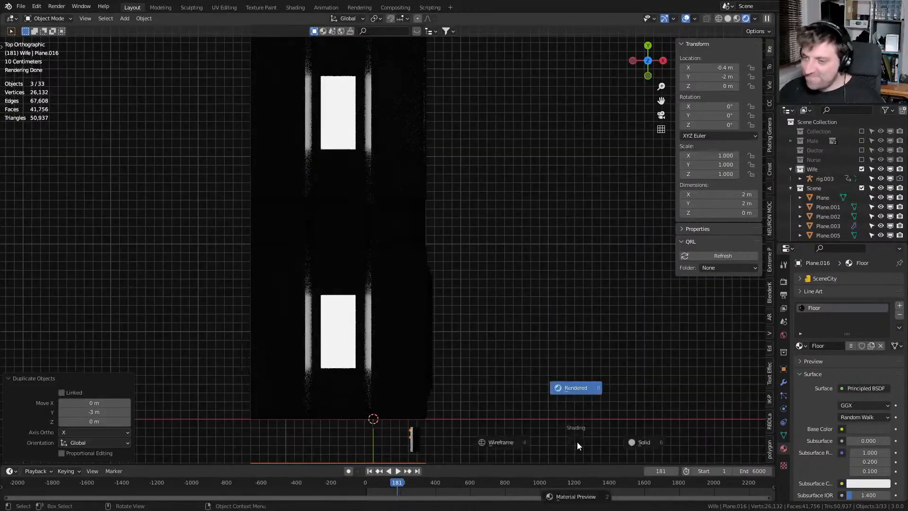
{"action": "left_click", "coordinate": [491, 425]}
{"action": "scroll", "coordinate": [544, 370], "scroll_direction": "up", "scroll_amount": 3}
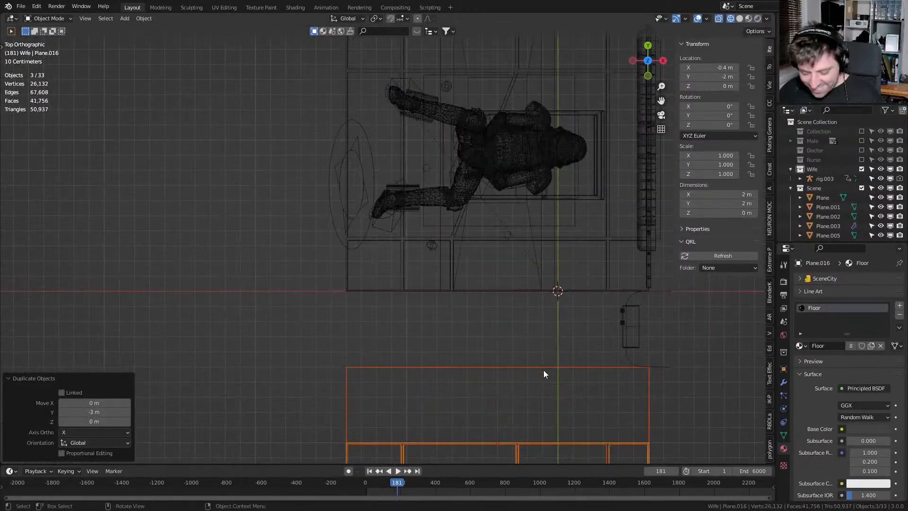
{"action": "key", "text": "g"}
{"action": "key", "text": "y"}
{"action": "left_click", "coordinate": [554, 296]}
{"action": "scroll", "coordinate": [424, 339], "scroll_direction": "down", "scroll_amount": 5}
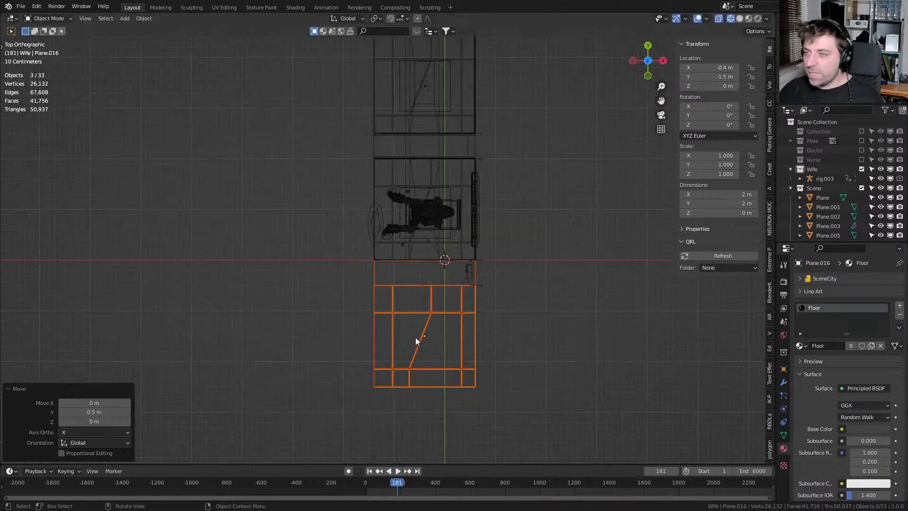
{"action": "left_click", "coordinate": [390, 256], "text": "shift"}
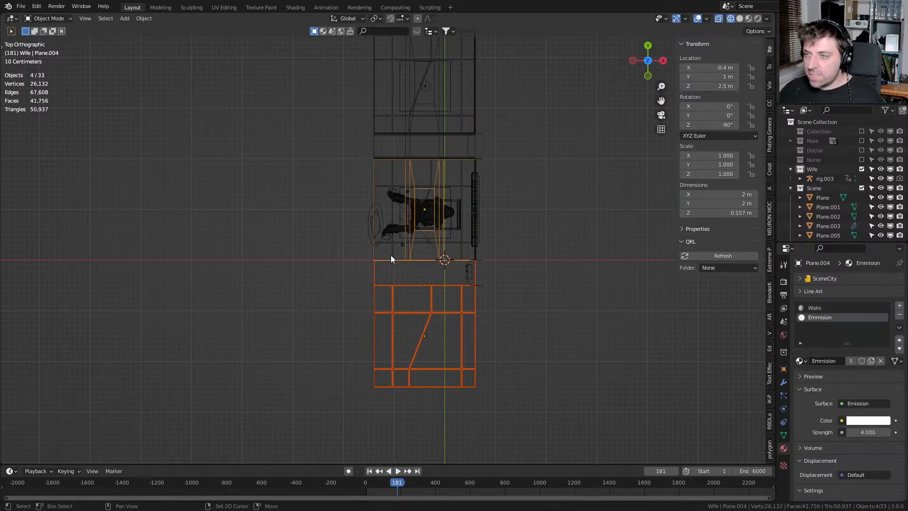
{"action": "left_click", "coordinate": [396, 198], "text": "shift"}
{"action": "left_click", "coordinate": [392, 150], "text": "shift"}
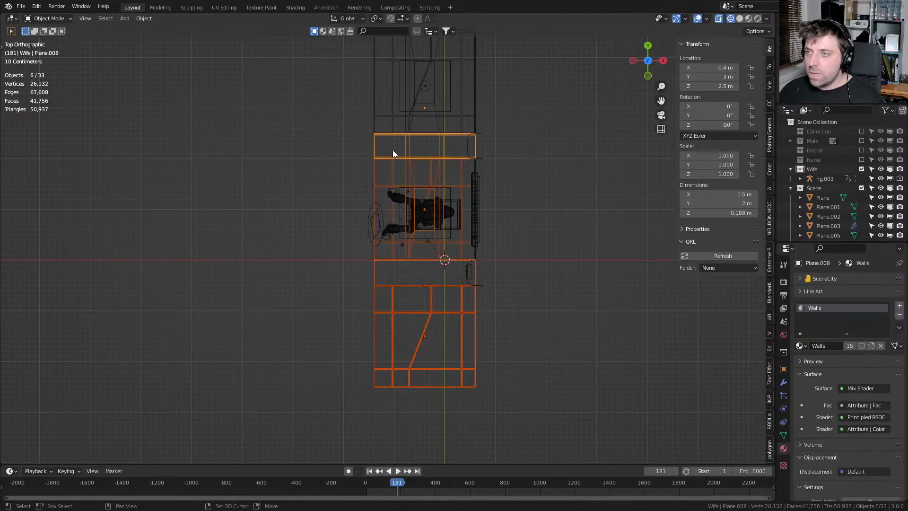
{"action": "middle_click_drag", "start_coordinate": [376, 171], "coordinate": [435, 111]}
{"action": "key", "text": "ctrl+z"}
{"action": "key", "text": "c"}
{"action": "middle_click_drag", "start_coordinate": [341, 113], "coordinate": [433, 119]}
{"action": "right_click", "coordinate": [433, 119]}
Duplicate all the floor tiles and connecting floor strips, moving the copies -2 m along X
{"action": "mouse_move", "coordinate": [354, 227]}
{"action": "middle_mouse_down"}
{"action": "mouse_move", "coordinate": [394, 236]}
{"action": "mouse_move", "coordinate": [325, 258]}
{"action": "middle_mouse_up"}
{"action": "left_click", "coordinate": [294, 260], "text": "shift"}
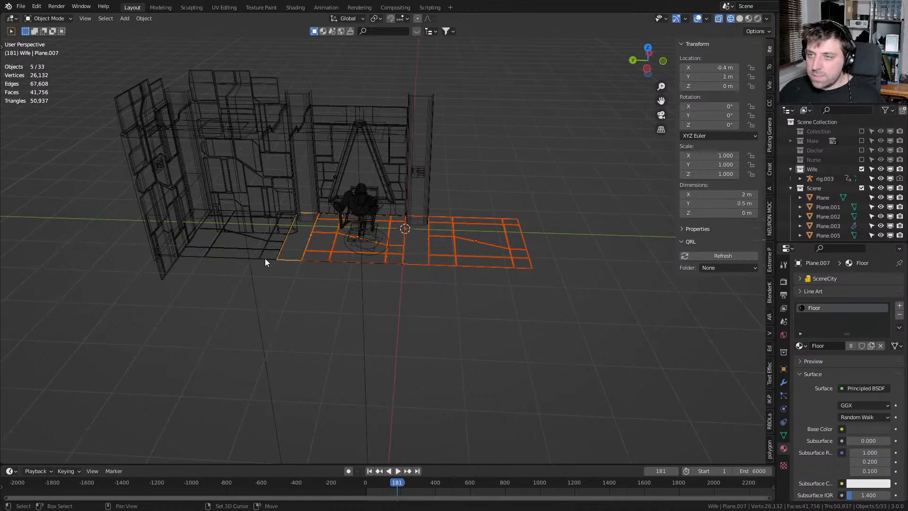
{"action": "left_click", "coordinate": [265, 259], "text": "shift"}
{"action": "left_click", "coordinate": [279, 259], "text": "shift"}
{"action": "left_click", "coordinate": [328, 261], "text": "shift"}
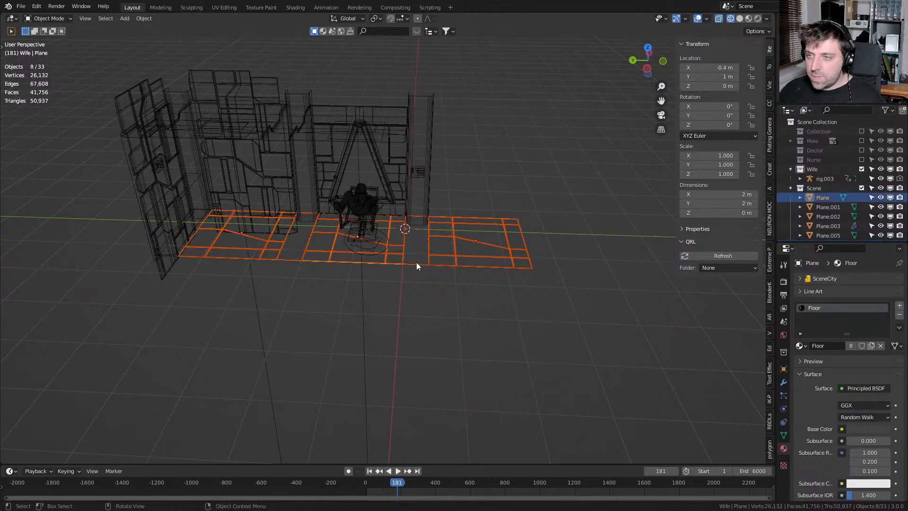
{"action": "middle_click_drag", "start_coordinate": [416, 262], "coordinate": [377, 273]}
{"action": "key", "text": "KP_7"}
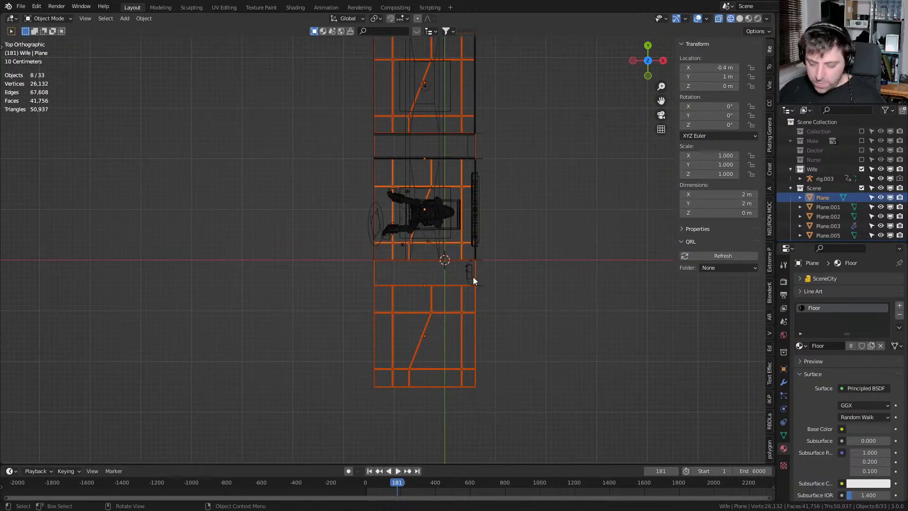
{"action": "key", "text": "shift+d"}
{"action": "key", "text": "x"}
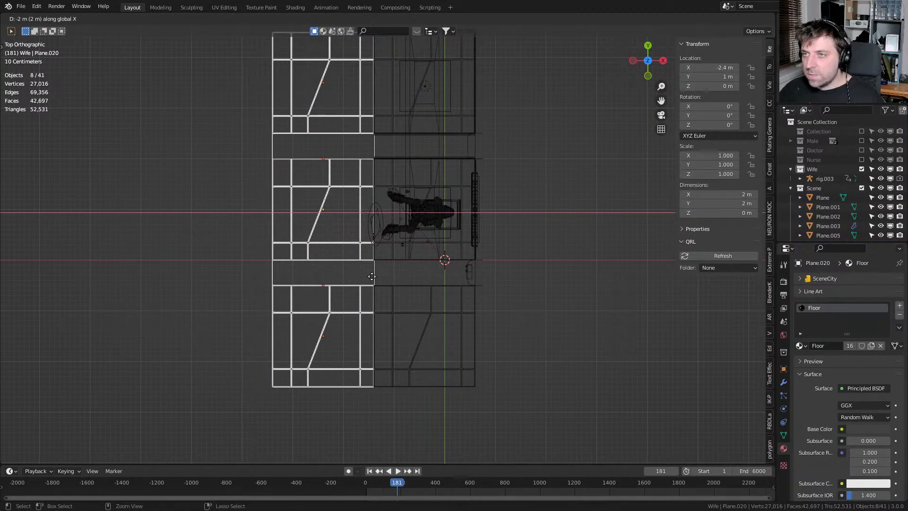
{"action": "left_click", "coordinate": [371, 276]}
Duplicate the corner pillar at the room's far end and move the copy -2.2 m along X
{"action": "middle_click_drag", "start_coordinate": [367, 163], "coordinate": [407, 246], "text": "shift"}
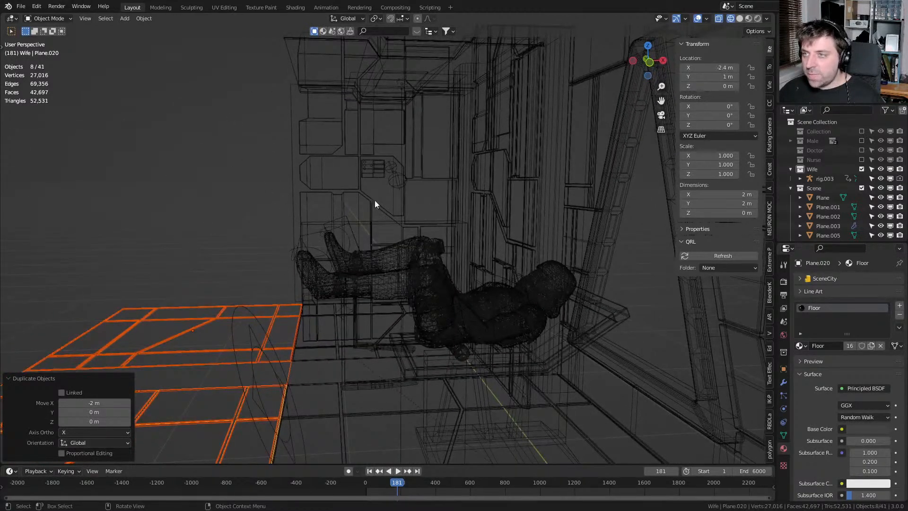
{"action": "left_click", "coordinate": [444, 203]}
{"action": "middle_click_drag", "start_coordinate": [444, 204], "coordinate": [494, 228]}
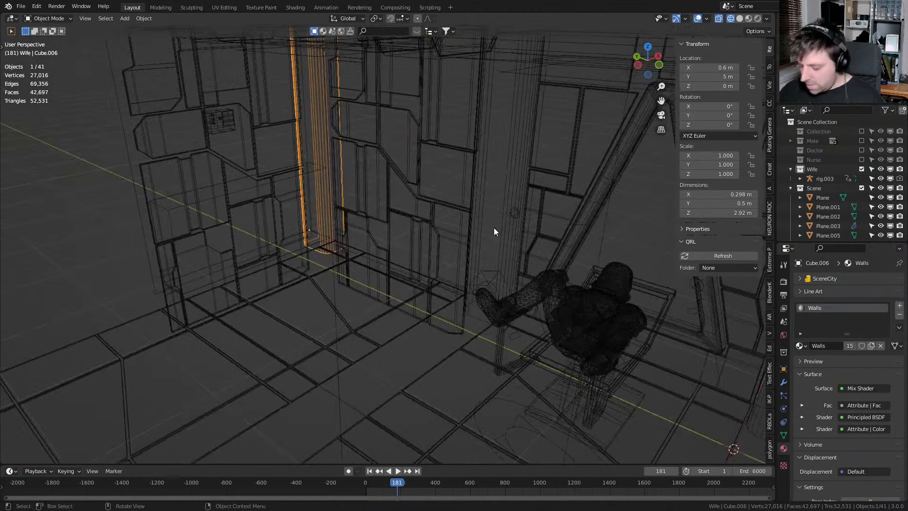
{"action": "key", "text": "KP_7"}
{"action": "middle_click_drag", "start_coordinate": [464, 145], "coordinate": [467, 302], "text": "shift"}
{"action": "scroll", "coordinate": [466, 302], "scroll_direction": "down", "scroll_amount": 5}
{"action": "middle_click_drag", "start_coordinate": [473, 248], "coordinate": [477, 265], "text": "shift"}
{"action": "key", "text": "shift+d"}
{"action": "key", "text": "y"}
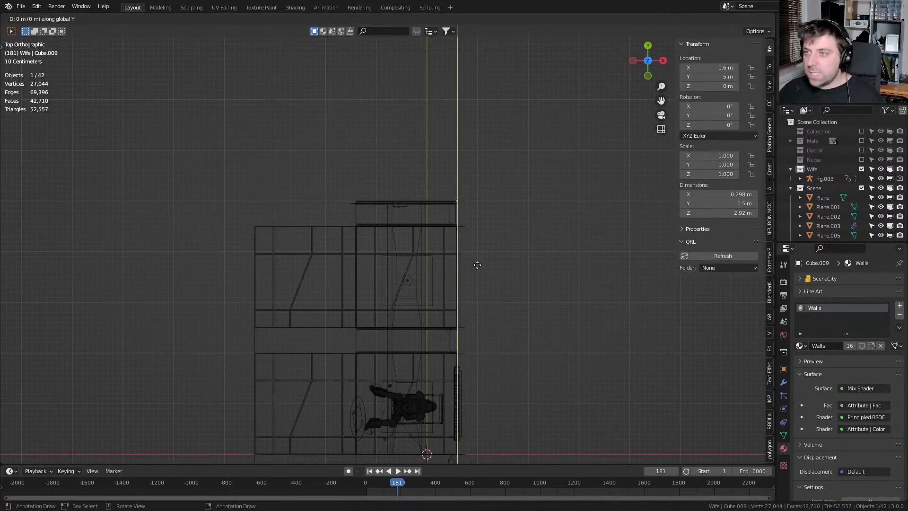
{"action": "key", "text": "x"}
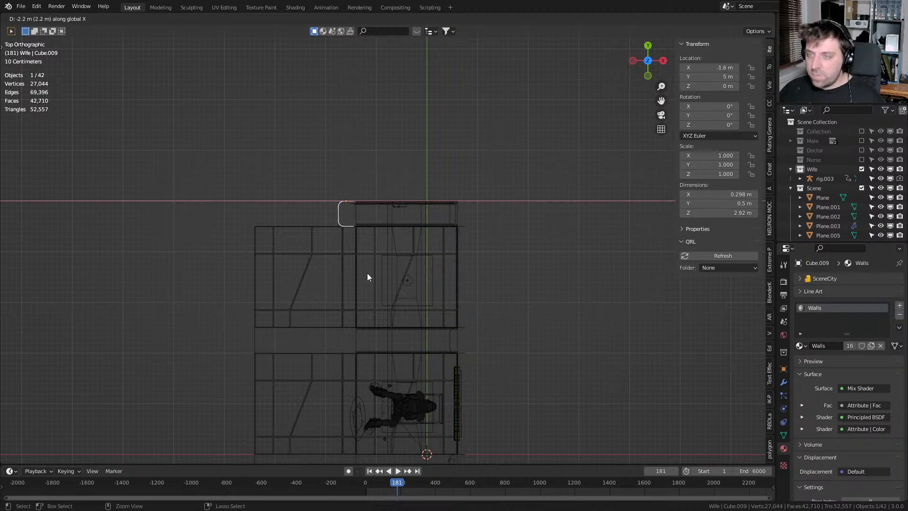
{"action": "left_click", "coordinate": [365, 273]}
Rotate the pillar copy 90° in the top view and move it -0.3 m in X and -0.5 m in Y
{"action": "type", "text": "r90"}
{"action": "key", "text": "Return"}
{"action": "key", "text": "g"}
{"action": "key", "text": "ctrl"}
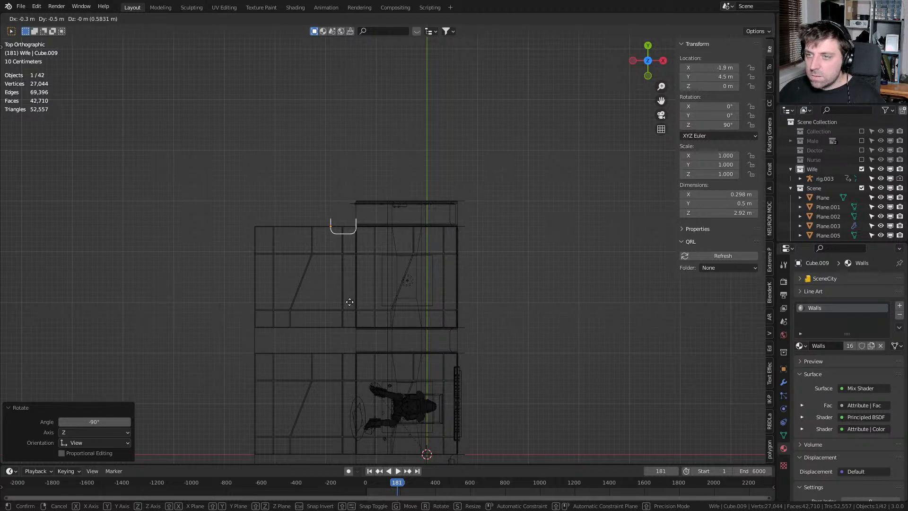
{"action": "left_click", "coordinate": [349, 303]}
{"action": "middle_click_drag", "start_coordinate": [349, 303], "coordinate": [392, 273]}
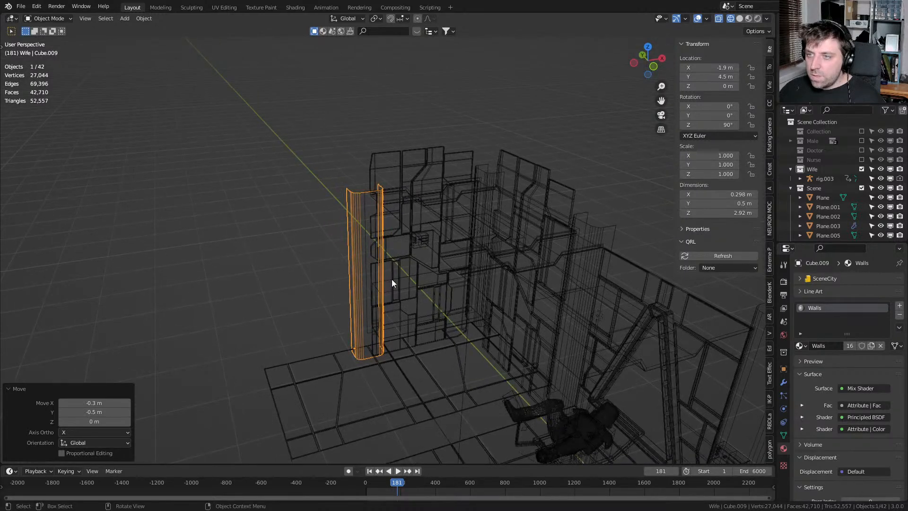
Duplicate the two overlapping end wall panels and move the copies along negative X, past the new pillar, with solid shading on
{"action": "left_click", "coordinate": [393, 271]}
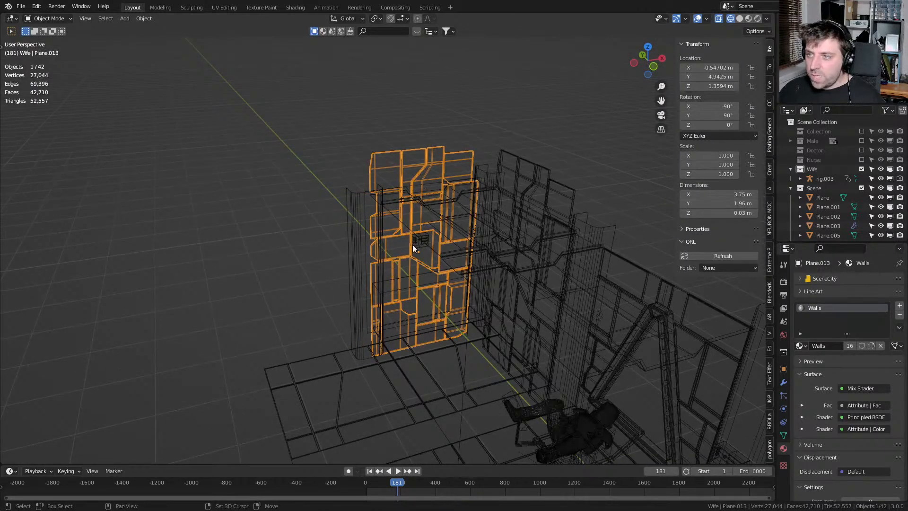
{"action": "left_click", "coordinate": [404, 274], "text": "shift"}
{"action": "key", "text": "z"}
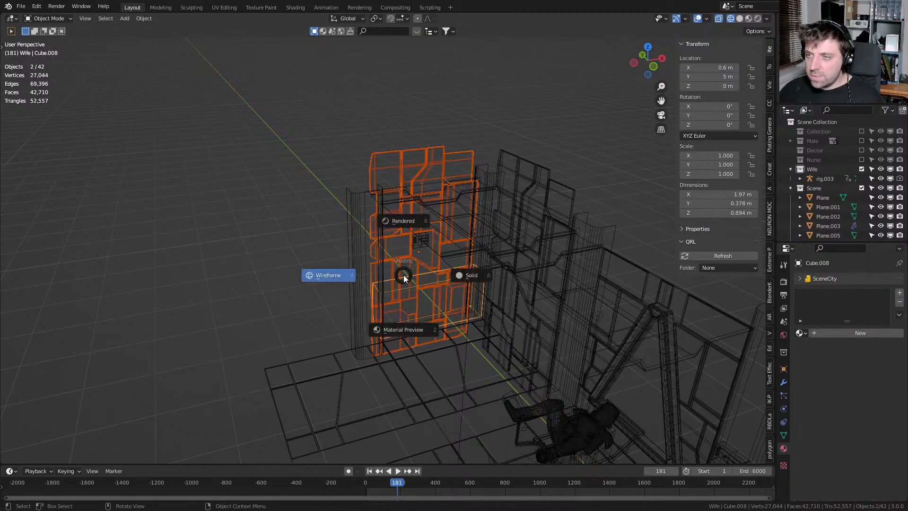
{"action": "left_click", "coordinate": [420, 280]}
{"action": "scroll", "coordinate": [396, 269], "scroll_direction": "up", "scroll_amount": 3}
{"action": "left_click", "coordinate": [400, 268], "text": "shift"}
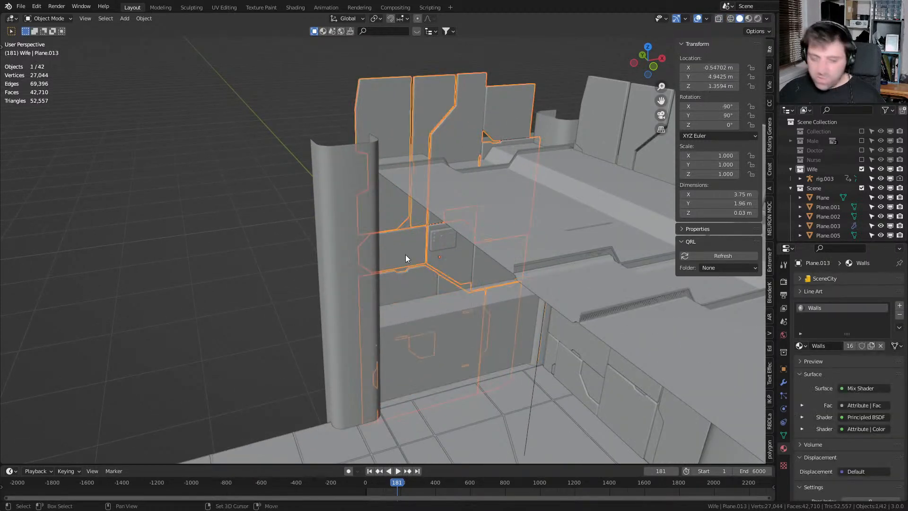
{"action": "key", "text": "KP_7"}
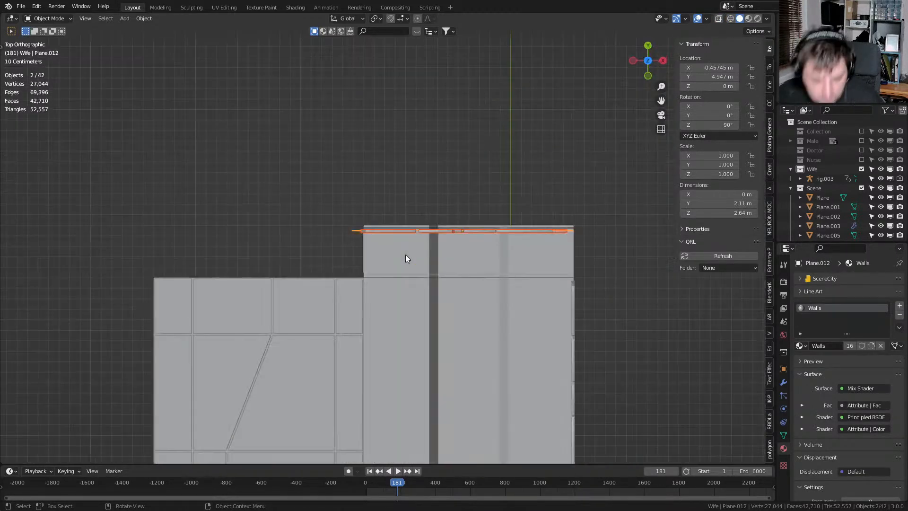
{"action": "scroll", "coordinate": [410, 256], "scroll_direction": "down", "scroll_amount": 2}
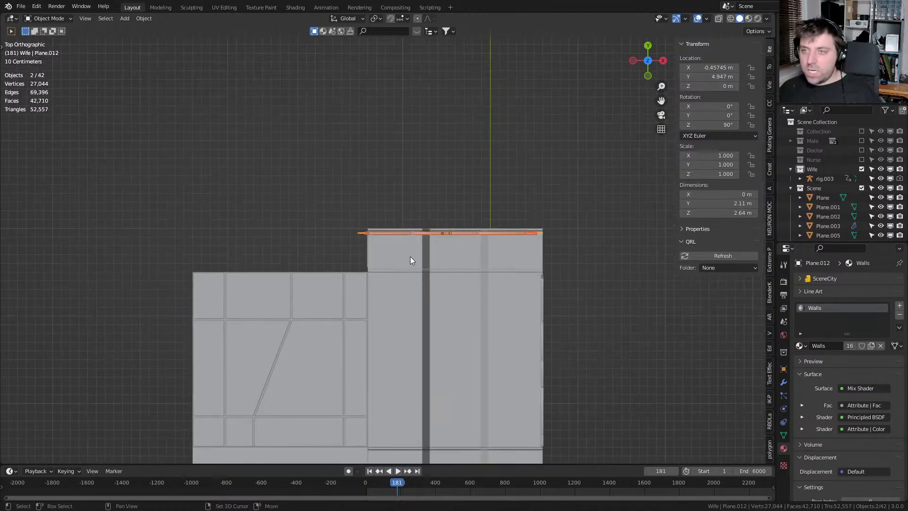
{"action": "key", "text": "shift+d"}
{"action": "key", "text": "x"}
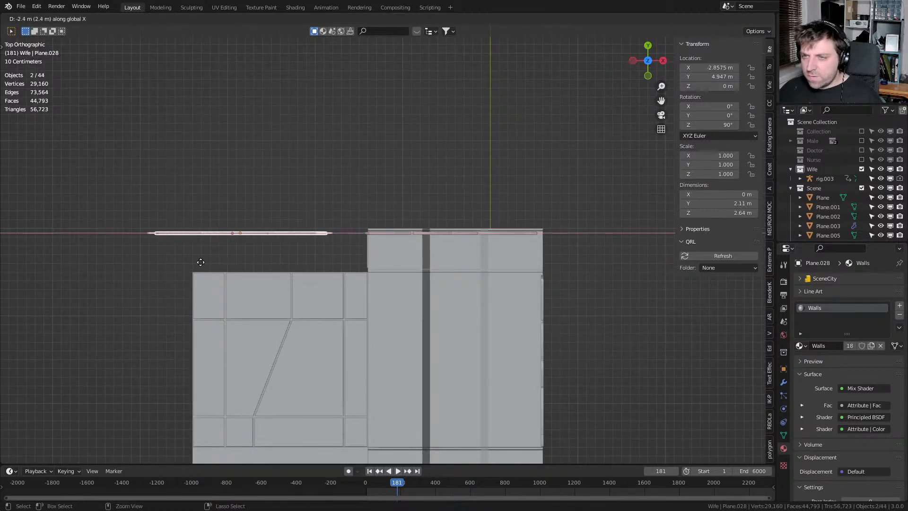
{"action": "left_click", "coordinate": [196, 266], "text": "ctrl"}
{"action": "middle_click_drag", "start_coordinate": [196, 269], "coordinate": [354, 249]}
{"action": "left_click", "coordinate": [408, 286]}
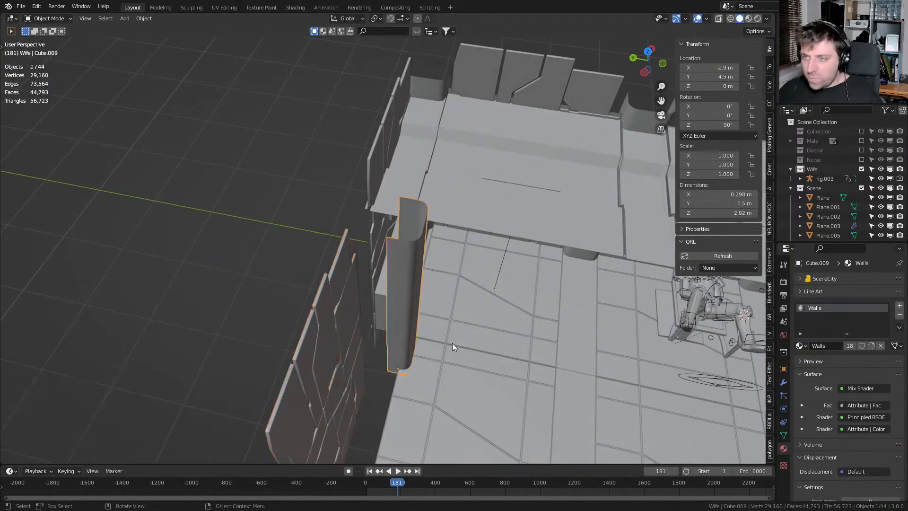
{"action": "key", "text": "KP_Decimal"}
{"action": "key", "text": "g"}
{"action": "key", "text": "y"}
{"action": "right_click", "coordinate": [469, 305]}
Move the original and duplicated end wall panels together along negative Y toward the end edge of the new floor
{"action": "left_click", "coordinate": [342, 308]}
{"action": "left_click", "coordinate": [316, 299], "text": "shift"}
{"action": "middle_click_drag", "start_coordinate": [253, 285], "coordinate": [457, 229]}
{"action": "left_click", "coordinate": [383, 203], "text": "shift"}
{"action": "left_click", "coordinate": [387, 186], "text": "shift"}
{"action": "middle_click_drag", "start_coordinate": [546, 246], "coordinate": [400, 271]}
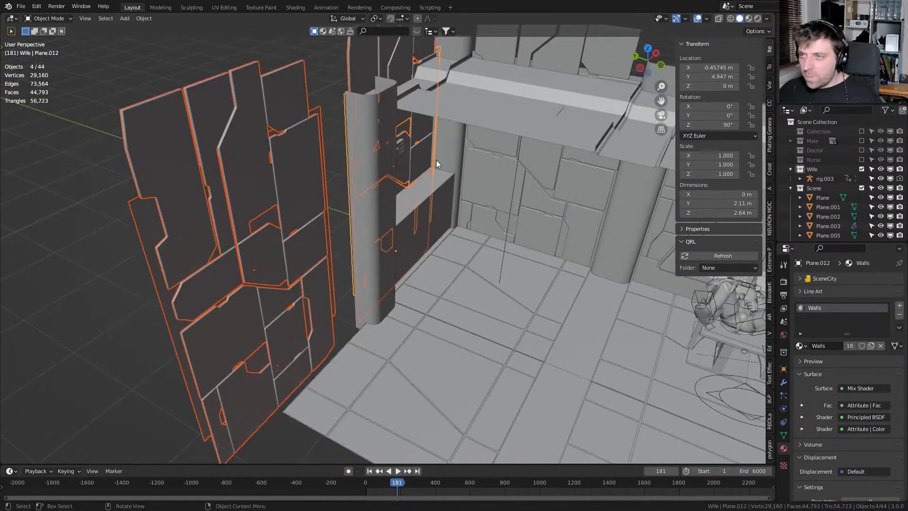
{"action": "key", "text": "g"}
{"action": "key", "text": "y"}
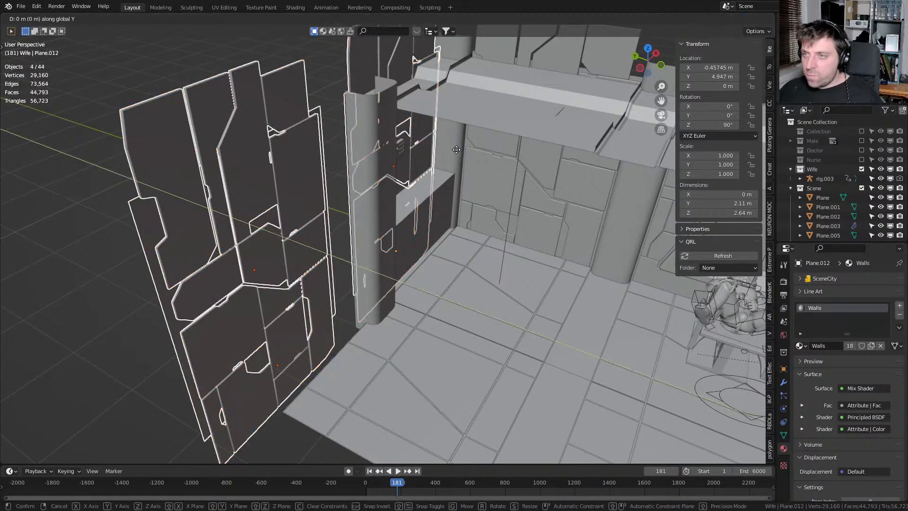
{"action": "left_click", "coordinate": [467, 157]}
{"action": "key", "text": "KP_7"}
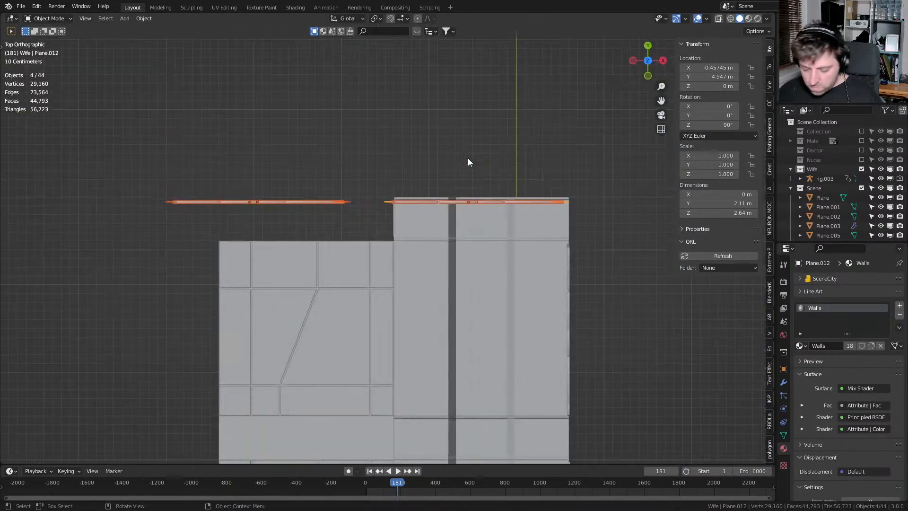
{"action": "key", "text": "g"}
{"action": "key", "text": "y"}
{"action": "left_click", "coordinate": [468, 201]}
{"action": "middle_click_drag", "start_coordinate": [468, 200], "coordinate": [215, 304]}
Move the original corner pillar about 0.37 m along negative Y to follow the shifted end wall
{"action": "scroll", "coordinate": [404, 196], "scroll_direction": "up", "scroll_amount": 3}
{"action": "left_click", "coordinate": [157, 291]}
{"action": "key", "text": "KP_7"}
{"action": "key", "text": "z"}
{"action": "left_click", "coordinate": [83, 291]}
{"action": "mouse_move", "coordinate": [478, 285]}
{"action": "middle_mouse_down"}
{"action": "mouse_move", "coordinate": [520, 205]}
{"action": "mouse_move", "coordinate": [529, 295]}
{"action": "middle_mouse_up"}
{"action": "key", "text": "z"}
{"action": "left_click", "coordinate": [531, 228]}
{"action": "key", "text": "g"}
{"action": "key", "text": "y"}
{"action": "left_click", "coordinate": [552, 311]}
{"action": "middle_click_drag", "start_coordinate": [551, 312], "coordinate": [374, 337]}
{"action": "middle_click_drag", "start_coordinate": [341, 296], "coordinate": [401, 289]}
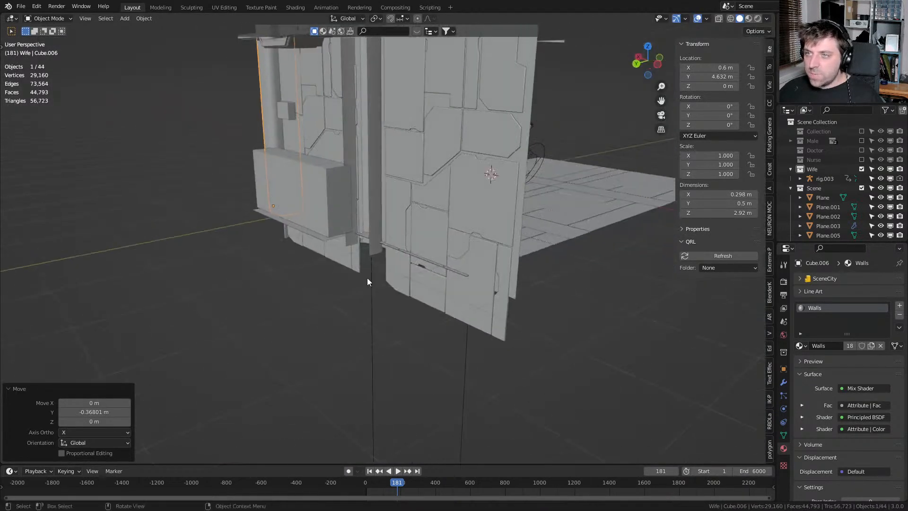
Move the box against the end wall about 0.35 m along negative Y
{"action": "left_click", "coordinate": [313, 214]}
{"action": "middle_click_drag", "start_coordinate": [425, 238], "coordinate": [329, 251]}
{"action": "scroll", "coordinate": [359, 255], "scroll_direction": "up", "scroll_amount": 3}
{"action": "middle_click_drag", "start_coordinate": [392, 261], "coordinate": [394, 283], "text": "shift"}
{"action": "key", "text": "g"}
{"action": "key", "text": "y"}
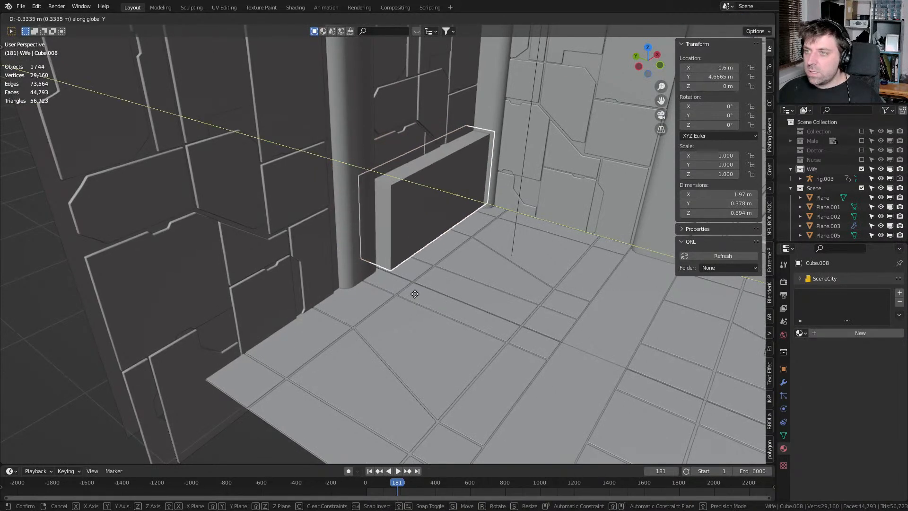
{"action": "left_click", "coordinate": [415, 294]}
{"action": "scroll", "coordinate": [297, 311], "scroll_direction": "down", "scroll_amount": 6}
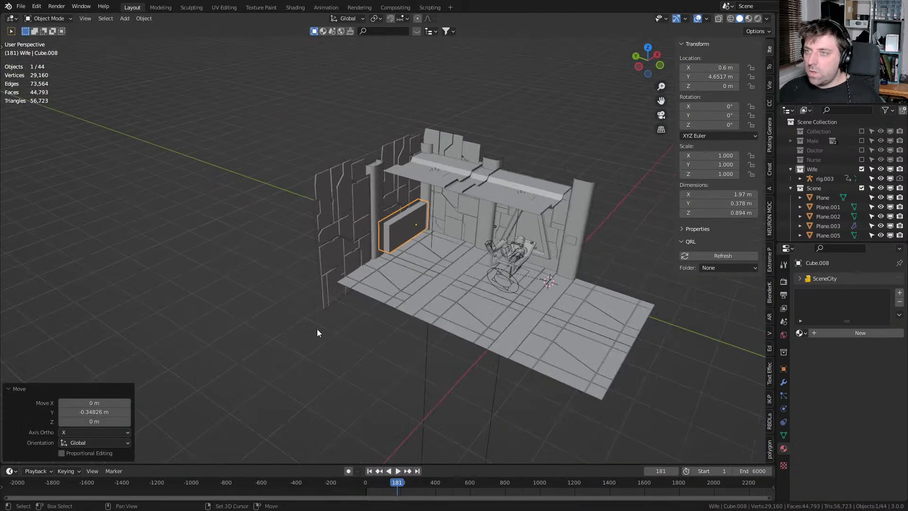
Move the end wall box another 0.18 m or so along negative Y, farther out into the room
{"action": "left_click", "coordinate": [306, 319]}
{"action": "middle_click_drag", "start_coordinate": [269, 325], "coordinate": [296, 322]}
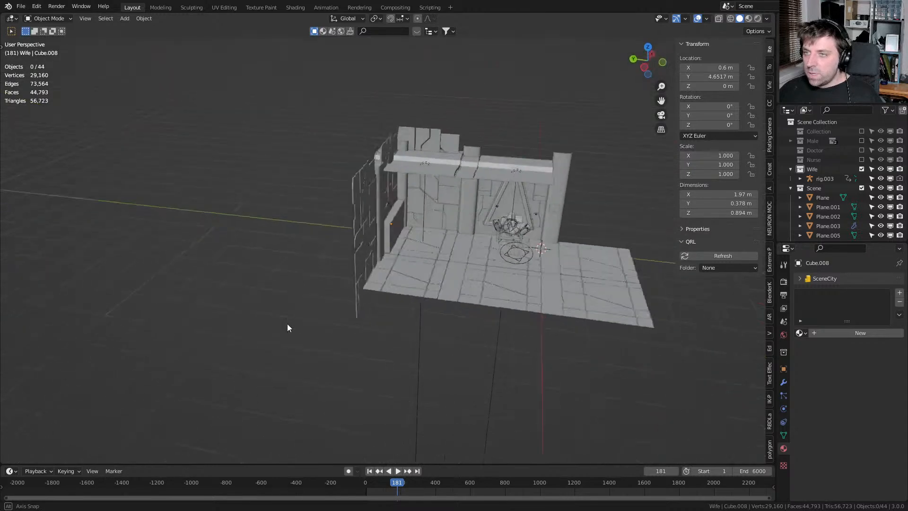
{"action": "scroll", "coordinate": [418, 249], "scroll_direction": "up", "scroll_amount": 5}
{"action": "key", "text": "x"}
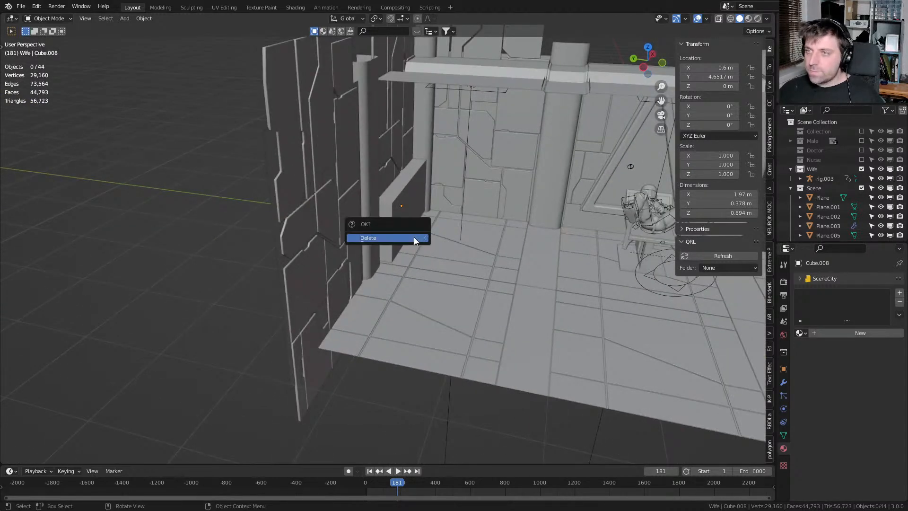
{"action": "left_click", "coordinate": [433, 262]}
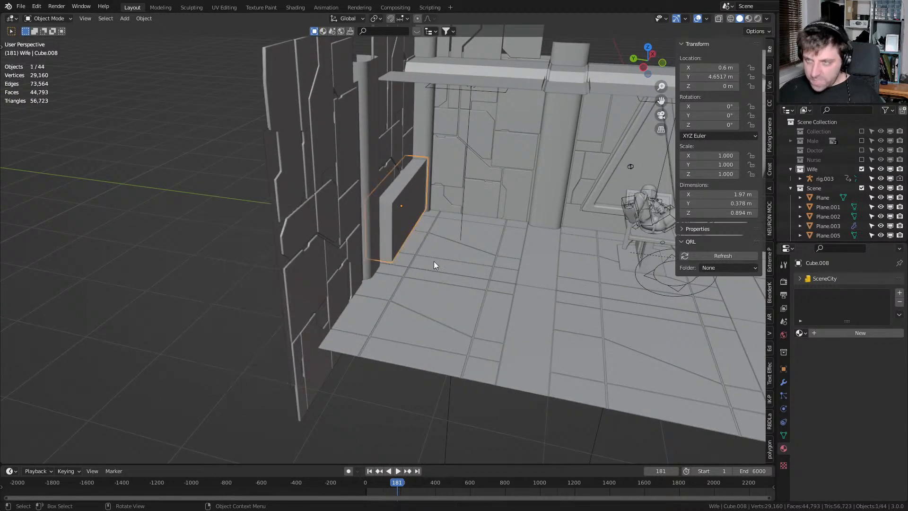
{"action": "key", "text": "g"}
{"action": "key", "text": "y"}
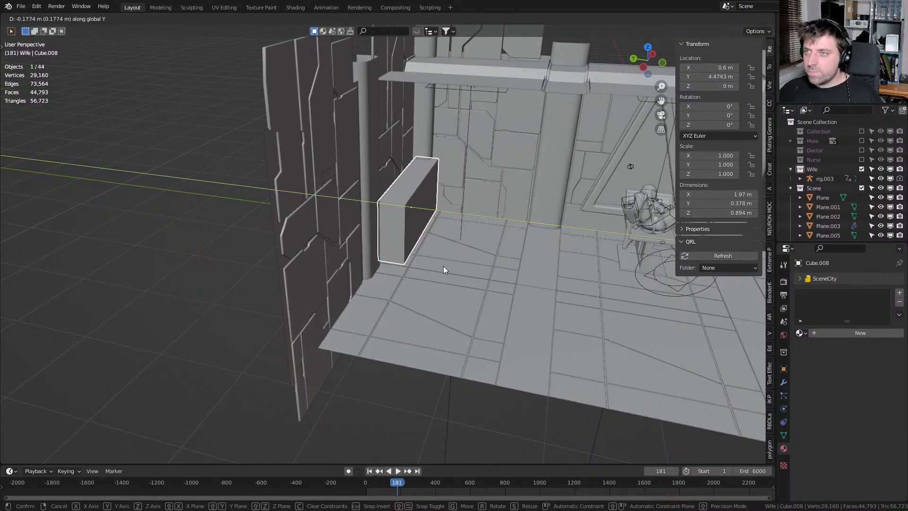
{"action": "left_click", "coordinate": [456, 268]}
Scale the whole mesh of the end wall box by about 2.337 along Y in Edit Mode
{"action": "key", "text": "Tab"}
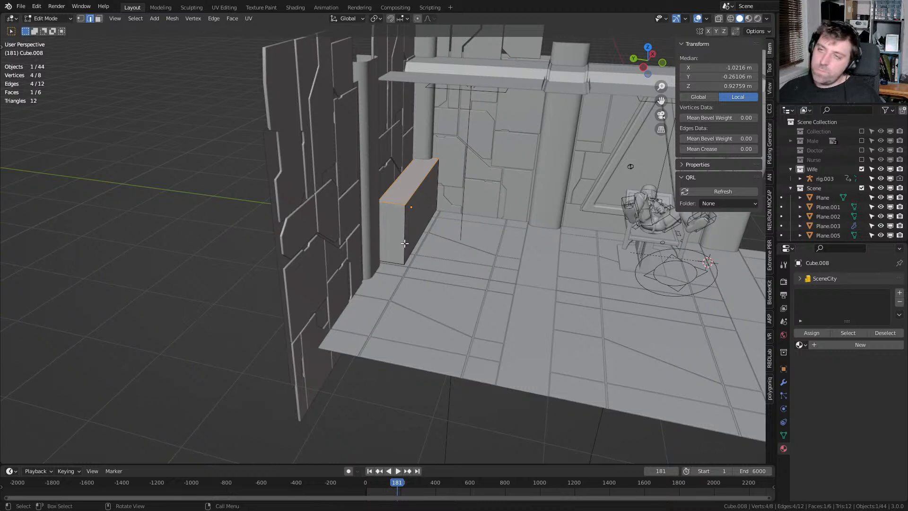
{"action": "key", "text": "a"}
{"action": "key", "text": "s"}
{"action": "key", "text": "y"}
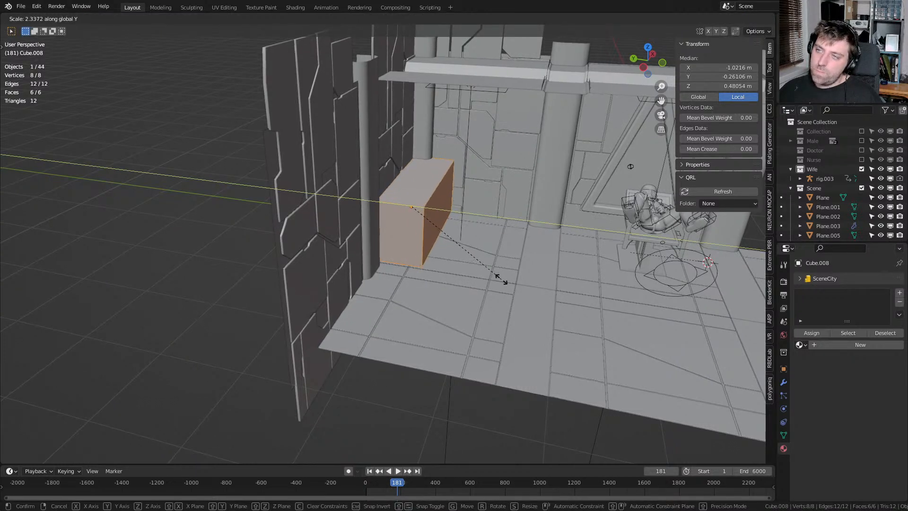
{"action": "left_click", "coordinate": [481, 270]}
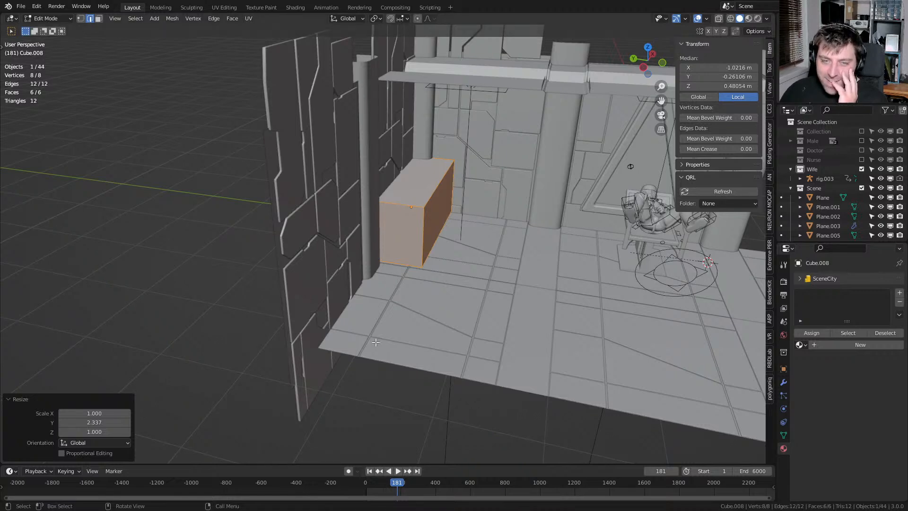
{"action": "scroll", "coordinate": [442, 339], "scroll_direction": "down", "scroll_amount": 2}
{"action": "middle_click_drag", "start_coordinate": [563, 325], "coordinate": [464, 305]}
{"action": "scroll", "coordinate": [525, 314], "scroll_direction": "up", "scroll_amount": 3}
{"action": "key", "text": "Tab"}
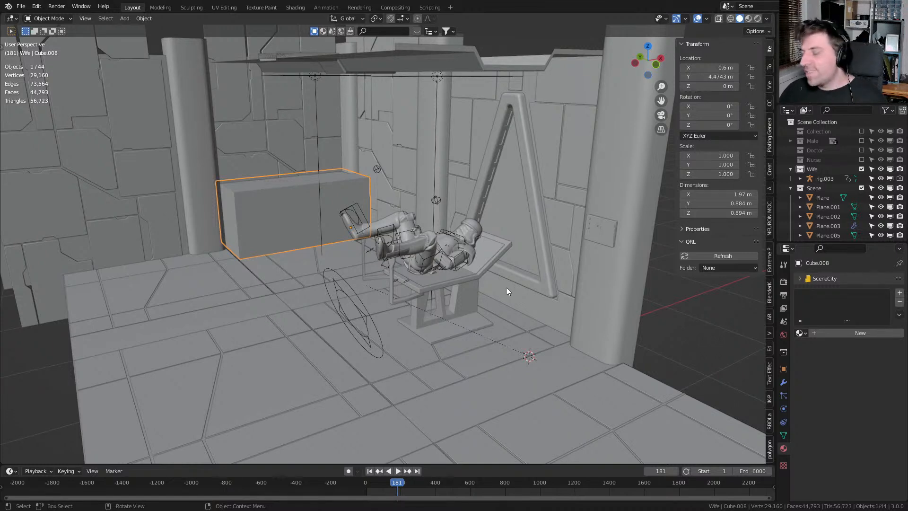
{"action": "middle_click_drag", "start_coordinate": [455, 285], "coordinate": [441, 258], "text": "shift"}
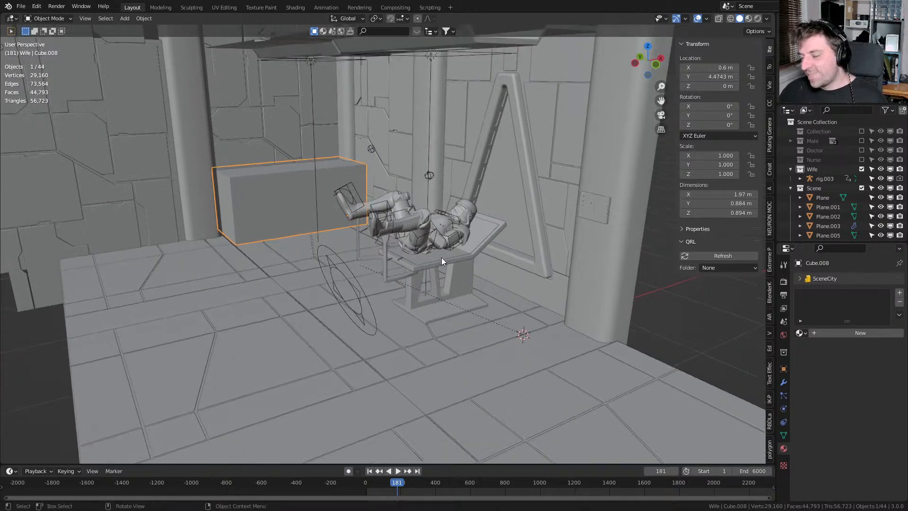
{"action": "scroll", "coordinate": [441, 257], "scroll_direction": "up", "scroll_amount": 4}
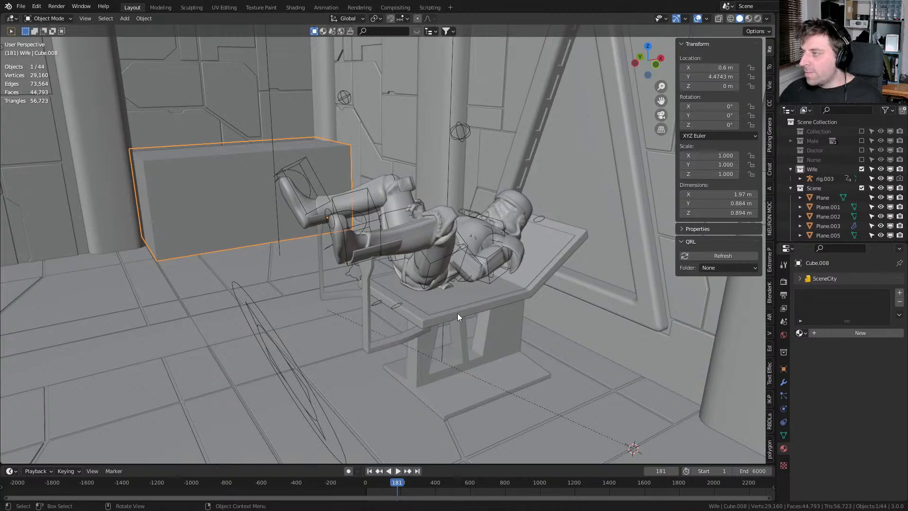
Assign the existing Walls material to the end wall box
{"action": "key", "text": "KP_Decimal"}
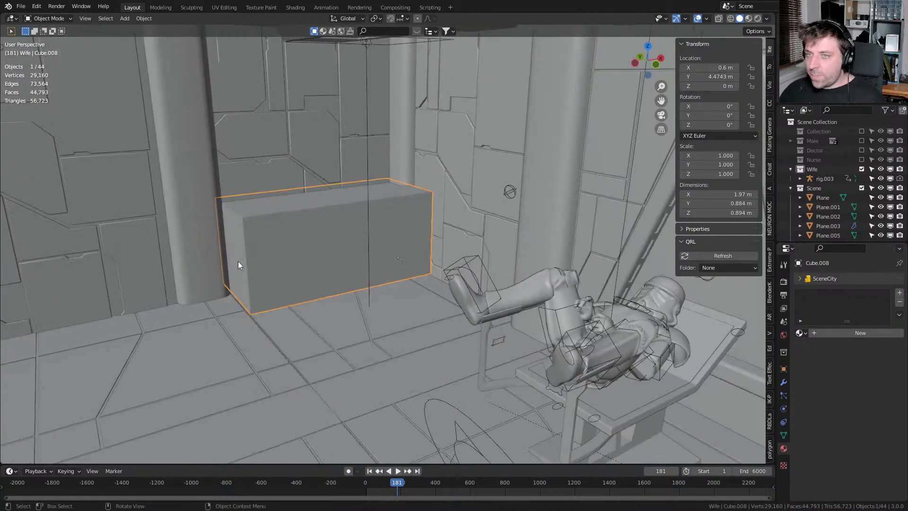
{"action": "middle_click_drag", "start_coordinate": [271, 265], "coordinate": [383, 259]}
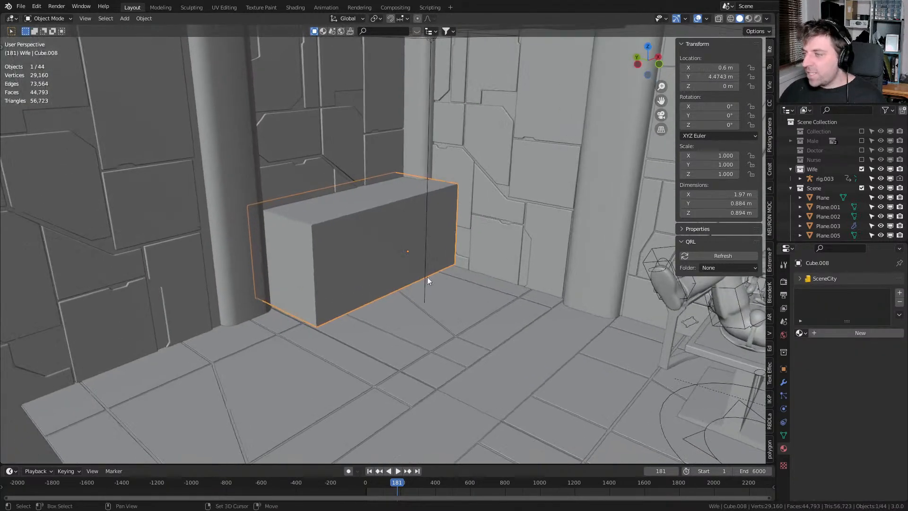
{"action": "left_click", "coordinate": [799, 333]}
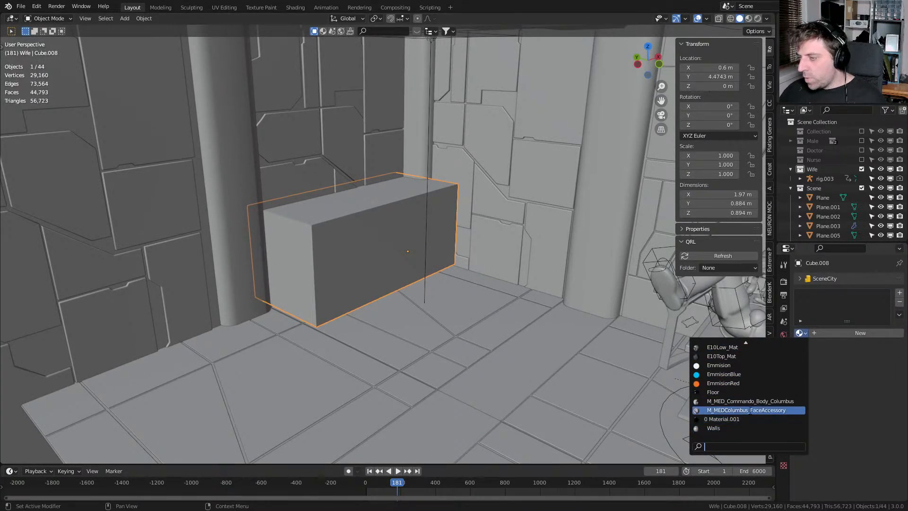
{"action": "left_click", "coordinate": [748, 428]}
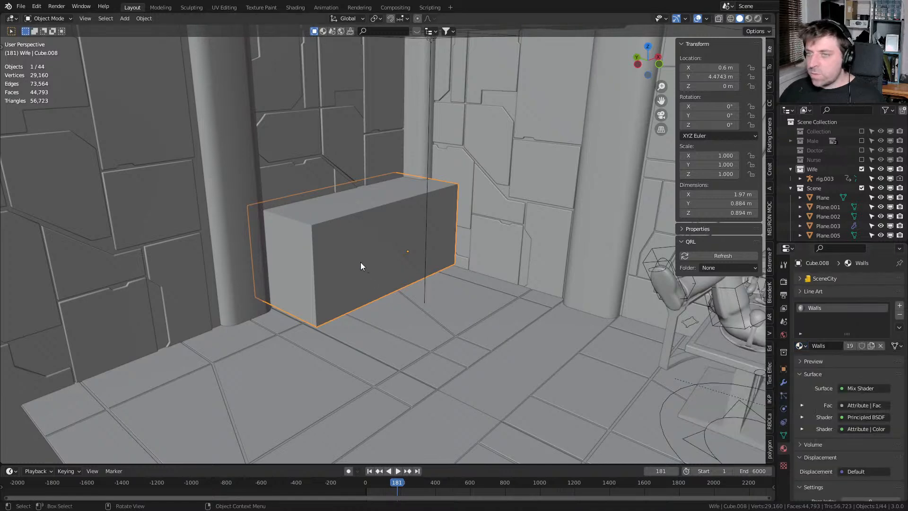
Add a horizontal loop cut around the end wall box and slide it near the top edge, to a factor of about -0.889
{"action": "scroll", "coordinate": [359, 255], "scroll_direction": "up", "scroll_amount": 1}
{"action": "scroll", "coordinate": [357, 251], "scroll_direction": "up", "scroll_amount": 2}
{"action": "key", "text": "Tab"}
{"action": "key", "text": "ctrl+r"}
{"action": "left_click", "coordinate": [267, 256]}
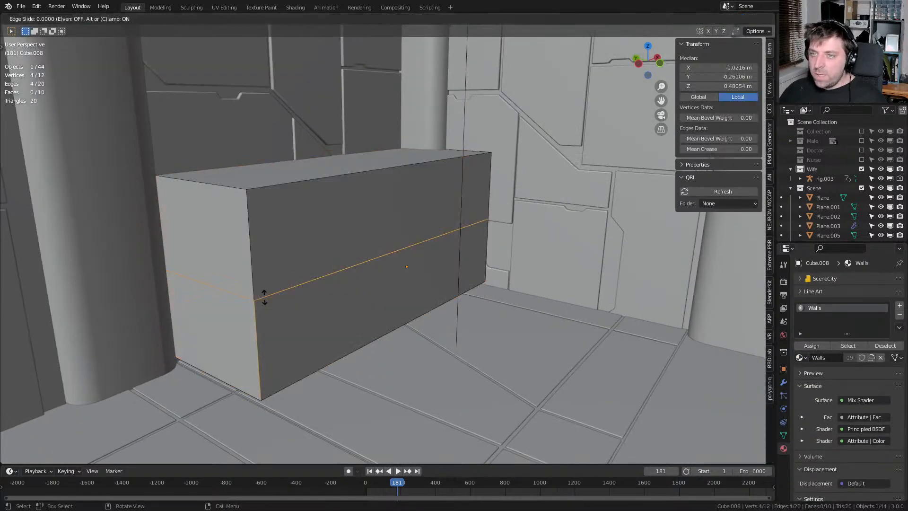
{"action": "left_click", "coordinate": [381, 309]}
Bevel the new loop with 2 segments and shrink its middle edge loop inward by about 0.037 m to form a groove
{"action": "key", "text": "ctrl+b"}
{"action": "scroll", "coordinate": [395, 324], "scroll_direction": "up", "scroll_amount": 1}
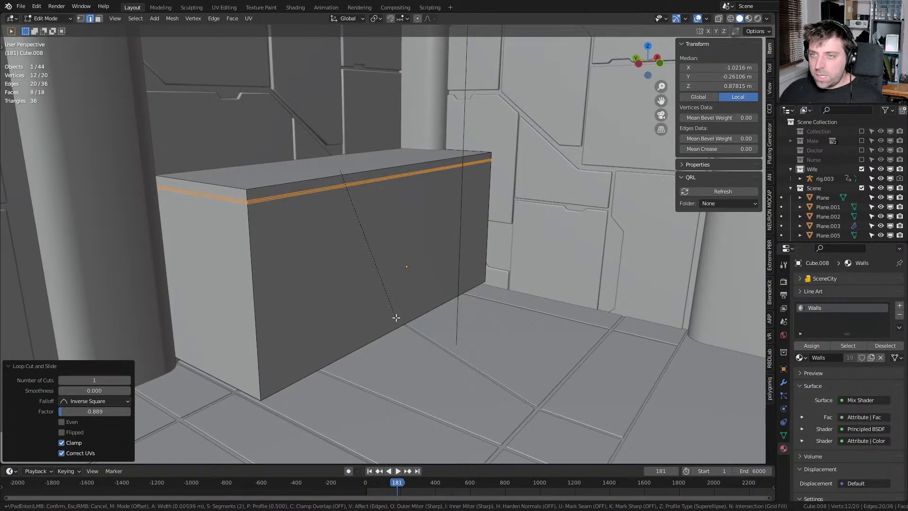
{"action": "left_click", "coordinate": [394, 318]}
{"action": "key", "text": "ctrl+KP_Subtract"}
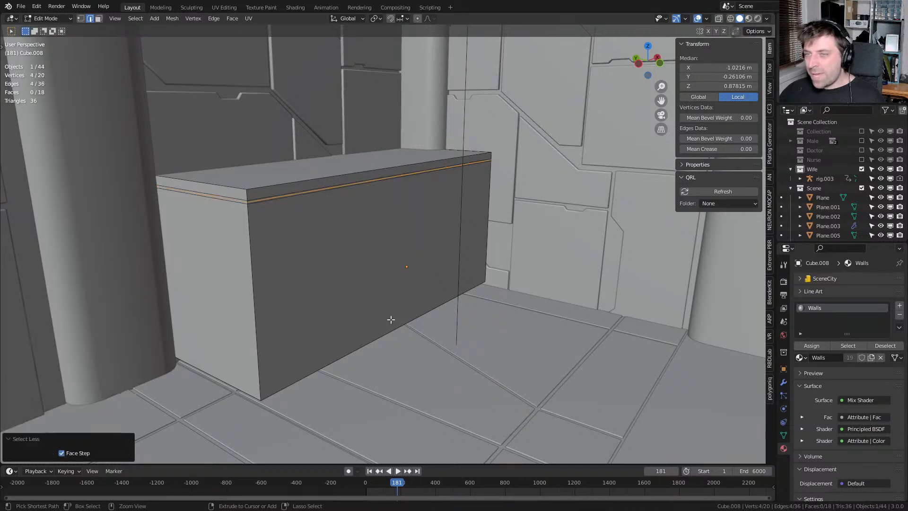
{"action": "key", "text": "alt+s"}
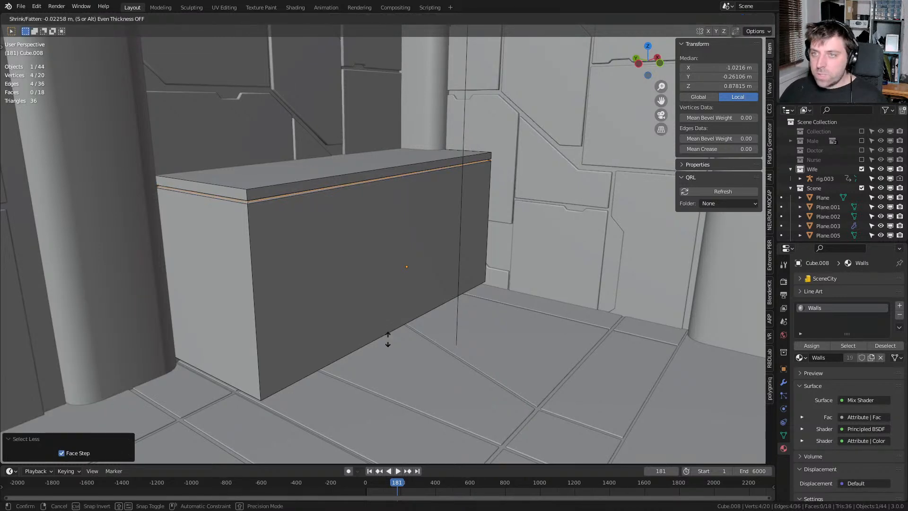
{"action": "left_click", "coordinate": [386, 349]}
Rip the groove's inner edge loop, then bevel its upper and lower rim loops about 0.0095 m wide with 4 segments
{"action": "scroll", "coordinate": [350, 293], "scroll_direction": "up", "scroll_amount": 3}
{"action": "middle_click_drag", "start_coordinate": [336, 266], "coordinate": [356, 300], "text": "shift"}
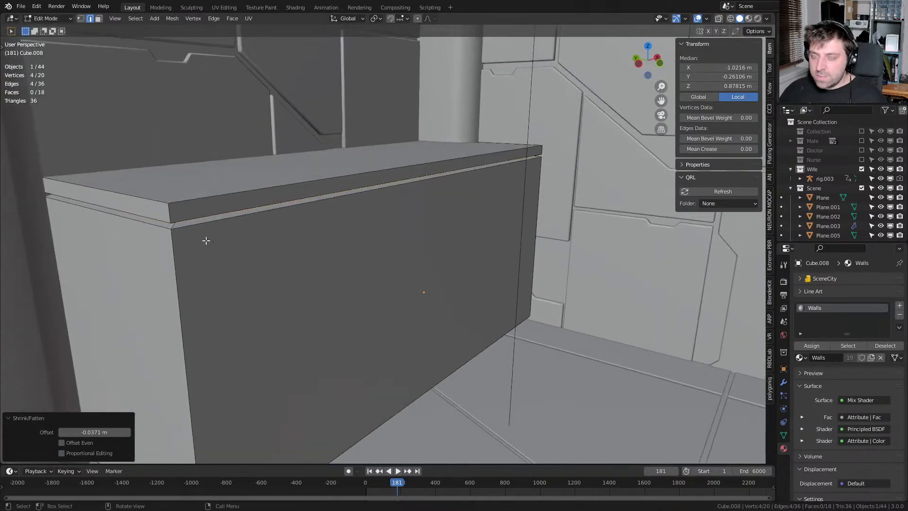
{"action": "key", "text": "v"}
{"action": "right_click", "coordinate": [219, 227]}
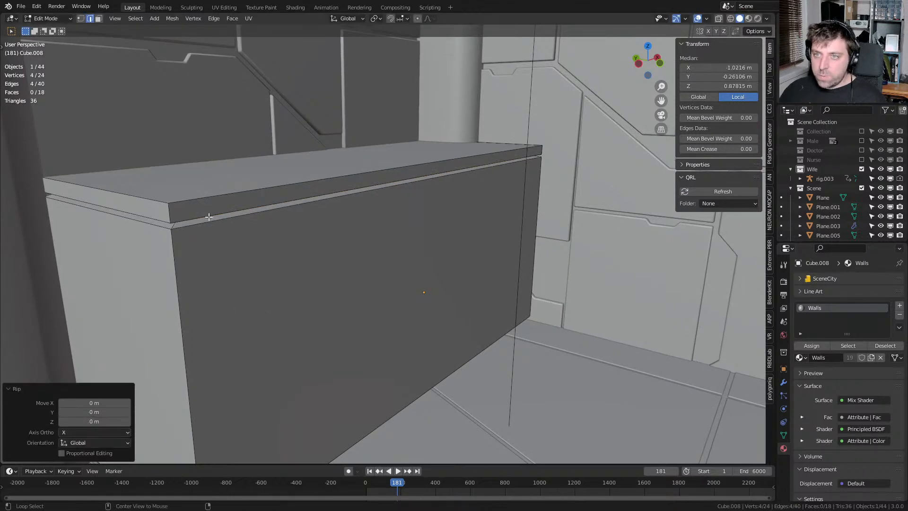
{"action": "left_click", "coordinate": [211, 224], "text": "alt+shift"}
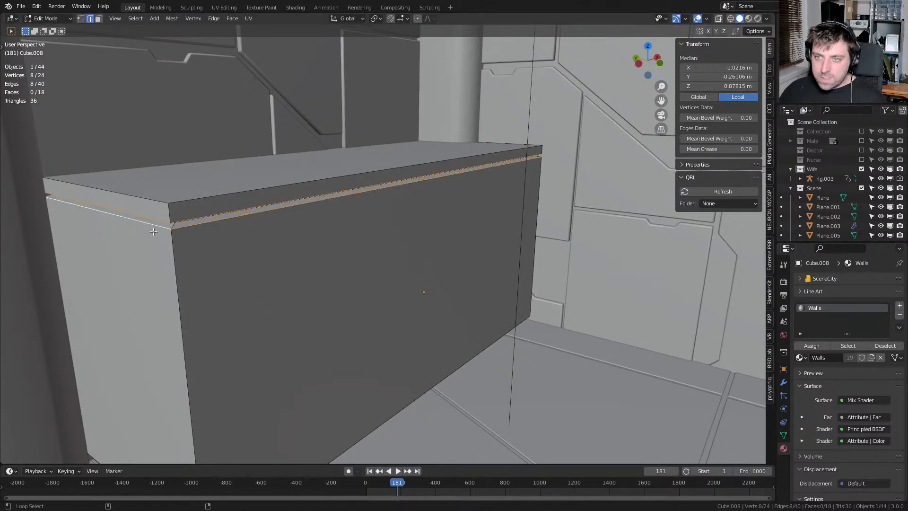
{"action": "key", "text": "ctrl+b"}
{"action": "scroll", "coordinate": [390, 323], "scroll_direction": "up", "scroll_amount": 2}
{"action": "left_click", "coordinate": [391, 326]}
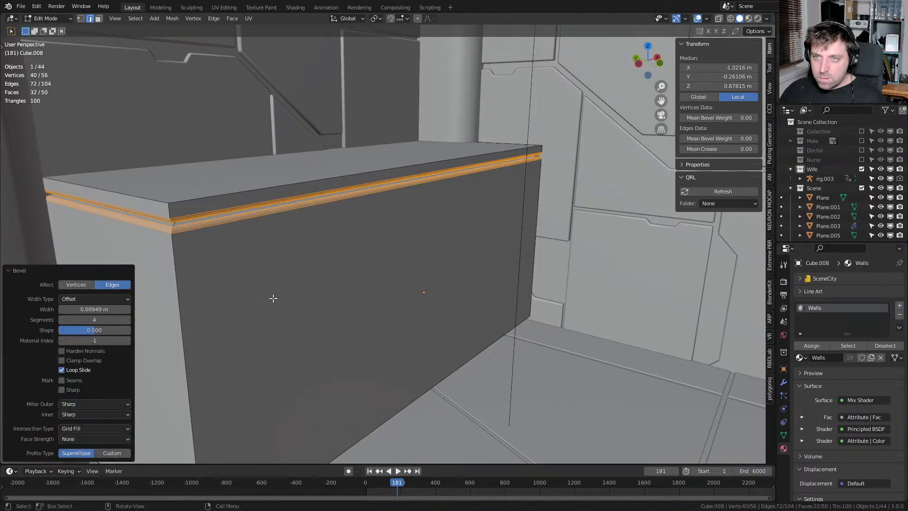
Raise the rear top edge of the box about 0.18 m along Z to slope its top surface
{"action": "left_click", "coordinate": [207, 196]}
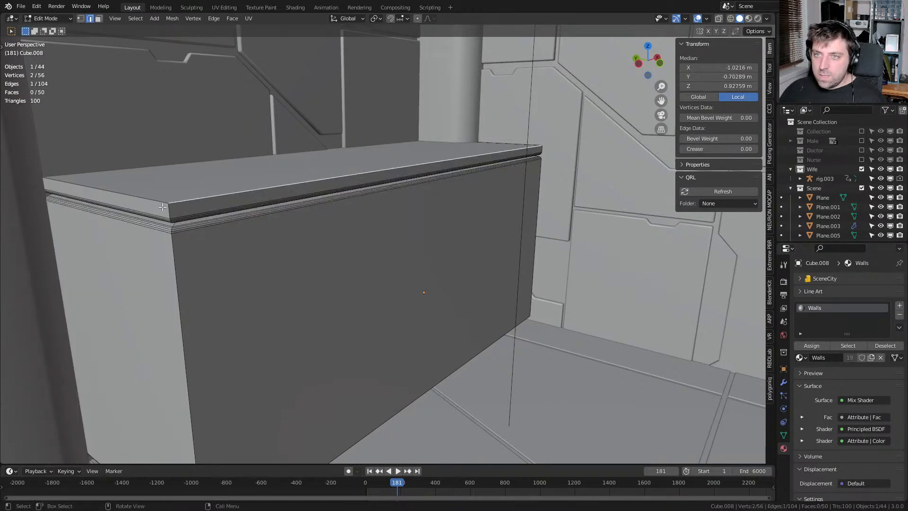
{"action": "key", "text": "z"}
{"action": "left_click", "coordinate": [162, 175]}
{"action": "left_click", "coordinate": [169, 154]}
{"action": "key", "text": "z"}
{"action": "left_click", "coordinate": [297, 182]}
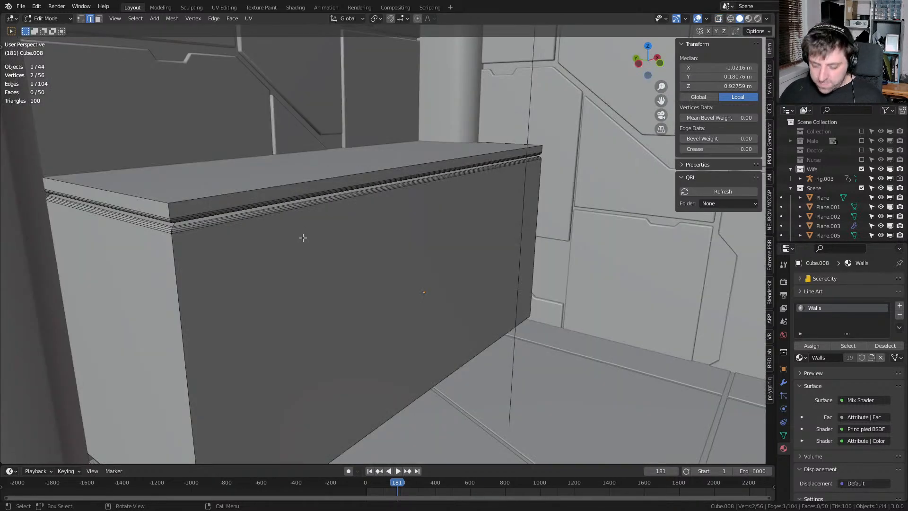
{"action": "key", "text": "g"}
{"action": "key", "text": "z"}
{"action": "left_click", "coordinate": [300, 197]}
Add two loop cuts across the depth of the box's sloped top, sliding the first to a factor of about -0.699
{"action": "middle_click_drag", "start_coordinate": [300, 196], "coordinate": [329, 225]}
{"action": "key", "text": "ctrl+r"}
{"action": "left_click", "coordinate": [330, 225]}
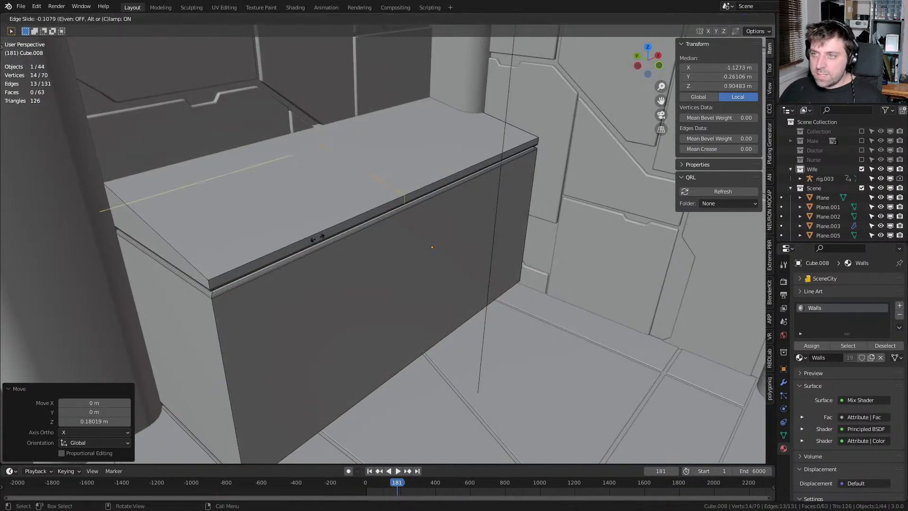
{"action": "left_click", "coordinate": [233, 285]}
{"action": "key", "text": "ctrl+r"}
{"action": "left_click", "coordinate": [350, 230]}
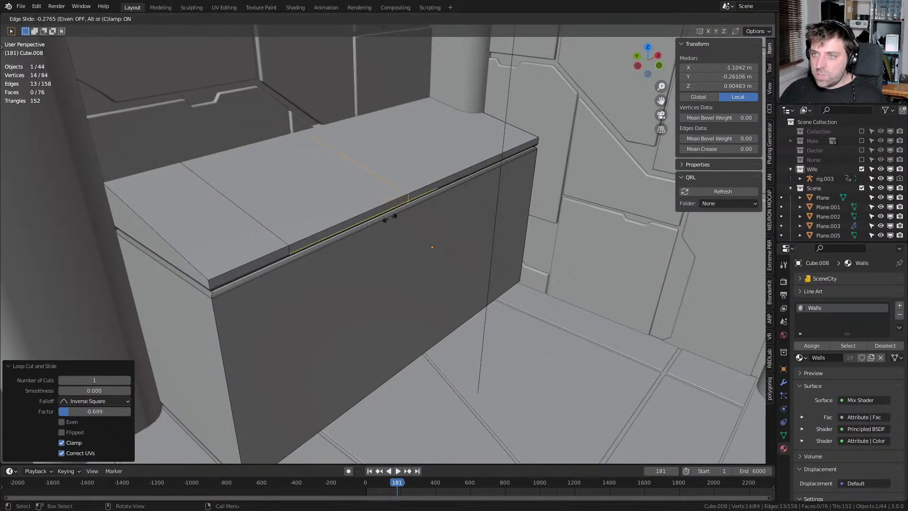
{"action": "left_click", "coordinate": [406, 212]}
Add a lengthwise loop cut along the box's sloped top near its rear edge
{"action": "middle_click_drag", "start_coordinate": [407, 212], "coordinate": [284, 199]}
{"action": "key", "text": "ctrl+r"}
{"action": "left_click", "coordinate": [248, 184]}
{"action": "left_click", "coordinate": [250, 183]}
Extrude the middle face of the sloped top inward and flatten it by scaling Z to 0
{"action": "left_click", "coordinate": [326, 204]}
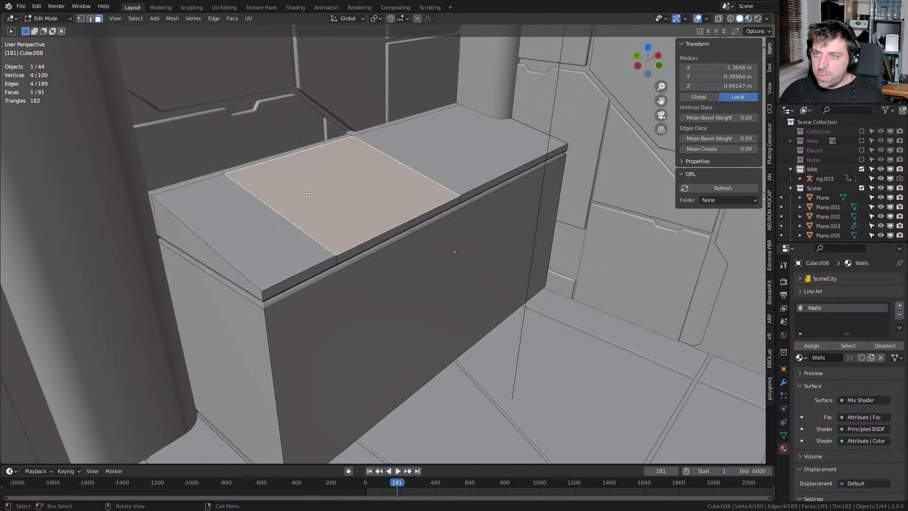
{"action": "key", "text": "e"}
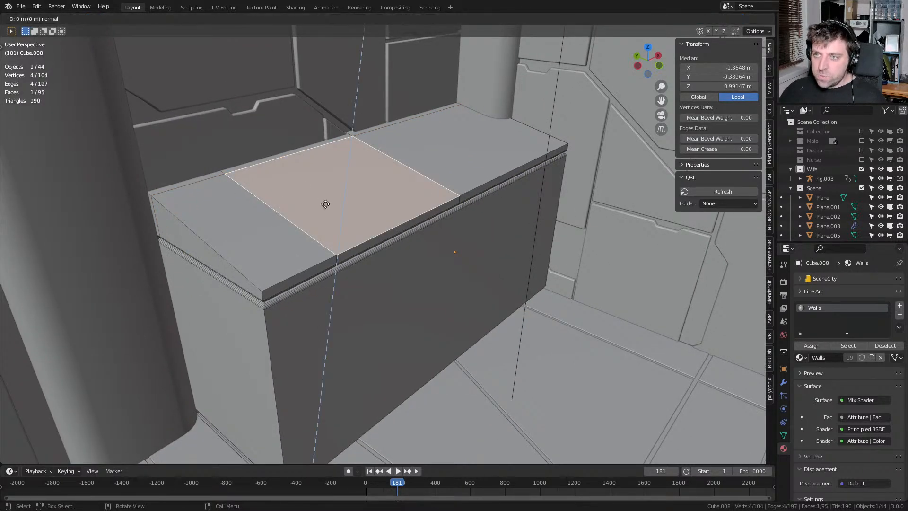
{"action": "left_click", "coordinate": [324, 208]}
{"action": "type", "text": "sz0"}
{"action": "key", "text": "Return"}
Lower the flattened face about 0.031 m along Z to the level of the top's front edge
{"action": "scroll", "coordinate": [327, 215], "scroll_direction": "up", "scroll_amount": 5}
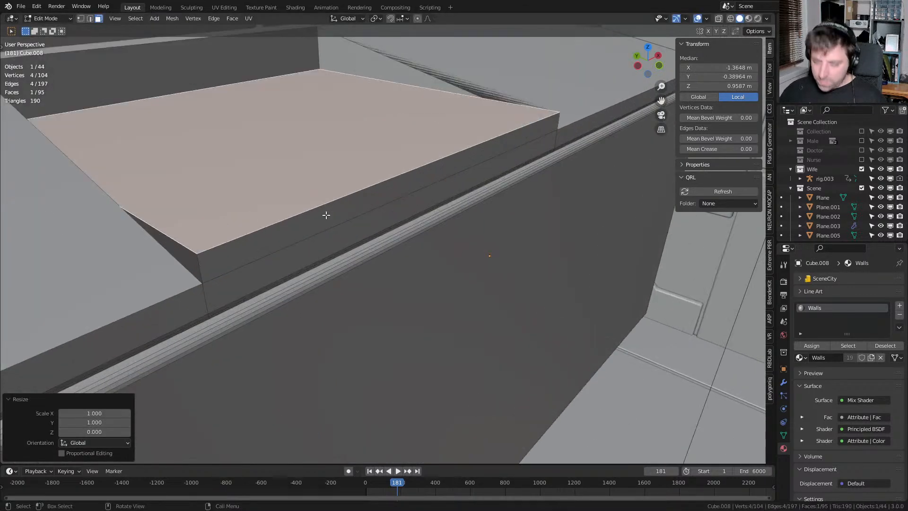
{"action": "key", "text": "g"}
{"action": "key", "text": "z"}
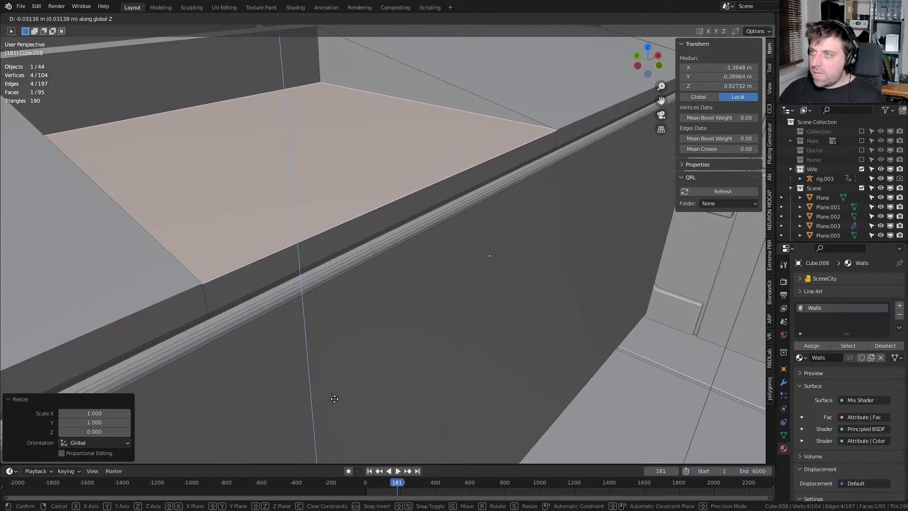
{"action": "left_click", "coordinate": [335, 399]}
{"action": "scroll", "coordinate": [290, 256], "scroll_direction": "down", "scroll_amount": 5}
{"action": "key", "text": "Tab"}
{"action": "middle_click_drag", "start_coordinate": [282, 254], "coordinate": [213, 280]}
{"action": "key", "text": "Tab"}
Scale the rear wall face of the recess to about 0.579 along X, then leave Edit Mode
{"action": "middle_click_drag", "start_coordinate": [318, 227], "coordinate": [294, 189]}
{"action": "scroll", "coordinate": [307, 221], "scroll_direction": "up", "scroll_amount": 4}
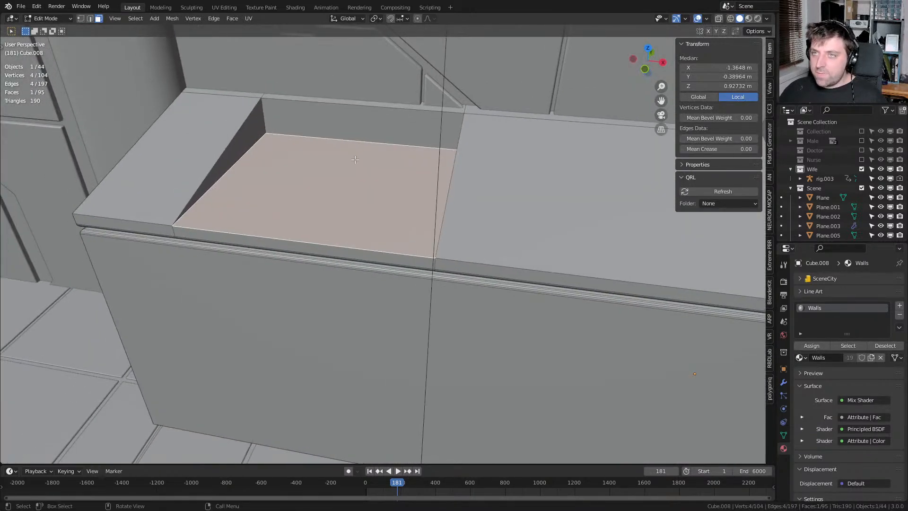
{"action": "left_click", "coordinate": [370, 123]}
{"action": "key", "text": "s"}
{"action": "key", "text": "x"}
{"action": "left_click", "coordinate": [497, 171]}
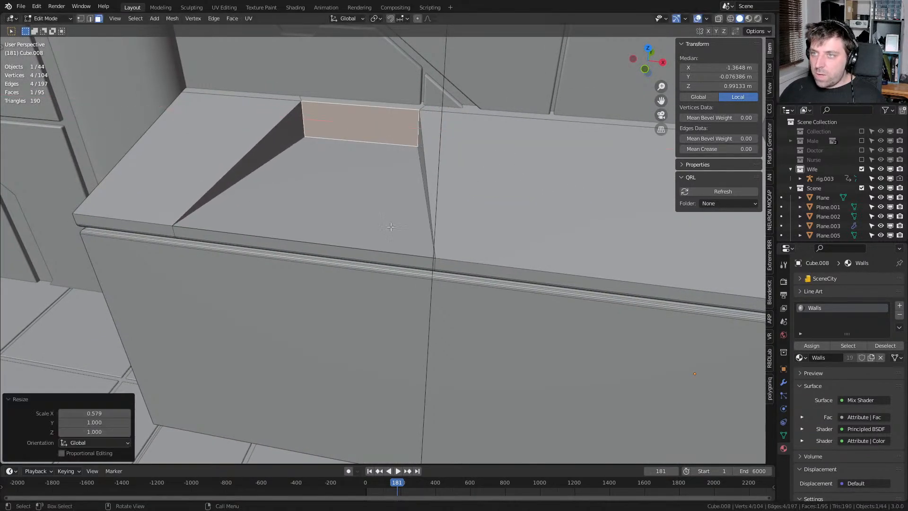
{"action": "scroll", "coordinate": [395, 222], "scroll_direction": "down", "scroll_amount": 4}
{"action": "key", "text": "Tab"}
{"action": "middle_click_drag", "start_coordinate": [322, 237], "coordinate": [424, 231]}
{"action": "middle_click_drag", "start_coordinate": [360, 217], "coordinate": [456, 296]}
{"action": "scroll", "coordinate": [382, 245], "scroll_direction": "down", "scroll_amount": 3}
{"action": "scroll", "coordinate": [550, 310], "scroll_direction": "down", "scroll_amount": 2}
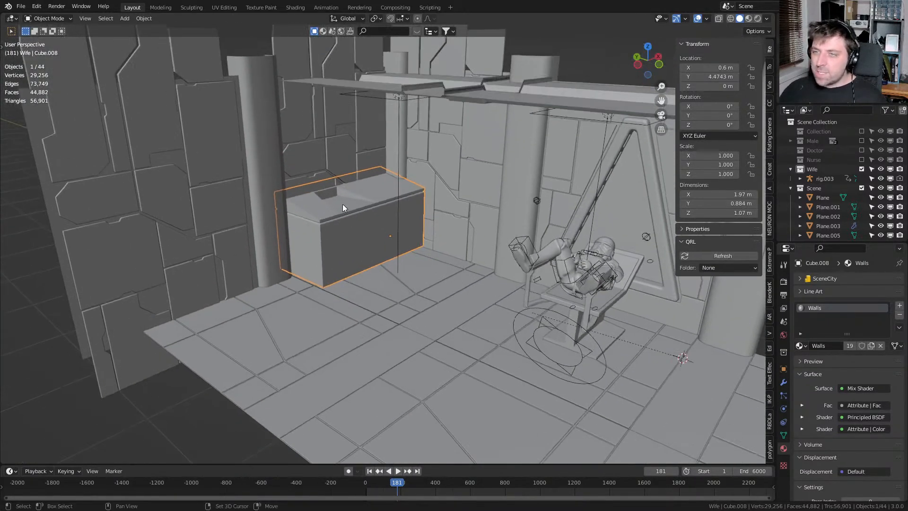
Add a cylinder in the recess of the box's top and scale its mesh down to about 0.141 m in every dimension
{"action": "middle_click_drag", "start_coordinate": [367, 208], "coordinate": [420, 279], "text": "shift"}
{"action": "scroll", "coordinate": [420, 278], "scroll_direction": "up", "scroll_amount": 3}
{"action": "scroll", "coordinate": [420, 300], "scroll_direction": "up", "scroll_amount": 5}
{"action": "middle_click_drag", "start_coordinate": [471, 339], "coordinate": [346, 294], "text": "shift"}
{"action": "key", "text": "shift+a"}
{"action": "mouse_move", "coordinate": [319, 241]}
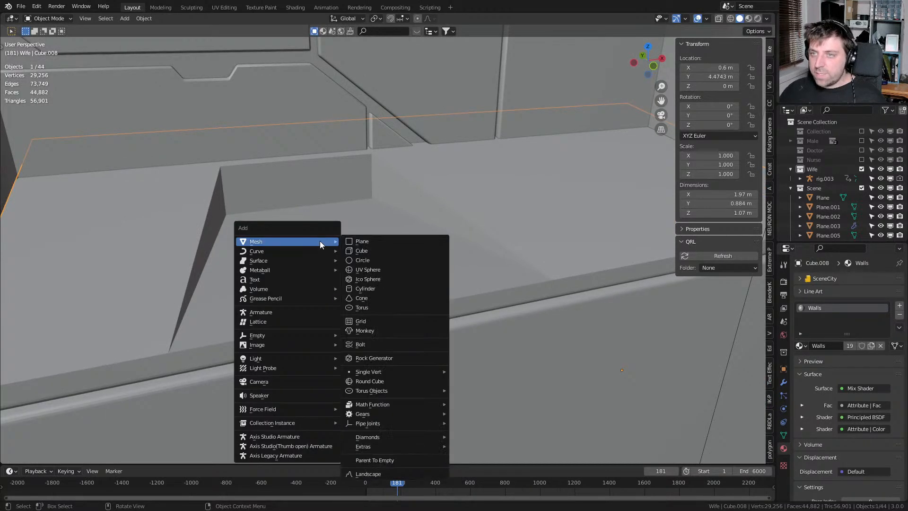
{"action": "left_click", "coordinate": [373, 288]}
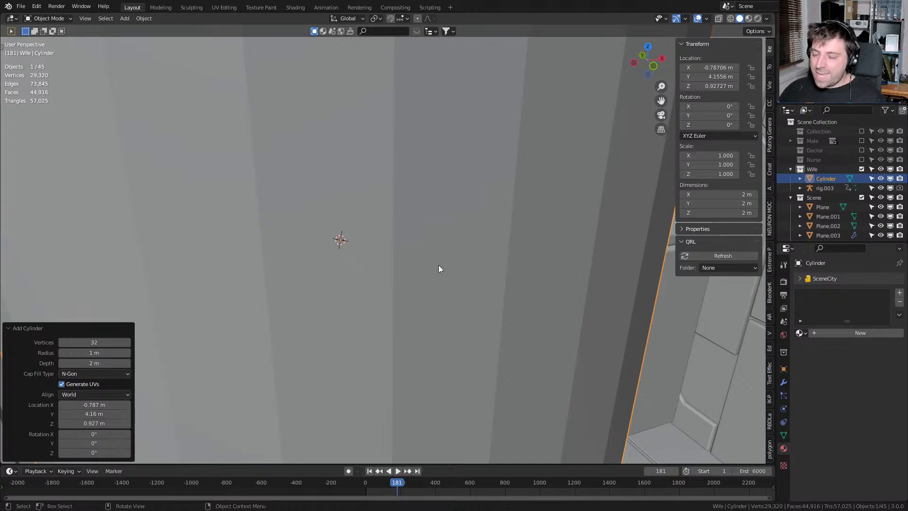
{"action": "key", "text": "Tab"}
{"action": "scroll", "coordinate": [435, 353], "scroll_direction": "down", "scroll_amount": 6}
{"action": "key", "text": "s"}
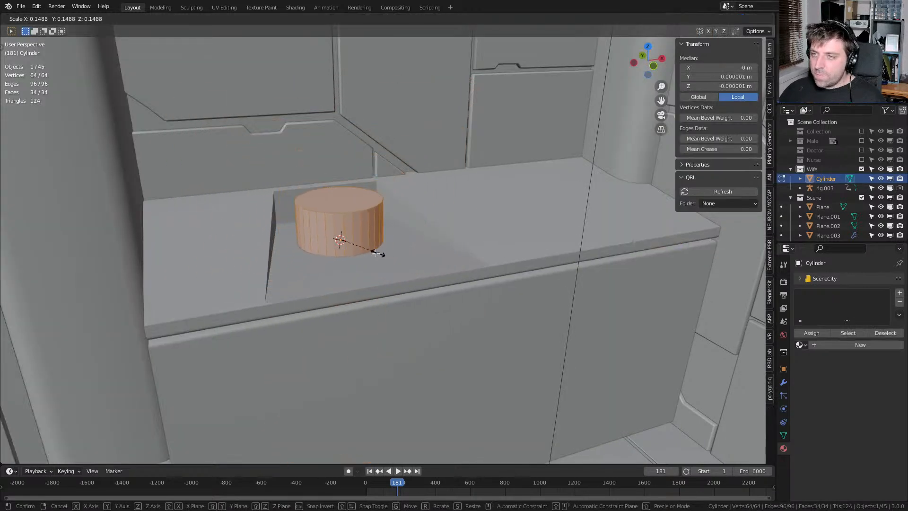
{"action": "left_click", "coordinate": [357, 252]}
{"action": "key", "text": "Tab"}
{"action": "key", "text": "g"}
{"action": "key", "text": "z"}
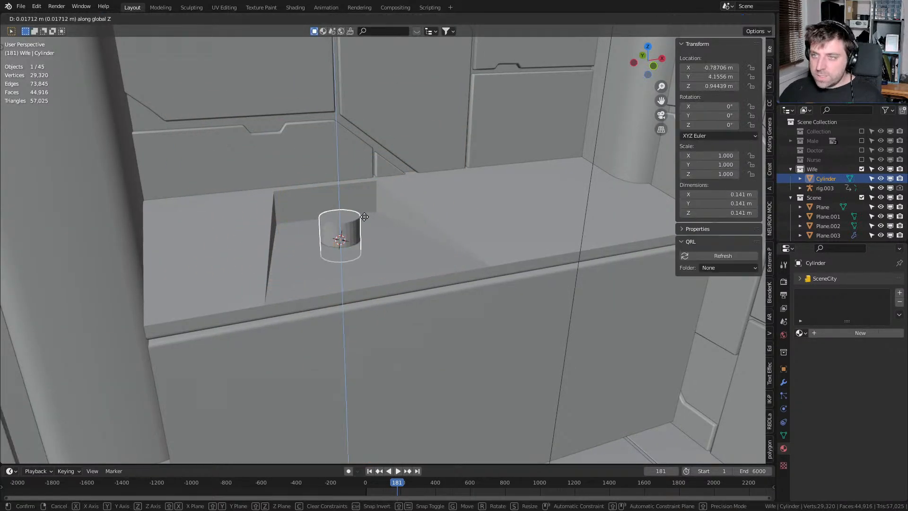
{"action": "right_click", "coordinate": [379, 260]}
Move the cylinder's mesh up about 0.07 m along Z in the side wireframe view so its base sits on the recess floor
{"action": "key", "text": "Tab"}
{"action": "middle_click_drag", "start_coordinate": [390, 298], "coordinate": [409, 271], "text": "shift"}
{"action": "key", "text": "KP_3"}
{"action": "key", "text": "z"}
{"action": "left_click", "coordinate": [372, 275]}
{"action": "middle_click_drag", "start_coordinate": [366, 209], "coordinate": [377, 263], "text": "shift"}
{"action": "scroll", "coordinate": [377, 264], "scroll_direction": "up", "scroll_amount": 4}
{"action": "key", "text": "g"}
{"action": "key", "text": "z"}
{"action": "left_click", "coordinate": [420, 193]}
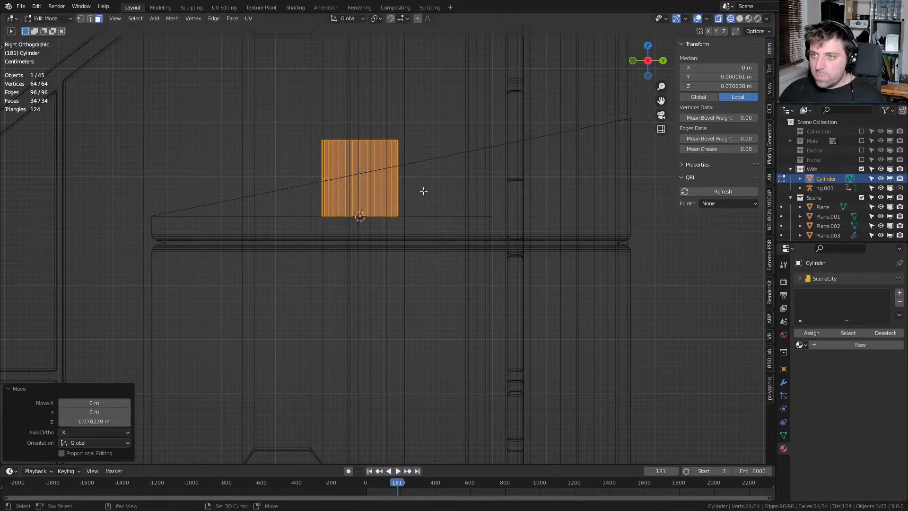
Return to solid shading and scale the cylinder's mesh to about 0.653 in X and Y, keeping its height
{"action": "middle_click_drag", "start_coordinate": [421, 193], "coordinate": [454, 223]}
{"action": "key", "text": "z"}
{"action": "left_click", "coordinate": [520, 225]}
{"action": "key", "text": "s"}
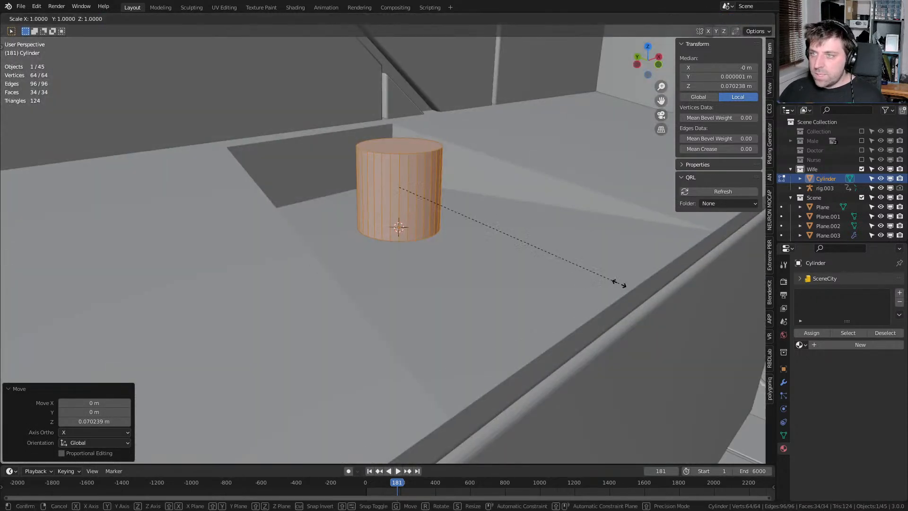
{"action": "key", "text": "shift+z"}
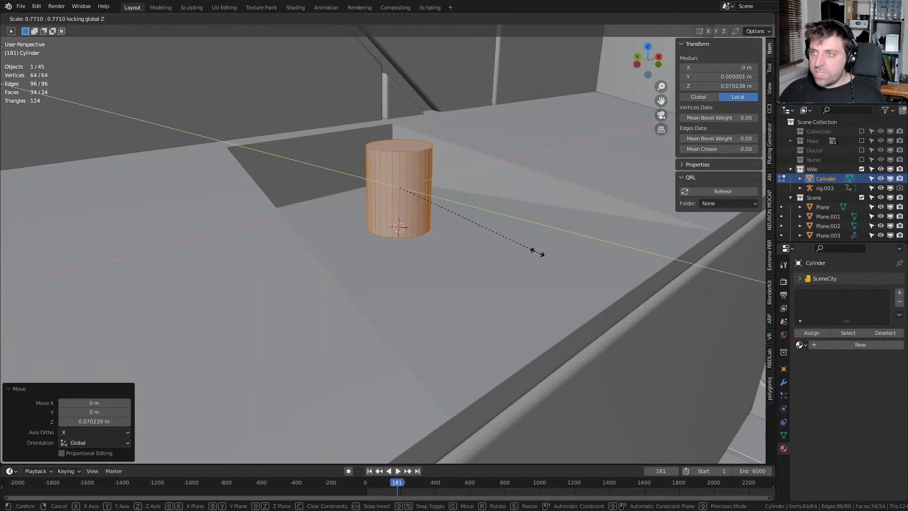
{"action": "left_click", "coordinate": [473, 244]}
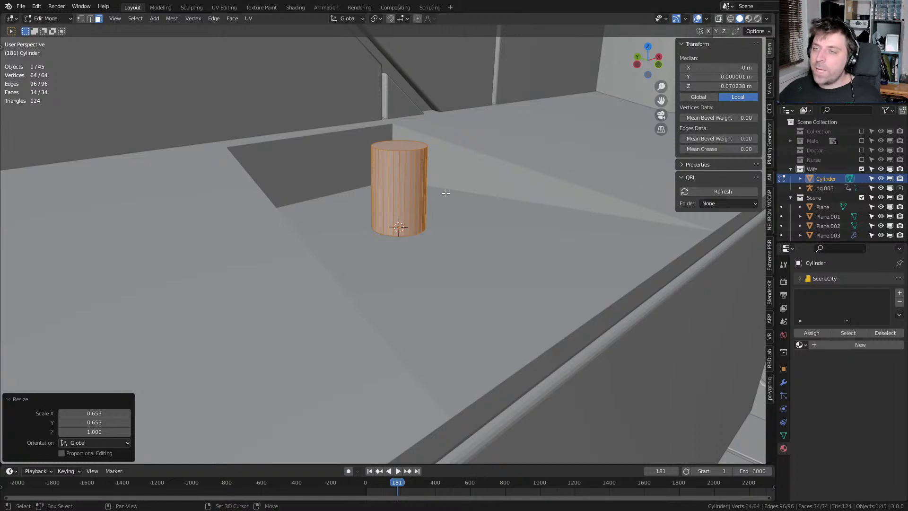
Add a horizontal loop cut around the cylinder and slide it toward the top, to a factor of about -0.704
{"action": "middle_click_drag", "start_coordinate": [452, 208], "coordinate": [431, 251], "text": "shift"}
{"action": "scroll", "coordinate": [432, 251], "scroll_direction": "up", "scroll_amount": 3}
{"action": "key", "text": "ctrl+r"}
{"action": "left_click", "coordinate": [411, 249]}
{"action": "left_click", "coordinate": [413, 199]}
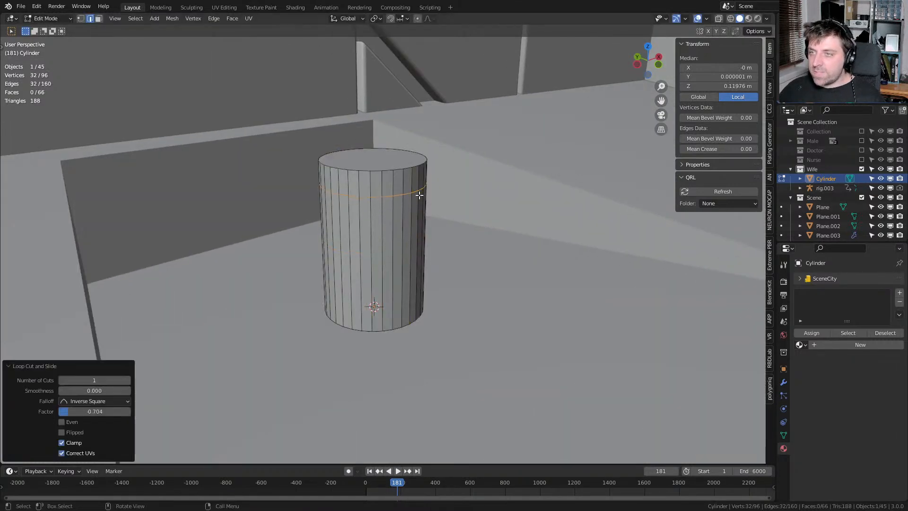
Bevel the cylinder's upper edge loop with 2 segments, about 0.001 m wide, and shrink its middle loop inward to form a thin groove
{"action": "key", "text": "ctrl+b"}
{"action": "scroll", "coordinate": [512, 289], "scroll_direction": "down", "scroll_amount": 3}
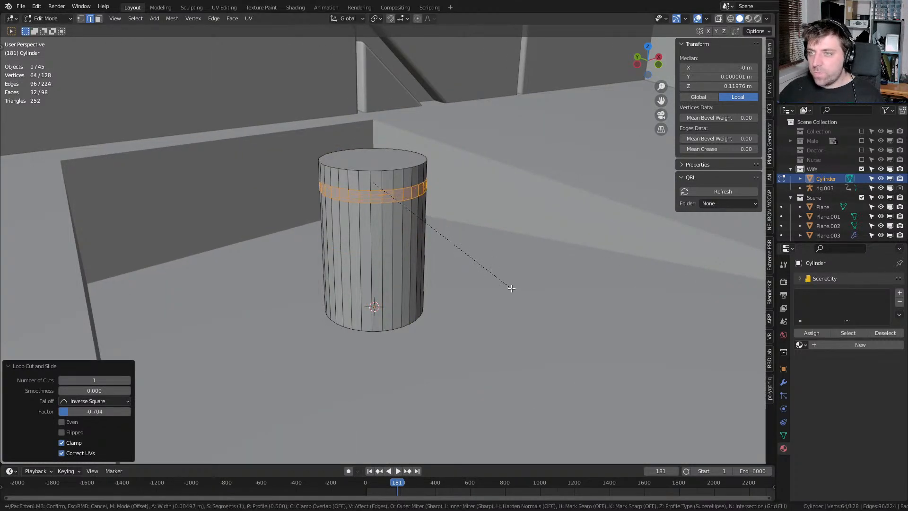
{"action": "left_click", "coordinate": [487, 260]}
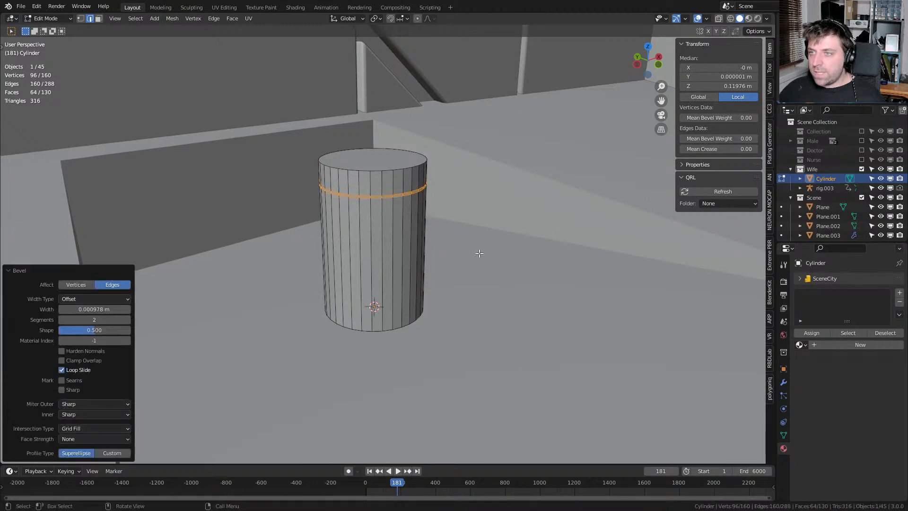
{"action": "key", "text": "ctrl+KP_Subtract"}
{"action": "key", "text": "alt+s"}
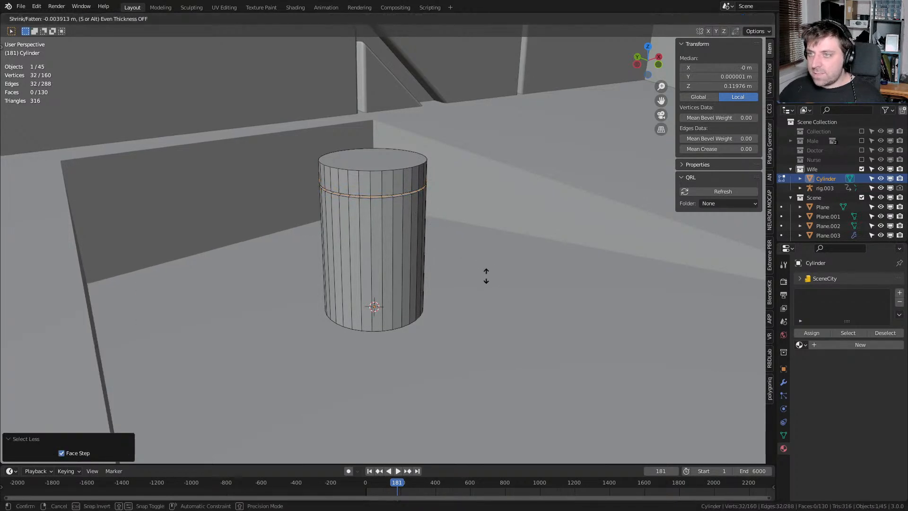
{"action": "left_click", "coordinate": [476, 263]}
Select the ring of side faces above the groove and scale it slightly outward in X and Y to form a lid
{"action": "middle_click_drag", "start_coordinate": [429, 210], "coordinate": [430, 240], "text": "shift"}
{"action": "scroll", "coordinate": [430, 240], "scroll_direction": "up", "scroll_amount": 3}
{"action": "key", "text": "3"}
{"action": "left_click", "coordinate": [389, 199], "text": "alt"}
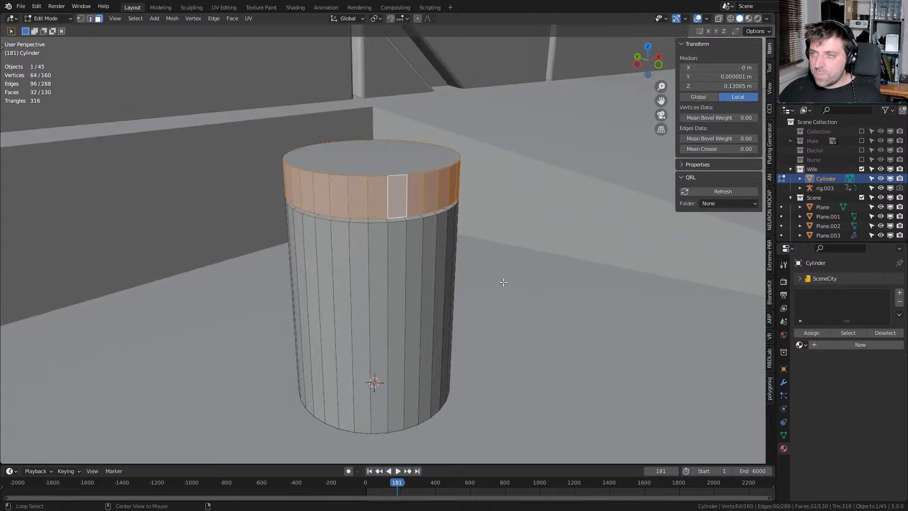
{"action": "key", "text": "s"}
{"action": "key", "text": "shift+z"}
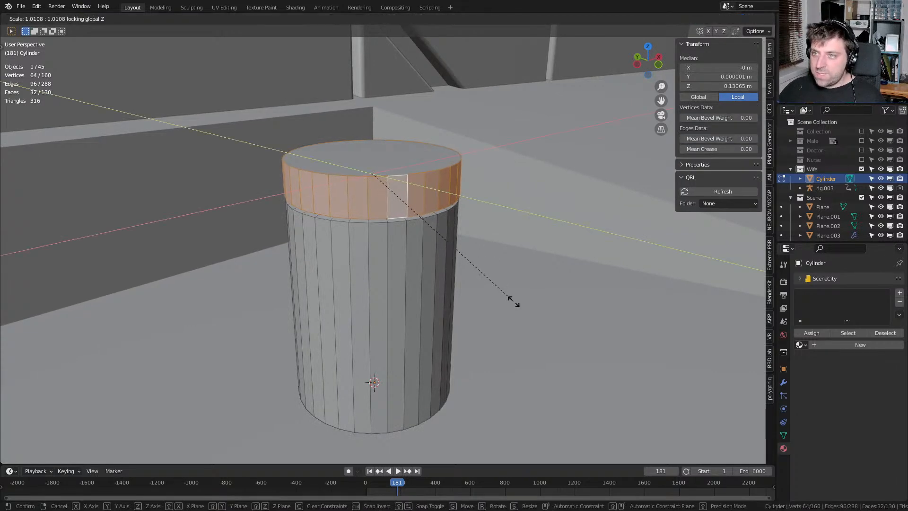
{"action": "left_click", "coordinate": [541, 360]}
Bevel the edge loop around the top rim of the lid to round it
{"action": "key", "text": "2"}
{"action": "left_click", "coordinate": [419, 175], "text": "alt"}
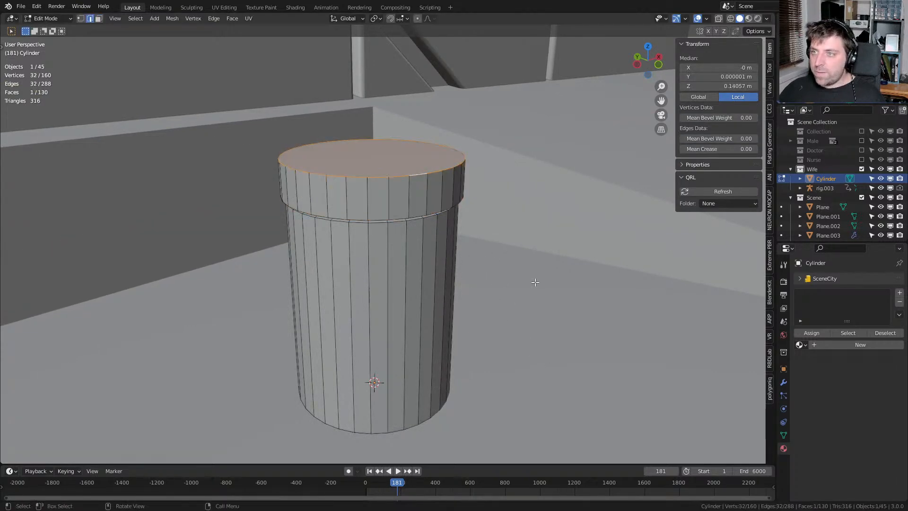
{"action": "key", "text": "ctrl+b"}
{"action": "left_click", "coordinate": [582, 369]}
Bevel the two edge loops of the groove under the lid with 2 segments and a width of about 0.0005 m
{"action": "left_click", "coordinate": [397, 228], "text": "alt"}
{"action": "key", "text": "alt+shift"}
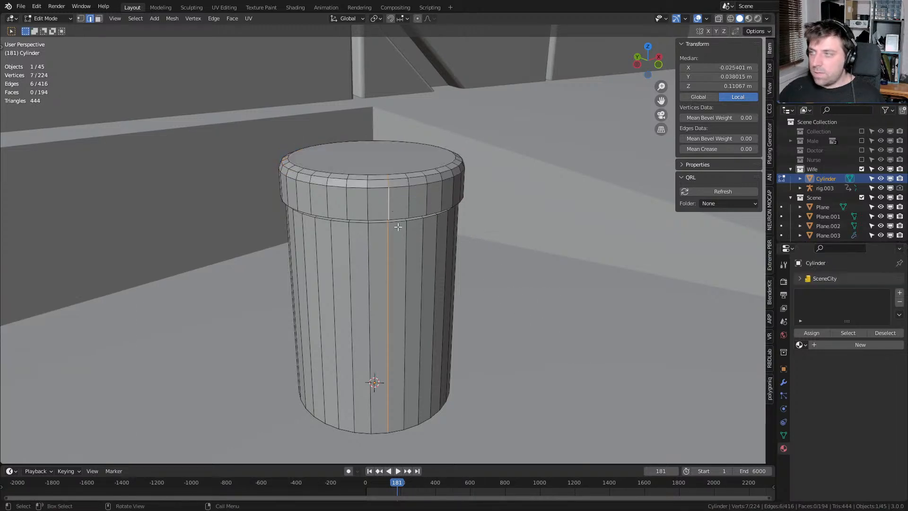
{"action": "left_click", "coordinate": [399, 220], "text": "alt"}
{"action": "key", "text": "ctrl+b"}
{"action": "left_click", "coordinate": [529, 304]}
{"action": "scroll", "coordinate": [444, 265], "scroll_direction": "down", "scroll_amount": 2}
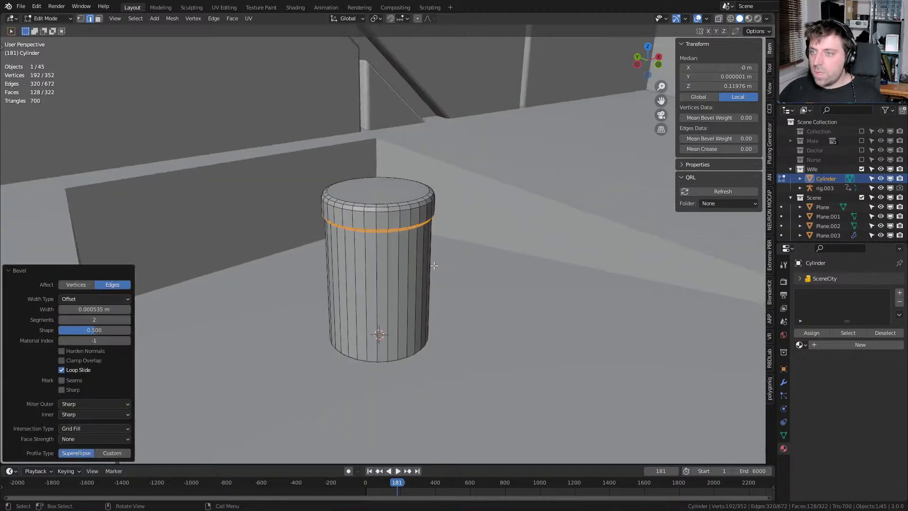
Select the container's whole mesh and apply Shade Smooth to its faces
{"action": "key", "text": "F3"}
{"action": "key", "text": "Escape"}
{"action": "key", "text": "a"}
{"action": "key", "text": "F3"}
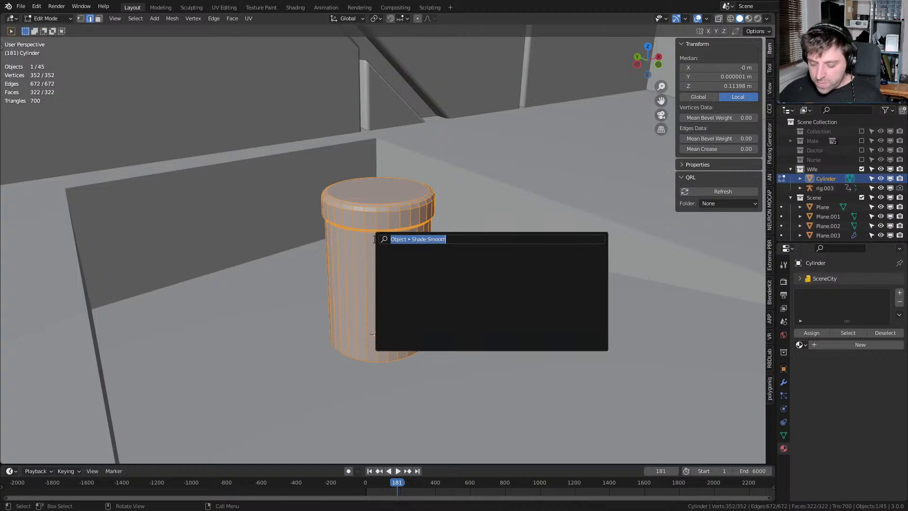
{"action": "type", "text": "smoo"}
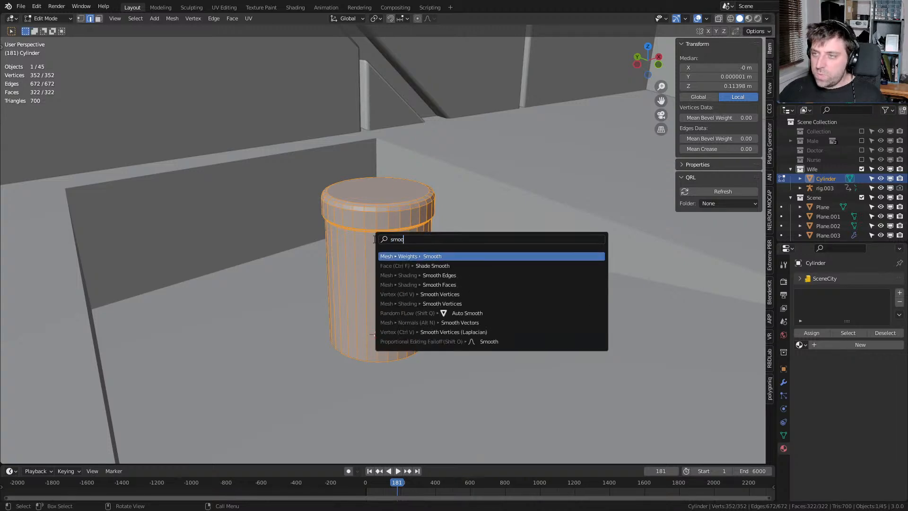
{"action": "key", "text": "Return"}
{"action": "key", "text": "F3"}
{"action": "type", "text": "shade"}
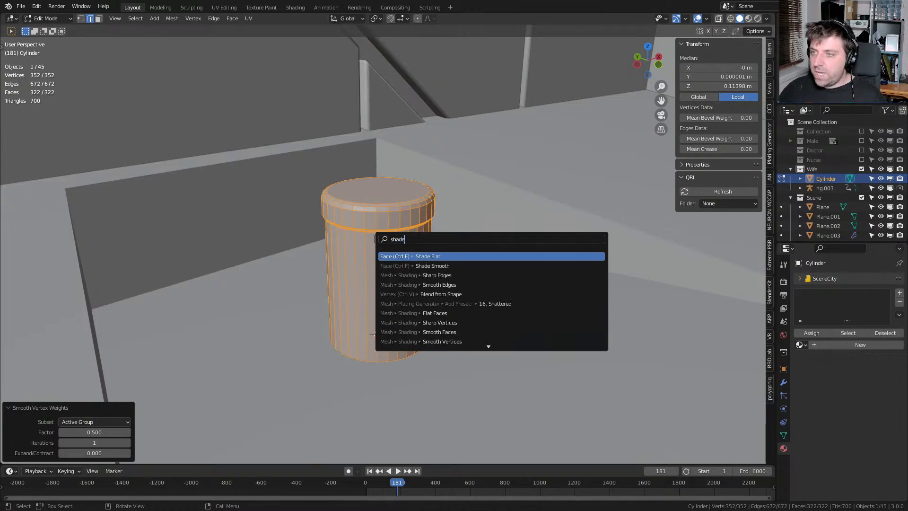
{"action": "key", "text": "Down"}
{"action": "key", "text": "Return"}
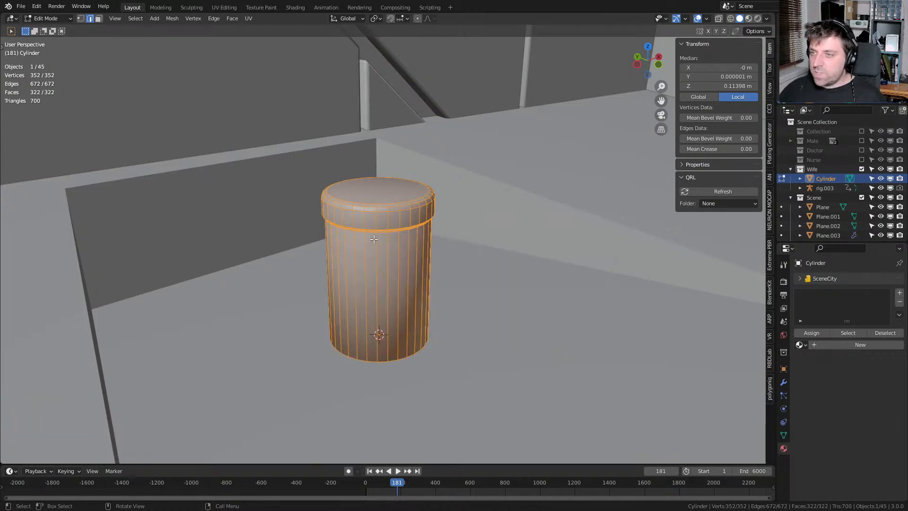
Enable Auto Smooth at 30° for the container's normals and check the shading in Object Mode
{"action": "left_click", "coordinate": [784, 435]}
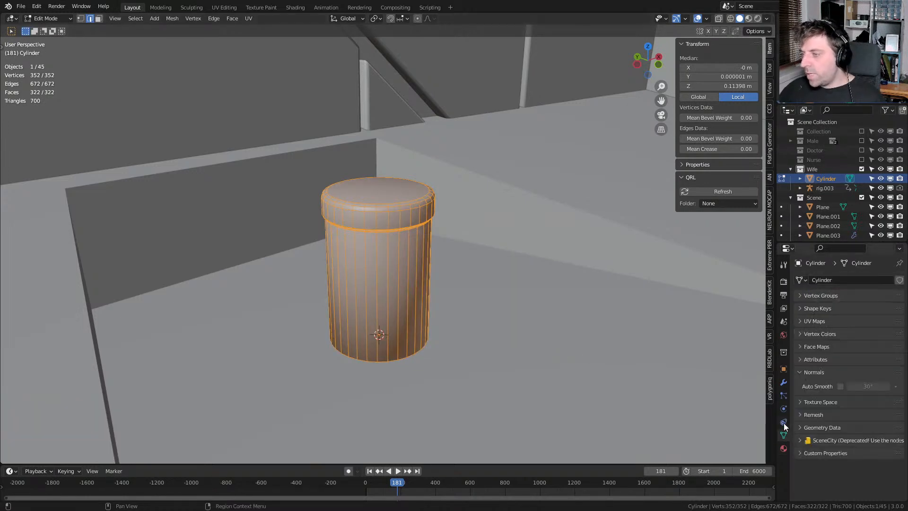
{"action": "left_click", "coordinate": [840, 386]}
{"action": "scroll", "coordinate": [503, 307], "scroll_direction": "down", "scroll_amount": 2}
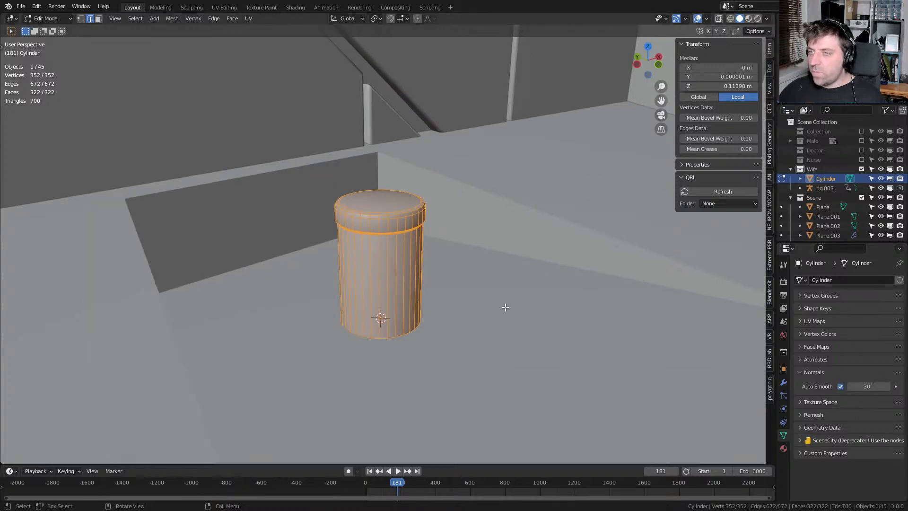
{"action": "key", "text": "Tab"}
{"action": "key", "text": "z"}
{"action": "left_click", "coordinate": [473, 291]}
{"action": "mouse_move", "coordinate": [456, 296]}
{"action": "middle_mouse_down"}
{"action": "mouse_move", "coordinate": [447, 279]}
{"action": "mouse_move", "coordinate": [456, 257]}
{"action": "mouse_move", "coordinate": [434, 298]}
{"action": "mouse_move", "coordinate": [479, 362]}
{"action": "middle_mouse_up"}
Bevel the container's bottom edge loop with 8 segments and a width of about 0.0066 m, then return to Object Mode
{"action": "key", "text": "Tab"}
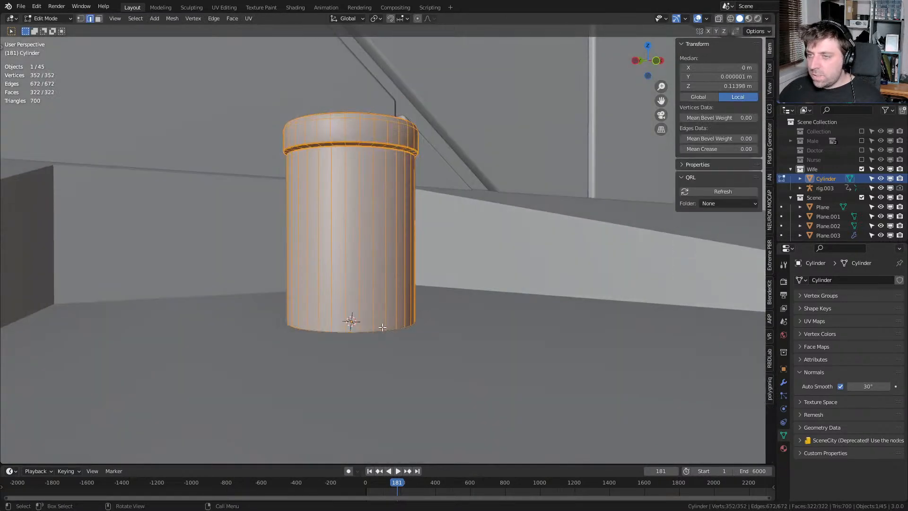
{"action": "key", "text": "ctrl+b"}
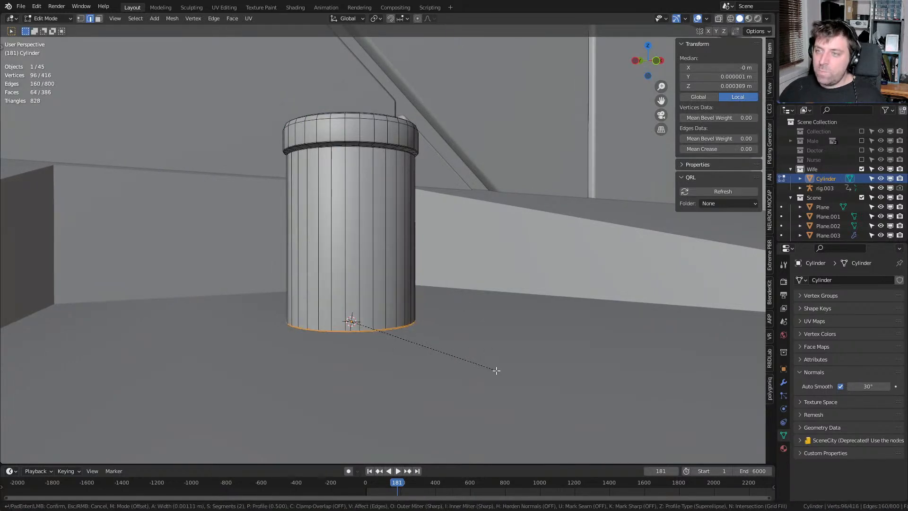
{"action": "scroll", "coordinate": [562, 402], "scroll_direction": "up", "scroll_amount": 7}
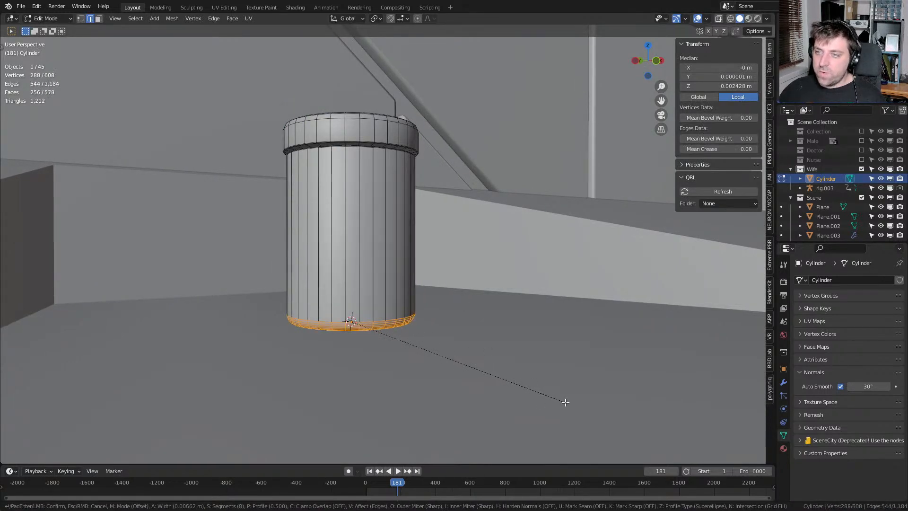
{"action": "left_click", "coordinate": [565, 402]}
{"action": "key", "text": "Tab"}
{"action": "middle_click_drag", "start_coordinate": [393, 251], "coordinate": [370, 276]}
{"action": "scroll", "coordinate": [465, 293], "scroll_direction": "down", "scroll_amount": 2}
{"action": "scroll", "coordinate": [373, 286], "scroll_direction": "up", "scroll_amount": 3}
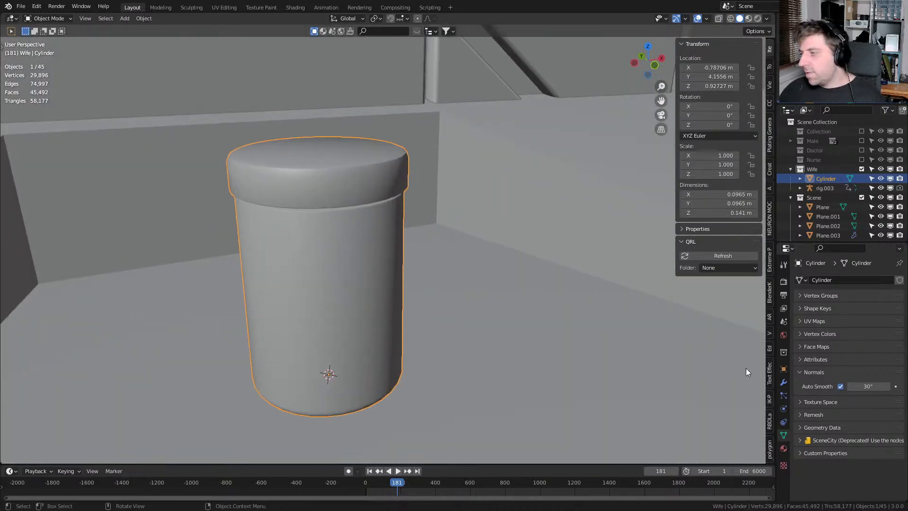
Create and name a new metal material for the container, with Metallic 1.000 and Specular 0.000
{"action": "left_click", "coordinate": [784, 448]}
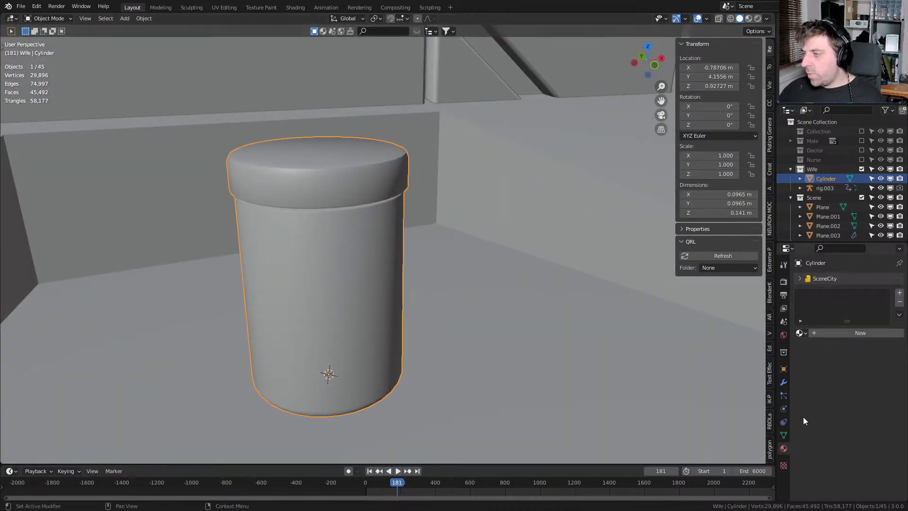
{"action": "left_click", "coordinate": [835, 333]}
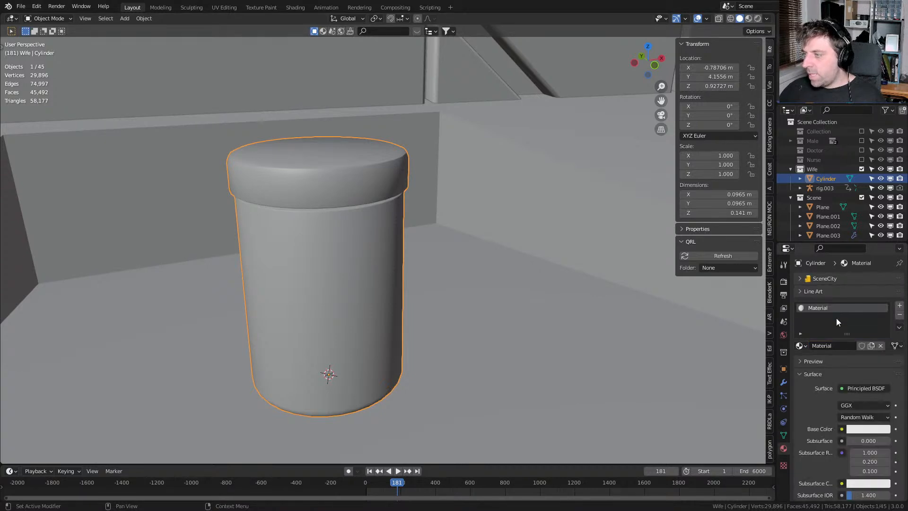
{"action": "double_click", "coordinate": [825, 346]}
{"action": "type", "text": "Meta"}
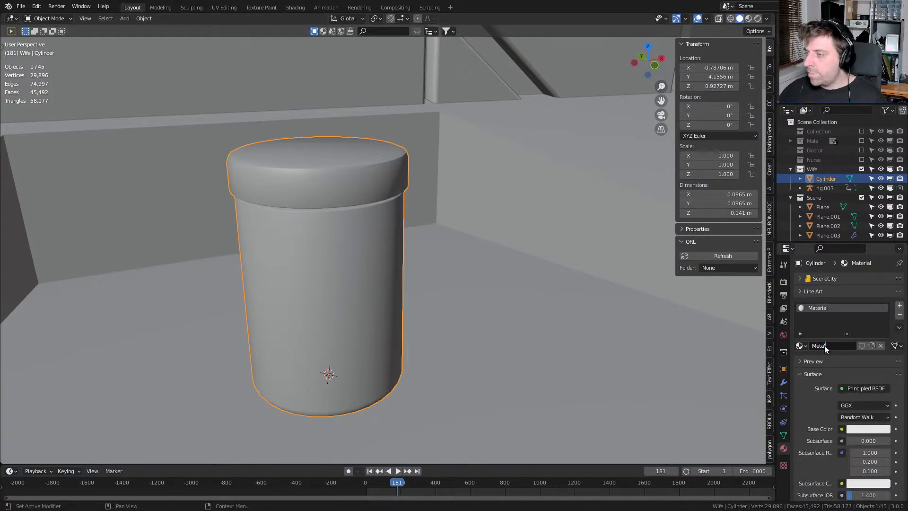
{"action": "scroll", "coordinate": [833, 370], "scroll_direction": "down", "scroll_amount": 5}
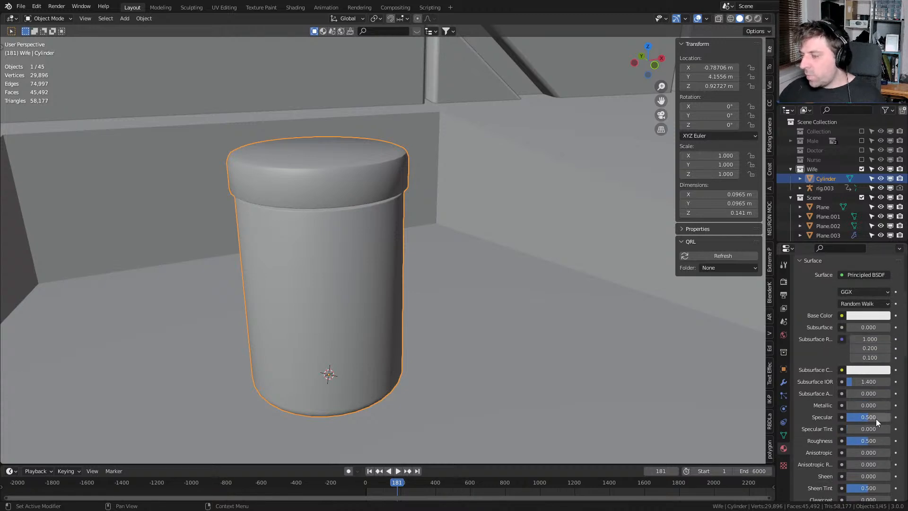
{"action": "left_click_drag", "start_coordinate": [857, 404], "coordinate": [891, 406]}
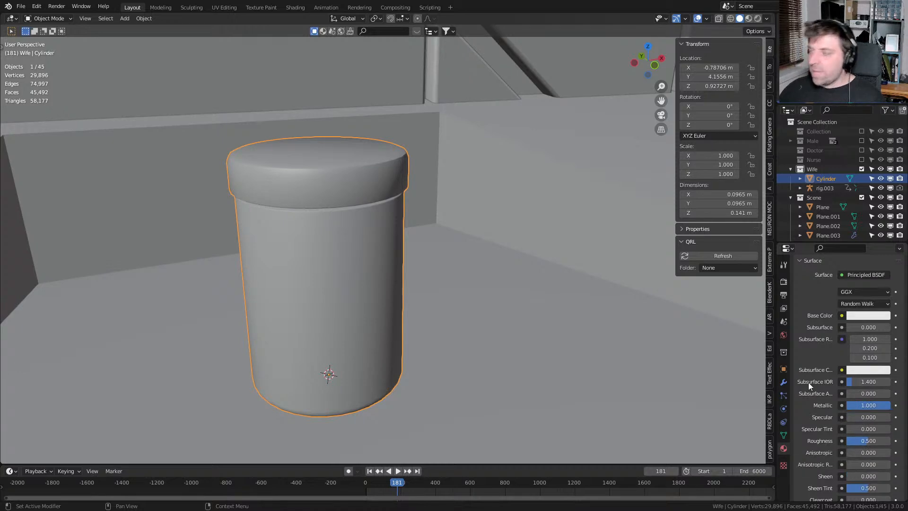
Switch the viewport to rendered shading and examine the metal container on the cabinet
{"action": "left_click", "coordinate": [757, 19]}
{"action": "scroll", "coordinate": [445, 235], "scroll_direction": "down", "scroll_amount": 3}
{"action": "middle_click_drag", "start_coordinate": [421, 260], "coordinate": [456, 231], "text": "shift"}
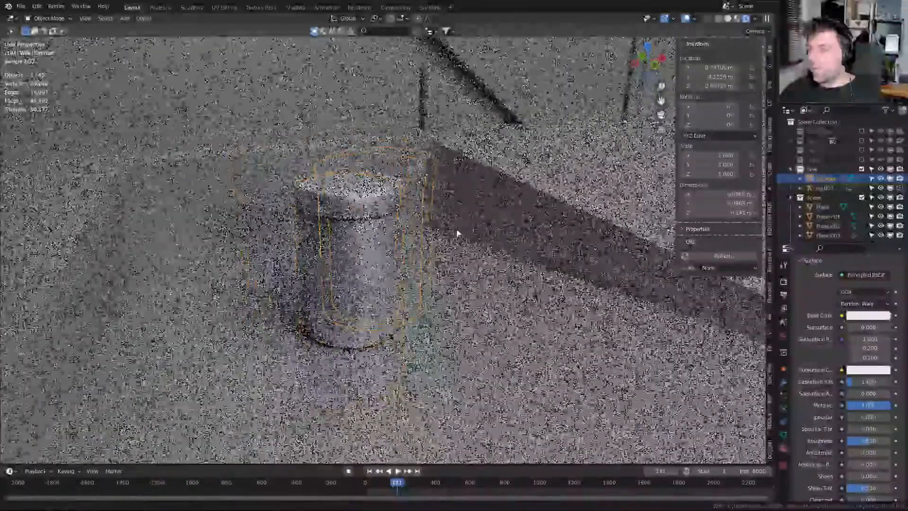
{"action": "scroll", "coordinate": [402, 277], "scroll_direction": "down", "scroll_amount": 4}
{"action": "middle_click_drag", "start_coordinate": [401, 278], "coordinate": [364, 290]}
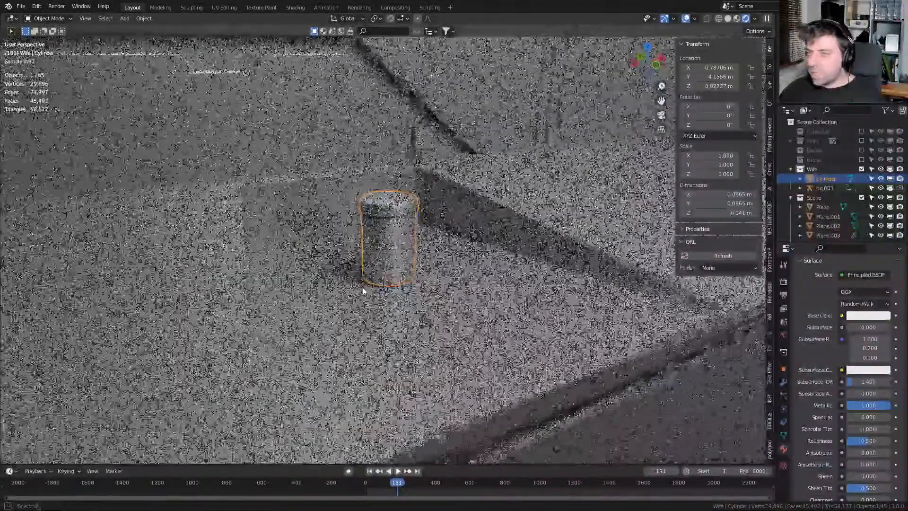
{"action": "scroll", "coordinate": [423, 293], "scroll_direction": "down", "scroll_amount": 6}
Enter Edit Mode on the cabinet and select the large front face of its lower body
{"action": "left_click", "coordinate": [488, 292]}
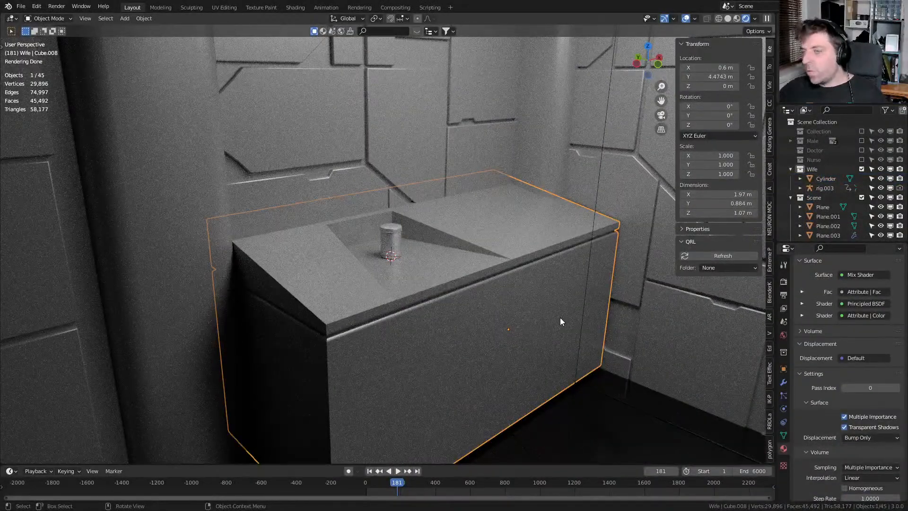
{"action": "left_click", "coordinate": [456, 364]}
{"action": "middle_click_drag", "start_coordinate": [457, 365], "coordinate": [417, 317]}
{"action": "left_click", "coordinate": [455, 343]}
{"action": "key", "text": "Tab"}
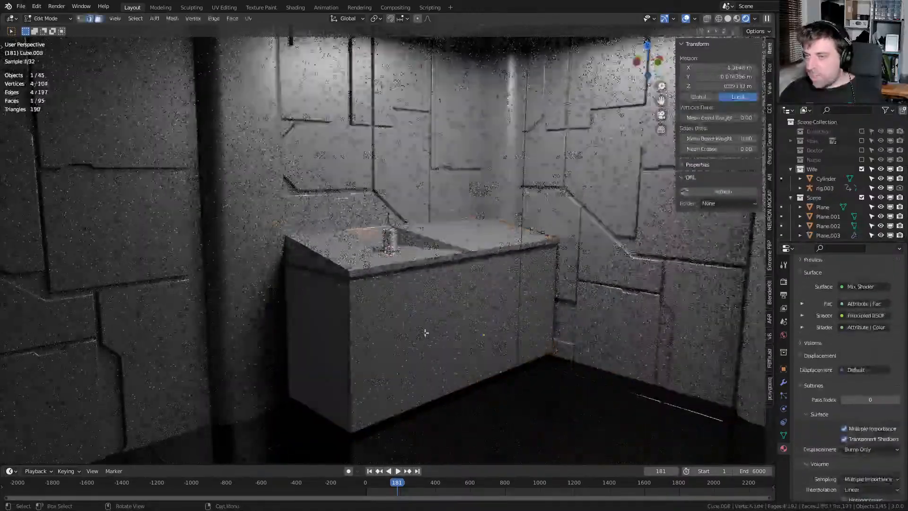
{"action": "left_click", "coordinate": [426, 330]}
{"action": "scroll", "coordinate": [481, 370], "scroll_direction": "up", "scroll_amount": 2}
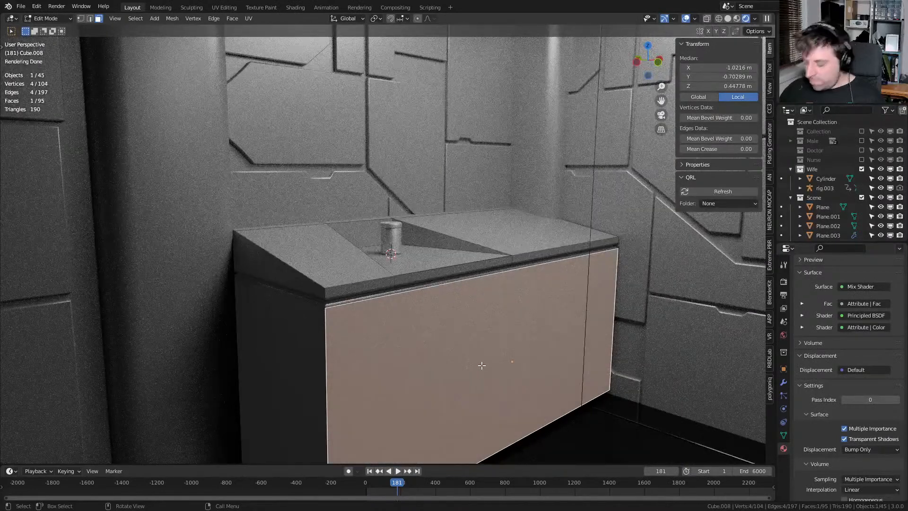
Select all geometry linked to the front face in the right orthographic wireframe view
{"action": "key", "text": "z"}
{"action": "left_click", "coordinate": [416, 364]}
{"action": "key", "text": "KP_1"}
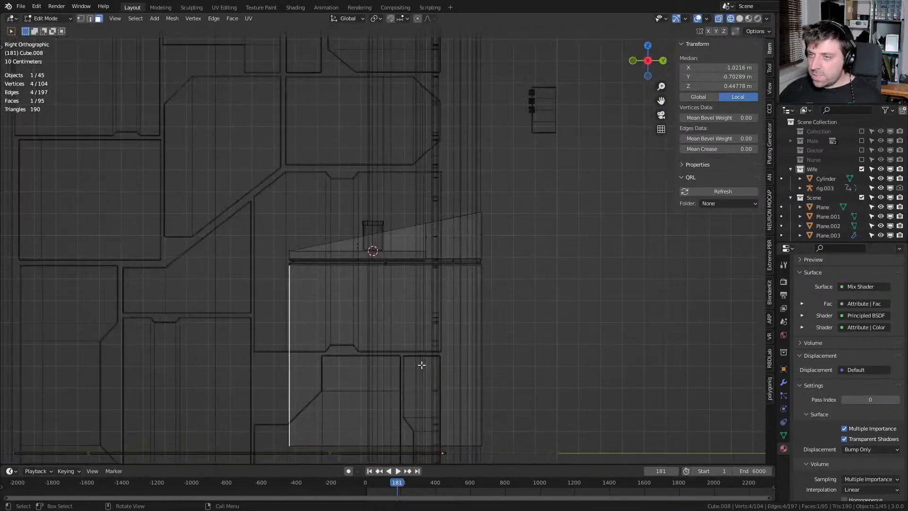
{"action": "key", "text": "KP_3"}
{"action": "key", "text": "ctrl+l"}
{"action": "key", "text": "z"}
{"action": "left_click", "coordinate": [360, 369]}
{"action": "key", "text": "c"}
{"action": "scroll", "coordinate": [477, 270], "scroll_direction": "down", "scroll_amount": 4}
{"action": "middle_click_drag", "start_coordinate": [477, 251], "coordinate": [470, 426]}
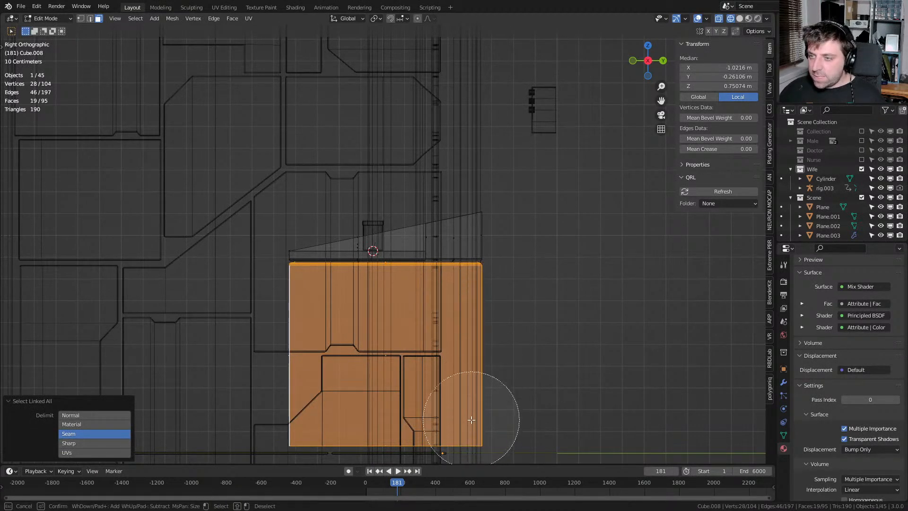
{"action": "key", "text": "Escape"}
{"action": "key", "text": "ctrl+z"}
Deselect the rear vertices of the cabinet's lower body and move its front vertices about 0.043 m along Y
{"action": "key", "text": "c"}
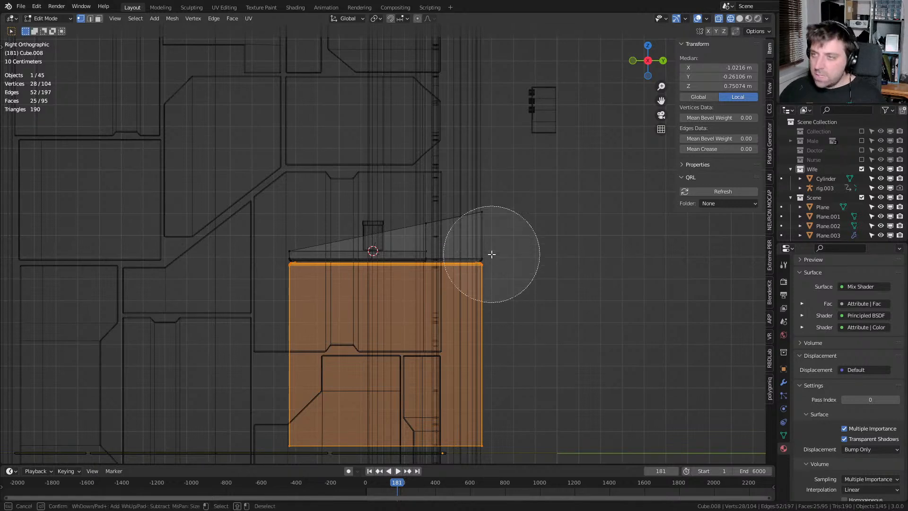
{"action": "middle_click_drag", "start_coordinate": [490, 254], "coordinate": [468, 430]}
{"action": "key", "text": "Escape"}
{"action": "key", "text": "g"}
{"action": "key", "text": "y"}
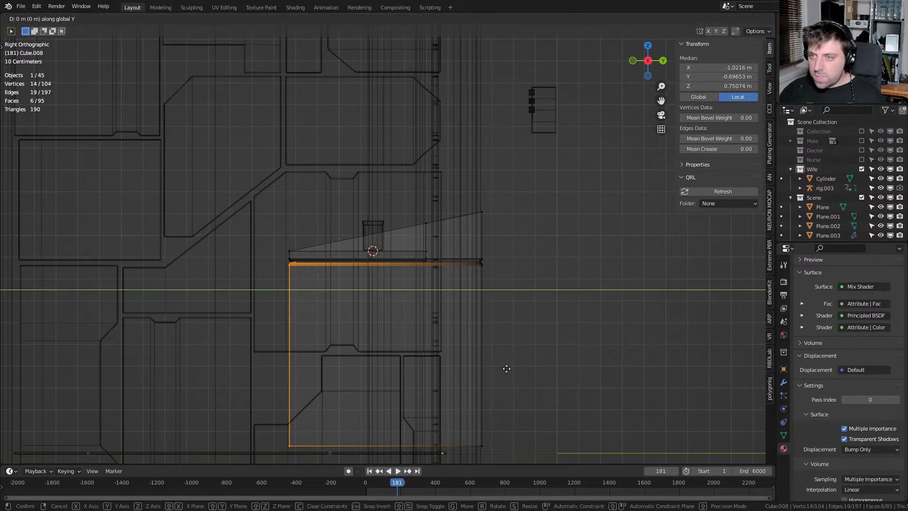
{"action": "left_click", "coordinate": [600, 378]}
In solid shading, select the inner edge loop on the underside of the cabinet top and scale it to about 0.868
{"action": "key", "text": "z"}
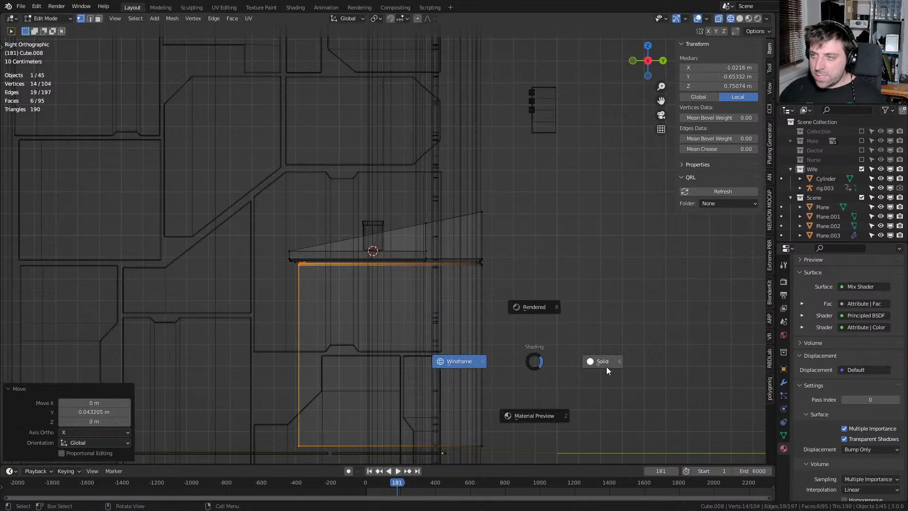
{"action": "left_click", "coordinate": [606, 367]}
{"action": "middle_click_drag", "start_coordinate": [606, 366], "coordinate": [576, 352]}
{"action": "scroll", "coordinate": [575, 351], "scroll_direction": "up", "scroll_amount": 1}
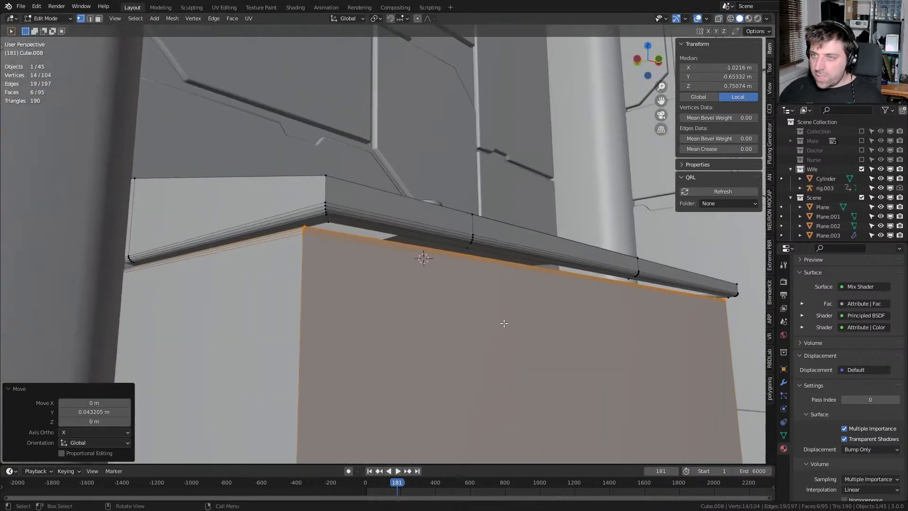
{"action": "left_click", "coordinate": [560, 271], "text": "alt"}
{"action": "key", "text": "s"}
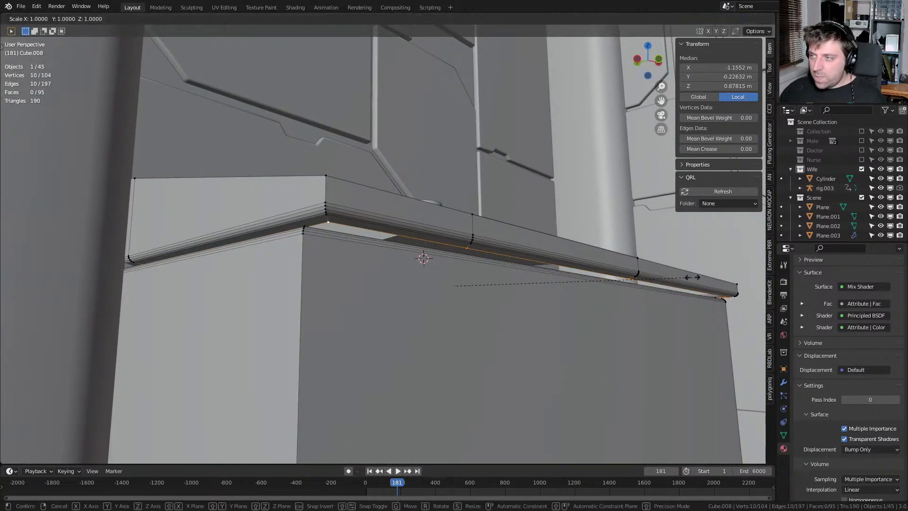
{"action": "left_click", "coordinate": [590, 319]}
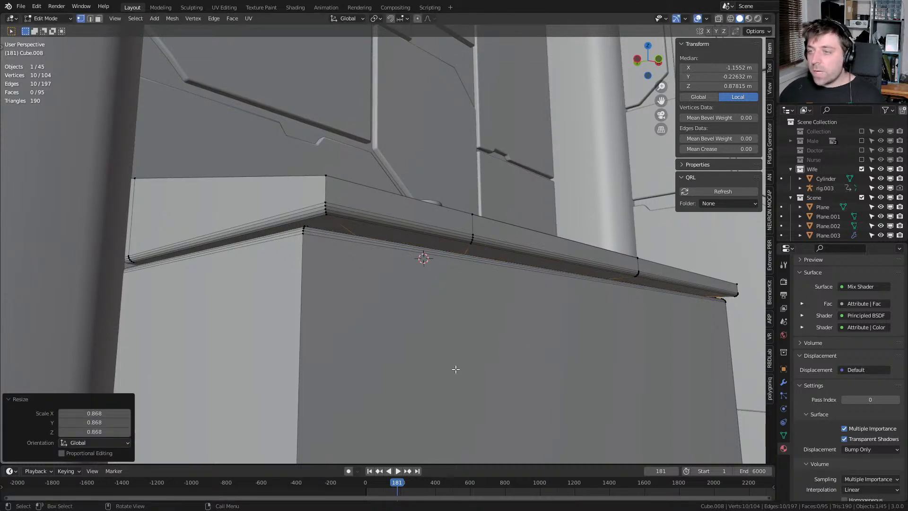
Leave Edit Mode on the cabinet and make the hidden Scene collection visible
{"action": "scroll", "coordinate": [456, 344], "scroll_direction": "down", "scroll_amount": 3}
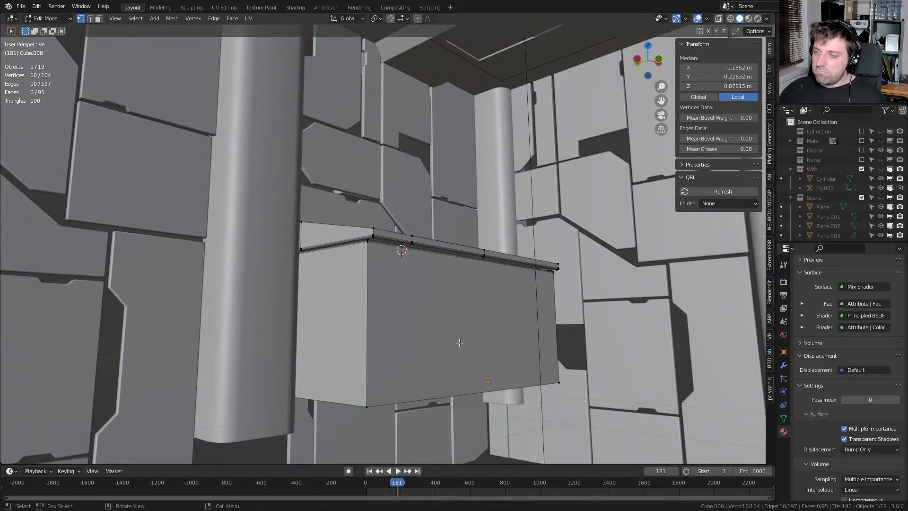
{"action": "scroll", "coordinate": [459, 342], "scroll_direction": "down", "scroll_amount": 2}
{"action": "key", "text": "Tab"}
{"action": "scroll", "coordinate": [860, 225], "scroll_direction": "down", "scroll_amount": 8}
{"action": "scroll", "coordinate": [860, 225], "scroll_direction": "up", "scroll_amount": 8}
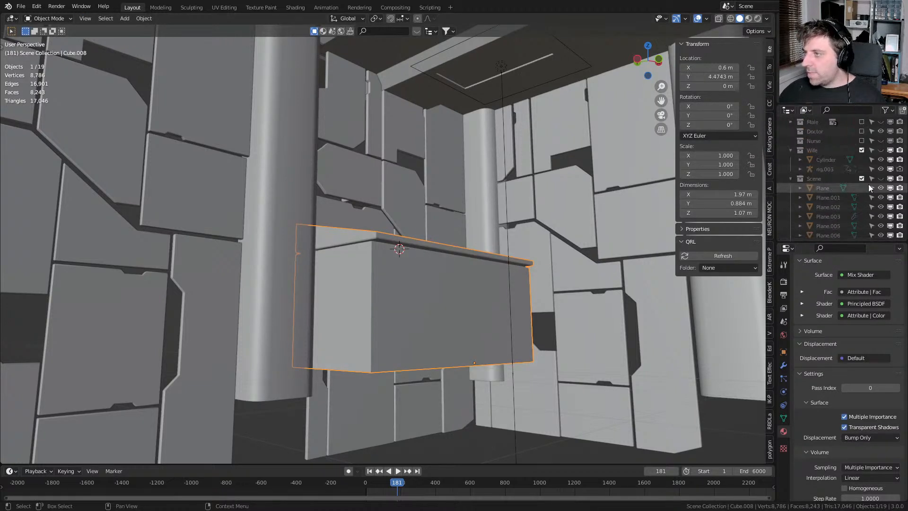
{"action": "scroll", "coordinate": [836, 197], "scroll_direction": "down", "scroll_amount": 2}
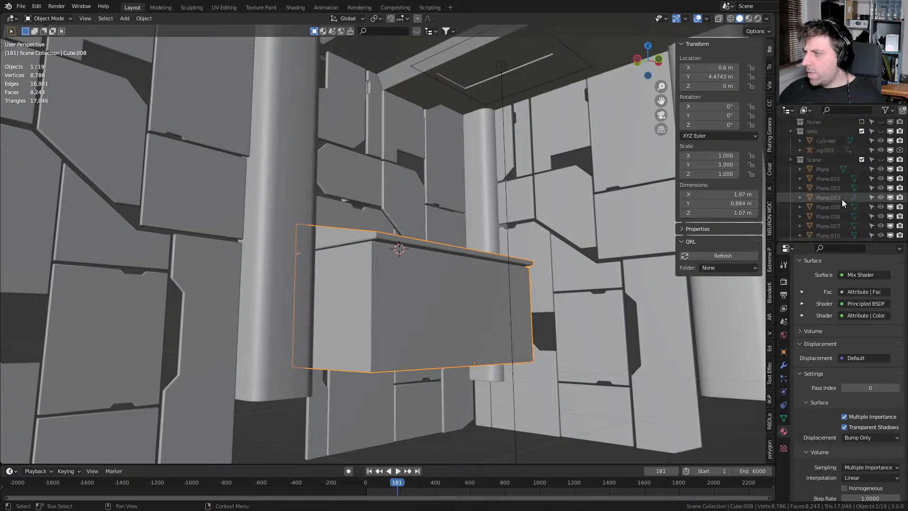
{"action": "left_click", "coordinate": [880, 159]}
{"action": "middle_click_drag", "start_coordinate": [510, 305], "coordinate": [429, 325]}
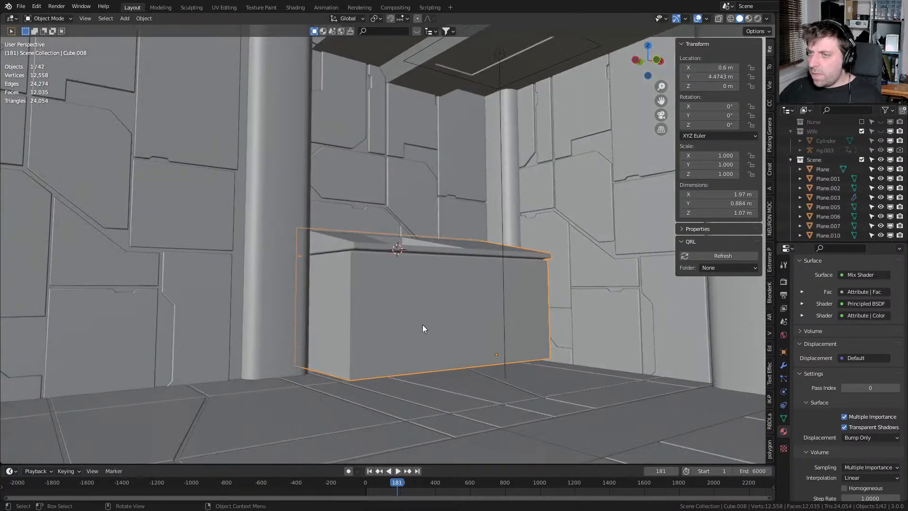
Duplicate the large front face of the cabinet's lower body and move the copy about 0.52 m outward along Y
{"action": "key", "text": "Tab"}
{"action": "key", "text": "3"}
{"action": "left_click", "coordinate": [488, 329]}
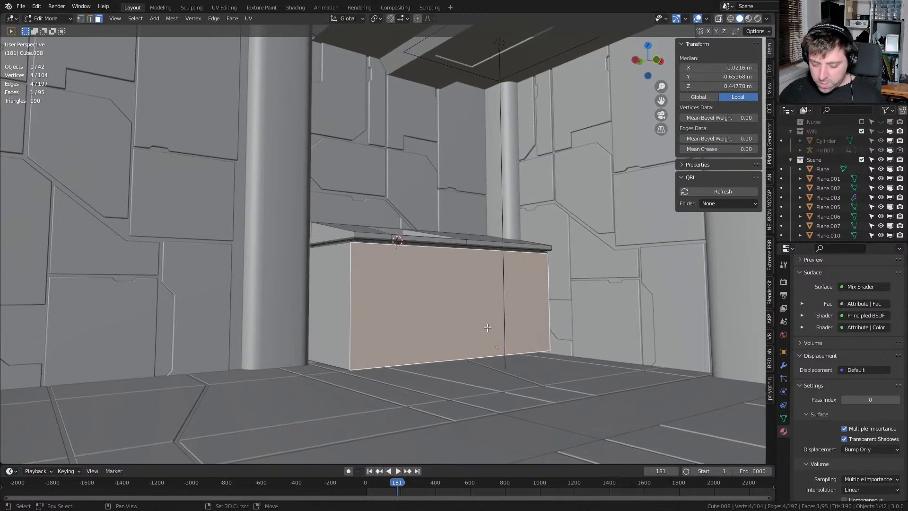
{"action": "key", "text": "shift+d"}
{"action": "key", "text": "x"}
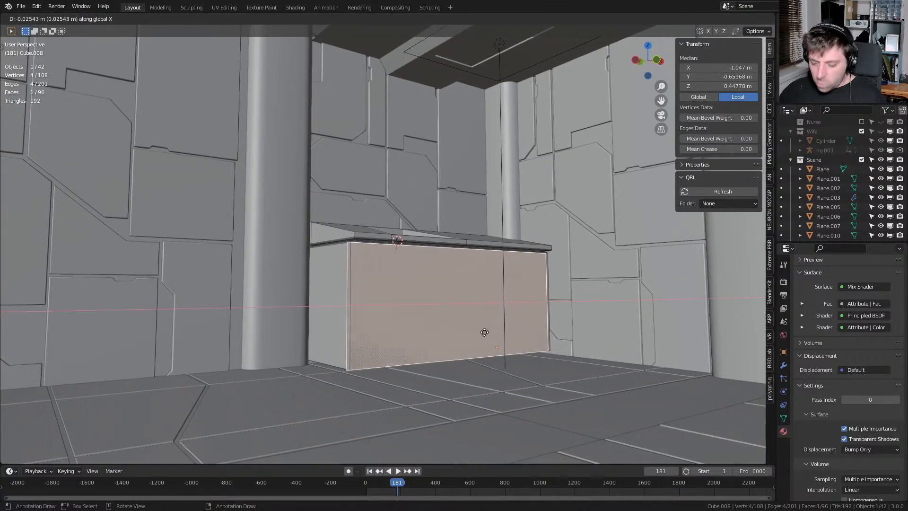
{"action": "key", "text": "y"}
{"action": "left_click", "coordinate": [598, 361]}
Cut a centred vertical loop into the duplicated face and bevel it into a very narrow strip with 9 segments
{"action": "key", "text": "2"}
{"action": "key", "text": "ctrl+r"}
{"action": "left_click", "coordinate": [584, 364]}
{"action": "right_click", "coordinate": [584, 364]}
{"action": "key", "text": "ctrl+b"}
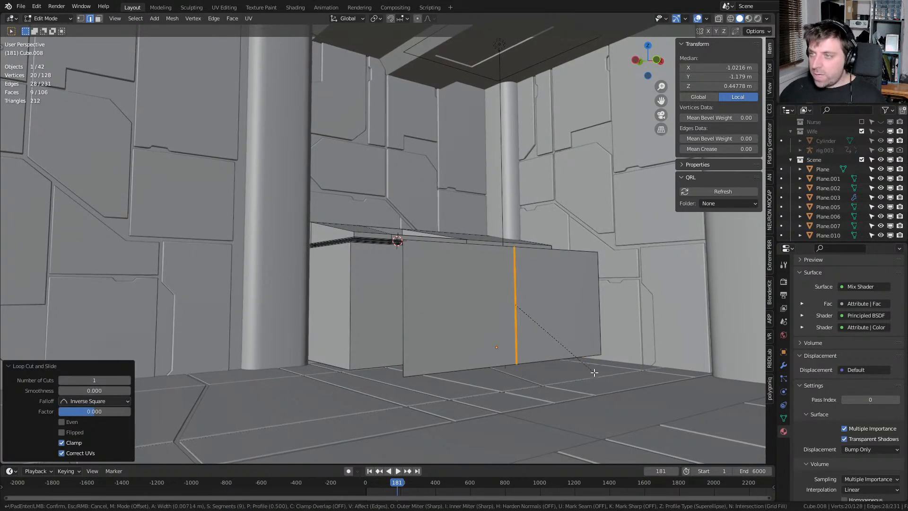
{"action": "left_click", "coordinate": [597, 377]}
Delete the faces of the narrow central strip to split the duplicated face into two door panels
{"action": "key", "text": "x"}
{"action": "left_click", "coordinate": [598, 378]}
{"action": "key", "text": "ctrl+z"}
{"action": "key", "text": "x"}
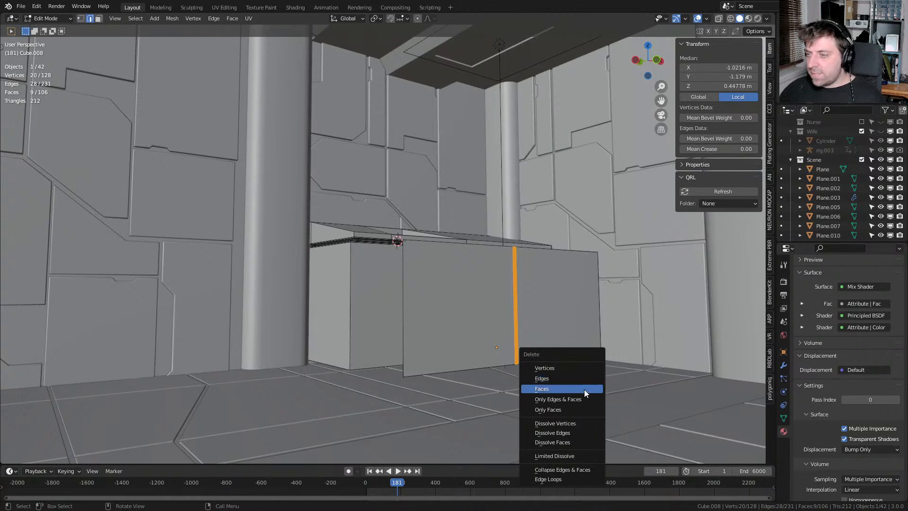
{"action": "left_click", "coordinate": [584, 390]}
Cut a centred vertical loop into the left door panel
{"action": "key", "text": "3"}
{"action": "left_click", "coordinate": [481, 336]}
{"action": "left_click", "coordinate": [562, 357], "text": "shift"}
{"action": "middle_click_drag", "start_coordinate": [564, 359], "coordinate": [530, 369]}
{"action": "key", "text": "r"}
{"action": "key", "text": "Escape"}
{"action": "key", "text": "ctrl+r"}
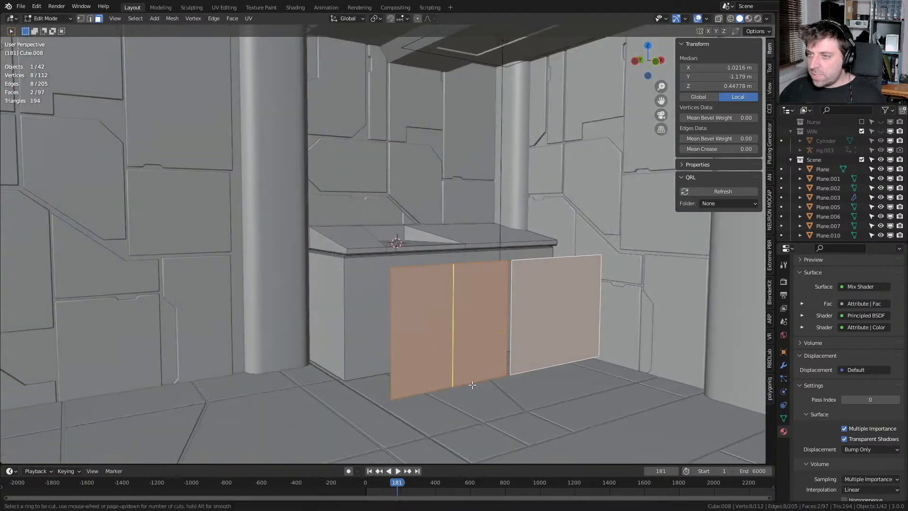
{"action": "left_click", "coordinate": [472, 383]}
{"action": "right_click", "coordinate": [472, 384]}
{"action": "key", "text": "ctrl+b"}
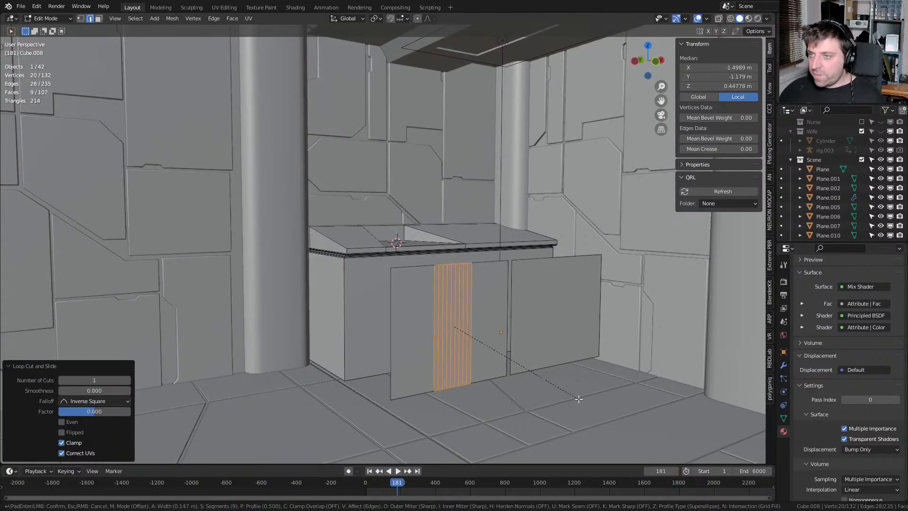
{"action": "key", "text": "Escape"}
Cut a centred vertical loop into the right door panel and bevel both panels' centre edges 0.211 m with one segment
{"action": "key", "text": "ctrl+r"}
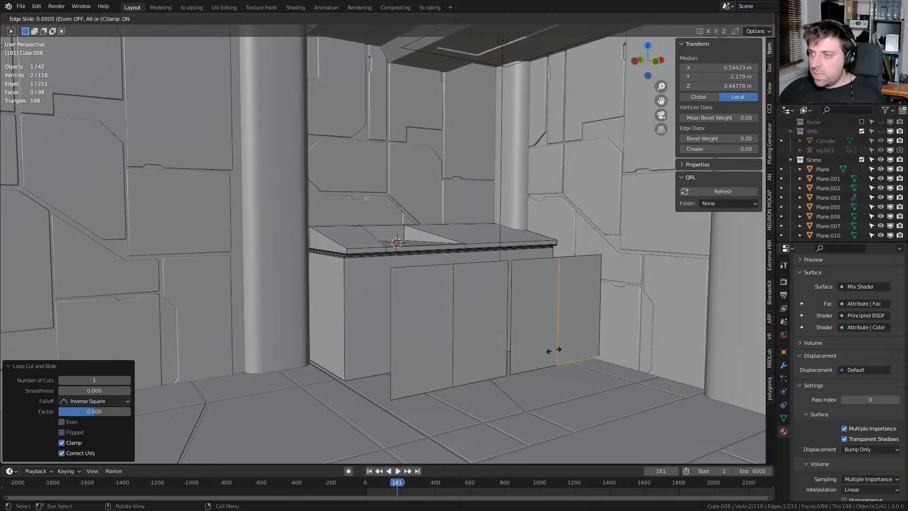
{"action": "left_click", "coordinate": [568, 334]}
{"action": "right_click", "coordinate": [569, 334]}
{"action": "left_click", "coordinate": [452, 331], "text": "shift"}
{"action": "key", "text": "ctrl+b"}
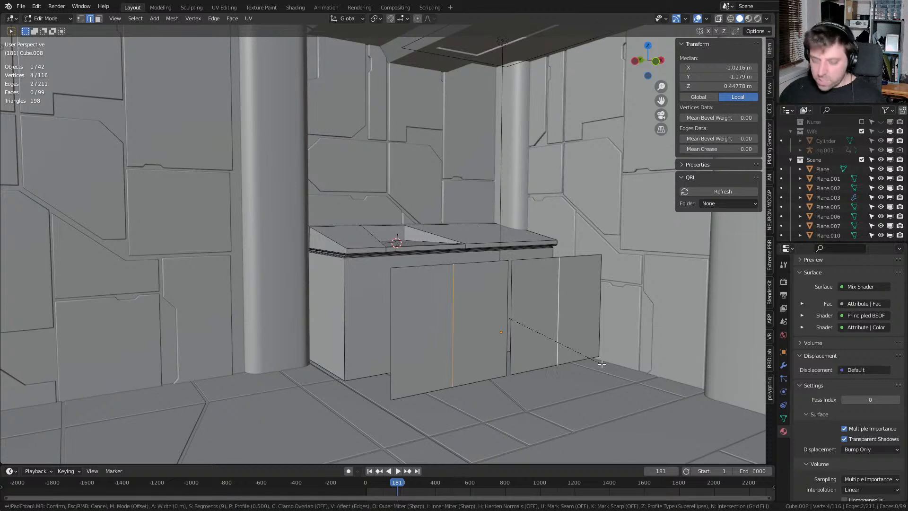
{"action": "left_click", "coordinate": [584, 371]}
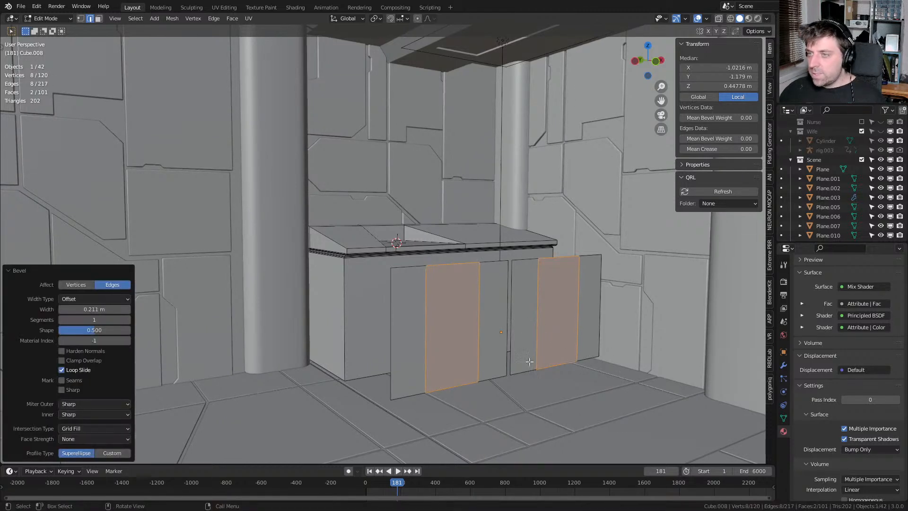
Select the four vertical edges bordering the middle sections of both door panels and bevel them about 0.0117 m
{"action": "left_click", "coordinate": [447, 340], "text": "alt"}
{"action": "left_click", "coordinate": [505, 329], "text": "alt+shift"}
{"action": "left_click", "coordinate": [538, 326], "text": "alt+shift"}
{"action": "left_click", "coordinate": [577, 329], "text": "alt+shift"}
{"action": "key", "text": "ctrl+b"}
{"action": "left_click", "coordinate": [633, 378]}
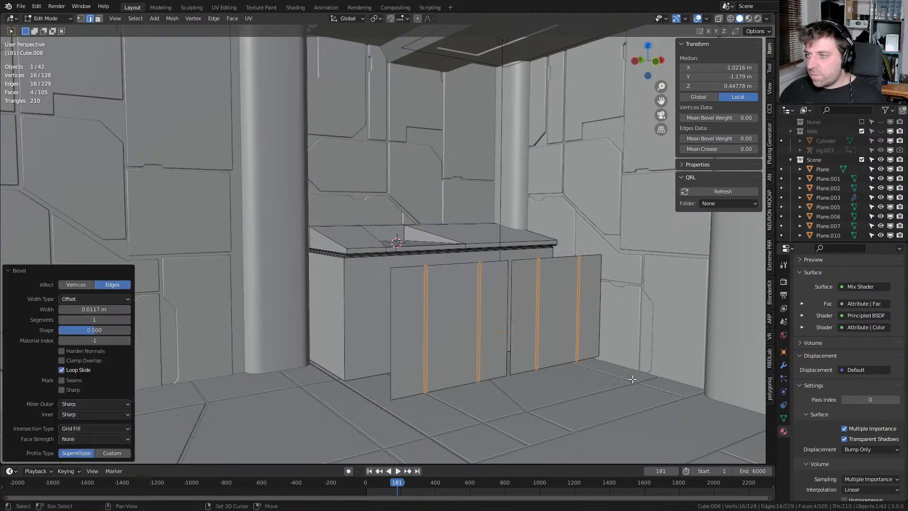
Select the upper and lower edges of both panels' middle sections and scale them to about 0.922 along Z
{"action": "left_click", "coordinate": [551, 366]}
{"action": "left_click", "coordinate": [444, 386], "text": "shift"}
{"action": "left_click", "coordinate": [450, 264], "text": "shift"}
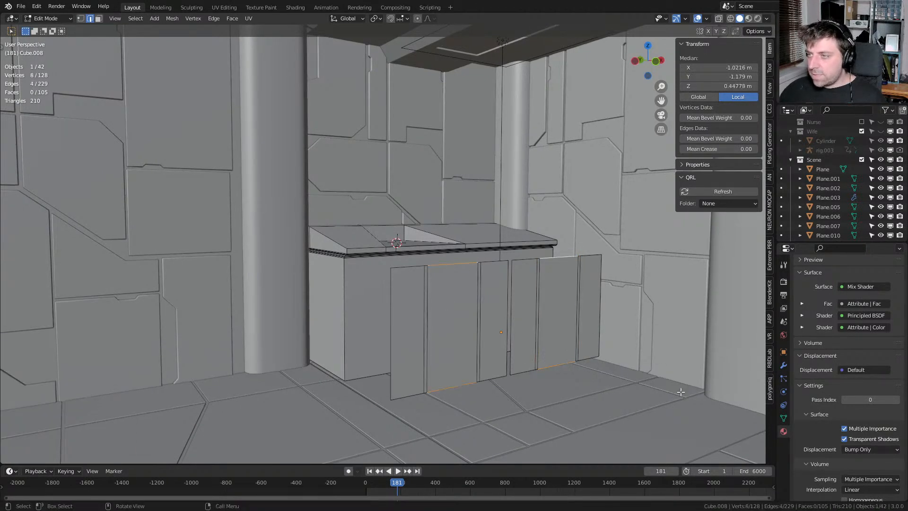
{"action": "key", "text": "s"}
{"action": "key", "text": "z"}
{"action": "left_click", "coordinate": [667, 385]}
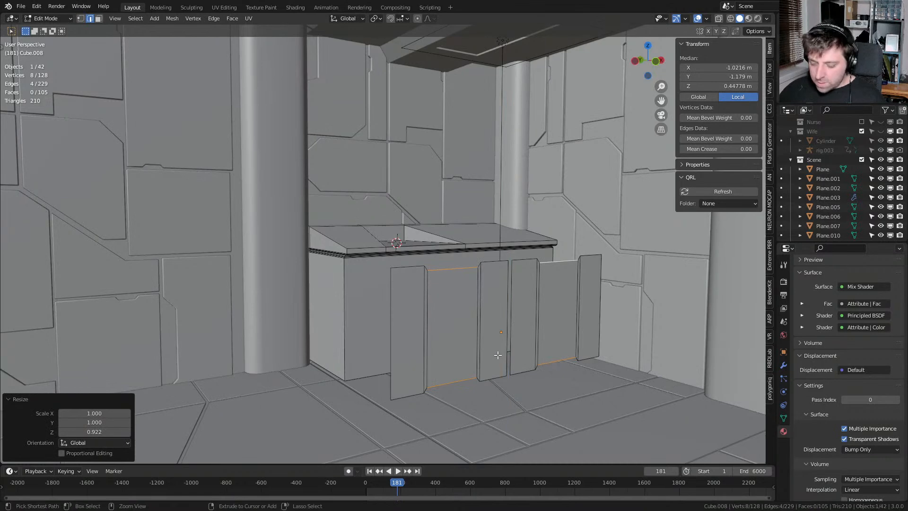
Select all linked geometry of both door panels and extrude it slightly to give the doors thickness
{"action": "key", "text": "ctrl+l"}
{"action": "key", "text": "e"}
{"action": "left_click", "coordinate": [475, 352]}
{"action": "middle_click_drag", "start_coordinate": [475, 351], "coordinate": [515, 351]}
Select the complete linked doors, move them about 0.5 m along Y onto the cabinet front, and leave Edit Mode
{"action": "key", "text": "ctrl+l"}
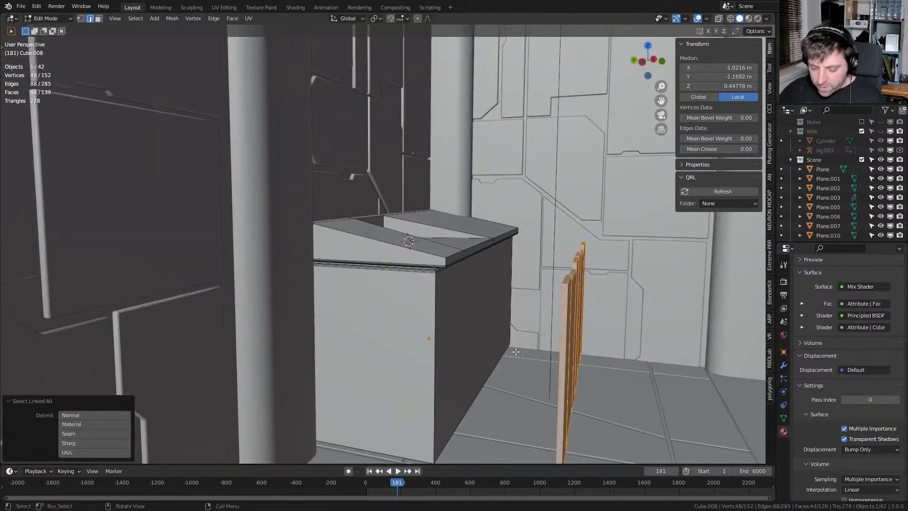
{"action": "key", "text": "g"}
{"action": "key", "text": "y"}
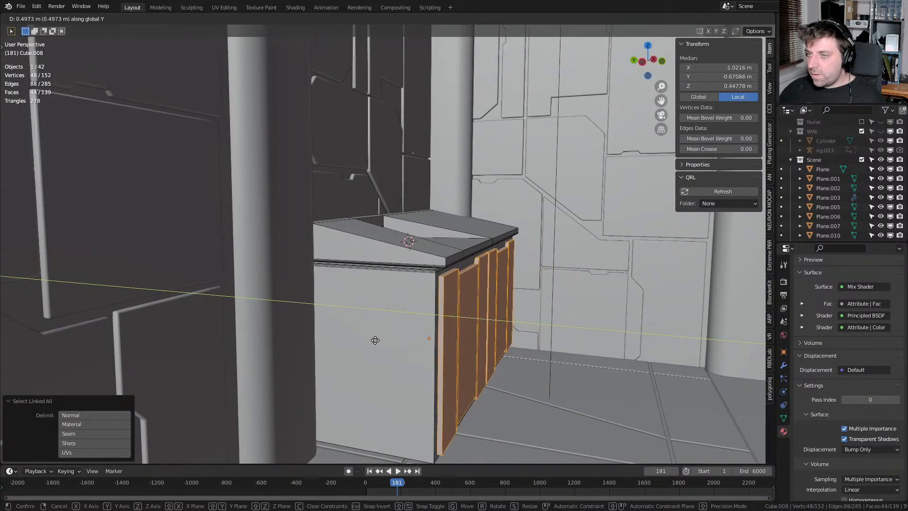
{"action": "left_click", "coordinate": [358, 339]}
{"action": "scroll", "coordinate": [358, 339], "scroll_direction": "down", "scroll_amount": 3}
{"action": "key", "text": "Tab"}
Make the Wife collection visible and move the Cylinder container from it into the Scene collection
{"action": "middle_click_drag", "start_coordinate": [492, 345], "coordinate": [398, 299]}
{"action": "scroll", "coordinate": [438, 347], "scroll_direction": "down", "scroll_amount": 6}
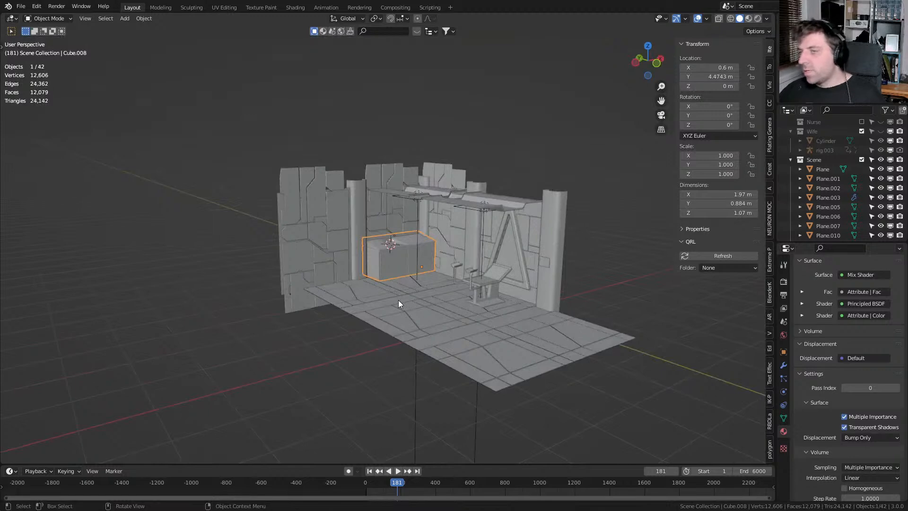
{"action": "scroll", "coordinate": [398, 299], "scroll_direction": "up", "scroll_amount": 6}
{"action": "scroll", "coordinate": [416, 257], "scroll_direction": "up", "scroll_amount": 4}
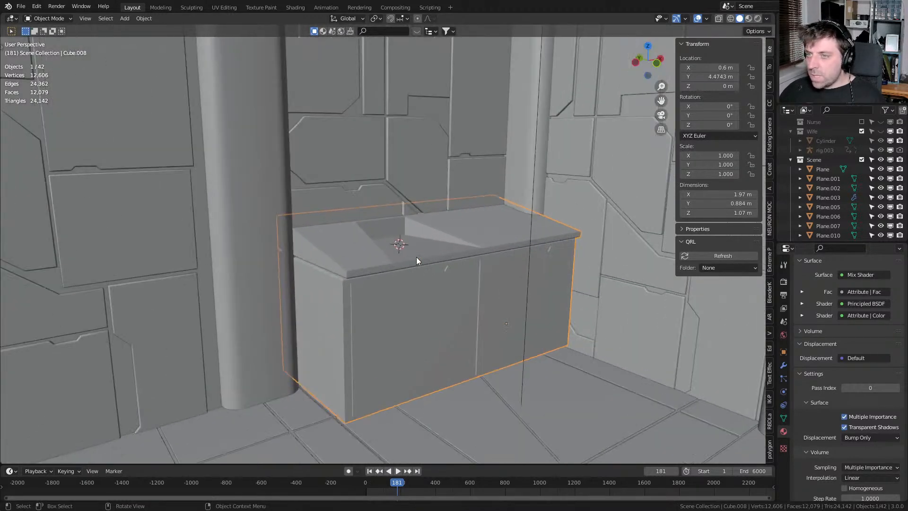
{"action": "scroll", "coordinate": [832, 212], "scroll_direction": "up", "scroll_amount": 2}
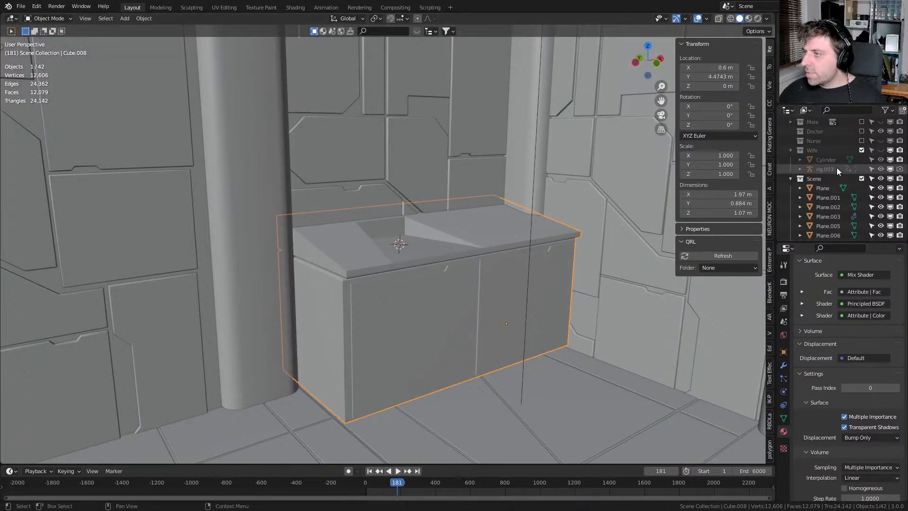
{"action": "left_click", "coordinate": [832, 159]}
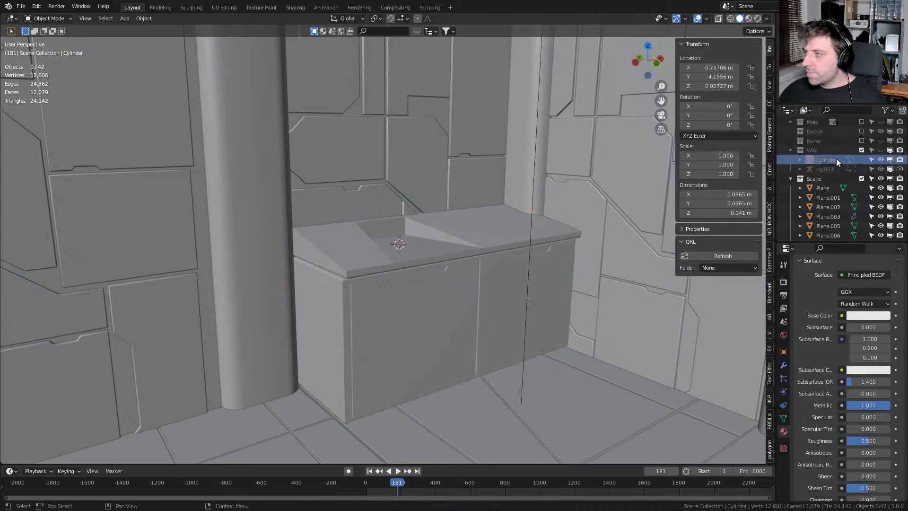
{"action": "left_click", "coordinate": [879, 151]}
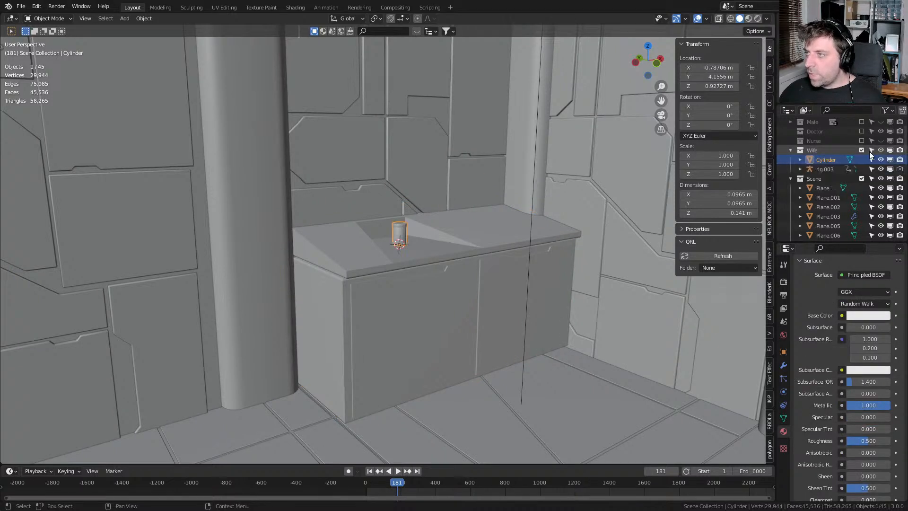
{"action": "left_click_drag", "start_coordinate": [819, 158], "coordinate": [818, 182]}
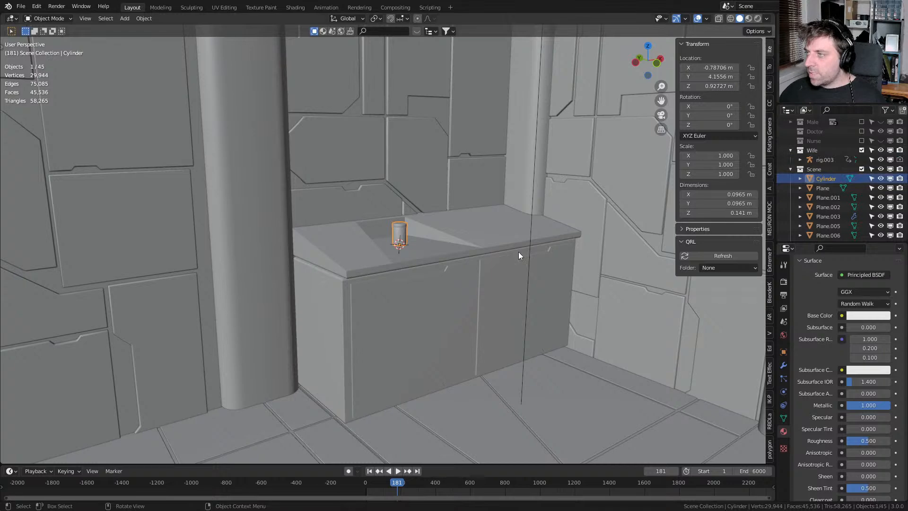
Select the cabinet and check its assigned material
{"action": "middle_click_drag", "start_coordinate": [398, 245], "coordinate": [496, 295]}
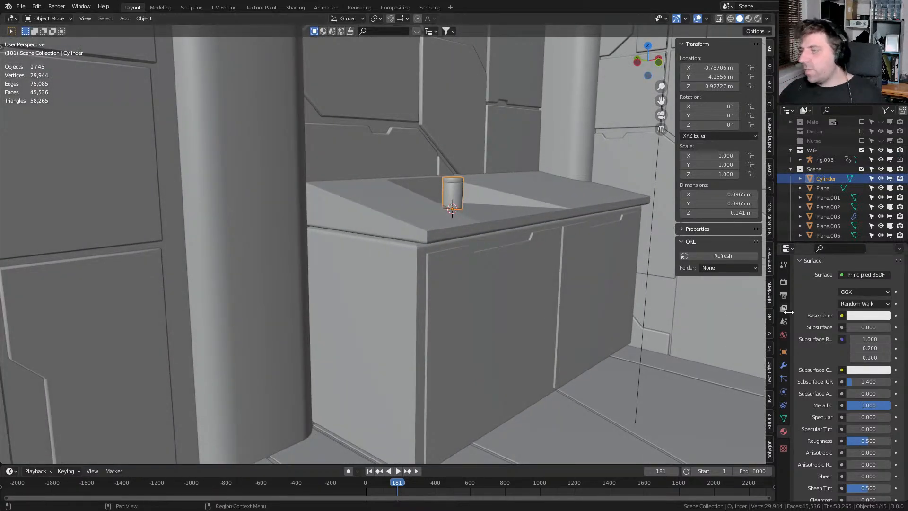
{"action": "left_click", "coordinate": [528, 330]}
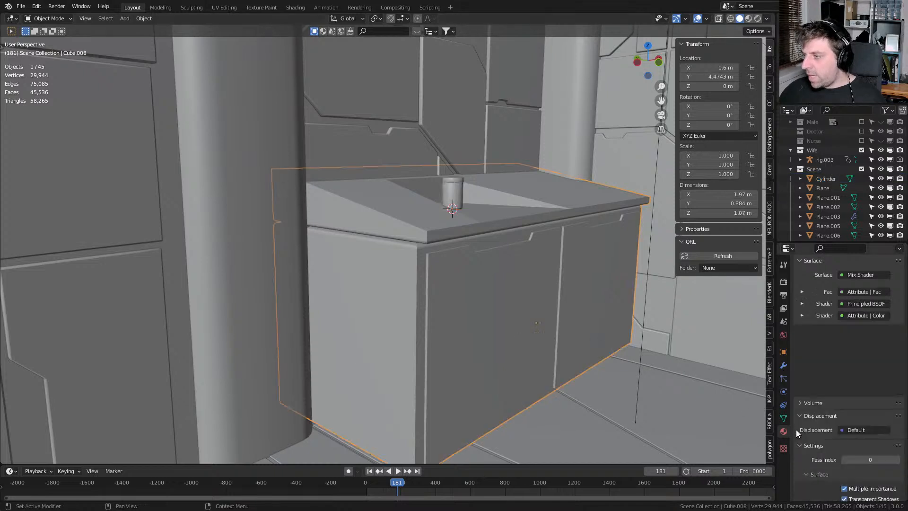
{"action": "scroll", "coordinate": [837, 302], "scroll_direction": "up", "scroll_amount": 5}
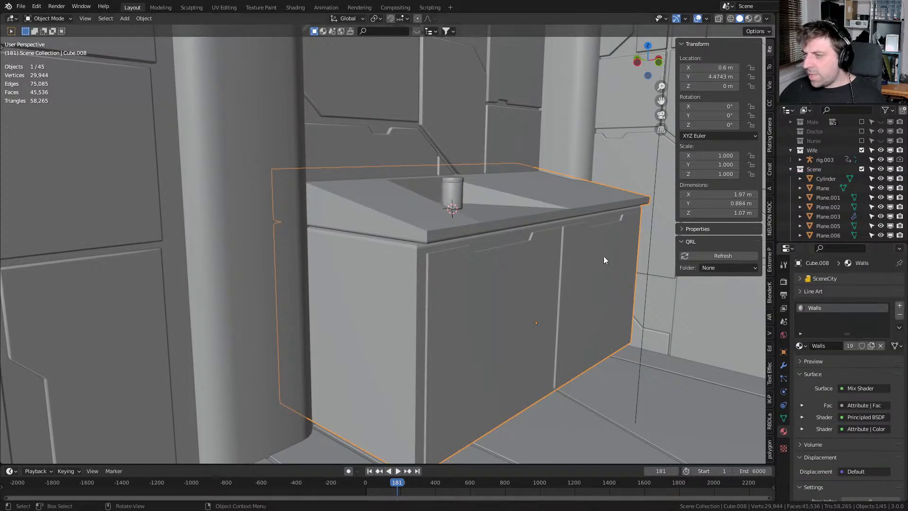
Select the metal container on the cabinet and add a second material named PlasticWhite to it
{"action": "left_click", "coordinate": [459, 196]}
{"action": "left_click", "coordinate": [459, 196]}
{"action": "scroll", "coordinate": [535, 288], "scroll_direction": "up", "scroll_amount": 5}
{"action": "middle_click_drag", "start_coordinate": [484, 212], "coordinate": [516, 299], "text": "shift"}
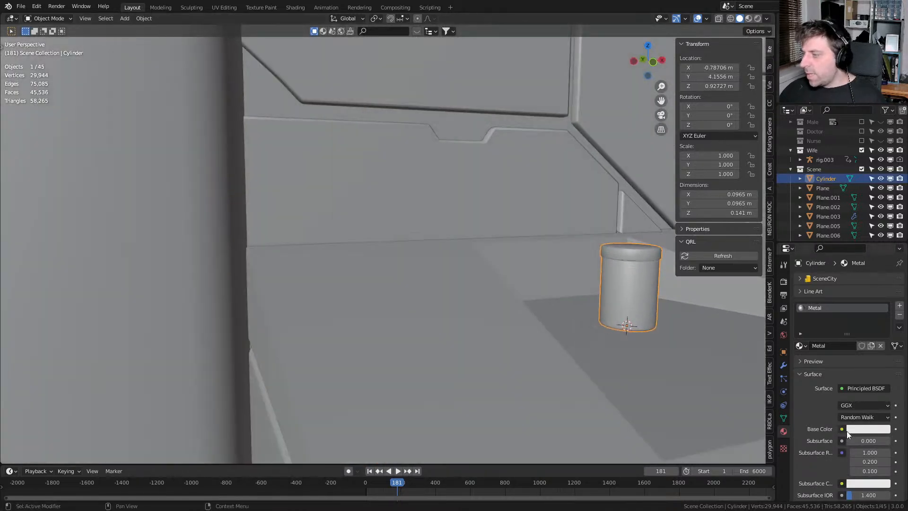
{"action": "middle_click_drag", "start_coordinate": [720, 376], "coordinate": [587, 344], "text": "shift"}
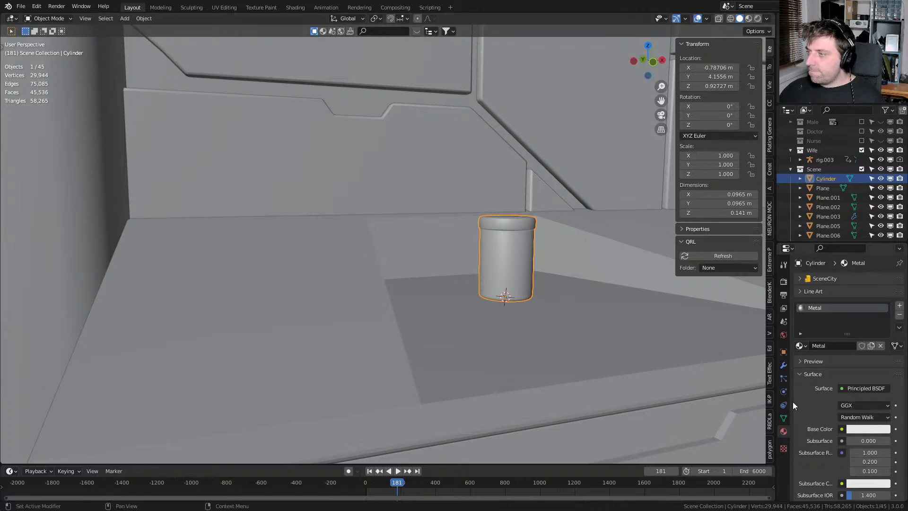
{"action": "left_click", "coordinate": [901, 307]}
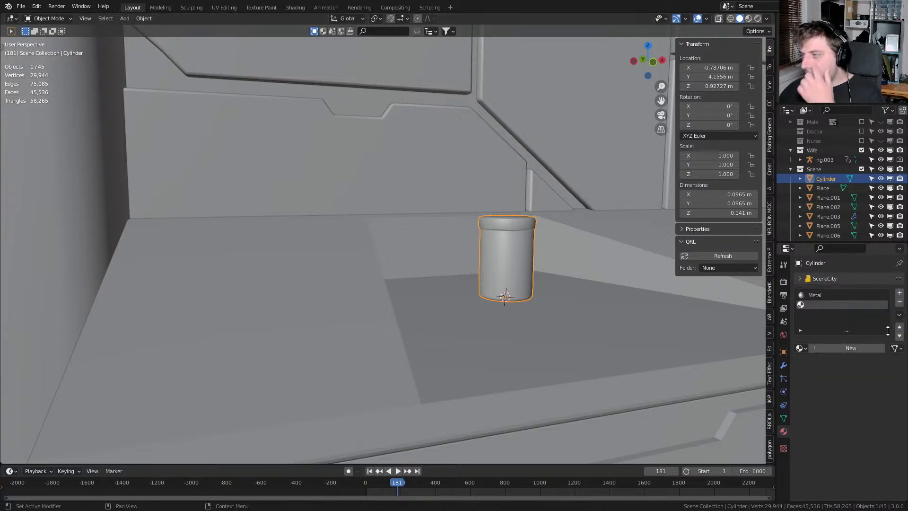
{"action": "left_click", "coordinate": [831, 361]}
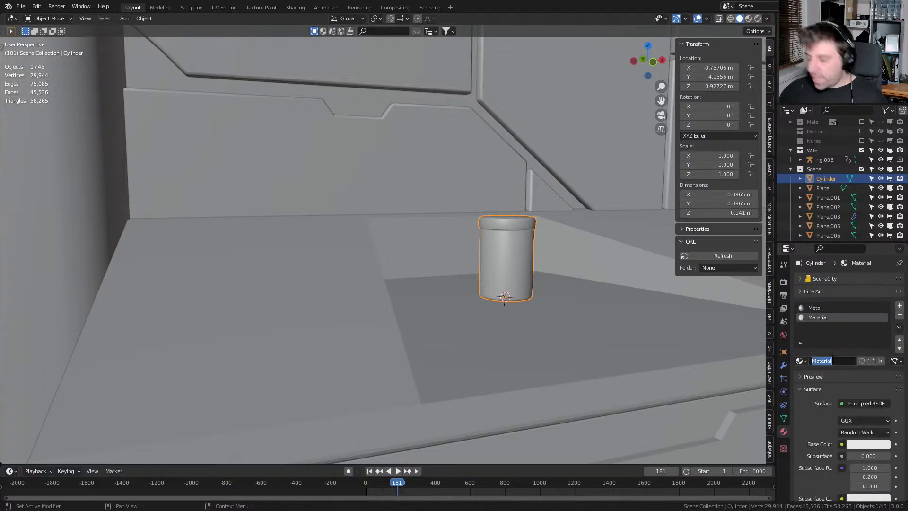
{"action": "double_click", "coordinate": [832, 360]}
{"action": "type", "text": "Plast"}
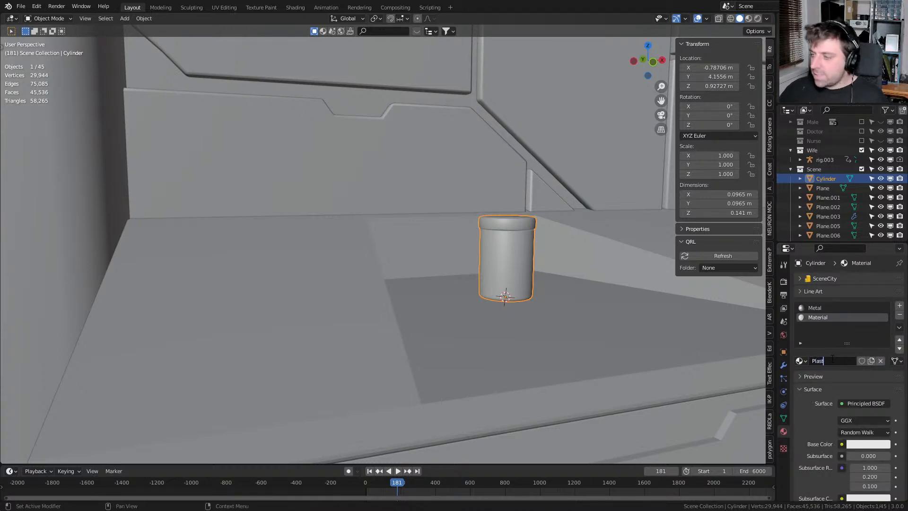
{"action": "type", "text": "icWhite"}
{"action": "key", "text": "Return"}
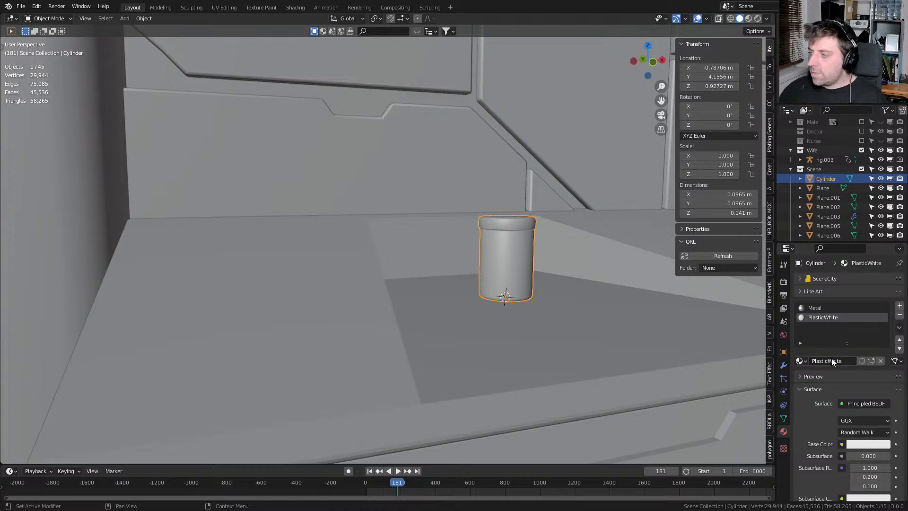
{"action": "scroll", "coordinate": [835, 383], "scroll_direction": "down", "scroll_amount": 5}
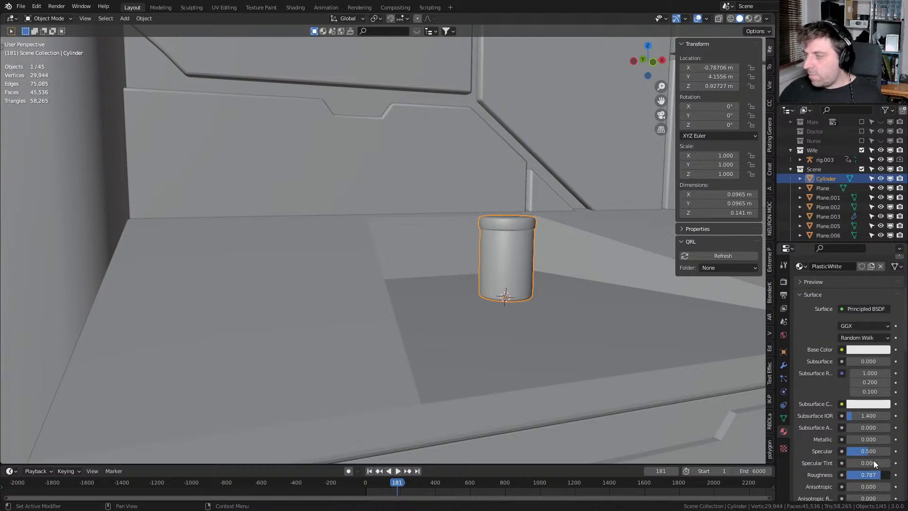
In Edit Mode, select the container's top face and grow the selection six times to cover the whole lid, including its underside rim
{"action": "key", "text": "Tab"}
{"action": "left_click", "coordinate": [505, 223]}
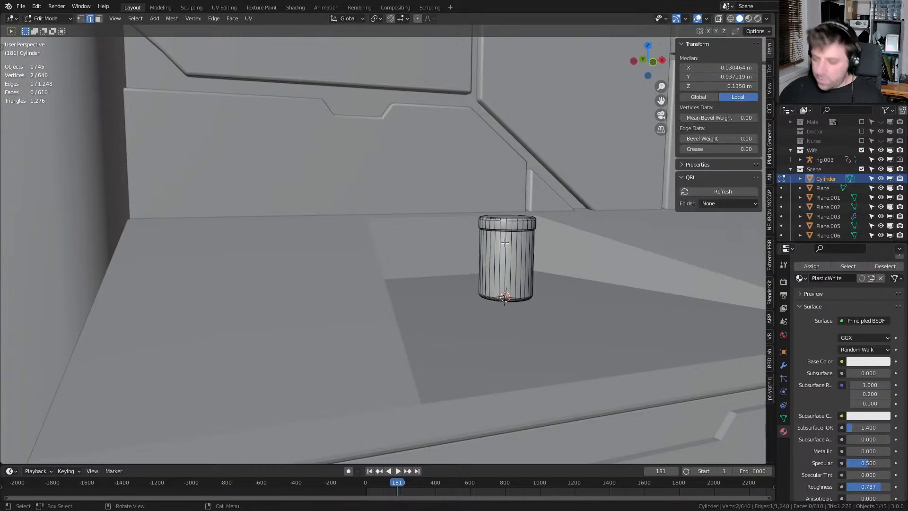
{"action": "key", "text": "ctrl+l"}
{"action": "key", "text": "ctrl+z"}
{"action": "scroll", "coordinate": [526, 252], "scroll_direction": "up", "scroll_amount": 6}
{"action": "middle_click_drag", "start_coordinate": [526, 252], "coordinate": [593, 265]}
{"action": "key", "text": "3"}
{"action": "left_click", "coordinate": [599, 380]}
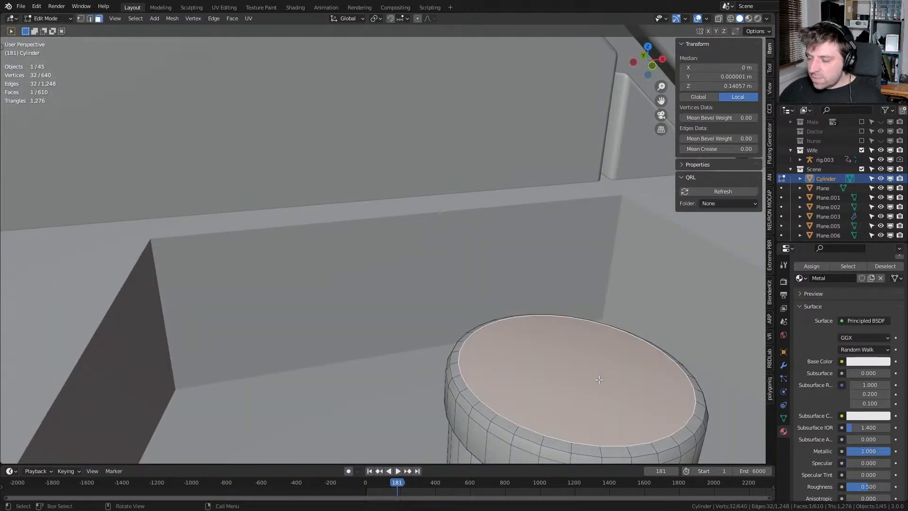
{"action": "key", "text": "ctrl+KP_Add"}
{"action": "key", "text": "ctrl+KP_Add"}
{"action": "key", "text": "ctrl+KP_Add"}
{"action": "key", "text": "ctrl+KP_Add"}
{"action": "key", "text": "ctrl+KP_Add"}
{"action": "middle_click_drag", "start_coordinate": [599, 379], "coordinate": [588, 305]}
{"action": "scroll", "coordinate": [588, 304], "scroll_direction": "up", "scroll_amount": 2}
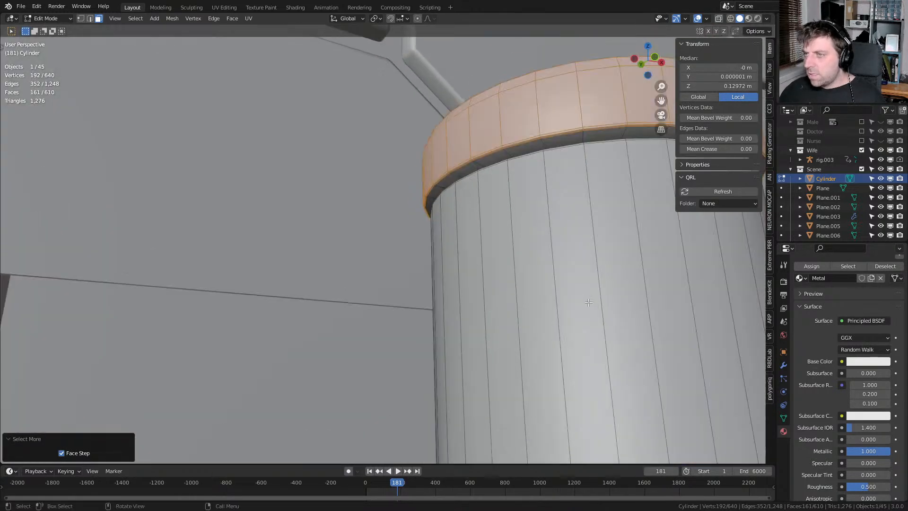
{"action": "key", "text": "ctrl+KP_Add"}
Assign PlasticWhite to the selected lid faces and raise its base color to full white
{"action": "scroll", "coordinate": [805, 396], "scroll_direction": "up", "scroll_amount": 5}
{"action": "left_click", "coordinate": [817, 318]}
{"action": "left_click", "coordinate": [815, 361]}
{"action": "left_click", "coordinate": [863, 455]}
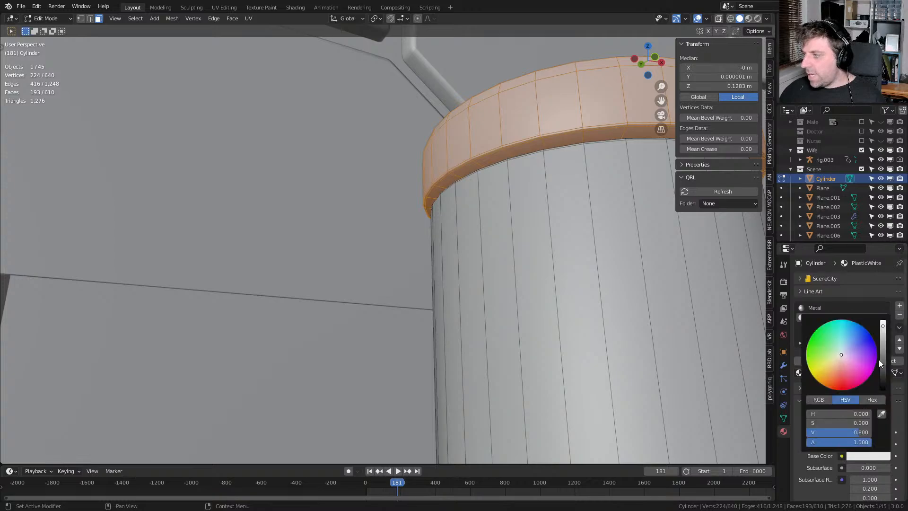
{"action": "left_click_drag", "start_coordinate": [883, 326], "coordinate": [883, 320]}
Leave Edit Mode and examine the container and cabinet in rendered shading
{"action": "scroll", "coordinate": [612, 325], "scroll_direction": "down", "scroll_amount": 6}
{"action": "scroll", "coordinate": [583, 136], "scroll_direction": "up", "scroll_amount": 1}
{"action": "middle_click_drag", "start_coordinate": [583, 137], "coordinate": [576, 136]}
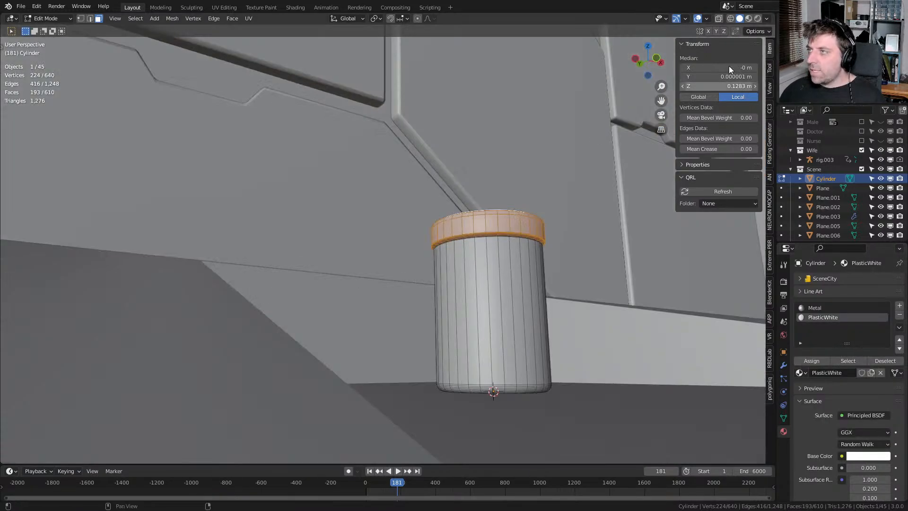
{"action": "left_click", "coordinate": [758, 19]}
{"action": "scroll", "coordinate": [541, 329], "scroll_direction": "down", "scroll_amount": 3}
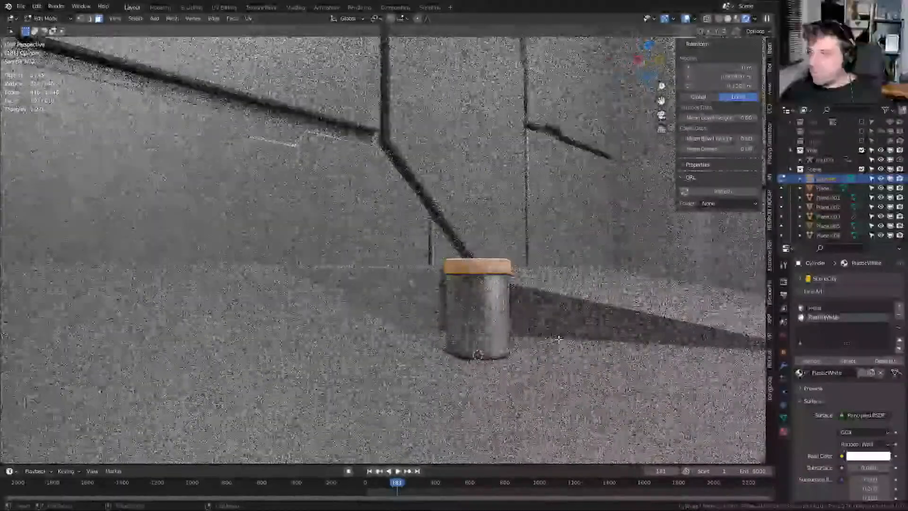
{"action": "key", "text": "Tab"}
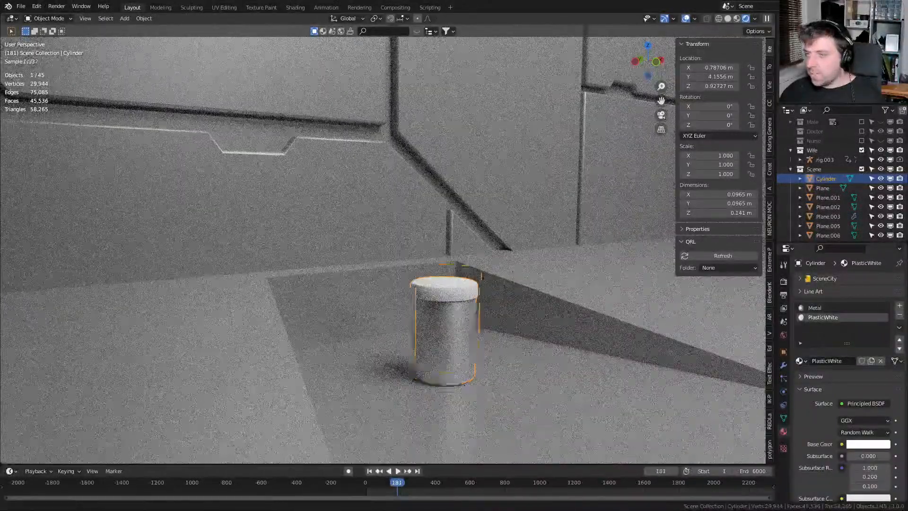
{"action": "scroll", "coordinate": [473, 354], "scroll_direction": "down", "scroll_amount": 7}
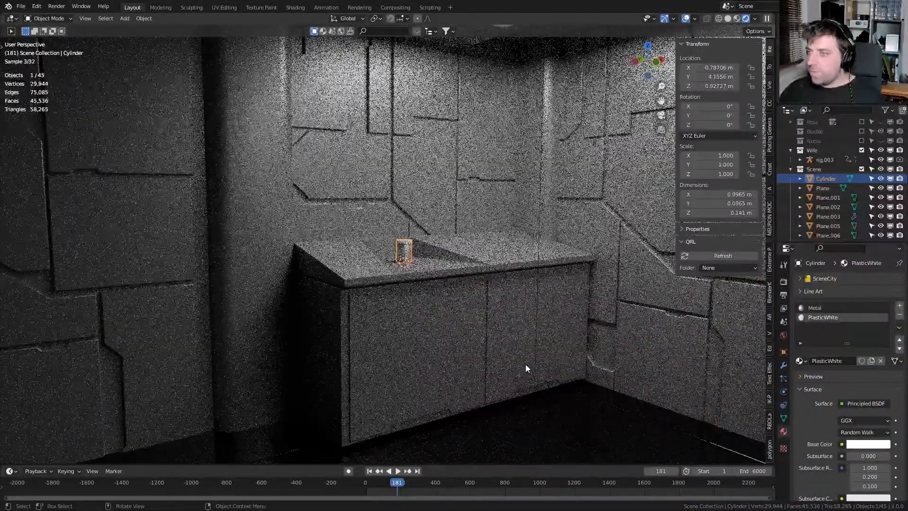
{"action": "scroll", "coordinate": [515, 371], "scroll_direction": "down", "scroll_amount": 5}
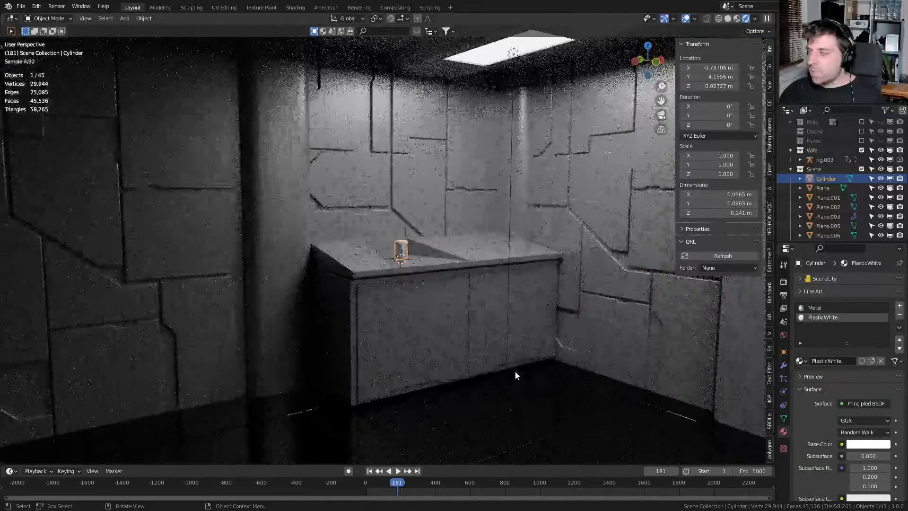
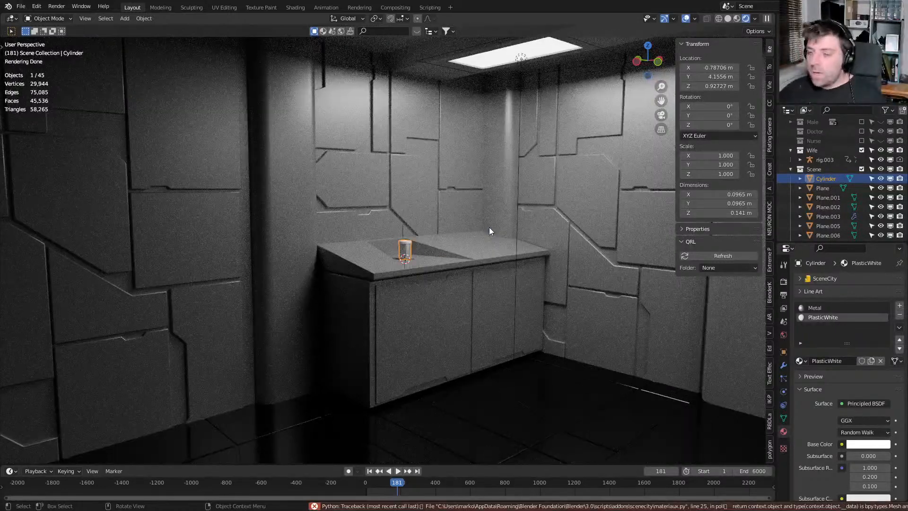
Select the three ceiling panel objects together with their two area lights
{"action": "middle_click_drag", "start_coordinate": [509, 241], "coordinate": [512, 144]}
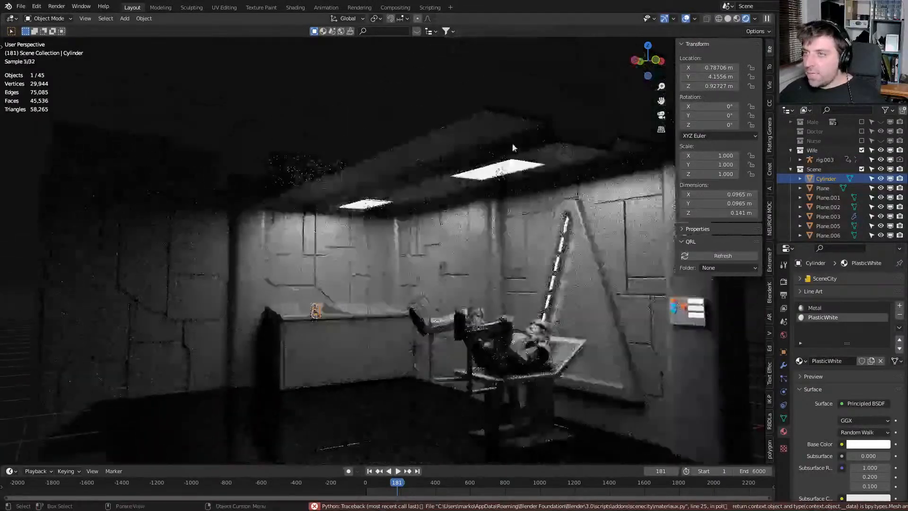
{"action": "left_click", "coordinate": [373, 179]}
{"action": "left_click", "coordinate": [337, 189], "text": "shift"}
{"action": "left_click", "coordinate": [317, 204], "text": "shift"}
{"action": "middle_click_drag", "start_coordinate": [355, 188], "coordinate": [295, 208]}
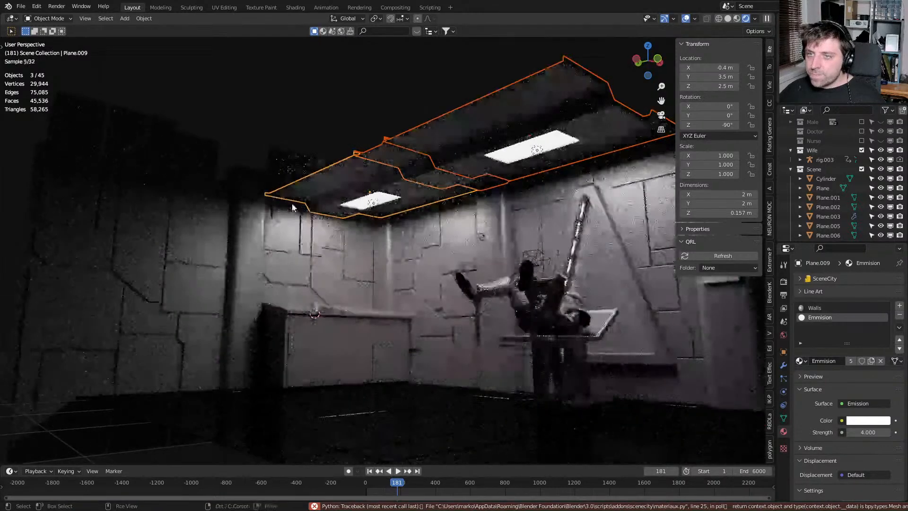
{"action": "left_click", "coordinate": [292, 207], "text": "shift"}
{"action": "left_click", "coordinate": [335, 189]}
{"action": "left_click", "coordinate": [407, 156], "text": "shift"}
{"action": "left_click", "coordinate": [540, 110], "text": "shift"}
{"action": "left_click", "coordinate": [554, 132], "text": "shift"}
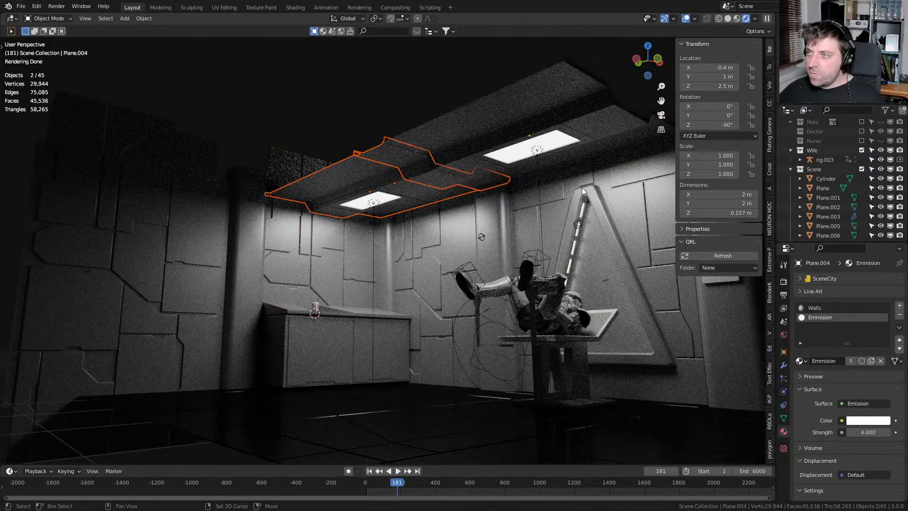
{"action": "left_click", "coordinate": [479, 163], "text": "shift"}
{"action": "middle_click_drag", "start_coordinate": [479, 163], "coordinate": [440, 152]}
{"action": "left_click", "coordinate": [404, 190], "text": "shift"}
{"action": "left_click", "coordinate": [371, 200], "text": "shift"}
{"action": "middle_click_drag", "start_coordinate": [496, 279], "coordinate": [469, 296]}
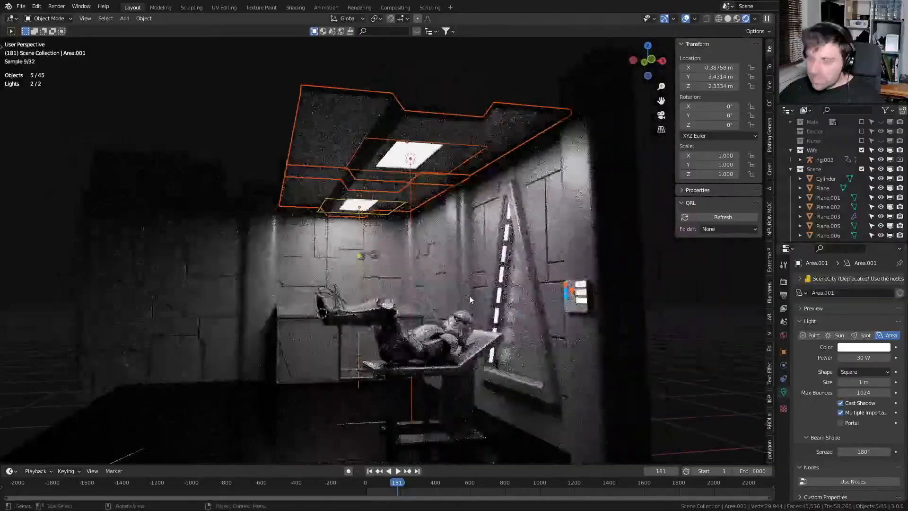
Duplicate the selected ceiling panels and lights and move the copies -2 m along X
{"action": "key", "text": "shift+d"}
{"action": "type", "text": "x-1"}
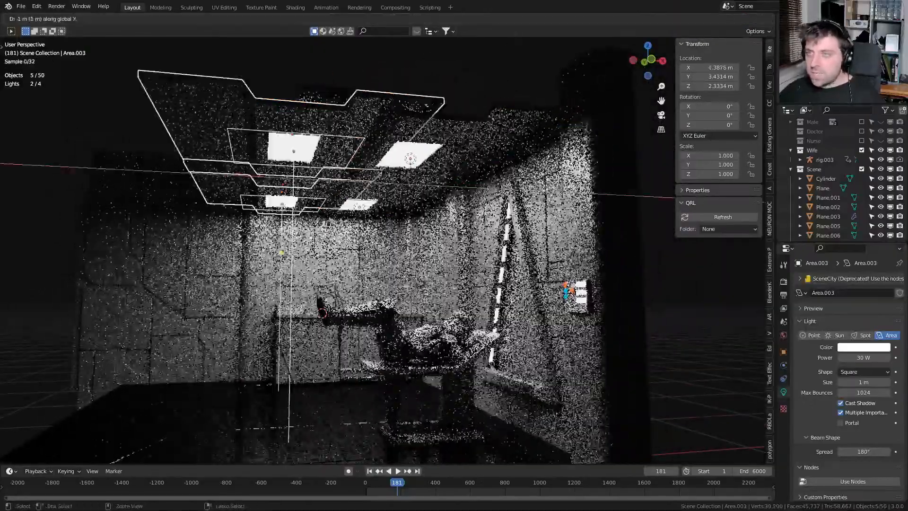
{"action": "key", "text": "BackSpace"}
{"action": "type", "text": "2"}
{"action": "key", "text": "Return"}
{"action": "middle_click_drag", "start_coordinate": [256, 318], "coordinate": [373, 293]}
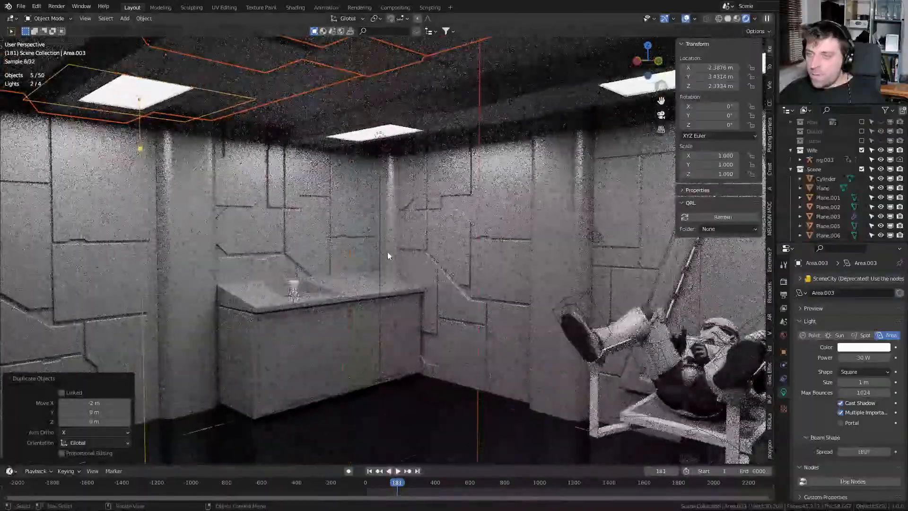
Open the corner pillar in Edit Mode with solid shading and add a horizontal loop cut just above the countertop
{"action": "left_click", "coordinate": [388, 254]}
{"action": "key", "text": "Tab"}
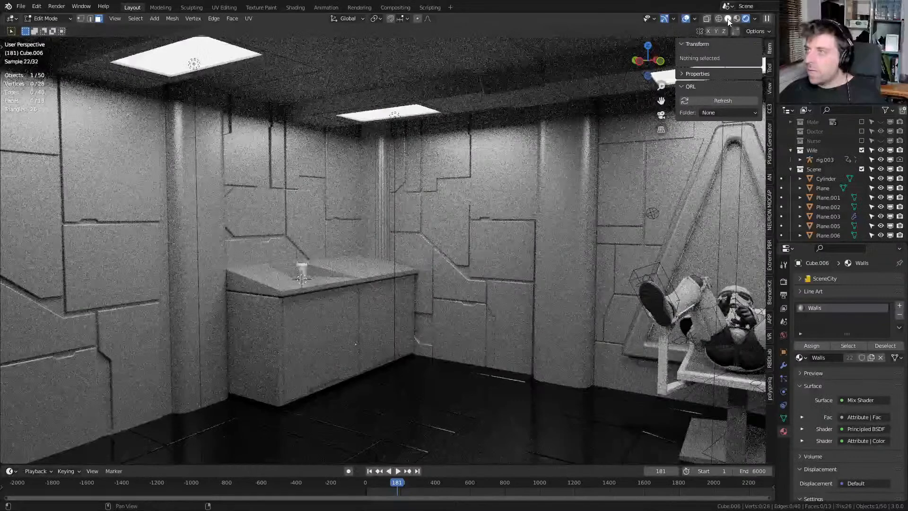
{"action": "left_click", "coordinate": [727, 19]}
{"action": "scroll", "coordinate": [349, 147], "scroll_direction": "up", "scroll_amount": 2}
{"action": "key", "text": "ctrl+r"}
{"action": "left_click", "coordinate": [393, 265]}
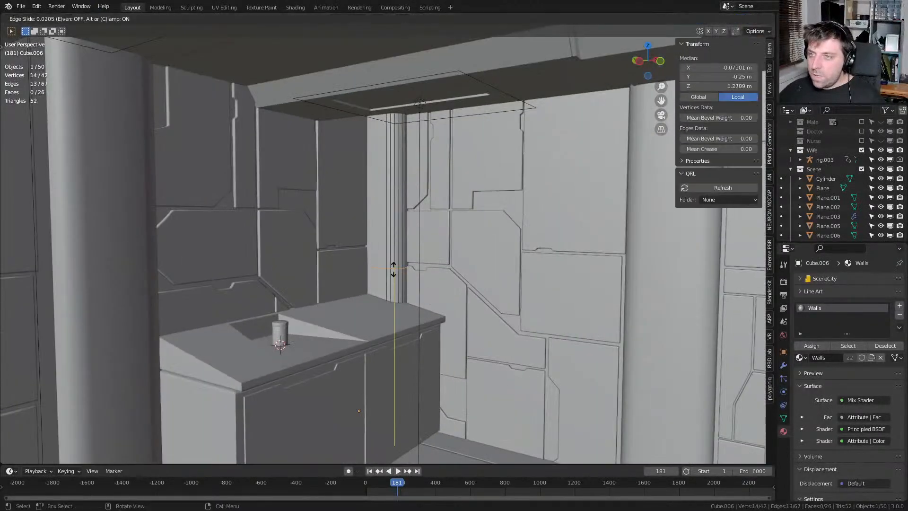
{"action": "left_click", "coordinate": [391, 243]}
Divide the pillar section above that cut with five evenly spaced horizontal loop cuts
{"action": "key", "text": "ctrl+r"}
{"action": "scroll", "coordinate": [388, 250], "scroll_direction": "up", "scroll_amount": 3}
{"action": "left_click", "coordinate": [388, 254]}
{"action": "right_click", "coordinate": [388, 254]}
{"action": "middle_click_drag", "start_coordinate": [396, 224], "coordinate": [396, 247], "text": "shift"}
{"action": "scroll", "coordinate": [395, 247], "scroll_direction": "up", "scroll_amount": 2}
{"action": "key", "text": "3"}
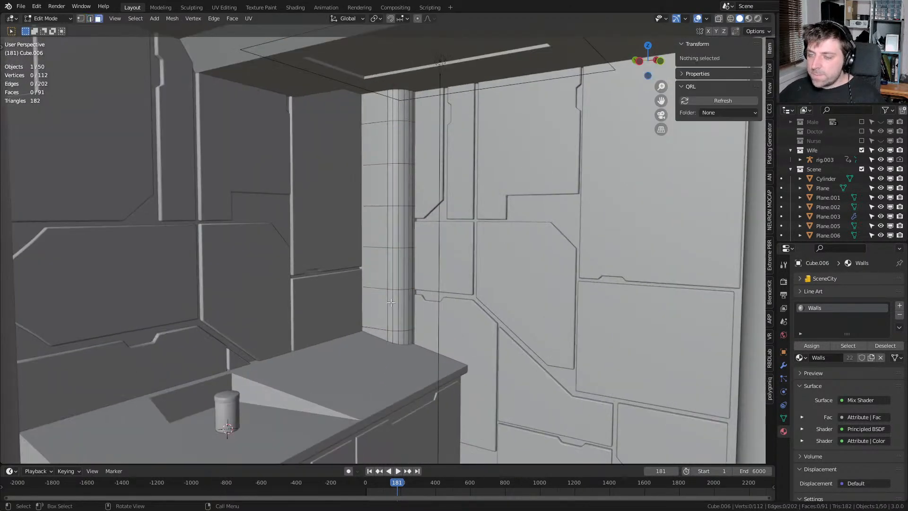
Add one centred vertical loop cut along the pillar's flat side face next to the wall
{"action": "key", "text": "ctrl+r"}
{"action": "left_click", "coordinate": [378, 252]}
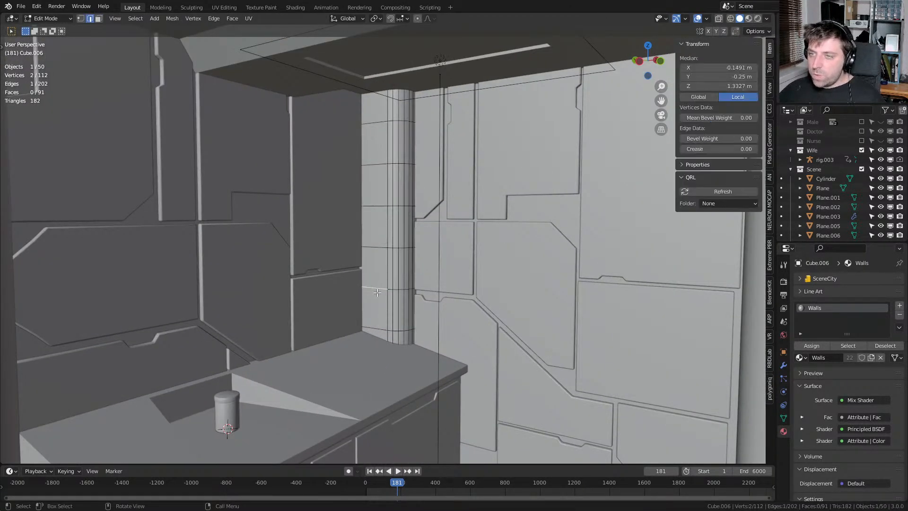
{"action": "right_click", "coordinate": [378, 252]}
{"action": "right_click", "coordinate": [378, 252]}
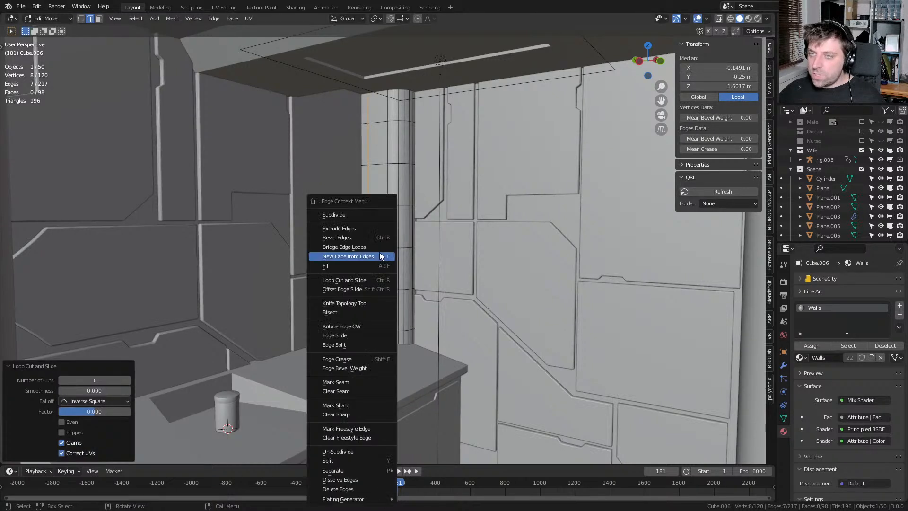
Select the six horizontal edge loops on the pillar and bevel them about 0.039 m wide with one segment
{"action": "left_click", "coordinate": [405, 328], "text": "alt"}
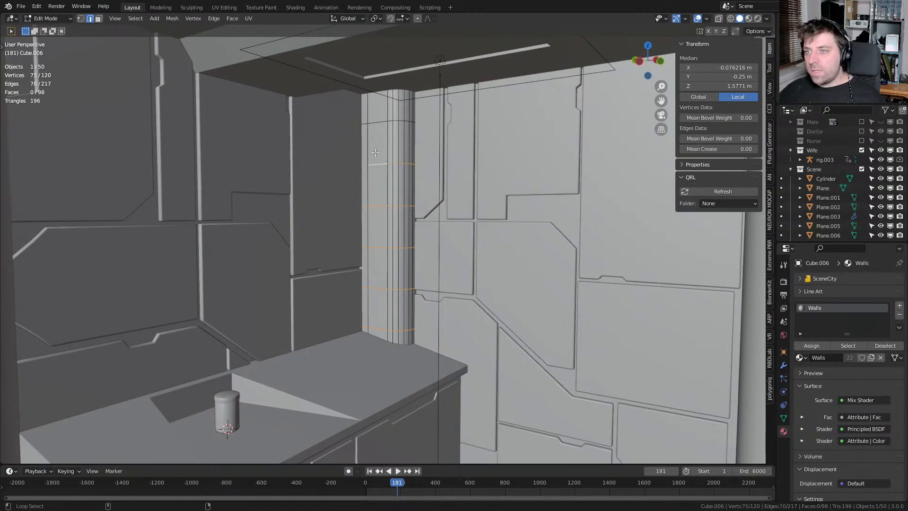
{"action": "key", "text": "ctrl+b"}
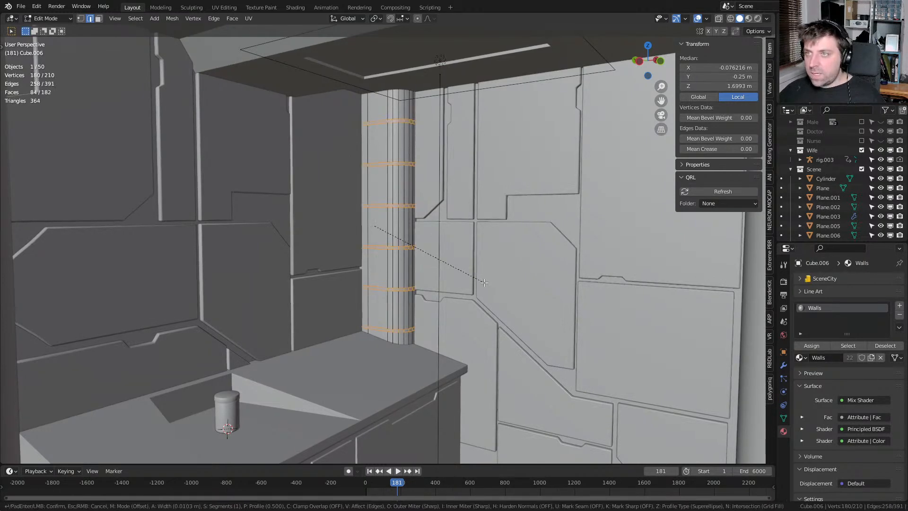
{"action": "middle_click_drag", "start_coordinate": [487, 235], "coordinate": [447, 270]}
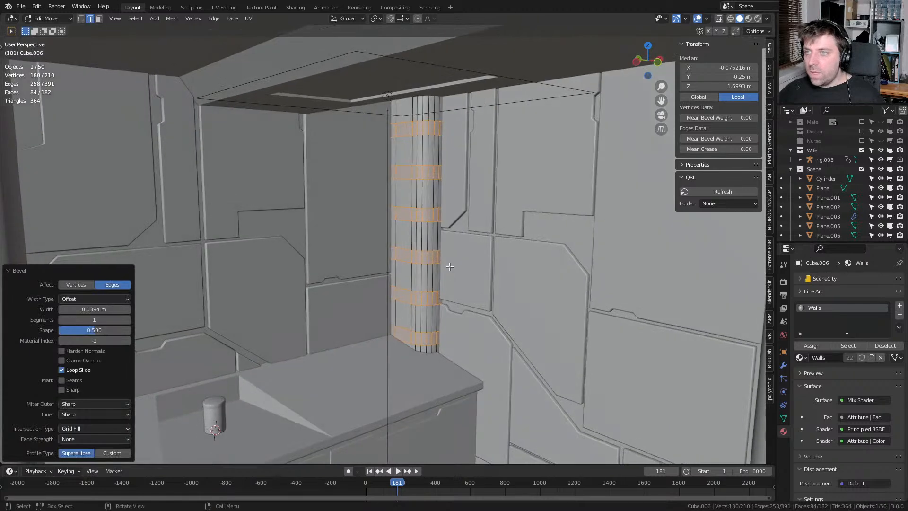
In front wireframe view, circle-deselect the wall-side part of all six bands, keeping only the faces on the pillar's exposed side
{"action": "key", "text": "KP_3"}
{"action": "key", "text": "KP_1"}
{"action": "key", "text": "z"}
{"action": "left_click", "coordinate": [389, 228]}
{"action": "middle_click_drag", "start_coordinate": [465, 214], "coordinate": [399, 219], "text": "shift"}
{"action": "key", "text": "c"}
{"action": "mouse_move", "coordinate": [493, 156]}
{"action": "middle_mouse_down"}
{"action": "mouse_move", "coordinate": [511, 126]}
{"action": "mouse_move", "coordinate": [502, 126]}
{"action": "mouse_move", "coordinate": [511, 223]}
{"action": "mouse_move", "coordinate": [502, 237]}
{"action": "mouse_move", "coordinate": [502, 382]}
{"action": "middle_mouse_up"}
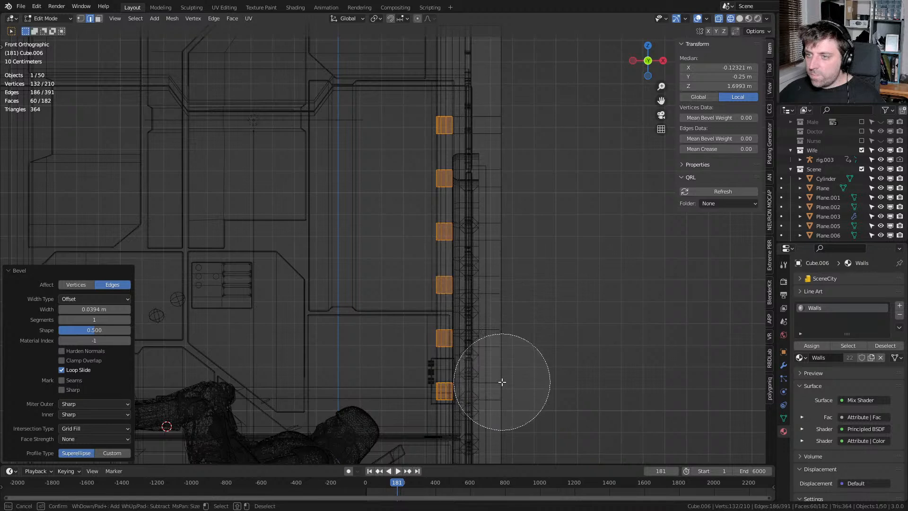
{"action": "right_click", "coordinate": [502, 381]}
Try circle-deselecting the near-side faces of the six bands in the right wireframe view, and undo that deselection
{"action": "key", "text": "KP_3"}
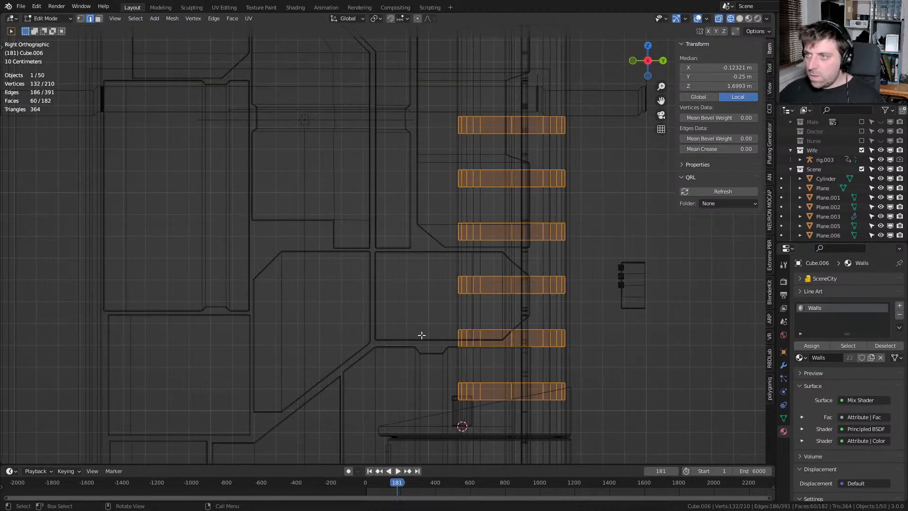
{"action": "key", "text": "z"}
{"action": "left_click", "coordinate": [347, 317]}
{"action": "key", "text": "c"}
{"action": "mouse_move", "coordinate": [435, 111]}
{"action": "middle_mouse_down"}
{"action": "mouse_move", "coordinate": [449, 248]}
{"action": "mouse_move", "coordinate": [444, 396]}
{"action": "middle_mouse_up"}
{"action": "key", "text": "Escape"}
{"action": "key", "text": "z"}
{"action": "left_click", "coordinate": [604, 284]}
{"action": "mouse_move", "coordinate": [604, 284]}
{"action": "middle_mouse_down"}
{"action": "mouse_move", "coordinate": [537, 303]}
{"action": "mouse_move", "coordinate": [650, 302]}
{"action": "mouse_move", "coordinate": [438, 95]}
{"action": "mouse_move", "coordinate": [376, 262]}
{"action": "mouse_move", "coordinate": [316, 211]}
{"action": "mouse_move", "coordinate": [381, 203]}
{"action": "mouse_move", "coordinate": [332, 202]}
{"action": "middle_mouse_up"}
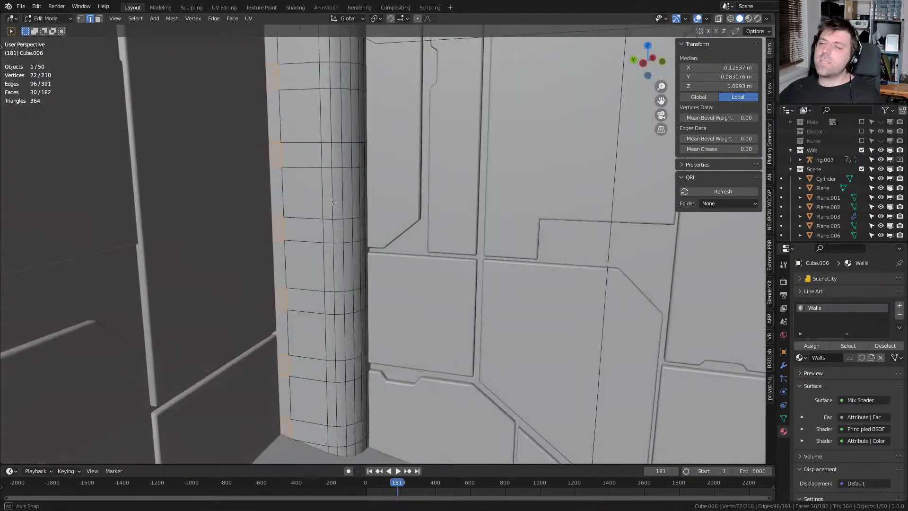
{"action": "key", "text": "ctrl+z"}
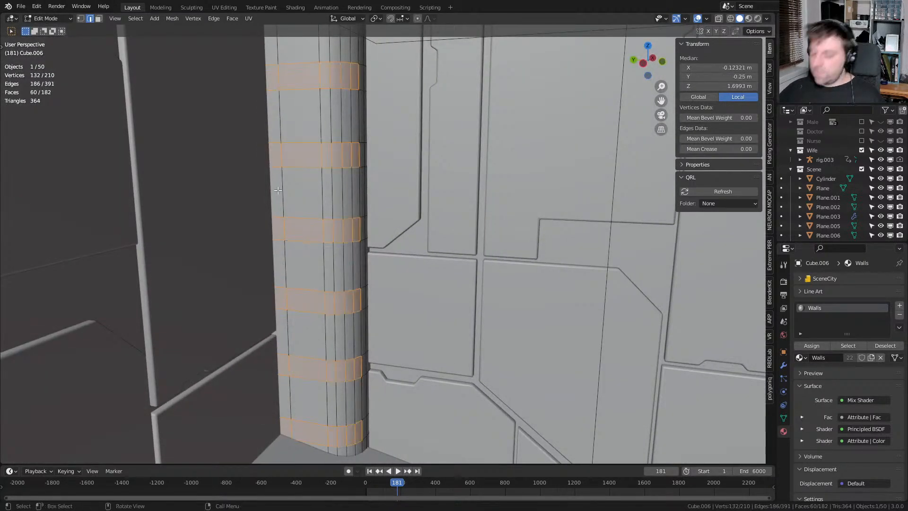
In right wireframe view, circle-deselect the faces on the pillar's far side from the six bands, keeping only the room-facing faces selected
{"action": "key", "text": "KP_3"}
{"action": "key", "text": "z"}
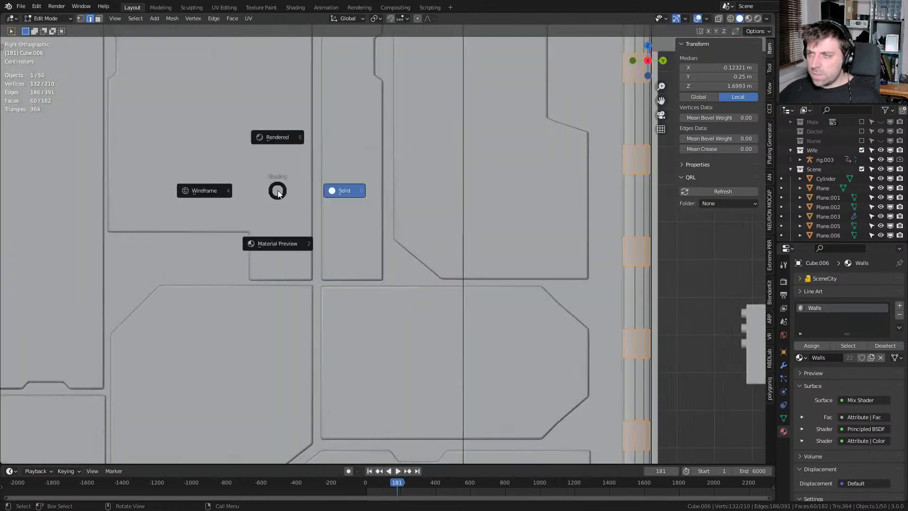
{"action": "left_click", "coordinate": [222, 195]}
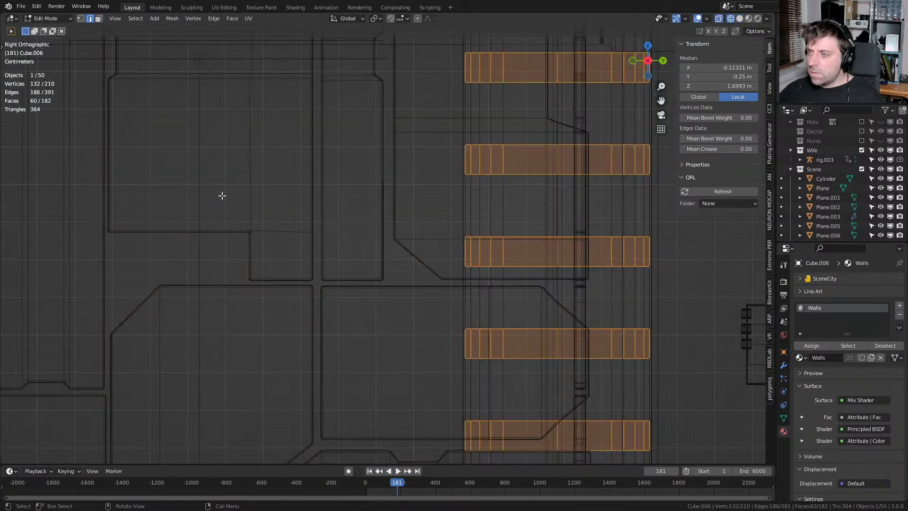
{"action": "scroll", "coordinate": [514, 214], "scroll_direction": "down", "scroll_amount": 3}
{"action": "scroll", "coordinate": [515, 214], "scroll_direction": "down", "scroll_amount": 1}
{"action": "key", "text": "c"}
{"action": "mouse_move", "coordinate": [541, 136]}
{"action": "middle_mouse_down"}
{"action": "mouse_move", "coordinate": [522, 374]}
{"action": "mouse_move", "coordinate": [540, 316]}
{"action": "mouse_move", "coordinate": [549, 317]}
{"action": "mouse_move", "coordinate": [522, 301]}
{"action": "middle_mouse_up"}
{"action": "right_click", "coordinate": [522, 373]}
{"action": "key", "text": "z"}
{"action": "left_click", "coordinate": [596, 321]}
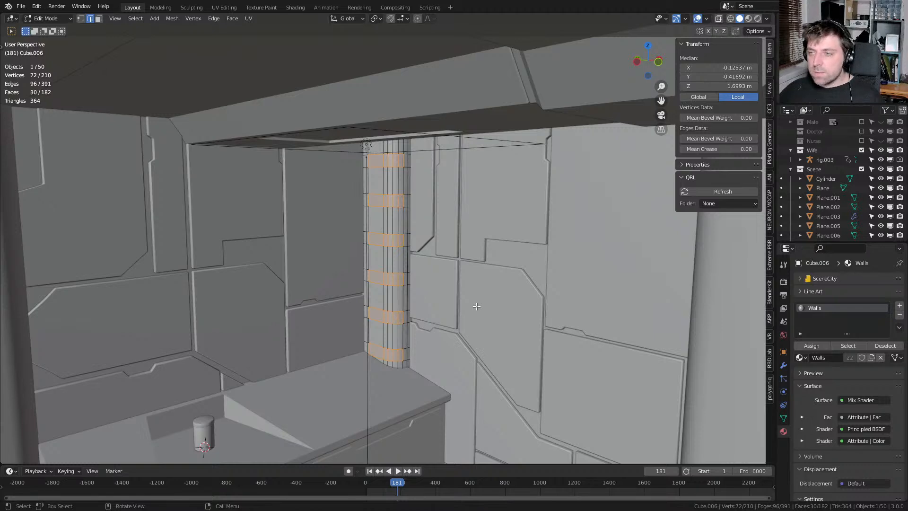
Extrude the selected band faces inward about 0.049 m to form six recesses in the pillar
{"action": "scroll", "coordinate": [476, 307], "scroll_direction": "up", "scroll_amount": 4}
{"action": "middle_click_drag", "start_coordinate": [438, 425], "coordinate": [472, 365]}
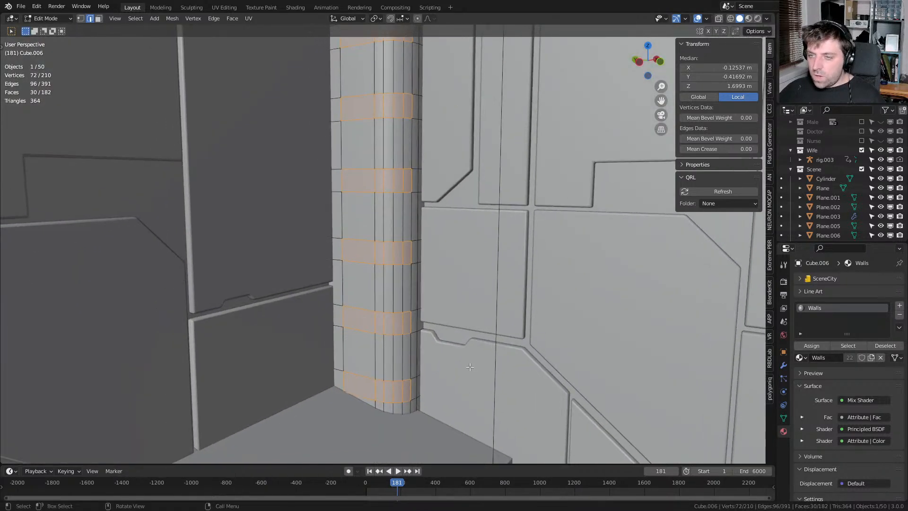
{"action": "key", "text": "e"}
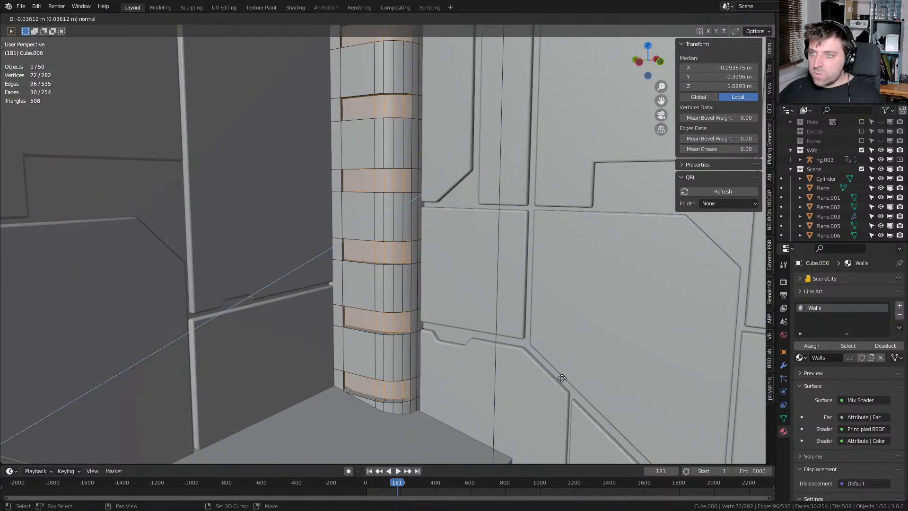
{"action": "left_click", "coordinate": [565, 375]}
{"action": "middle_click_drag", "start_coordinate": [565, 374], "coordinate": [572, 334]}
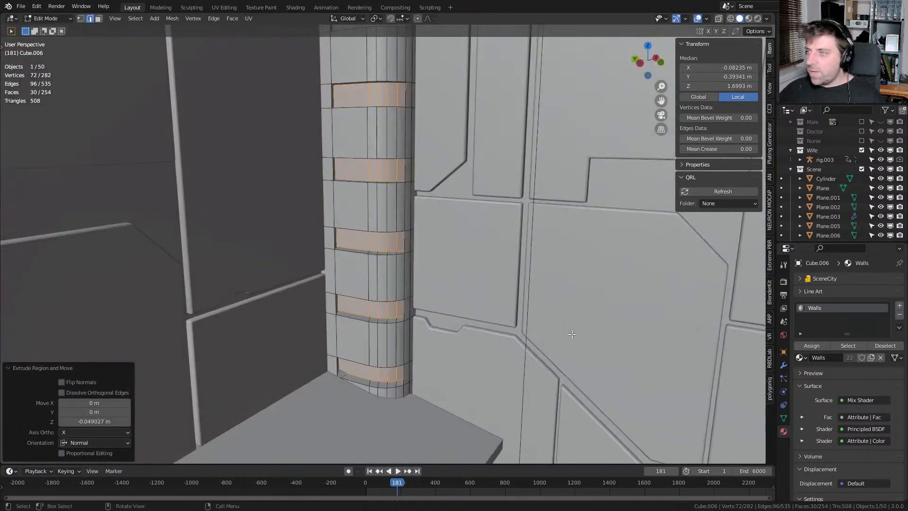
Add a second material slot to the pillar and assign the Emmision material to the selected recessed faces
{"action": "left_click", "coordinate": [899, 310]}
{"action": "left_click", "coordinate": [801, 372]}
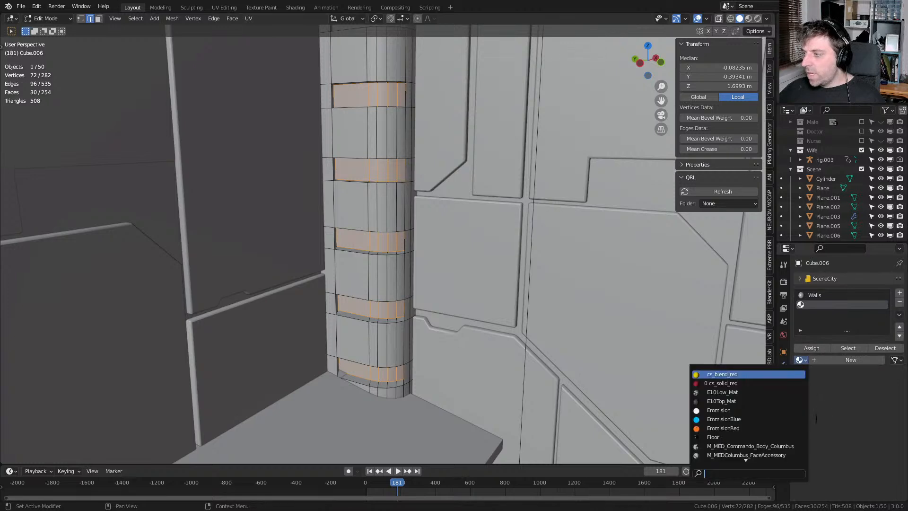
{"action": "left_click", "coordinate": [728, 410]}
{"action": "left_click", "coordinate": [821, 360]}
{"action": "middle_click_drag", "start_coordinate": [364, 289], "coordinate": [385, 302]}
{"action": "scroll", "coordinate": [359, 315], "scroll_direction": "up", "scroll_amount": 3}
{"action": "scroll", "coordinate": [447, 289], "scroll_direction": "up", "scroll_amount": 2}
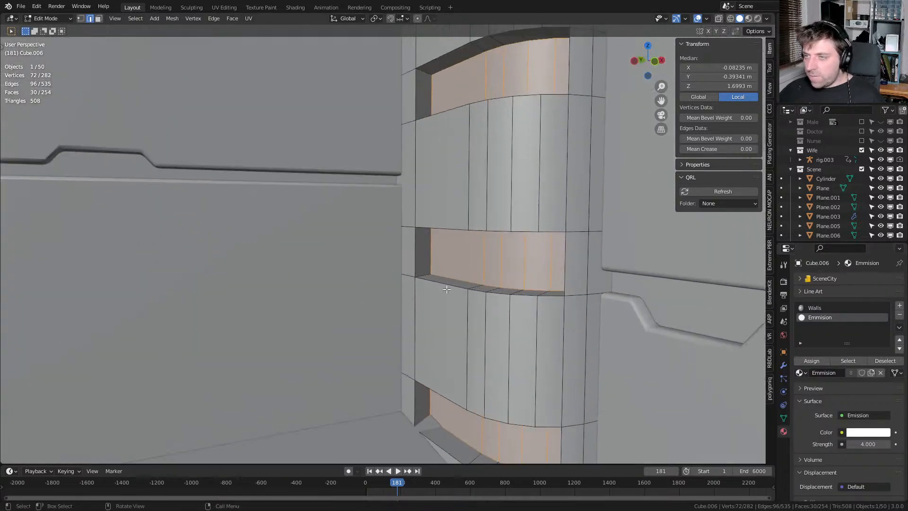
{"action": "left_click", "coordinate": [426, 274]}
{"action": "middle_click_drag", "start_coordinate": [428, 435], "coordinate": [429, 418], "text": "shift"}
{"action": "scroll", "coordinate": [443, 420], "scroll_direction": "down", "scroll_amount": 2}
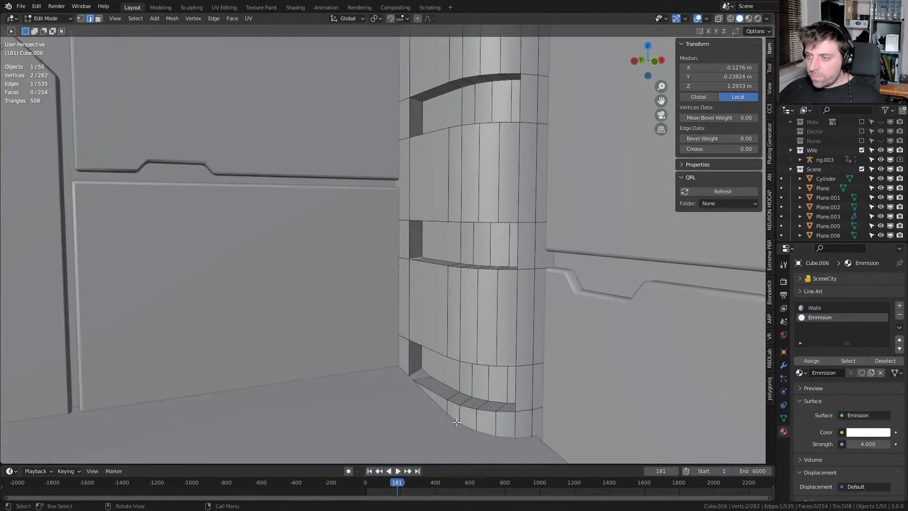
{"action": "scroll", "coordinate": [397, 406], "scroll_direction": "down", "scroll_amount": 1}
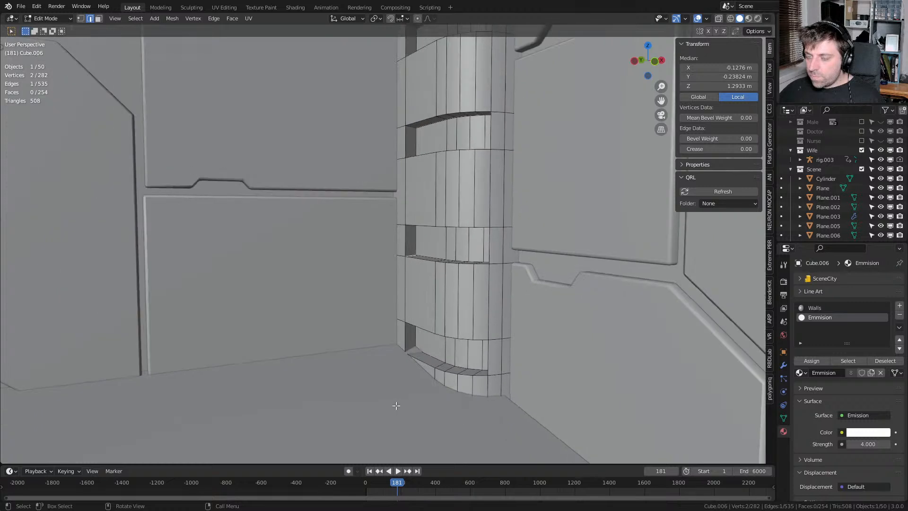
{"action": "key", "text": "Tab"}
{"action": "left_click", "coordinate": [392, 400]}
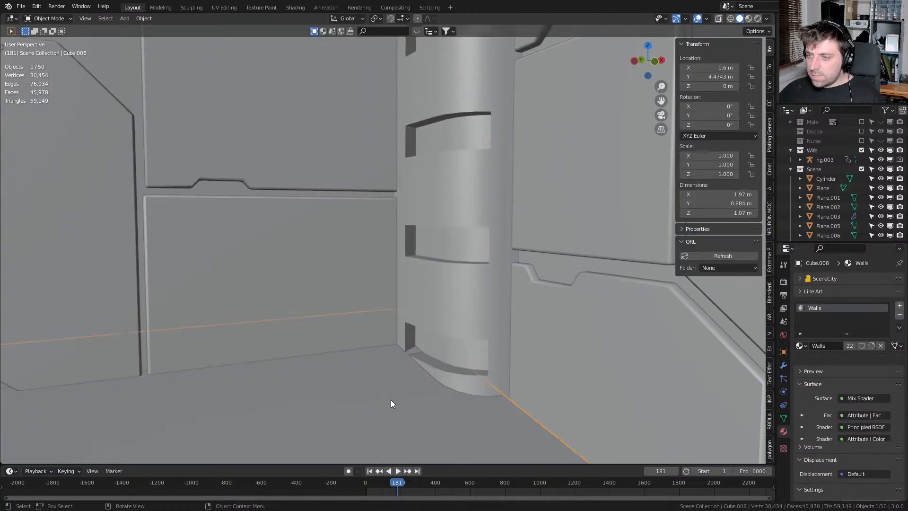
{"action": "left_click", "coordinate": [475, 362]}
{"action": "key", "text": "Tab"}
In wireframe shading, select the short depth edges at the wall-side end of the pillar's lower three recesses
{"action": "key", "text": "z"}
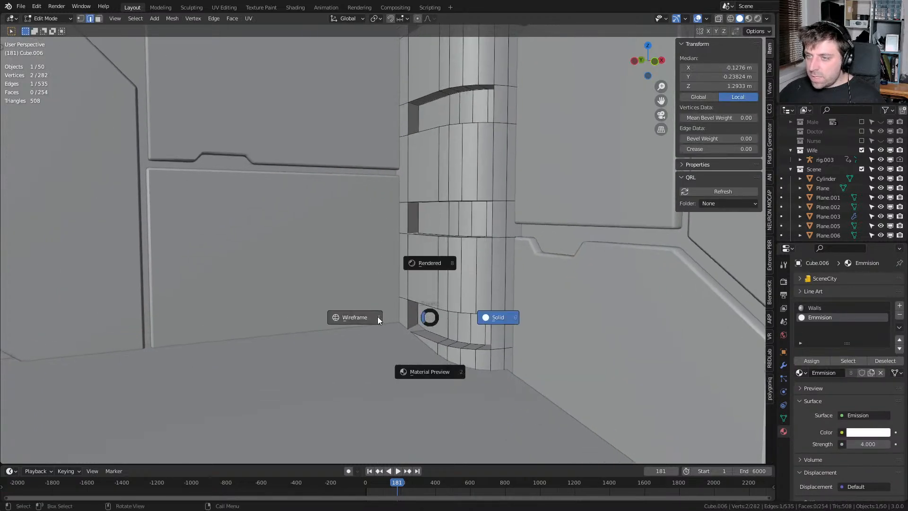
{"action": "left_click", "coordinate": [392, 315]}
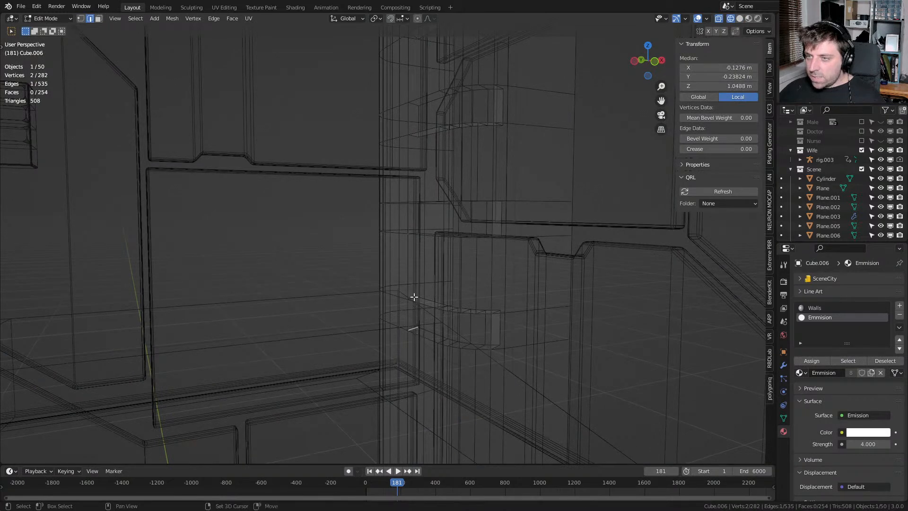
{"action": "left_click", "coordinate": [415, 297], "text": "shift"}
{"action": "scroll", "coordinate": [416, 301], "scroll_direction": "up", "scroll_amount": 5, "text": "shift"}
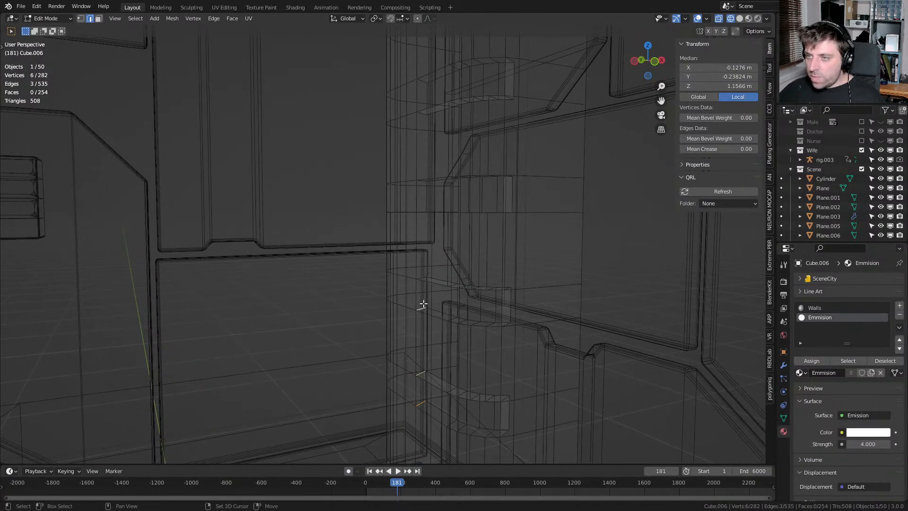
{"action": "middle_click_drag", "start_coordinate": [422, 279], "coordinate": [452, 327]}
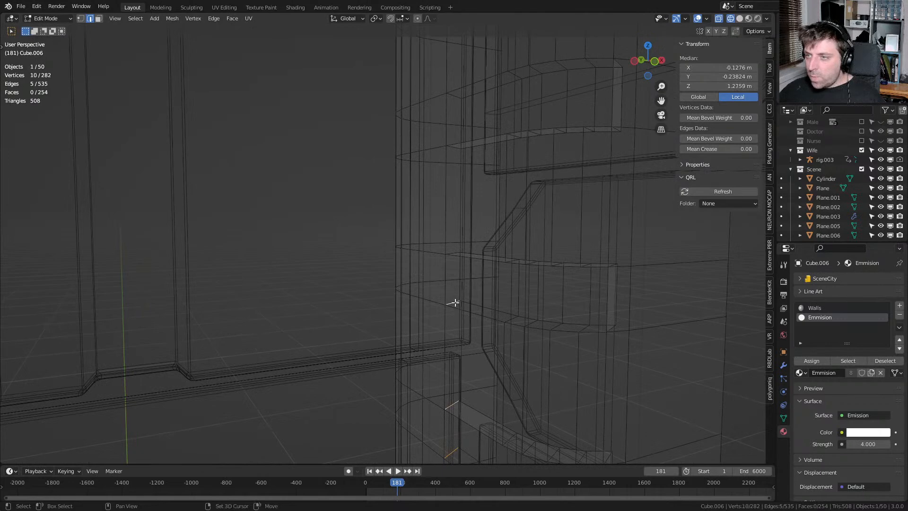
{"action": "left_click", "coordinate": [454, 250], "text": "shift"}
{"action": "scroll", "coordinate": [456, 243], "scroll_direction": "up", "scroll_amount": 5, "text": "shift"}
{"action": "middle_click_drag", "start_coordinate": [454, 248], "coordinate": [454, 389], "text": "shift"}
Add the short depth edges at the same end of the upper three recesses to the selection, undoing any mis-selected edges
{"action": "key", "text": "ctrl+z"}
{"action": "left_click", "coordinate": [450, 325], "text": "shift"}
{"action": "left_click", "coordinate": [449, 272], "text": "shift"}
{"action": "middle_click_drag", "start_coordinate": [459, 237], "coordinate": [459, 369], "text": "shift"}
{"action": "left_click", "coordinate": [452, 243], "text": "shift"}
{"action": "scroll", "coordinate": [452, 243], "scroll_direction": "up", "scroll_amount": 5, "text": "shift"}
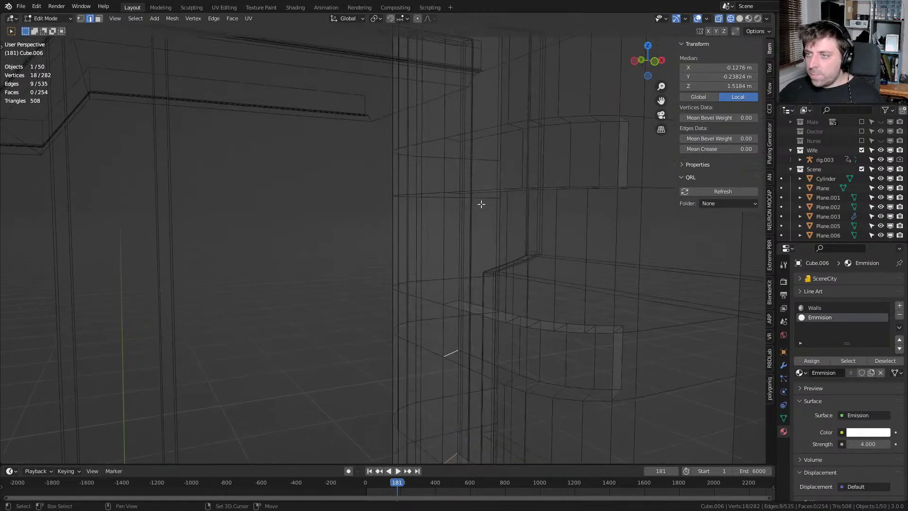
{"action": "left_click", "coordinate": [455, 304], "text": "shift"}
{"action": "key", "text": "ctrl+z"}
{"action": "left_click", "coordinate": [453, 303], "text": "shift"}
{"action": "middle_click_drag", "start_coordinate": [462, 234], "coordinate": [460, 393], "text": "shift"}
{"action": "key", "text": "ctrl+z"}
{"action": "left_click", "coordinate": [453, 264], "text": "shift"}
{"action": "middle_click_drag", "start_coordinate": [461, 234], "coordinate": [465, 284], "text": "shift"}
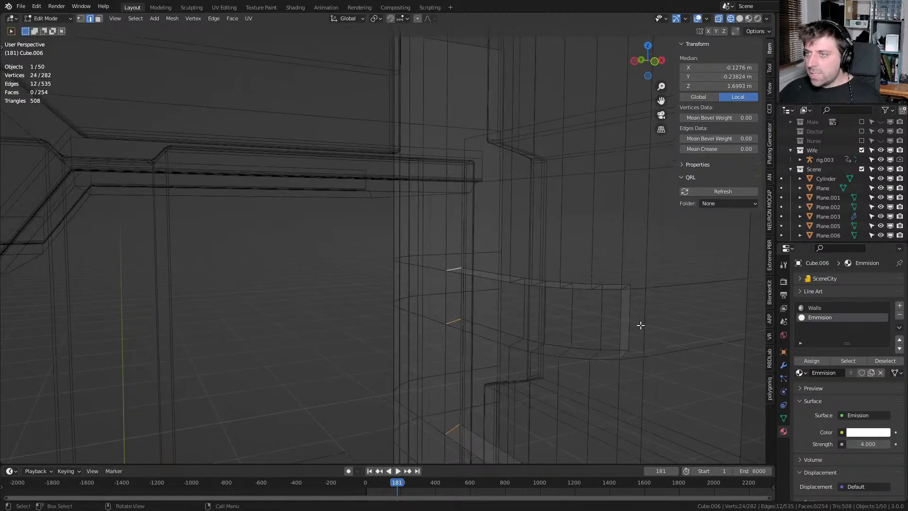
Add the short depth edges at the opposite end of the pillar's upper recesses to the selection
{"action": "middle_click_drag", "start_coordinate": [621, 328], "coordinate": [625, 283], "text": "shift"}
{"action": "left_click", "coordinate": [634, 282], "text": "shift"}
{"action": "left_click", "coordinate": [632, 343], "text": "shift"}
{"action": "middle_click_drag", "start_coordinate": [631, 343], "coordinate": [595, 203], "text": "shift"}
{"action": "middle_click_drag", "start_coordinate": [581, 345], "coordinate": [521, 307], "text": "shift"}
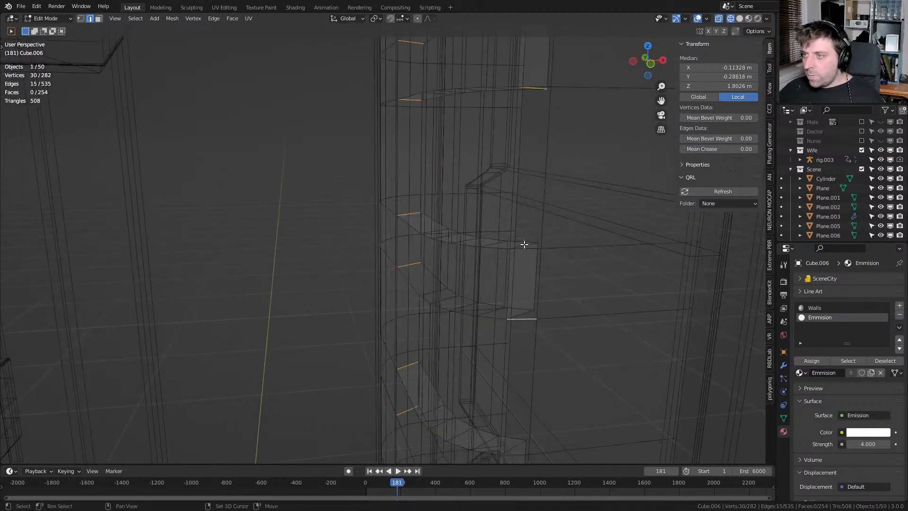
{"action": "left_click", "coordinate": [519, 314], "text": "shift"}
{"action": "middle_click_drag", "start_coordinate": [533, 370], "coordinate": [525, 286]}
{"action": "left_click", "coordinate": [502, 348], "text": "shift"}
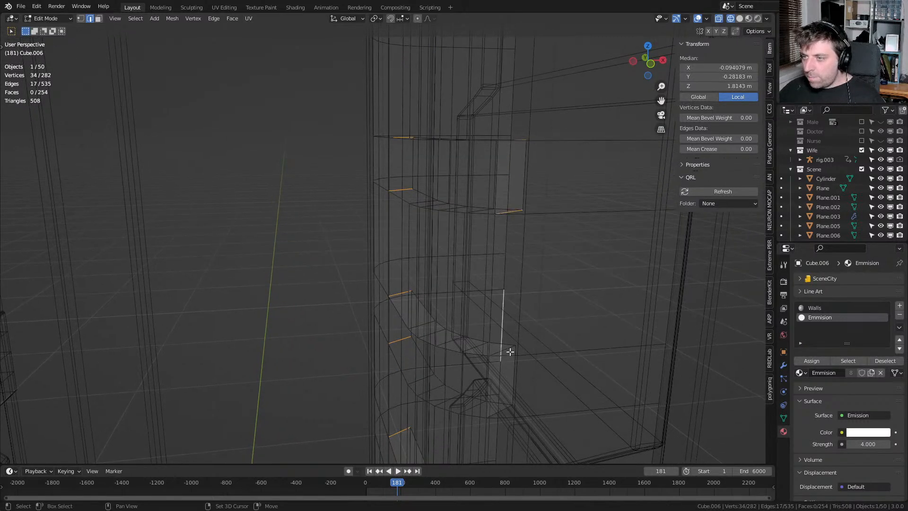
Add the opposite-end depth edges of the remaining lower recesses, leaving only the corner edges of all six recesses selected
{"action": "middle_click_drag", "start_coordinate": [509, 425], "coordinate": [498, 163], "text": "shift"}
{"action": "middle_click_drag", "start_coordinate": [502, 368], "coordinate": [492, 247], "text": "shift"}
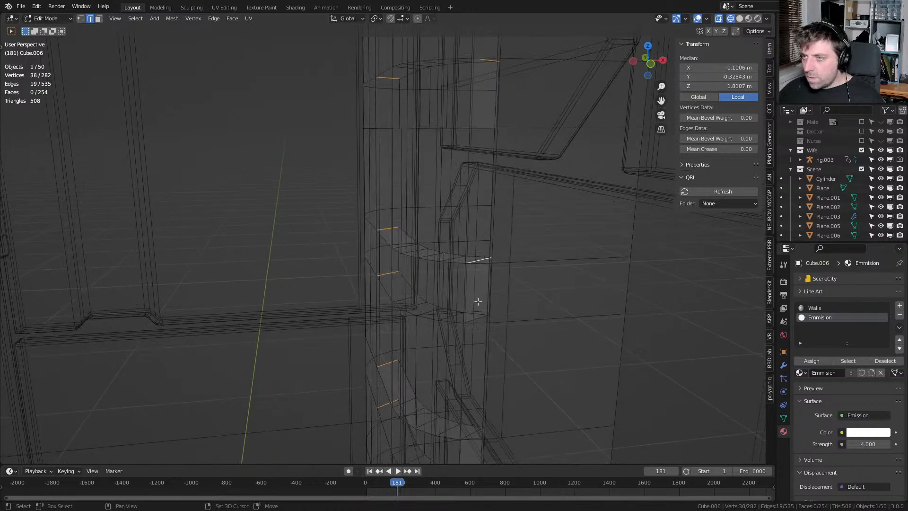
{"action": "middle_click_drag", "start_coordinate": [487, 340], "coordinate": [500, 168], "text": "shift"}
{"action": "middle_click_drag", "start_coordinate": [495, 293], "coordinate": [491, 236], "text": "shift"}
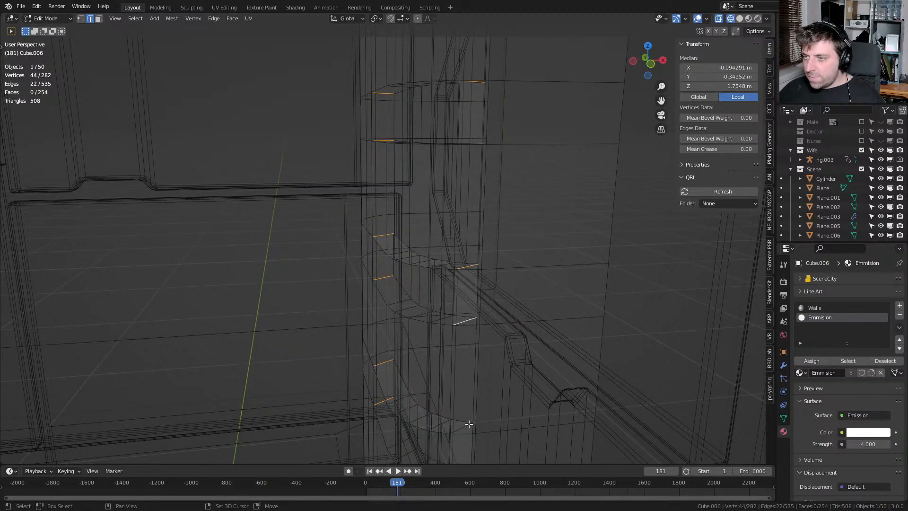
{"action": "middle_click_drag", "start_coordinate": [468, 424], "coordinate": [473, 321], "text": "shift"}
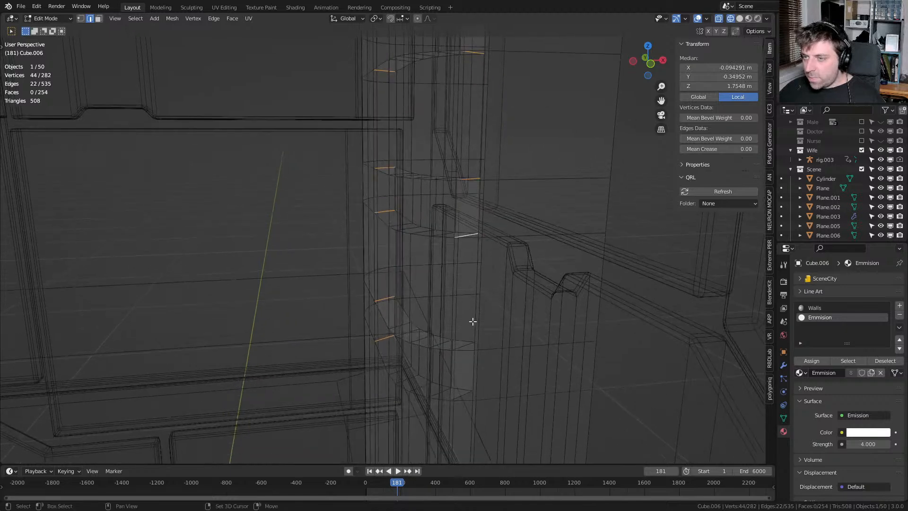
{"action": "left_click", "coordinate": [464, 400], "text": "shift"}
{"action": "middle_click_drag", "start_coordinate": [464, 398], "coordinate": [472, 302], "text": "shift"}
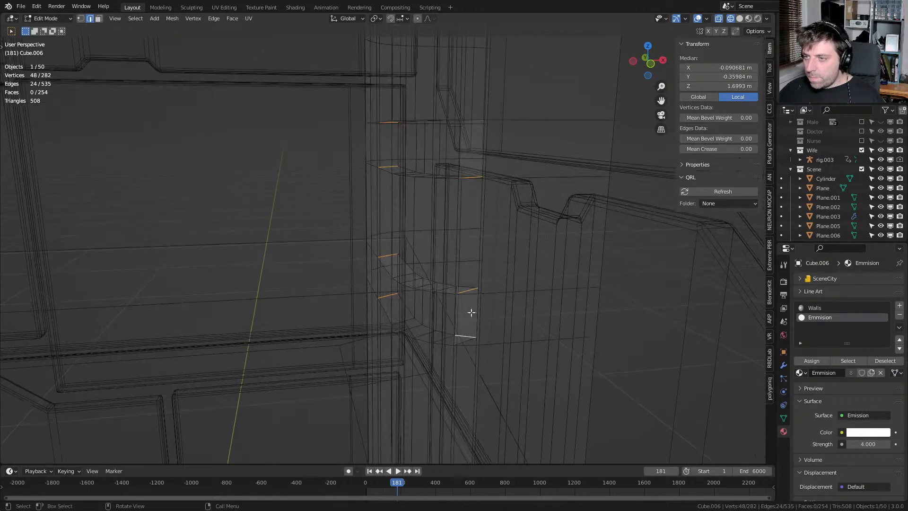
{"action": "left_click", "coordinate": [468, 337], "text": "shift"}
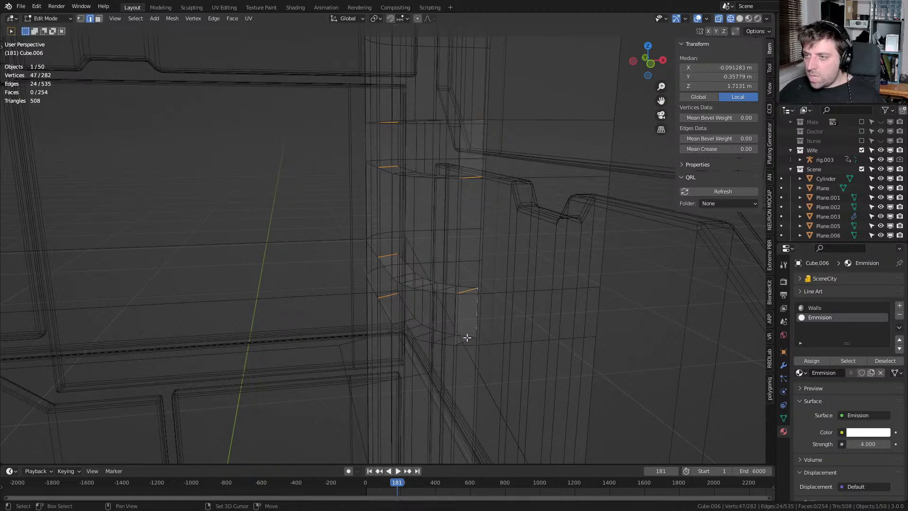
{"action": "key", "text": "c"}
{"action": "middle_click", "coordinate": [497, 341]}
{"action": "right_click", "coordinate": [497, 341]}
Round the recess corners with a bevel about 0.0236 m wide and 8 segments, and return to Object Mode
{"action": "key", "text": "z"}
{"action": "left_click", "coordinate": [525, 365]}
{"action": "middle_click_drag", "start_coordinate": [522, 367], "coordinate": [535, 359]}
{"action": "key", "text": "ctrl+b"}
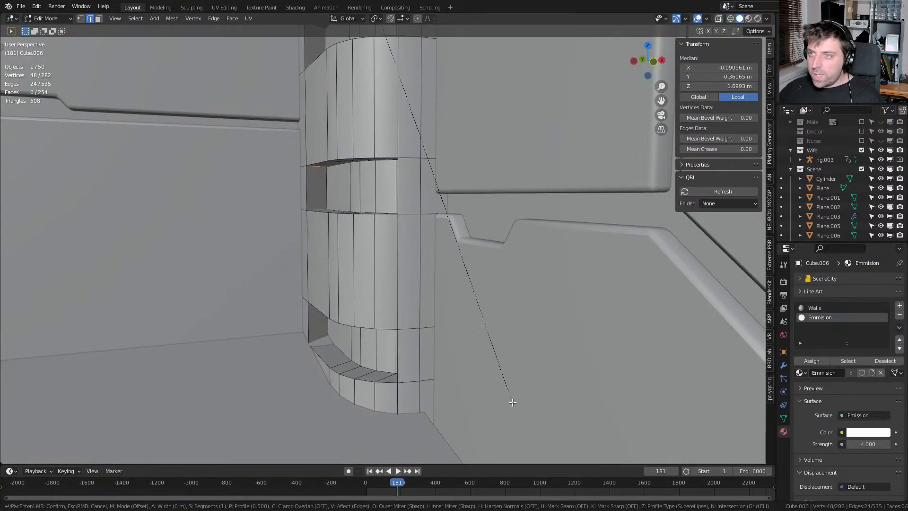
{"action": "scroll", "coordinate": [636, 448], "scroll_direction": "up", "scroll_amount": 7}
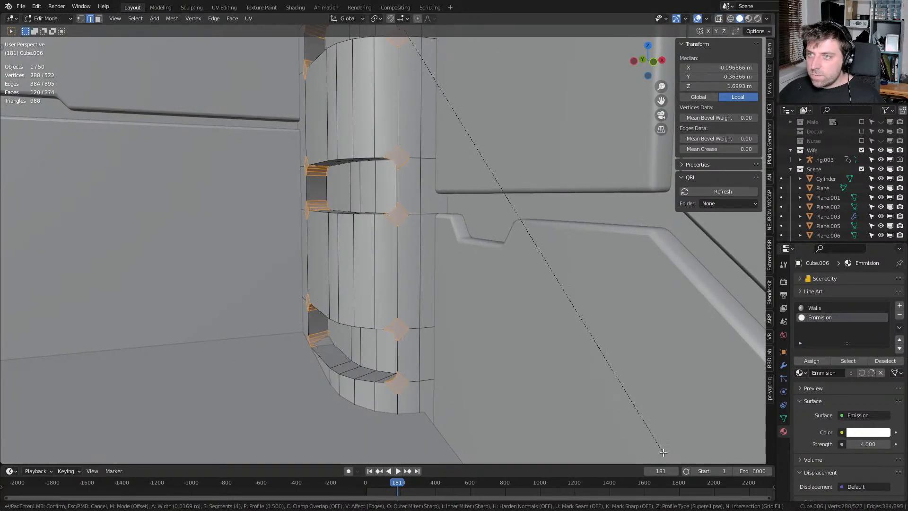
{"action": "left_click", "coordinate": [699, 48]}
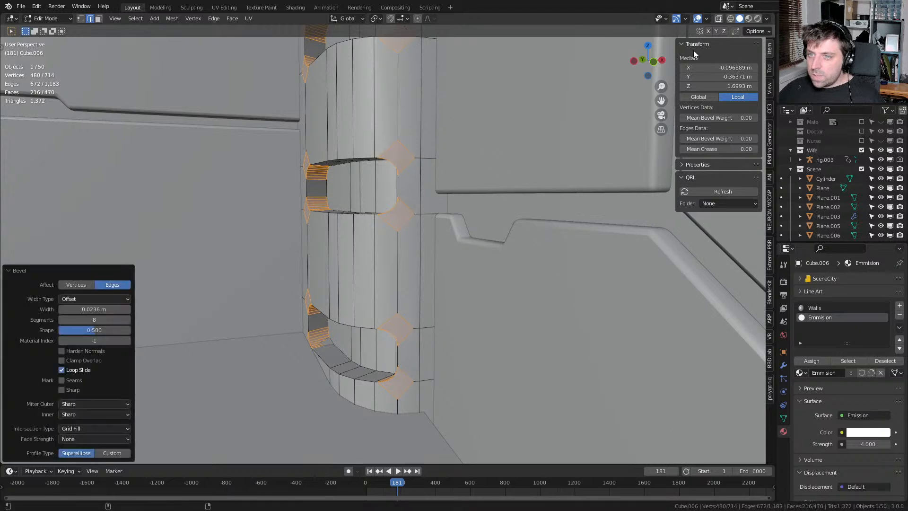
{"action": "middle_click_drag", "start_coordinate": [520, 180], "coordinate": [500, 193]}
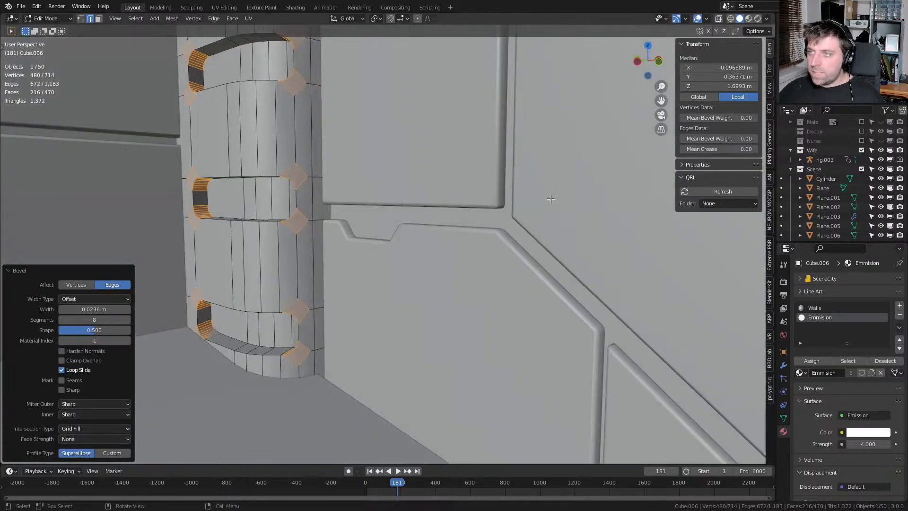
{"action": "scroll", "coordinate": [500, 193], "scroll_direction": "down", "scroll_amount": 4}
{"action": "key", "text": "Tab"}
Show the room in rendered shading and examine the pillar's glowing bands together with the surrounding room
{"action": "scroll", "coordinate": [404, 189], "scroll_direction": "down", "scroll_amount": 5}
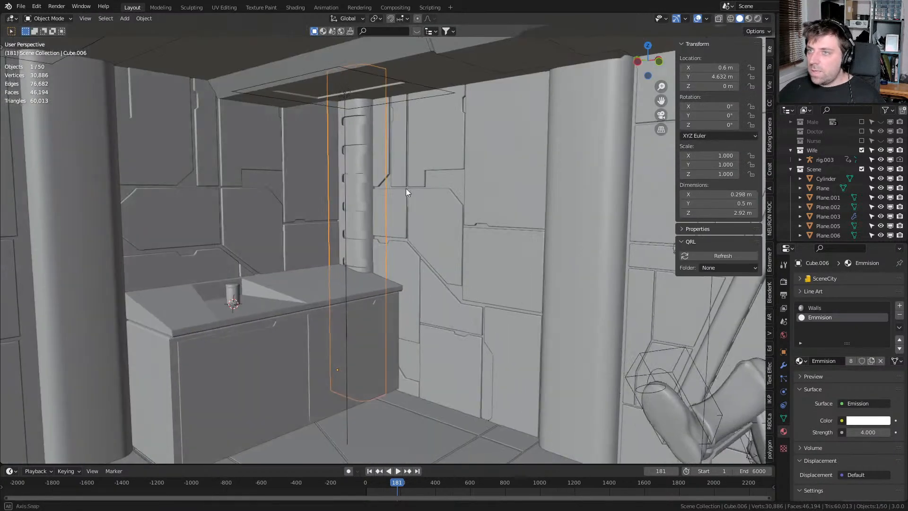
{"action": "left_click", "coordinate": [757, 18]}
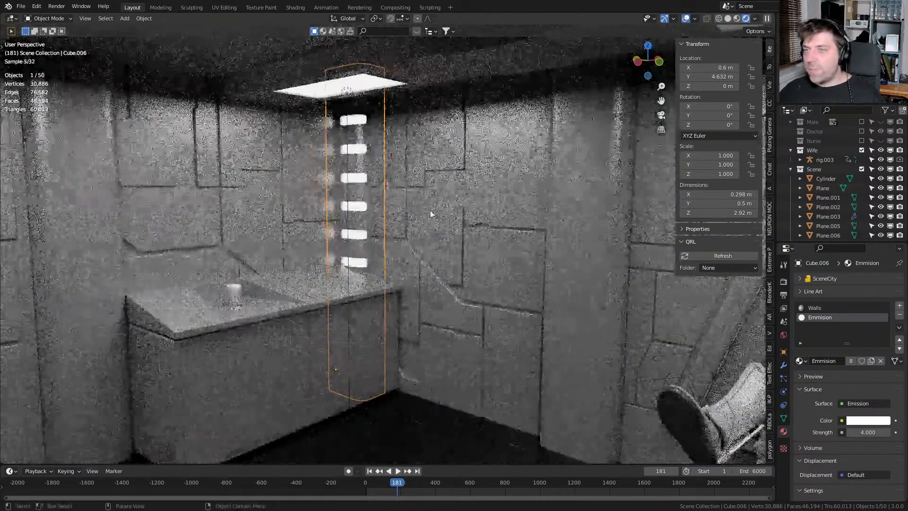
{"action": "scroll", "coordinate": [433, 224], "scroll_direction": "down", "scroll_amount": 4}
{"action": "middle_click_drag", "start_coordinate": [434, 224], "coordinate": [456, 241]}
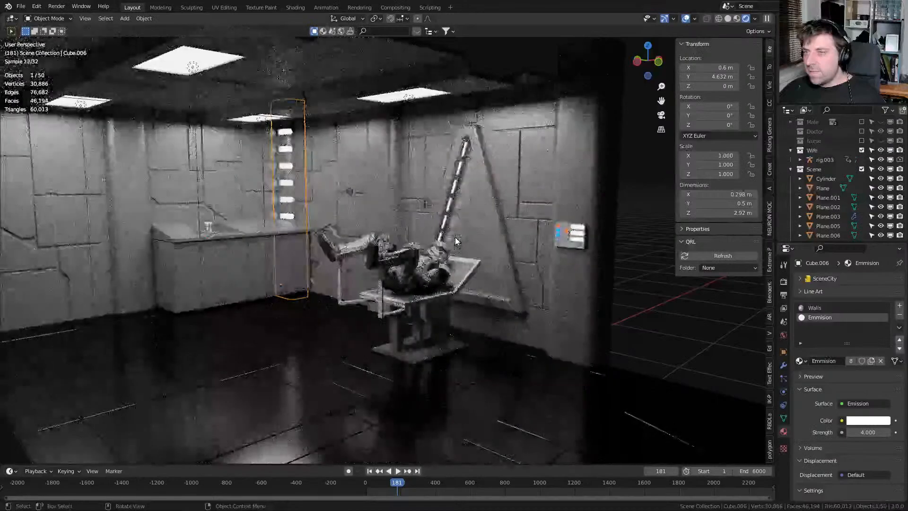
{"action": "scroll", "coordinate": [457, 241], "scroll_direction": "up", "scroll_amount": 2}
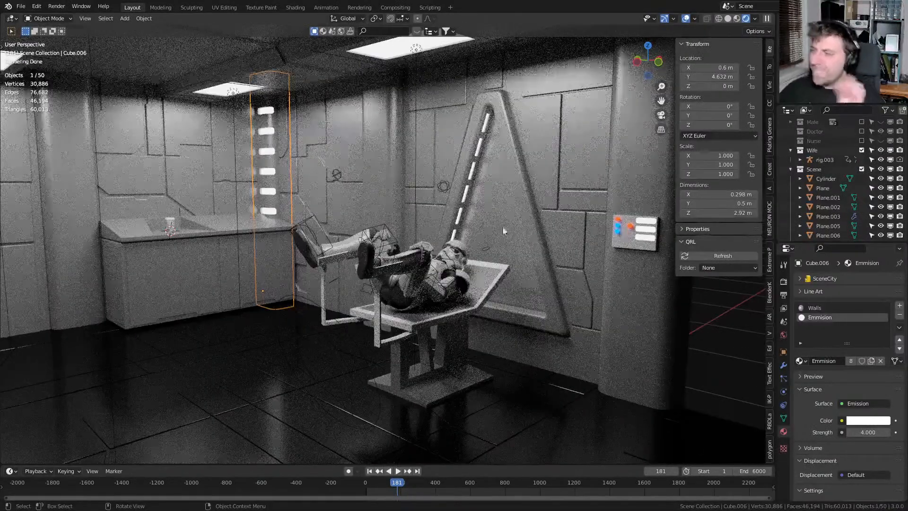
Enable the Nurse, Doctor and Male collections and view the characters around the table up close
{"action": "left_click", "coordinate": [861, 141]}
{"action": "left_click", "coordinate": [861, 131]}
{"action": "left_click", "coordinate": [861, 122]}
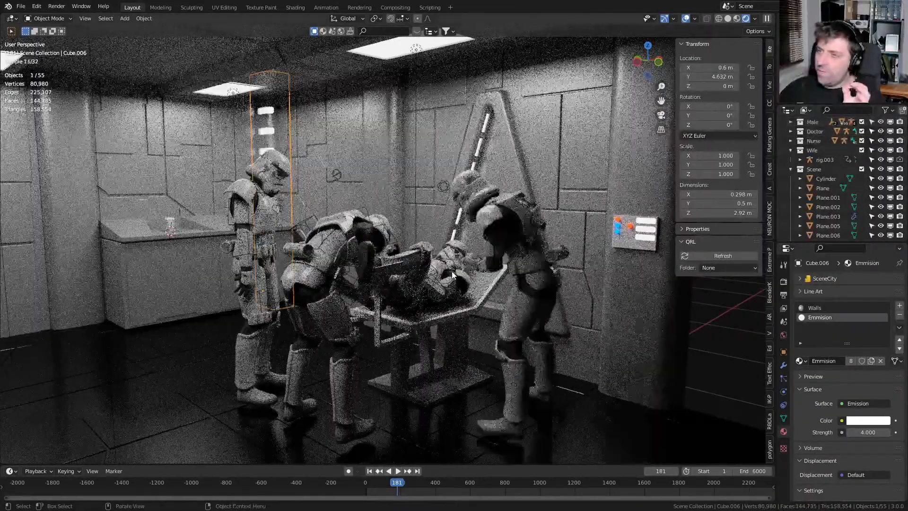
{"action": "scroll", "coordinate": [449, 272], "scroll_direction": "up", "scroll_amount": 6}
{"action": "scroll", "coordinate": [449, 271], "scroll_direction": "up", "scroll_amount": 2}
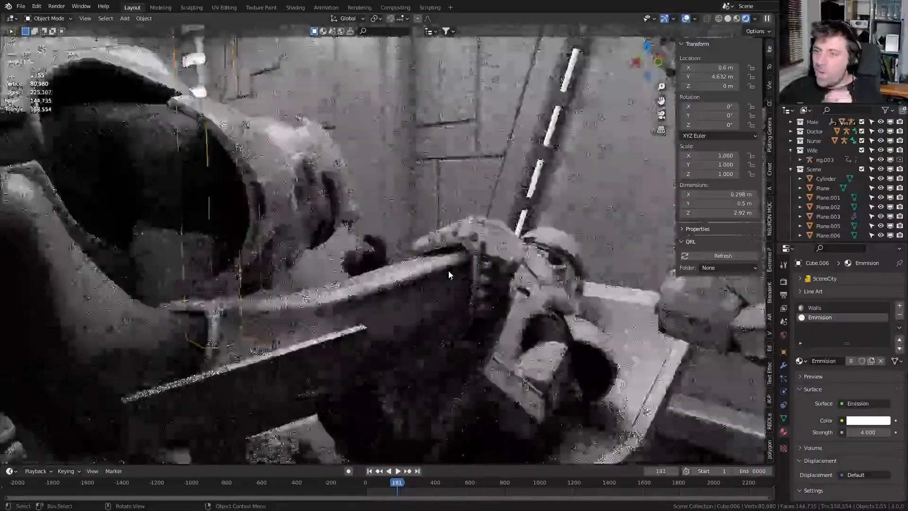
{"action": "scroll", "coordinate": [449, 272], "scroll_direction": "down", "scroll_amount": 2}
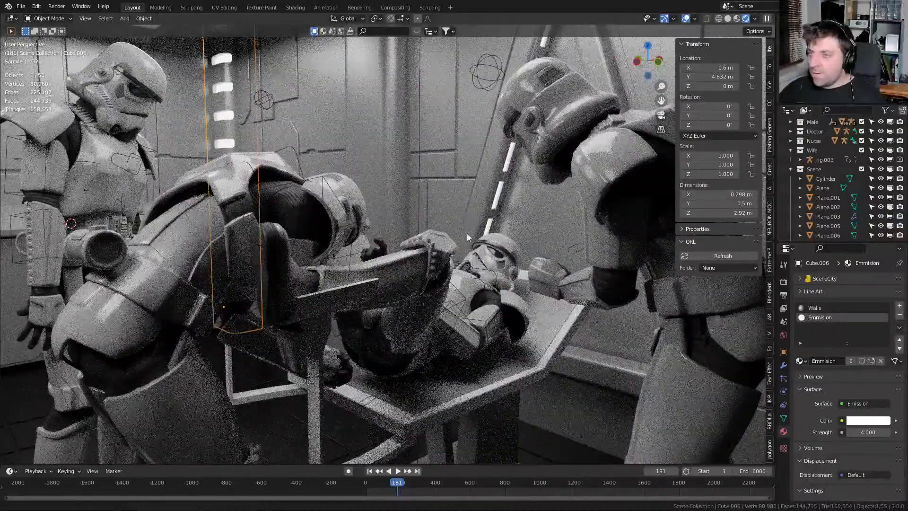
Enable denoising for both the viewport and the final render in the Cycles sampling settings
{"action": "middle_click_drag", "start_coordinate": [467, 234], "coordinate": [458, 232], "text": "shift"}
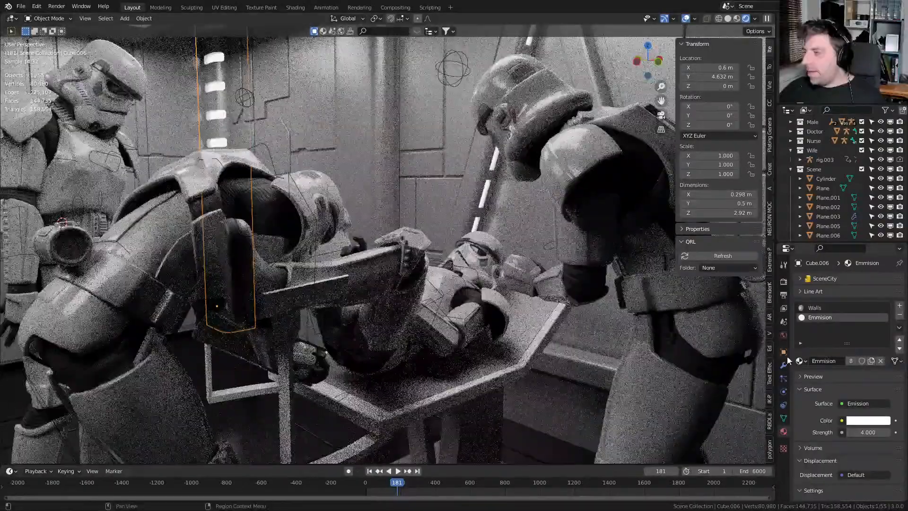
{"action": "left_click", "coordinate": [783, 295]}
{"action": "left_click", "coordinate": [783, 308]}
{"action": "left_click", "coordinate": [783, 281]}
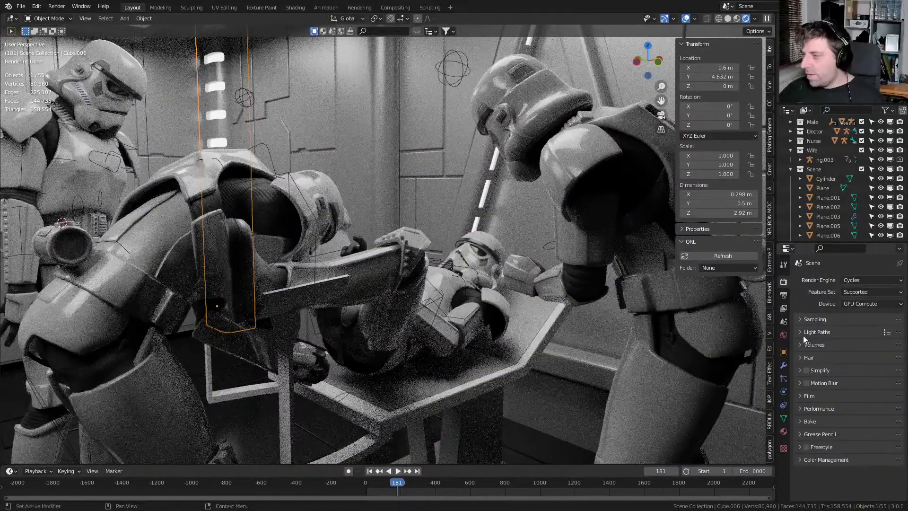
{"action": "left_click", "coordinate": [801, 318]}
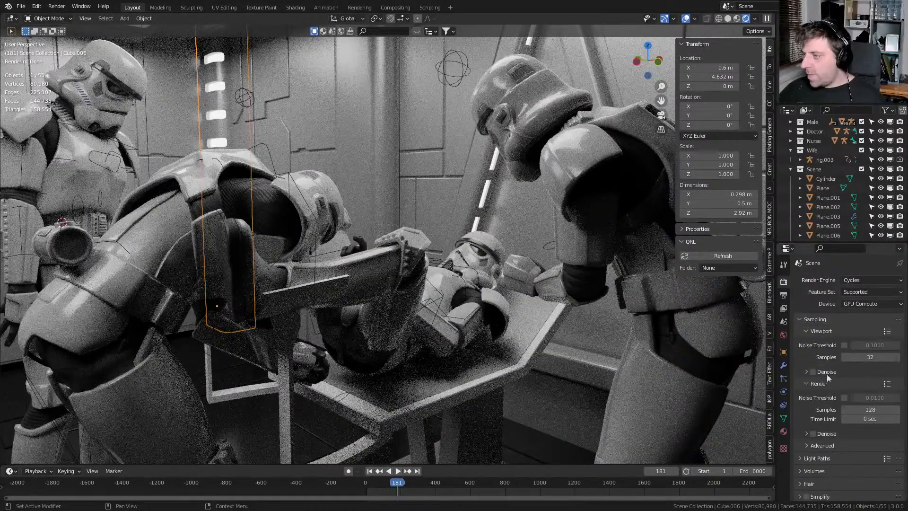
{"action": "left_click", "coordinate": [813, 434]}
{"action": "left_click", "coordinate": [814, 372]}
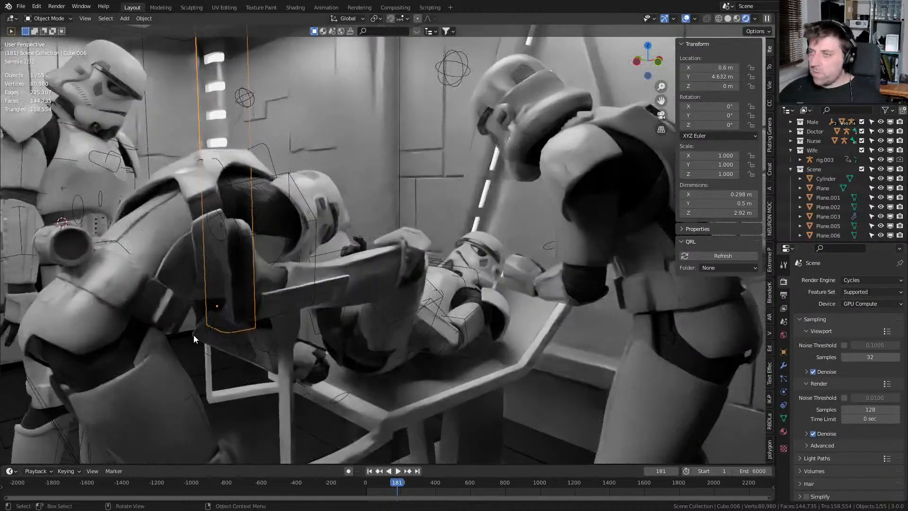
Examine the denoised room and the characters around the table from several angles and distances
{"action": "middle_click_drag", "start_coordinate": [208, 279], "coordinate": [290, 257]}
{"action": "scroll", "coordinate": [220, 264], "scroll_direction": "down", "scroll_amount": 5}
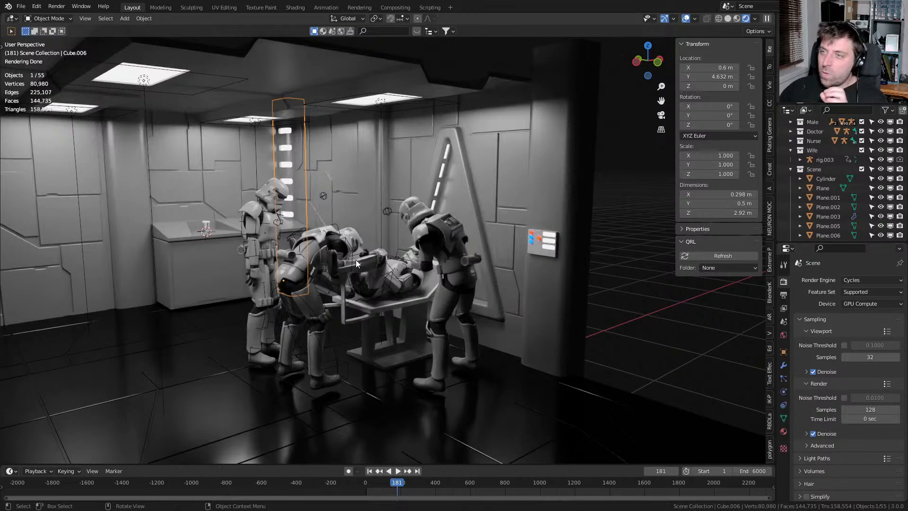
{"action": "scroll", "coordinate": [409, 263], "scroll_direction": "up", "scroll_amount": 4}
{"action": "middle_click_drag", "start_coordinate": [409, 263], "coordinate": [421, 263]}
{"action": "middle_click_drag", "start_coordinate": [490, 256], "coordinate": [459, 254], "text": "shift"}
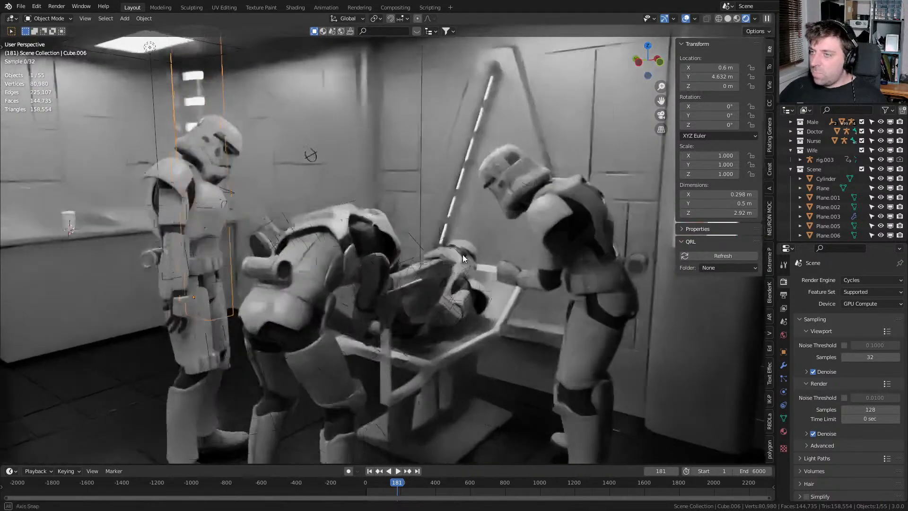
{"action": "scroll", "coordinate": [518, 251], "scroll_direction": "down", "scroll_amount": 5}
{"action": "scroll", "coordinate": [479, 255], "scroll_direction": "up", "scroll_amount": 8}
{"action": "middle_click_drag", "start_coordinate": [520, 262], "coordinate": [534, 252]}
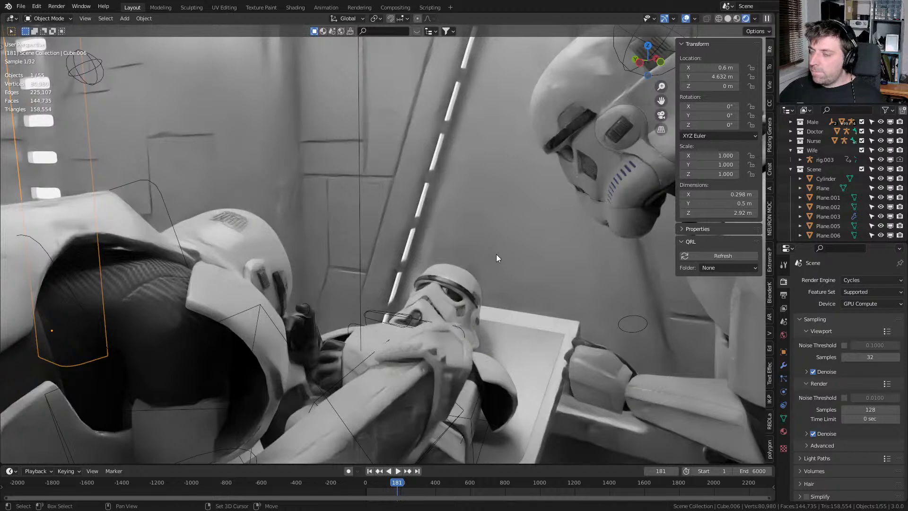
{"action": "scroll", "coordinate": [495, 257], "scroll_direction": "down", "scroll_amount": 5}
{"action": "scroll", "coordinate": [479, 259], "scroll_direction": "up", "scroll_amount": 6}
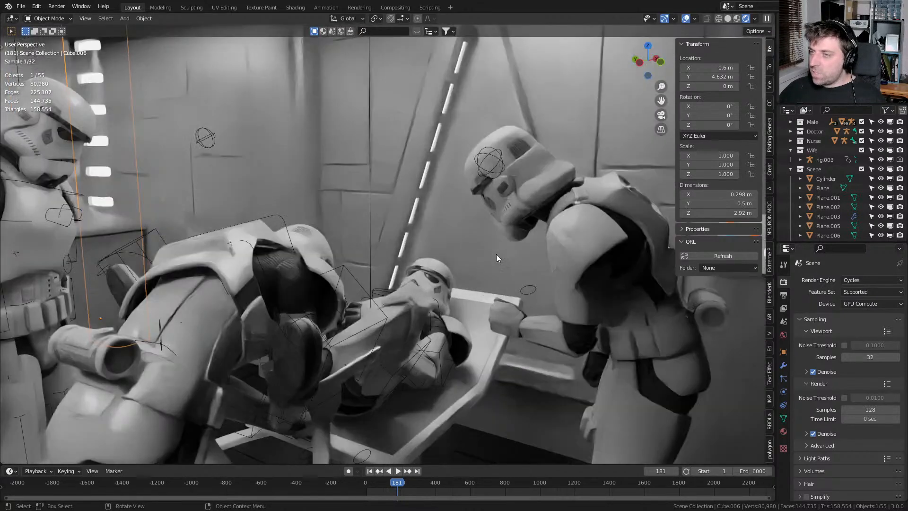
{"action": "scroll", "coordinate": [486, 255], "scroll_direction": "down", "scroll_amount": 4}
{"action": "scroll", "coordinate": [461, 241], "scroll_direction": "up", "scroll_amount": 6}
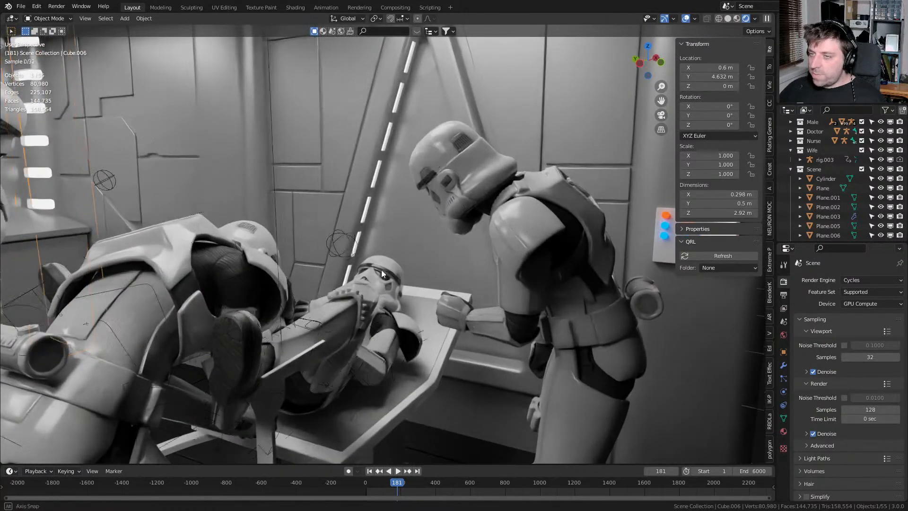
Inspect the helmets of the patient and the bending character up close, plus the cabinet corner and ceiling lights behind them
{"action": "scroll", "coordinate": [381, 269], "scroll_direction": "up", "scroll_amount": 6}
{"action": "scroll", "coordinate": [393, 284], "scroll_direction": "down", "scroll_amount": 6}
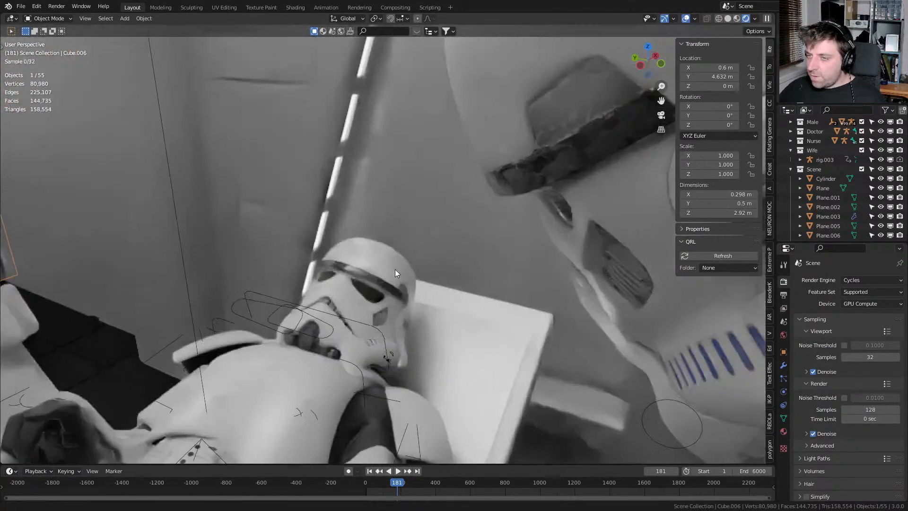
{"action": "middle_click_drag", "start_coordinate": [370, 243], "coordinate": [360, 211]}
{"action": "scroll", "coordinate": [360, 211], "scroll_direction": "up", "scroll_amount": 3}
{"action": "middle_click_drag", "start_coordinate": [331, 175], "coordinate": [375, 290], "text": "shift"}
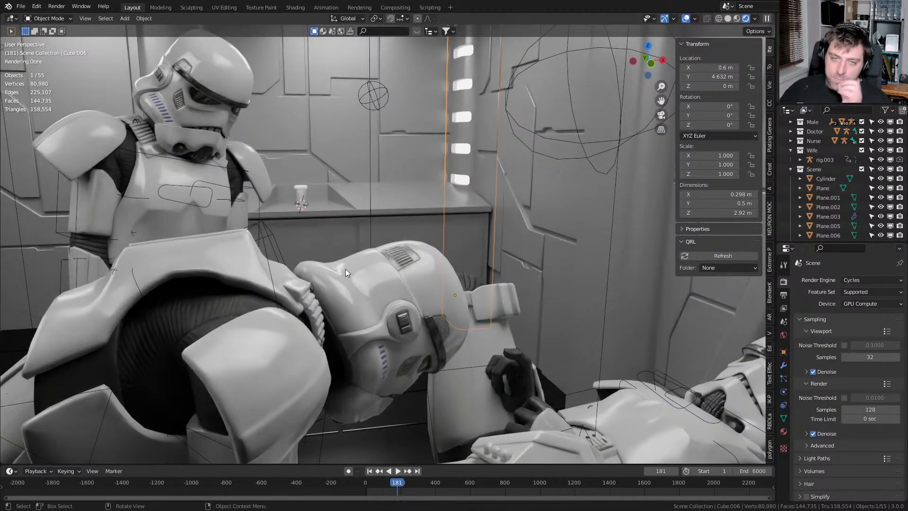
{"action": "scroll", "coordinate": [504, 354], "scroll_direction": "down", "scroll_amount": 4}
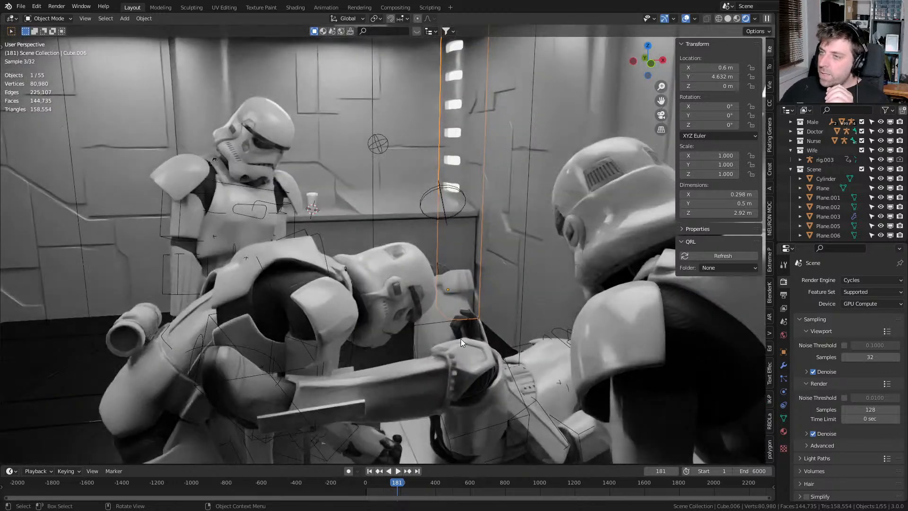
{"action": "scroll", "coordinate": [461, 339], "scroll_direction": "down", "scroll_amount": 3}
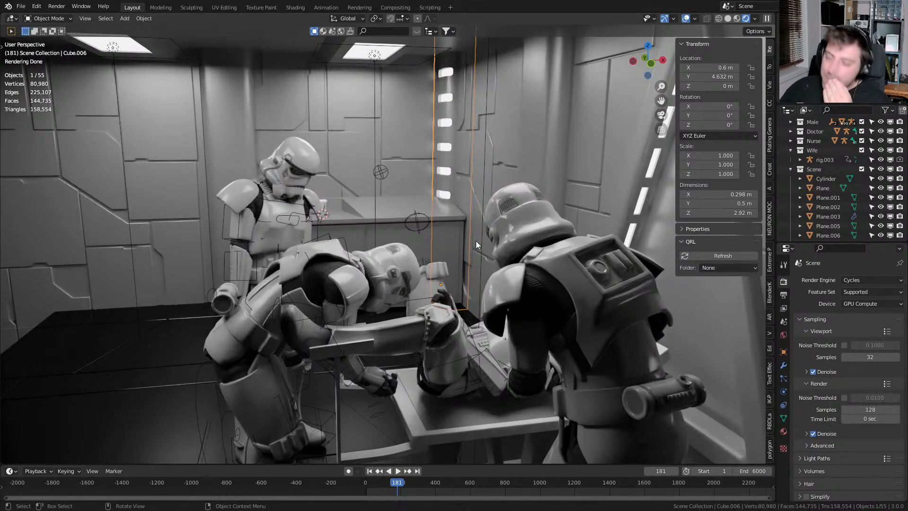
{"action": "middle_click_drag", "start_coordinate": [498, 239], "coordinate": [515, 239]}
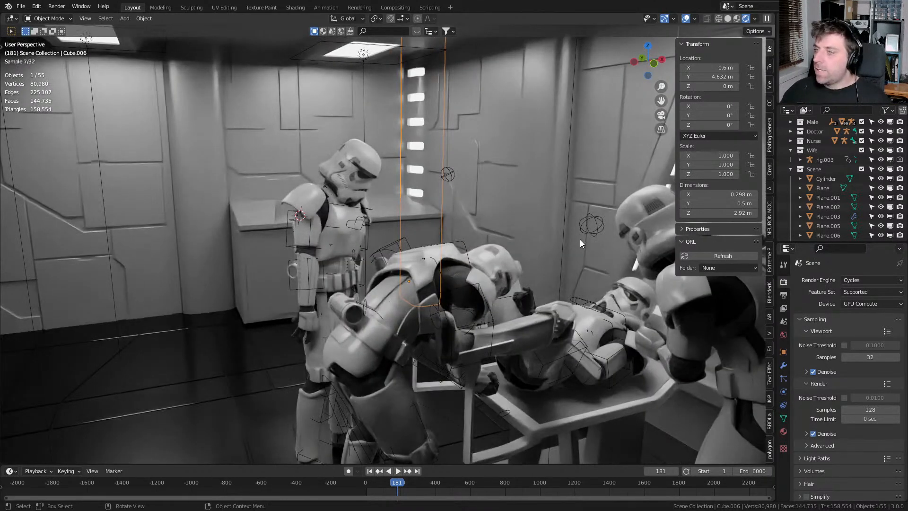
{"action": "scroll", "coordinate": [580, 239], "scroll_direction": "down", "scroll_amount": 6}
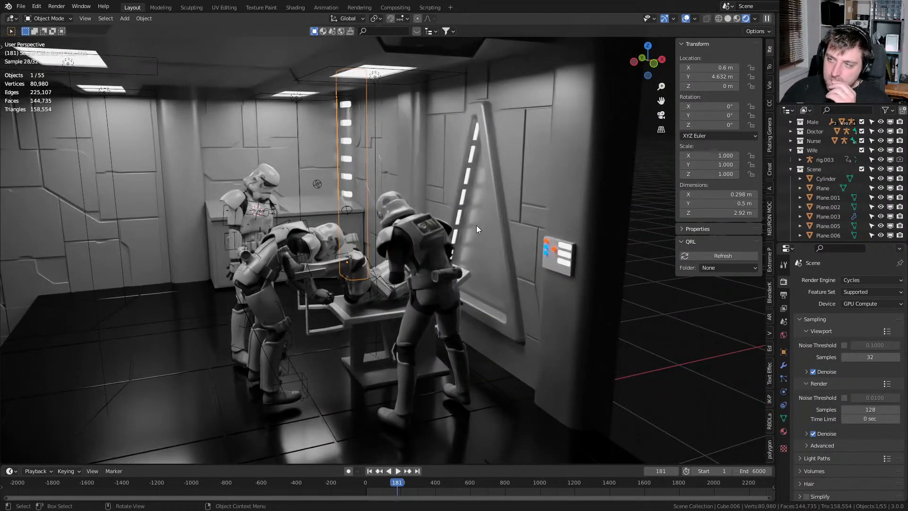
Assign the existing Walls material to the empty first material slot of the control box on the wall pillar
{"action": "left_click", "coordinate": [572, 268]}
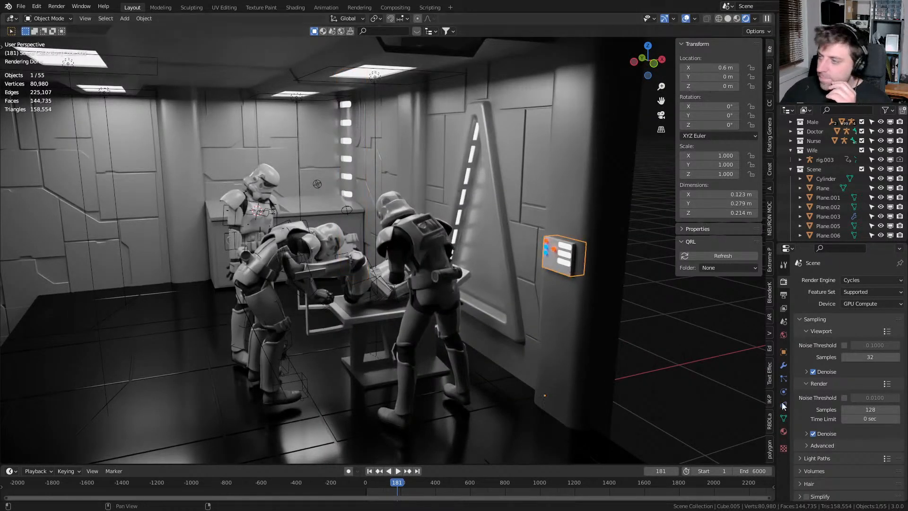
{"action": "left_click", "coordinate": [783, 431]}
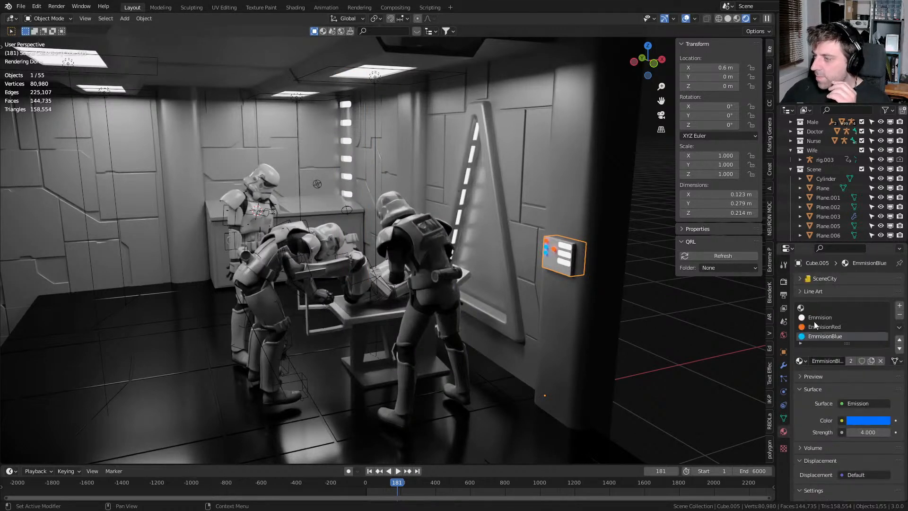
{"action": "left_click", "coordinate": [813, 309]}
{"action": "left_click", "coordinate": [800, 347]}
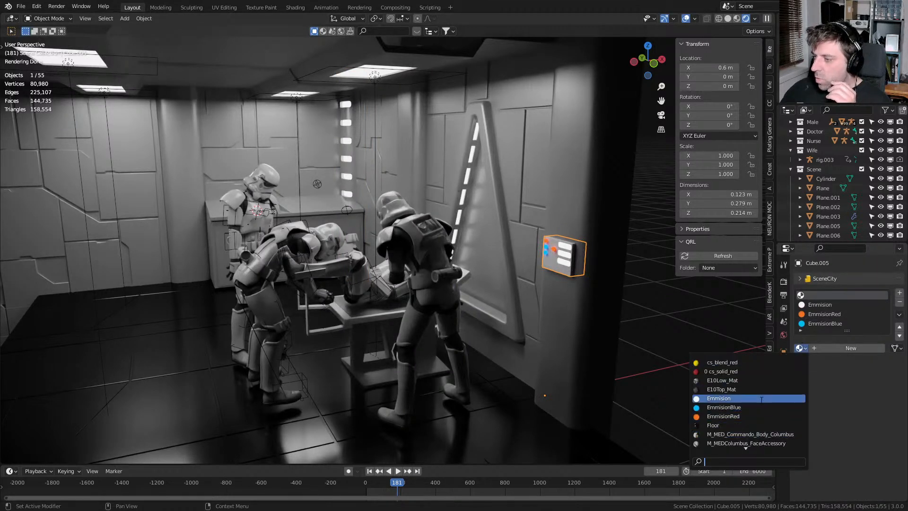
{"action": "scroll", "coordinate": [741, 441], "scroll_direction": "down", "scroll_amount": 4}
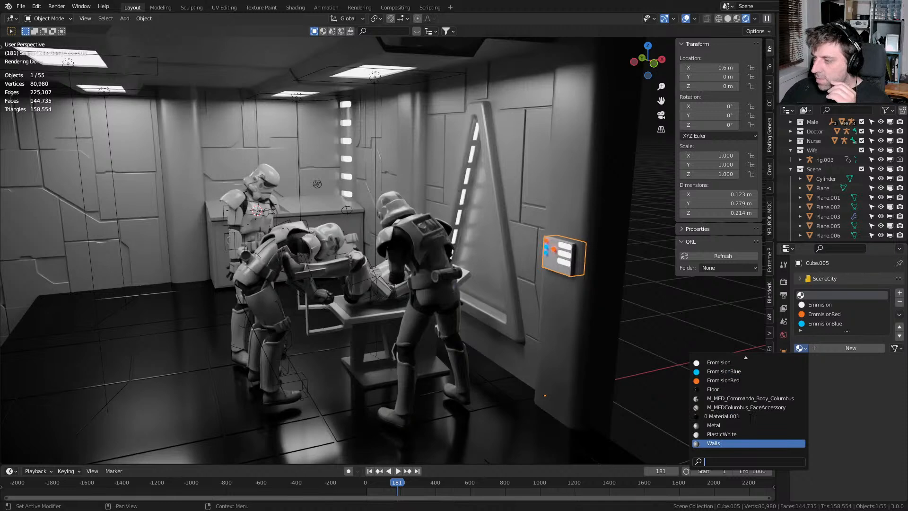
{"action": "left_click", "coordinate": [741, 443]}
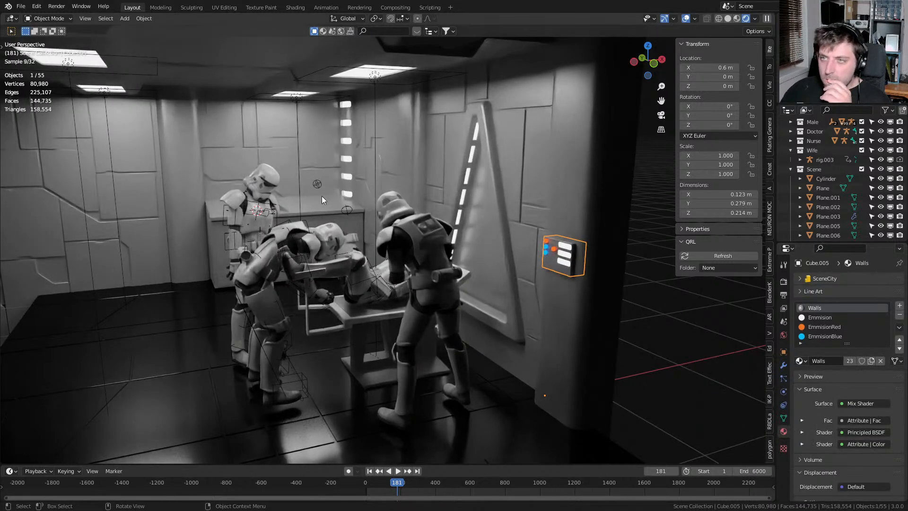
Select the panelled wall behind the table, and switch to File Explorer to open Blender (M:) > 3D Stuff > Textures
{"action": "middle_click_drag", "start_coordinate": [334, 194], "coordinate": [339, 203]}
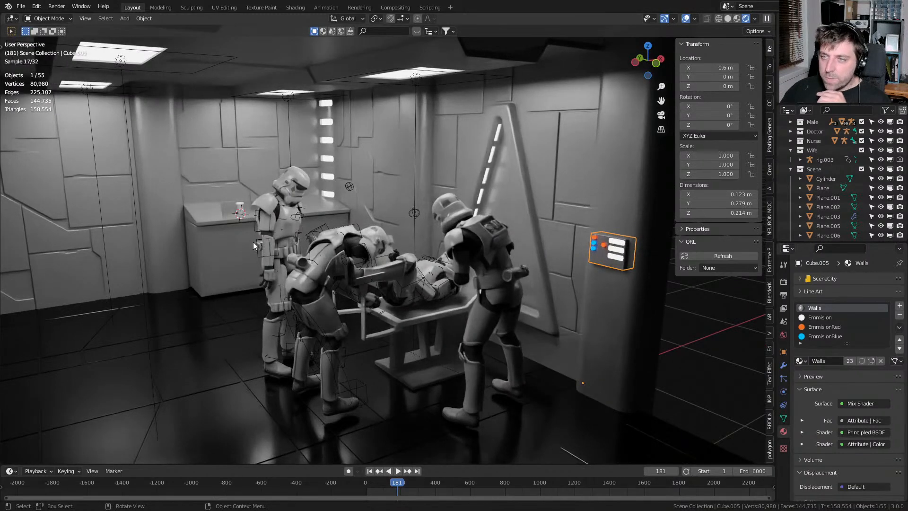
{"action": "left_click", "coordinate": [564, 179]}
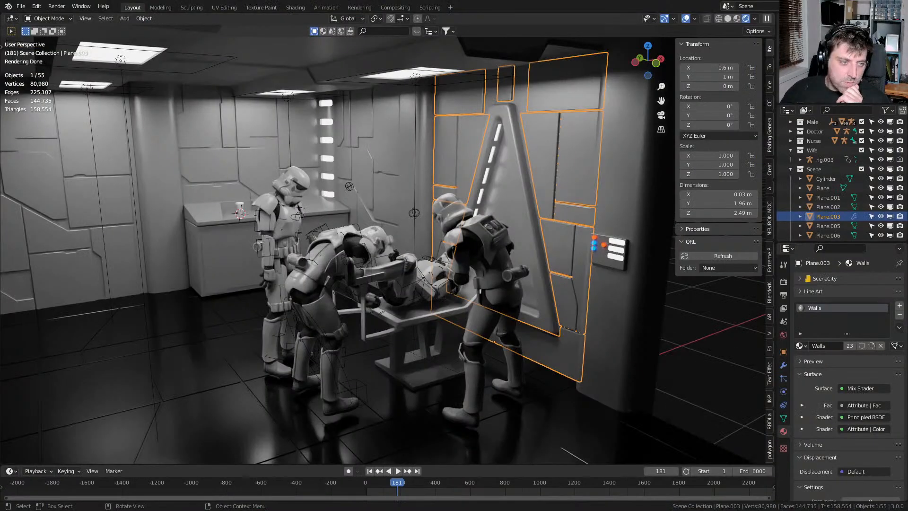
{"action": "key", "text": "super+e"}
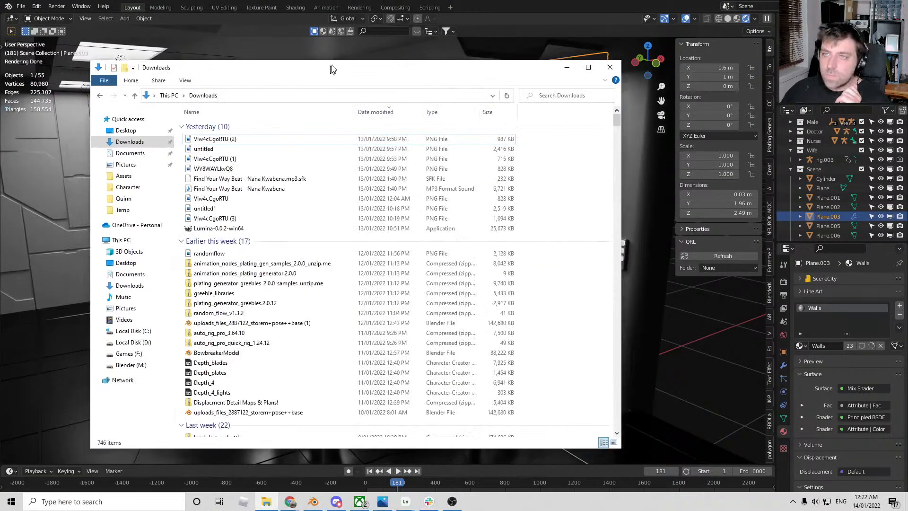
{"action": "left_click", "coordinate": [137, 349]}
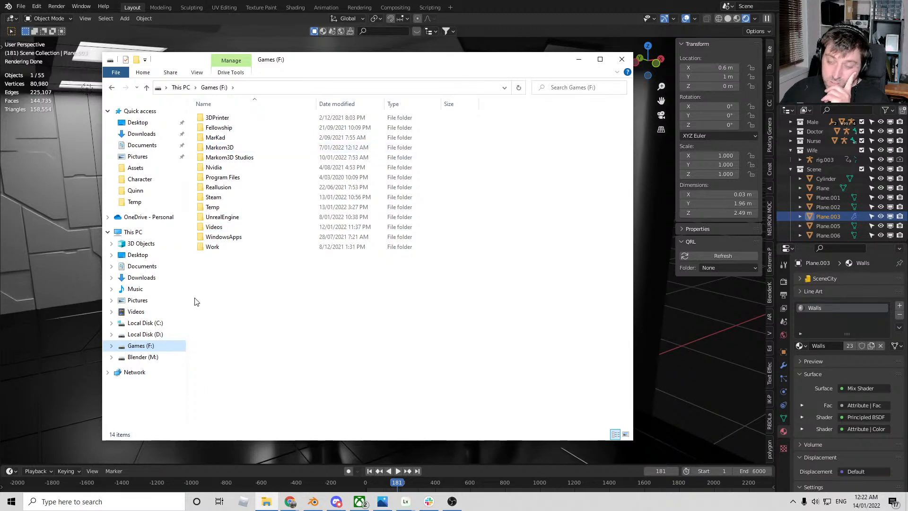
{"action": "left_click", "coordinate": [143, 357]}
{"action": "double_click", "coordinate": [229, 119]}
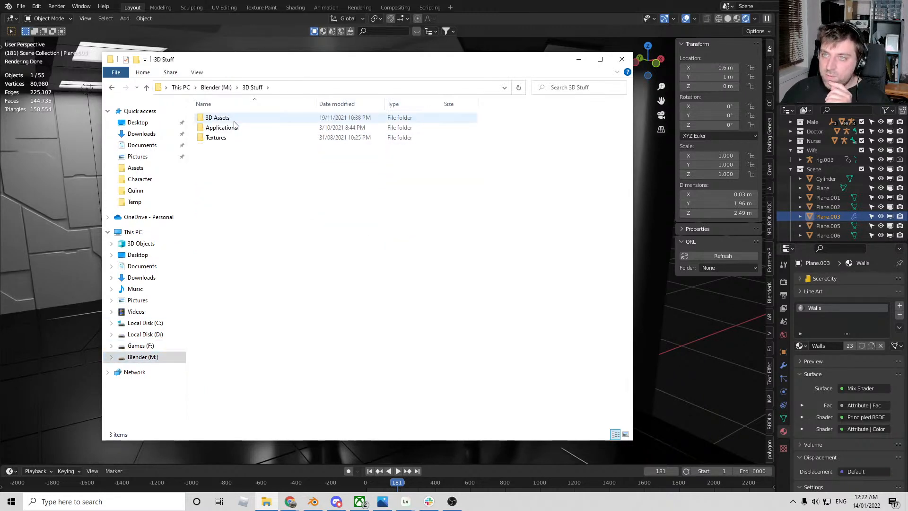
{"action": "double_click", "coordinate": [235, 138]}
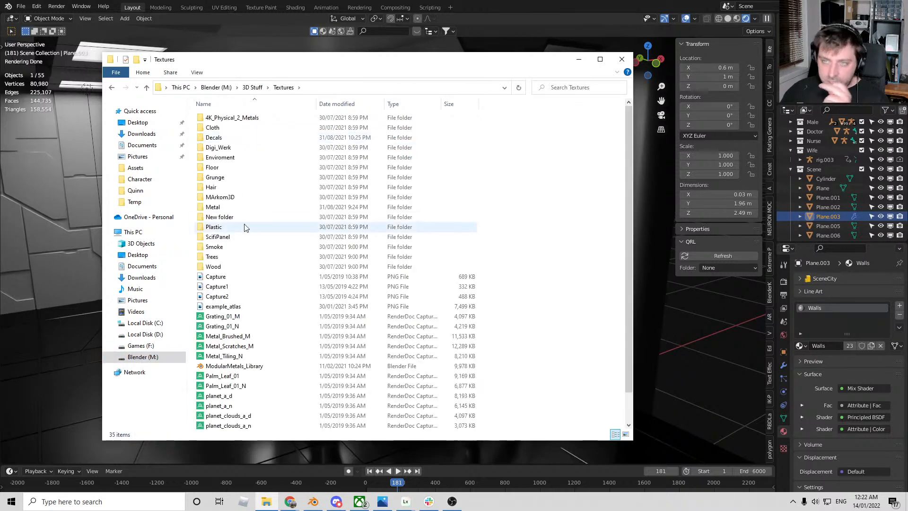
Check the textures in the Metal folder and in metal_panels_26_74 within the 4K_Physical_2_Metals folder
{"action": "double_click", "coordinate": [246, 210]}
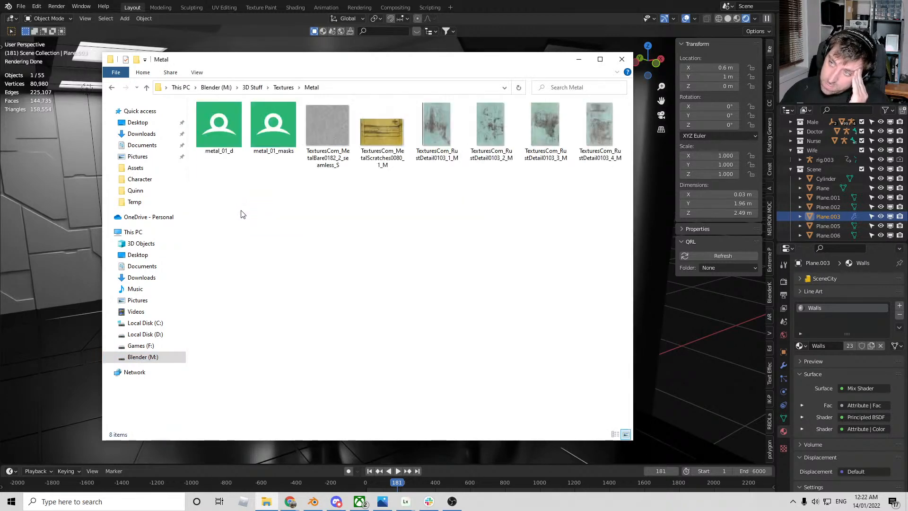
{"action": "key", "text": "alt+Left"}
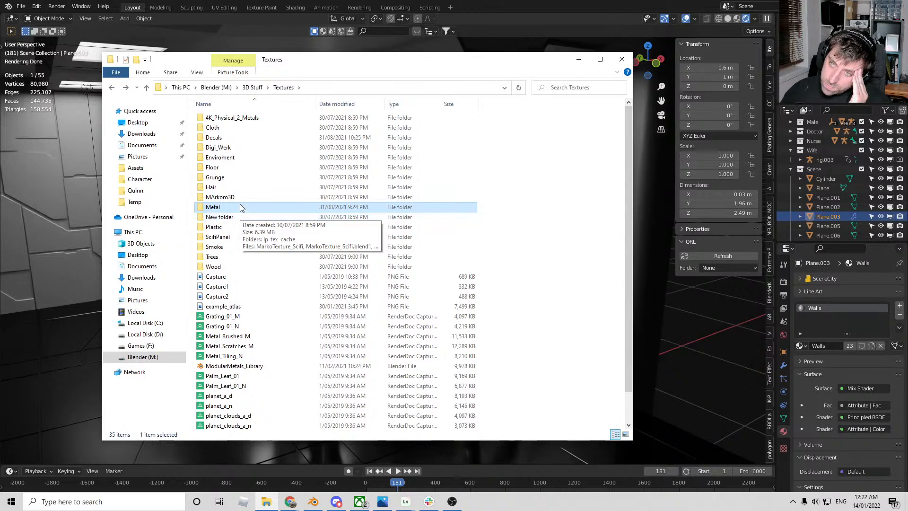
{"action": "left_click", "coordinate": [239, 178]}
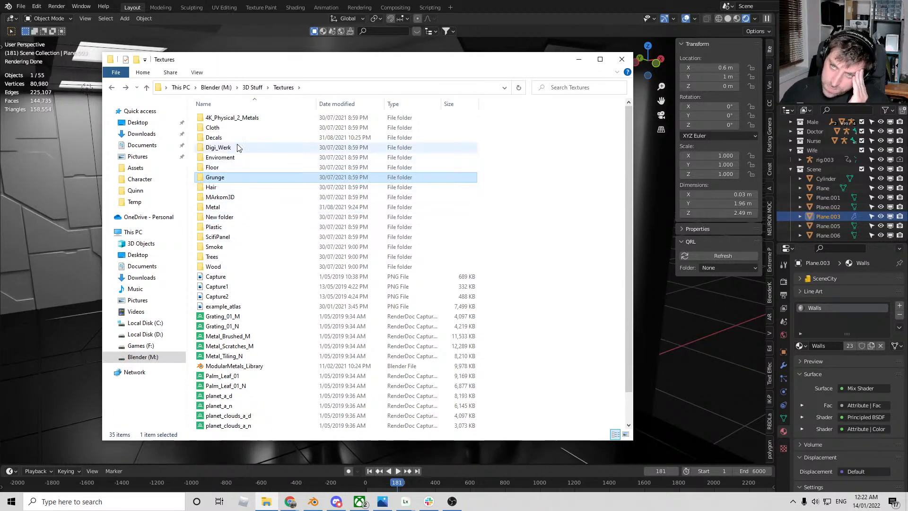
{"action": "double_click", "coordinate": [237, 119]}
{"action": "scroll", "coordinate": [241, 276], "scroll_direction": "down", "scroll_amount": 7}
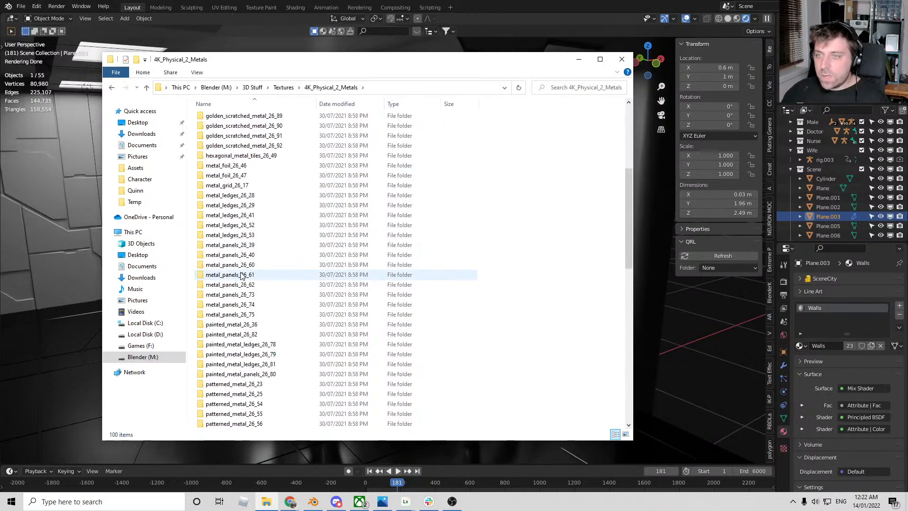
{"action": "scroll", "coordinate": [242, 276], "scroll_direction": "down", "scroll_amount": 2}
{"action": "double_click", "coordinate": [237, 246]}
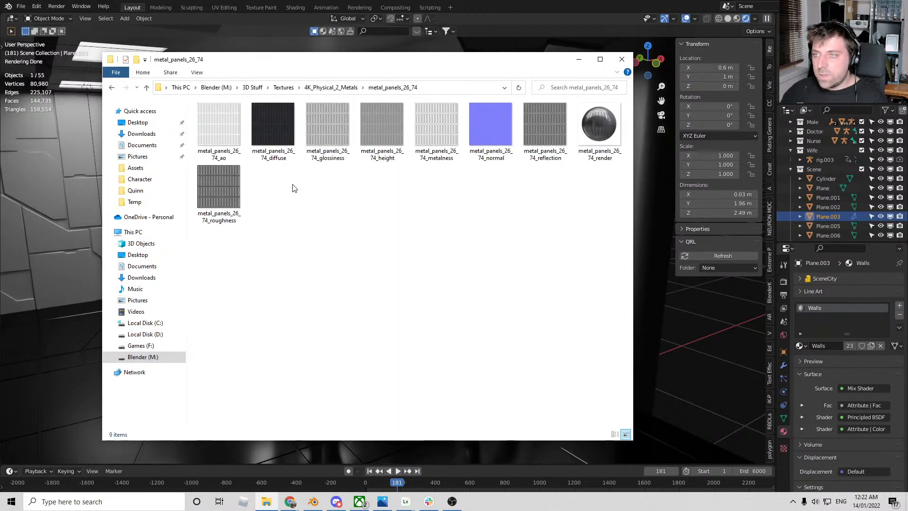
{"action": "key", "text": "alt+Left"}
Open the scratched_metal_26_14 folder and preview its render image at full size
{"action": "scroll", "coordinate": [262, 300], "scroll_direction": "down", "scroll_amount": 4}
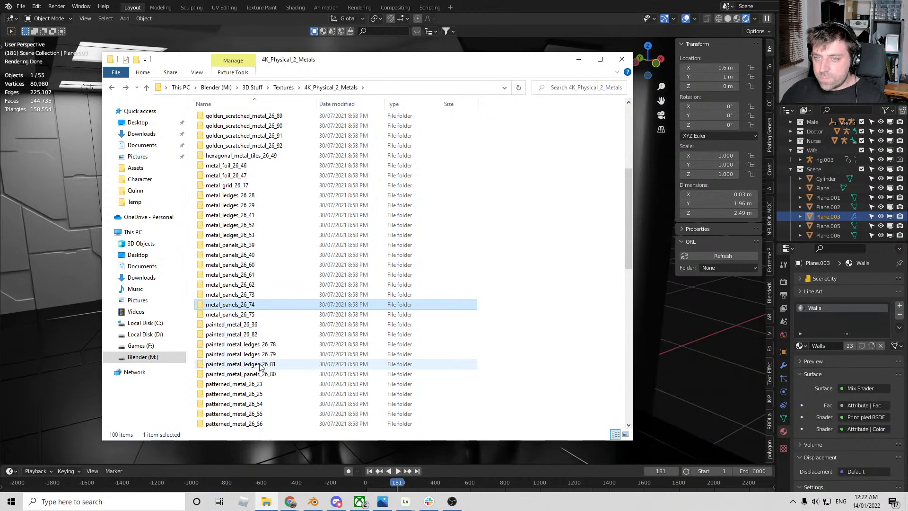
{"action": "scroll", "coordinate": [260, 367], "scroll_direction": "down", "scroll_amount": 10}
{"action": "scroll", "coordinate": [247, 270], "scroll_direction": "down", "scroll_amount": 4}
{"action": "double_click", "coordinate": [249, 250]}
{"action": "double_click", "coordinate": [589, 137]}
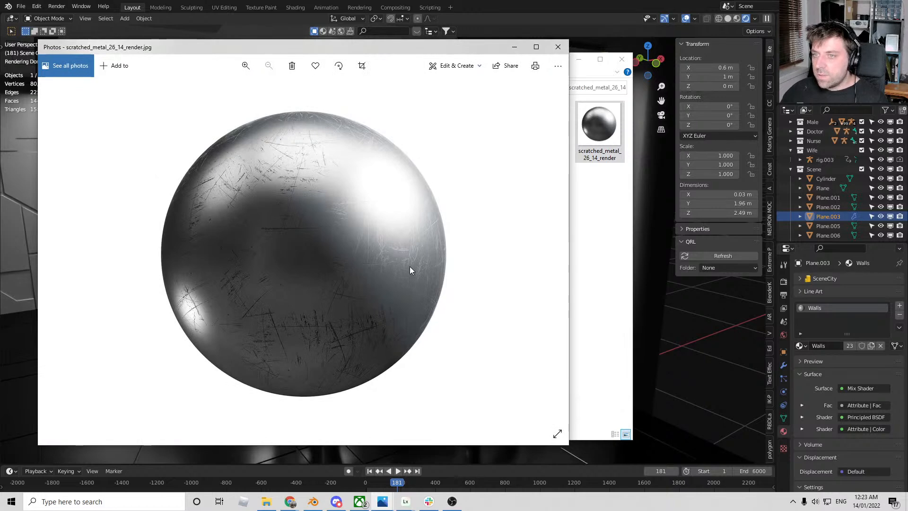
{"action": "left_click", "coordinate": [558, 46]}
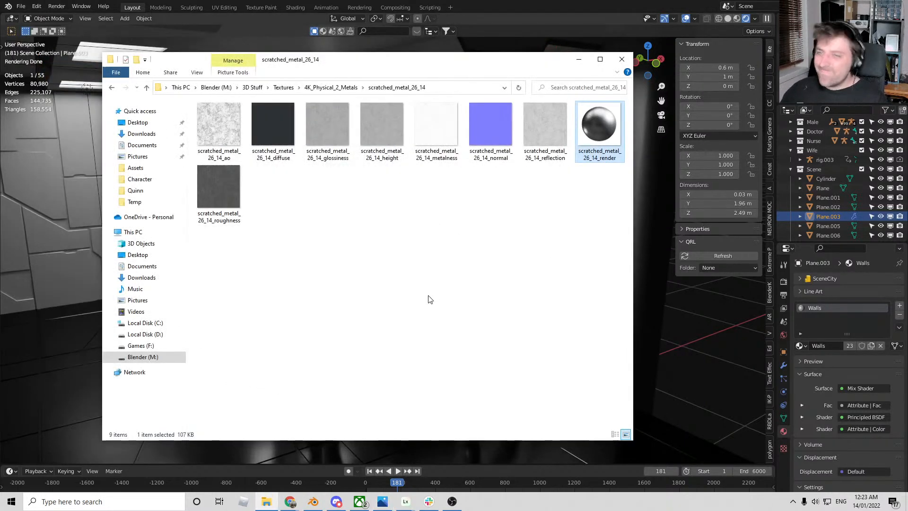
Return to the 4K_Physical_2_Metals list and open the scratched_metal_26_31 folder to view its texture maps
{"action": "key", "text": "alt+Left"}
{"action": "scroll", "coordinate": [232, 359], "scroll_direction": "down", "scroll_amount": 4}
{"action": "double_click", "coordinate": [259, 307]}
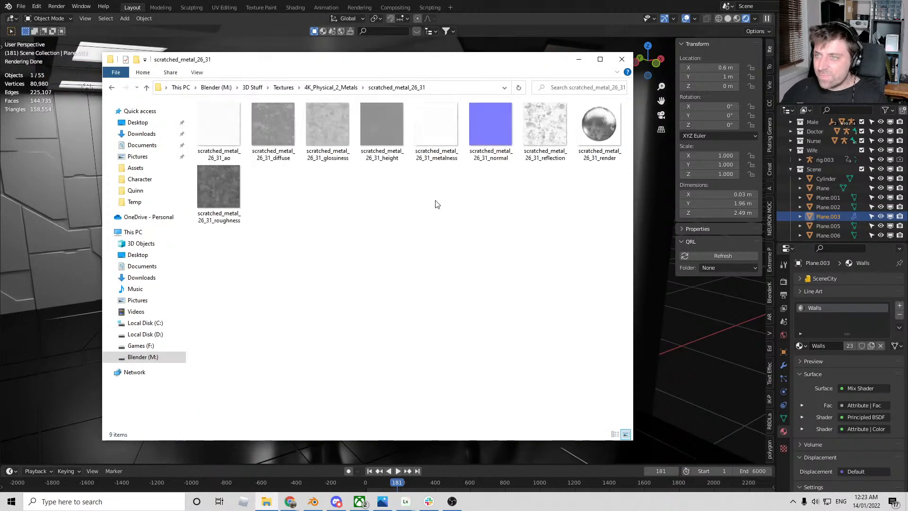
Preview the render images of the scratched_metal_26_31 and scratched_metal_26_01 textures at full size
{"action": "double_click", "coordinate": [596, 128]}
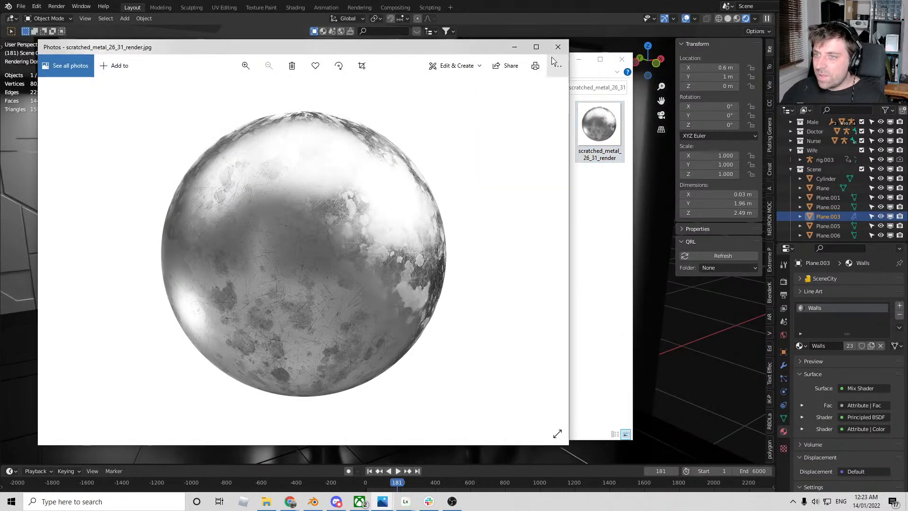
{"action": "left_click", "coordinate": [558, 47]}
{"action": "key", "text": "alt+Left"}
{"action": "scroll", "coordinate": [302, 344], "scroll_direction": "down", "scroll_amount": 2}
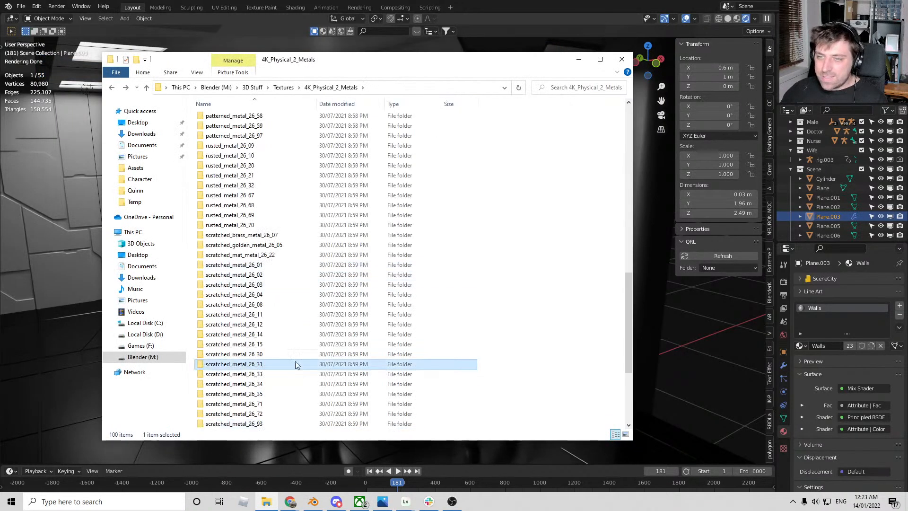
{"action": "scroll", "coordinate": [283, 359], "scroll_direction": "down", "scroll_amount": 2}
{"action": "double_click", "coordinate": [263, 214]}
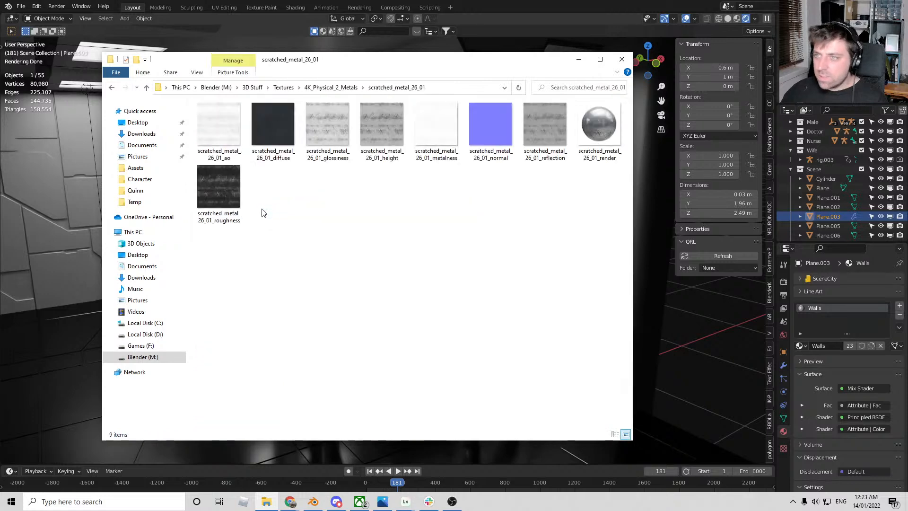
{"action": "double_click", "coordinate": [599, 125]}
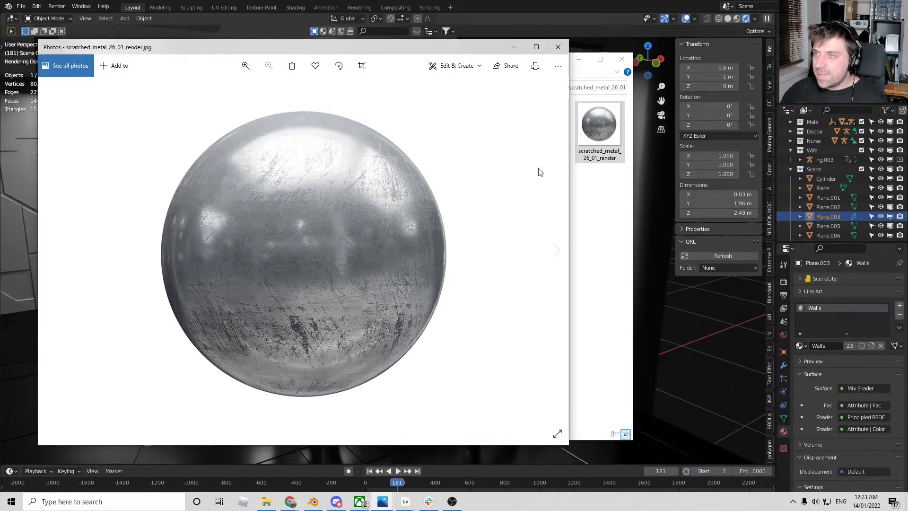
{"action": "left_click", "coordinate": [558, 47]}
Preview the stained_metal_26_18 render image from the 4K_Physical_2_Metals folder, close it and switch back to Blender
{"action": "key", "text": "alt+Left"}
{"action": "scroll", "coordinate": [267, 387], "scroll_direction": "down", "scroll_amount": 3}
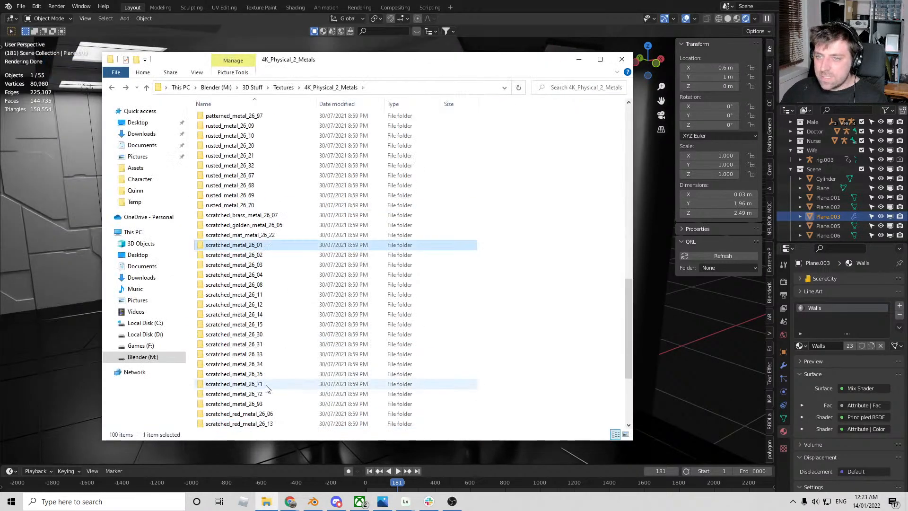
{"action": "scroll", "coordinate": [266, 388], "scroll_direction": "down", "scroll_amount": 6}
{"action": "double_click", "coordinate": [261, 344]}
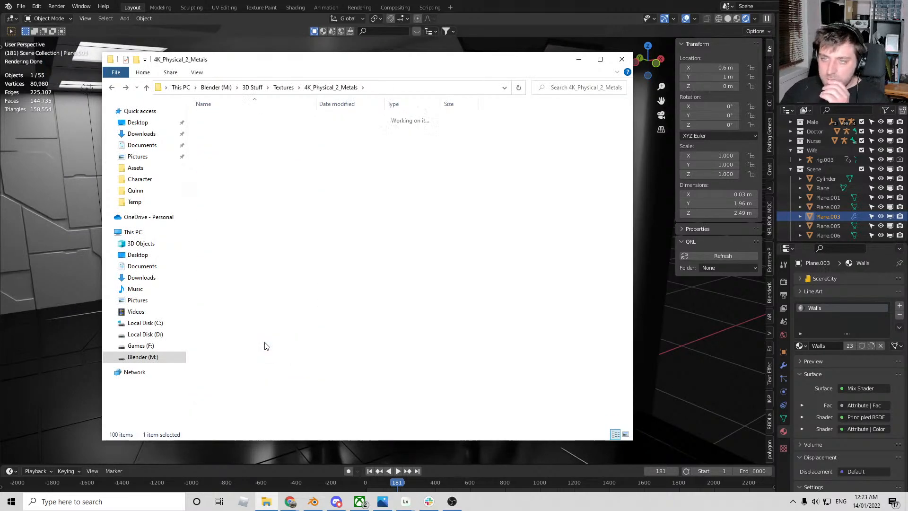
{"action": "left_click", "coordinate": [603, 138]}
{"action": "double_click", "coordinate": [603, 138]}
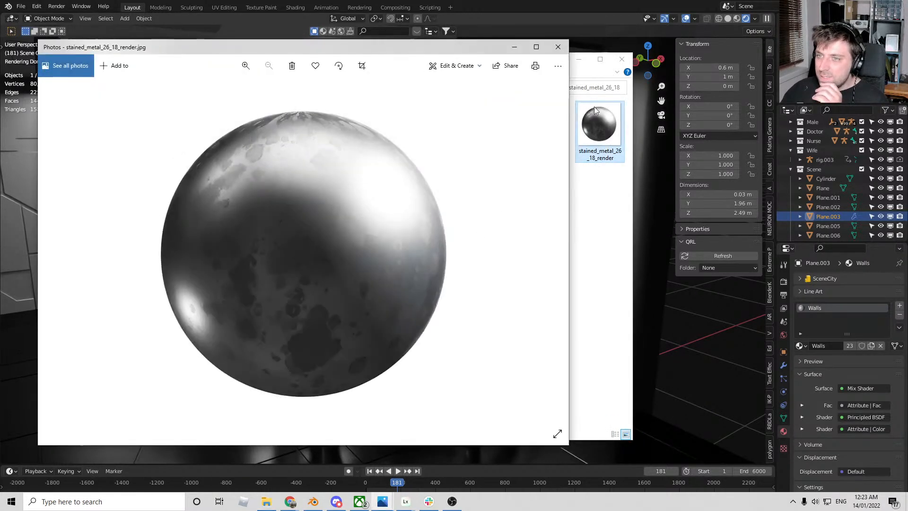
{"action": "left_click", "coordinate": [565, 49]}
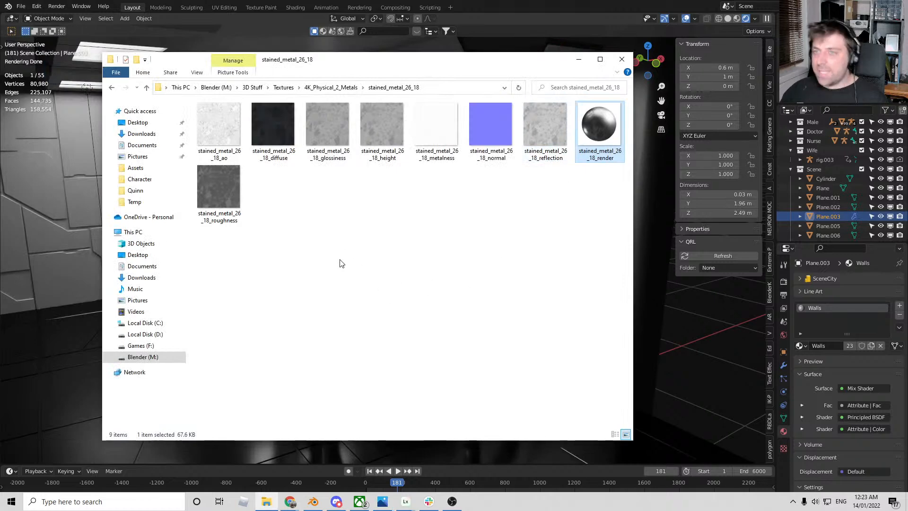
{"action": "left_click", "coordinate": [216, 139]}
{"action": "left_click", "coordinate": [352, 250]}
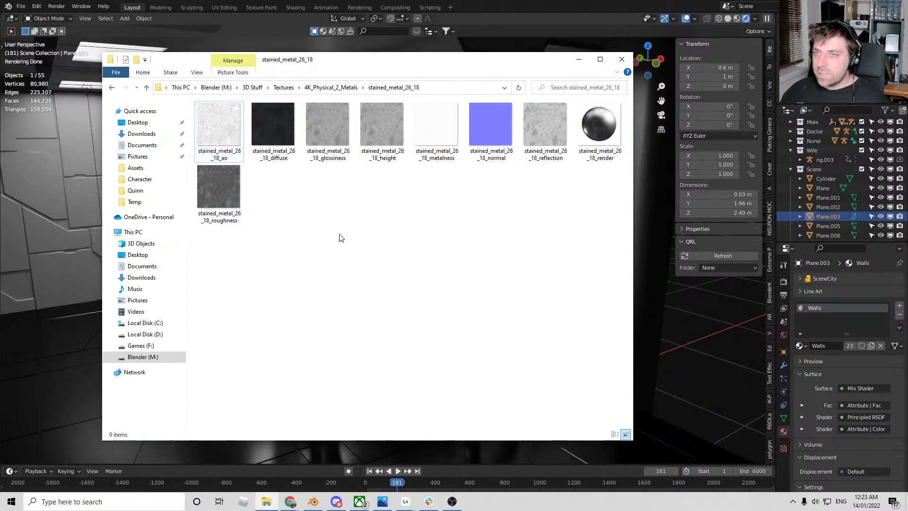
{"action": "left_click", "coordinate": [579, 59]}
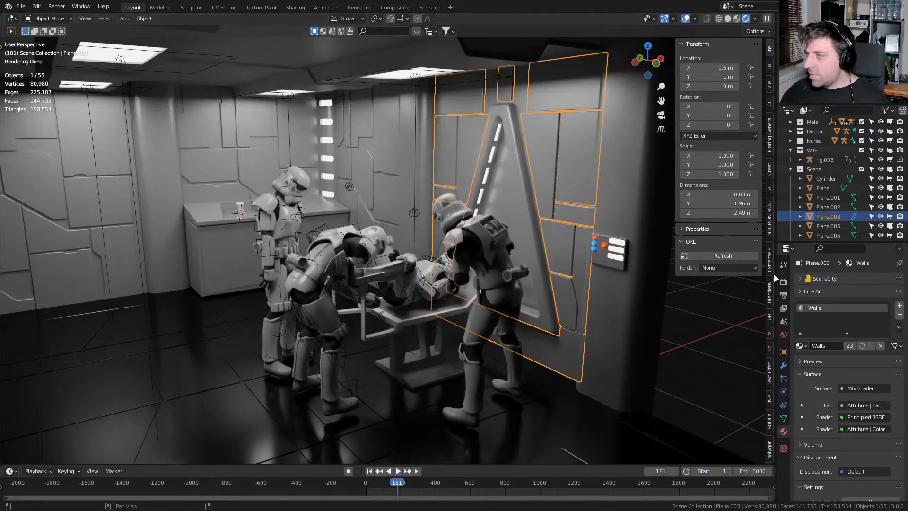
Set the Extreme PBR library category to Metal - Raw and pick the dark blue Burnished Metal 007 material
{"action": "left_click", "coordinate": [769, 260]}
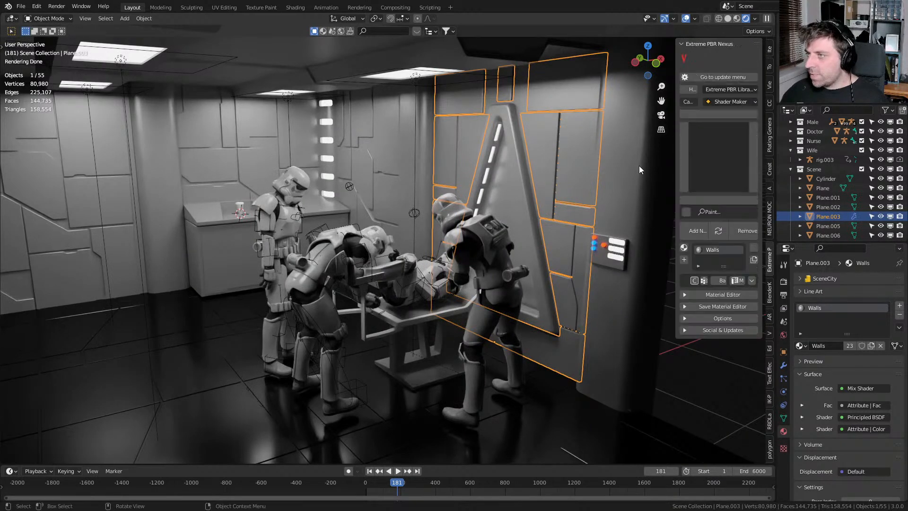
{"action": "left_click", "coordinate": [724, 100]}
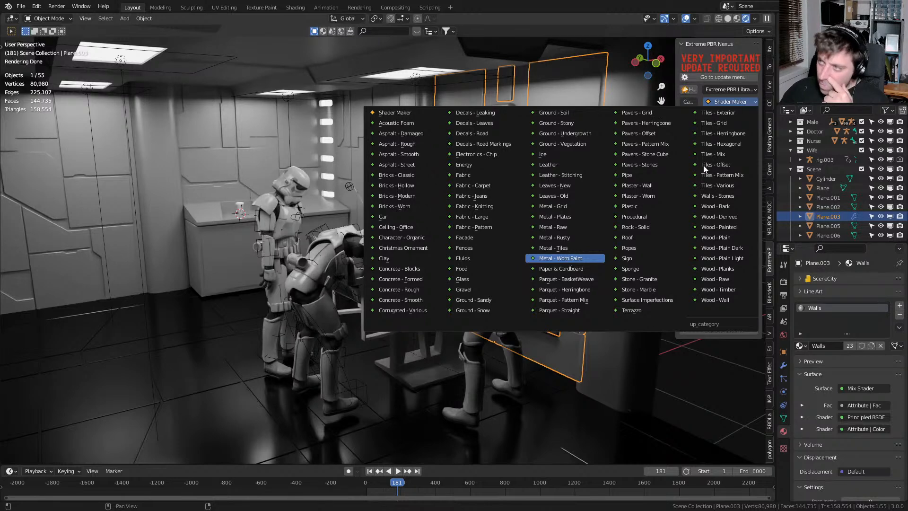
{"action": "left_click", "coordinate": [561, 259]}
{"action": "left_click", "coordinate": [723, 101]}
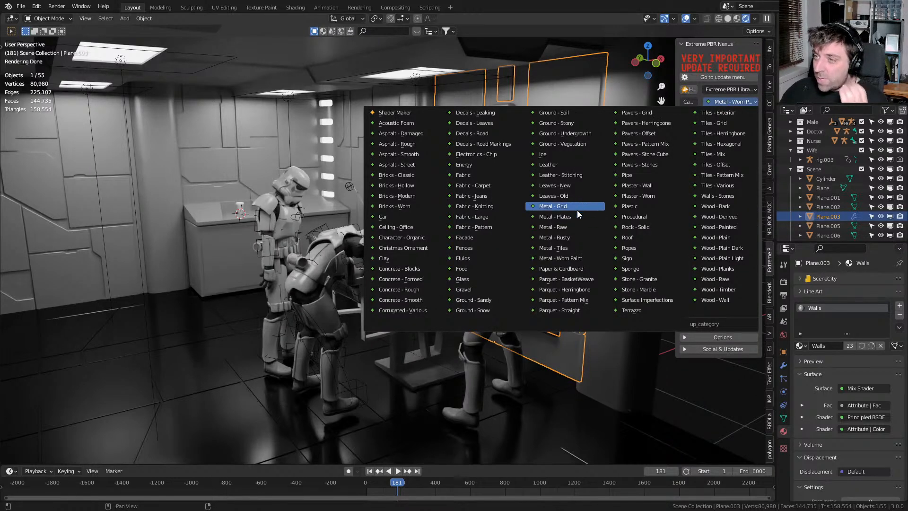
{"action": "left_click", "coordinate": [575, 226]}
{"action": "left_click", "coordinate": [716, 150]}
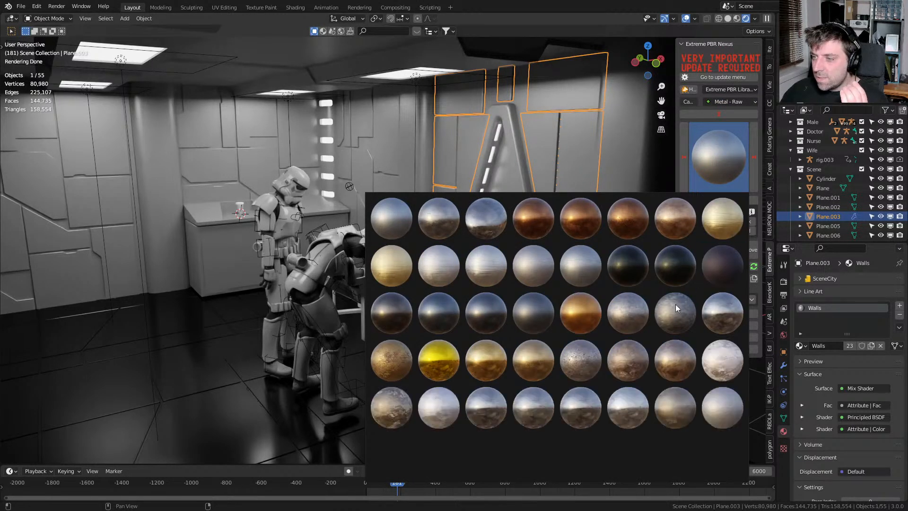
{"action": "left_click", "coordinate": [535, 316]}
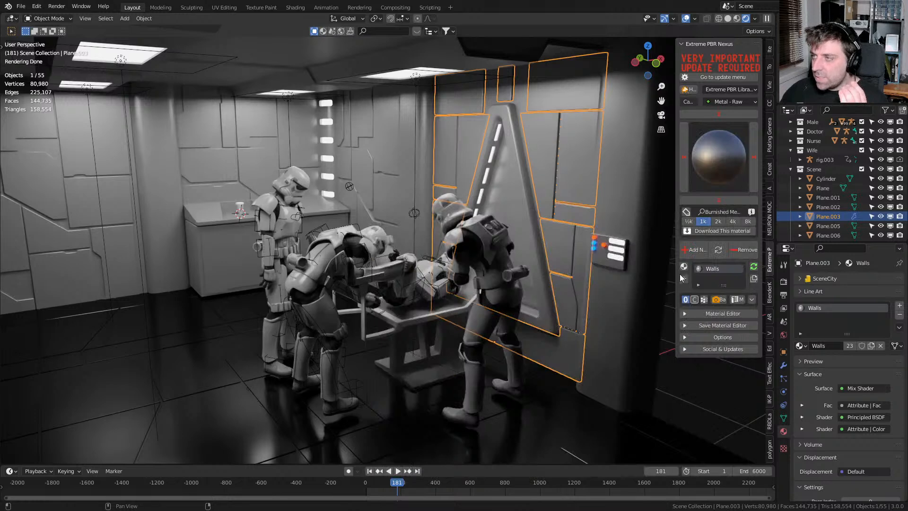
Set the material resolution to 4k and replace the panelled wall's material with Burnished Metal 007
{"action": "left_click", "coordinate": [718, 254]}
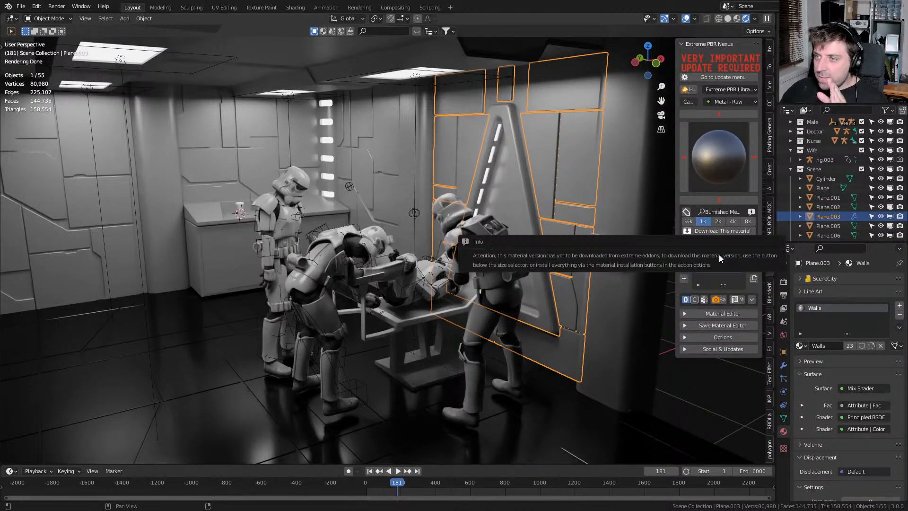
{"action": "left_click", "coordinate": [731, 222]}
{"action": "left_click", "coordinate": [723, 222]}
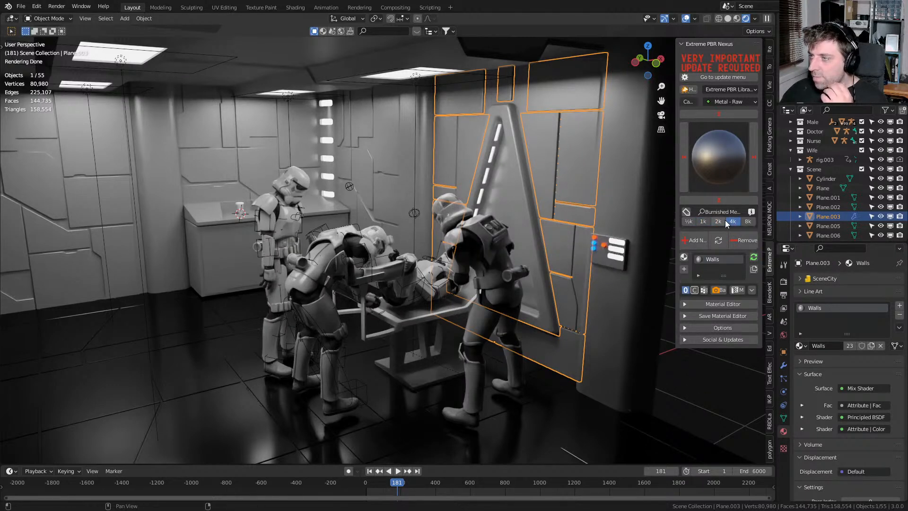
{"action": "left_click", "coordinate": [732, 221]}
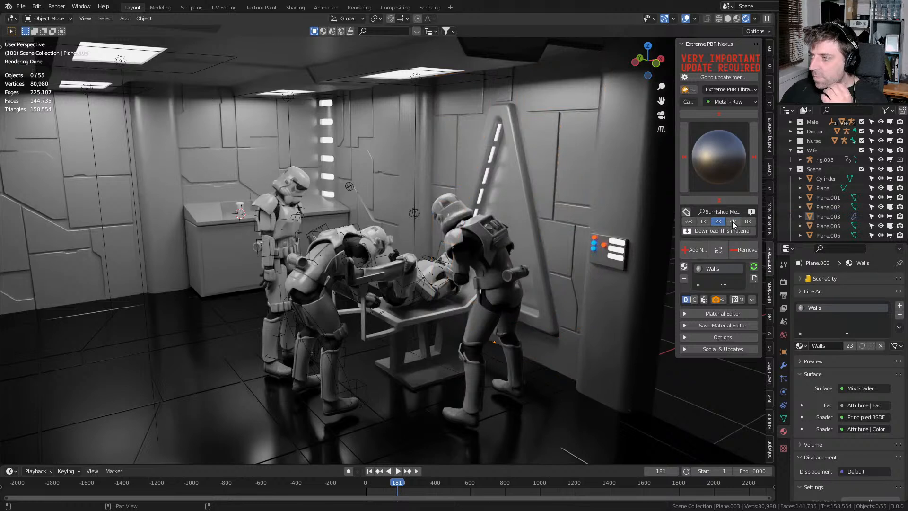
{"action": "left_click", "coordinate": [717, 242]}
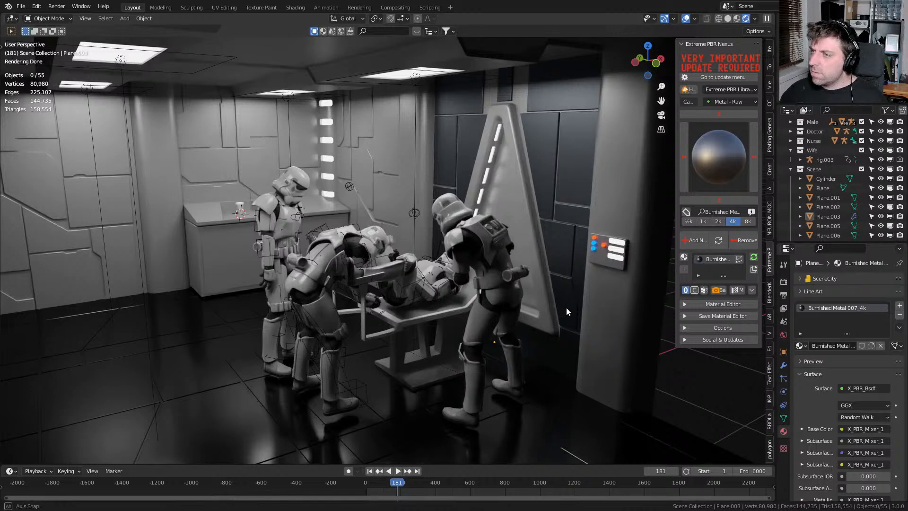
Pick the dark brown Burnished Metal 003 from the previews and replace the panelled wall's material with its 4k version
{"action": "scroll", "coordinate": [567, 308], "scroll_direction": "up", "scroll_amount": 2}
{"action": "left_click", "coordinate": [711, 157]}
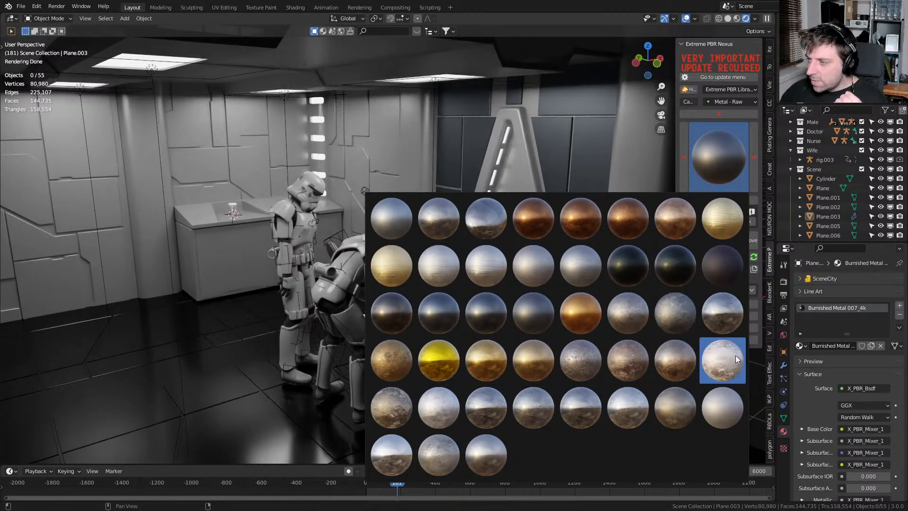
{"action": "left_click", "coordinate": [739, 314]}
{"action": "left_click", "coordinate": [741, 155]}
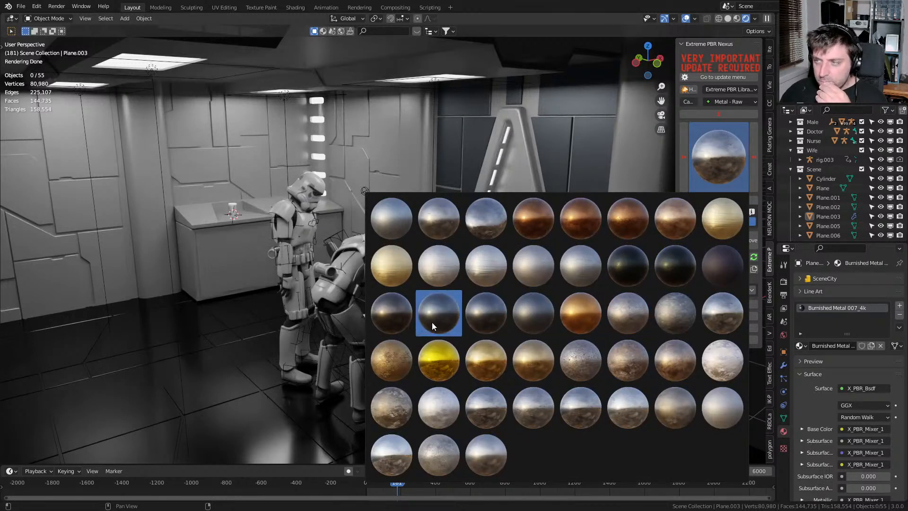
{"action": "left_click", "coordinate": [715, 266]}
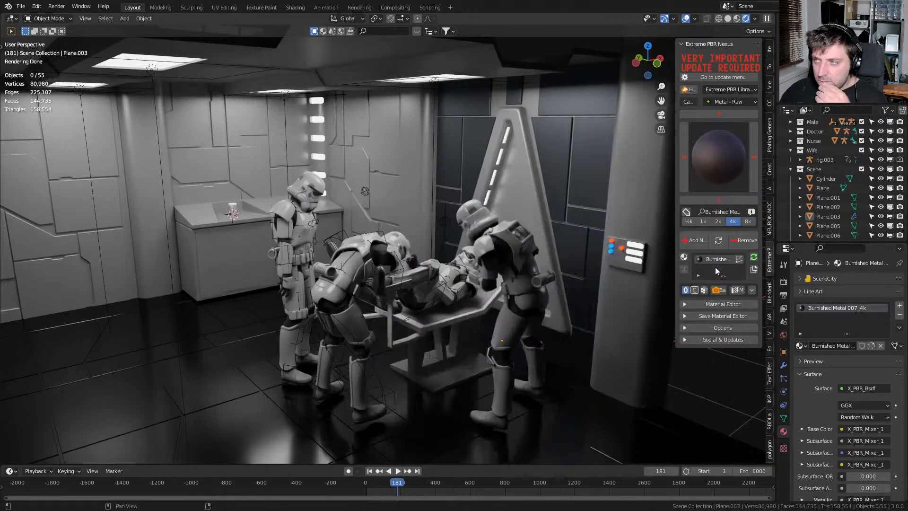
{"action": "left_click", "coordinate": [718, 241]}
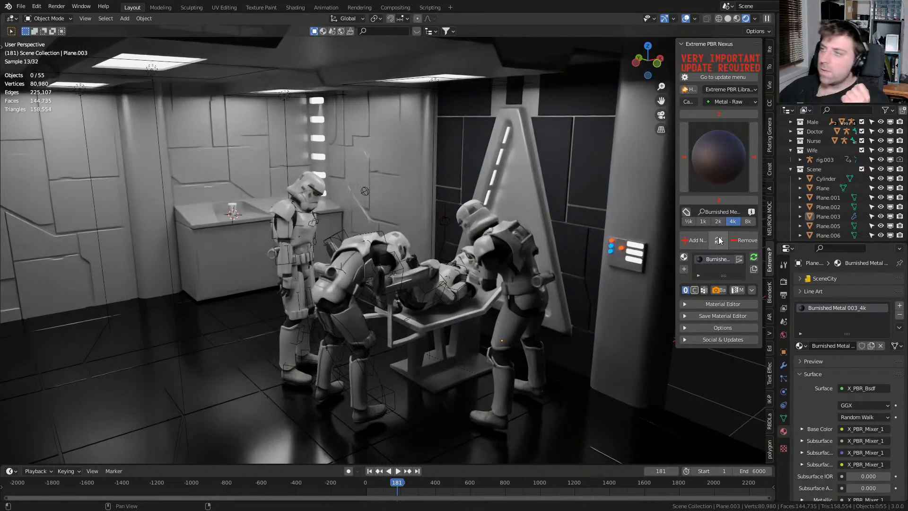
Replace the panelled wall's material with Galvanized Steel 001 at 4k resolution
{"action": "left_click", "coordinate": [721, 162]}
{"action": "left_click", "coordinate": [632, 319]}
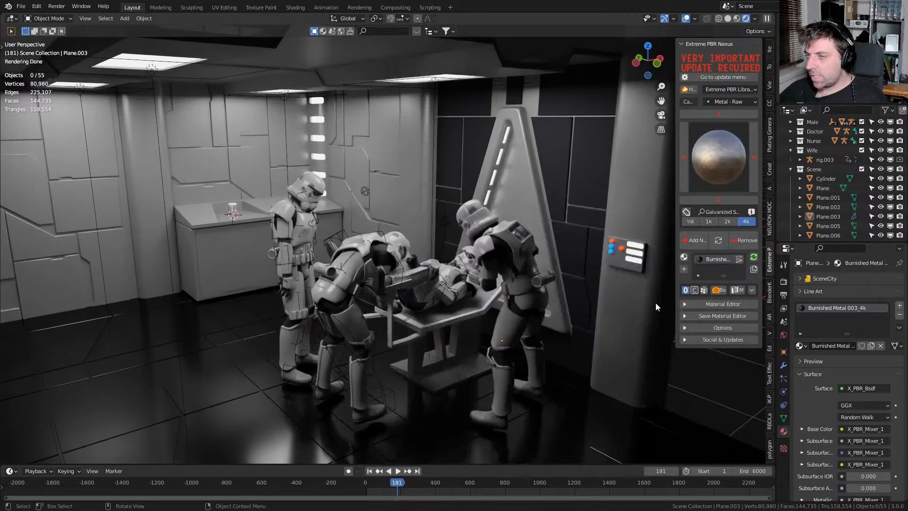
{"action": "left_click", "coordinate": [717, 242]}
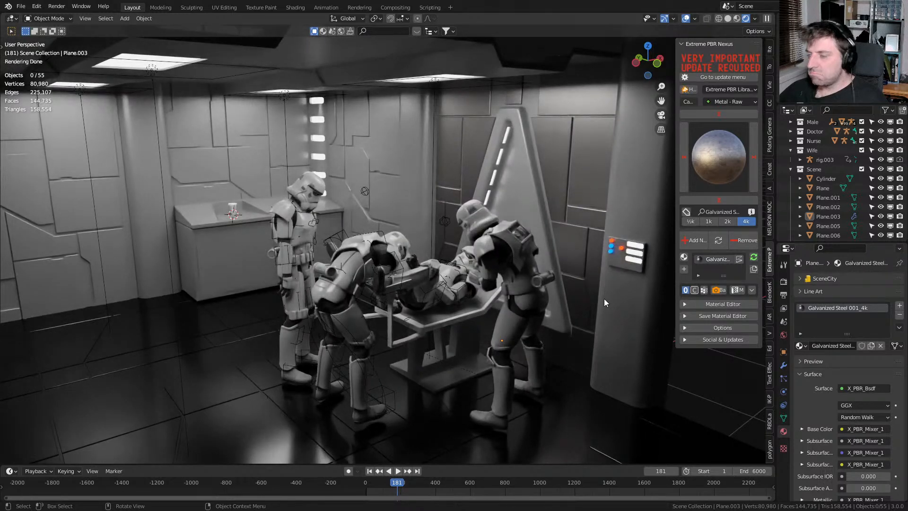
Unwrap all faces of the panelled wall behind the table with a cube projection
{"action": "middle_click_drag", "start_coordinate": [577, 212], "coordinate": [442, 236], "text": "shift"}
{"action": "scroll", "coordinate": [569, 247], "scroll_direction": "down", "scroll_amount": 2}
{"action": "scroll", "coordinate": [544, 222], "scroll_direction": "down", "scroll_amount": 2}
{"action": "middle_click_drag", "start_coordinate": [544, 223], "coordinate": [495, 228], "text": "shift"}
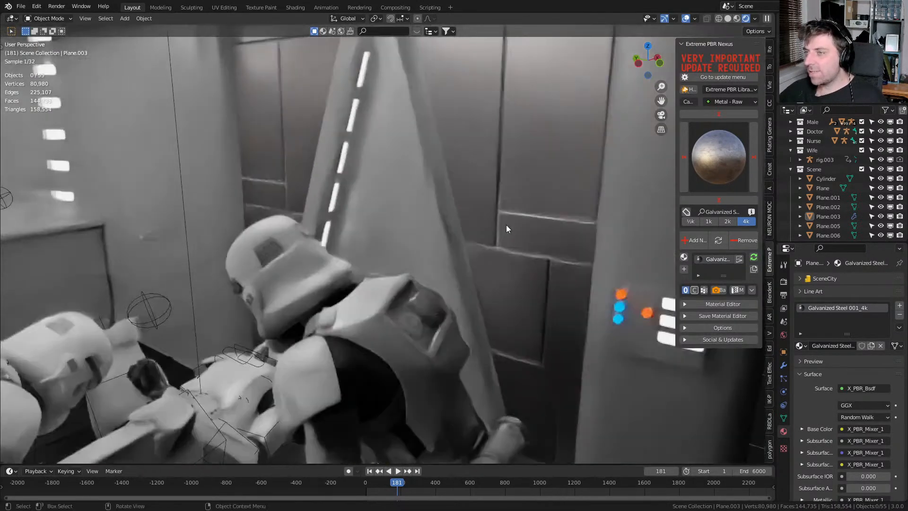
{"action": "scroll", "coordinate": [495, 228], "scroll_direction": "down", "scroll_amount": 3}
{"action": "left_click", "coordinate": [484, 181]}
{"action": "key", "text": "Tab"}
{"action": "key", "text": "a"}
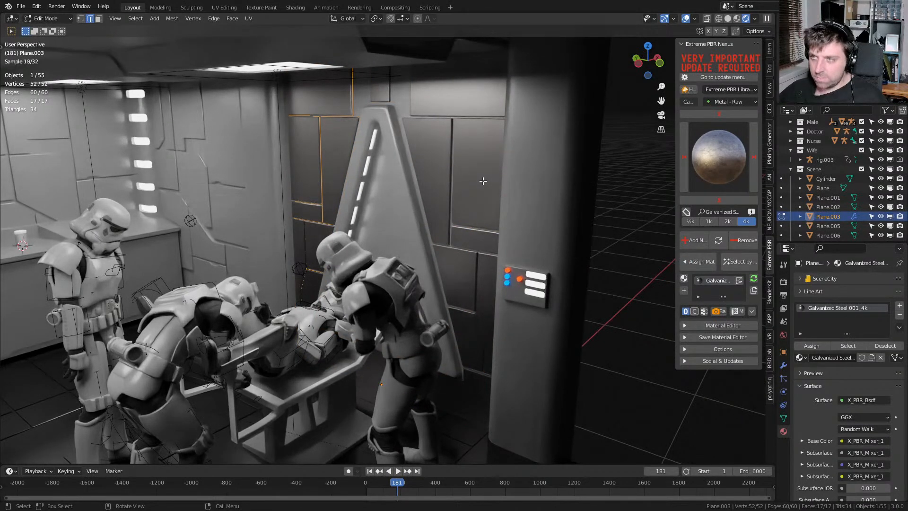
{"action": "key", "text": "u"}
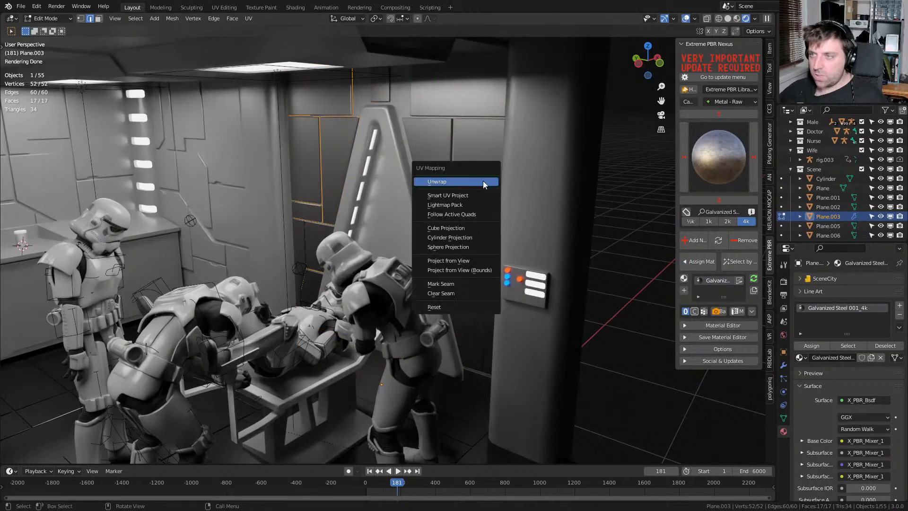
{"action": "left_click", "coordinate": [490, 228]}
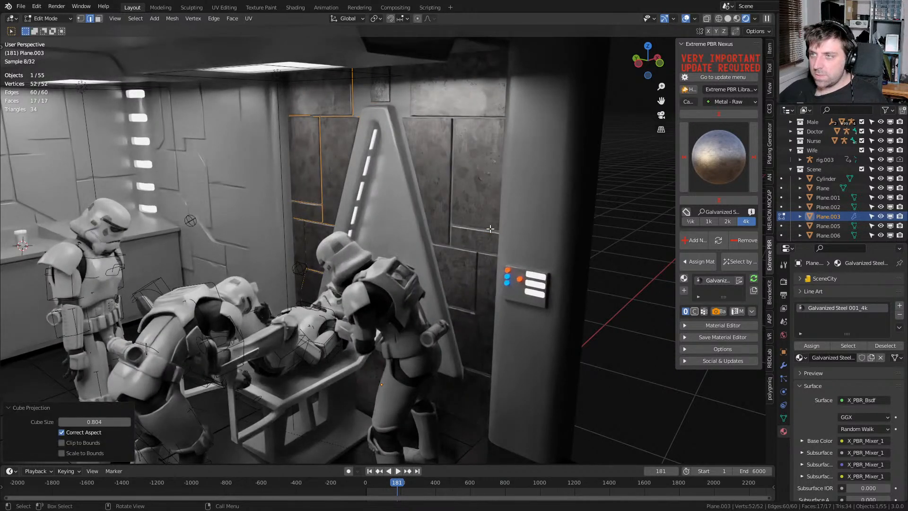
{"action": "key", "text": "Tab"}
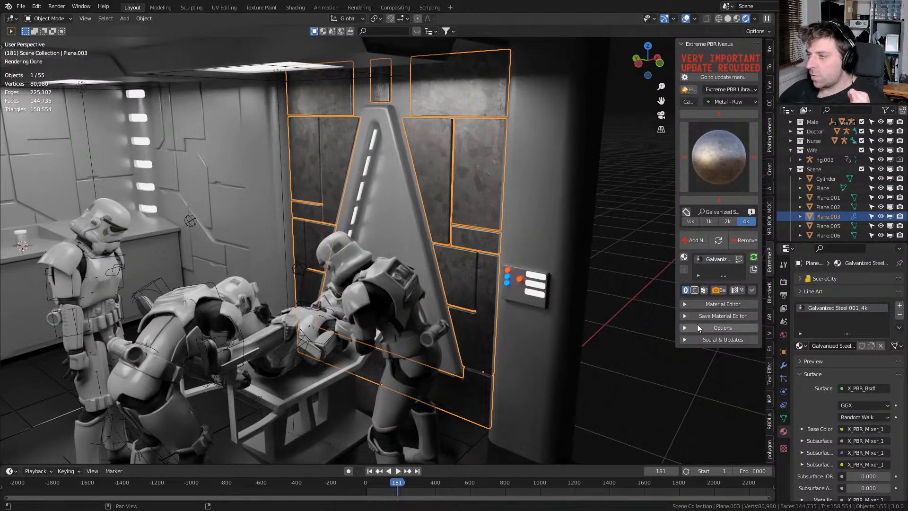
Replace the galvanized steel on the unwrapped wall with Burnished Metal 007 at 4k
{"action": "left_click", "coordinate": [716, 171]}
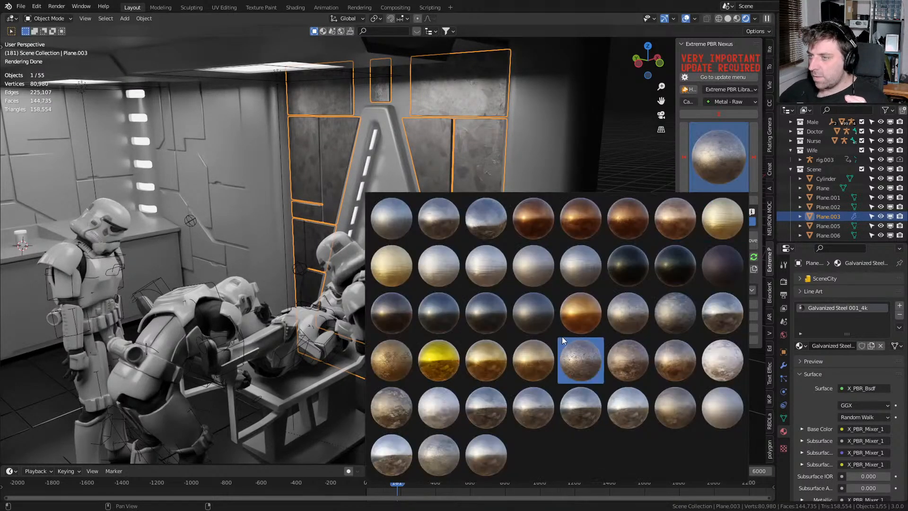
{"action": "left_click", "coordinate": [533, 313]}
{"action": "left_click", "coordinate": [718, 242]}
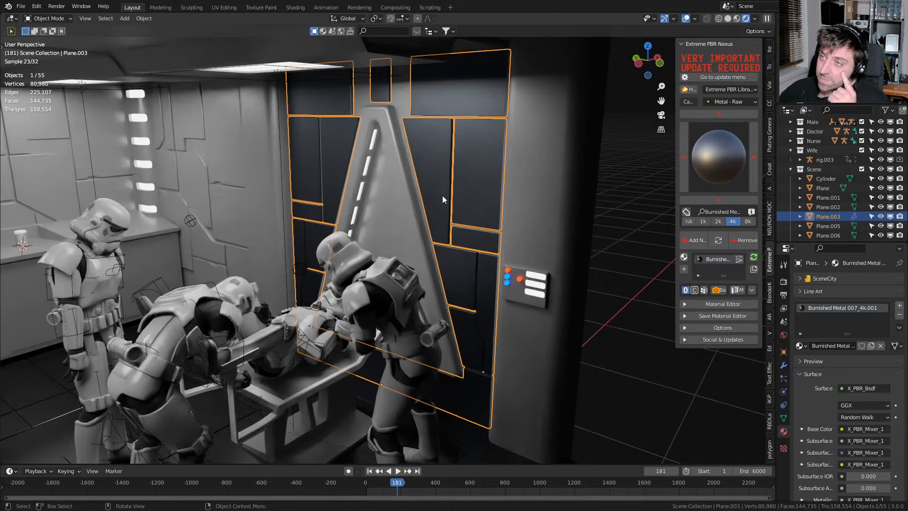
Select the triangular frame on the panelled wall and assign the Walls material to its first material slot
{"action": "left_click", "coordinate": [396, 155]}
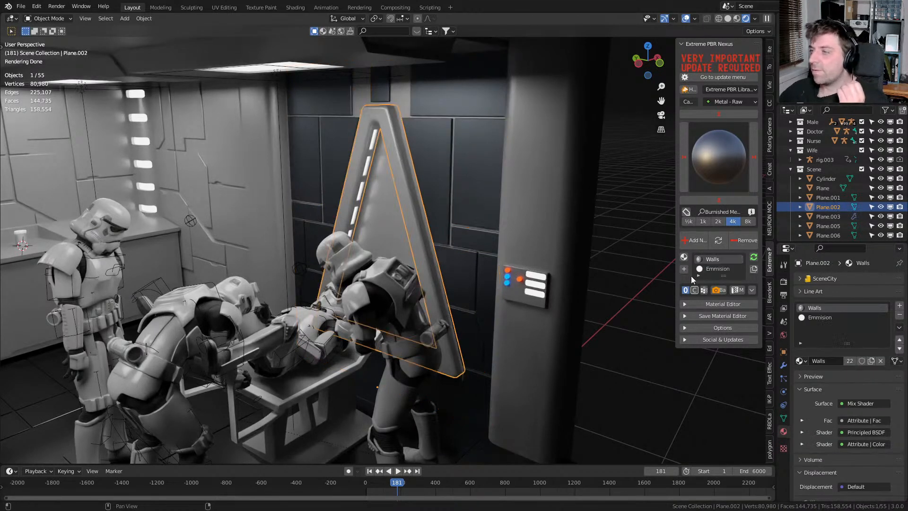
{"action": "left_click", "coordinate": [799, 361]}
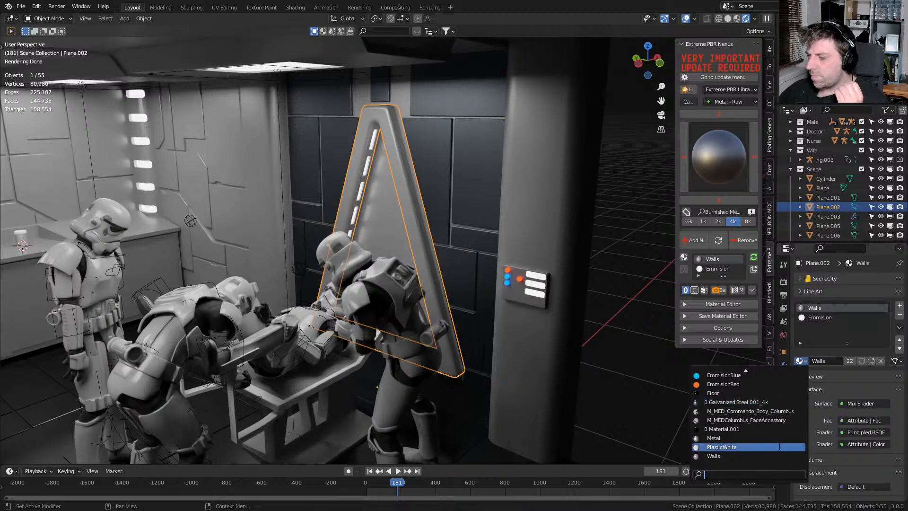
{"action": "left_click", "coordinate": [756, 455]}
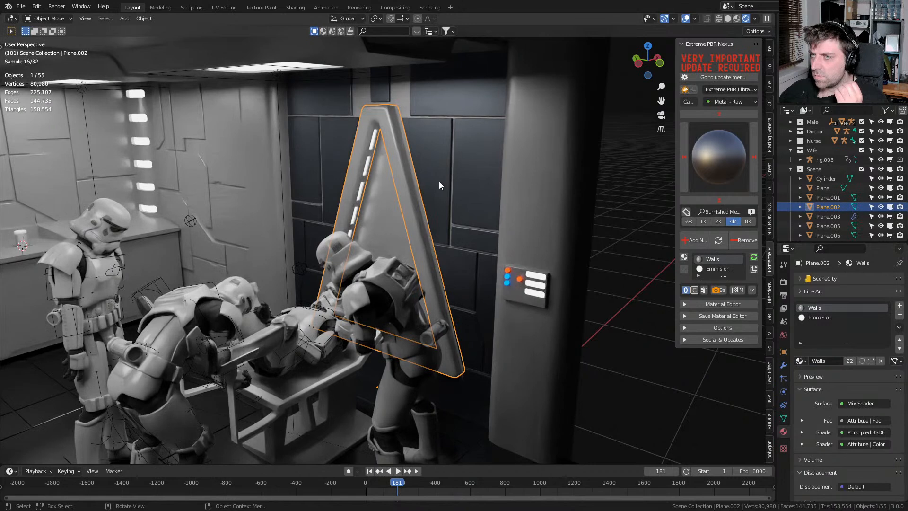
Assign the existing Burnished Metal 007_4k.001 material to the first material slot of the triangular frame
{"action": "left_click", "coordinate": [485, 171]}
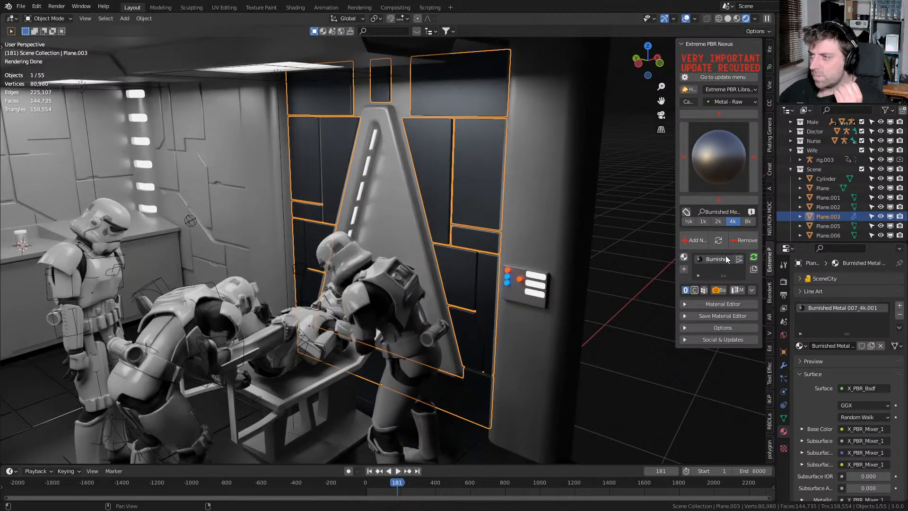
{"action": "left_click", "coordinate": [467, 257]}
{"action": "left_click", "coordinate": [800, 361]}
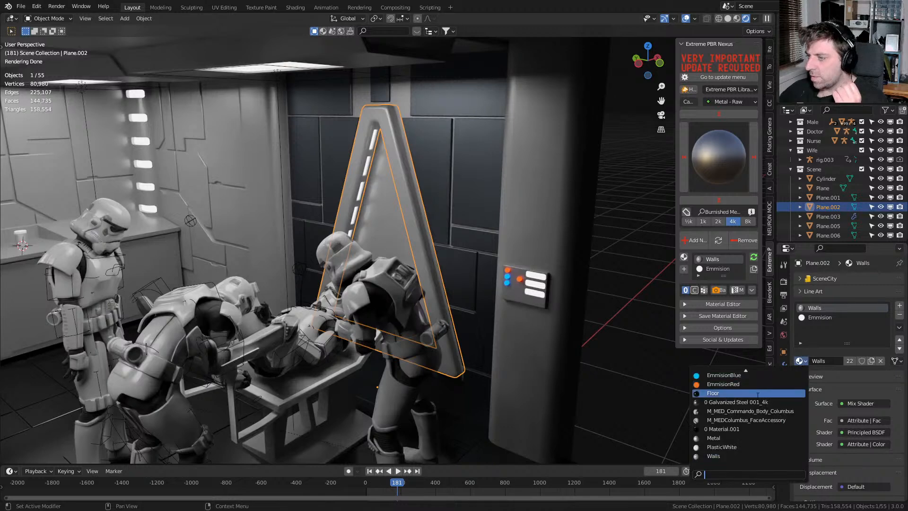
{"action": "scroll", "coordinate": [752, 395], "scroll_direction": "up", "scroll_amount": 8}
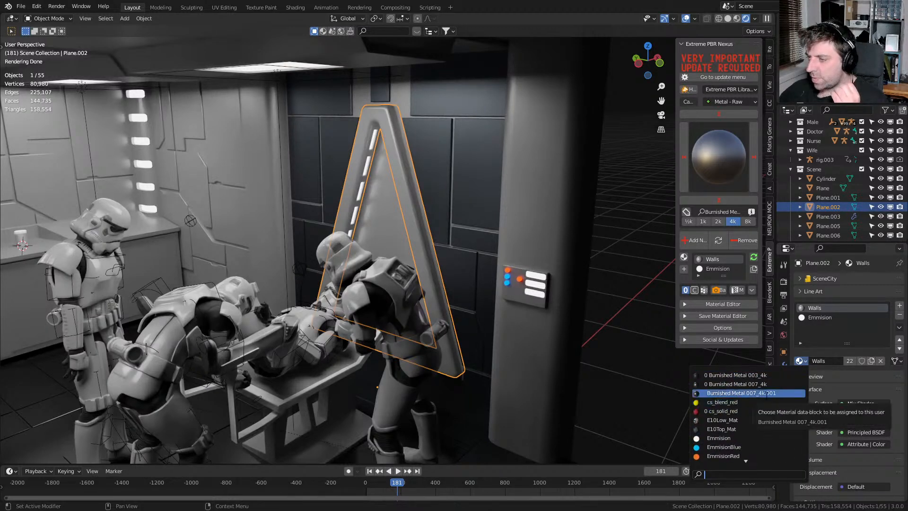
{"action": "left_click", "coordinate": [766, 393]}
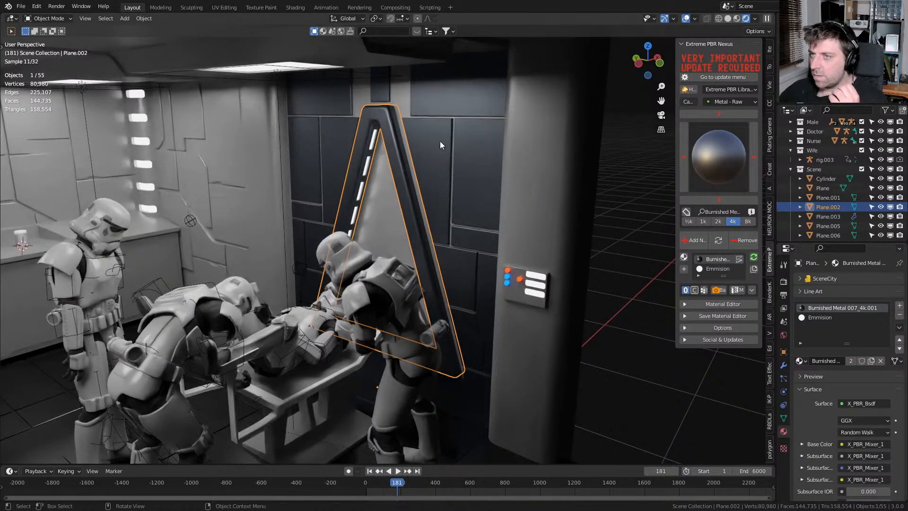
Assign the Burnished Metal 007_4k.001 material to the backing plane behind the wall panels and triangular frame
{"action": "left_click", "coordinate": [404, 93]}
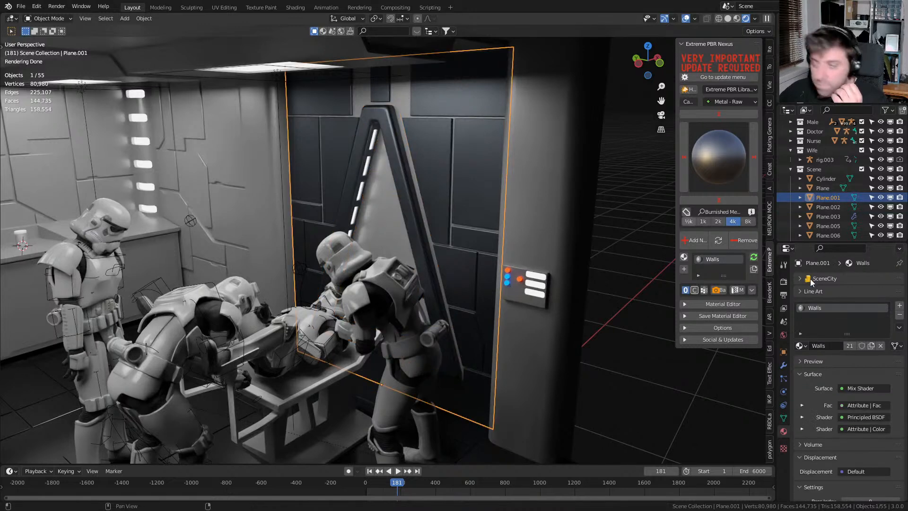
{"action": "left_click", "coordinate": [800, 346]}
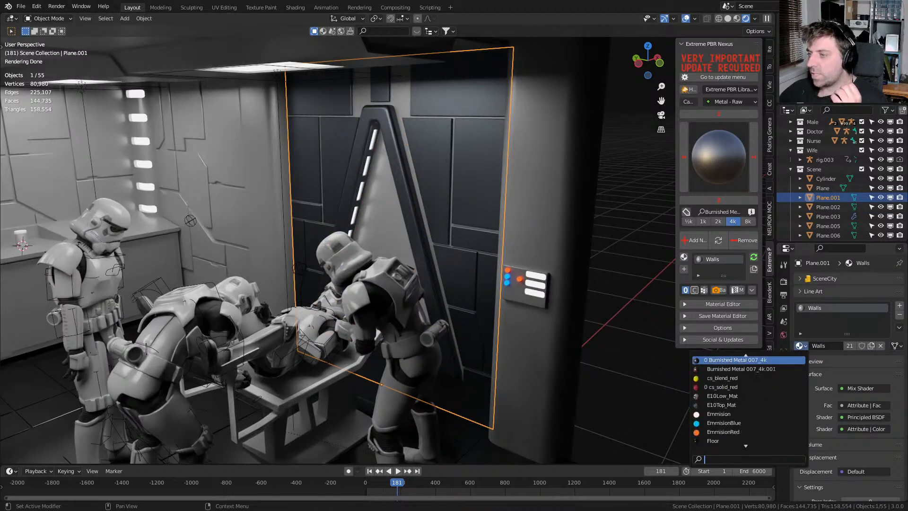
{"action": "left_click", "coordinate": [762, 377]}
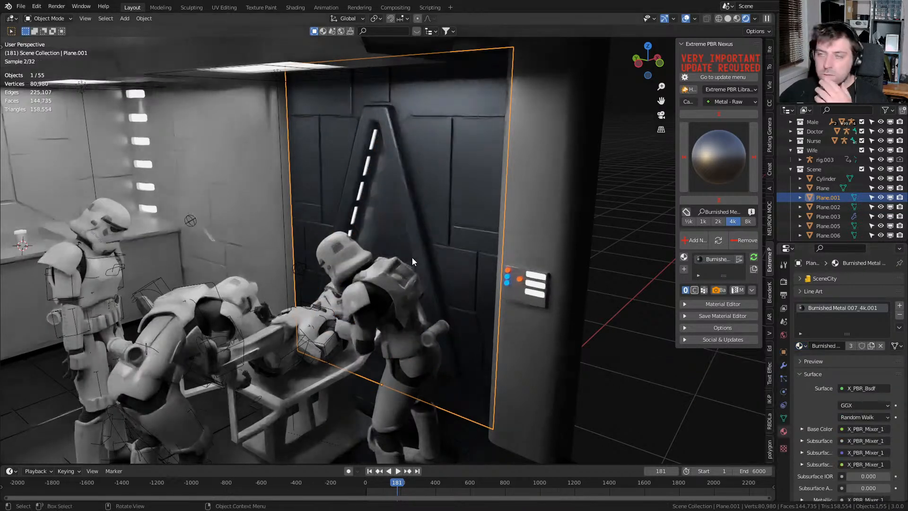
Assign the Burnished Metal 007_4k.001 material to the rounded pillar carrying the button panel
{"action": "left_click", "coordinate": [552, 245]}
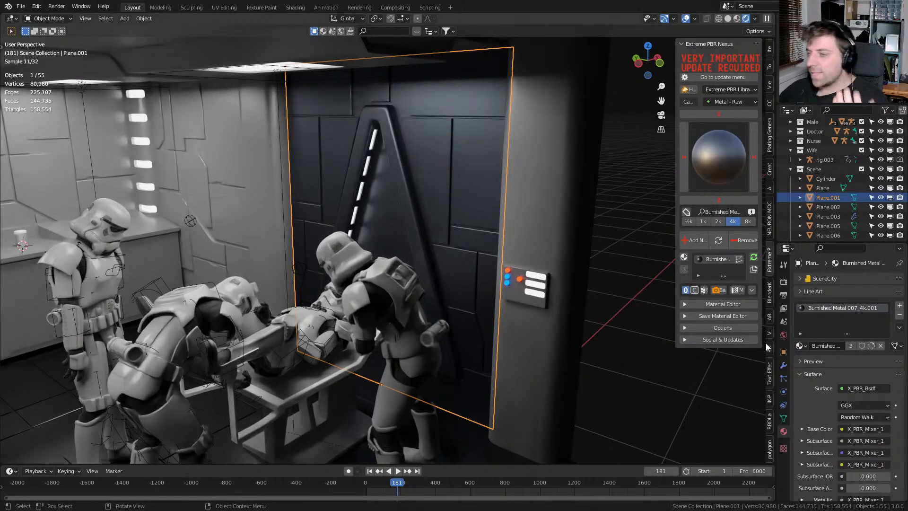
{"action": "left_click", "coordinate": [800, 346]}
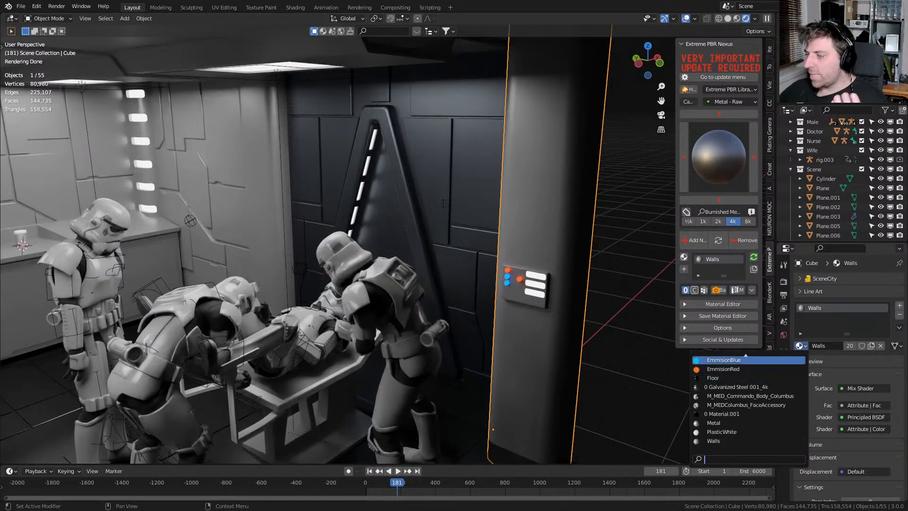
{"action": "left_click", "coordinate": [800, 346]}
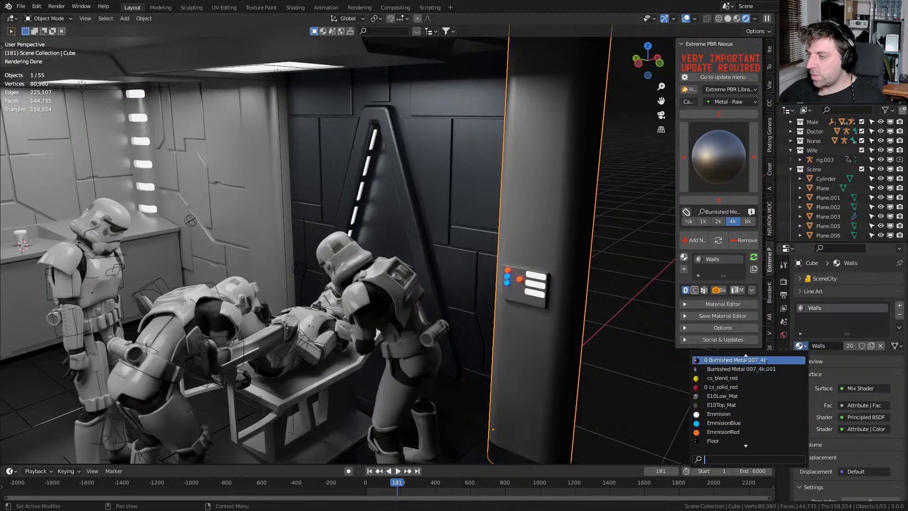
{"action": "left_click", "coordinate": [715, 366]}
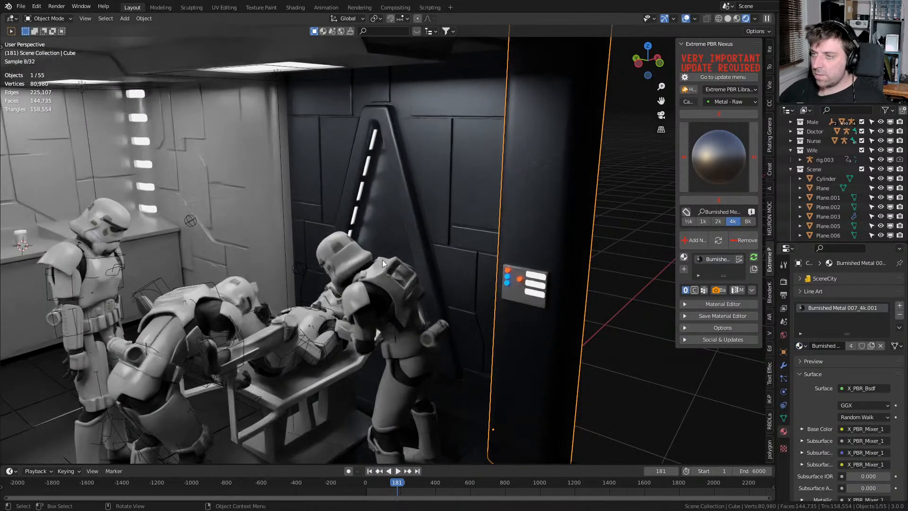
Copy the panelled wall's Burnished Metal 007_4k.001 material to the remaining wall panels, their backing walls, the curved corner pillars and the counter
{"action": "middle_click_drag", "start_coordinate": [302, 241], "coordinate": [378, 235]}
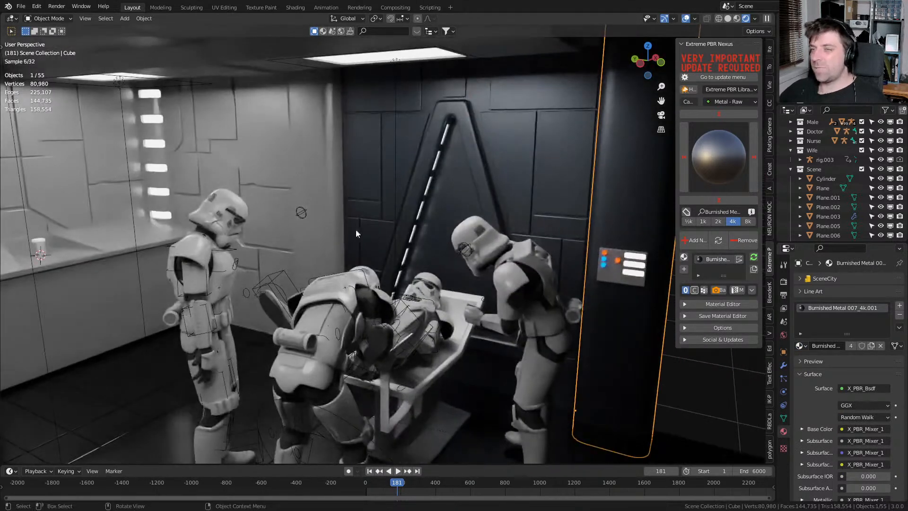
{"action": "left_click", "coordinate": [270, 201]}
{"action": "left_click", "coordinate": [256, 186], "text": "shift"}
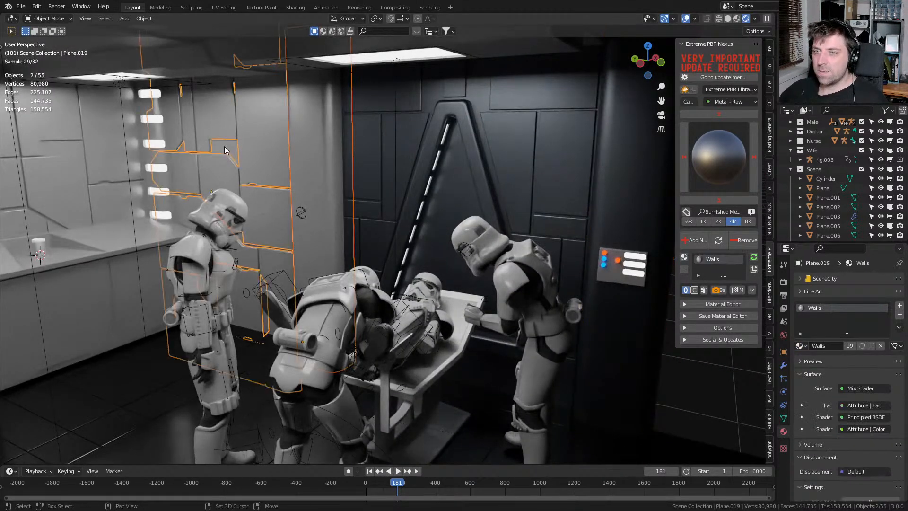
{"action": "left_click", "coordinate": [186, 183], "text": "shift"}
{"action": "middle_click_drag", "start_coordinate": [186, 189], "coordinate": [359, 189], "text": "shift"}
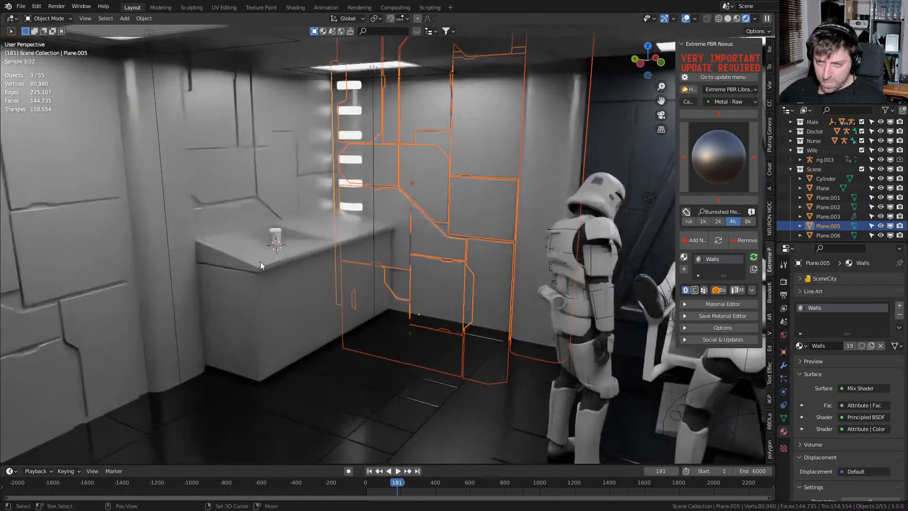
{"action": "left_click", "coordinate": [269, 306], "text": "shift"}
{"action": "left_click", "coordinate": [157, 271], "text": "shift"}
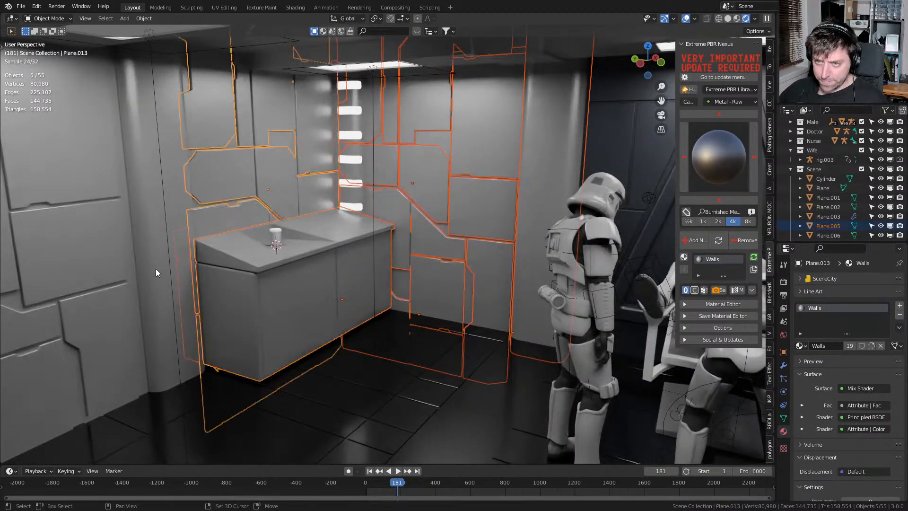
{"action": "left_click", "coordinate": [97, 269], "text": "shift"}
{"action": "left_click", "coordinate": [104, 319], "text": "shift"}
{"action": "left_click", "coordinate": [123, 342], "text": "shift"}
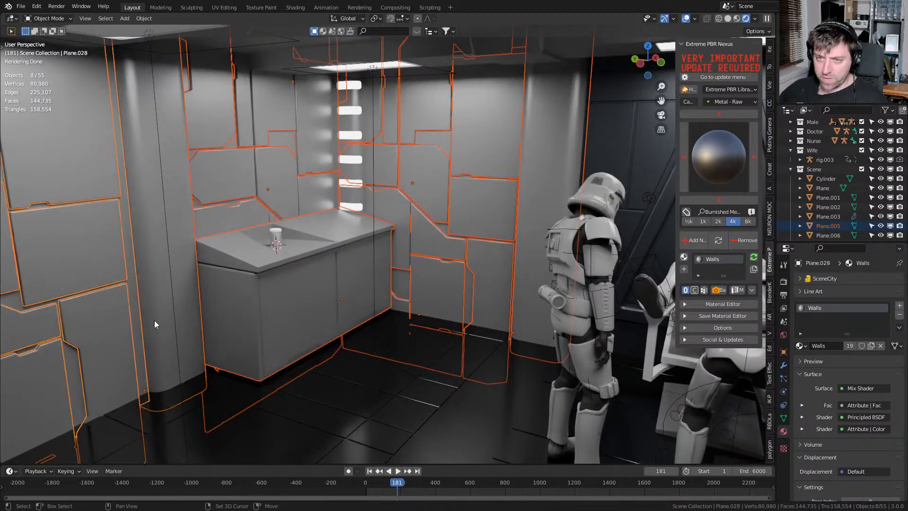
{"action": "left_click", "coordinate": [236, 206], "text": "shift"}
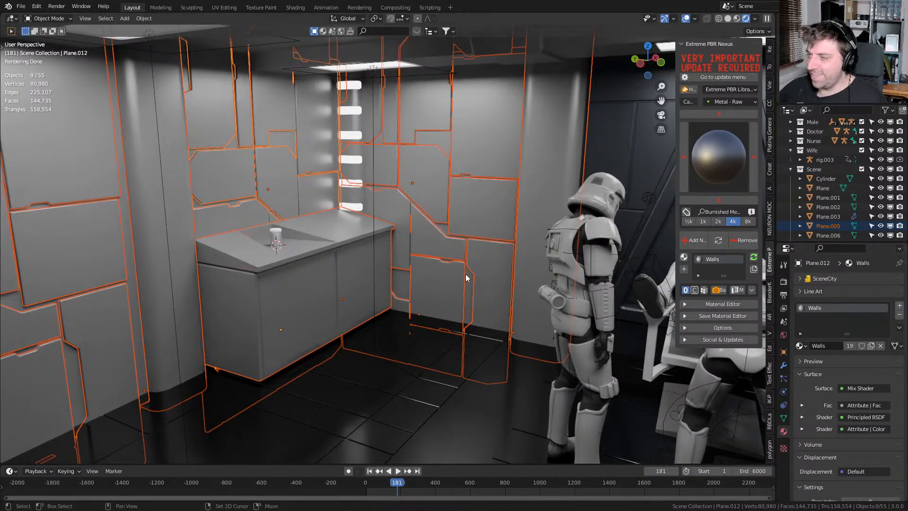
{"action": "middle_click_drag", "start_coordinate": [650, 313], "coordinate": [470, 209]}
{"action": "left_click", "coordinate": [523, 180], "text": "shift"}
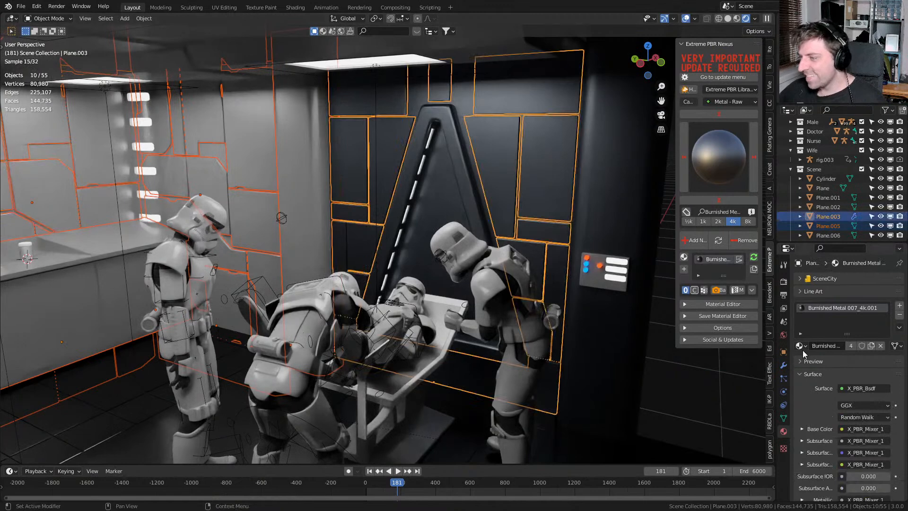
{"action": "left_click", "coordinate": [799, 346]}
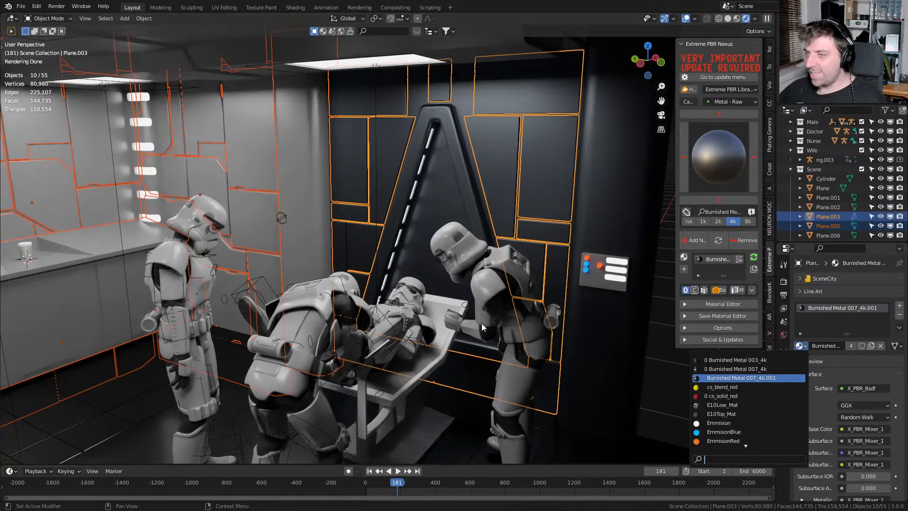
{"action": "left_click", "coordinate": [776, 379]}
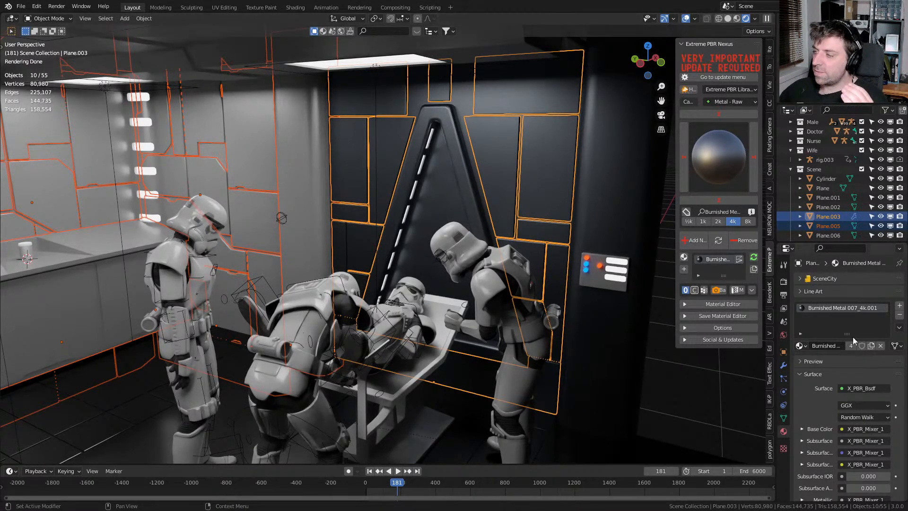
{"action": "left_click", "coordinate": [899, 327]}
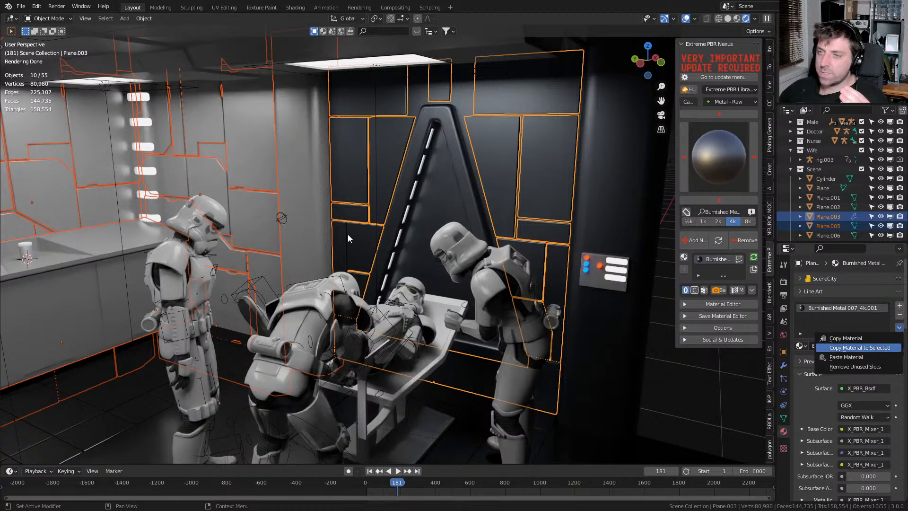
{"action": "left_click", "coordinate": [860, 348]}
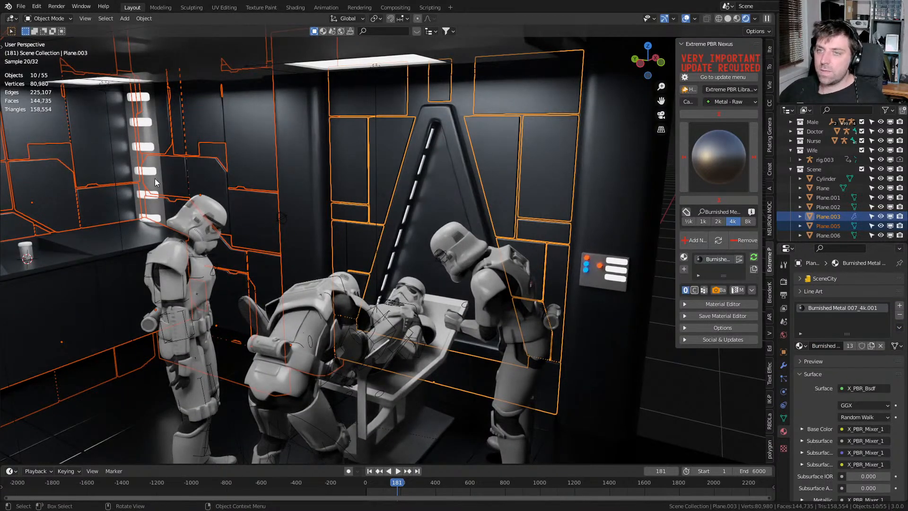
Assign Burnished Metal 007_4k.001 to the Walls slot of the corner light column, keeping its Emmision slot
{"action": "left_click", "coordinate": [162, 188]}
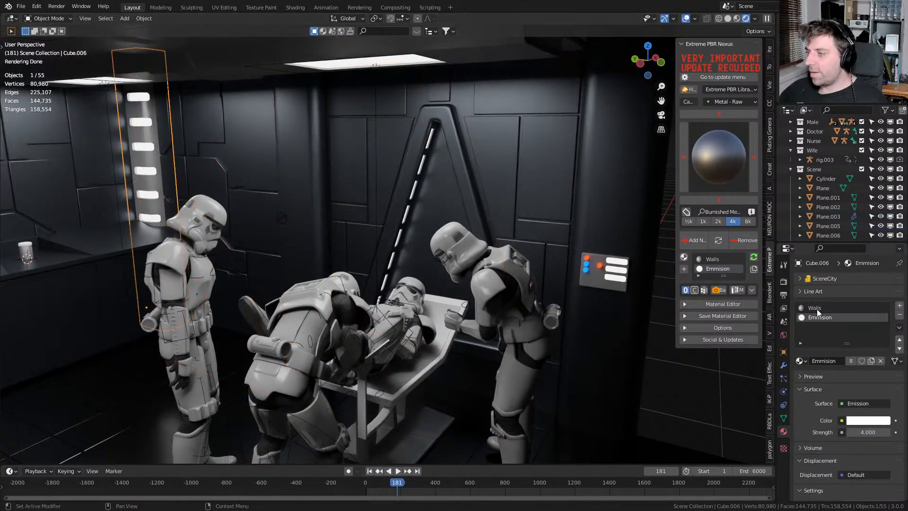
{"action": "left_click", "coordinate": [799, 361]}
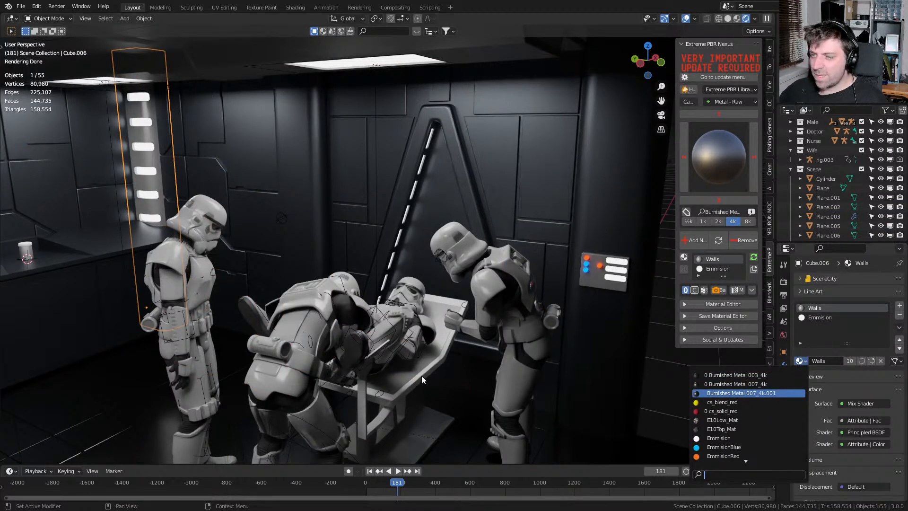
Replace the operating table base's Walls material with Metal 006 at 4k from the Metal - Raw category
{"action": "middle_click_drag", "start_coordinate": [408, 388], "coordinate": [452, 324], "text": "shift"}
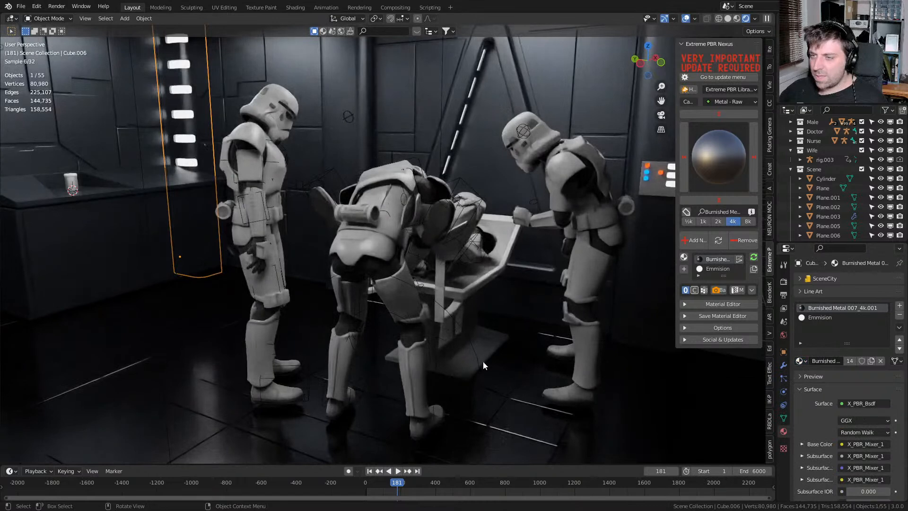
{"action": "middle_click_drag", "start_coordinate": [484, 362], "coordinate": [473, 361]}
{"action": "left_click", "coordinate": [439, 353]}
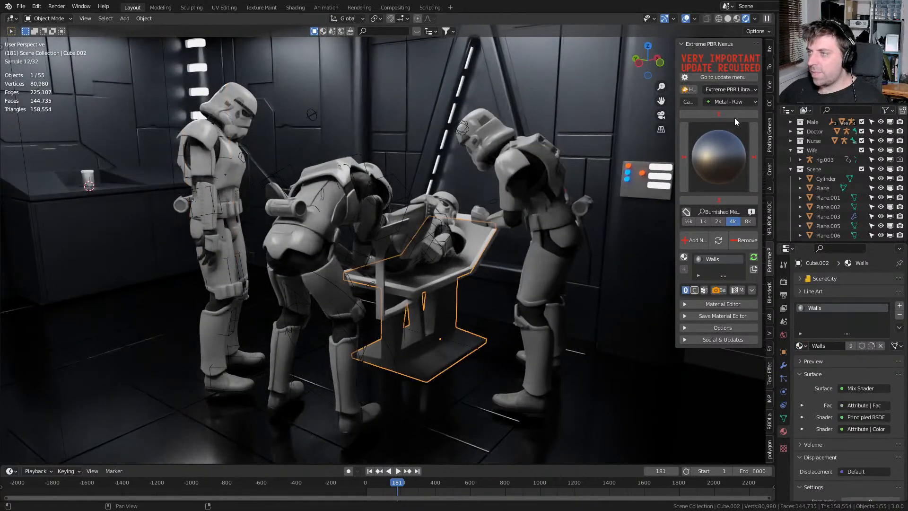
{"action": "left_click", "coordinate": [731, 102]}
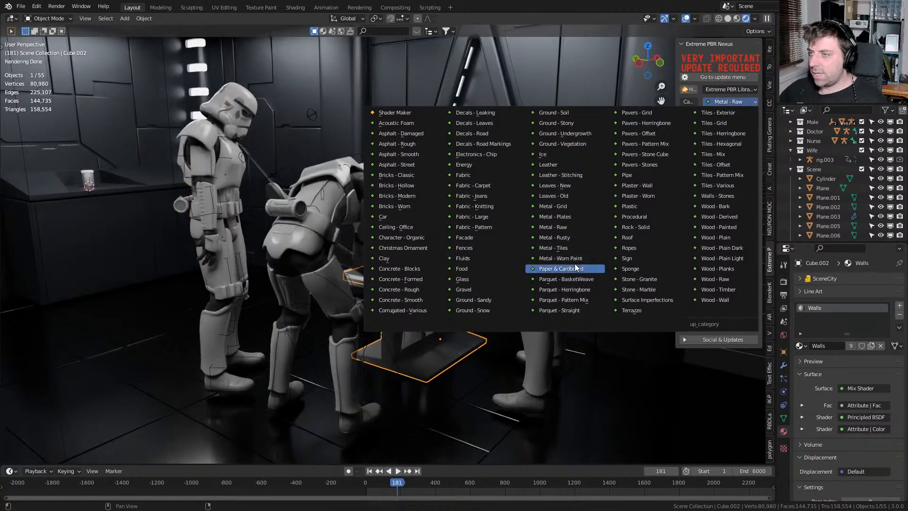
{"action": "left_click", "coordinate": [571, 226]}
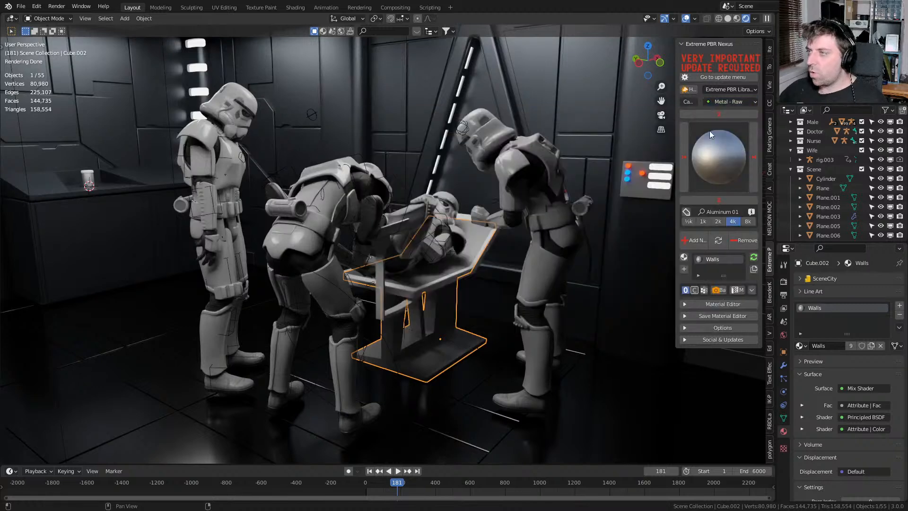
{"action": "left_click", "coordinate": [719, 151]}
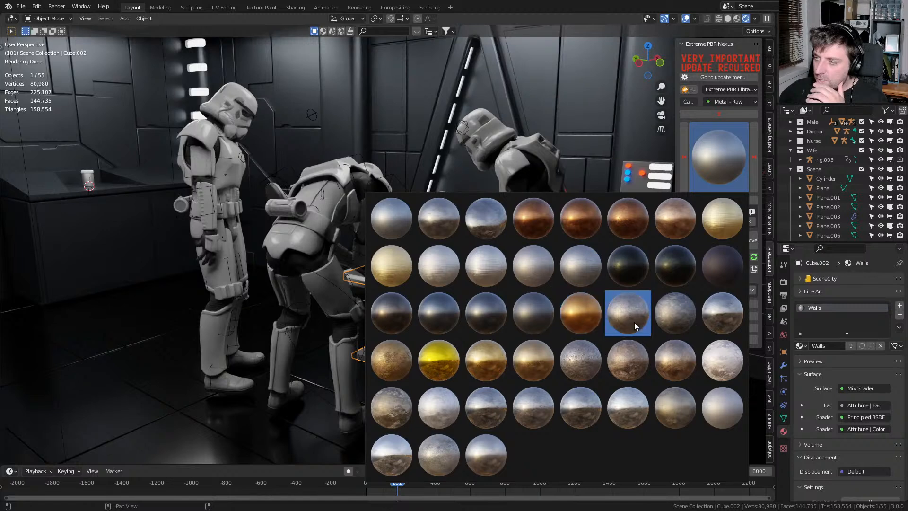
{"action": "left_click", "coordinate": [720, 407]}
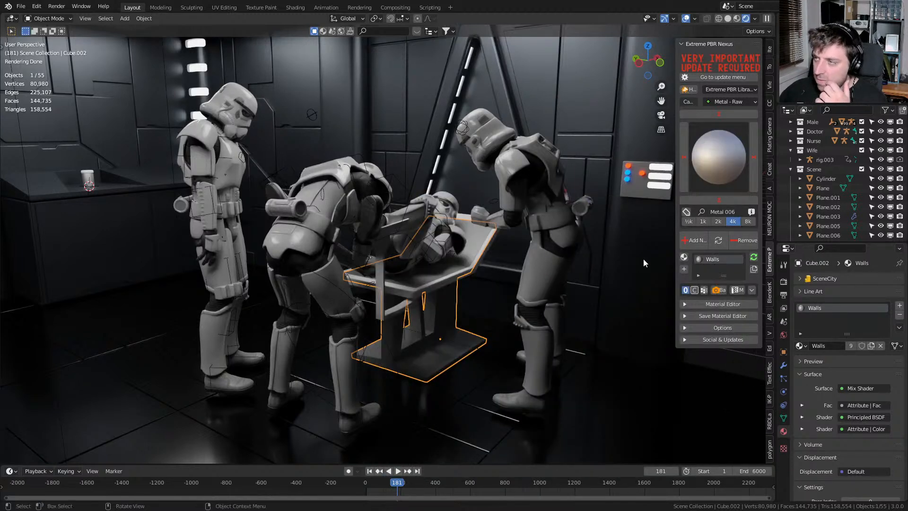
{"action": "left_click", "coordinate": [741, 242]}
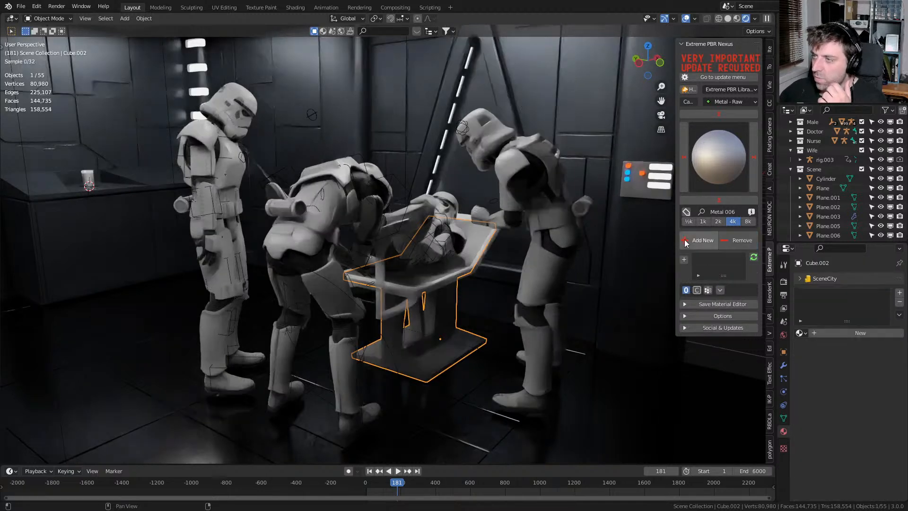
{"action": "left_click", "coordinate": [685, 241]}
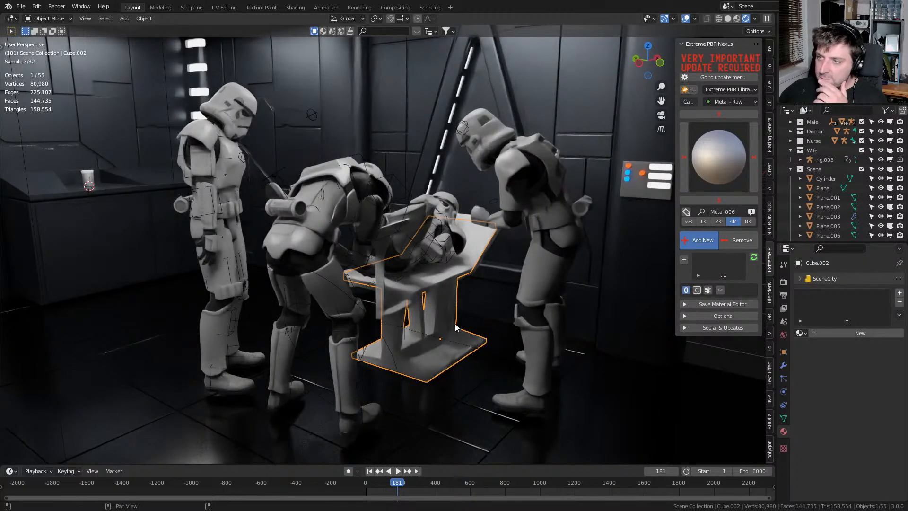
Join the operating table's tabletop into its base, keeping the base as the active object with the Metal 006_4k material
{"action": "scroll", "coordinate": [477, 349], "scroll_direction": "up", "scroll_amount": 5}
{"action": "scroll", "coordinate": [540, 354], "scroll_direction": "down", "scroll_amount": 2}
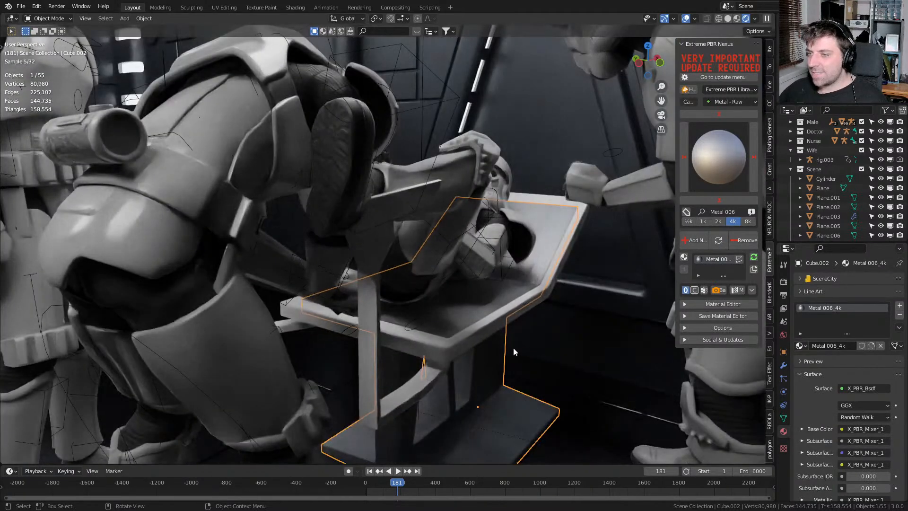
{"action": "left_click", "coordinate": [484, 329]}
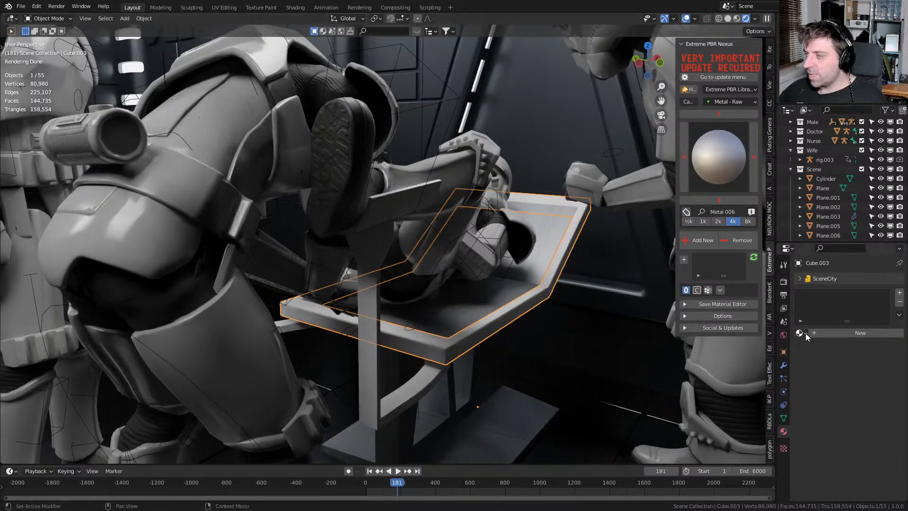
{"action": "left_click", "coordinate": [477, 308], "text": "shift"}
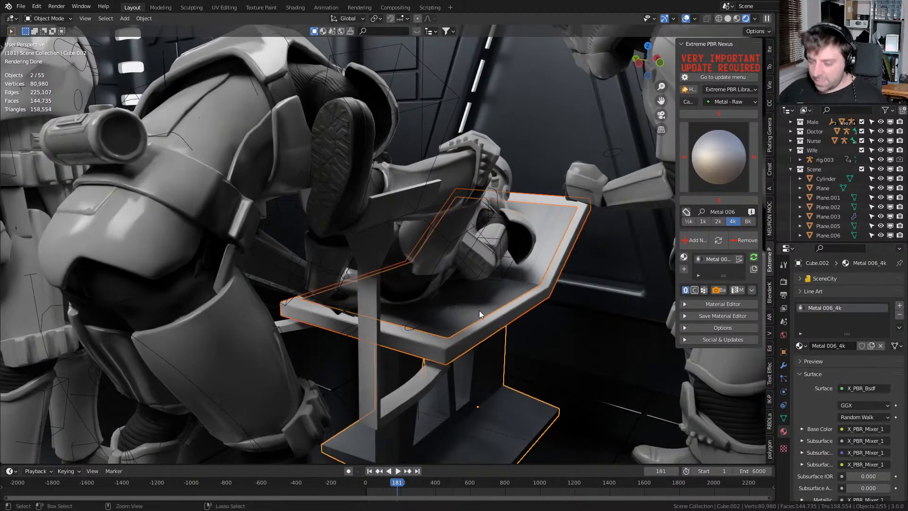
{"action": "key", "text": "ctrl+j"}
{"action": "scroll", "coordinate": [480, 312], "scroll_direction": "down", "scroll_amount": 8}
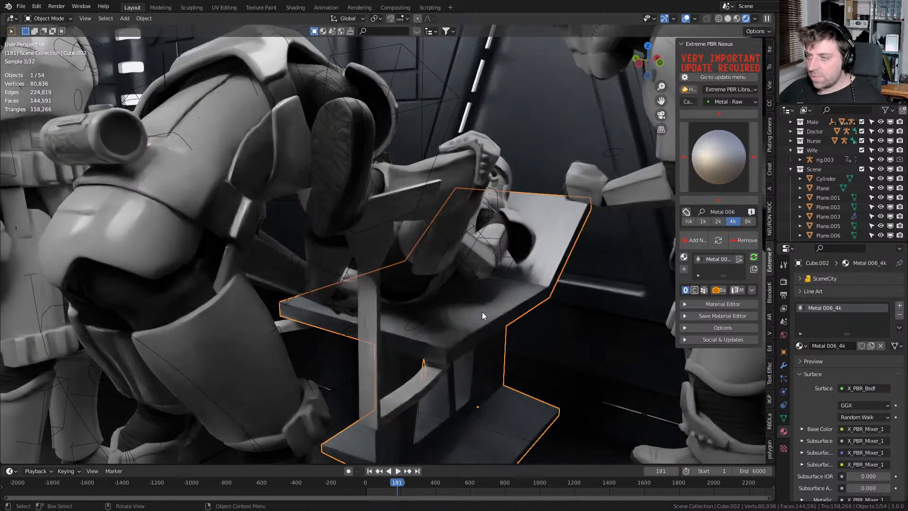
{"action": "left_click", "coordinate": [560, 271]}
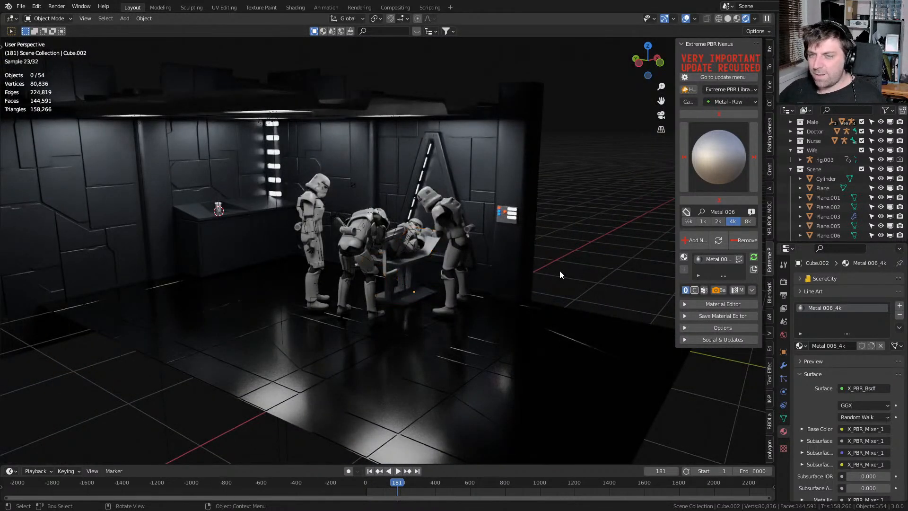
Replace the Walls material of the wall-mounted button panel with Burnished Metal 007_4k.001, keeping its emission slots
{"action": "scroll", "coordinate": [560, 271], "scroll_direction": "down", "scroll_amount": 3}
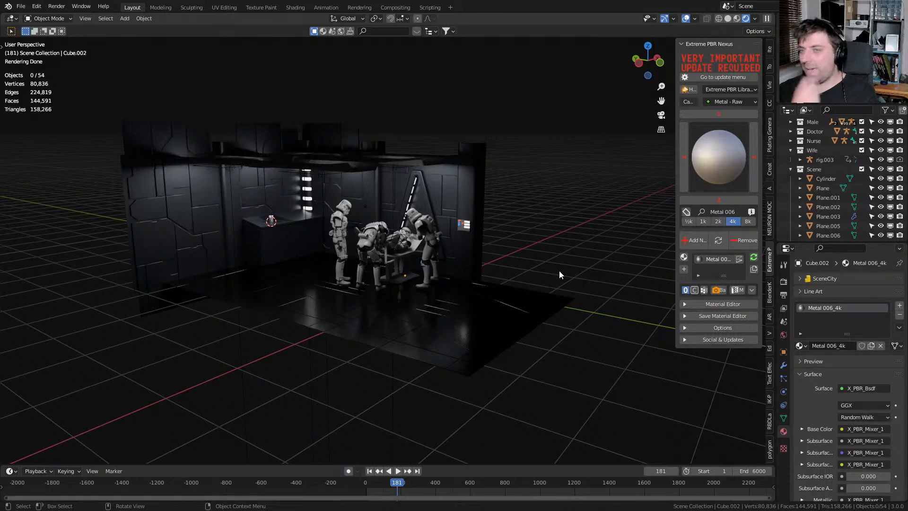
{"action": "scroll", "coordinate": [501, 278], "scroll_direction": "up", "scroll_amount": 6}
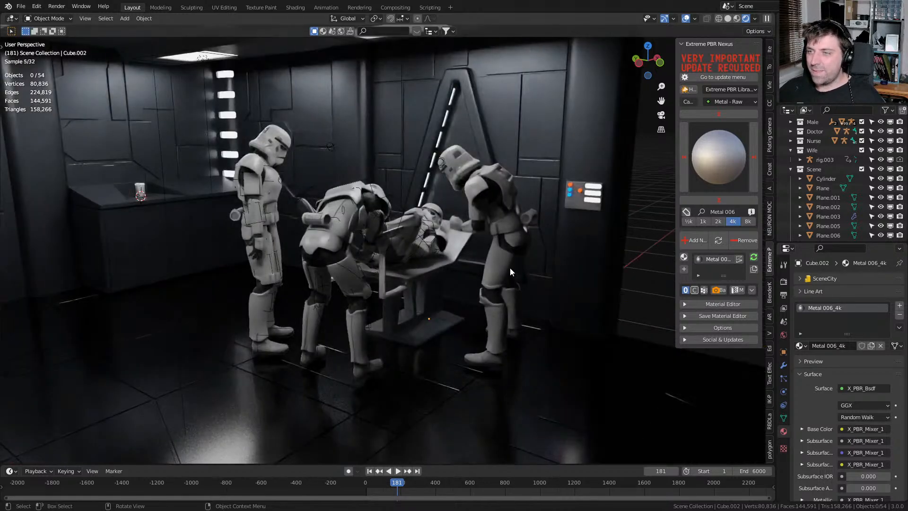
{"action": "middle_click_drag", "start_coordinate": [511, 267], "coordinate": [506, 271], "text": "shift"}
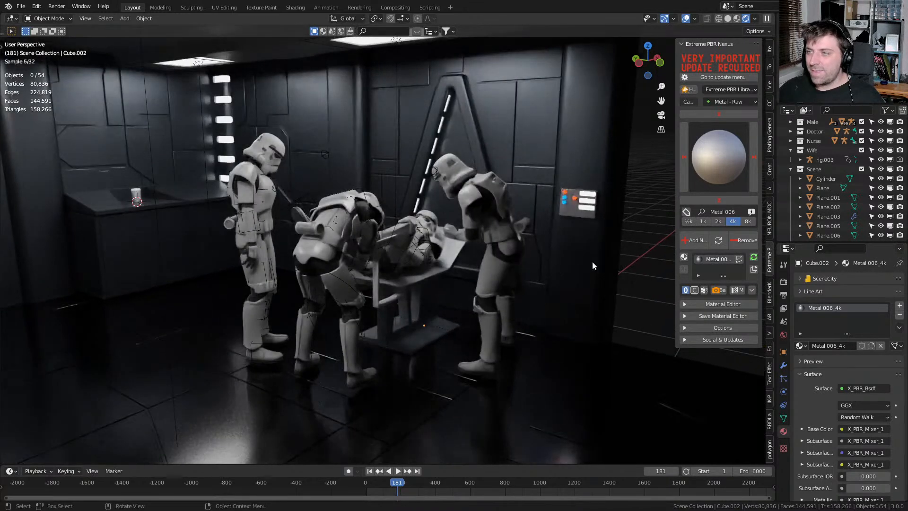
{"action": "left_click", "coordinate": [571, 212]}
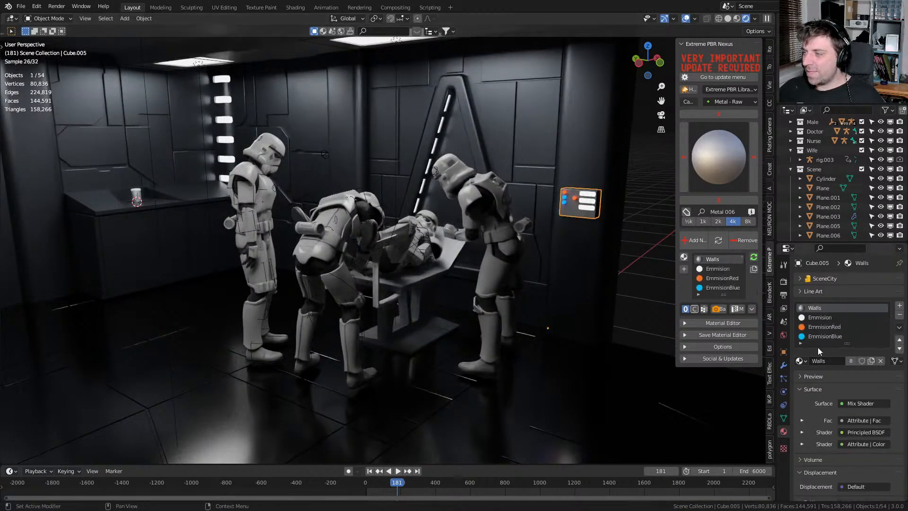
{"action": "left_click", "coordinate": [801, 360]}
{"action": "scroll", "coordinate": [772, 392], "scroll_direction": "up", "scroll_amount": 9}
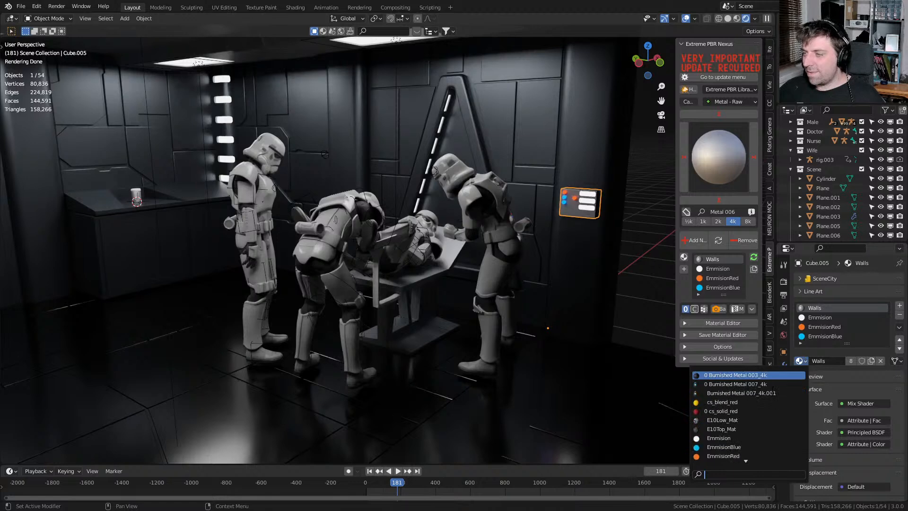
{"action": "left_click", "coordinate": [772, 392]}
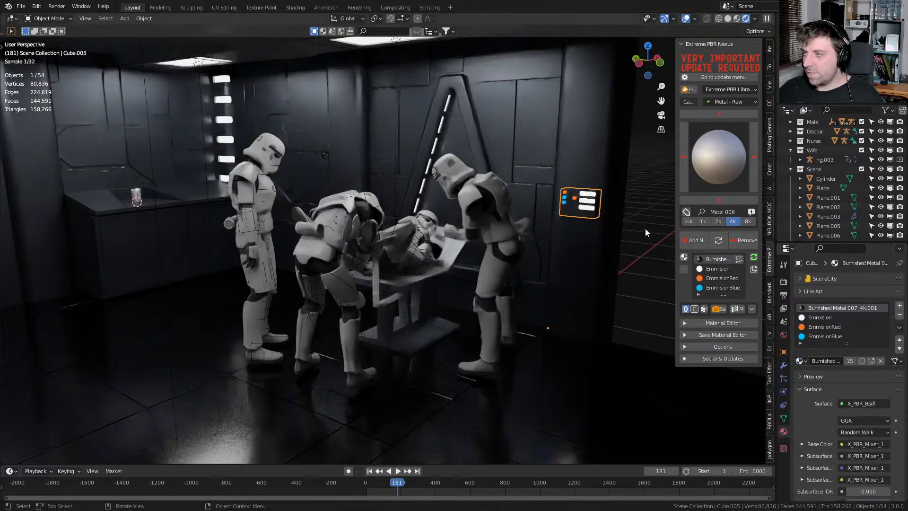
{"action": "left_click", "coordinate": [641, 225]}
{"action": "middle_click_drag", "start_coordinate": [466, 260], "coordinate": [429, 277]}
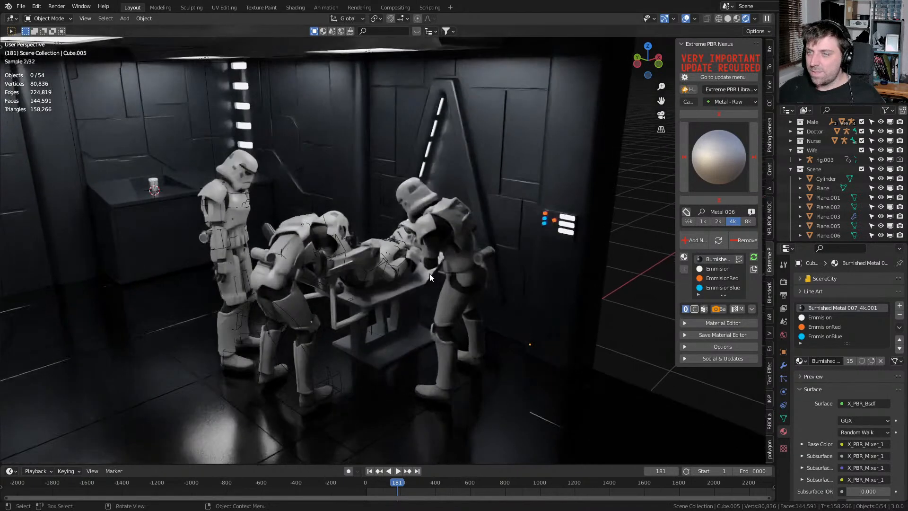